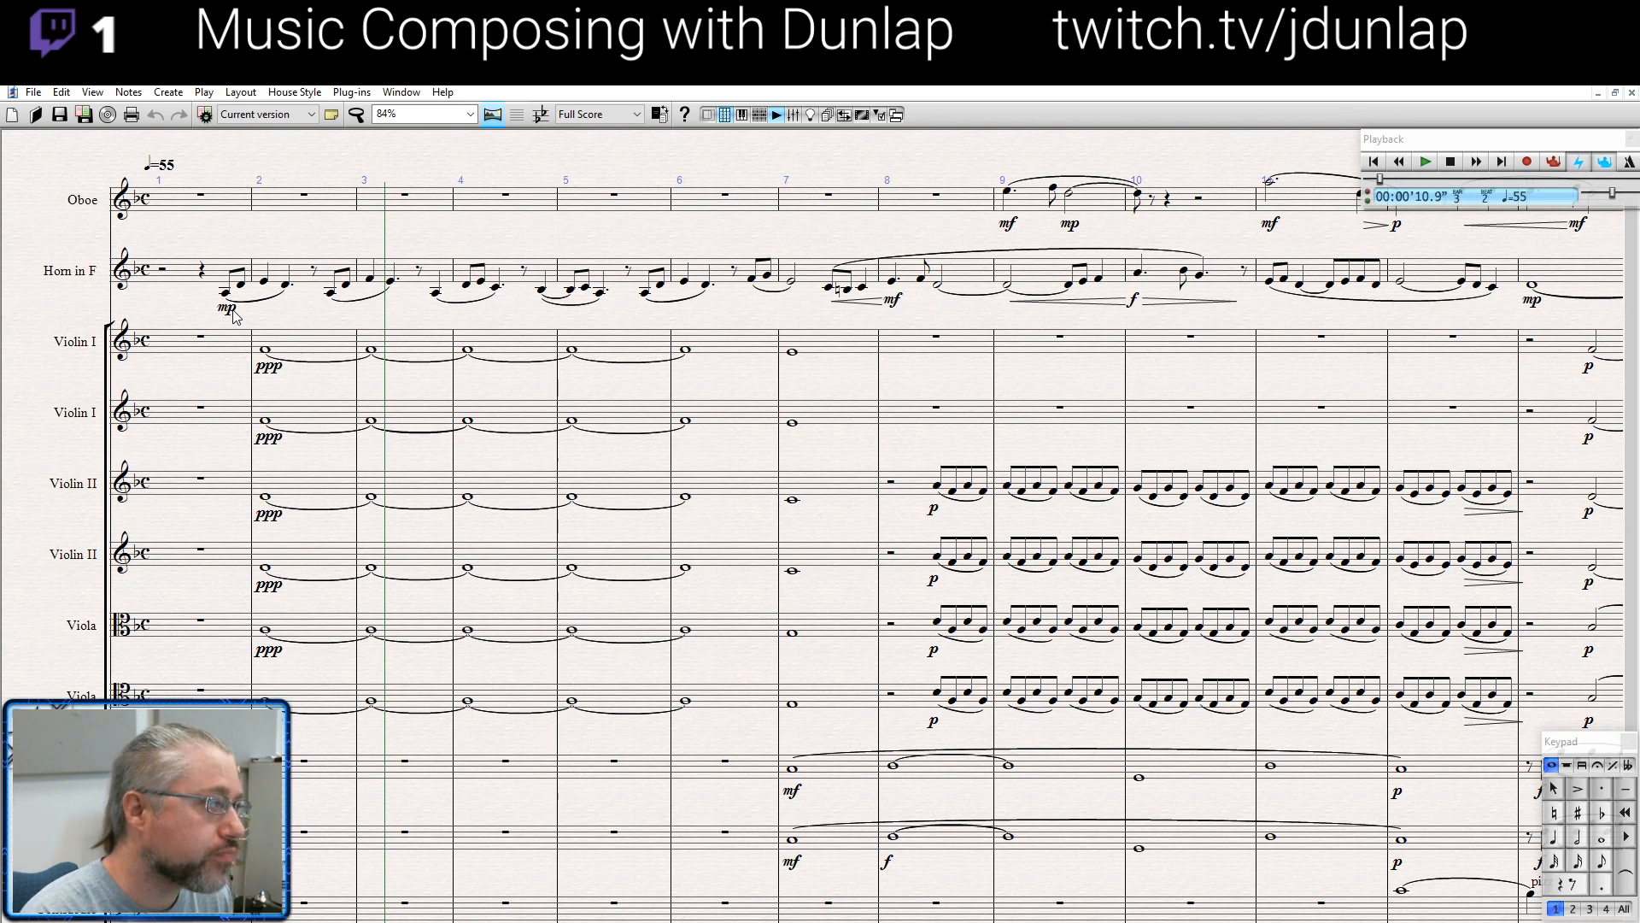
pyautogui.moveTo(233, 316); pyautogui.dragTo(235, 316)
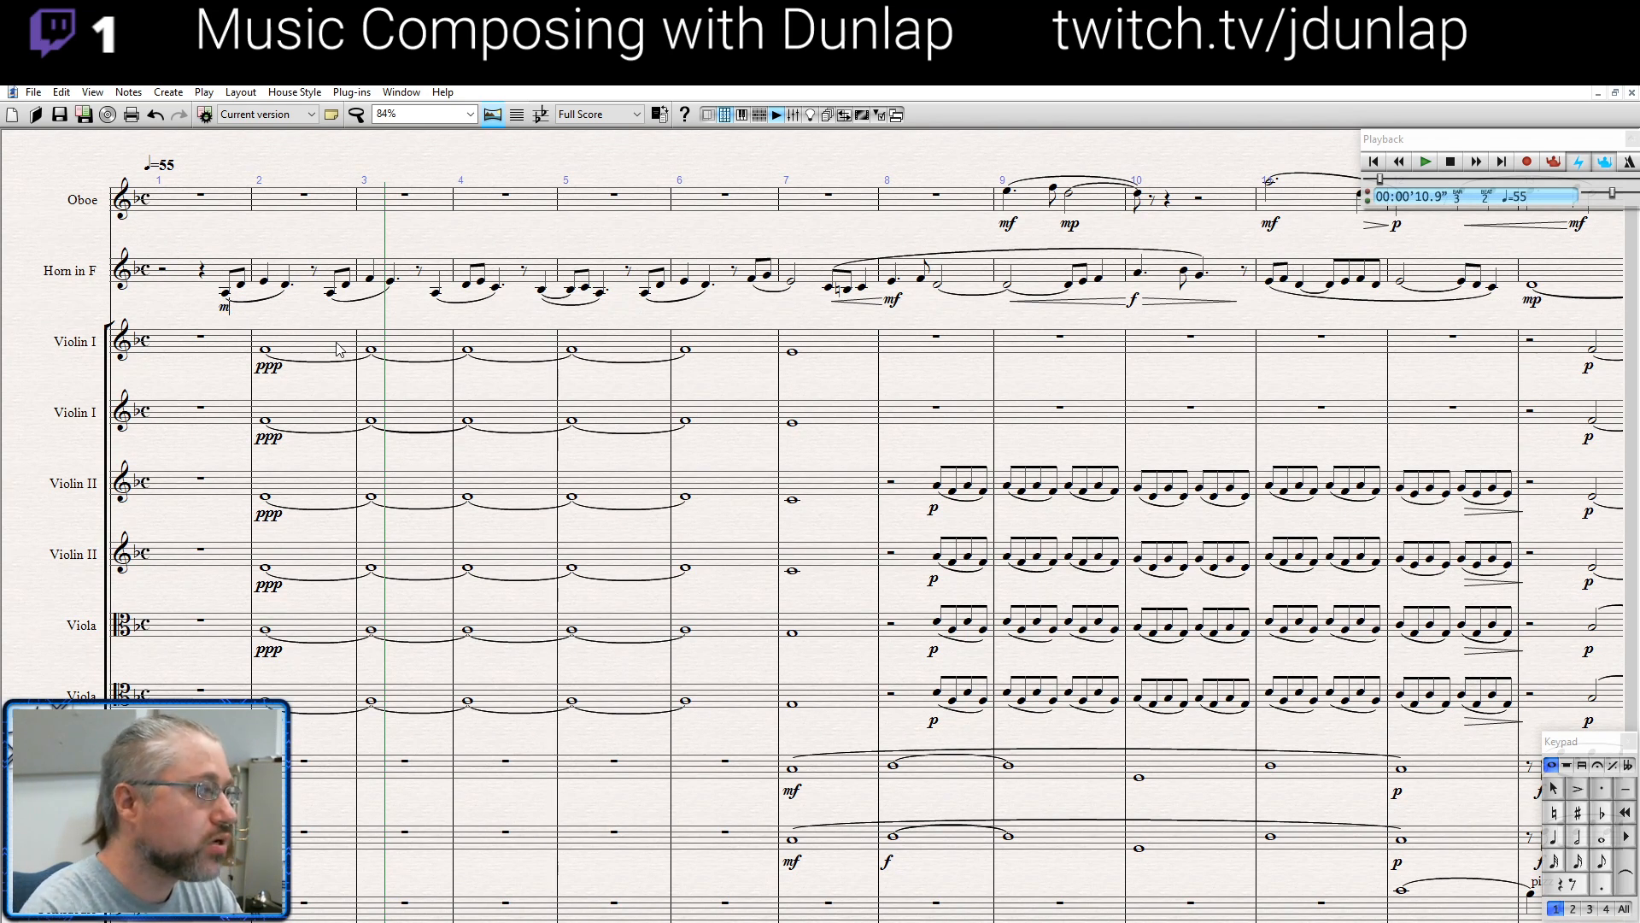
pyautogui.press('BackSpace')
pyautogui.write('p')
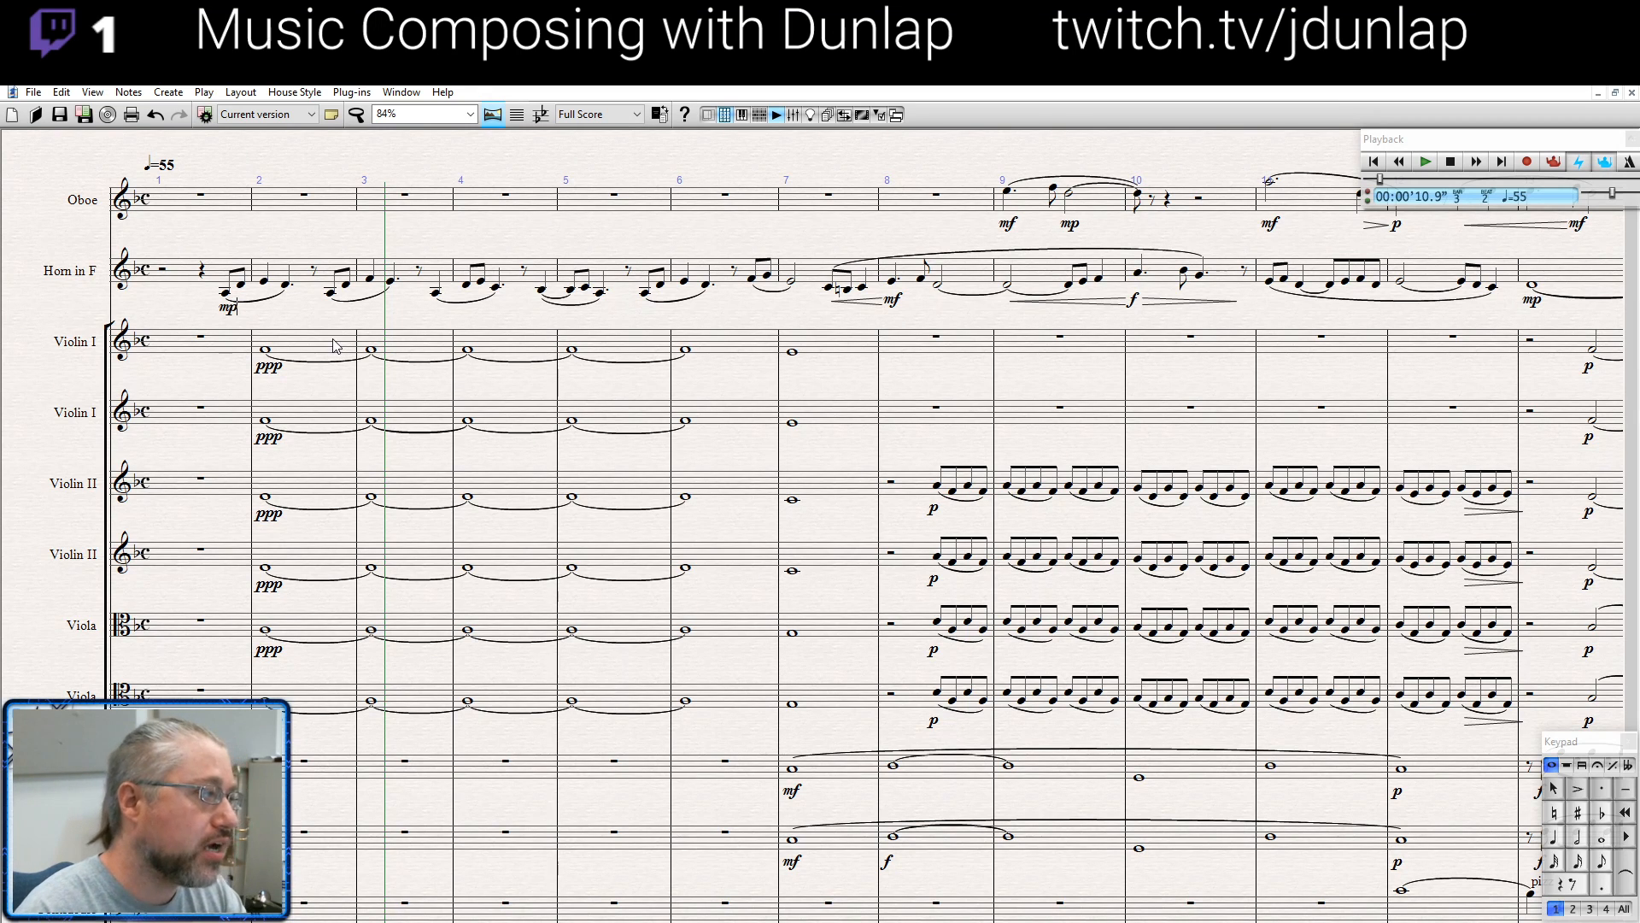
pyautogui.press('Escape')
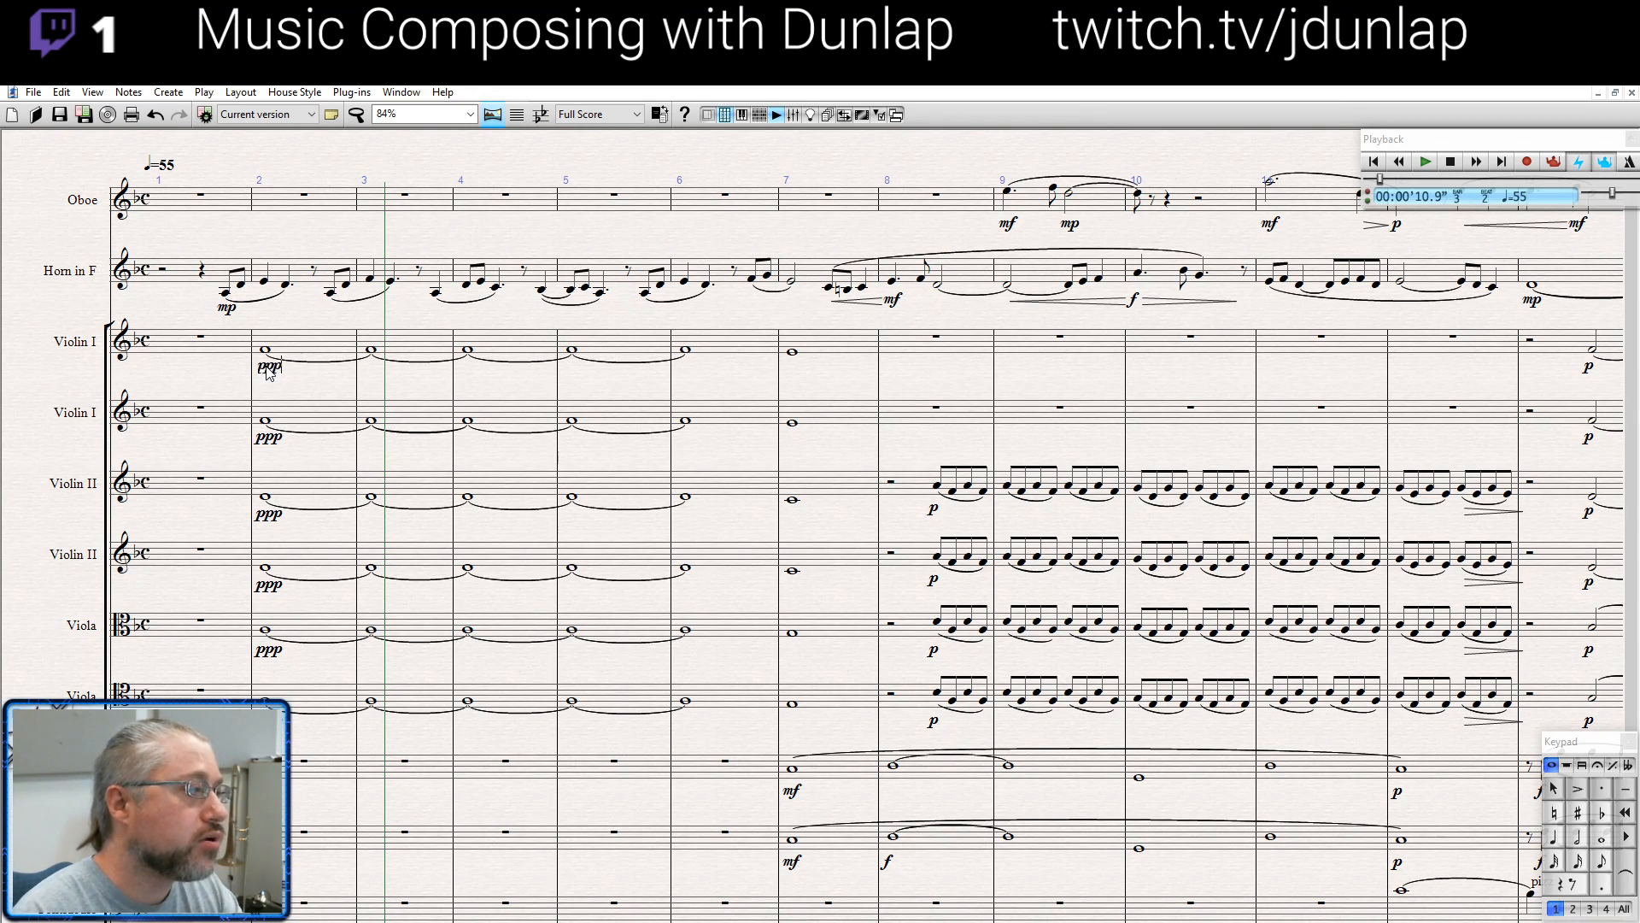
# Change the bar 2 dynamics on the Violin I, Violin II and Viola staves to pp
pyautogui.press('BackSpace')
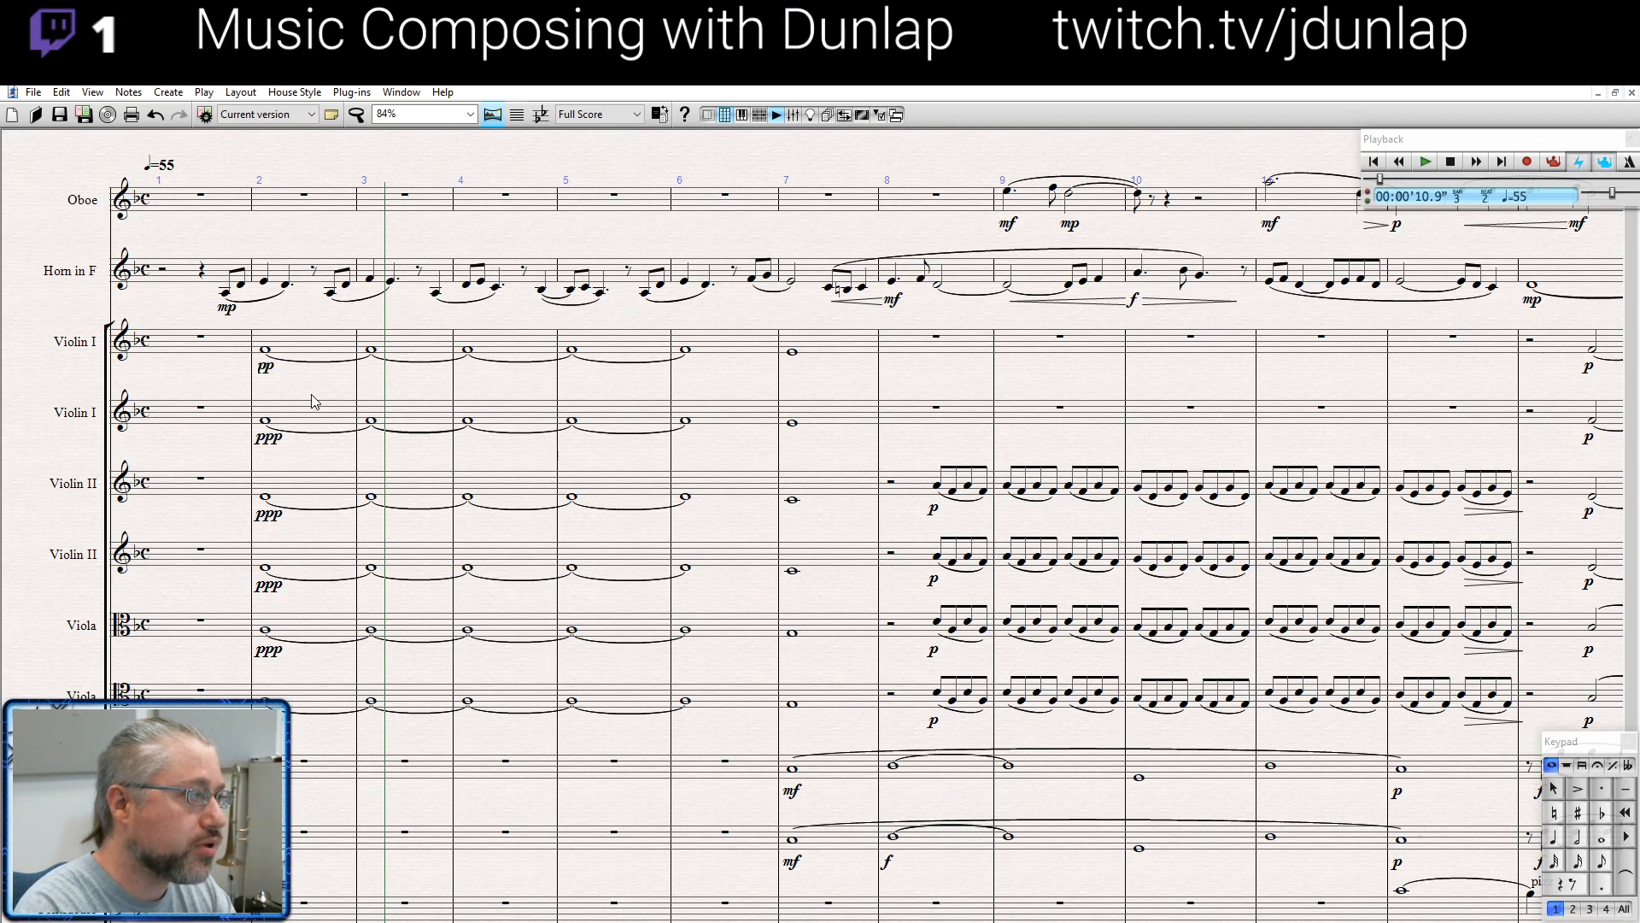
pyautogui.doubleClick(271, 439)
pyautogui.press('BackSpace')
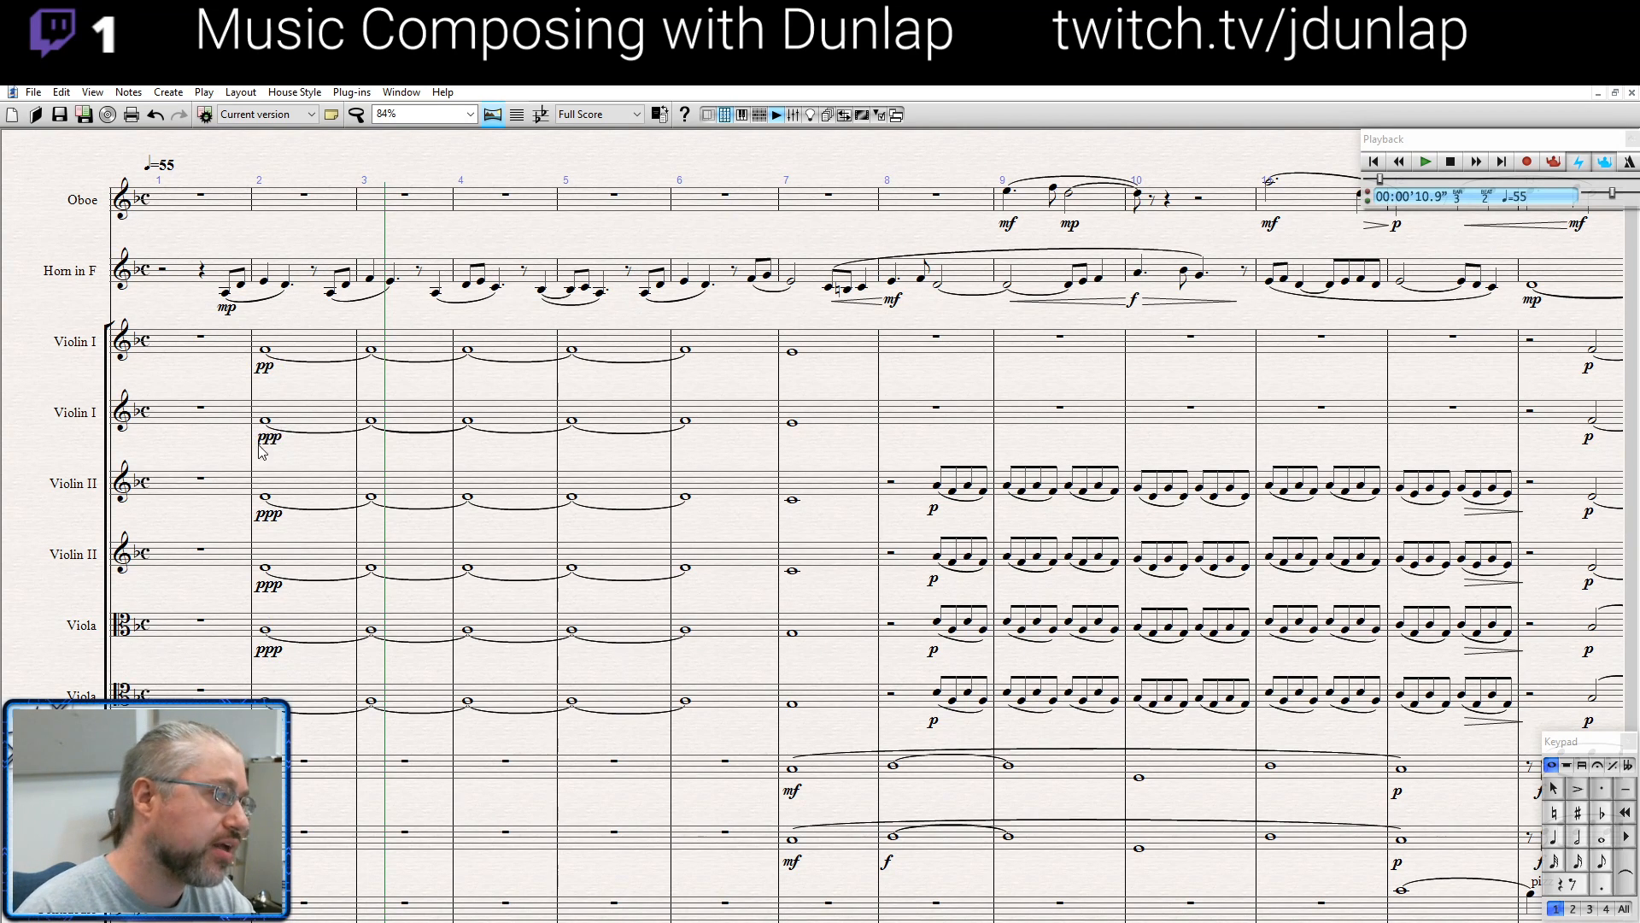
pyautogui.doubleClick(271, 515)
pyautogui.press('BackSpace')
pyautogui.doubleClick(272, 586)
pyautogui.press('BackSpace')
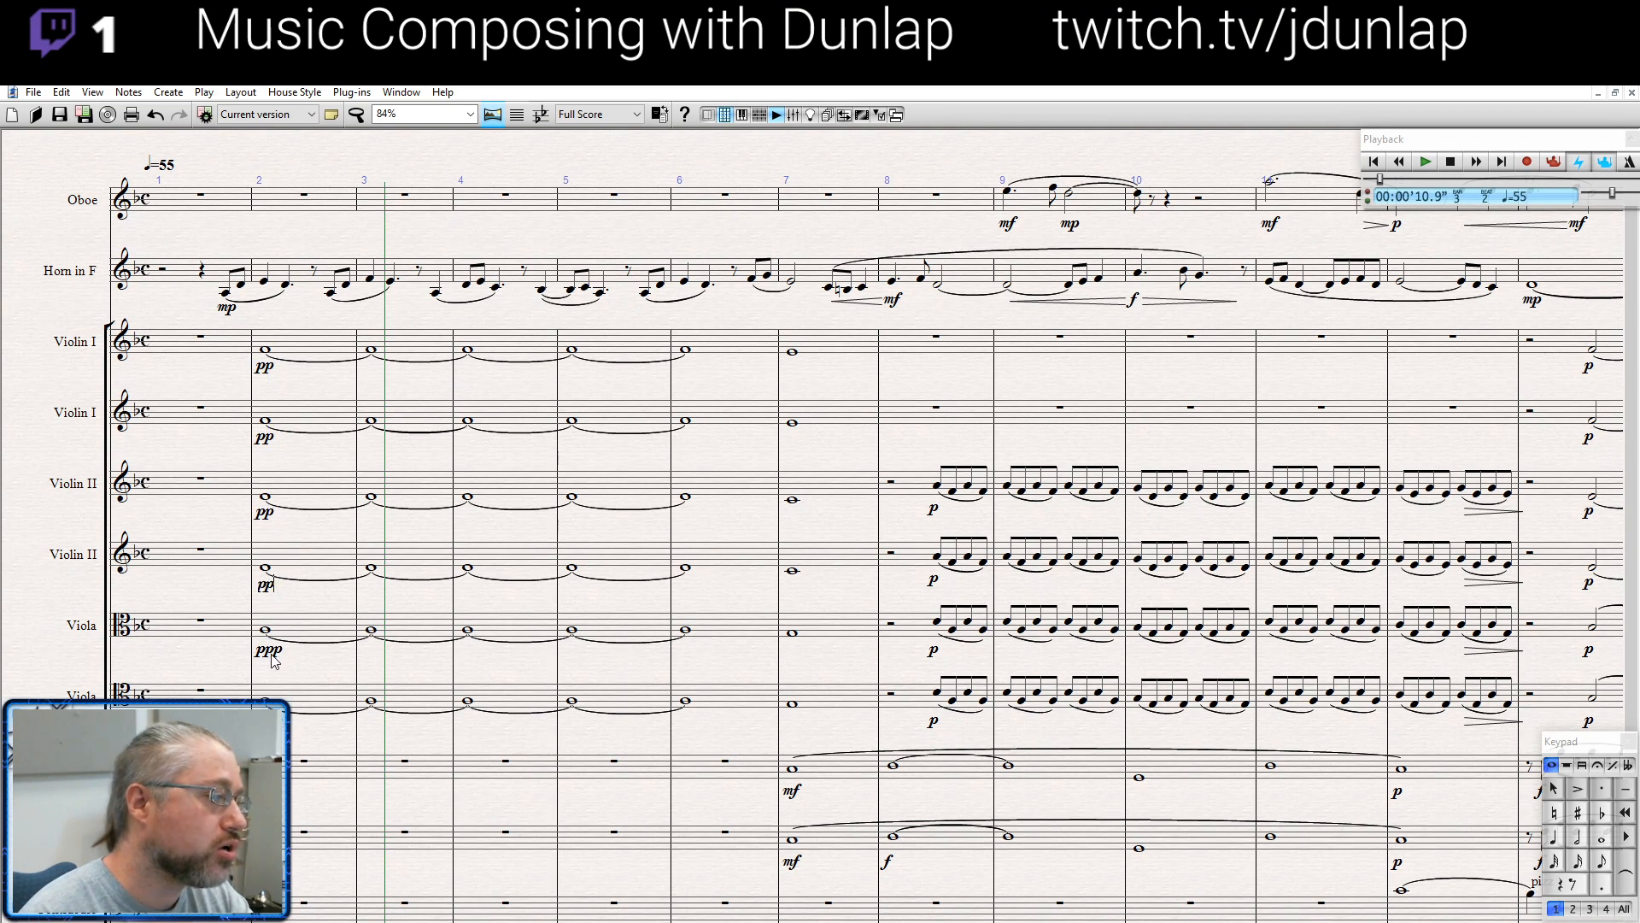
pyautogui.doubleClick(272, 651)
pyautogui.press('BackSpace')
pyautogui.press('Escape')
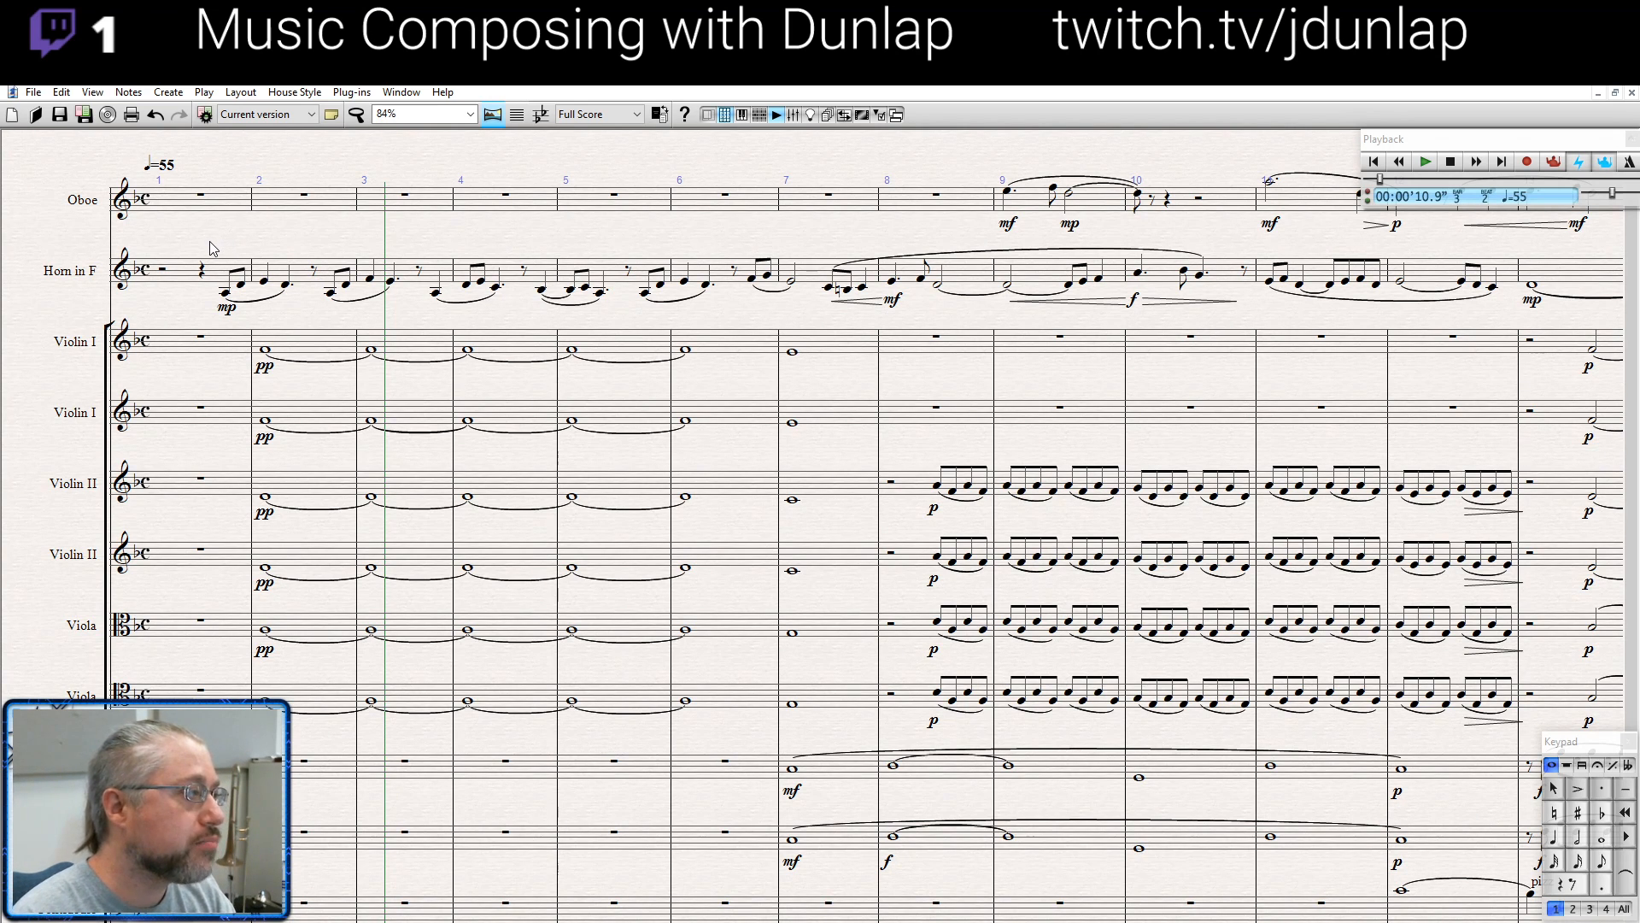
# Insert a 4/4 time signature at the start of bar 2
pyautogui.press('t')
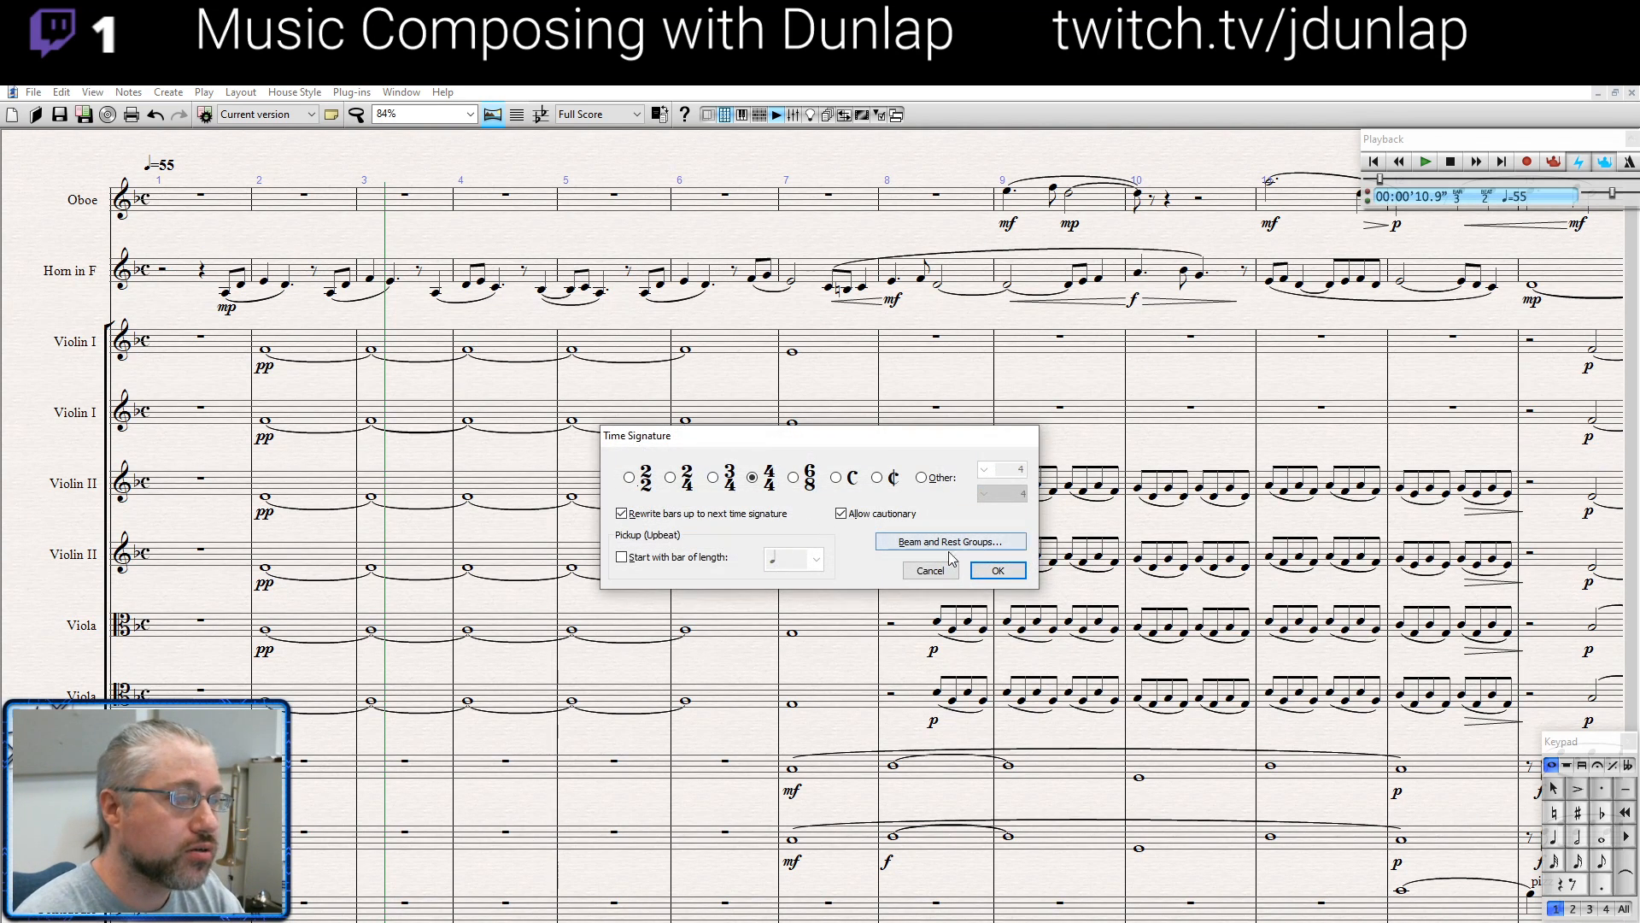
pyautogui.click(996, 570)
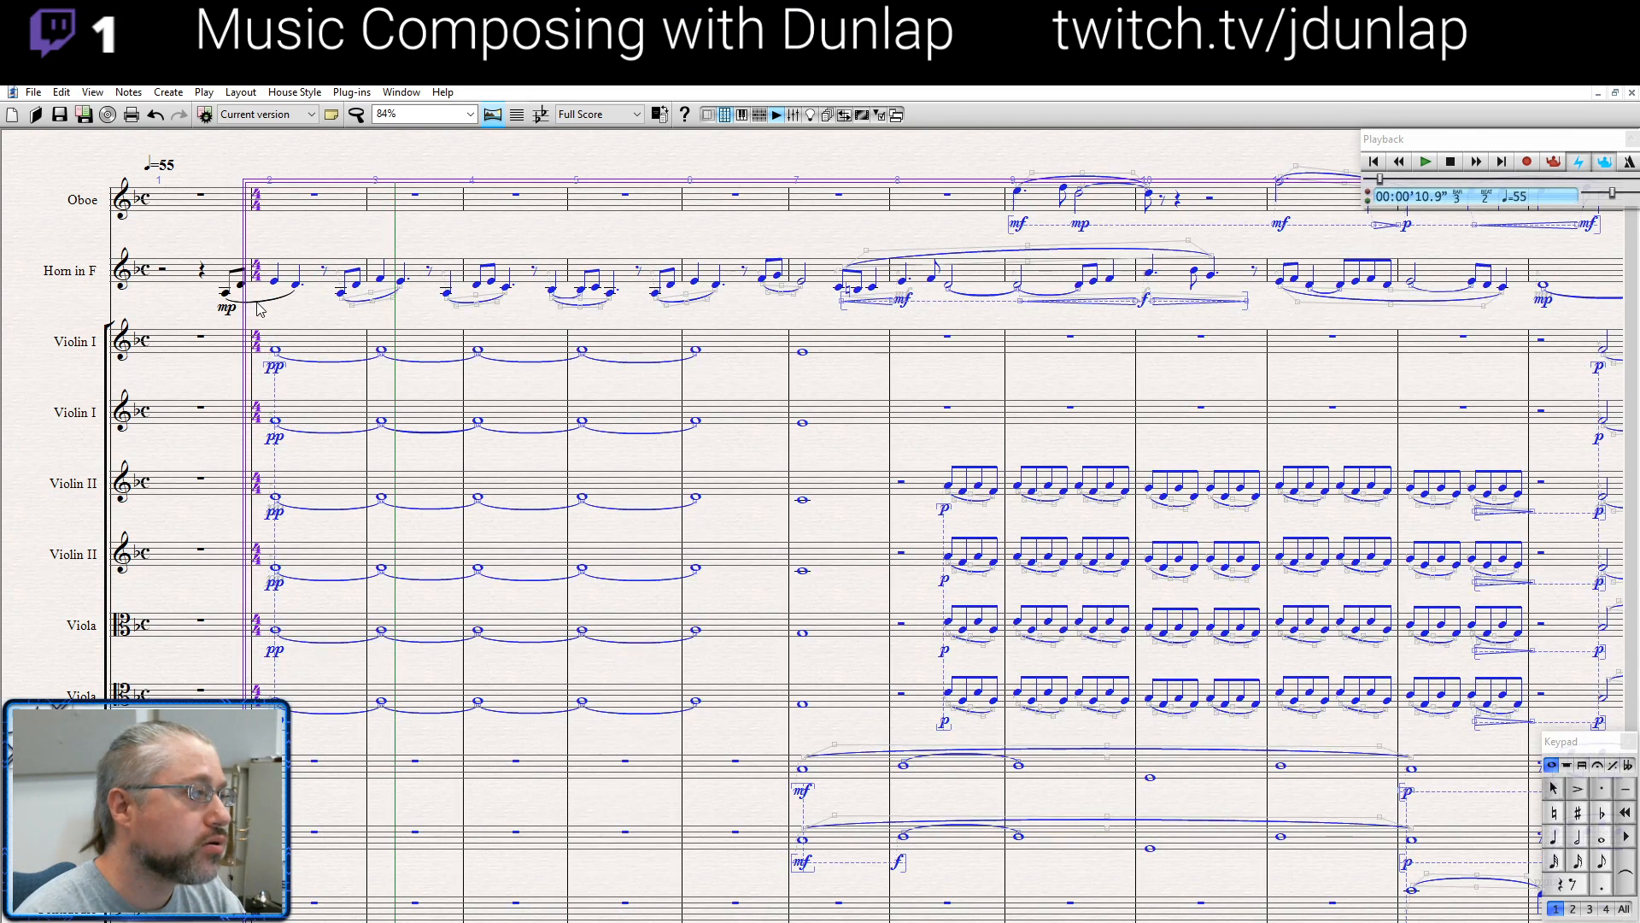
pyautogui.press('Escape')
# Set the opening time signature to 4/4 with a quarter-note pickup bar
pyautogui.press('t')
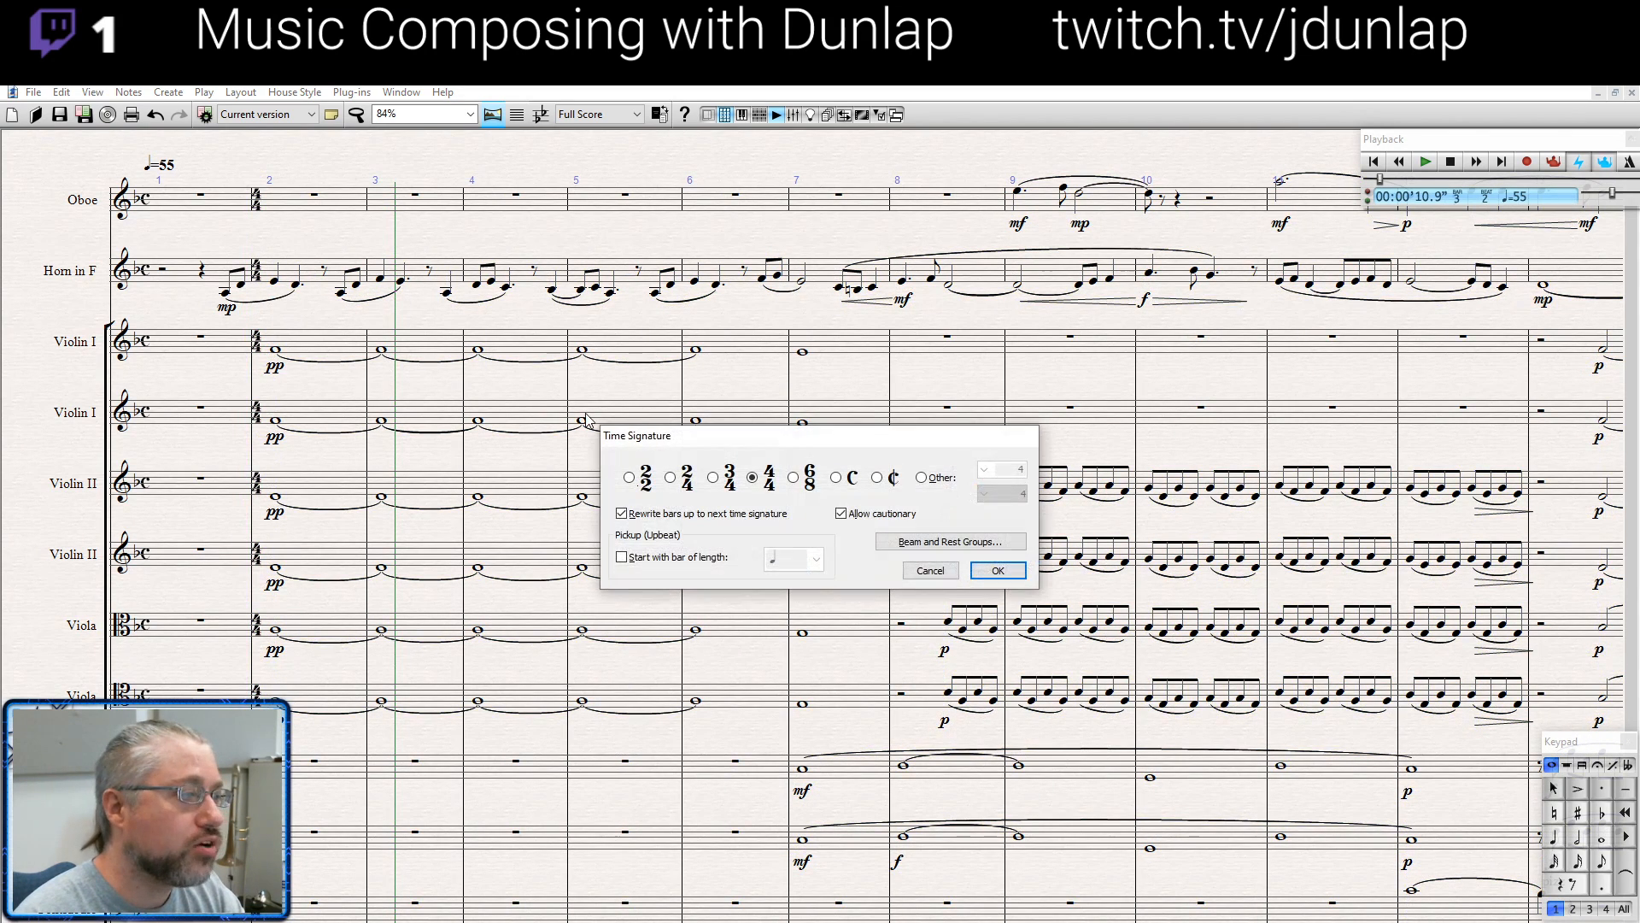
pyautogui.press('Return')
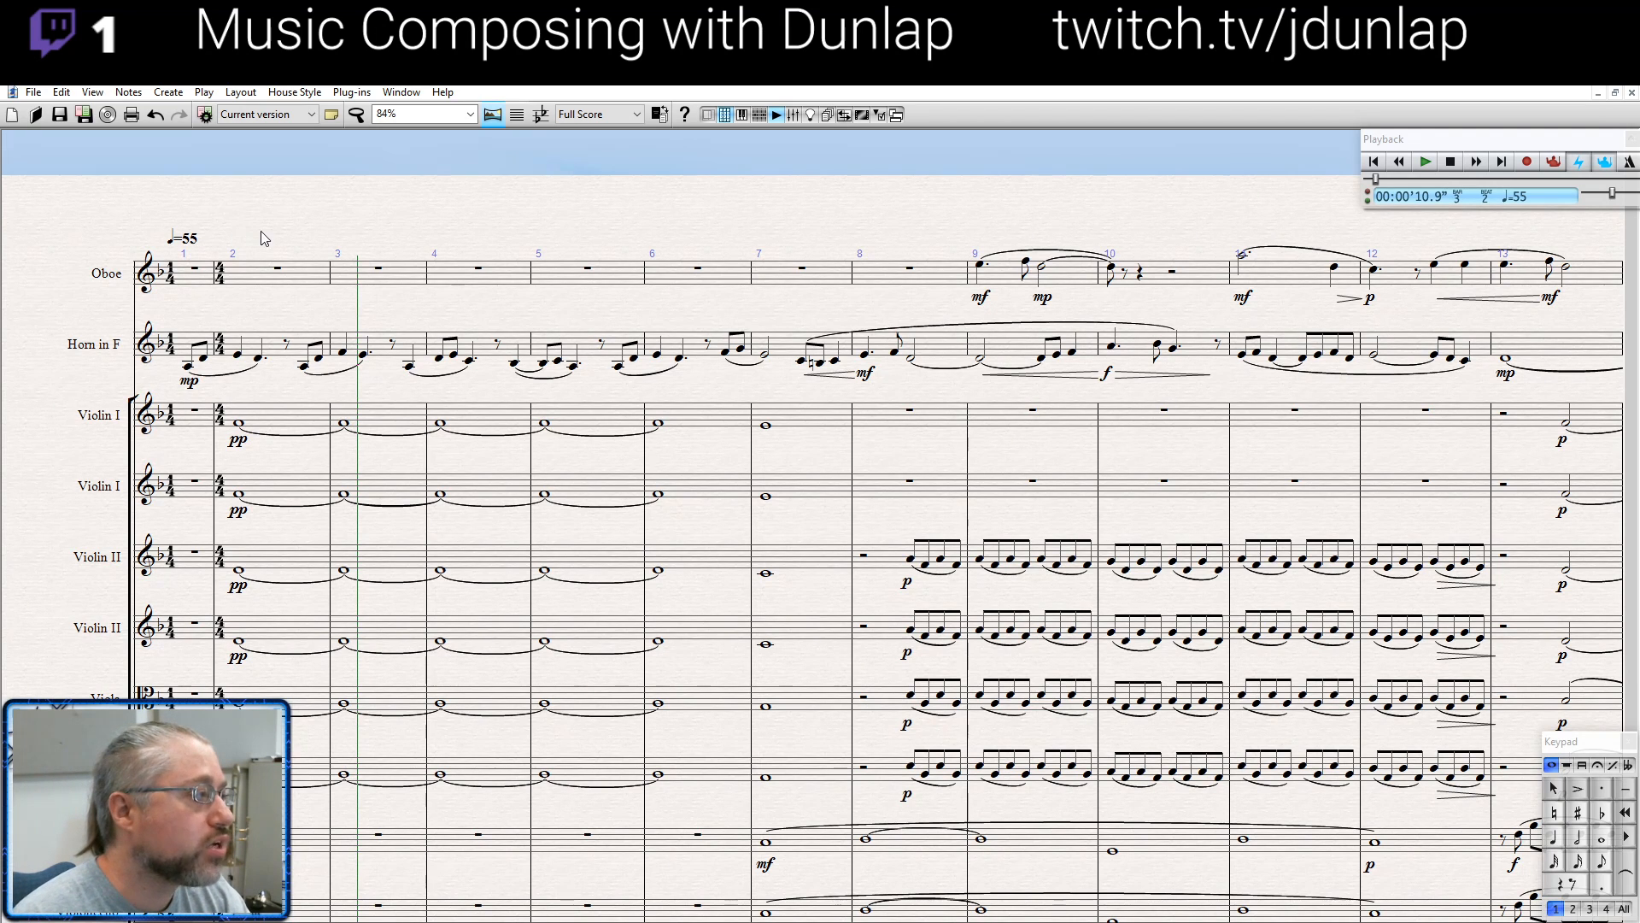
# Look over the score from the shortened pickup bar through bar 20 and return to the opening
pyautogui.moveTo(260, 231); pyautogui.dragTo(263, 197)
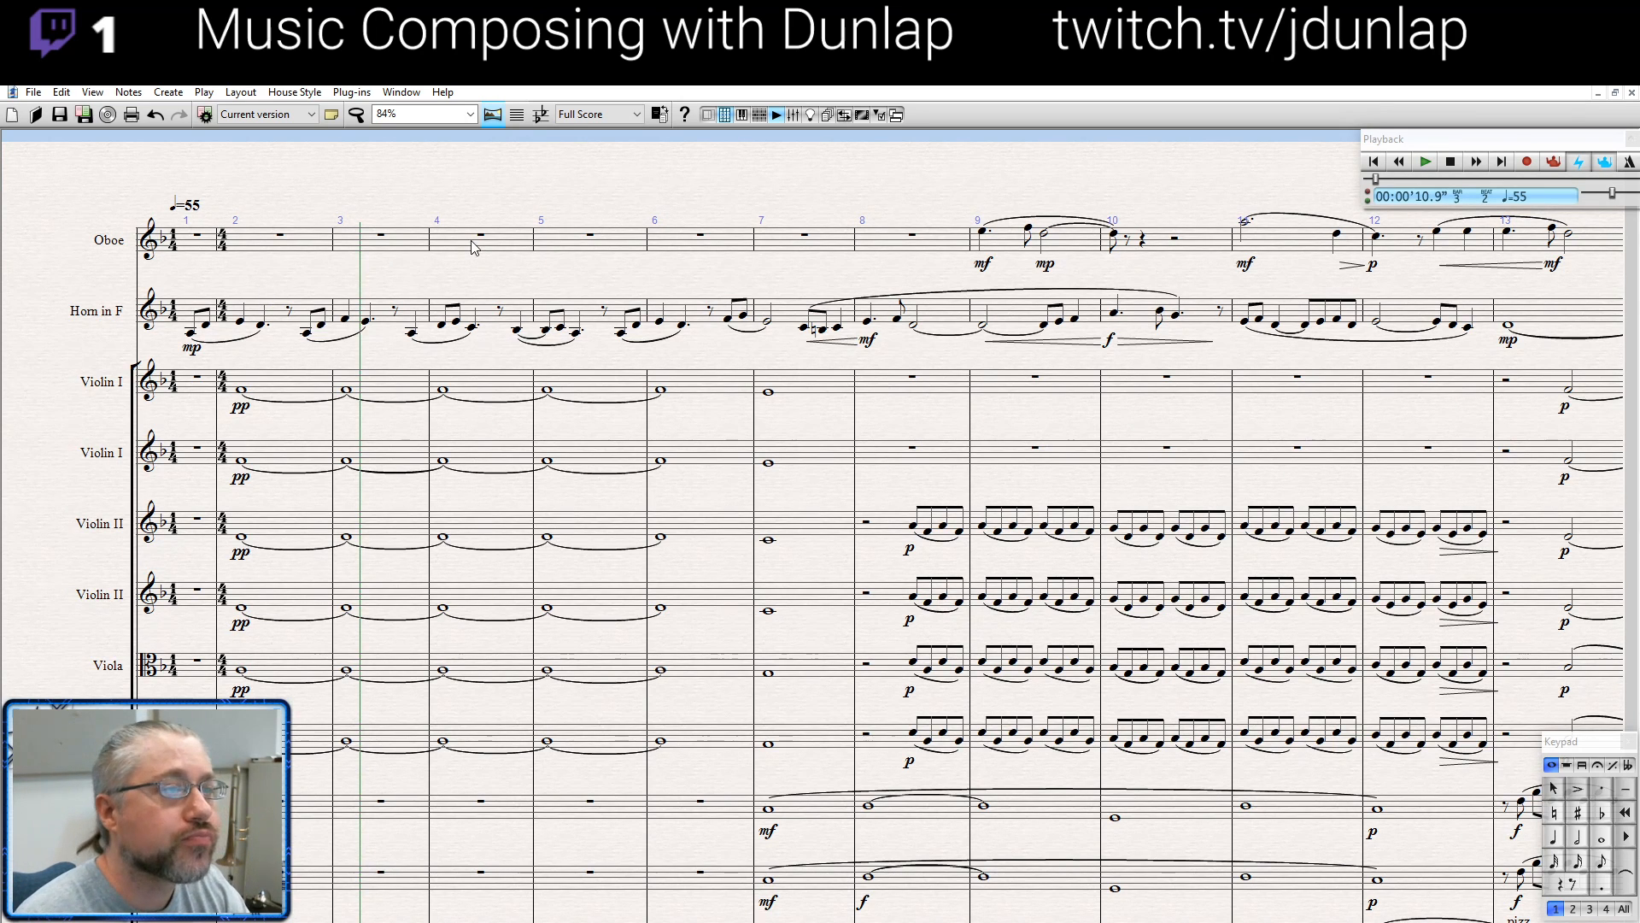
pyautogui.moveTo(754, 199); pyautogui.dragTo(419, 233)
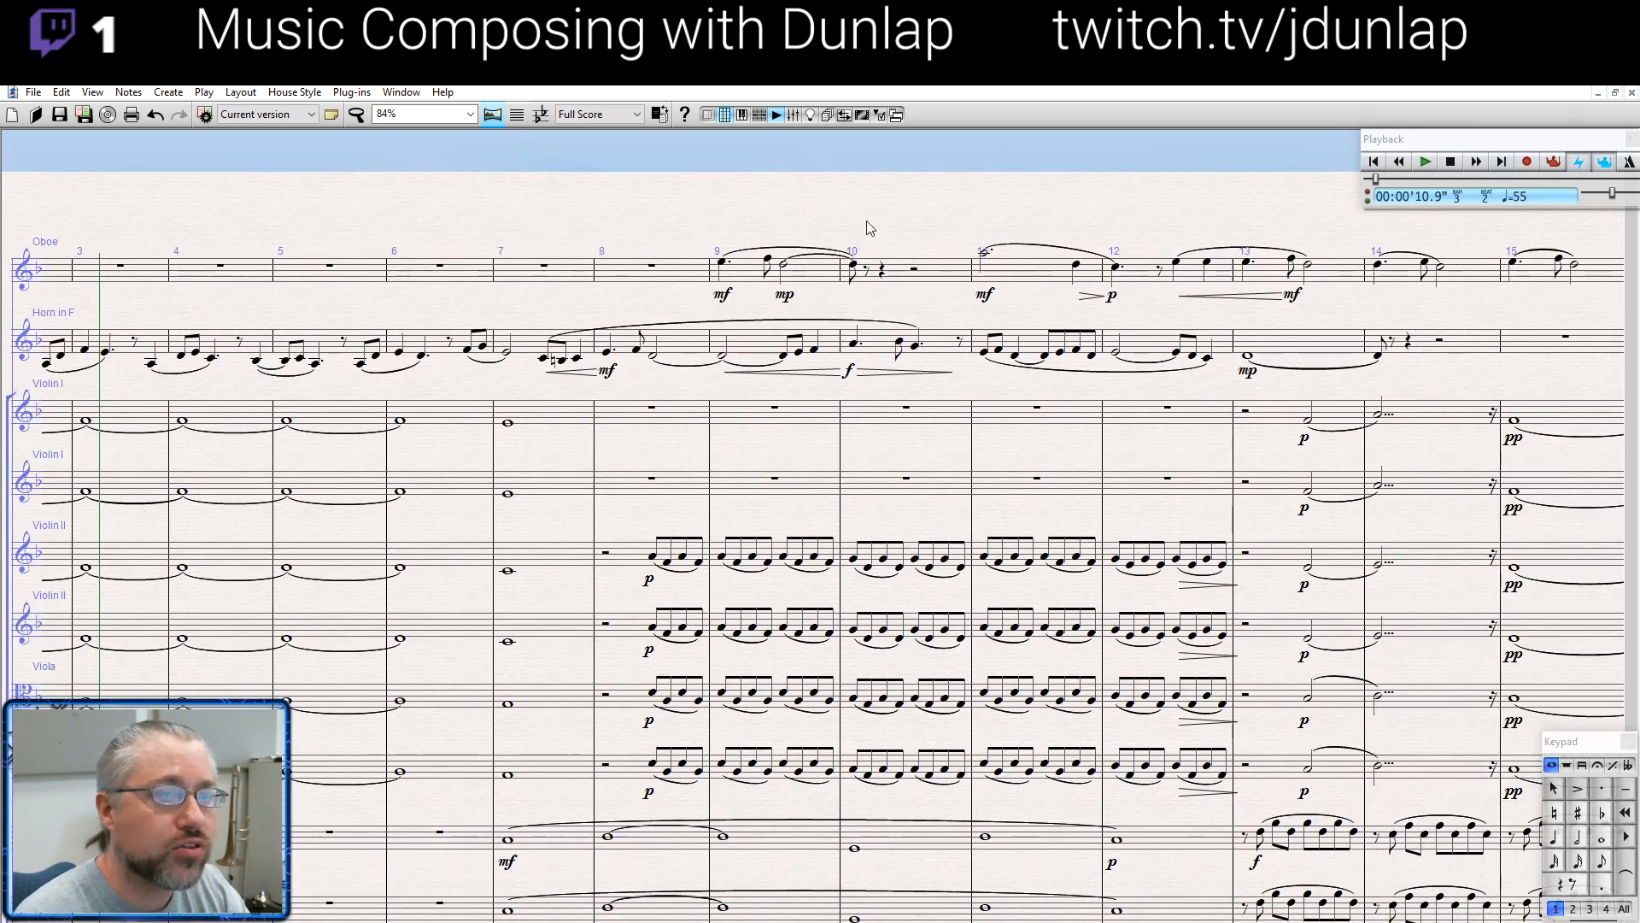
pyautogui.moveTo(868, 227); pyautogui.dragTo(533, 276)
pyautogui.moveTo(884, 254); pyautogui.dragTo(740, 180)
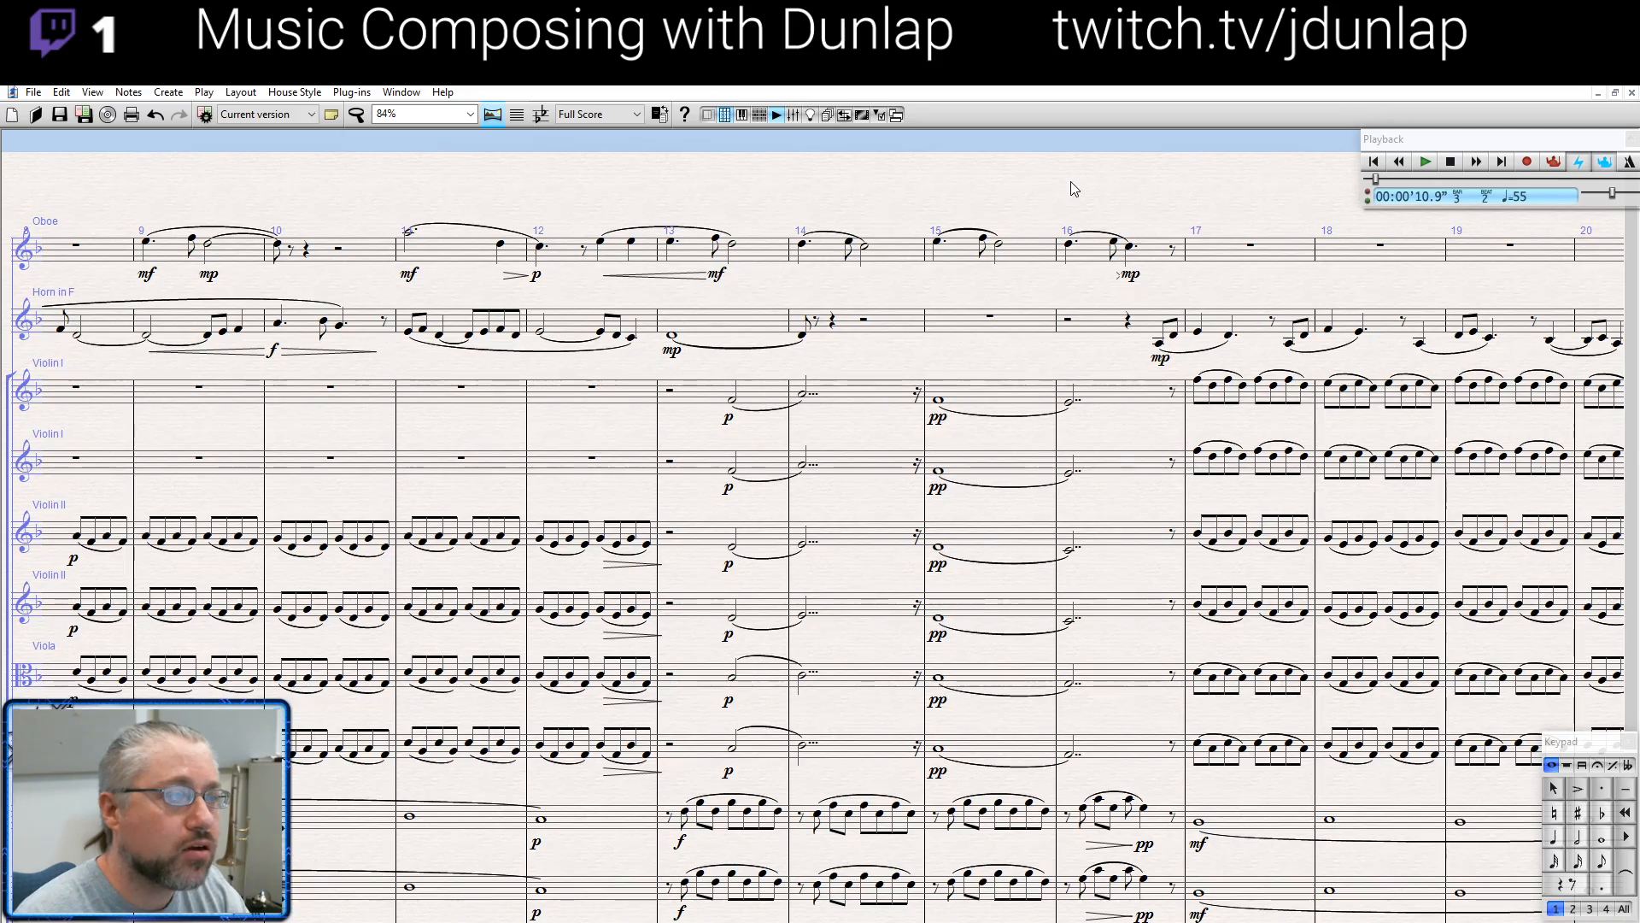
pyautogui.moveTo(1073, 190); pyautogui.dragTo(1545, 238)
pyautogui.moveTo(707, 240); pyautogui.dragTo(999, 232)
pyautogui.moveTo(575, 246); pyautogui.dragTo(835, 199)
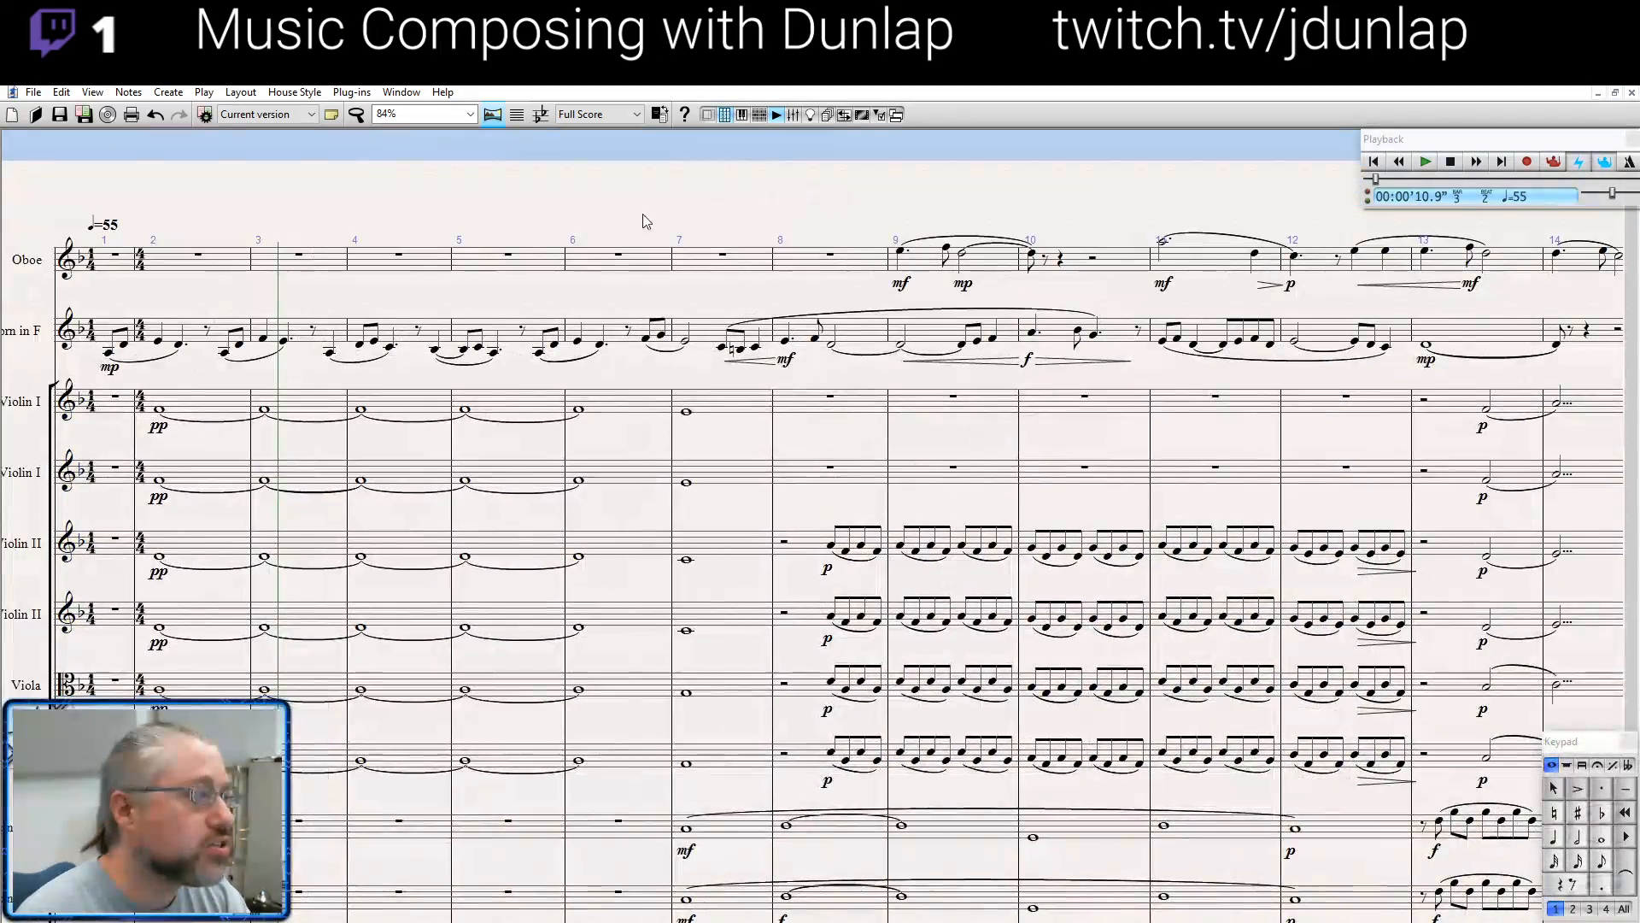
pyautogui.moveTo(513, 211)
pyautogui.mouseDown()
pyautogui.moveTo(598, 187)
pyautogui.moveTo(572, 143)
pyautogui.mouseUp()
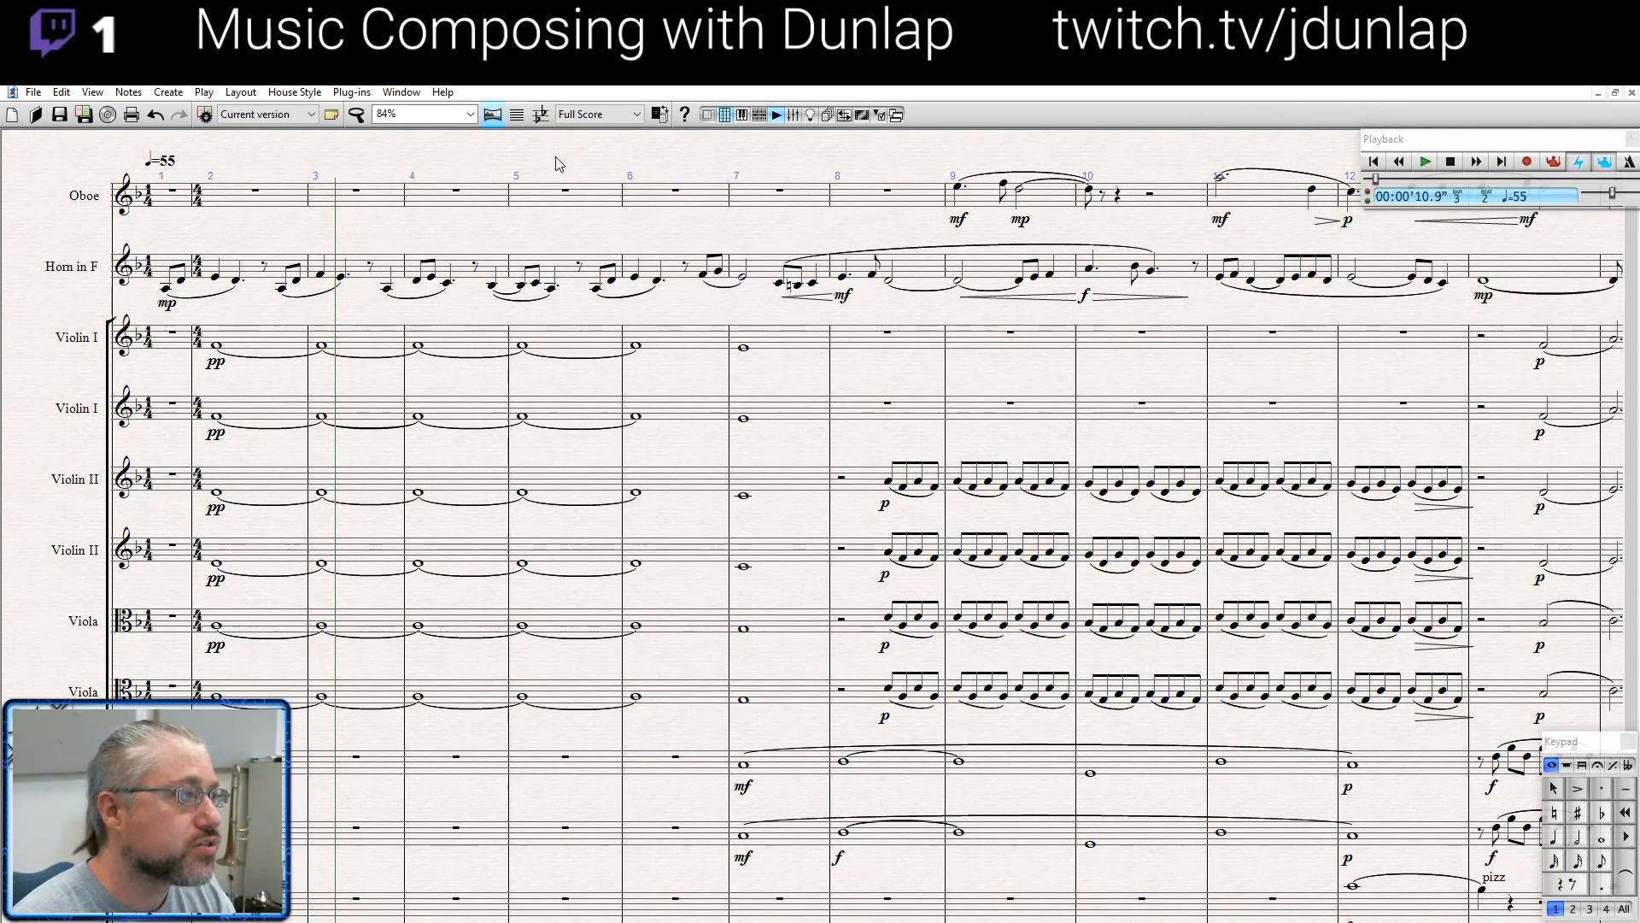
# Play back the score from the opening tempo marking and stop in bar 8
pyautogui.click(164, 162)
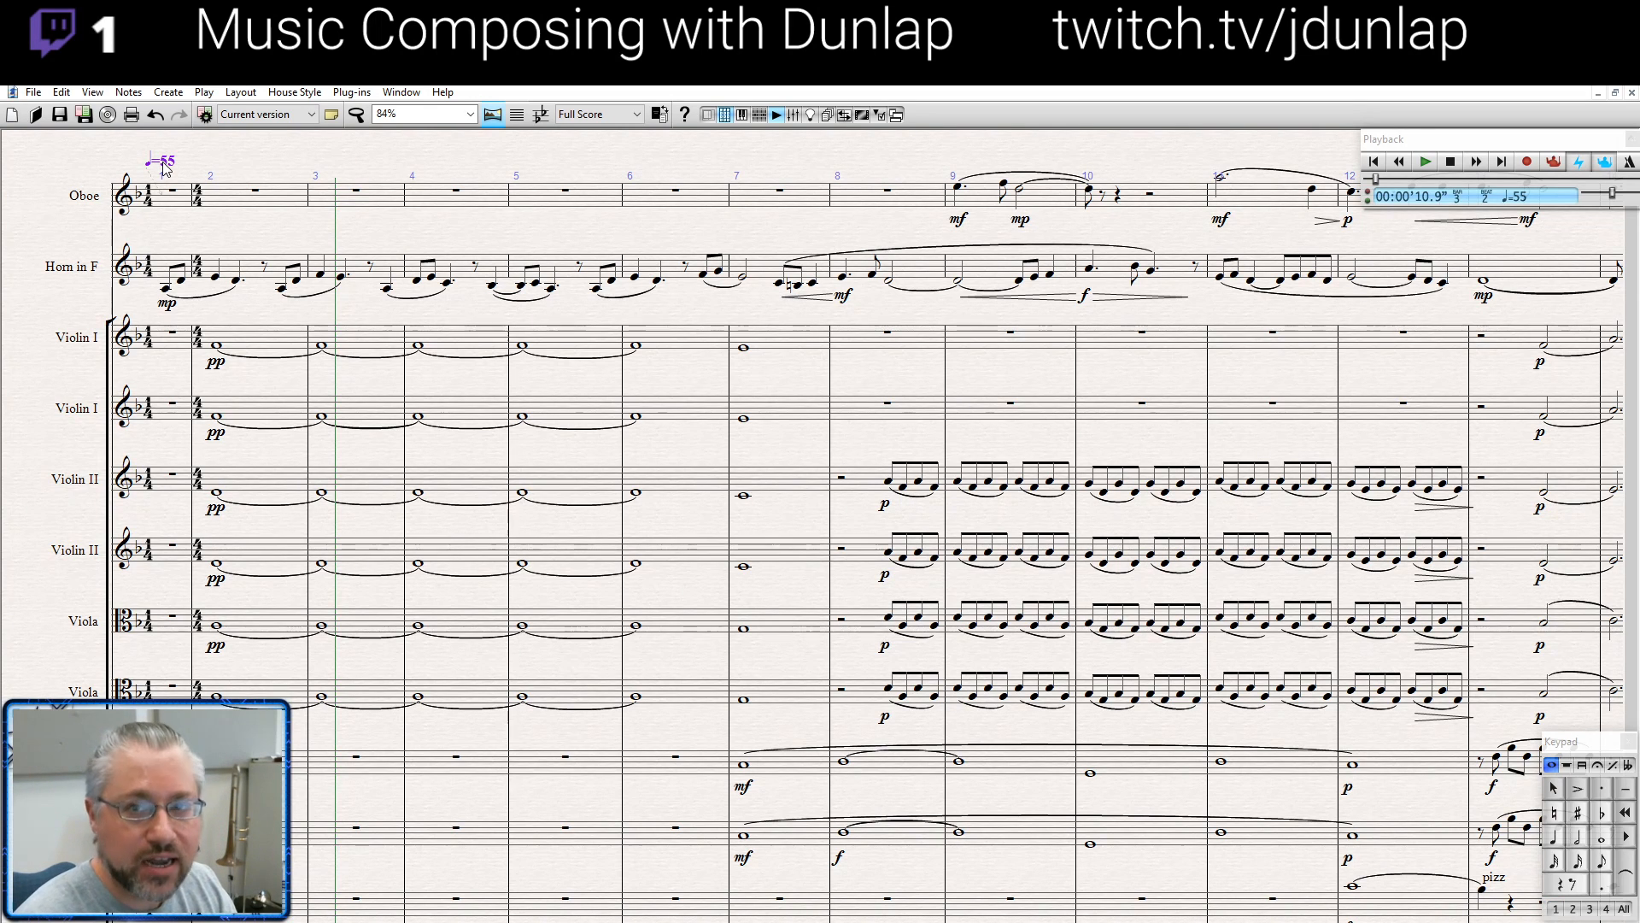
pyautogui.press('p')
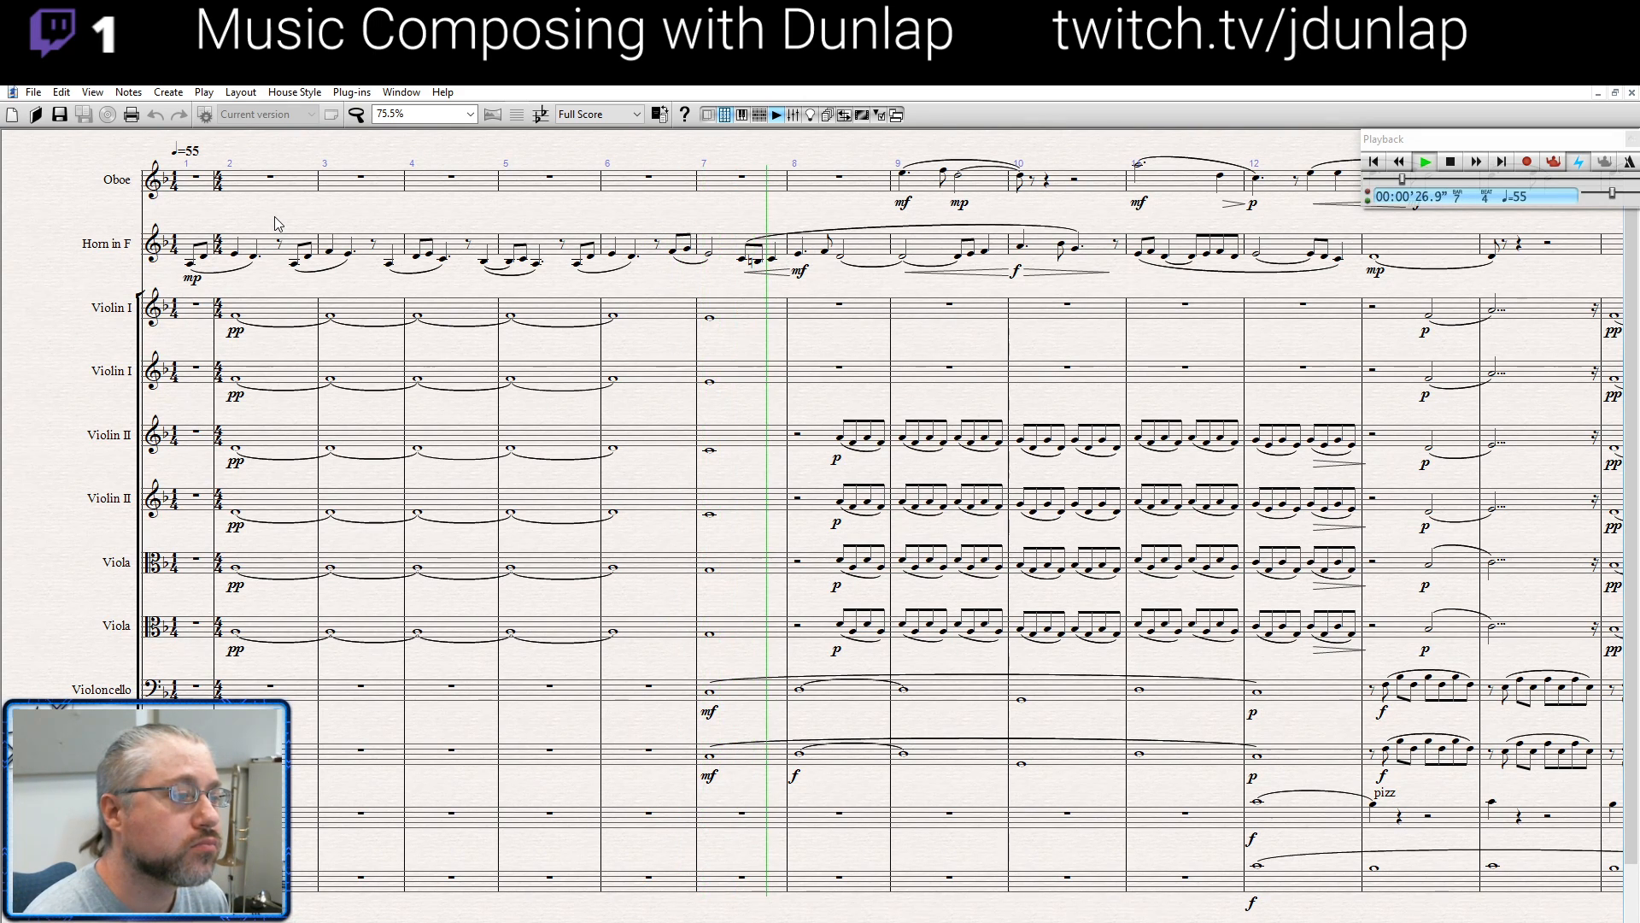
pyautogui.press('space')
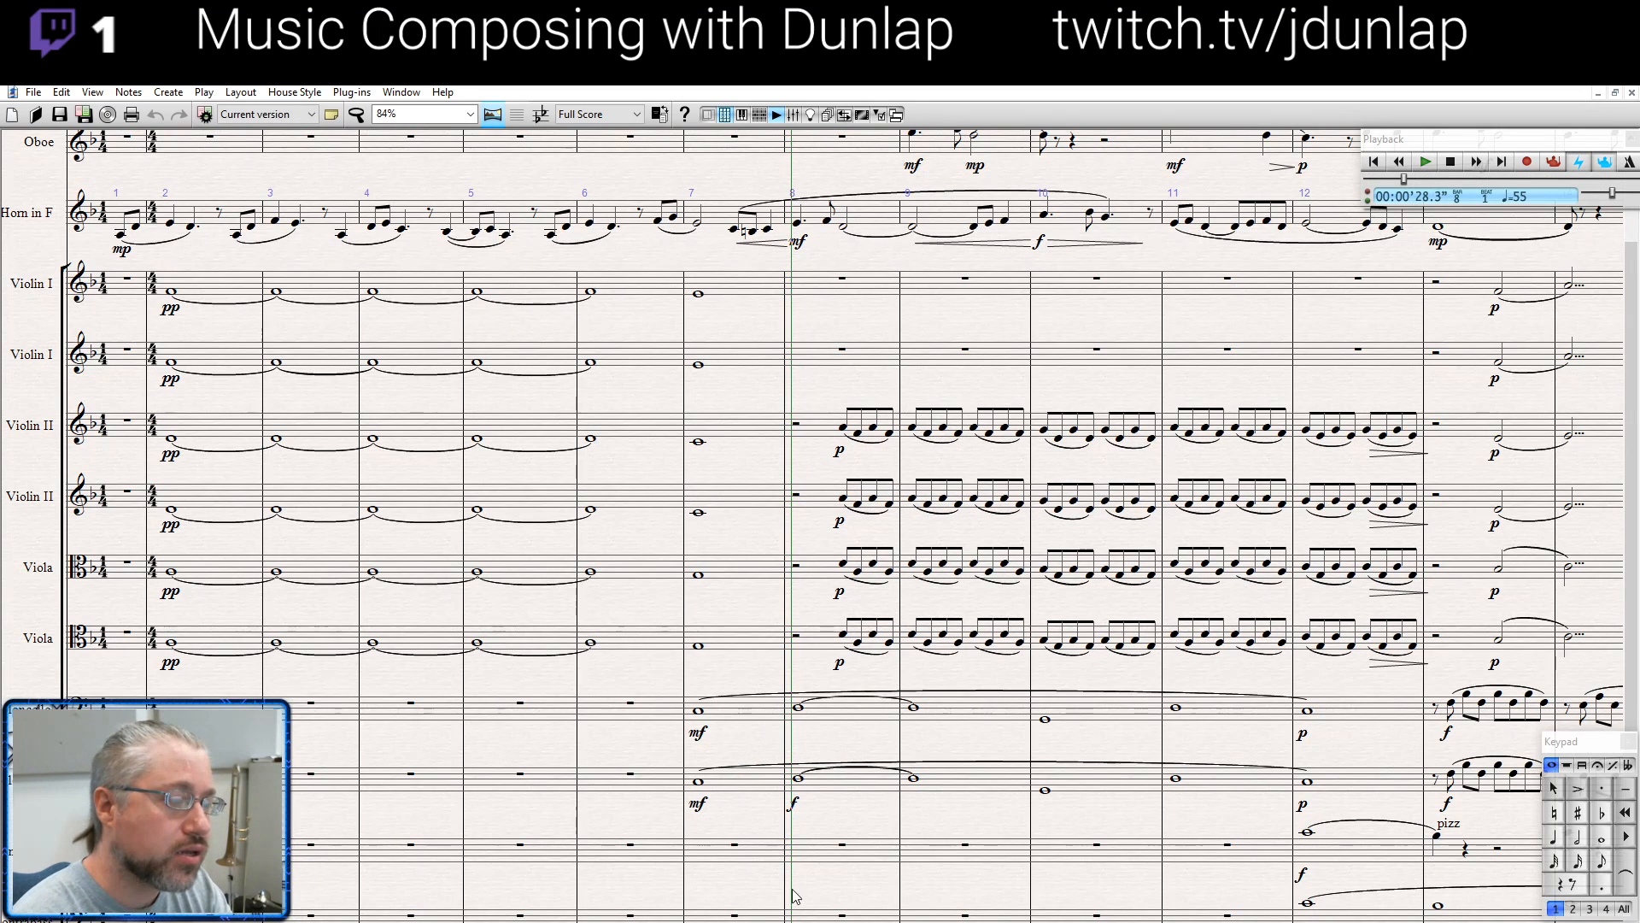
# Delete the f dynamic in bar 8 of the second Violoncello staff
pyautogui.click(793, 803)
pyautogui.press('Delete')
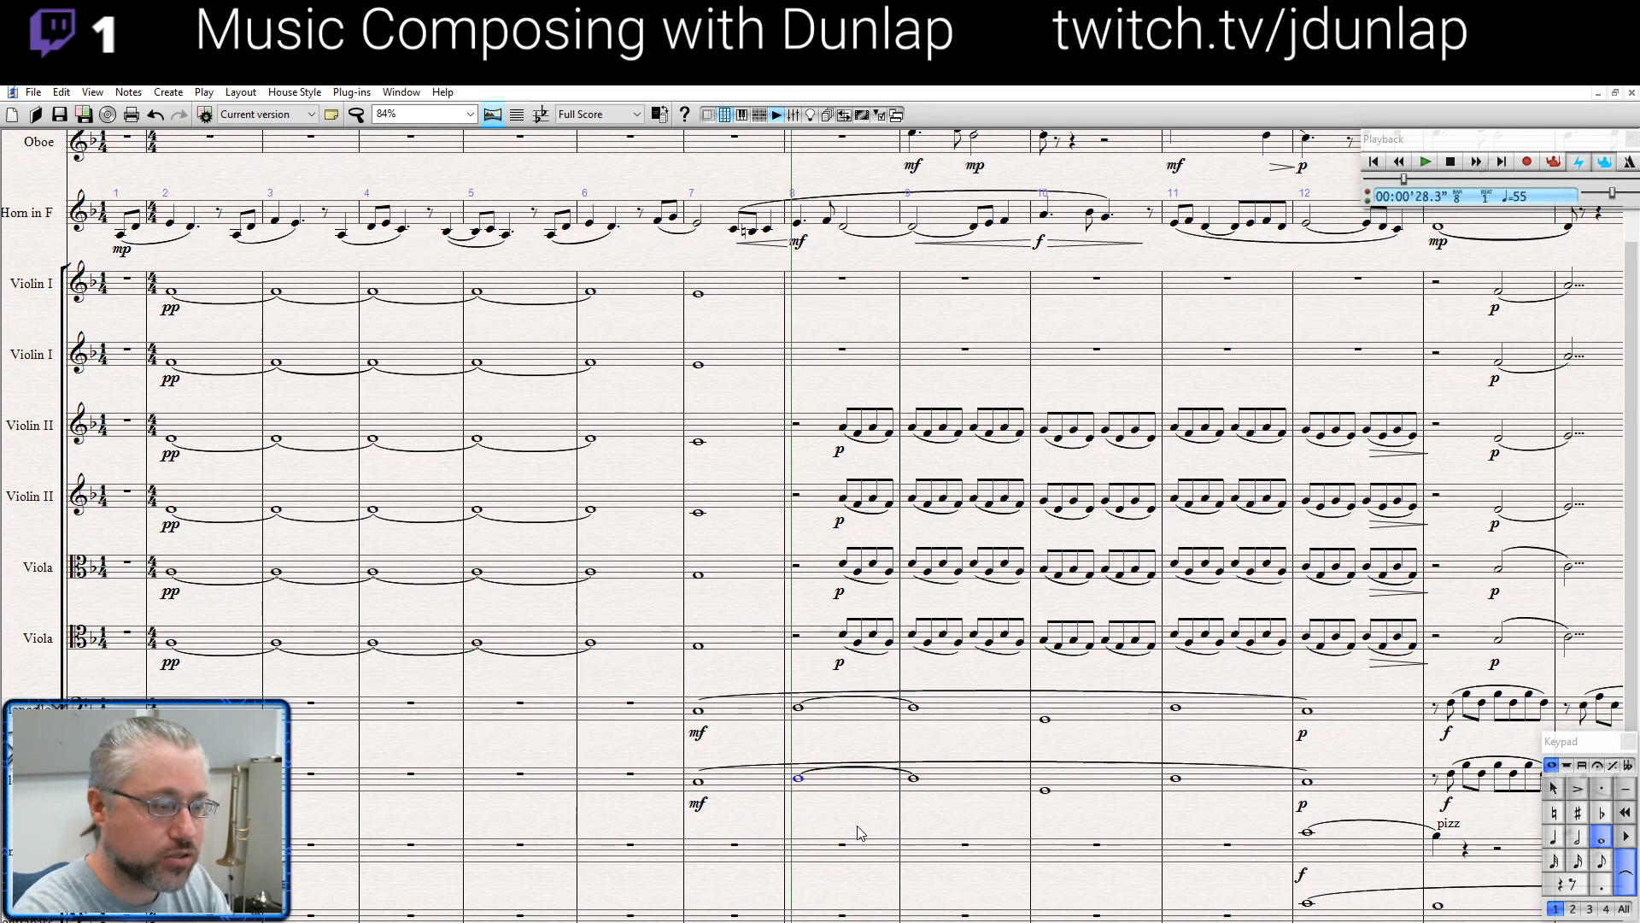
pyautogui.click(699, 781)
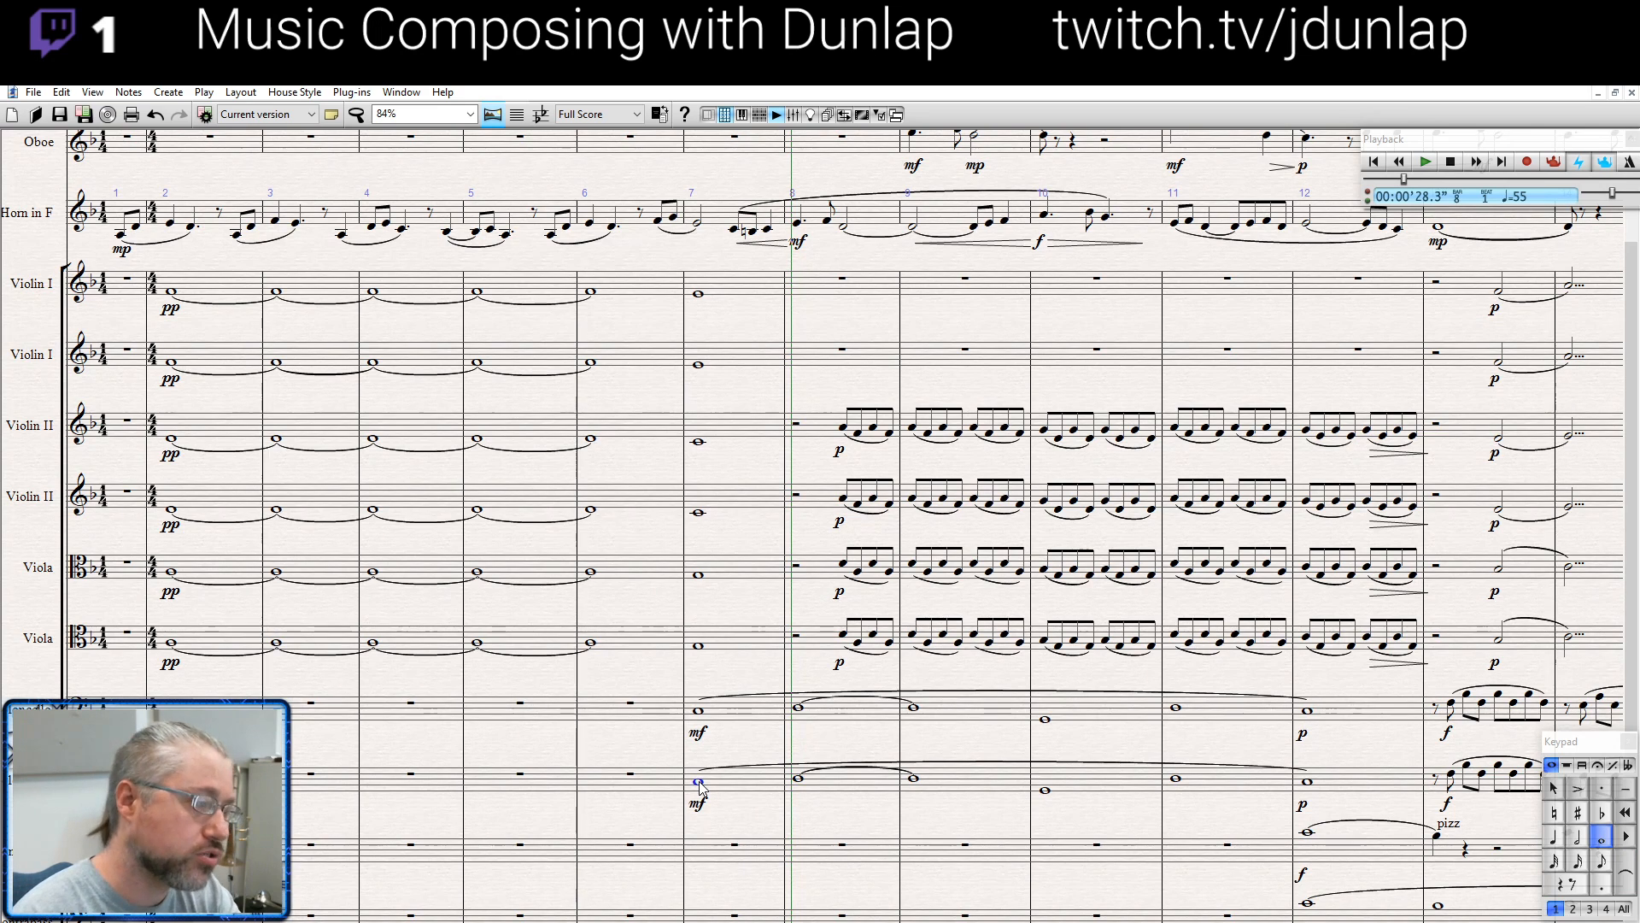
# Resume playback from bar 8 and stop it at the end of bar 30
pyautogui.press('space')
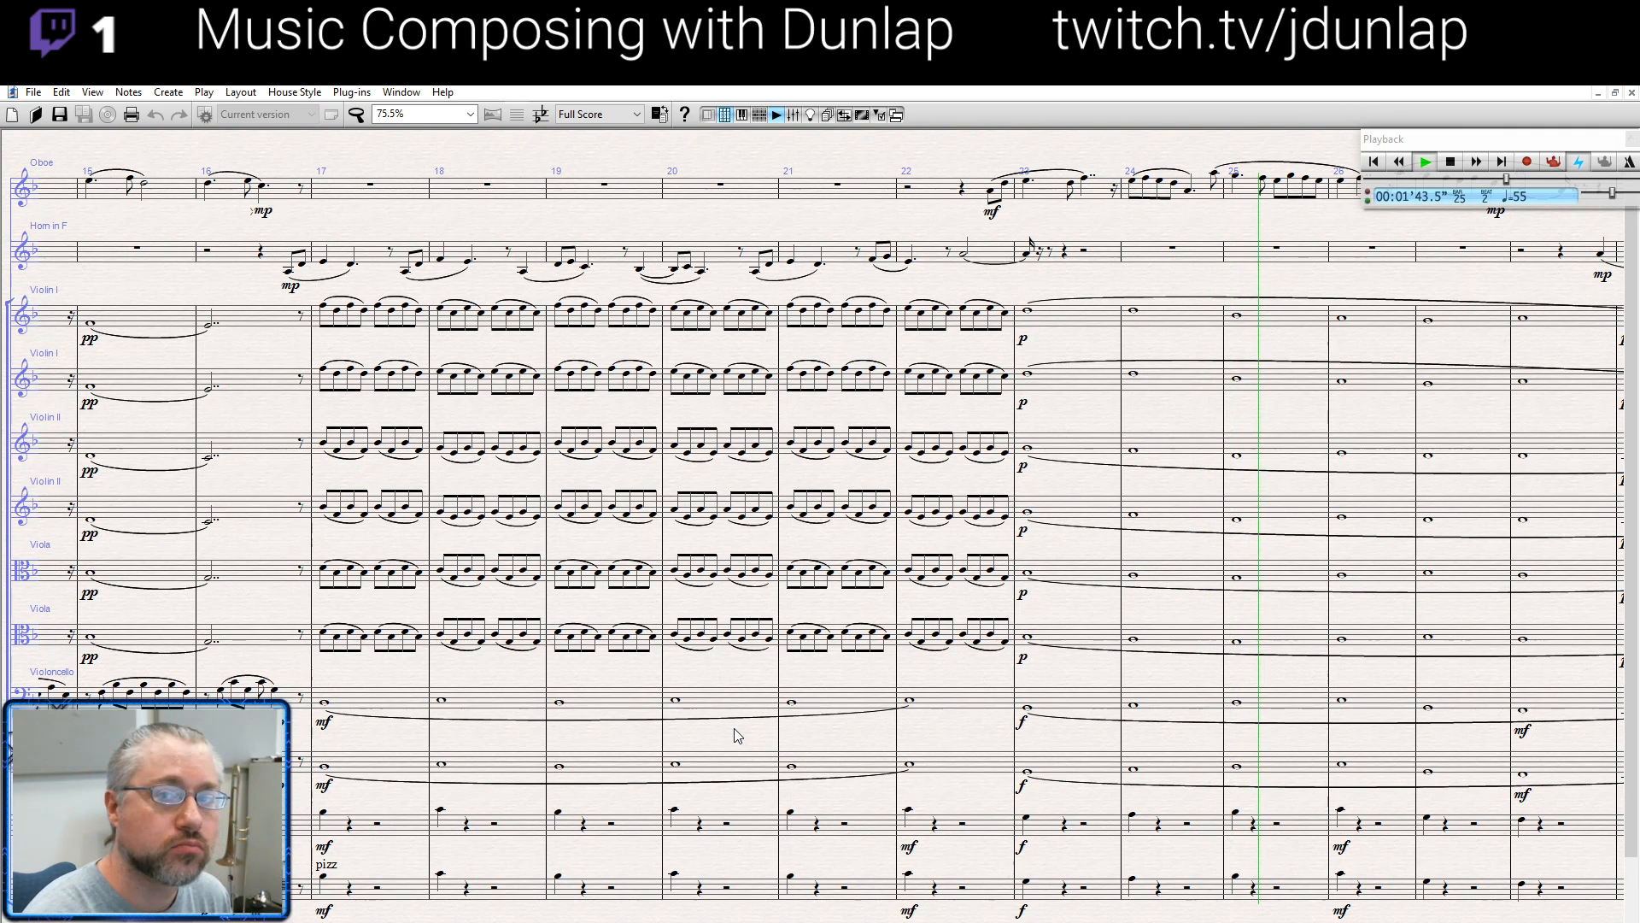
pyautogui.moveTo(1062, 678); pyautogui.dragTo(441, 663)
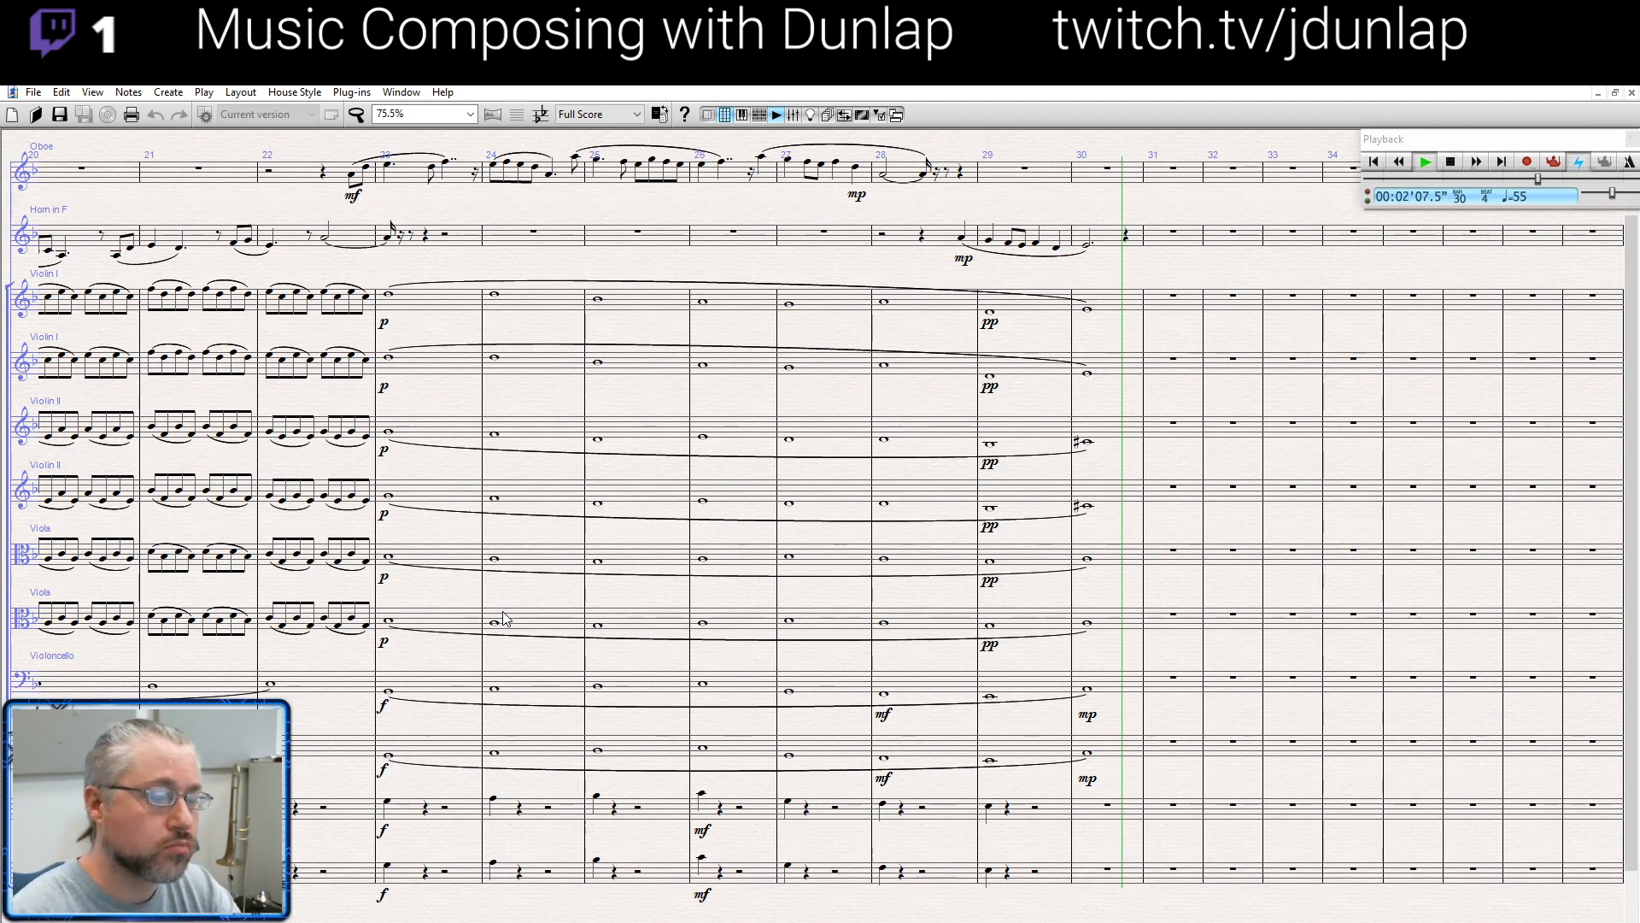
pyautogui.press('space')
# Play back the score from the Contrabass pizzicato entry in bar 13 and stop in bar 14
pyautogui.moveTo(396, 815); pyautogui.dragTo(603, 556)
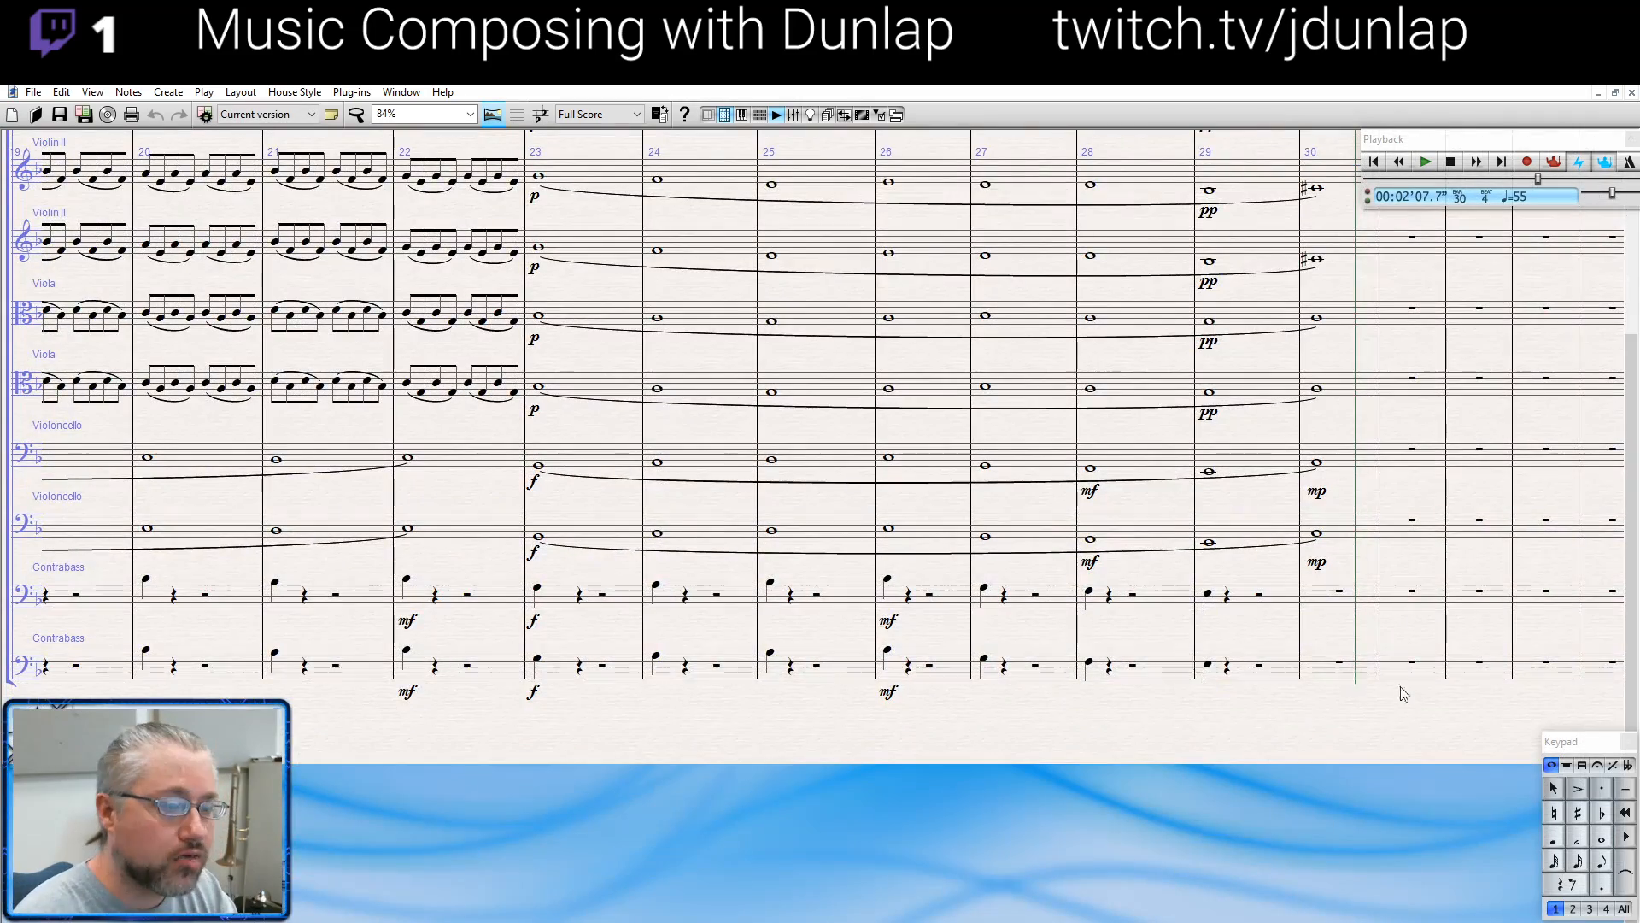
pyautogui.moveTo(598, 714); pyautogui.dragTo(1157, 748)
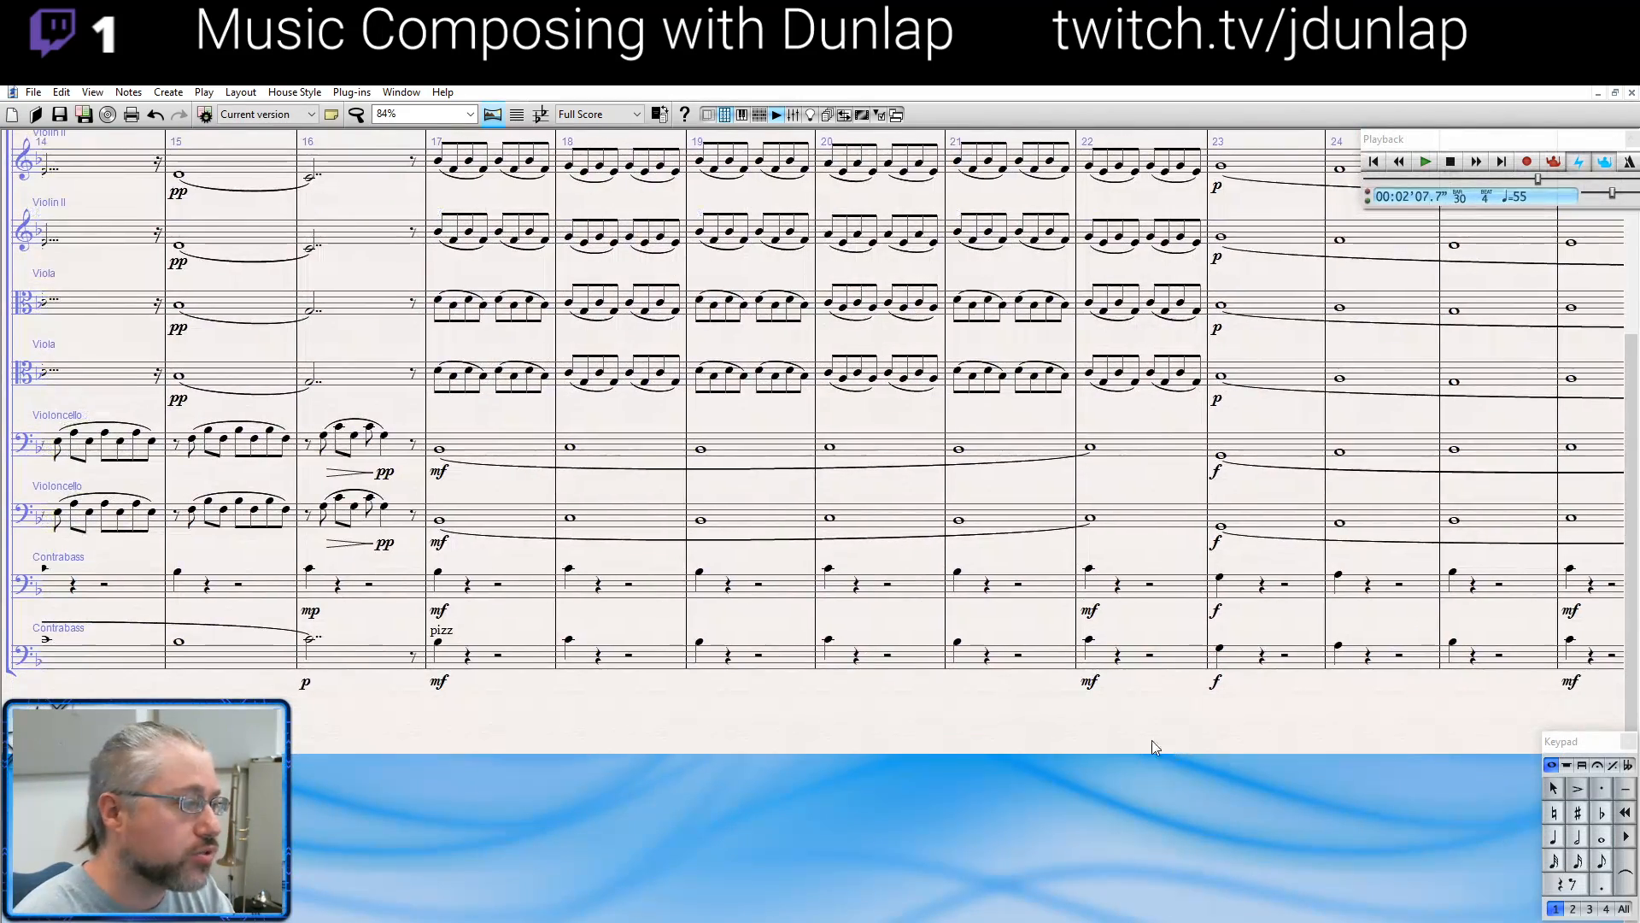
pyautogui.moveTo(678, 740); pyautogui.dragTo(798, 797)
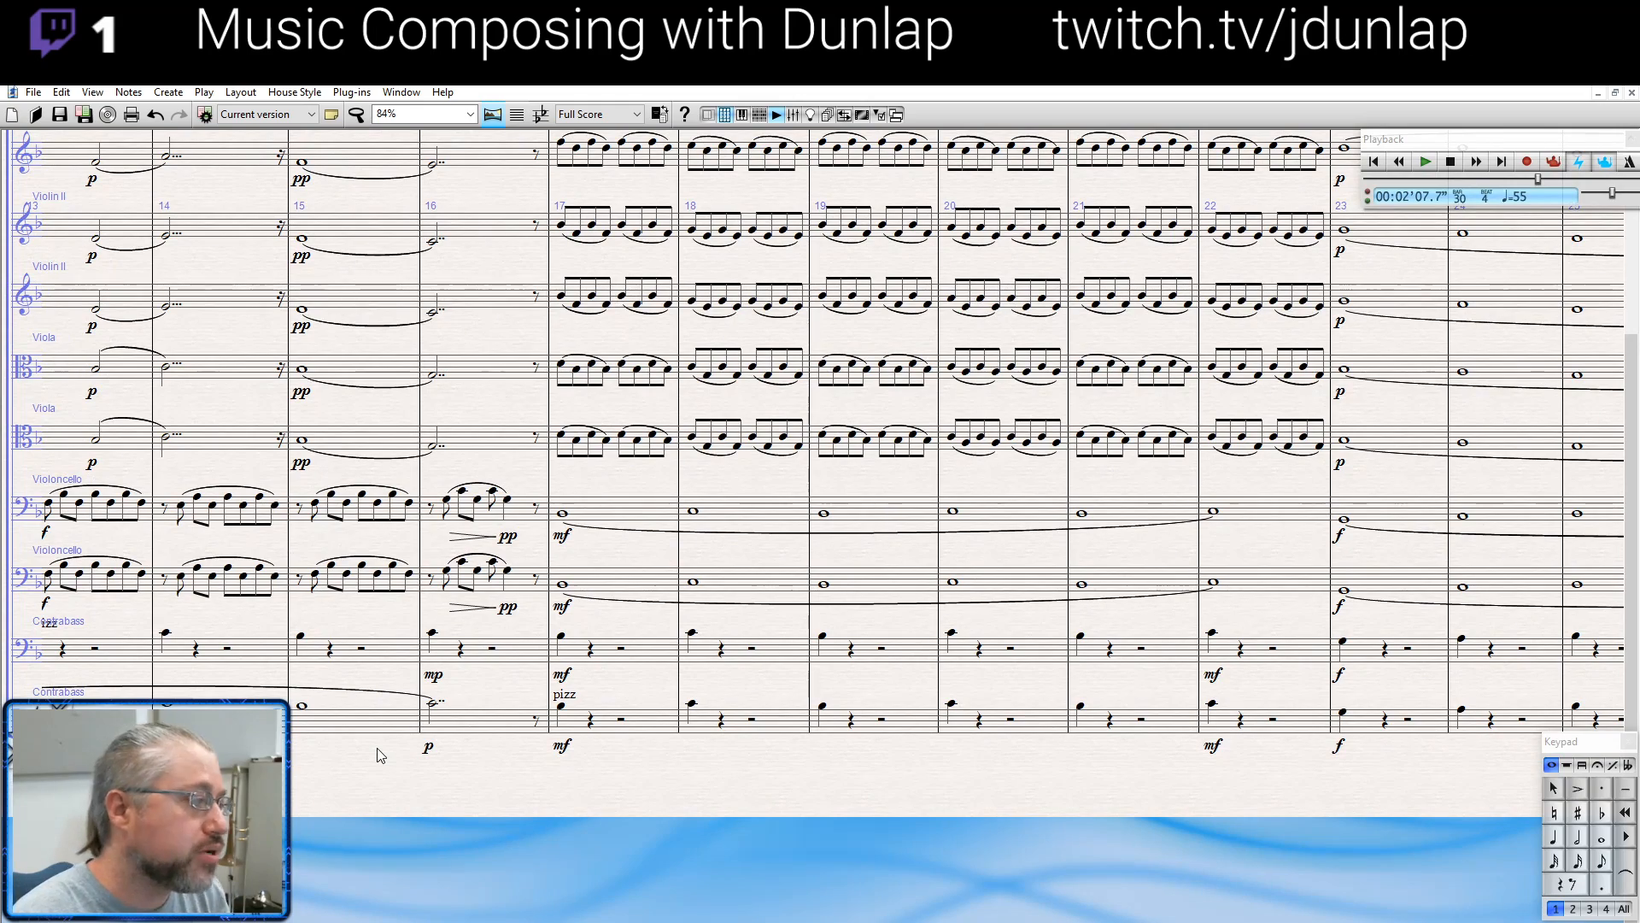
pyautogui.moveTo(381, 721); pyautogui.dragTo(679, 762)
pyautogui.click(343, 697)
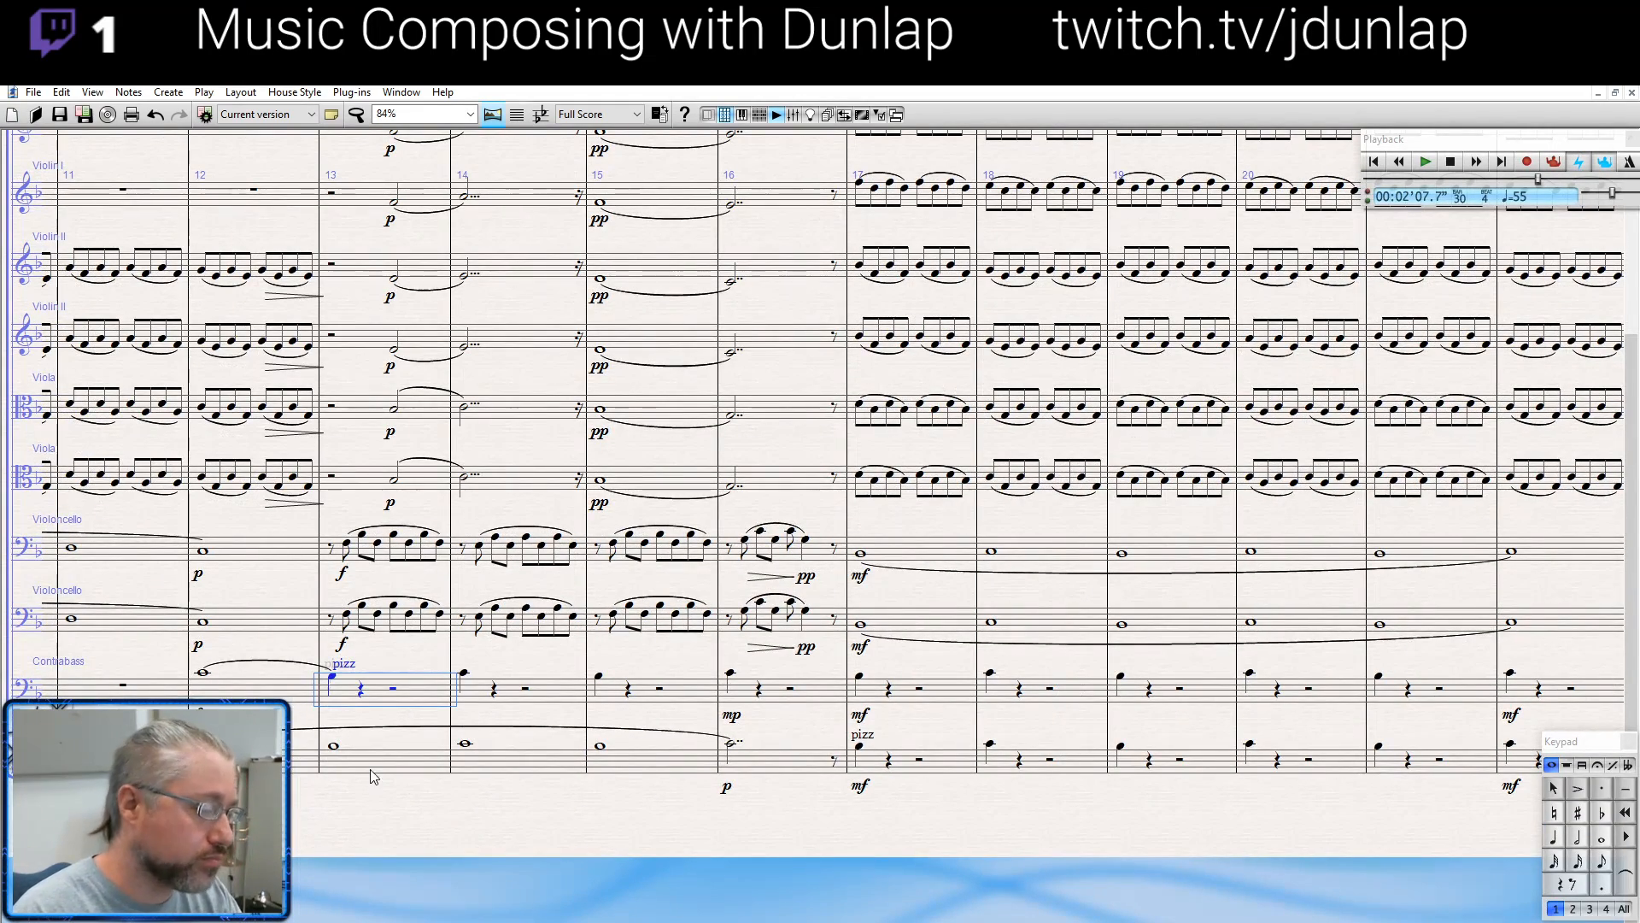
pyautogui.press('p')
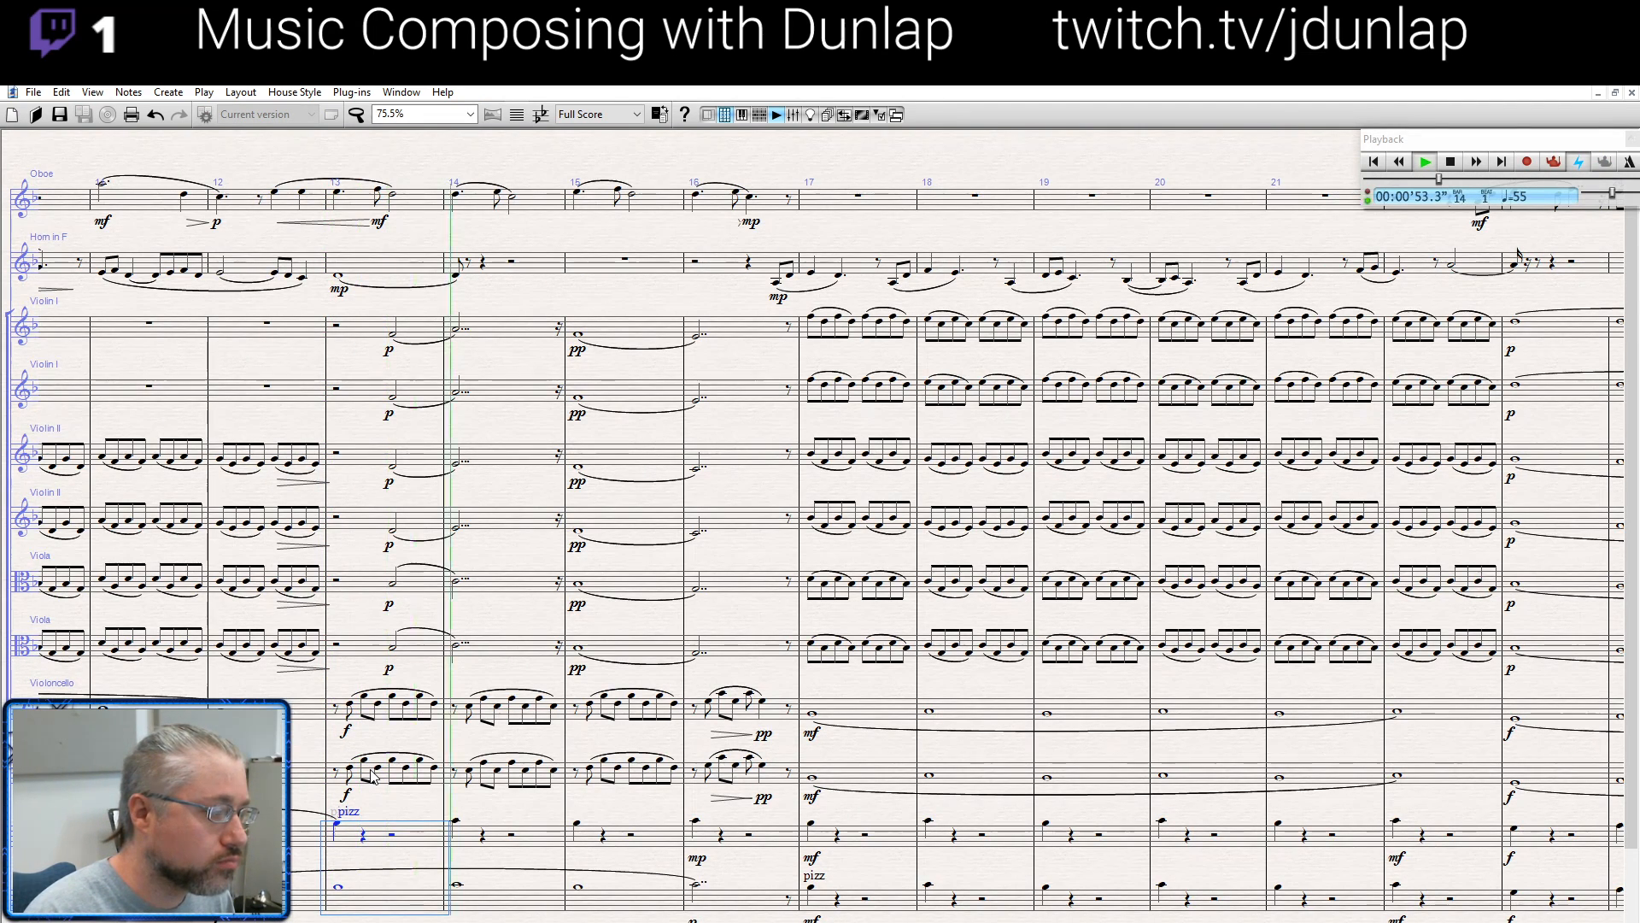
pyautogui.press('space')
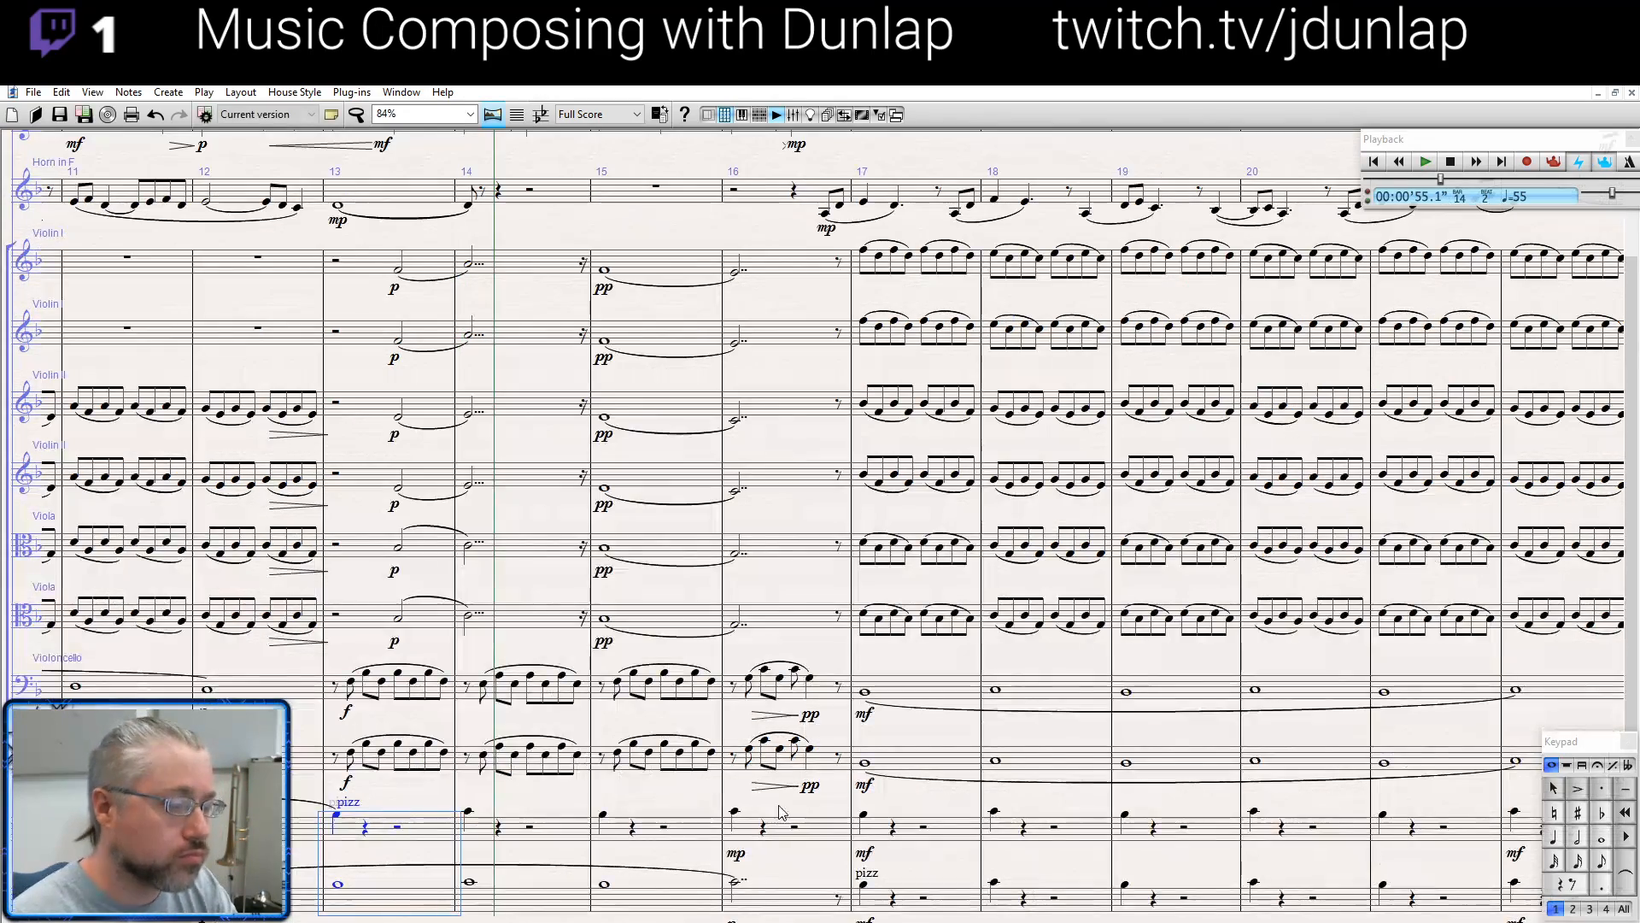
# Transpose both Contrabass parts down an octave from bar 17 through bar 29
pyautogui.moveTo(926, 813); pyautogui.dragTo(435, 665)
pyautogui.click(449, 683)
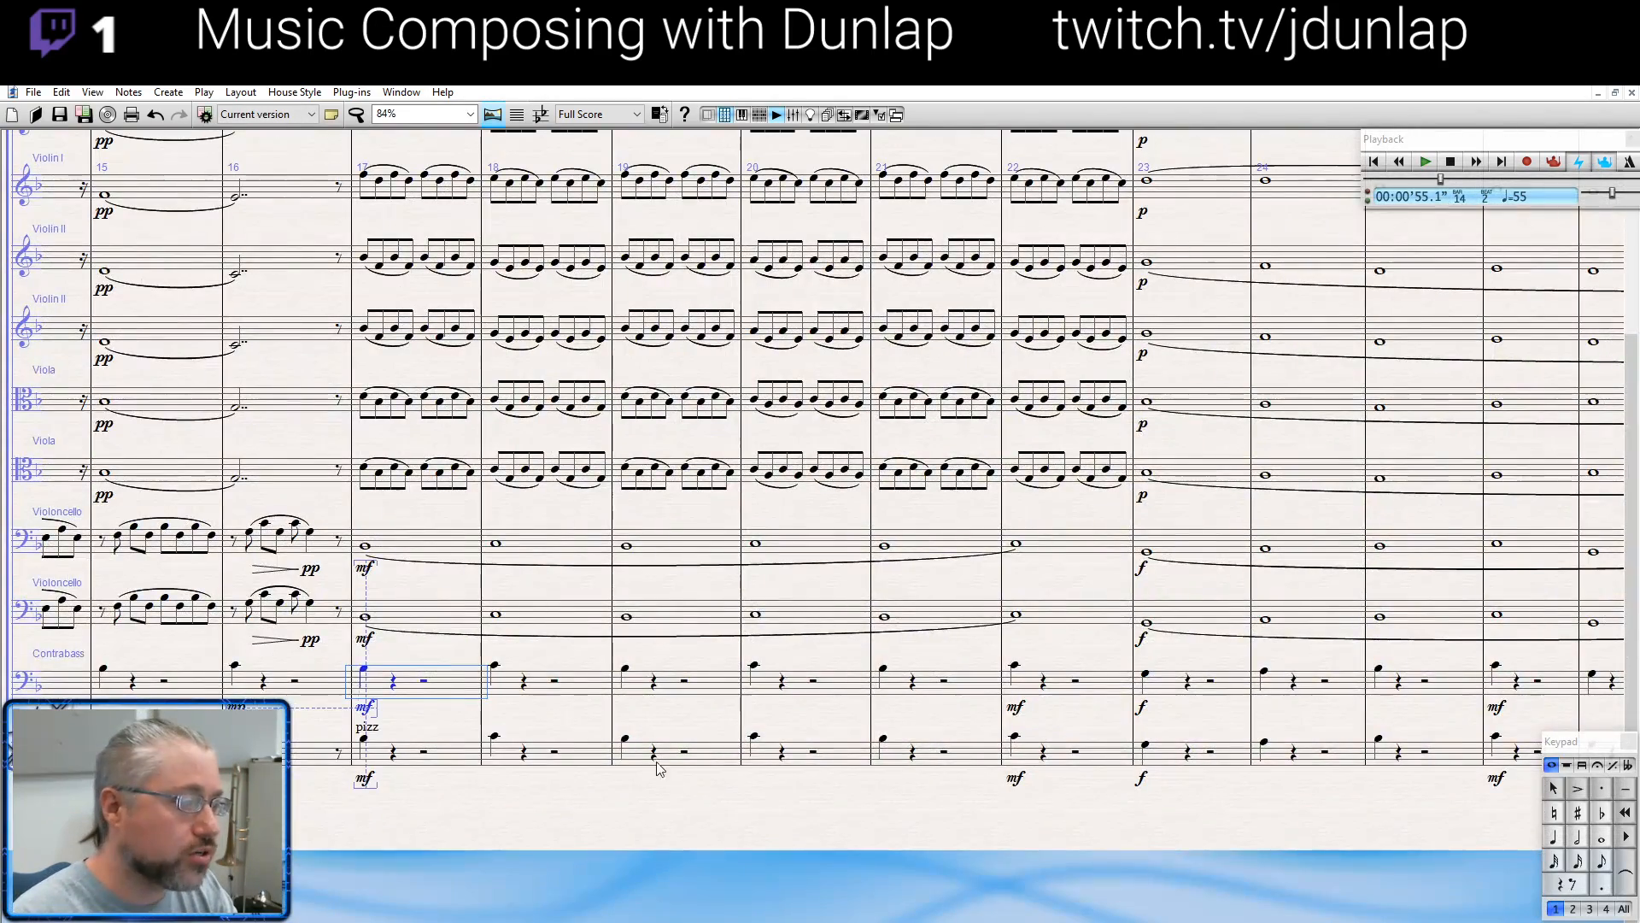
pyautogui.moveTo(798, 812); pyautogui.dragTo(595, 787)
pyautogui.moveTo(947, 801); pyautogui.dragTo(427, 803)
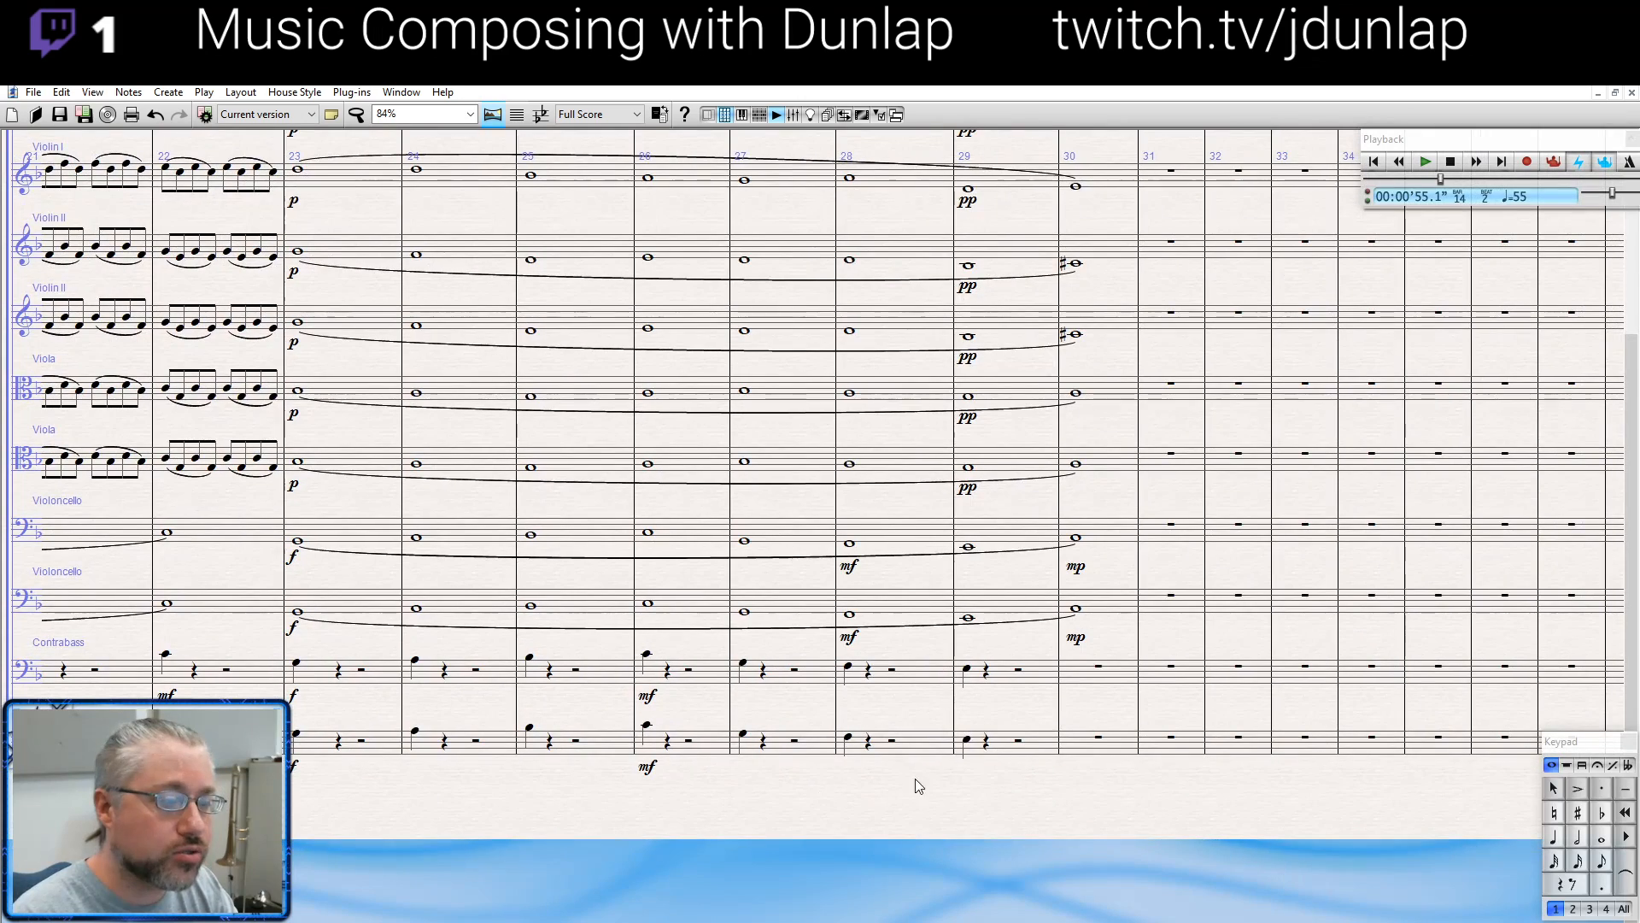
pyautogui.keyDown('shift'); pyautogui.click(1040, 752); pyautogui.keyUp('shift')
pyautogui.hotkey('ctrl', 'Down')
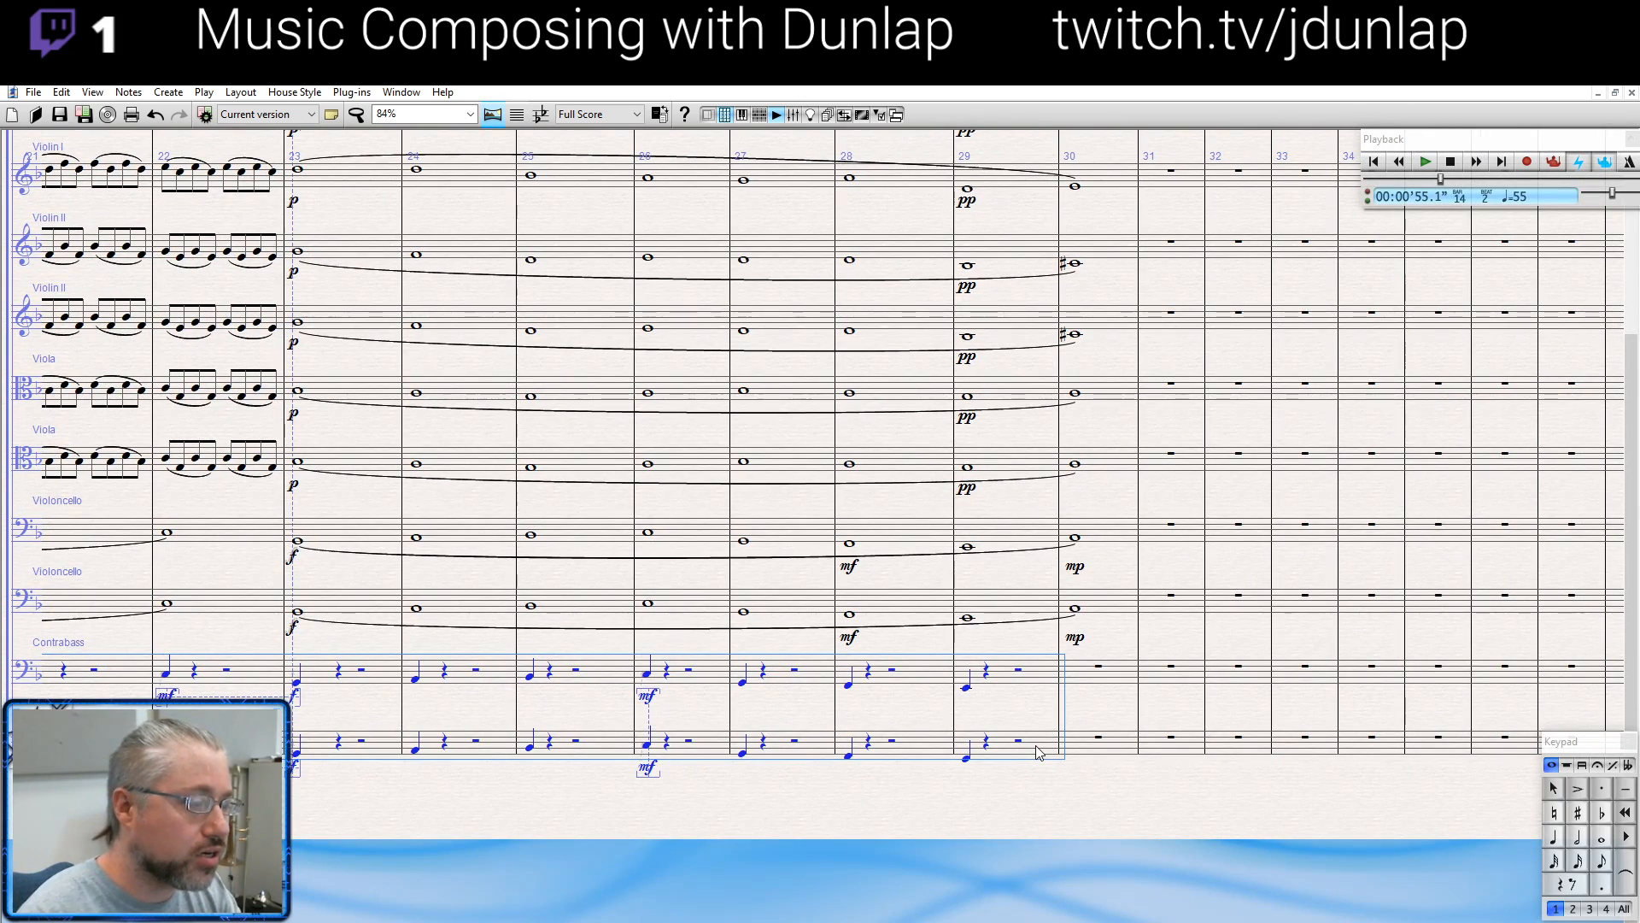
# Play back the score from the Contrabass note in bar 16 through bar 30
pyautogui.moveTo(413, 801); pyautogui.dragTo(1296, 805)
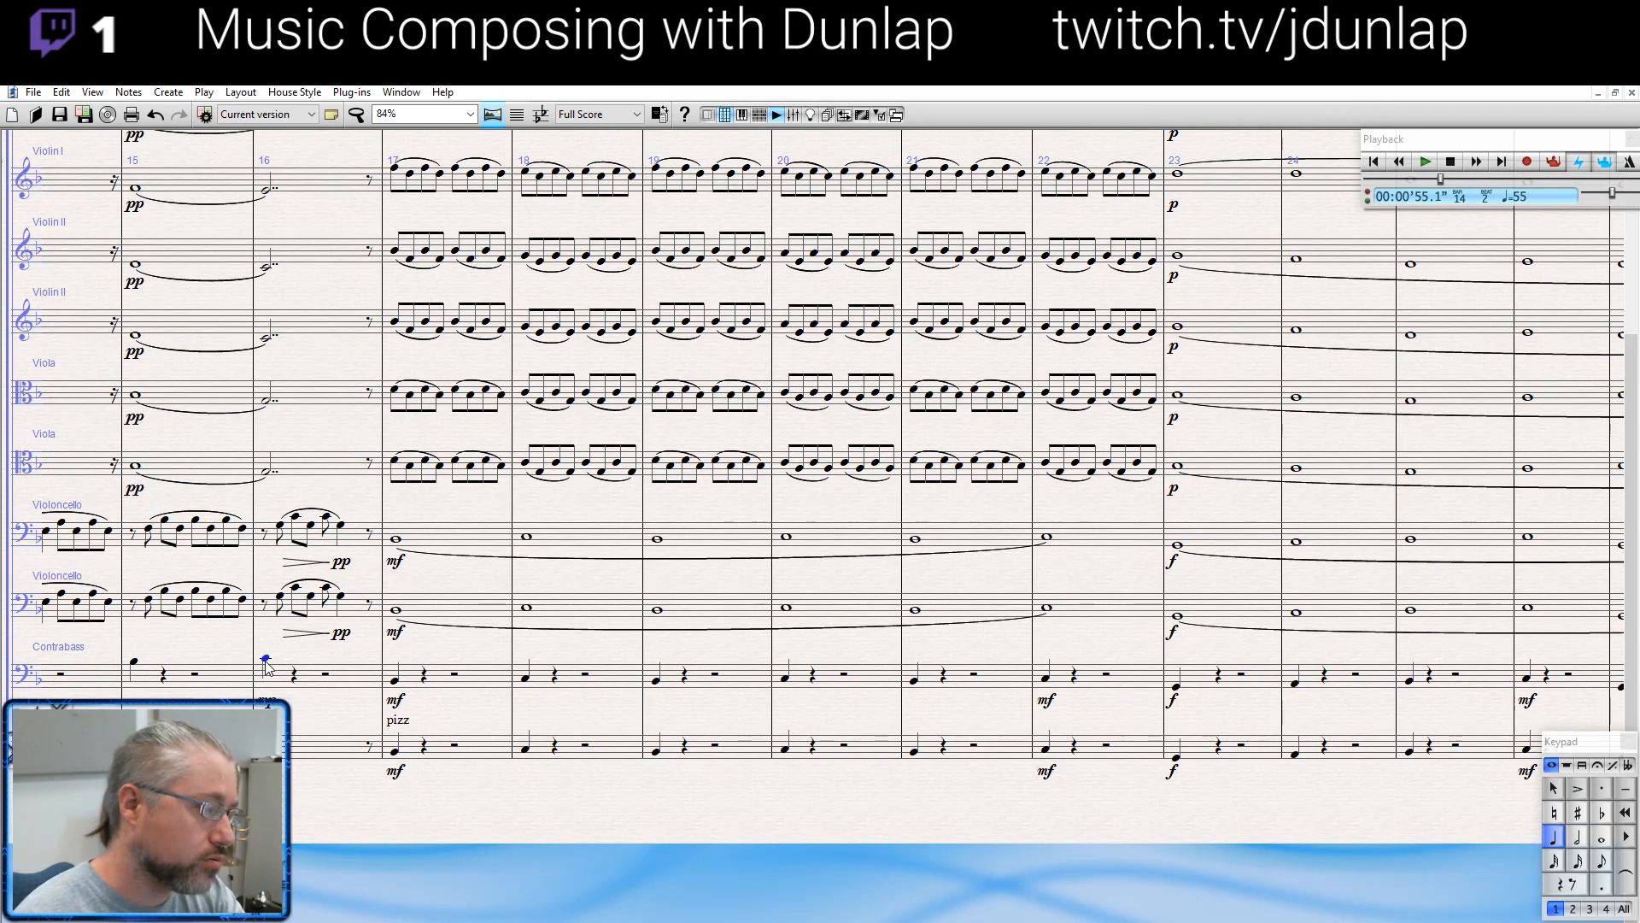
pyautogui.press('p')
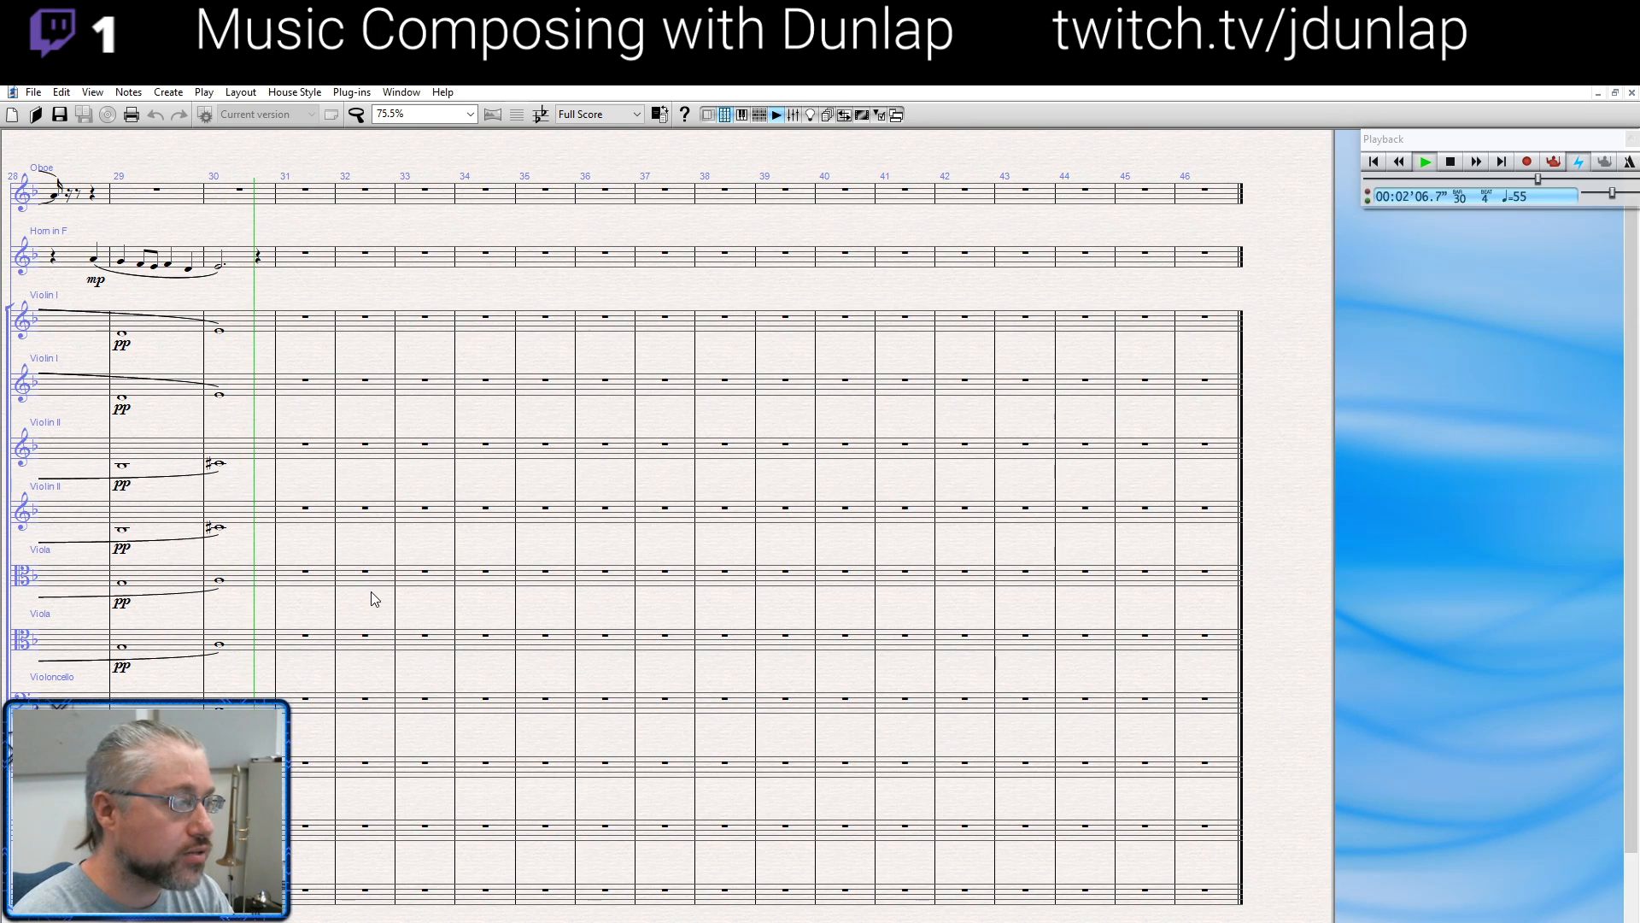
pyautogui.press('space')
pyautogui.moveTo(372, 605); pyautogui.dragTo(1097, 498)
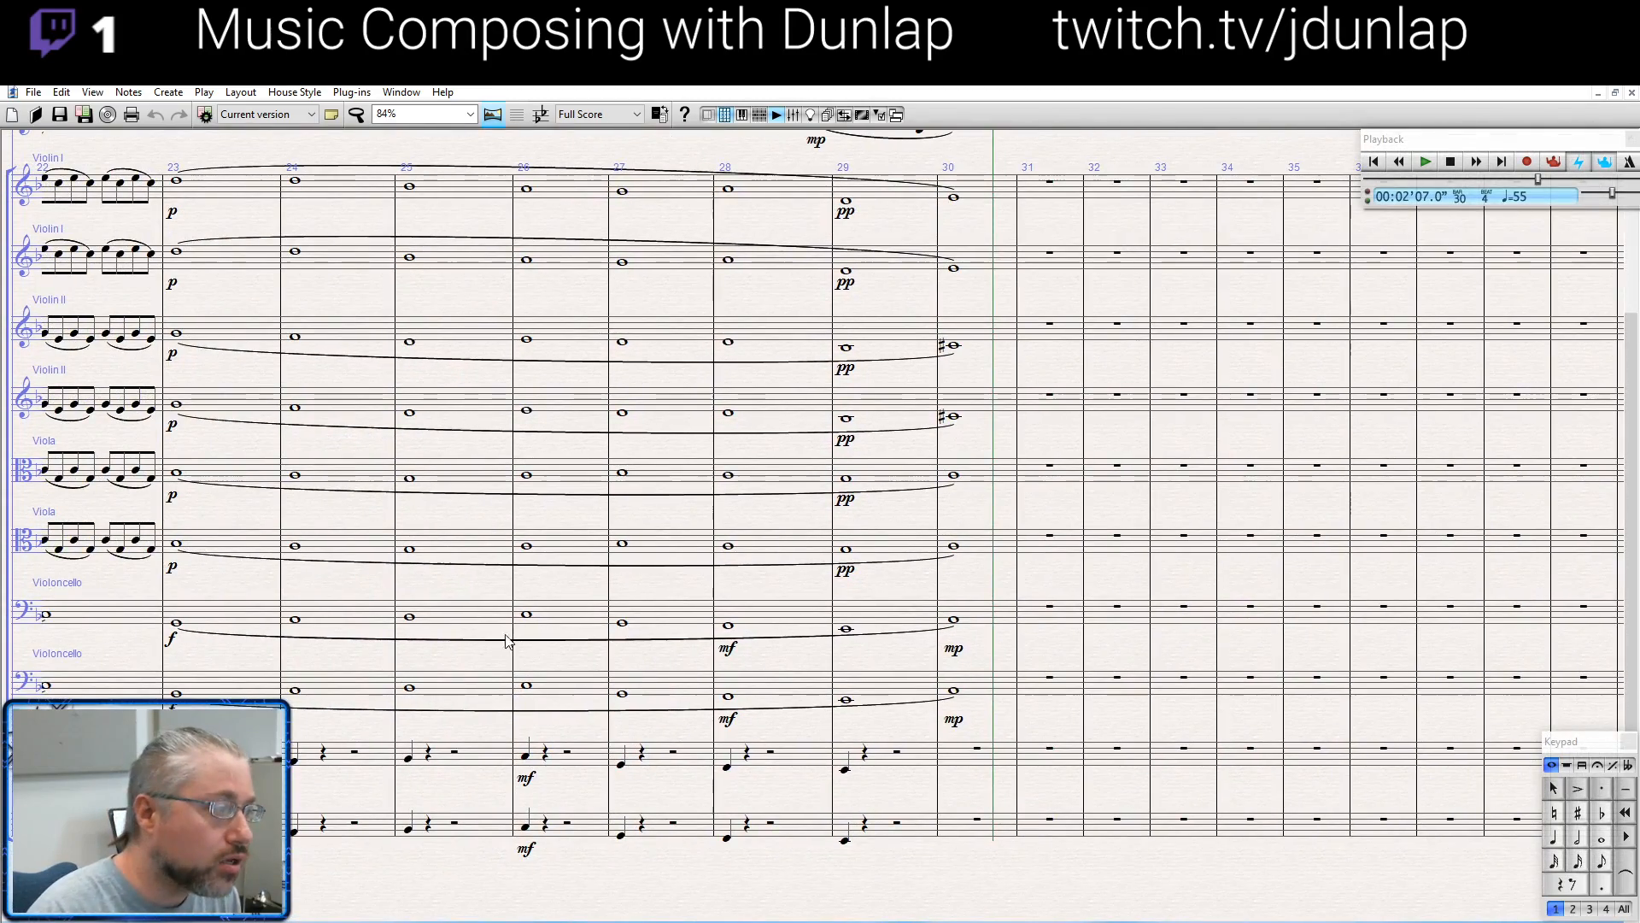
# Examine the score from the opening through bar 30, reviewing the Horn and Oboe melodies against the string accompaniment
pyautogui.moveTo(461, 645); pyautogui.dragTo(712, 861)
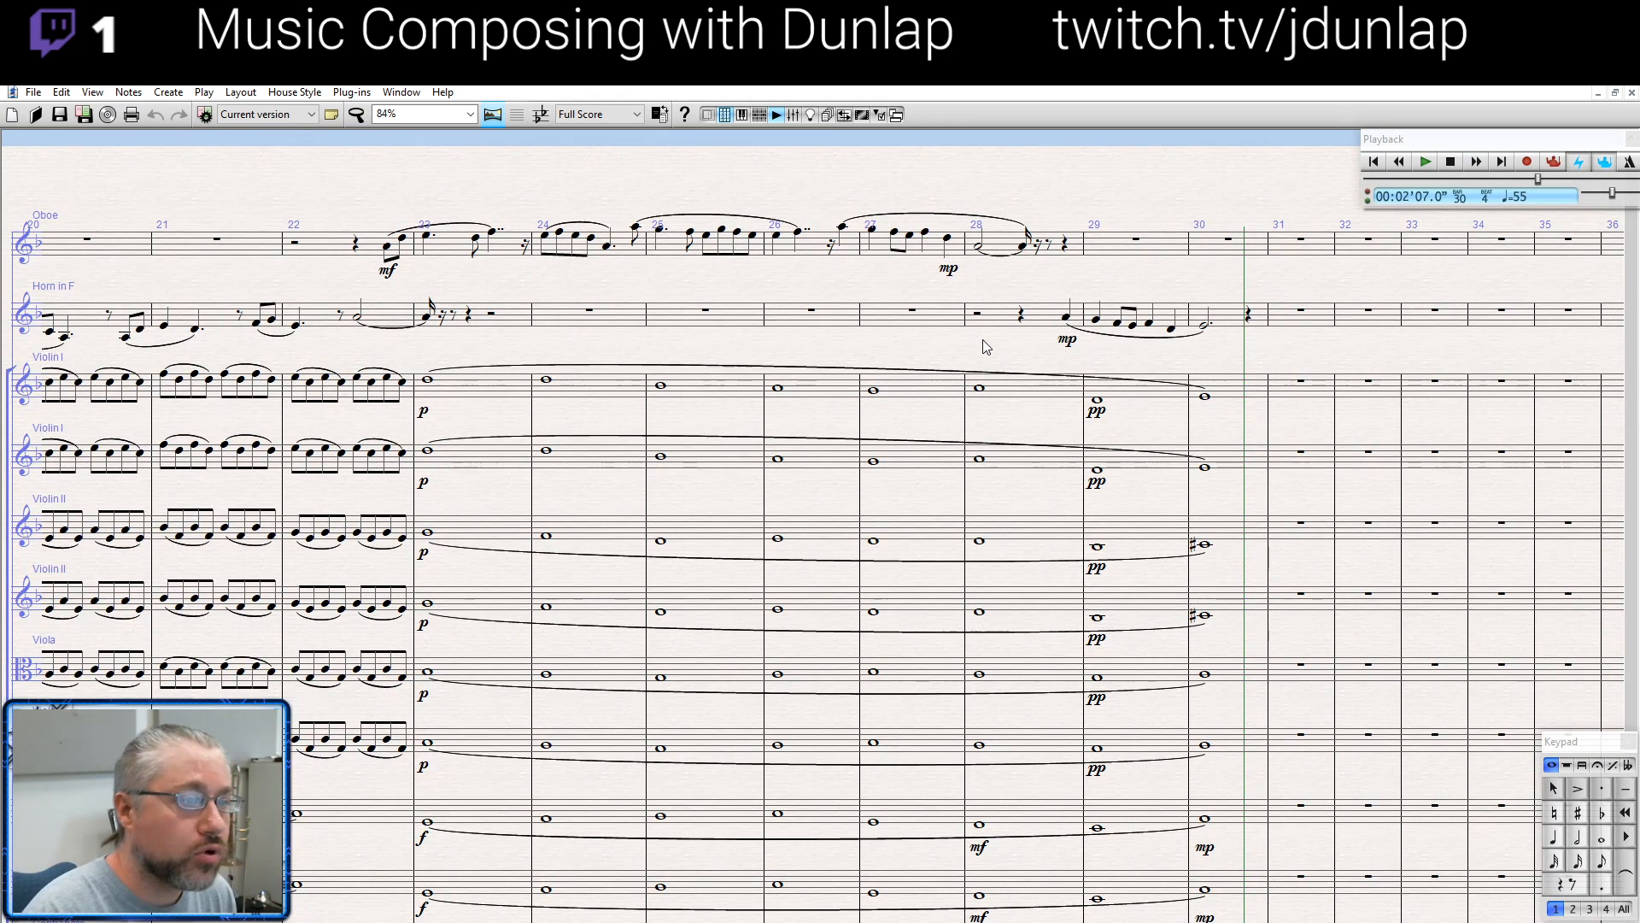
pyautogui.moveTo(982, 340); pyautogui.dragTo(879, 279)
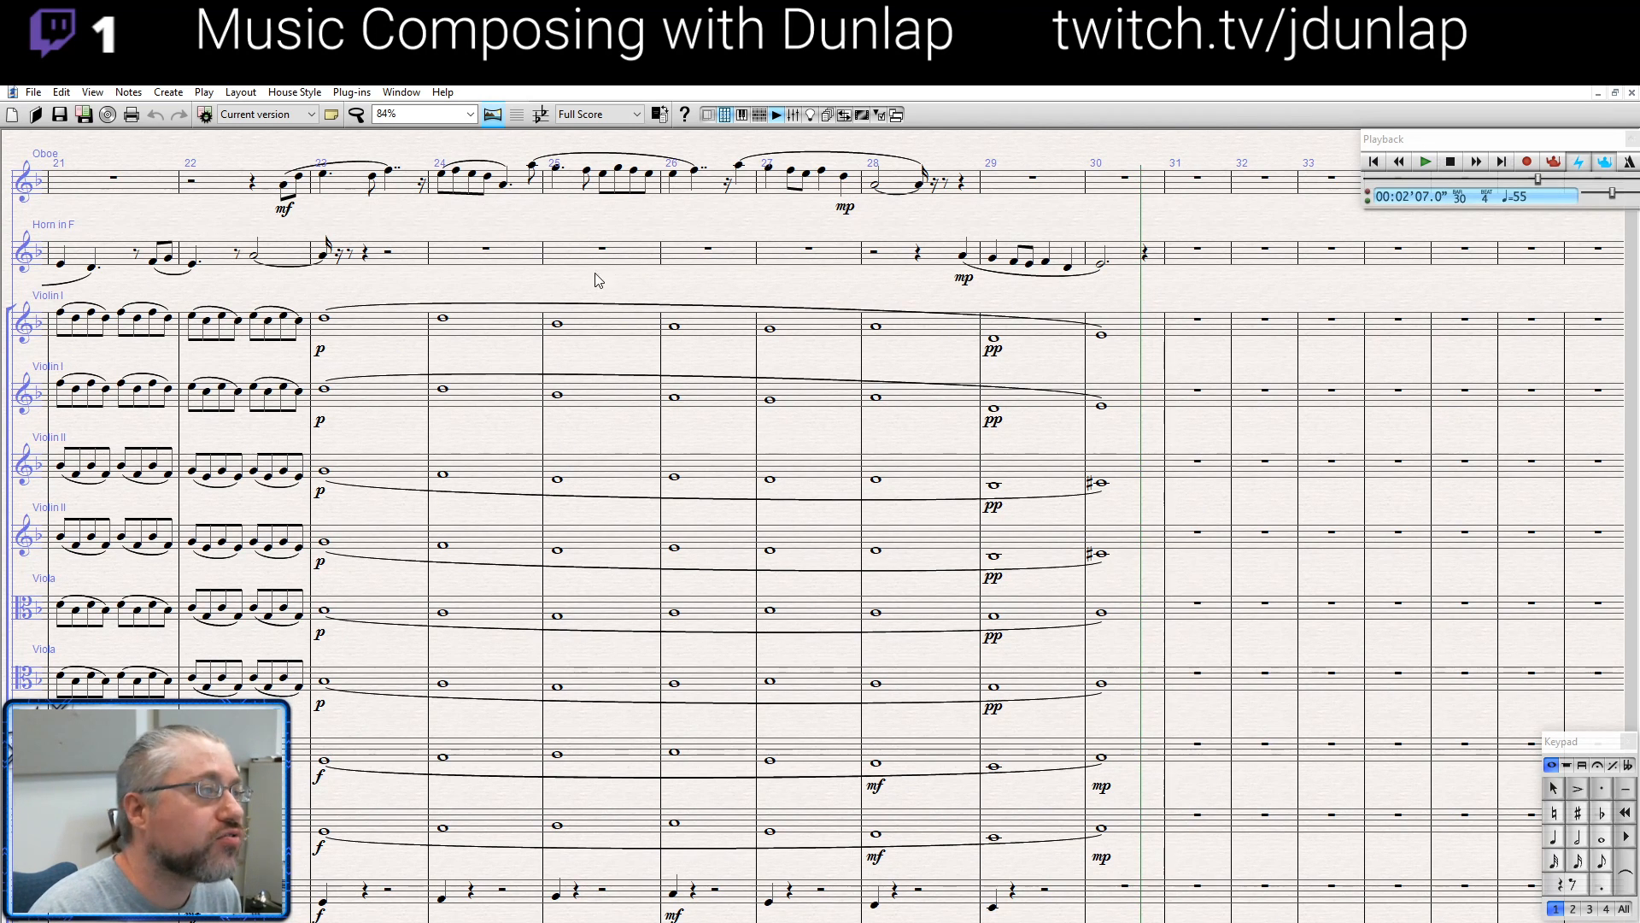
pyautogui.press('Home')
pyautogui.press('Home')
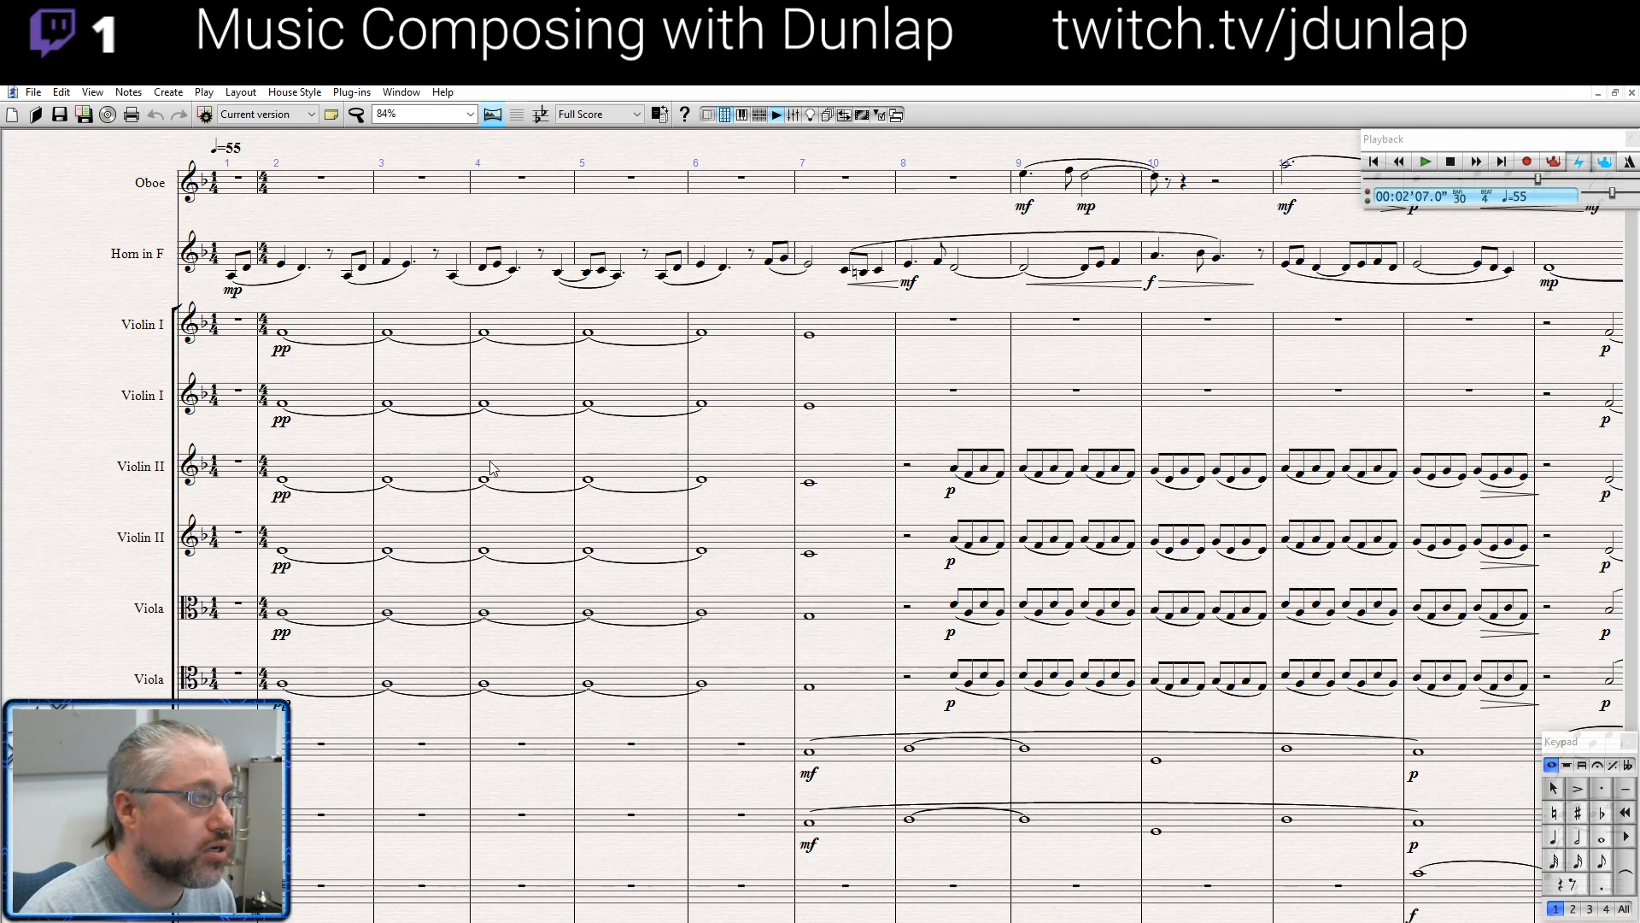
pyautogui.moveTo(1117, 356); pyautogui.dragTo(570, 402)
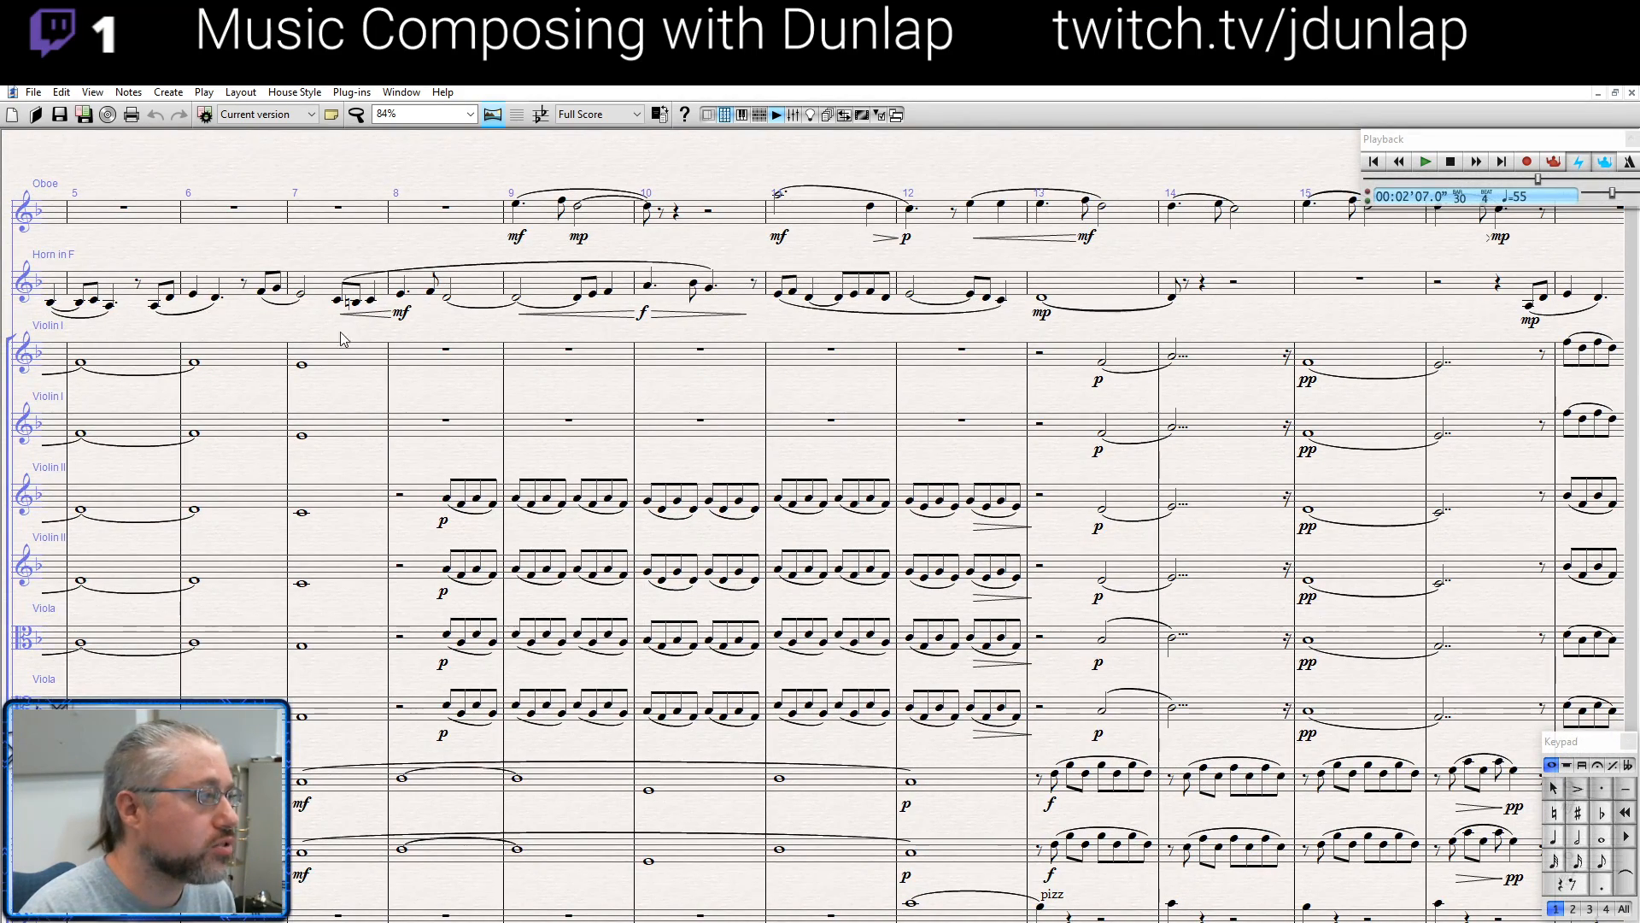
pyautogui.hotkey('ctrl', 'Home')
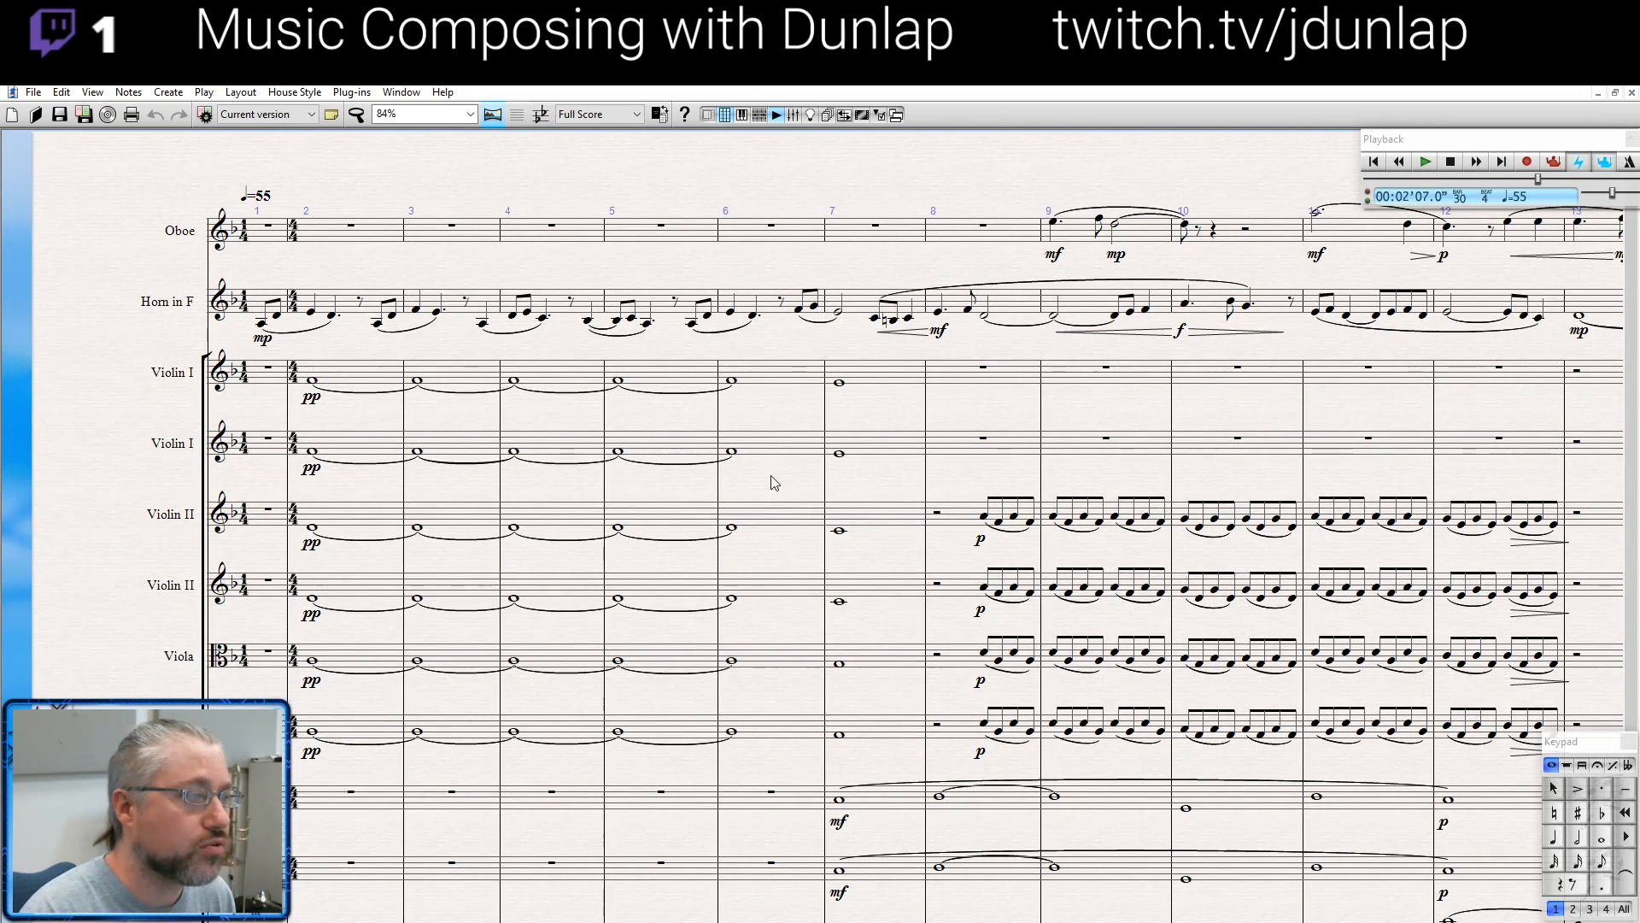
pyautogui.moveTo(943, 417); pyautogui.dragTo(279, 505)
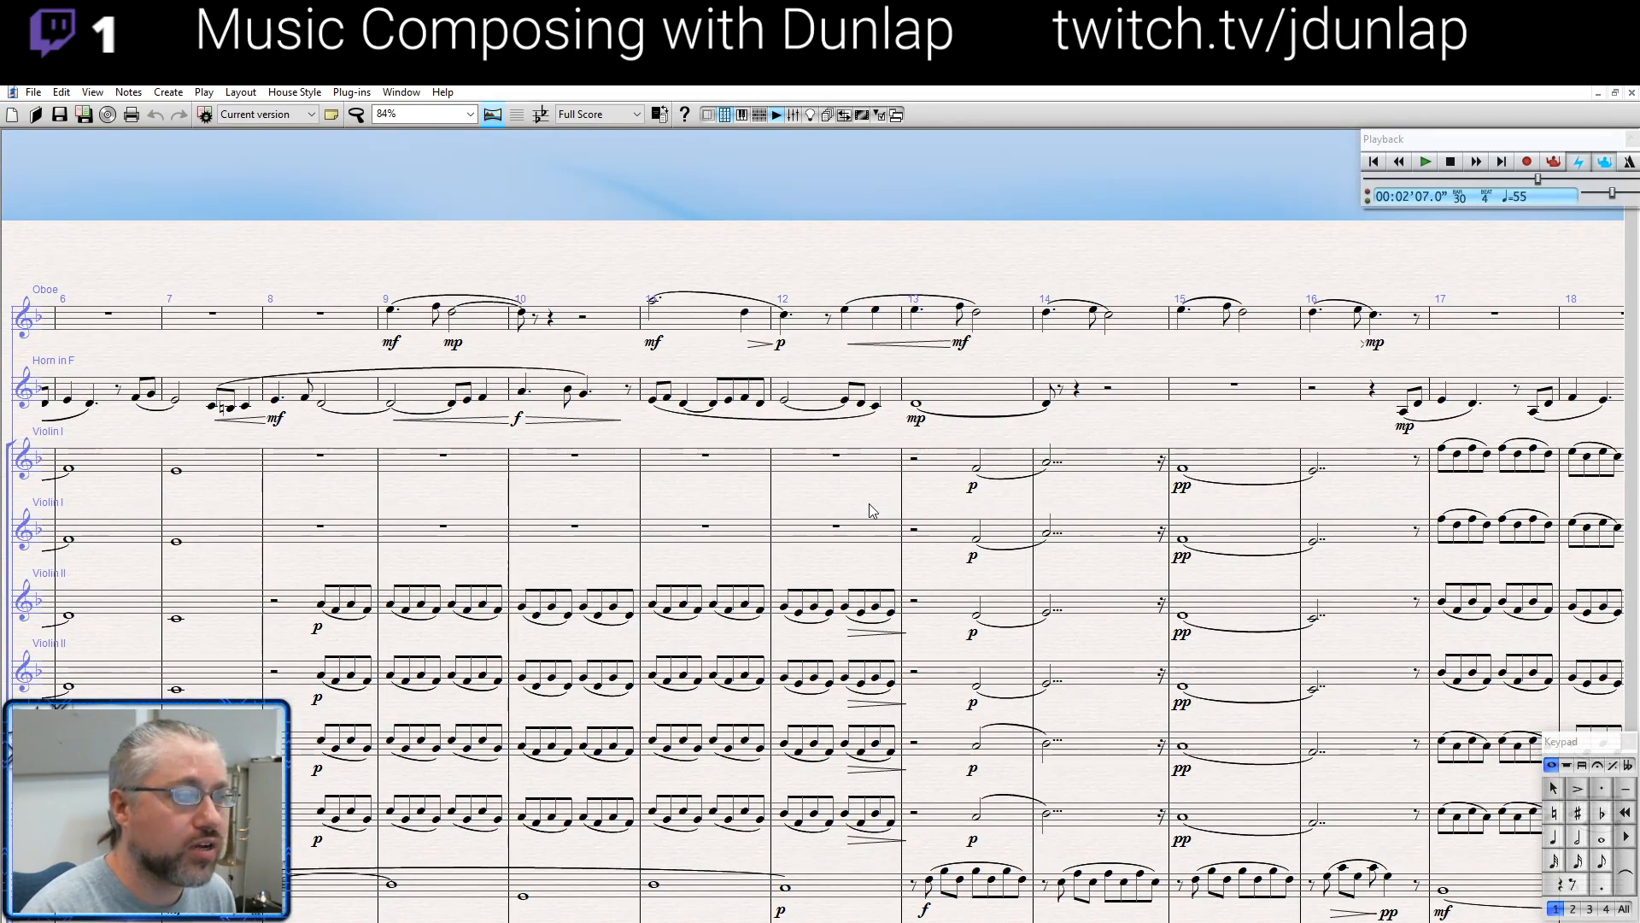
pyautogui.moveTo(871, 504); pyautogui.dragTo(516, 434)
pyautogui.moveTo(1037, 443); pyautogui.dragTo(465, 392)
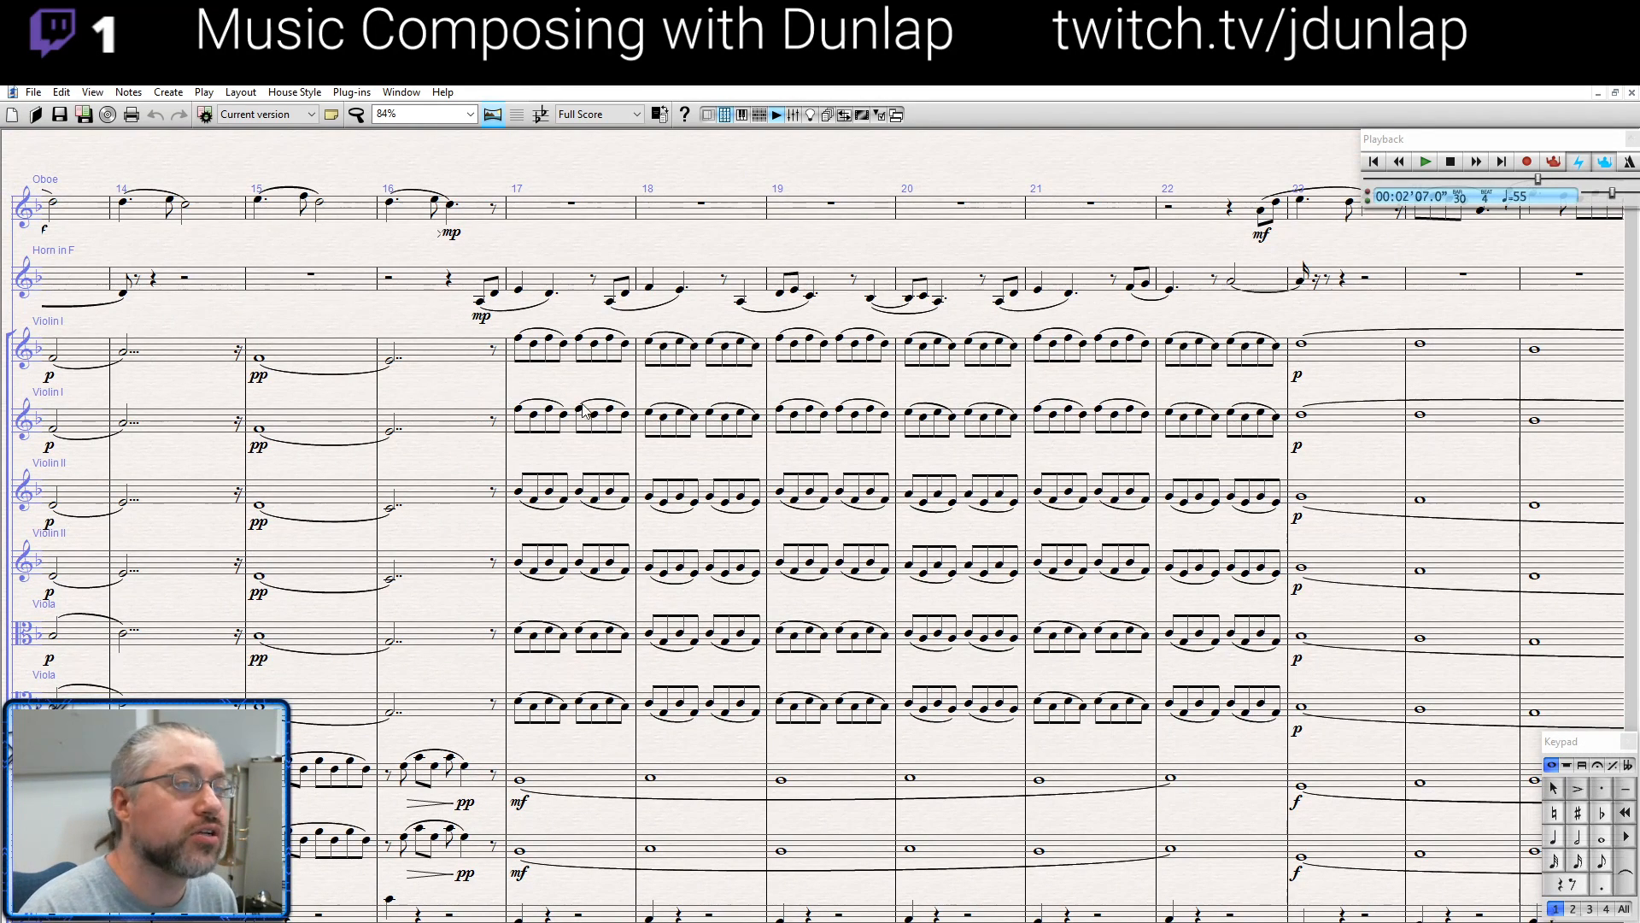
pyautogui.moveTo(1372, 468); pyautogui.dragTo(976, 429)
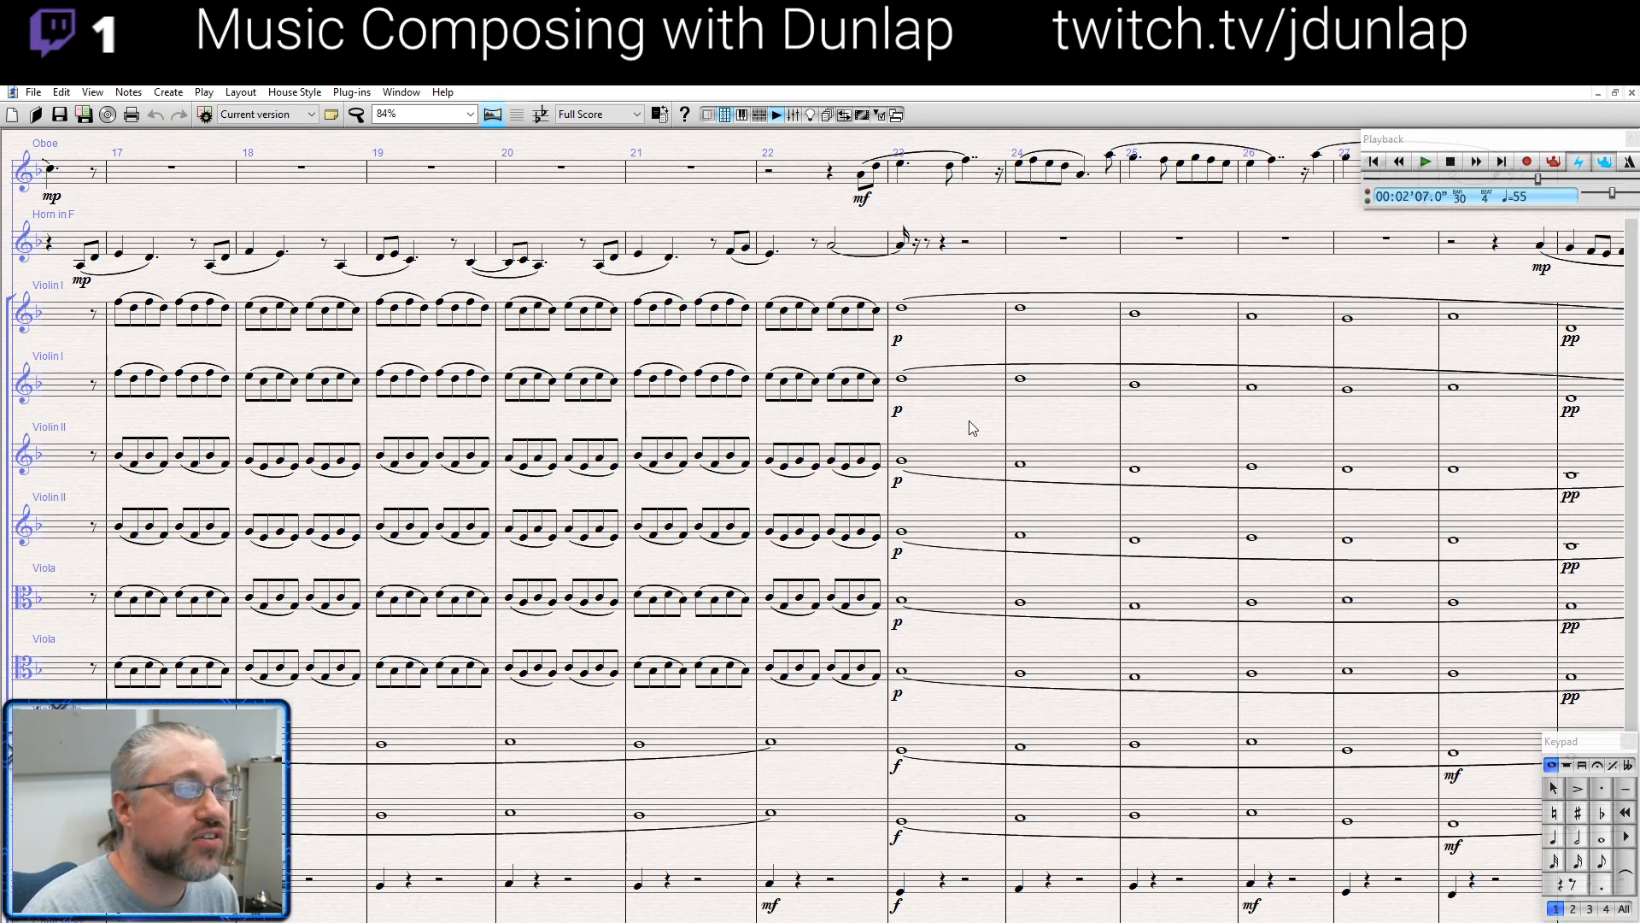
pyautogui.moveTo(969, 420); pyautogui.dragTo(1153, 453)
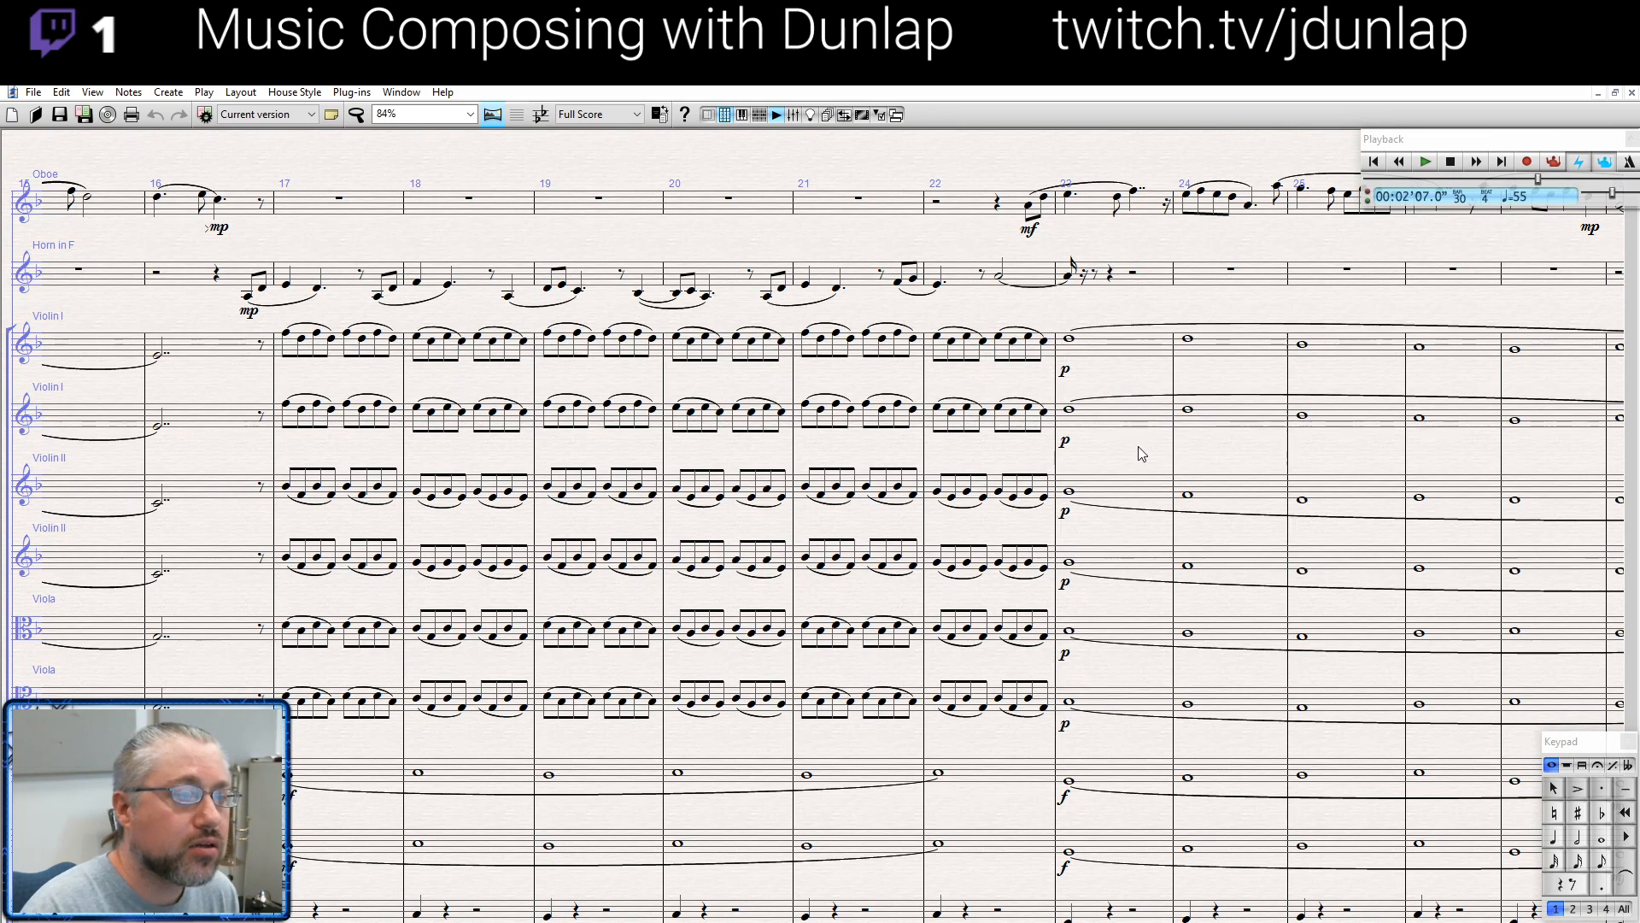
pyautogui.moveTo(1142, 454); pyautogui.dragTo(505, 439)
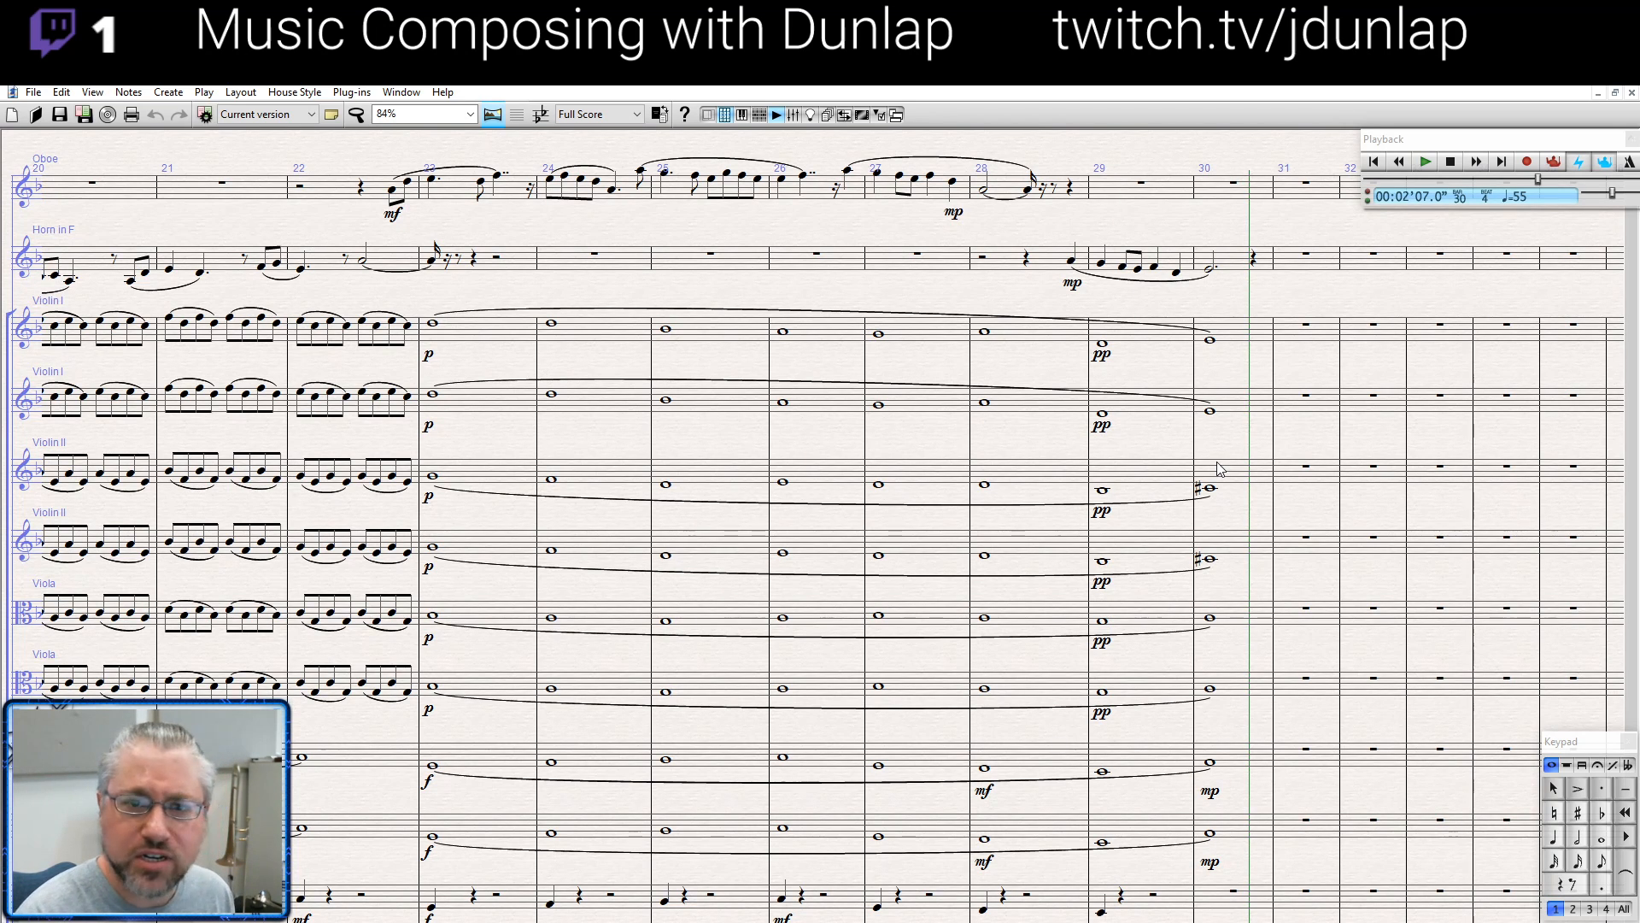
# Play back the score from bar 22 of the Oboe part and stop in bar 24
pyautogui.click(376, 190)
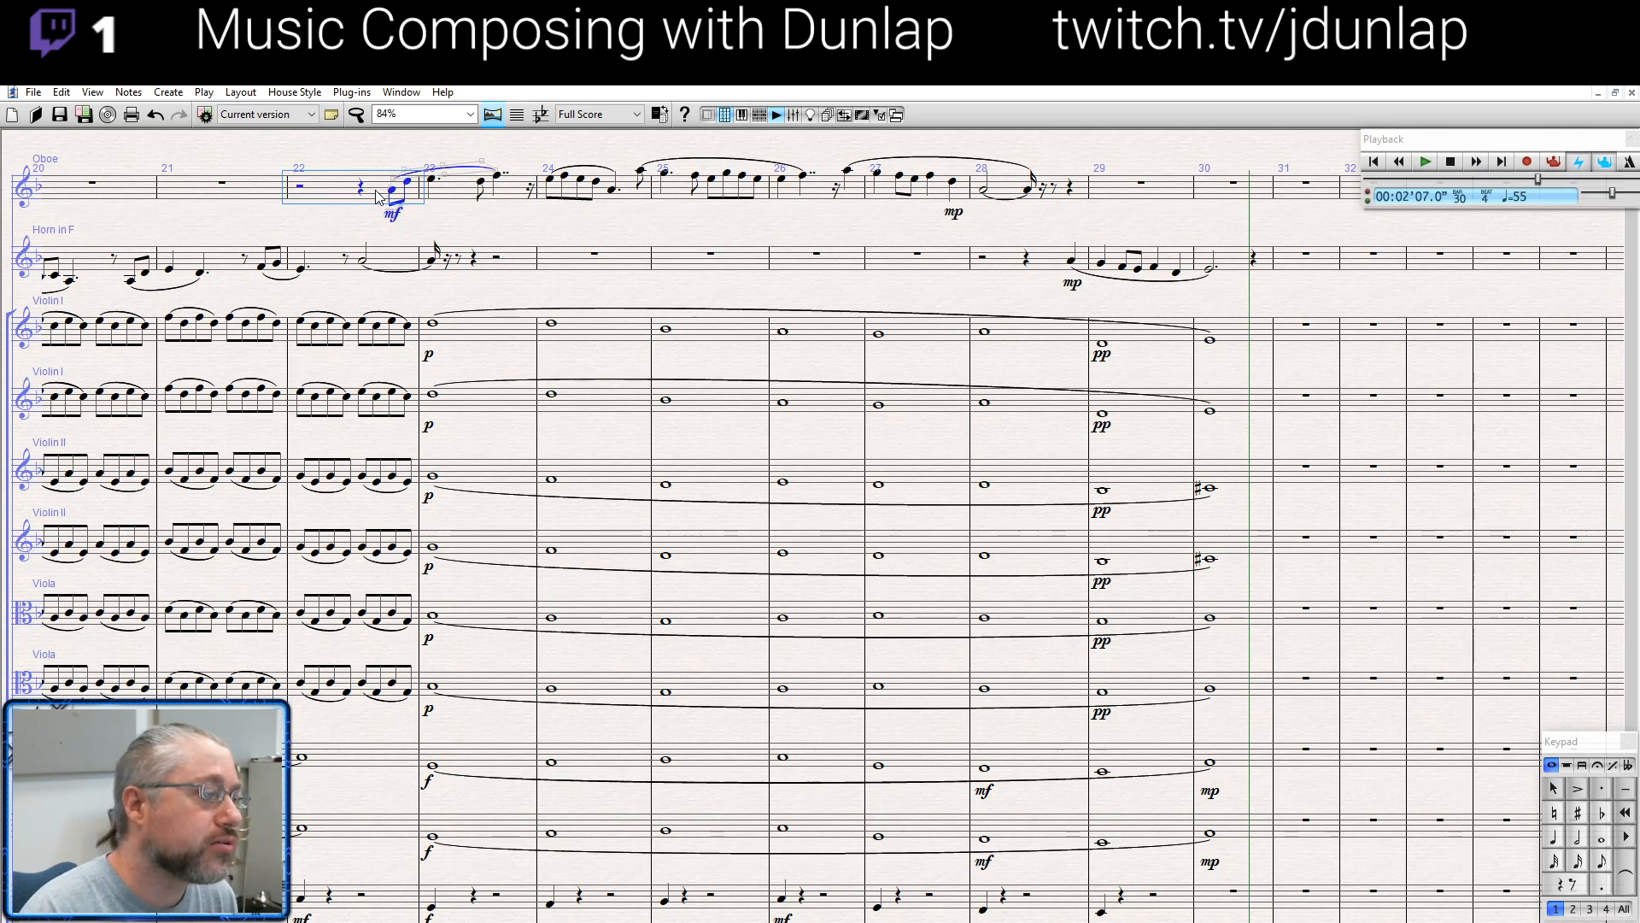
pyautogui.press('p')
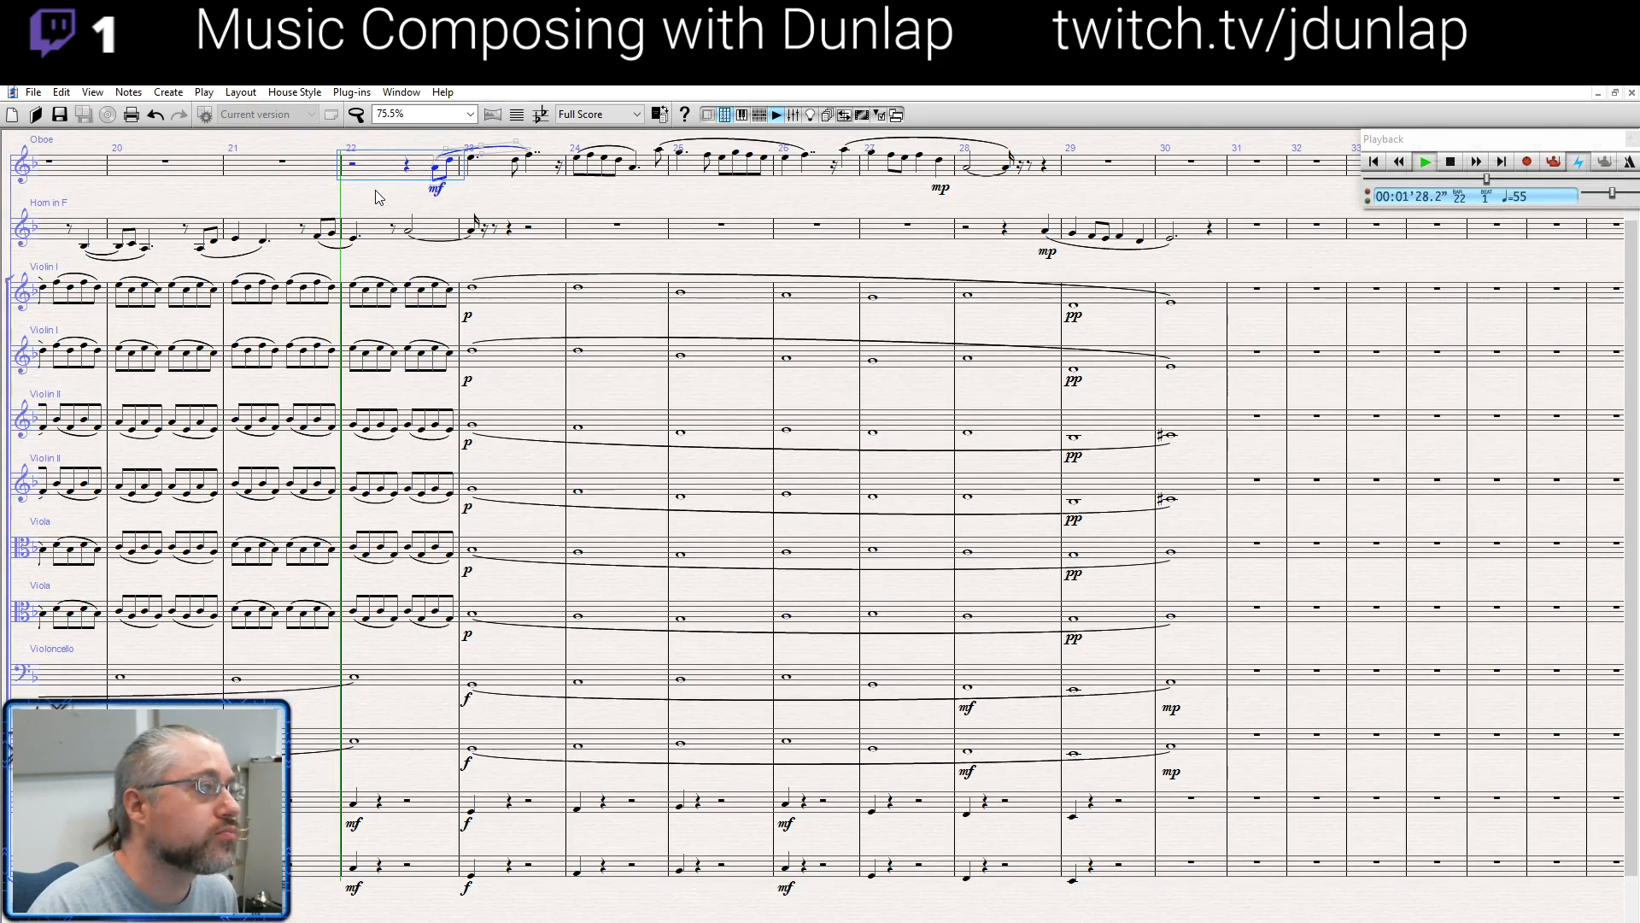
pyautogui.scroll(6, 489, 194)
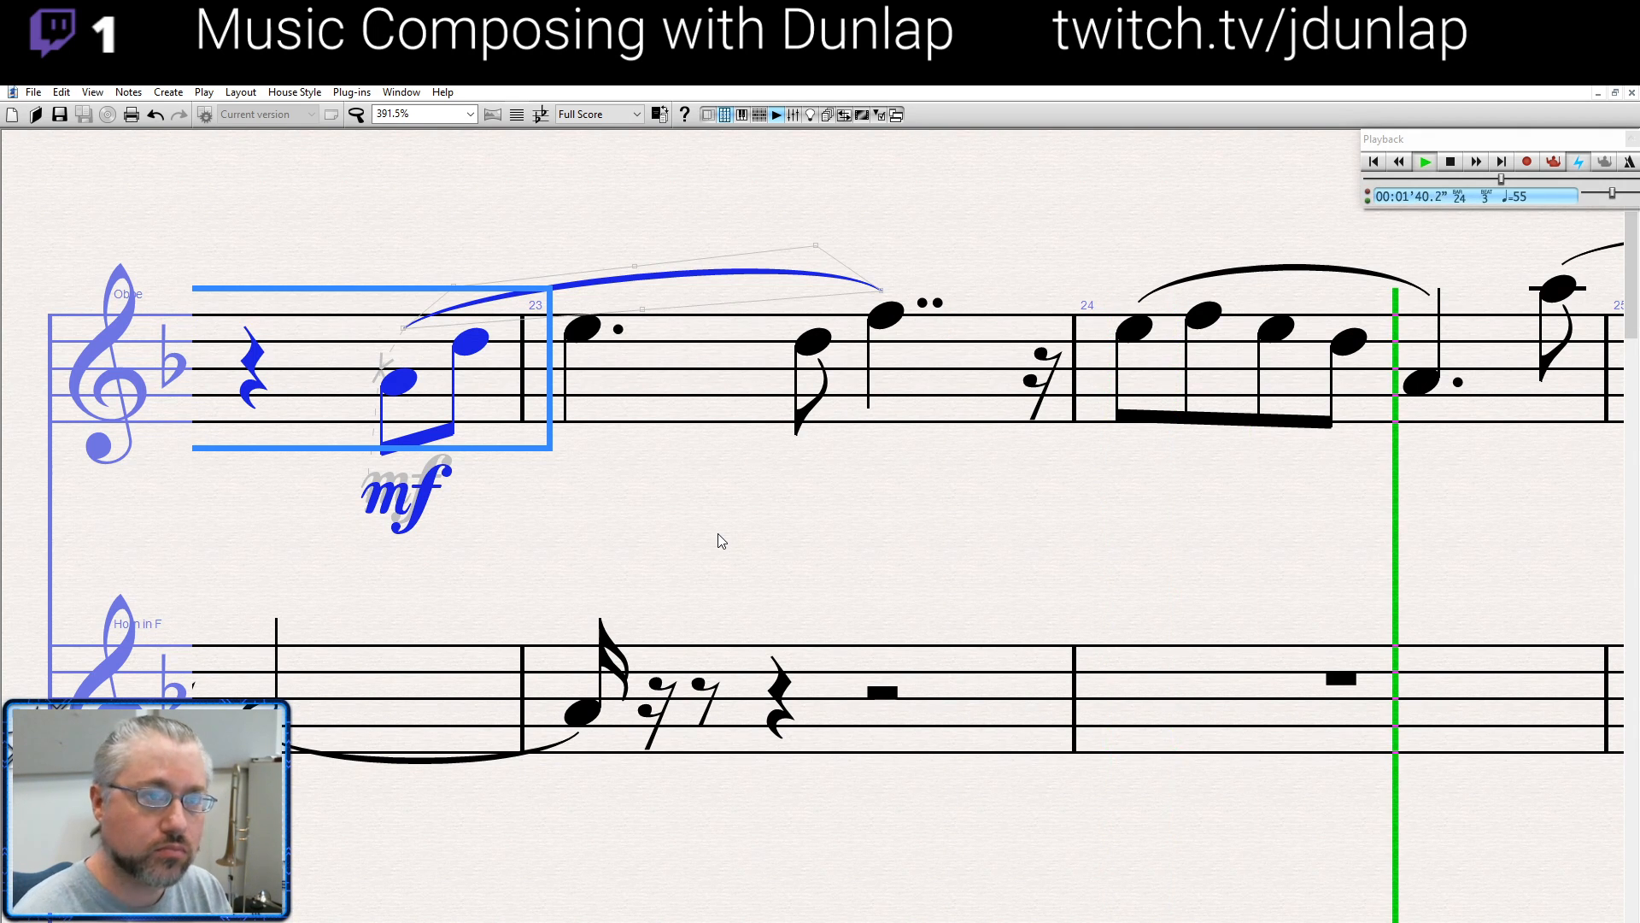
pyautogui.press('space')
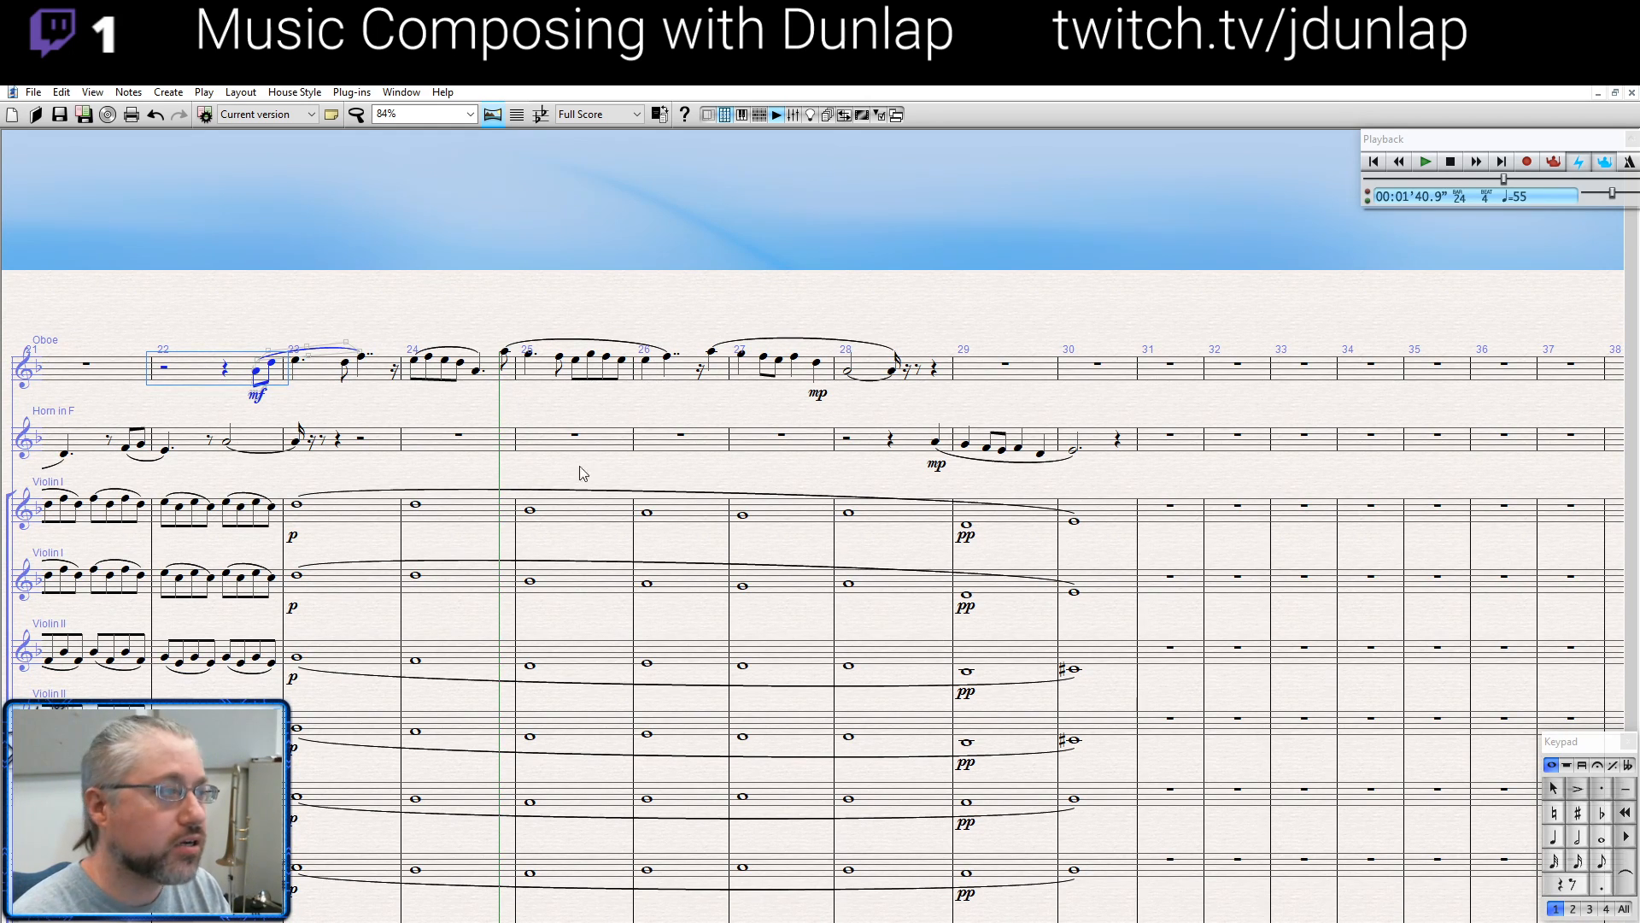
# Play back the score from bar 23 of the Oboe part, stop in bar 27 and clear the selection
pyautogui.click(308, 369)
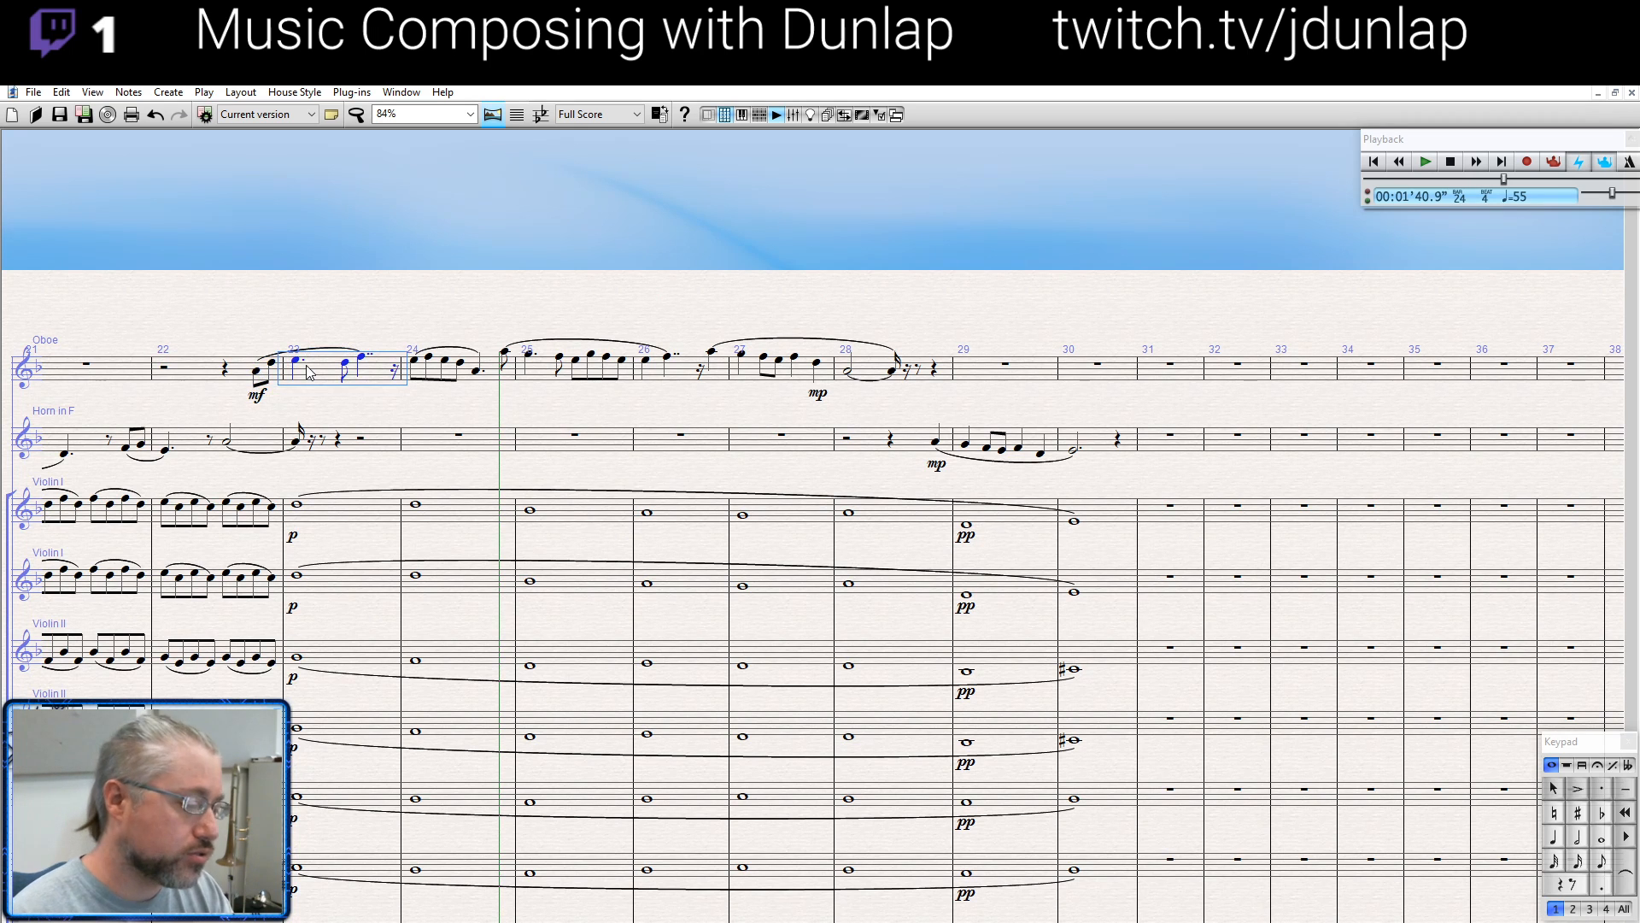
pyautogui.press('p')
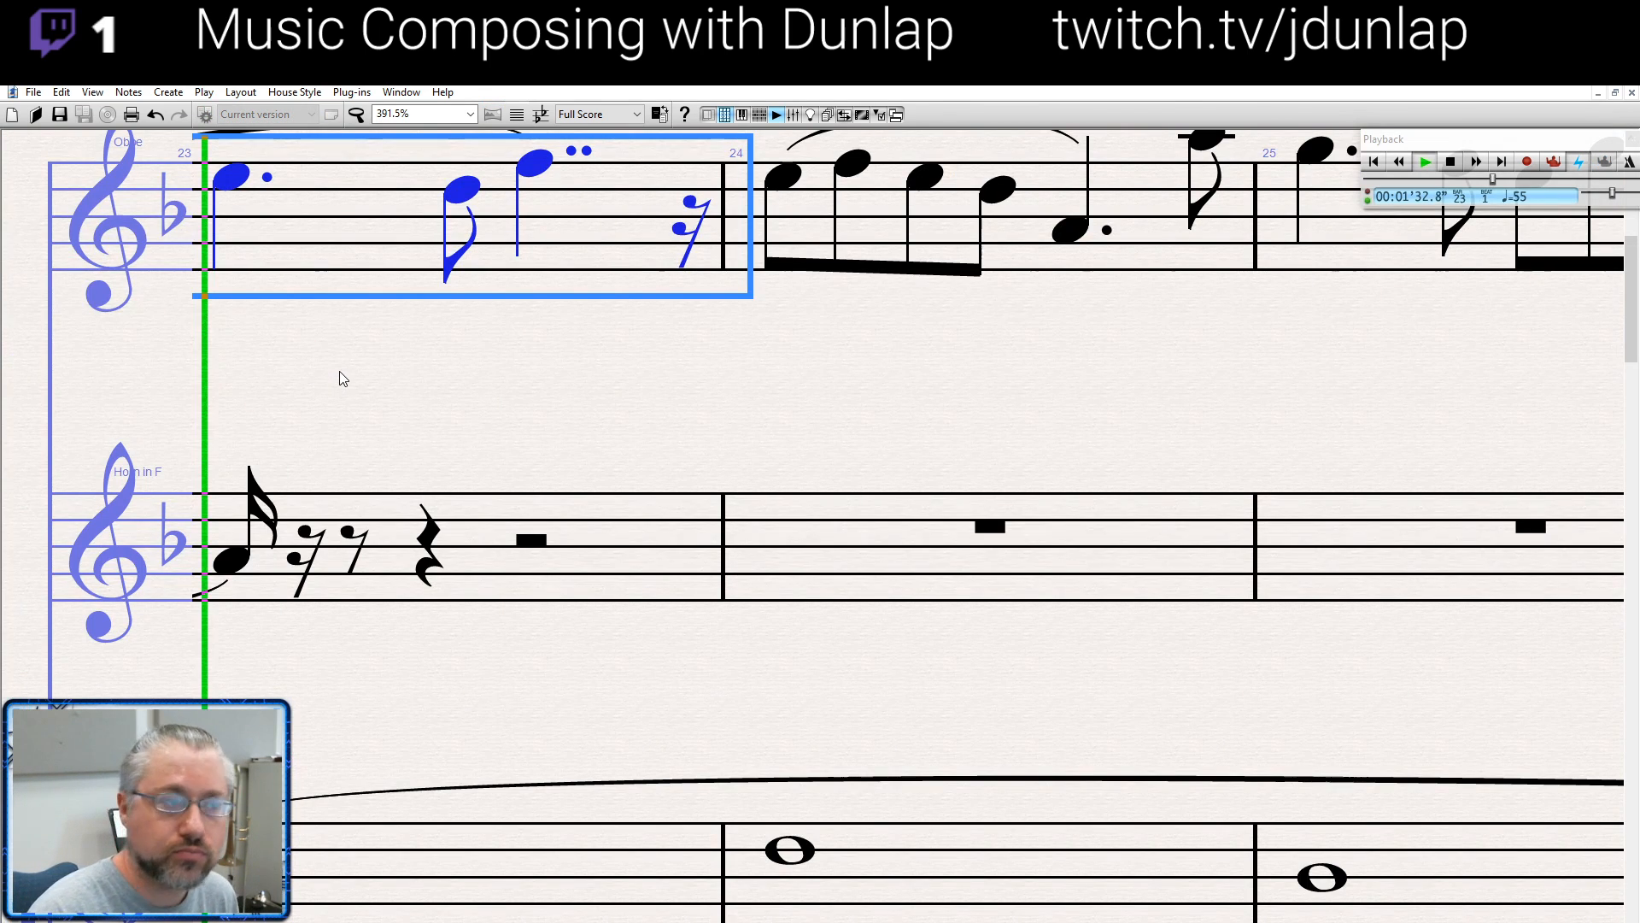
pyautogui.moveTo(549, 410); pyautogui.dragTo(538, 589)
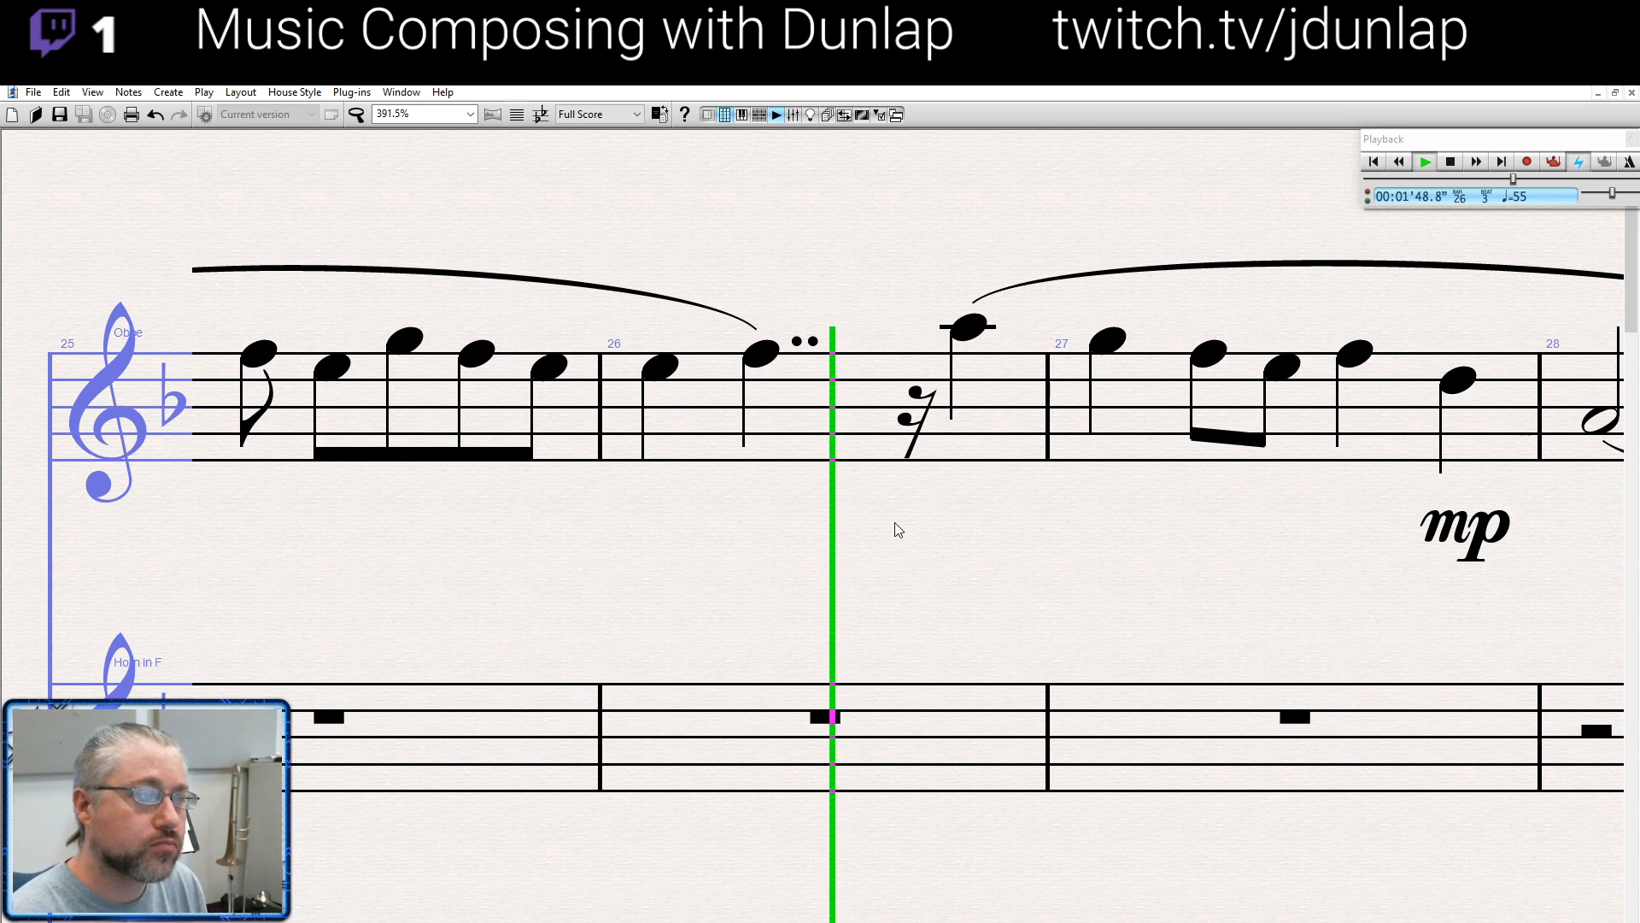
pyautogui.press('space')
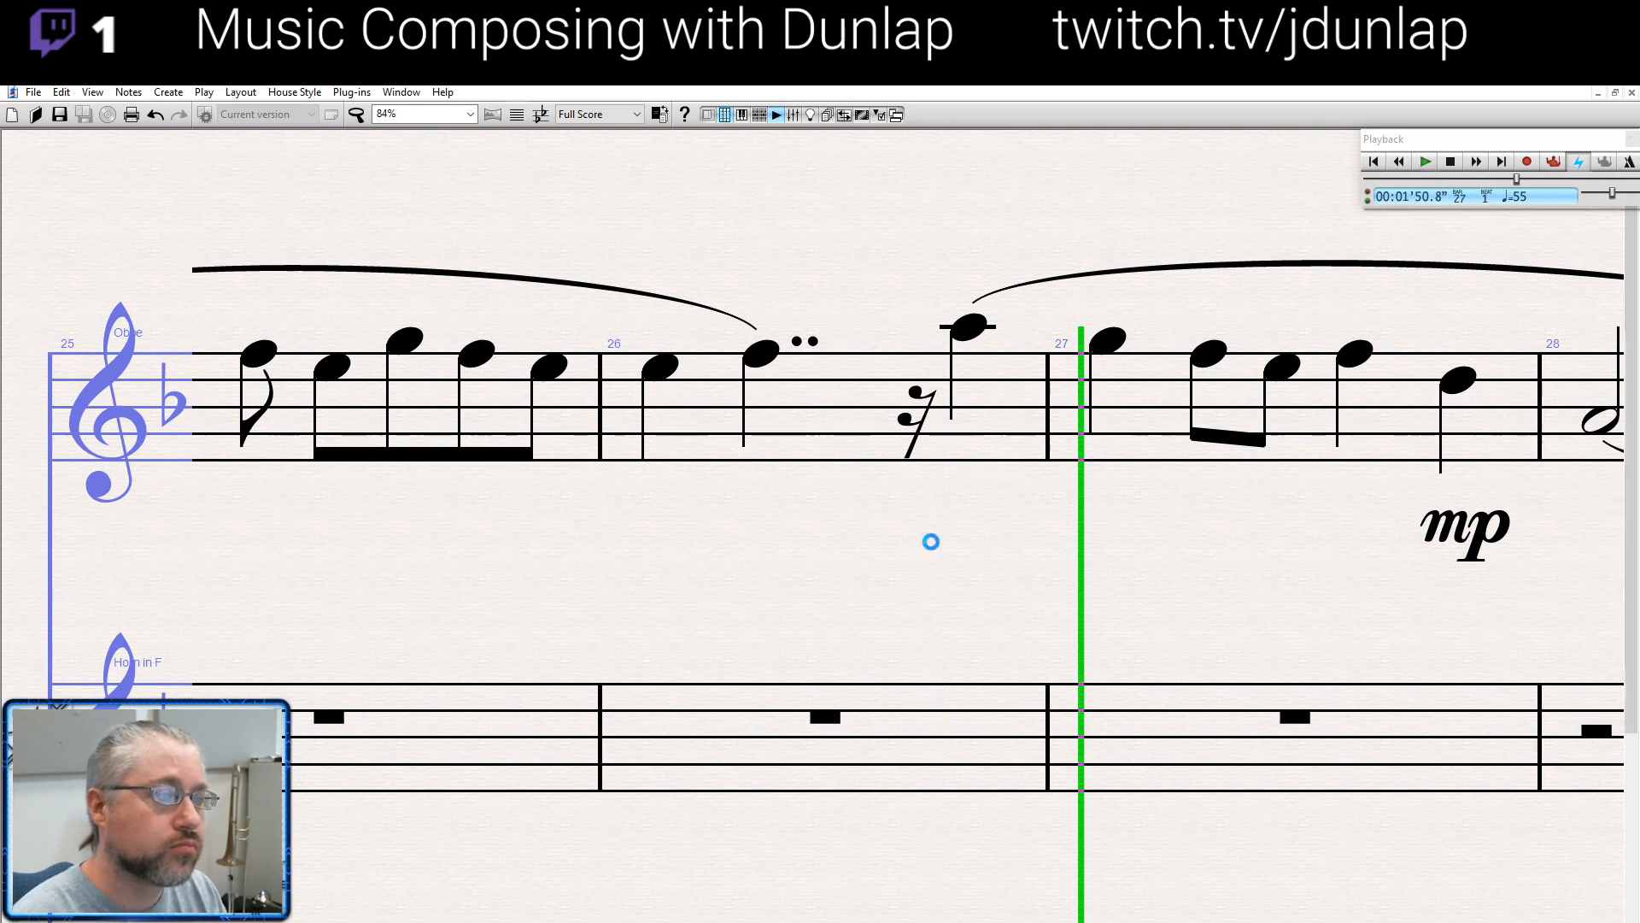
pyautogui.moveTo(800, 404); pyautogui.dragTo(860, 272)
pyautogui.press('Escape')
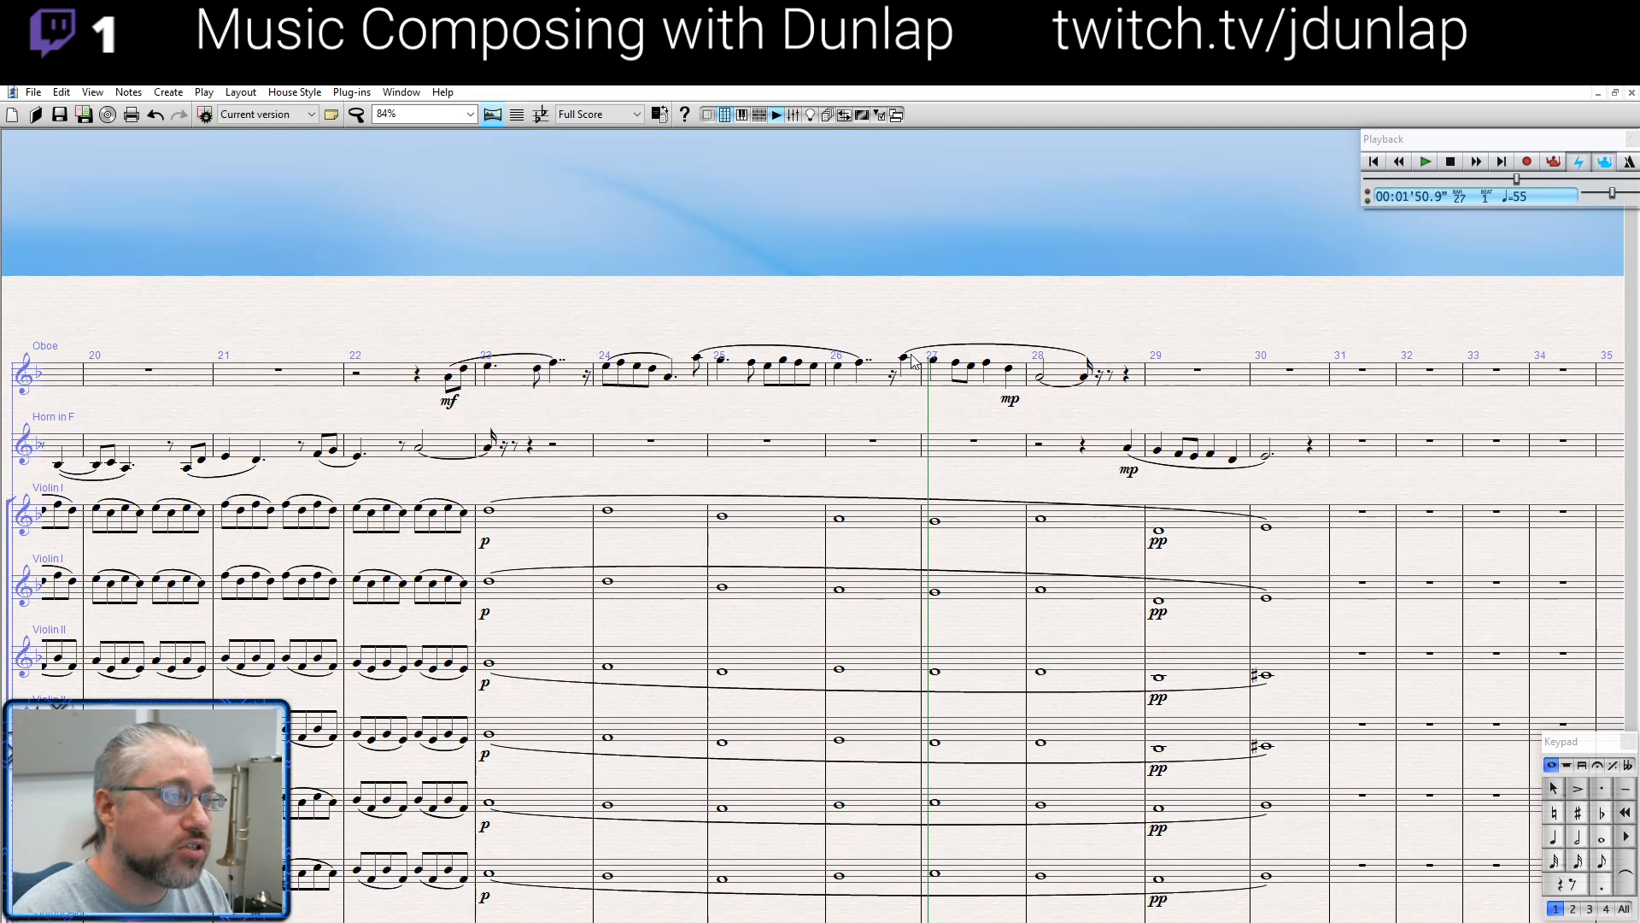
# Select the Oboe and Horn passage from the end of bar 26, play it back and stop at bar 30
pyautogui.moveTo(895, 358); pyautogui.dragTo(1269, 460)
pyautogui.press('p')
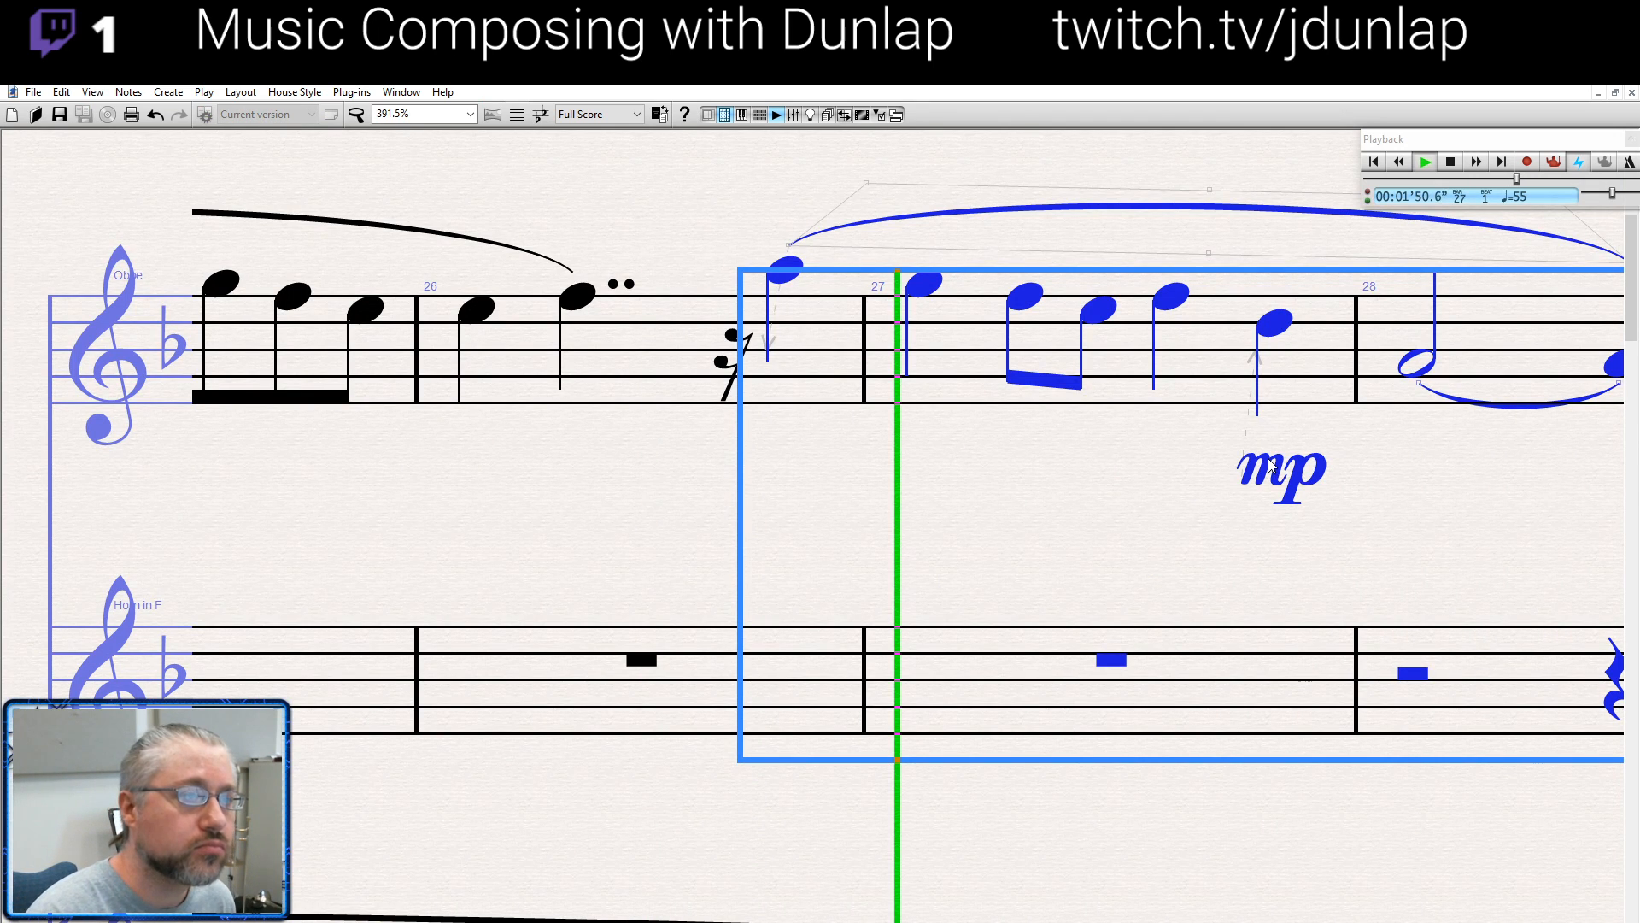
pyautogui.click(1210, 511)
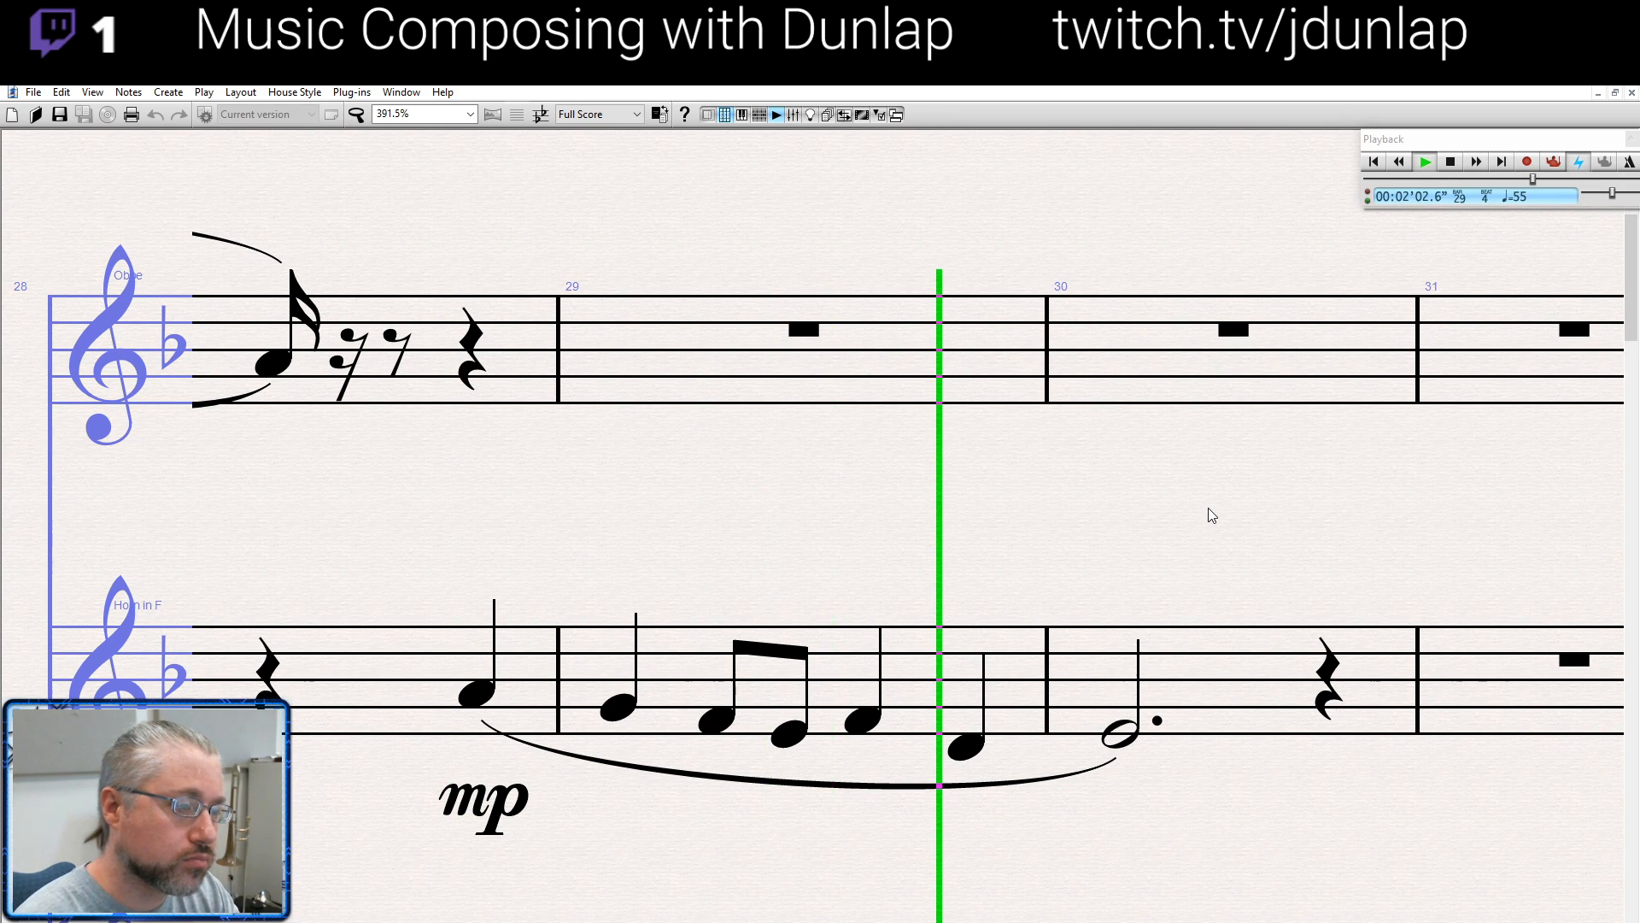
pyautogui.press('space')
# Play back the Oboe phrase from its bar 22 pickup into bar 26, and replay it from the pickup, stopping in bar 23
pyautogui.scroll(-2, 1054, 501)
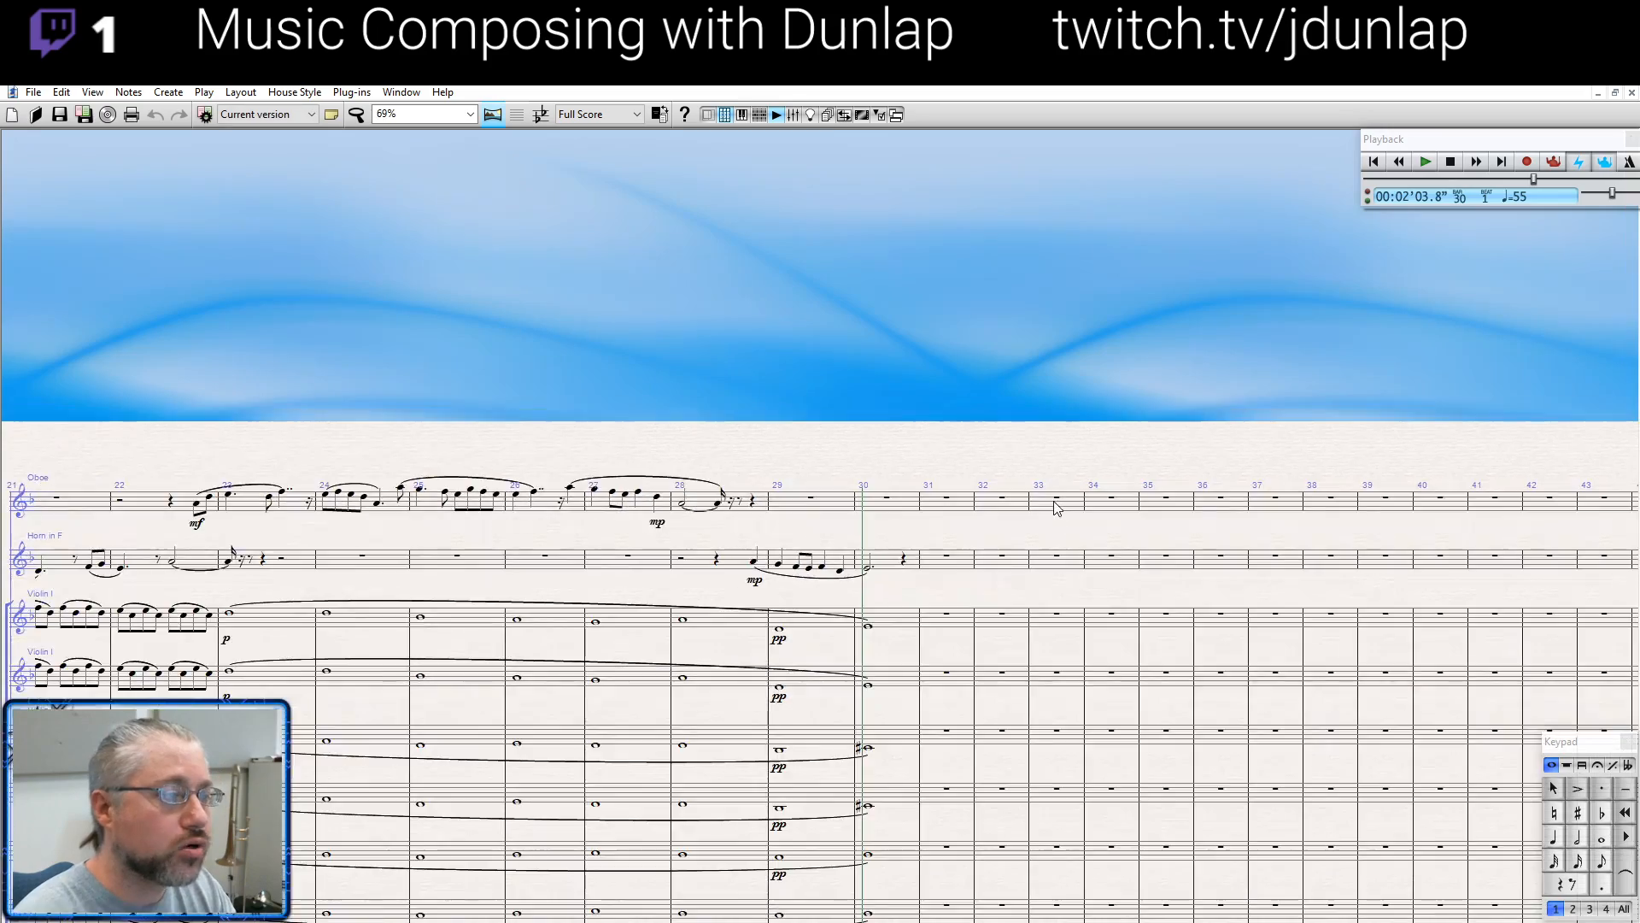
pyautogui.scroll(-2, 952, 447)
pyautogui.scroll(3, 929, 434)
pyautogui.moveTo(929, 434); pyautogui.dragTo(1092, 164)
pyautogui.moveTo(1097, 475); pyautogui.dragTo(1105, 429)
pyautogui.scroll(1, 1104, 430)
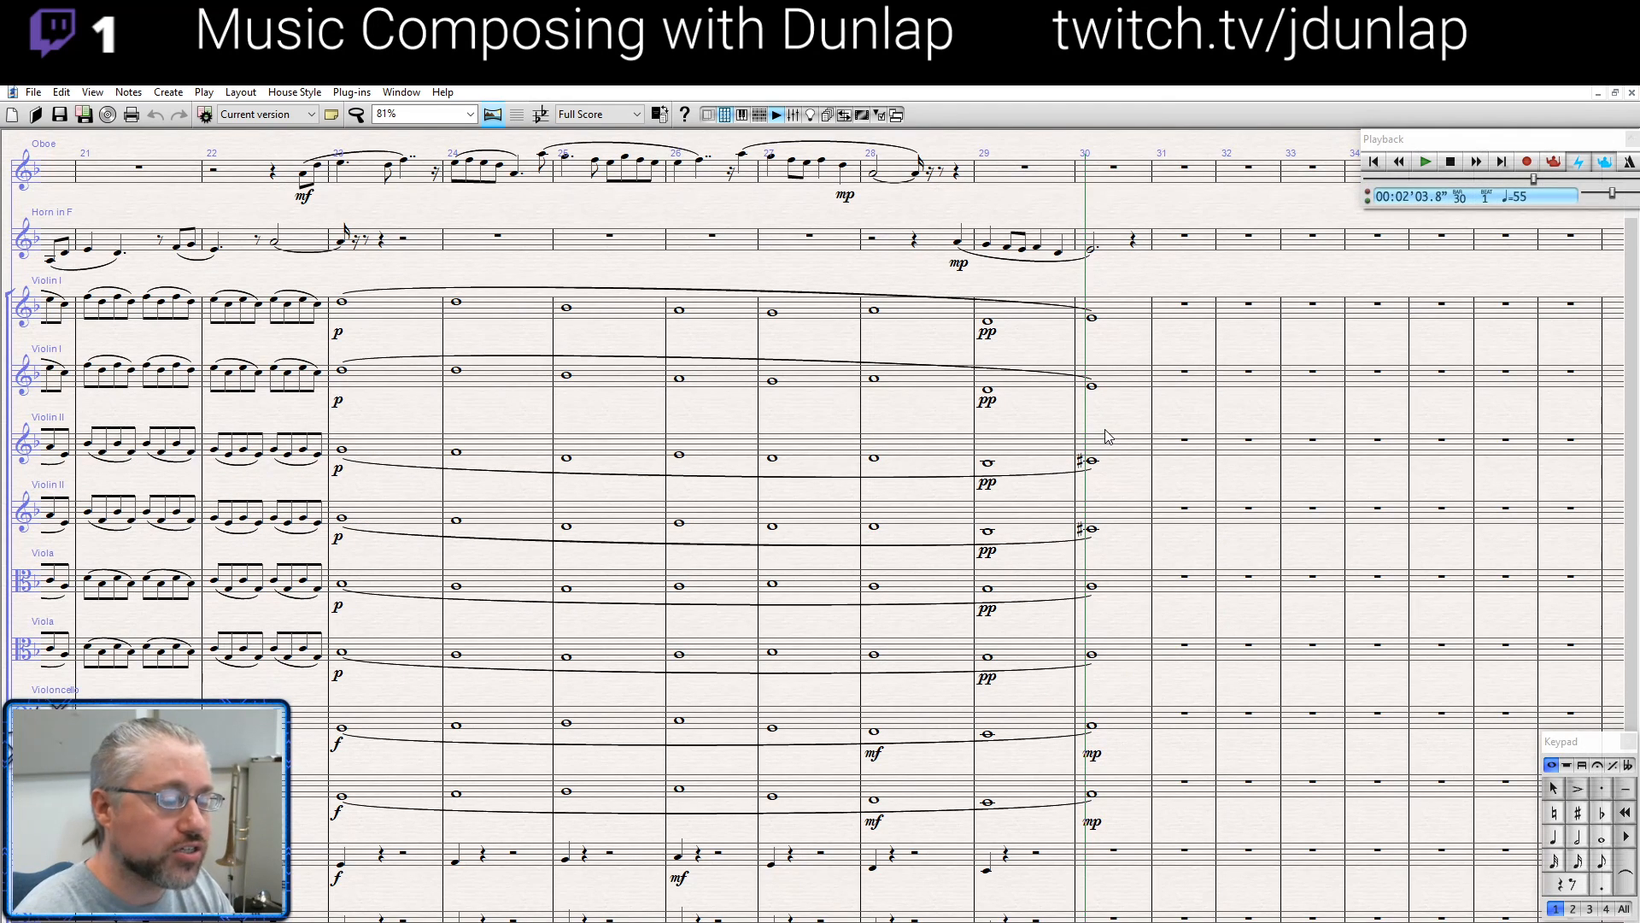
pyautogui.moveTo(1117, 425); pyautogui.dragTo(1146, 421)
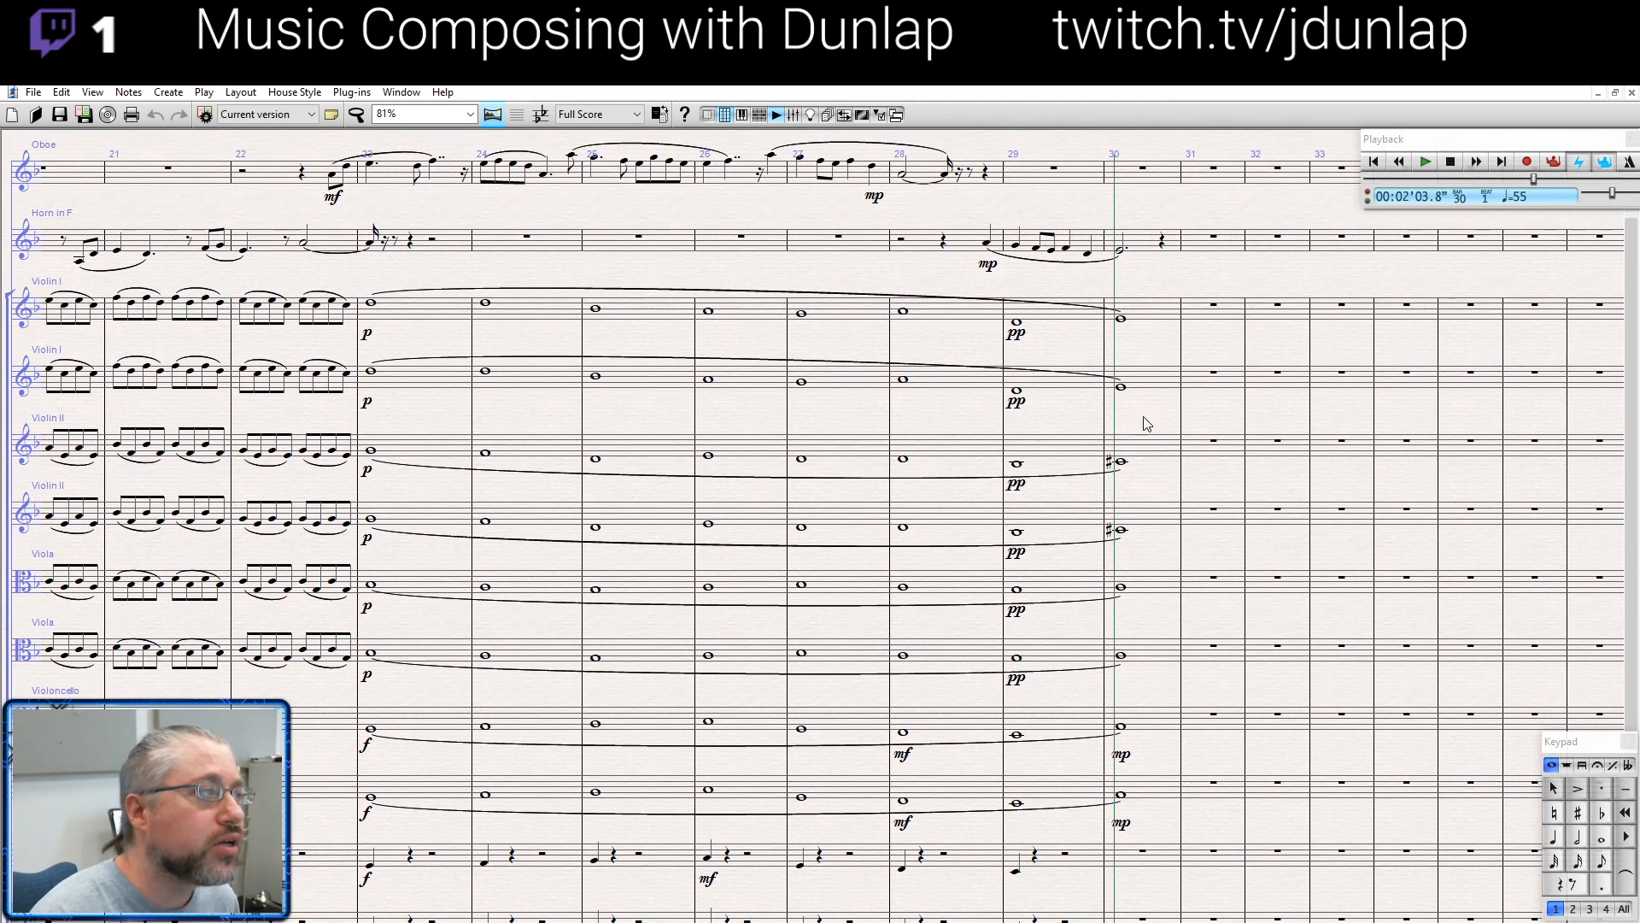
pyautogui.click(332, 177)
pyautogui.keyDown('shift'); pyautogui.click(388, 181); pyautogui.keyUp('shift')
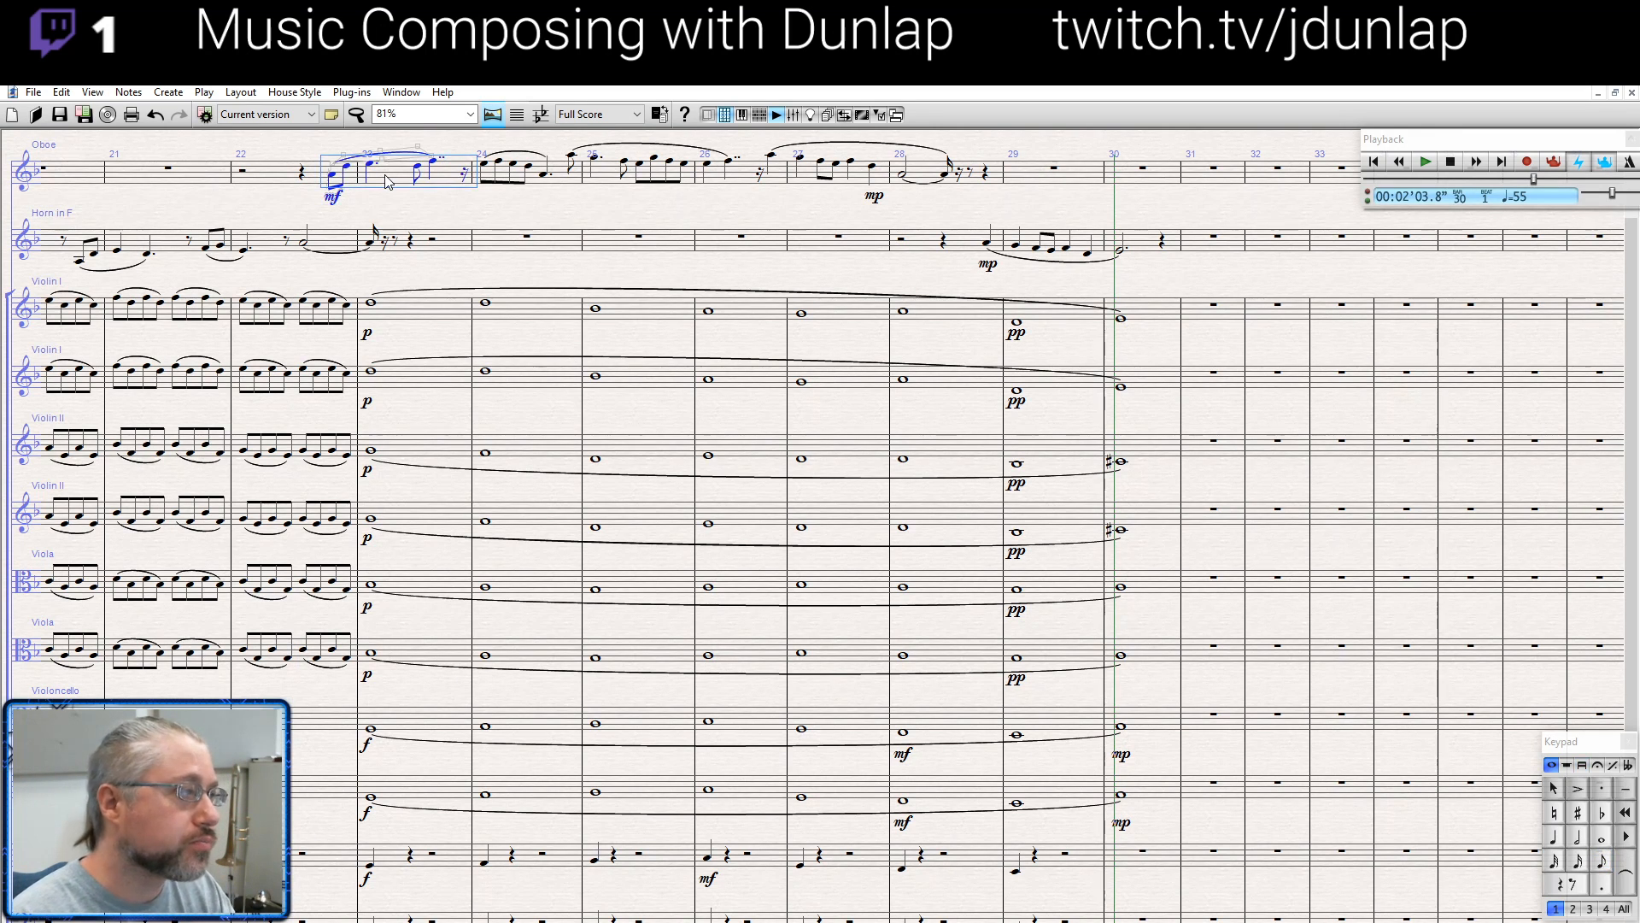
pyautogui.press('p')
pyautogui.moveTo(1115, 469); pyautogui.dragTo(618, 547)
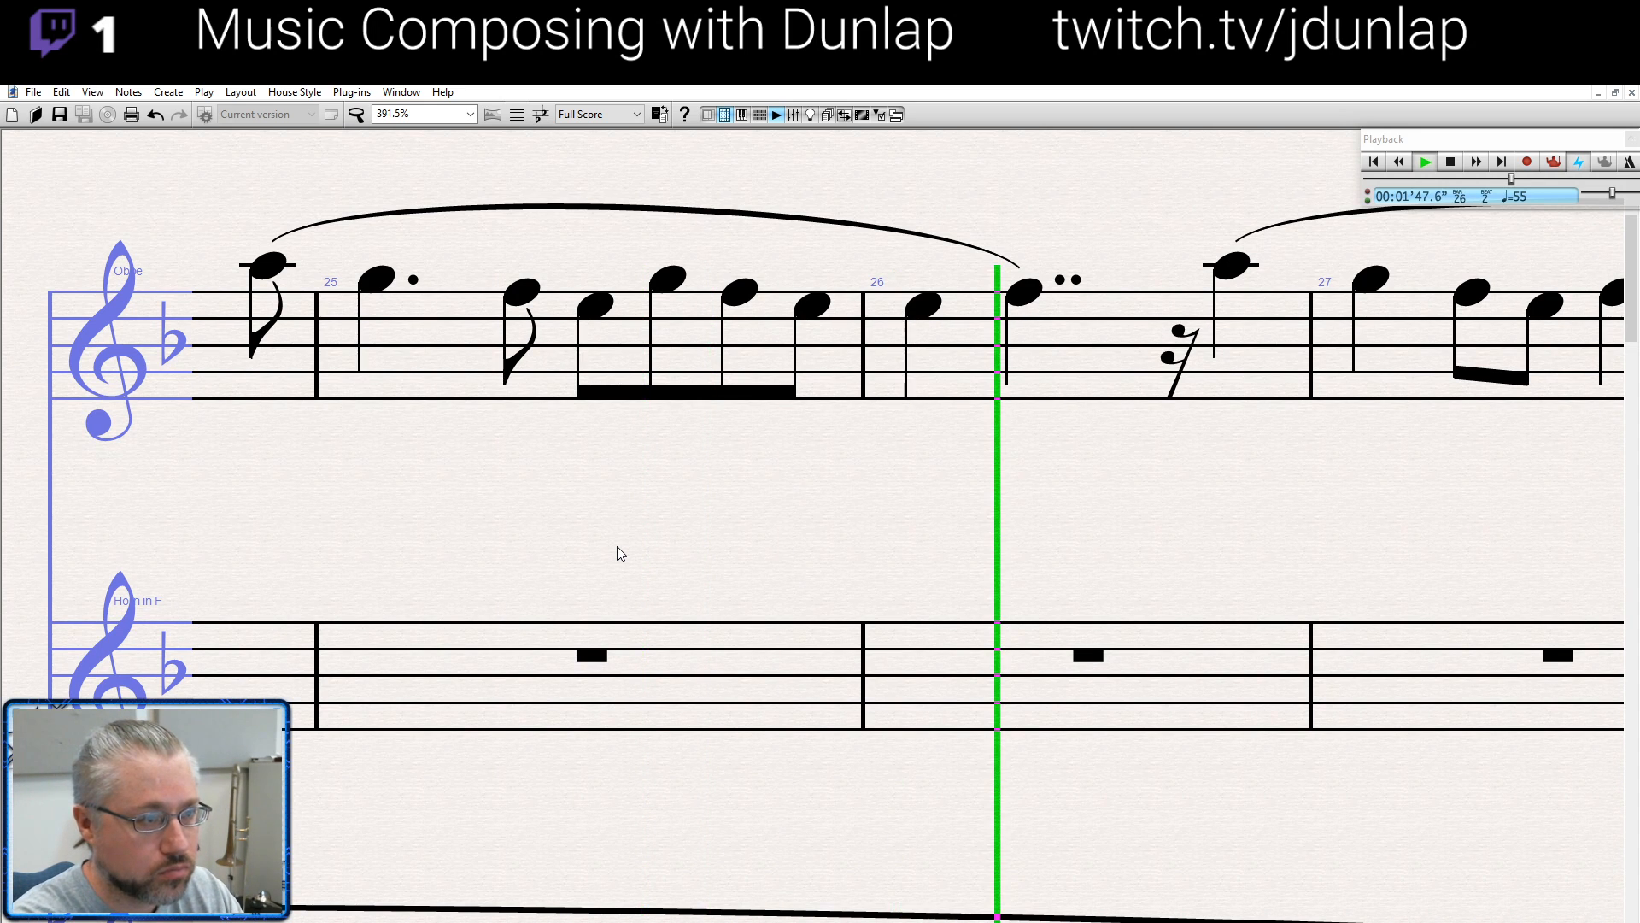
pyautogui.press('space')
pyautogui.press('p')
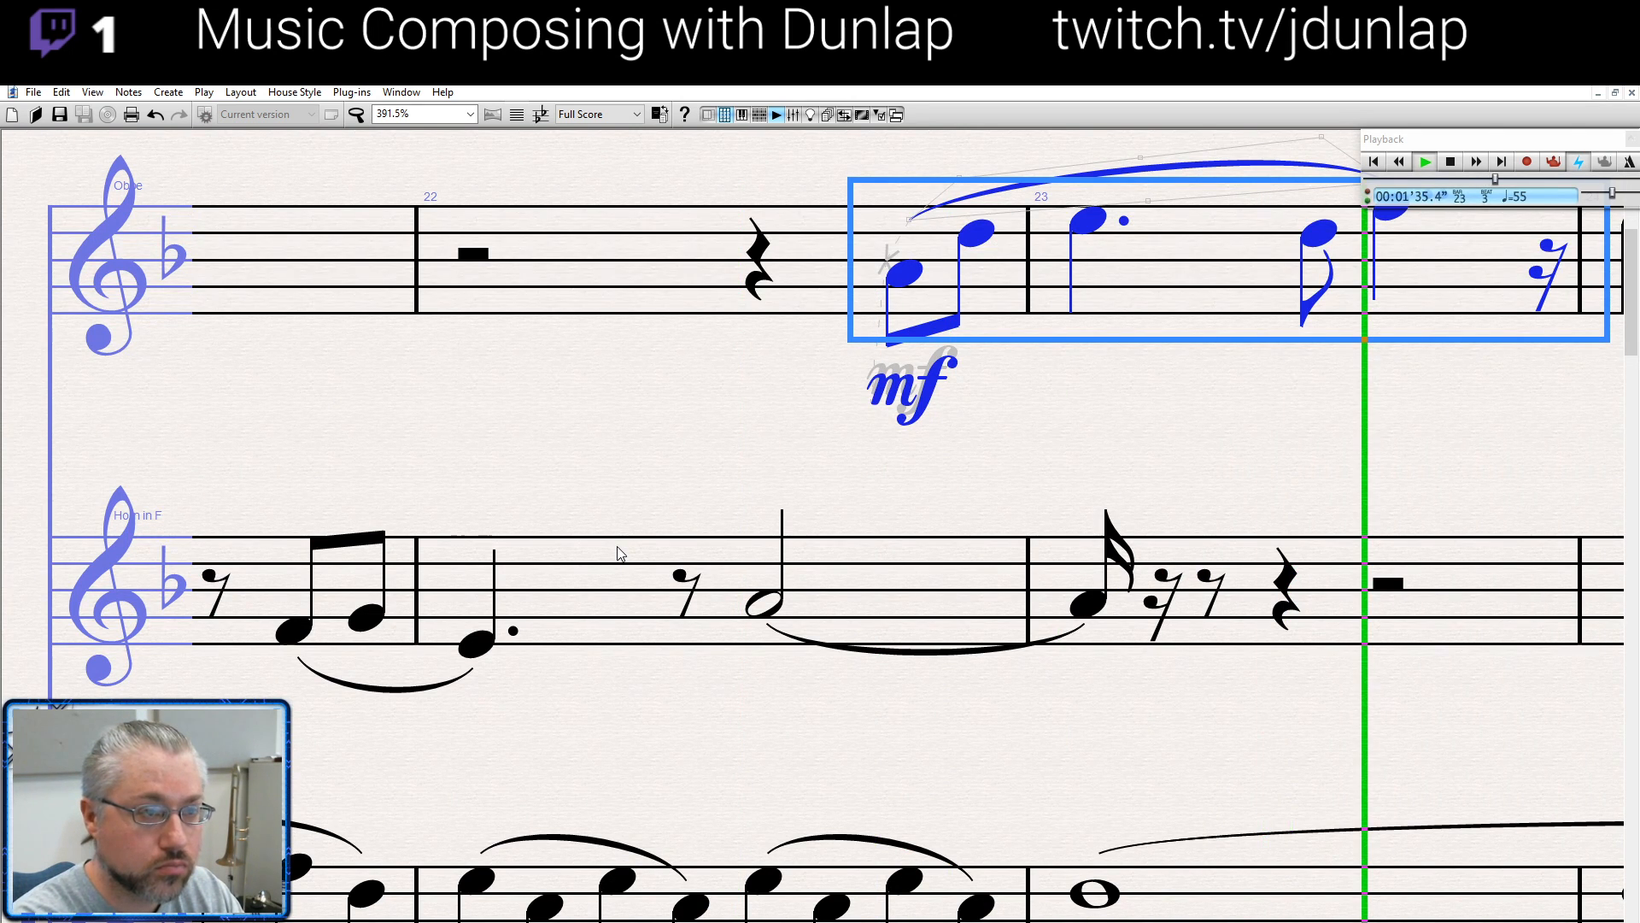
pyautogui.press('space')
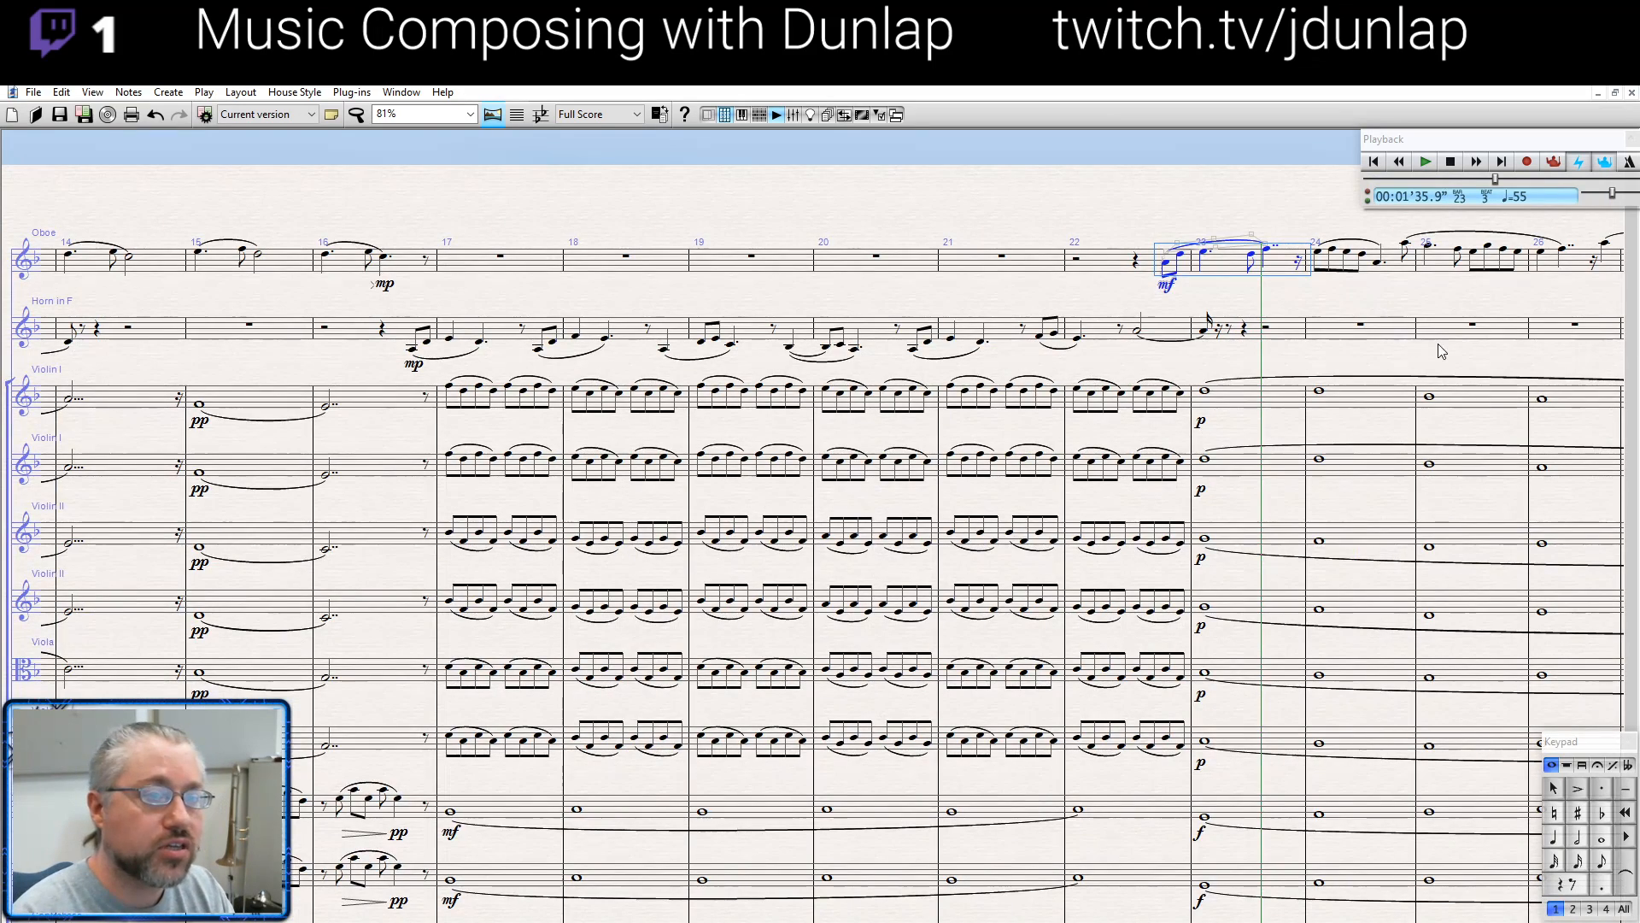
# Select the Oboe melody from its bar 22 pickup through bar 24 and play it back, stopping in bar 24
pyautogui.moveTo(1438, 343); pyautogui.dragTo(670, 283)
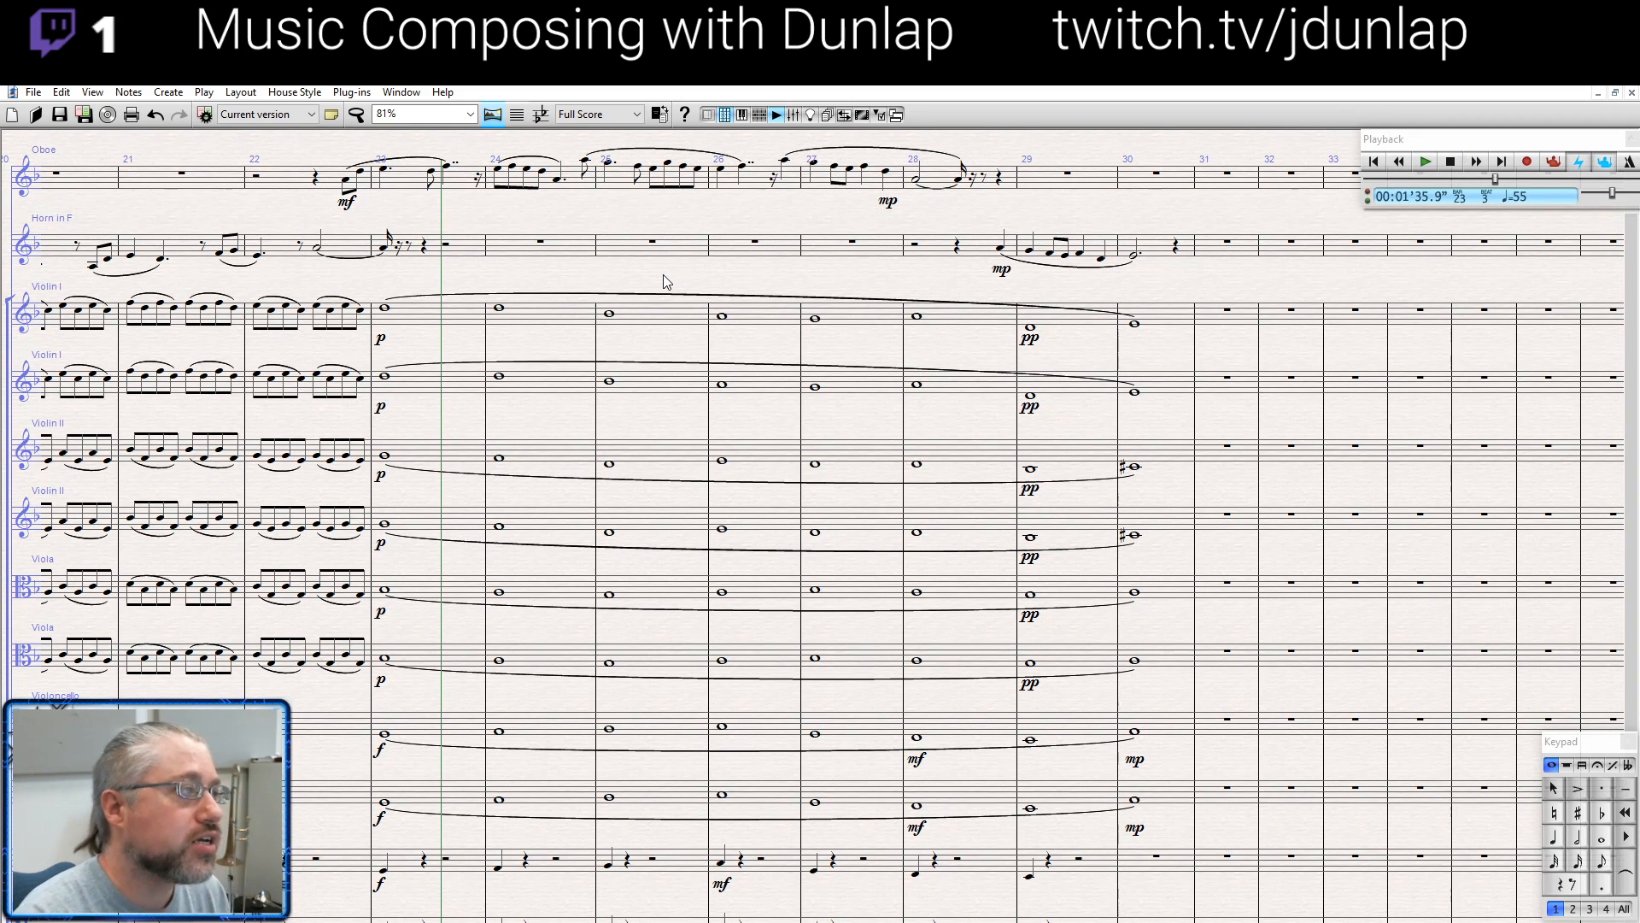
pyautogui.click(348, 183)
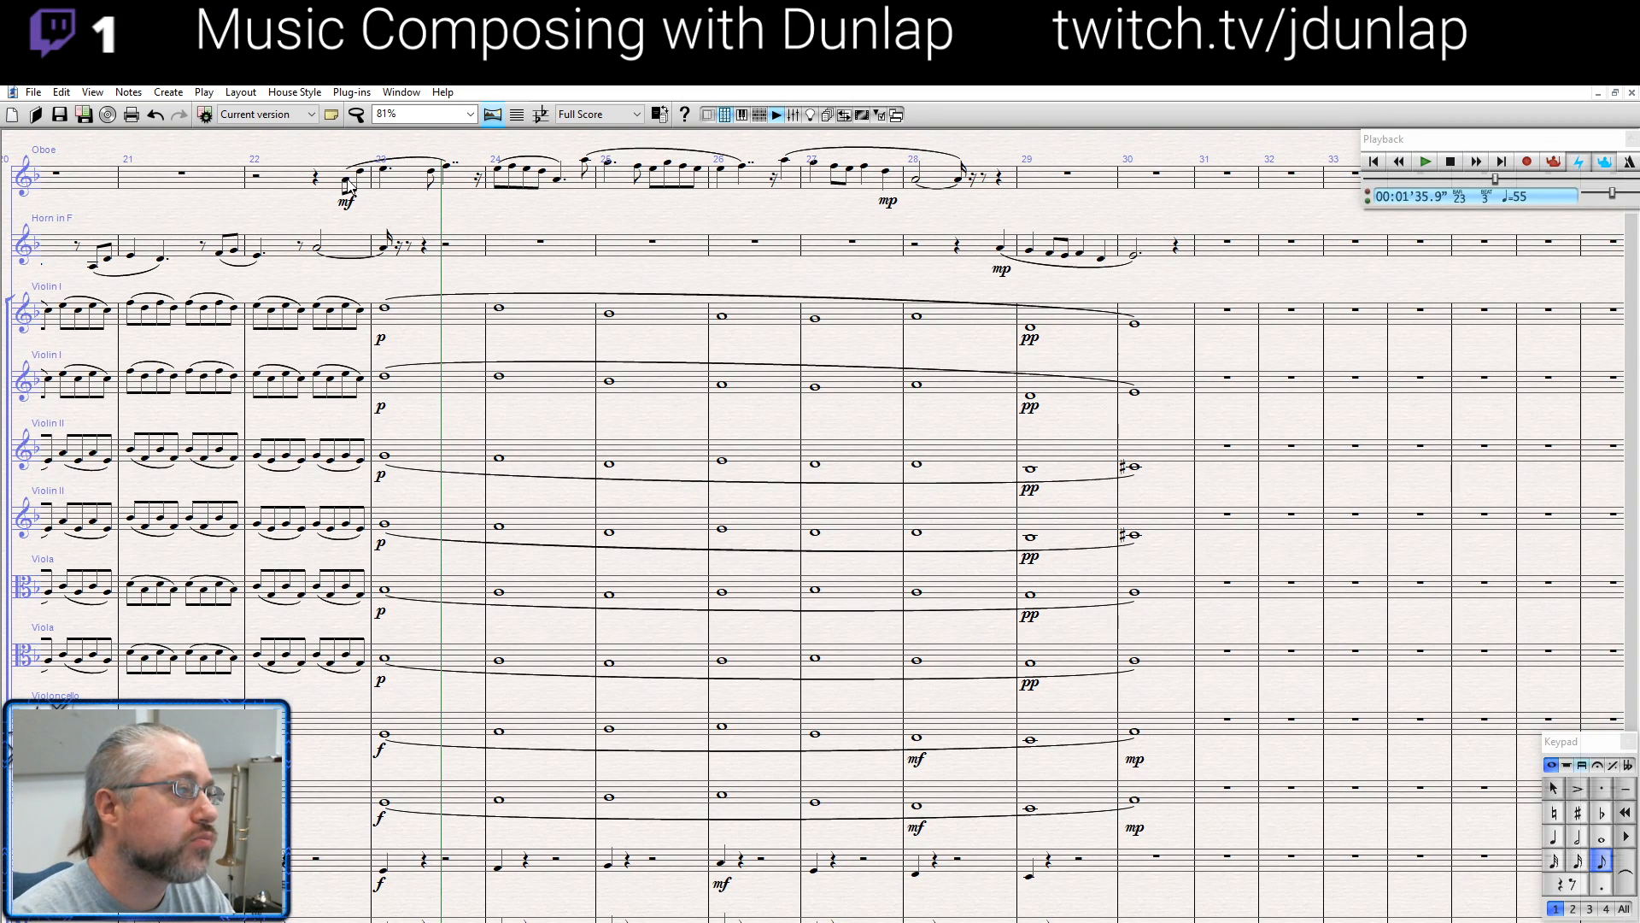
pyautogui.keyDown('shift'); pyautogui.click(557, 183); pyautogui.keyUp('shift')
pyautogui.press('p')
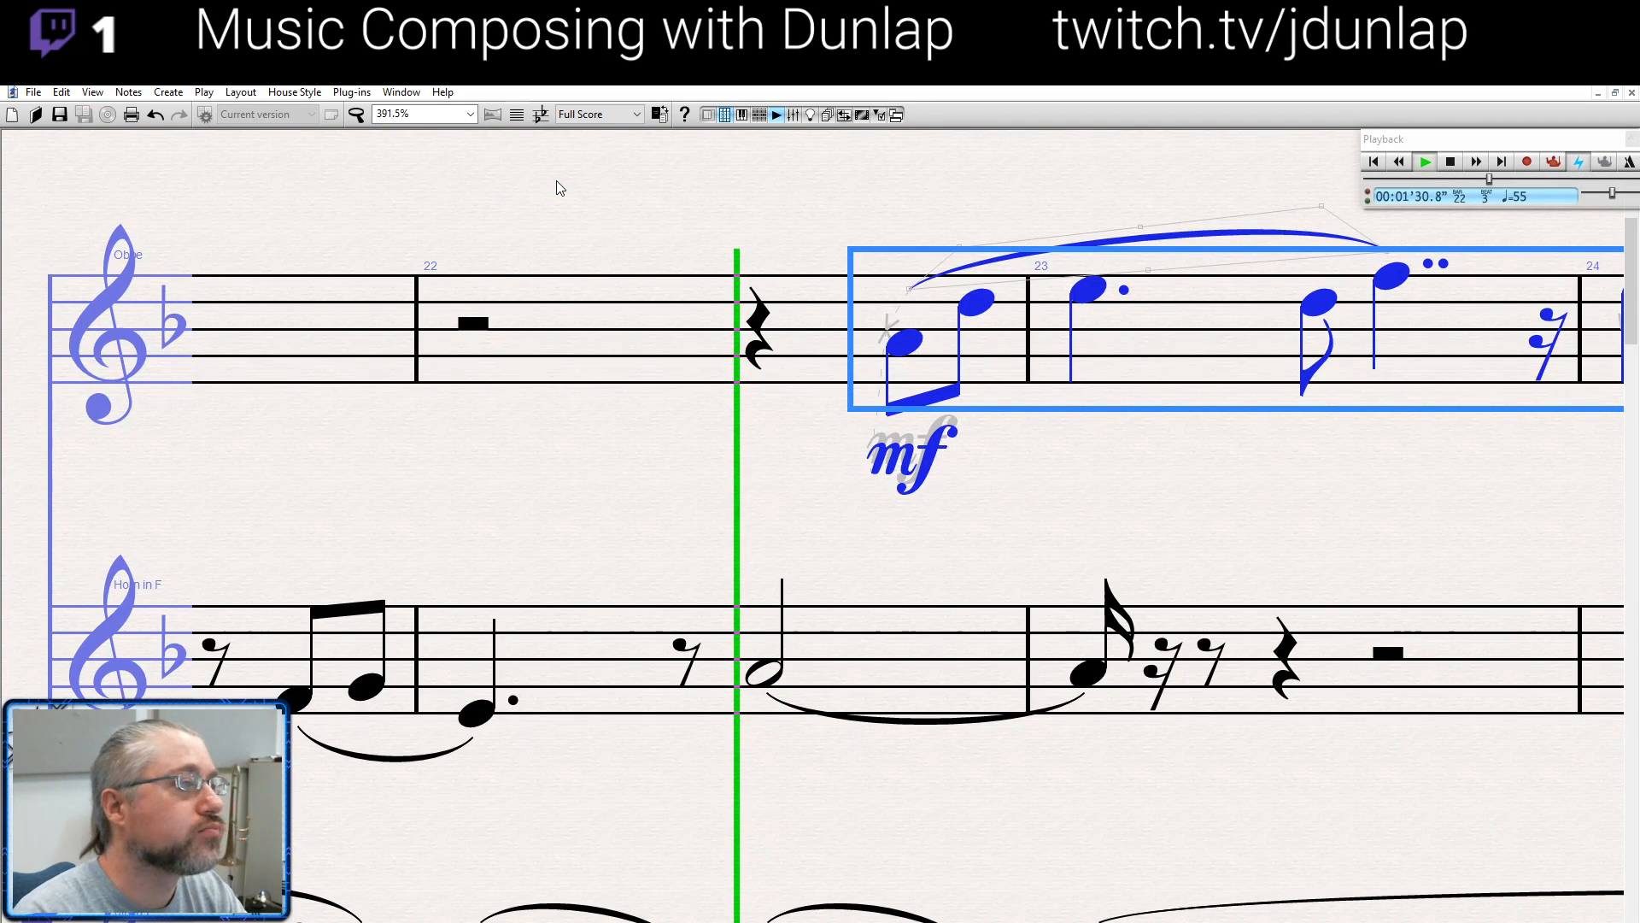
pyautogui.moveTo(706, 541); pyautogui.dragTo(76, 572)
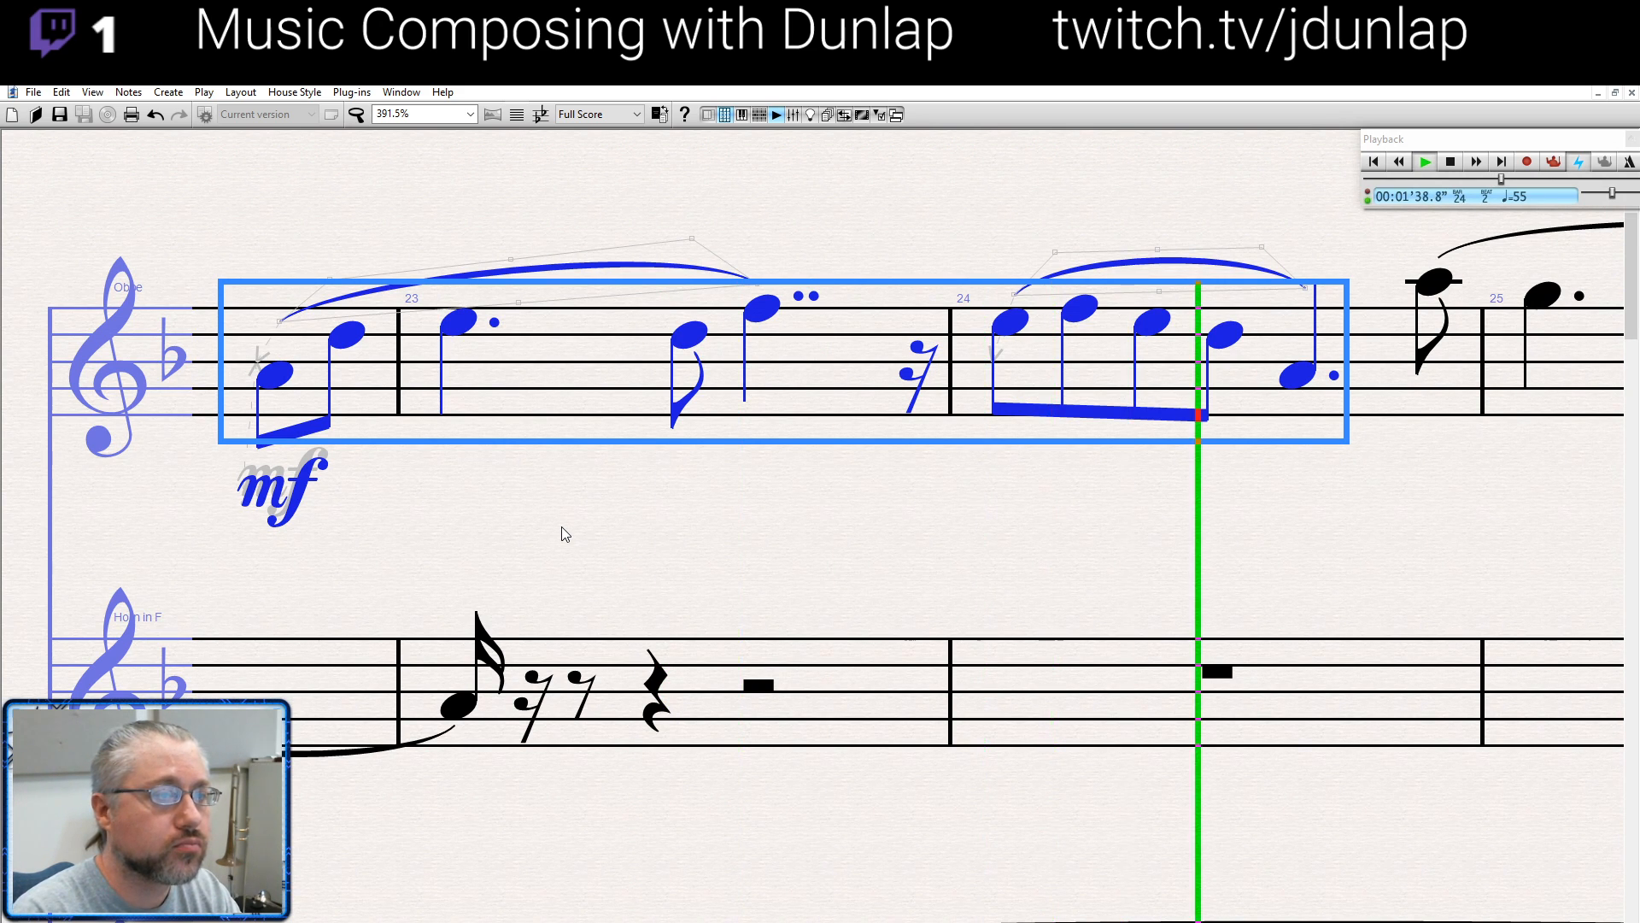
pyautogui.press('space')
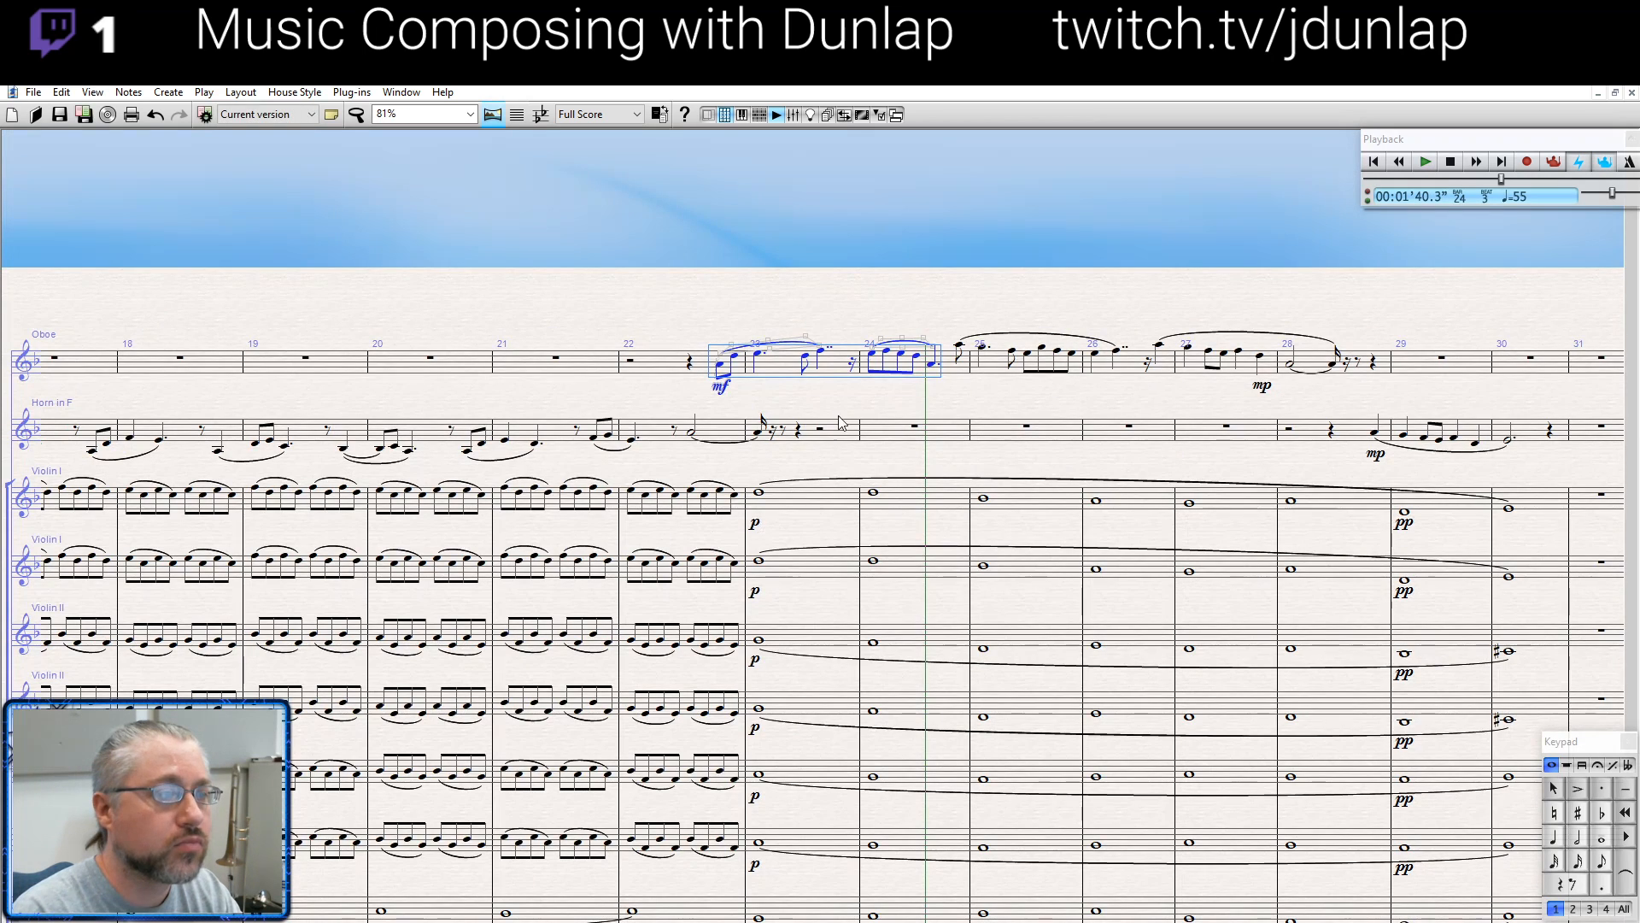
# Select the Oboe phrase from the end of bar 24 into bar 26, play it back and stop in bar 26
pyautogui.click(960, 349)
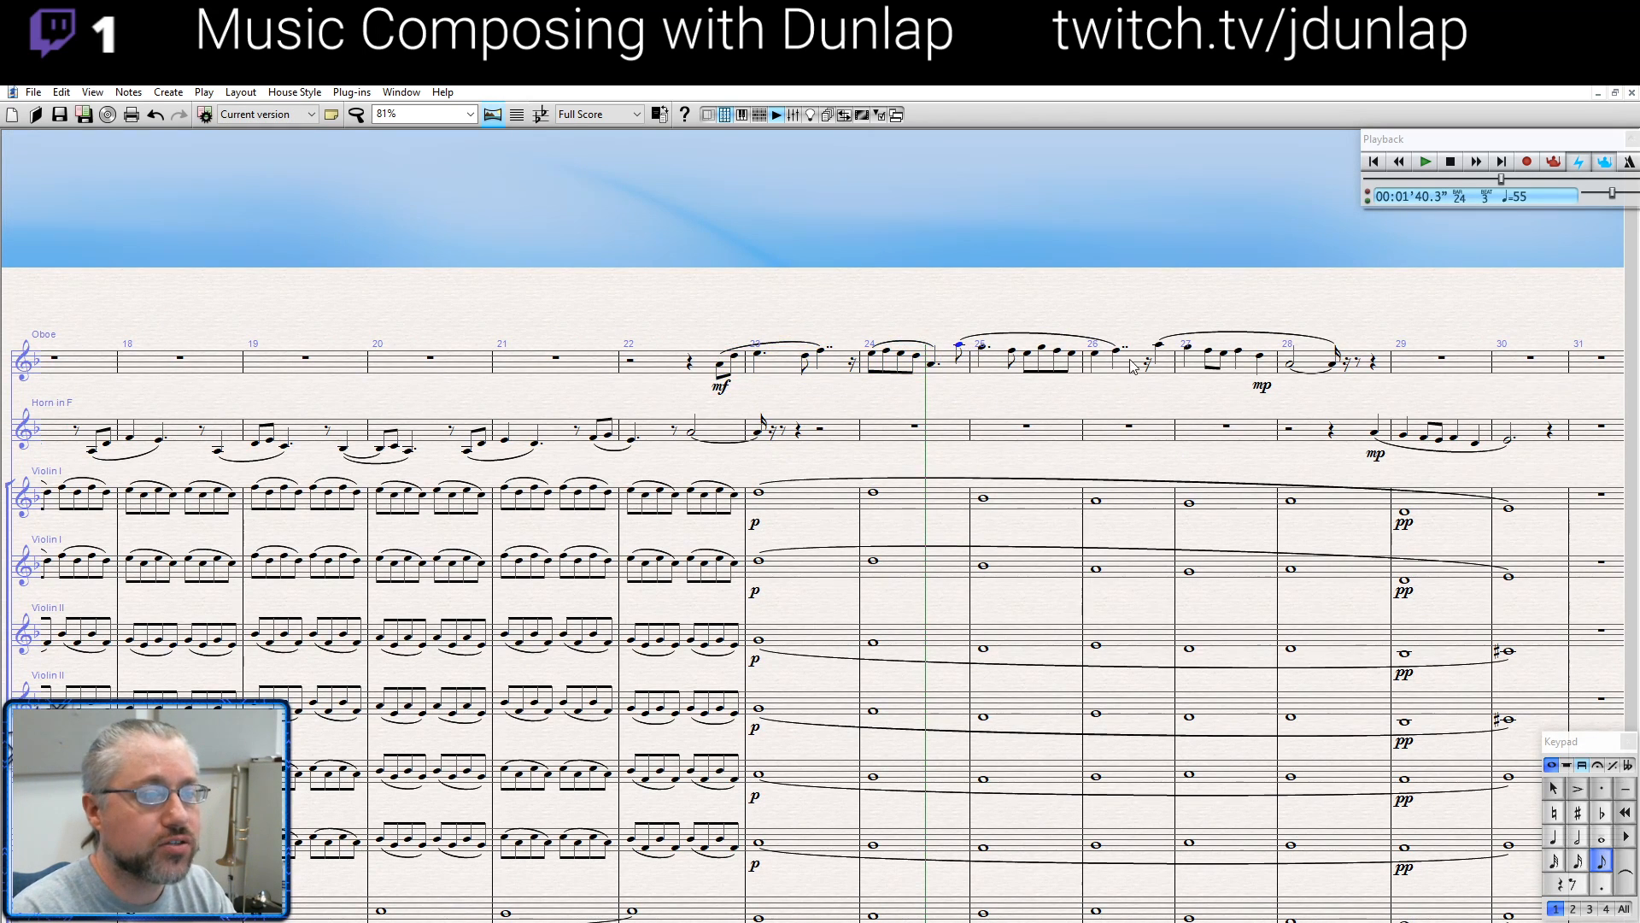
pyautogui.keyDown('shift'); pyautogui.click(1120, 355); pyautogui.keyUp('shift')
pyautogui.press('space')
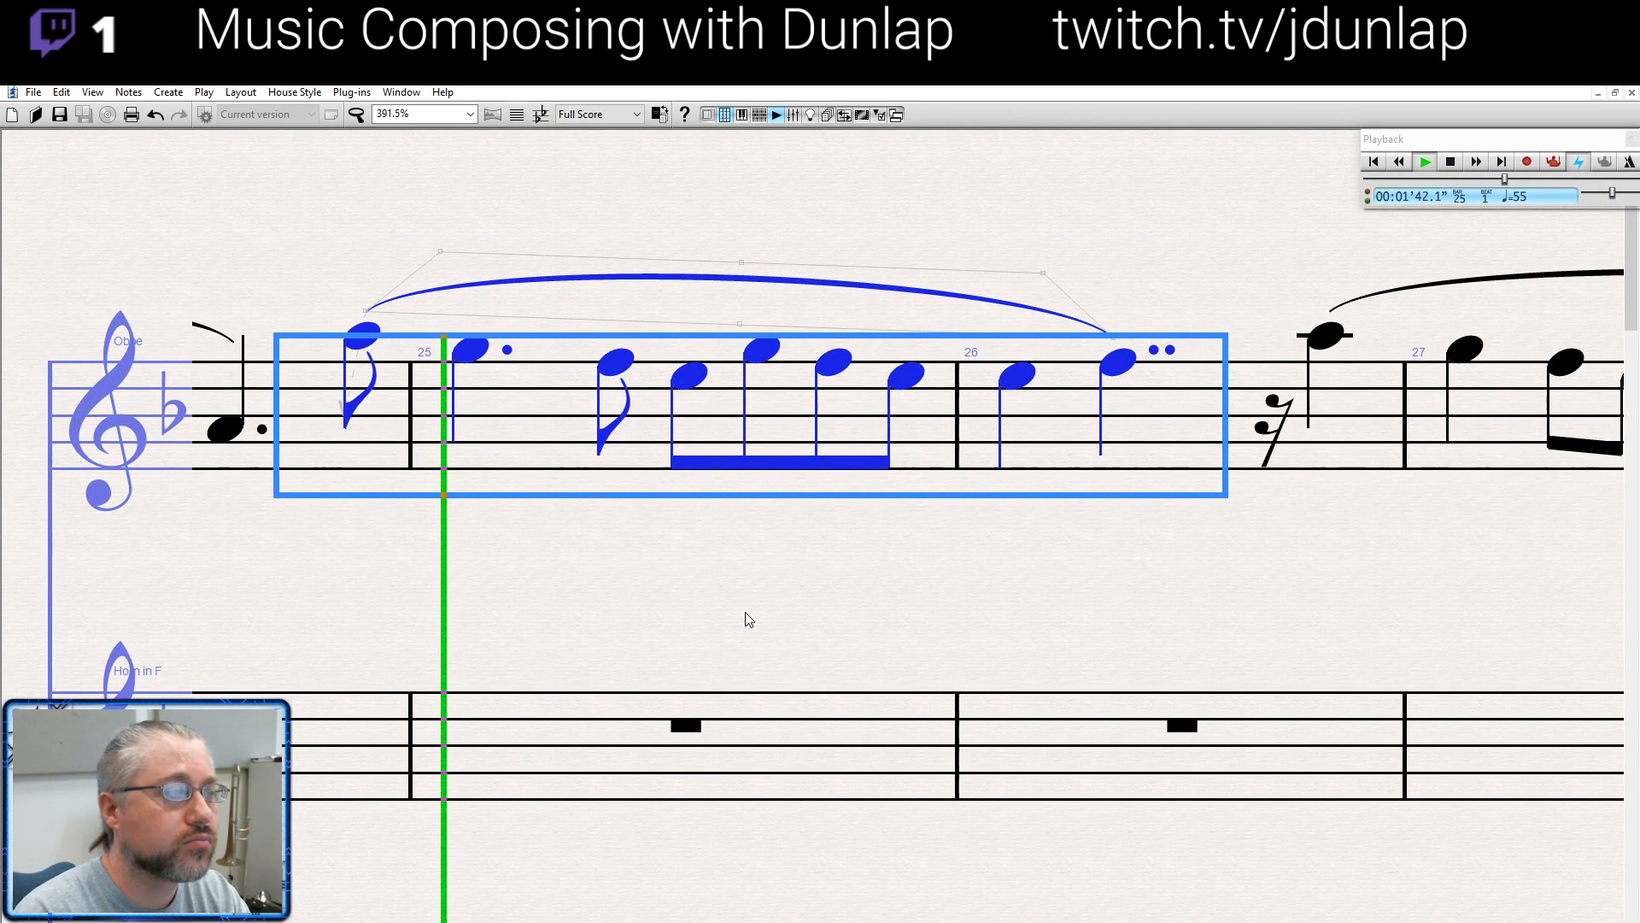
pyautogui.press('Escape')
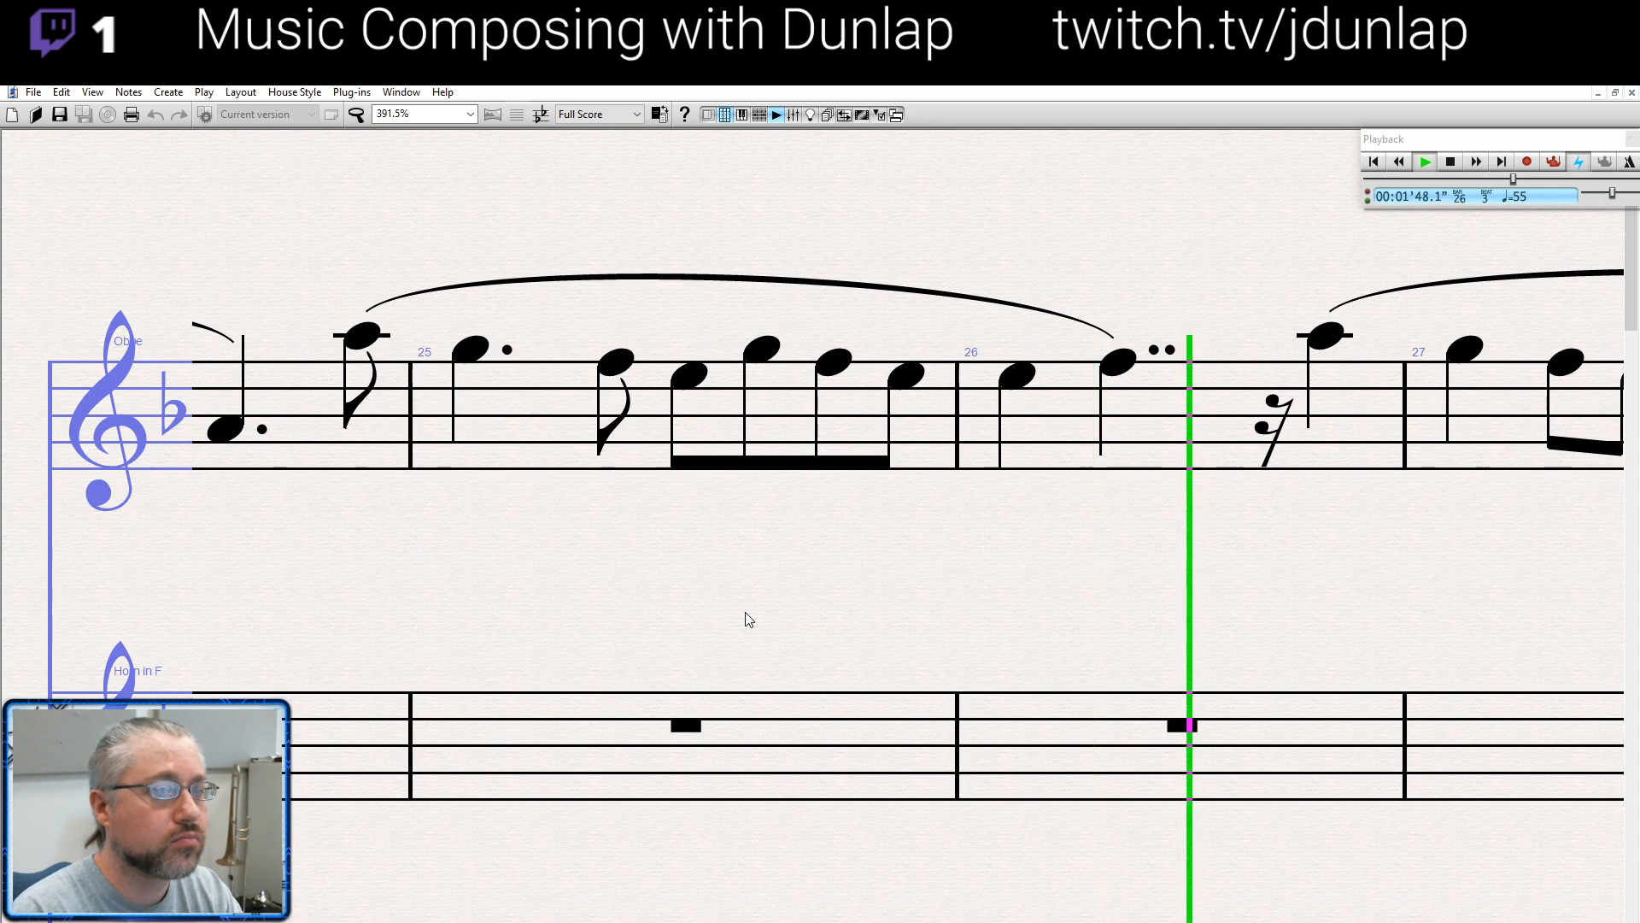
pyautogui.press('space')
# Select the Oboe and Horn passage from the last Oboe note of bar 26 to bar 30 and play it back, stopping at bar 30
pyautogui.moveTo(892, 421); pyautogui.dragTo(674, 189)
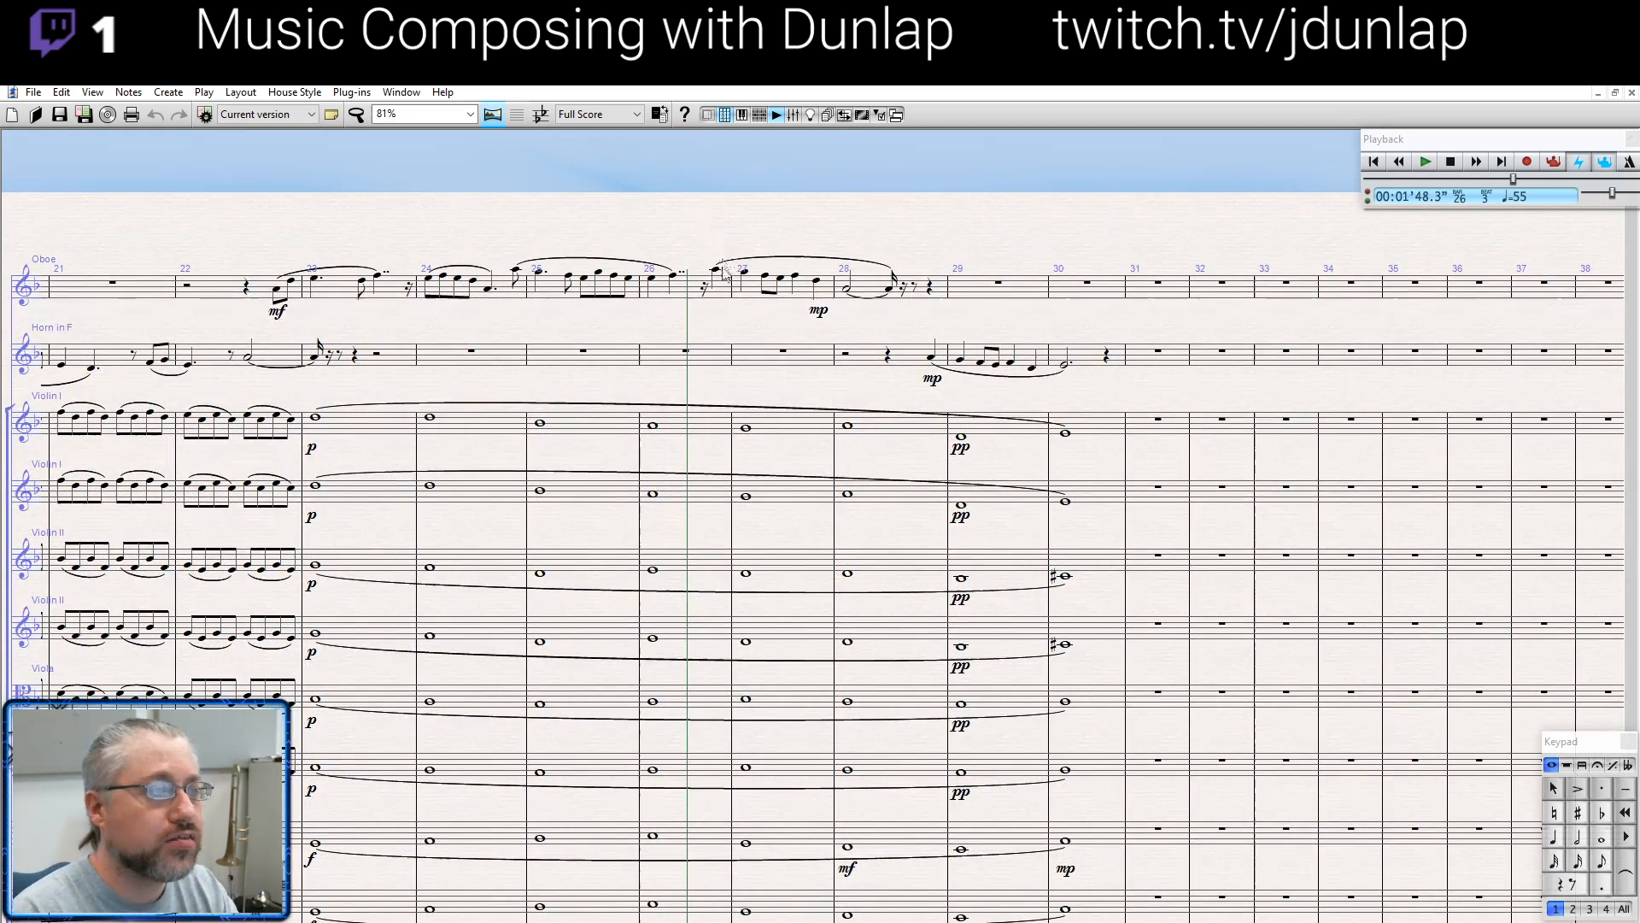
pyautogui.click(716, 270)
pyautogui.keyDown('shift'); pyautogui.click(1065, 370); pyautogui.keyUp('shift')
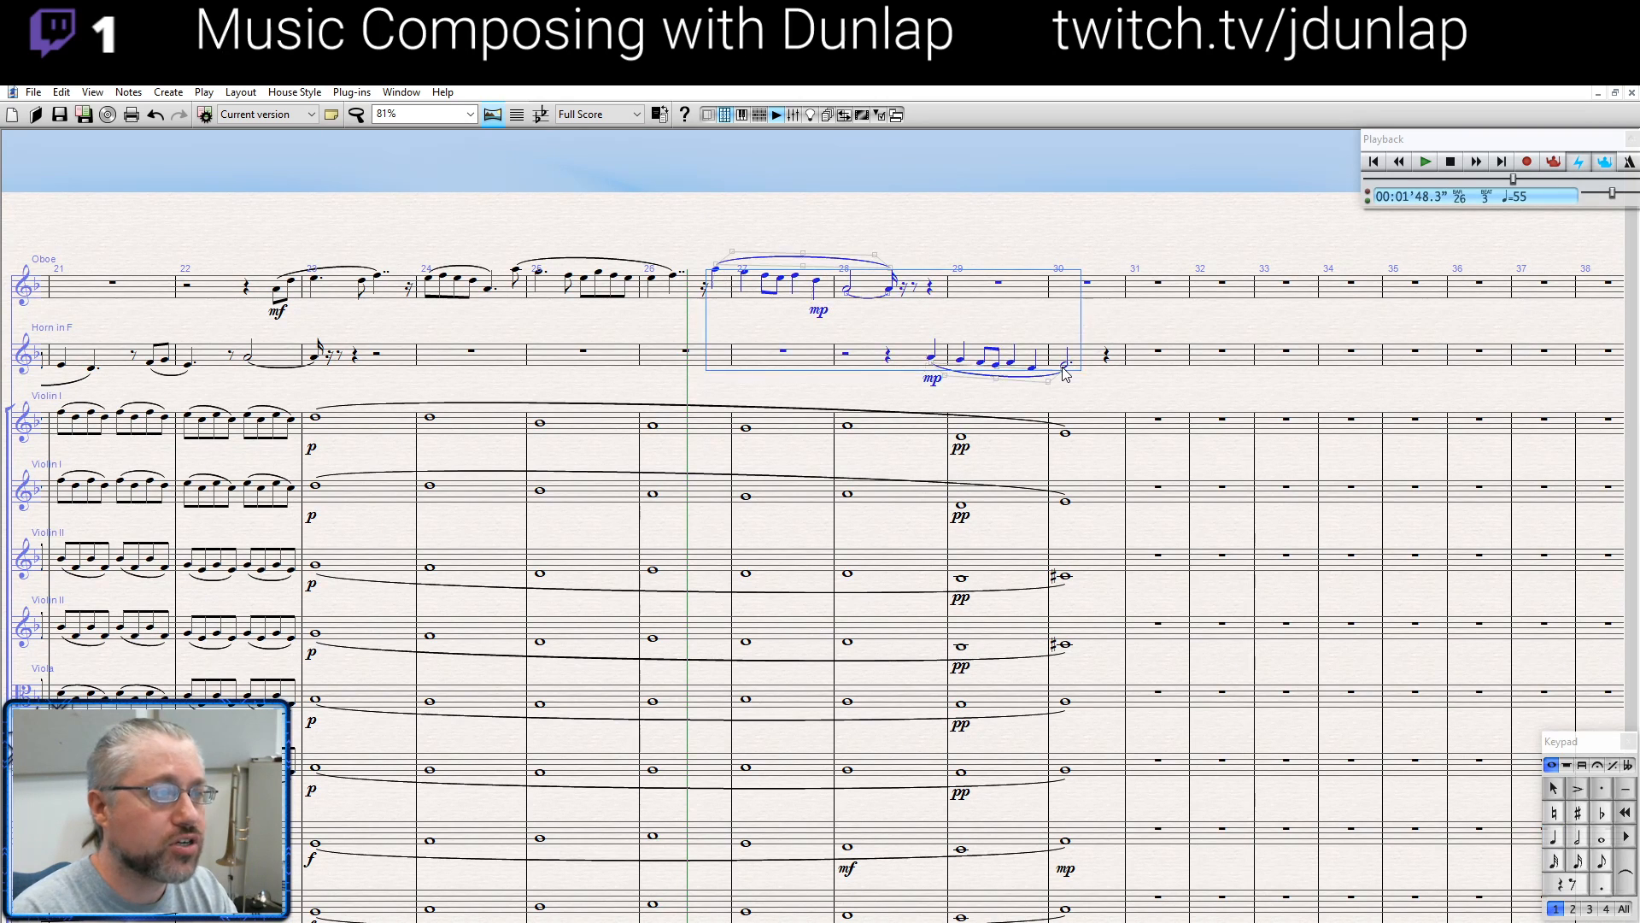
pyautogui.press('space')
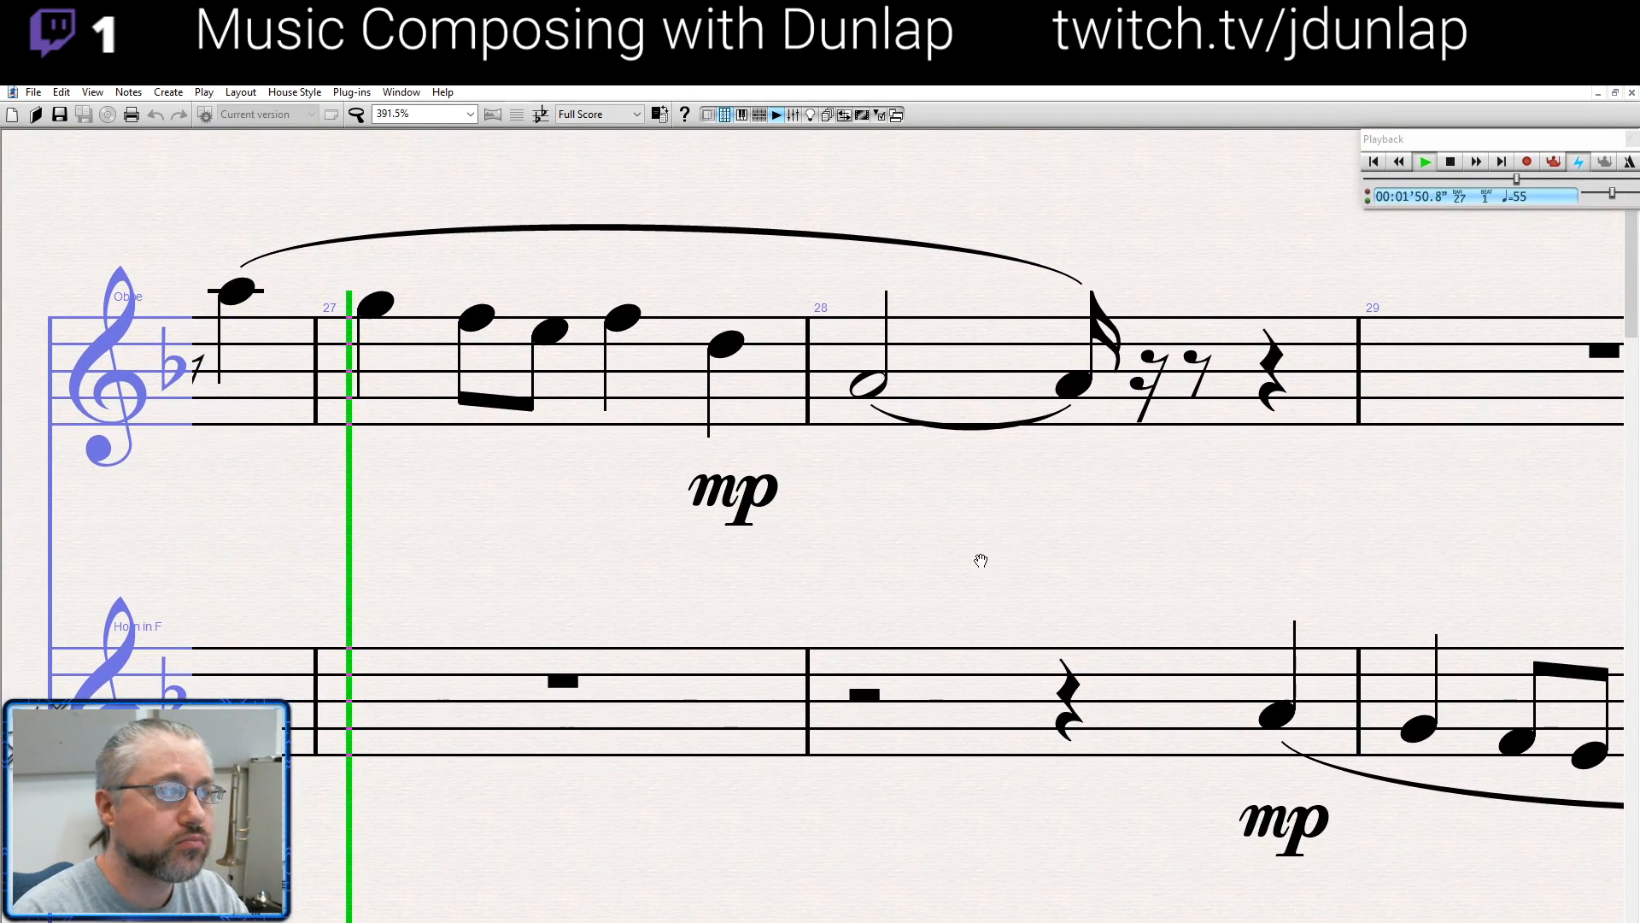
pyautogui.moveTo(969, 557); pyautogui.dragTo(798, 784)
pyautogui.scroll(-1, 934, 545)
pyautogui.scroll(-3, 933, 540)
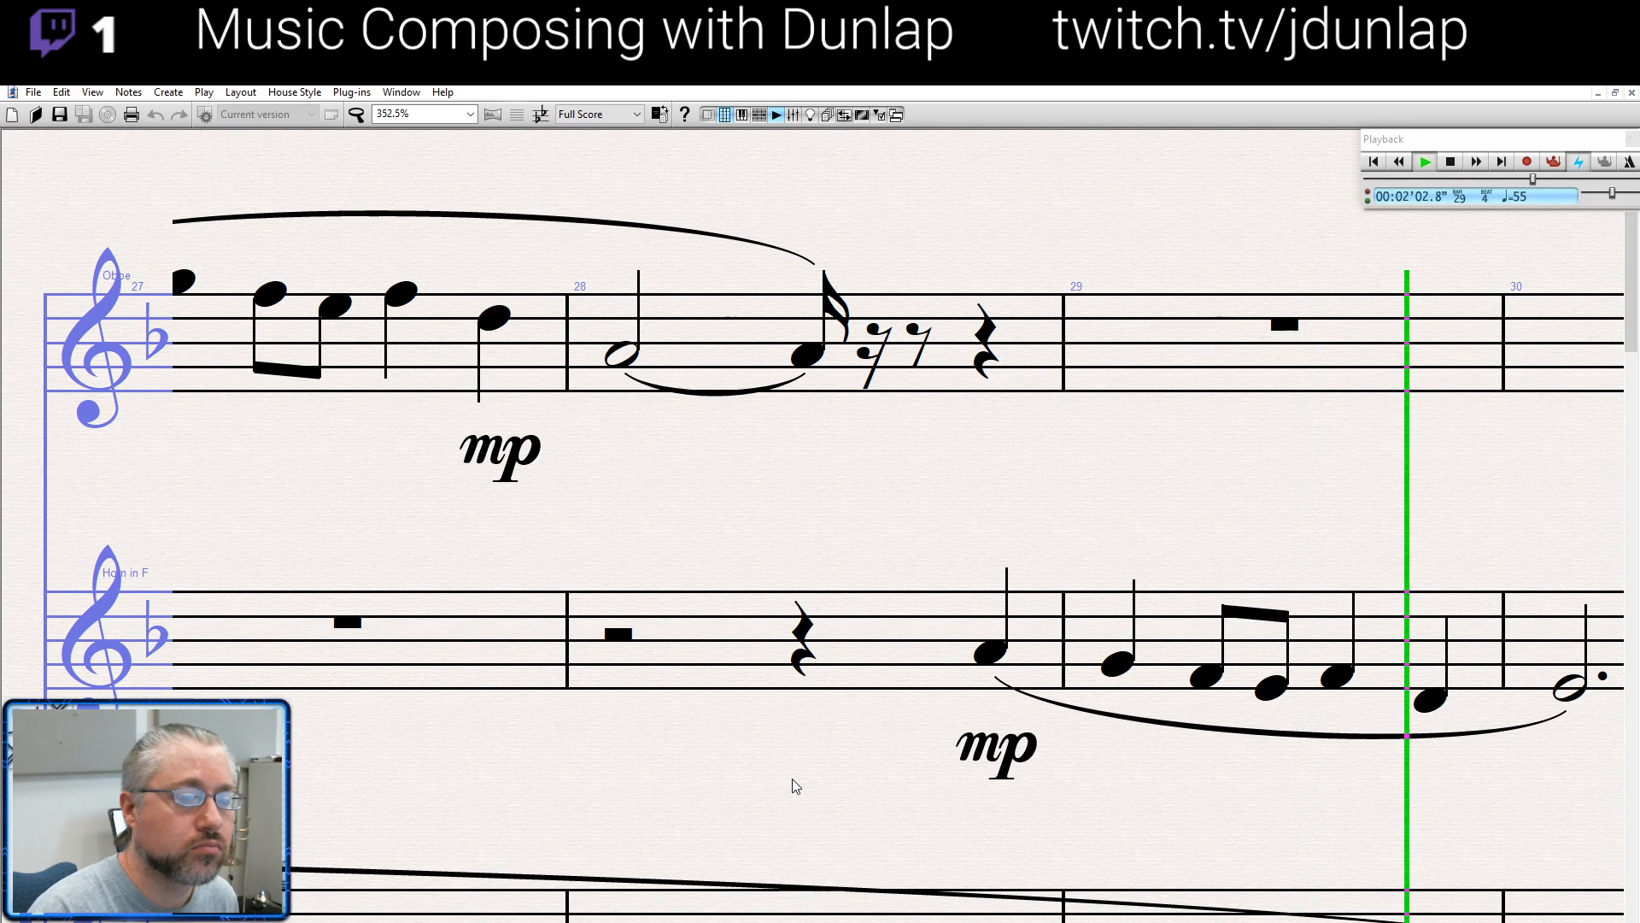
pyautogui.moveTo(792, 778); pyautogui.dragTo(683, 768)
pyautogui.press('space')
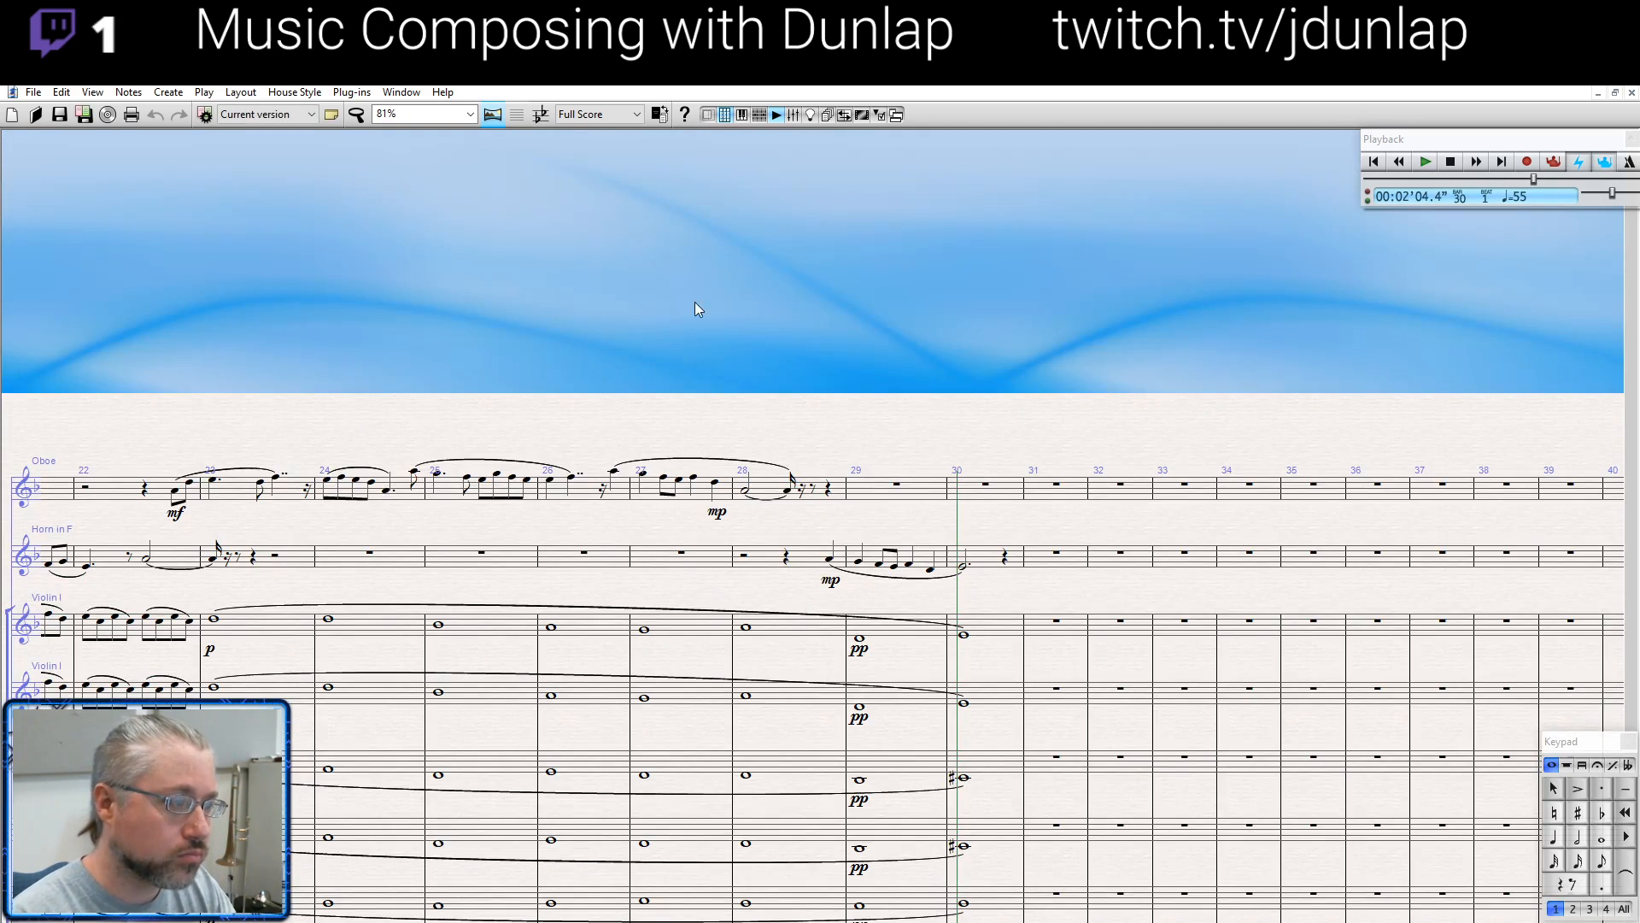
# Select the Oboe melody from its bar 22 pickup into bar 26 and play it back, stopping in bar 26
pyautogui.moveTo(695, 304); pyautogui.dragTo(880, 137)
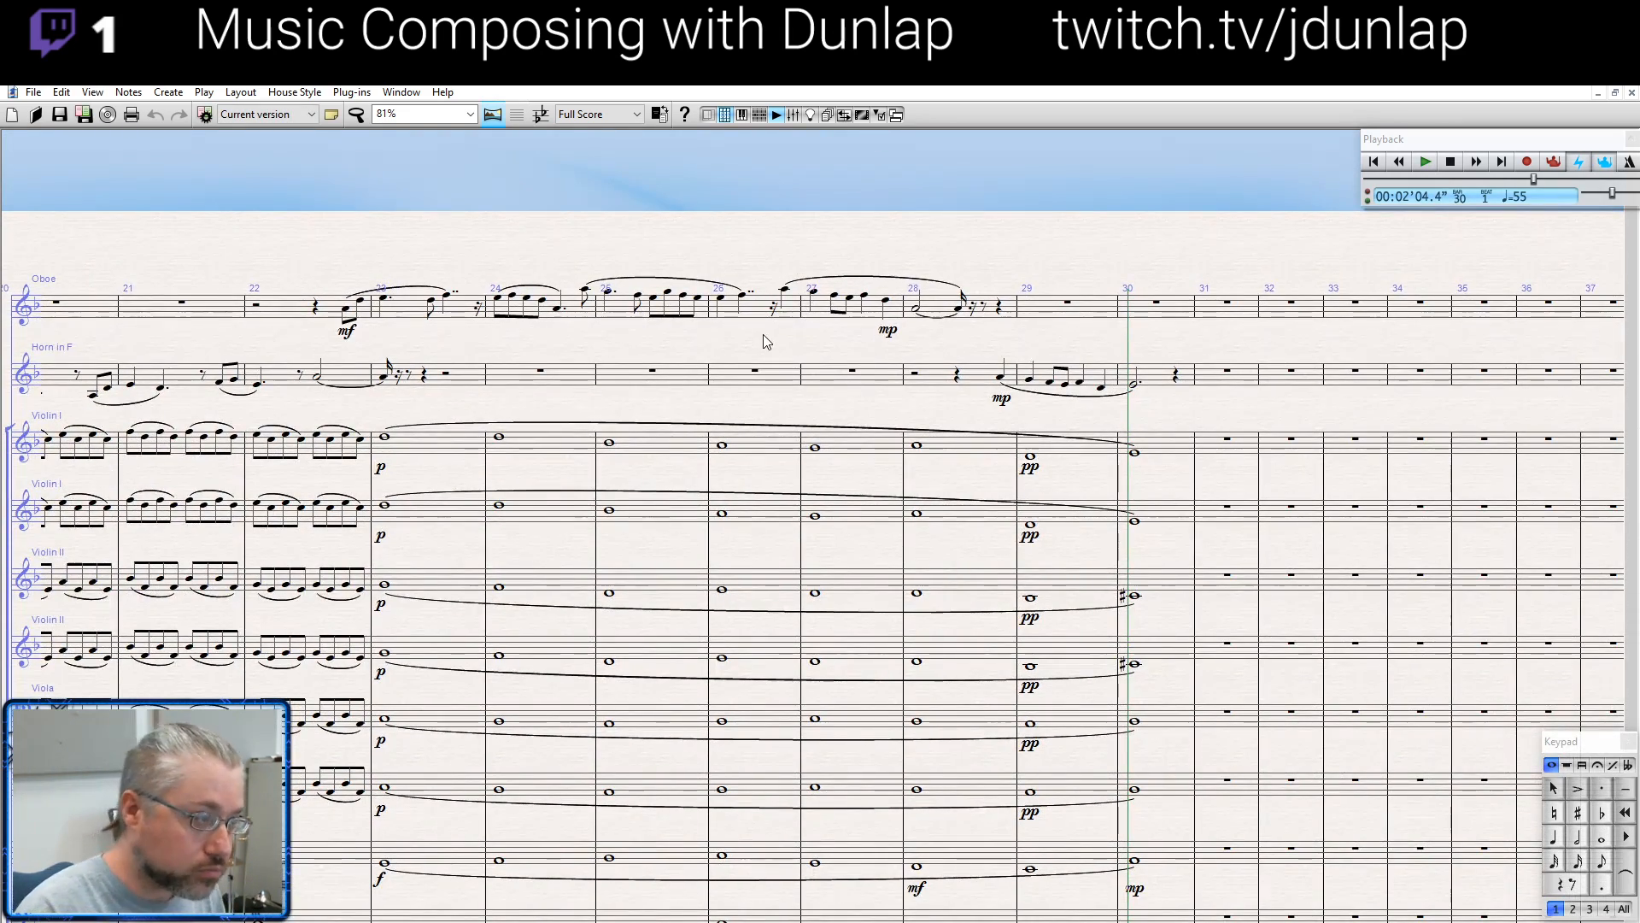
pyautogui.click(743, 296)
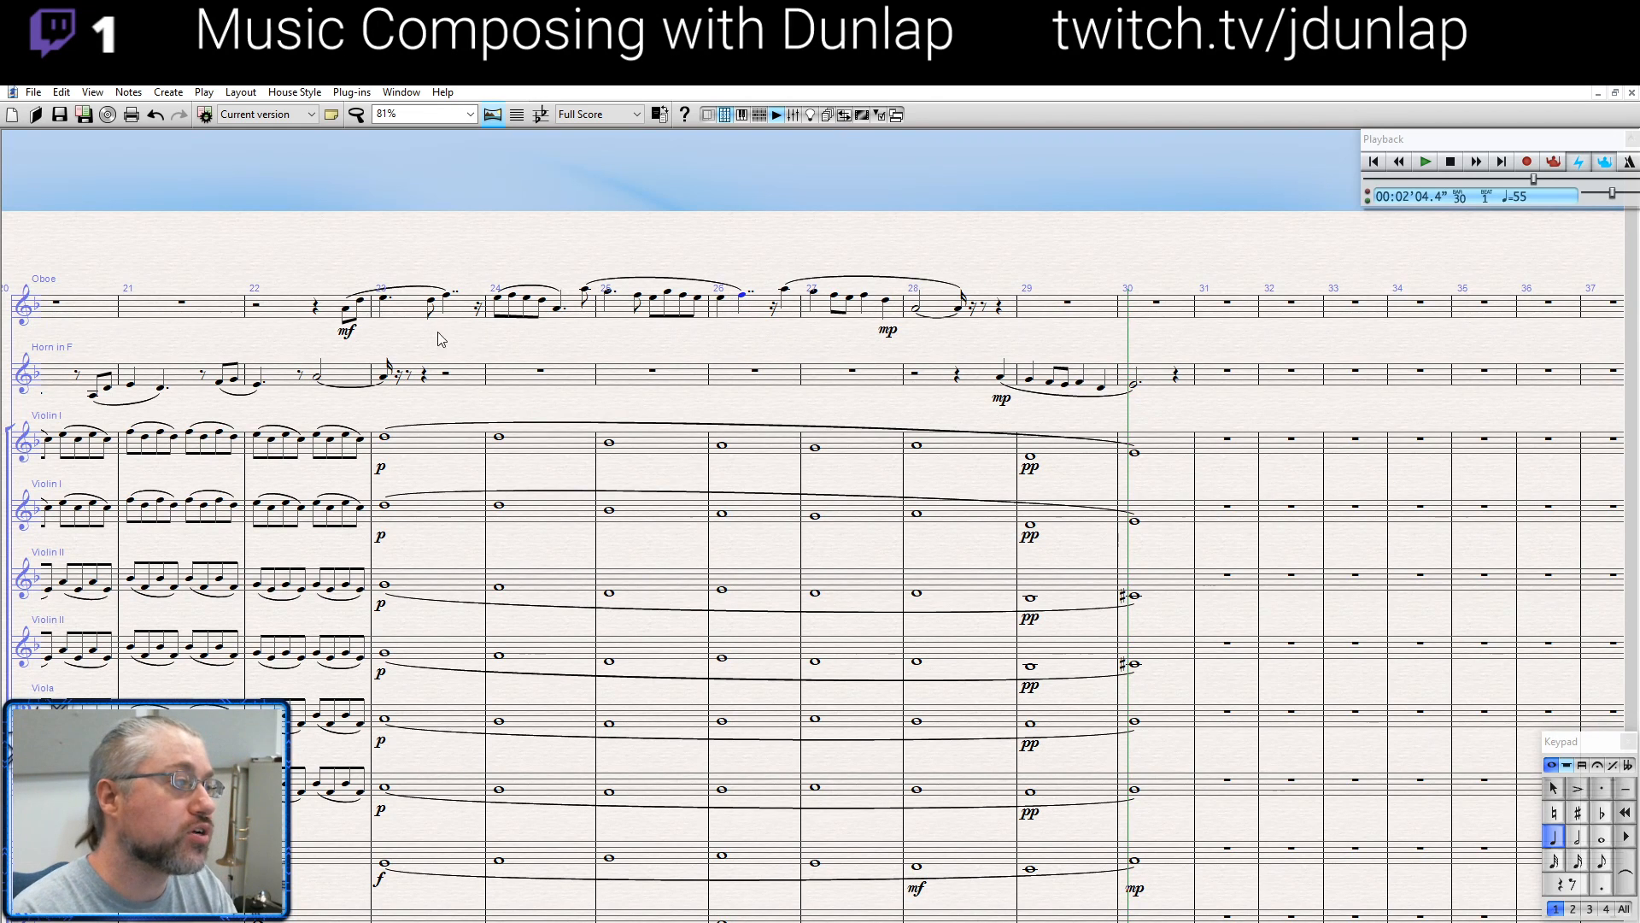
pyautogui.keyDown('shift'); pyautogui.click(345, 309); pyautogui.keyUp('shift')
pyautogui.press('space')
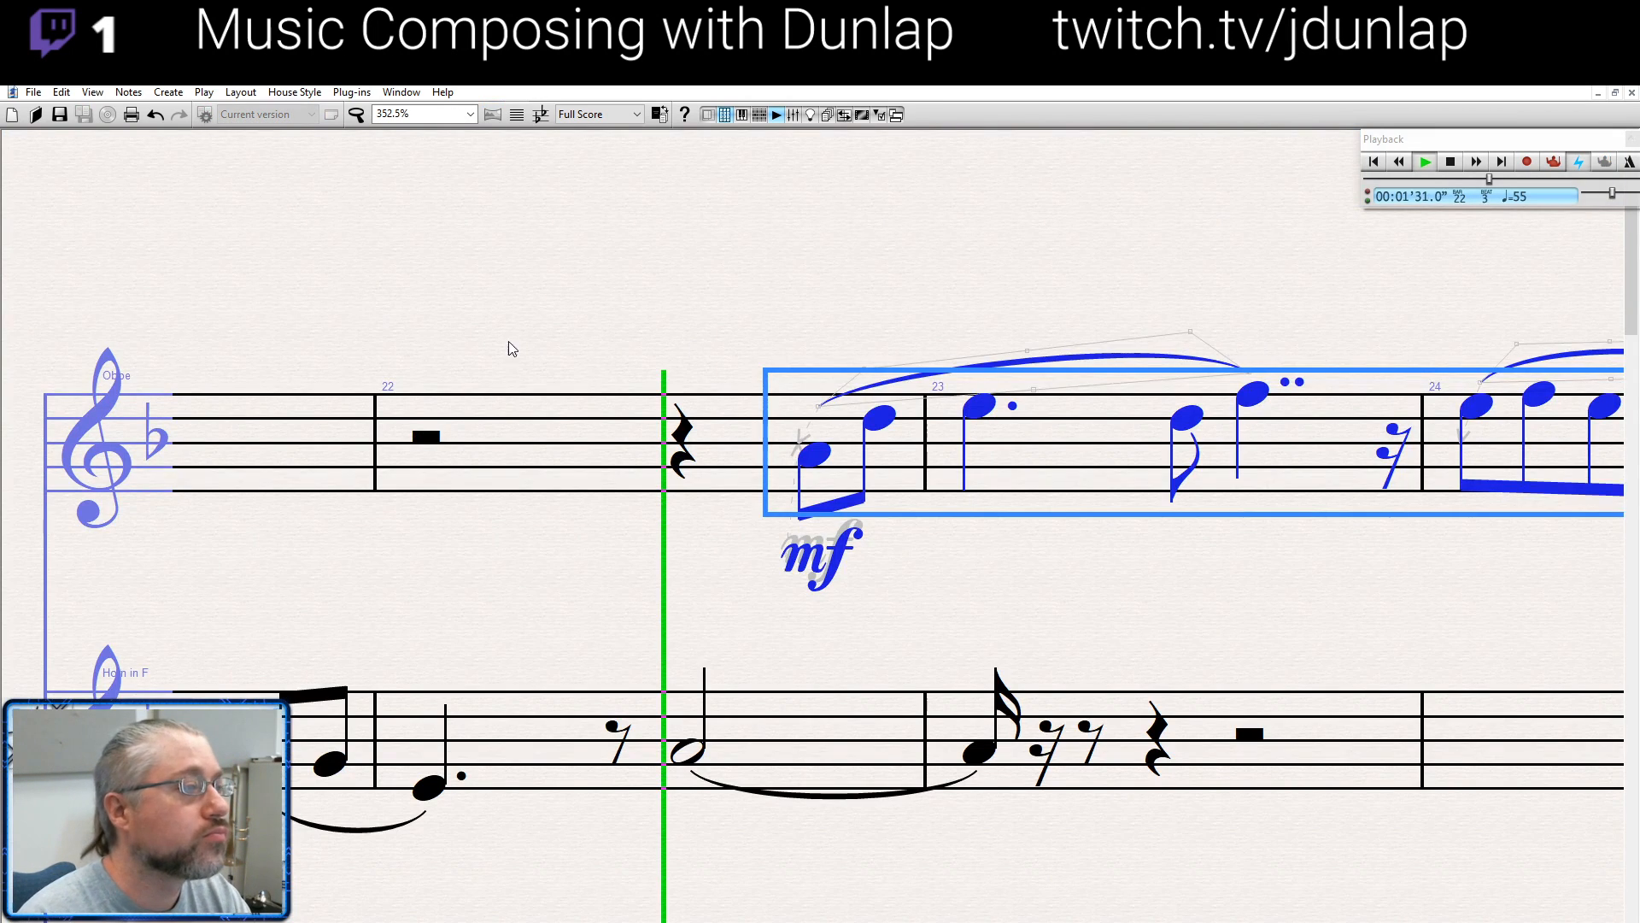
pyautogui.moveTo(1130, 643); pyautogui.dragTo(769, 566)
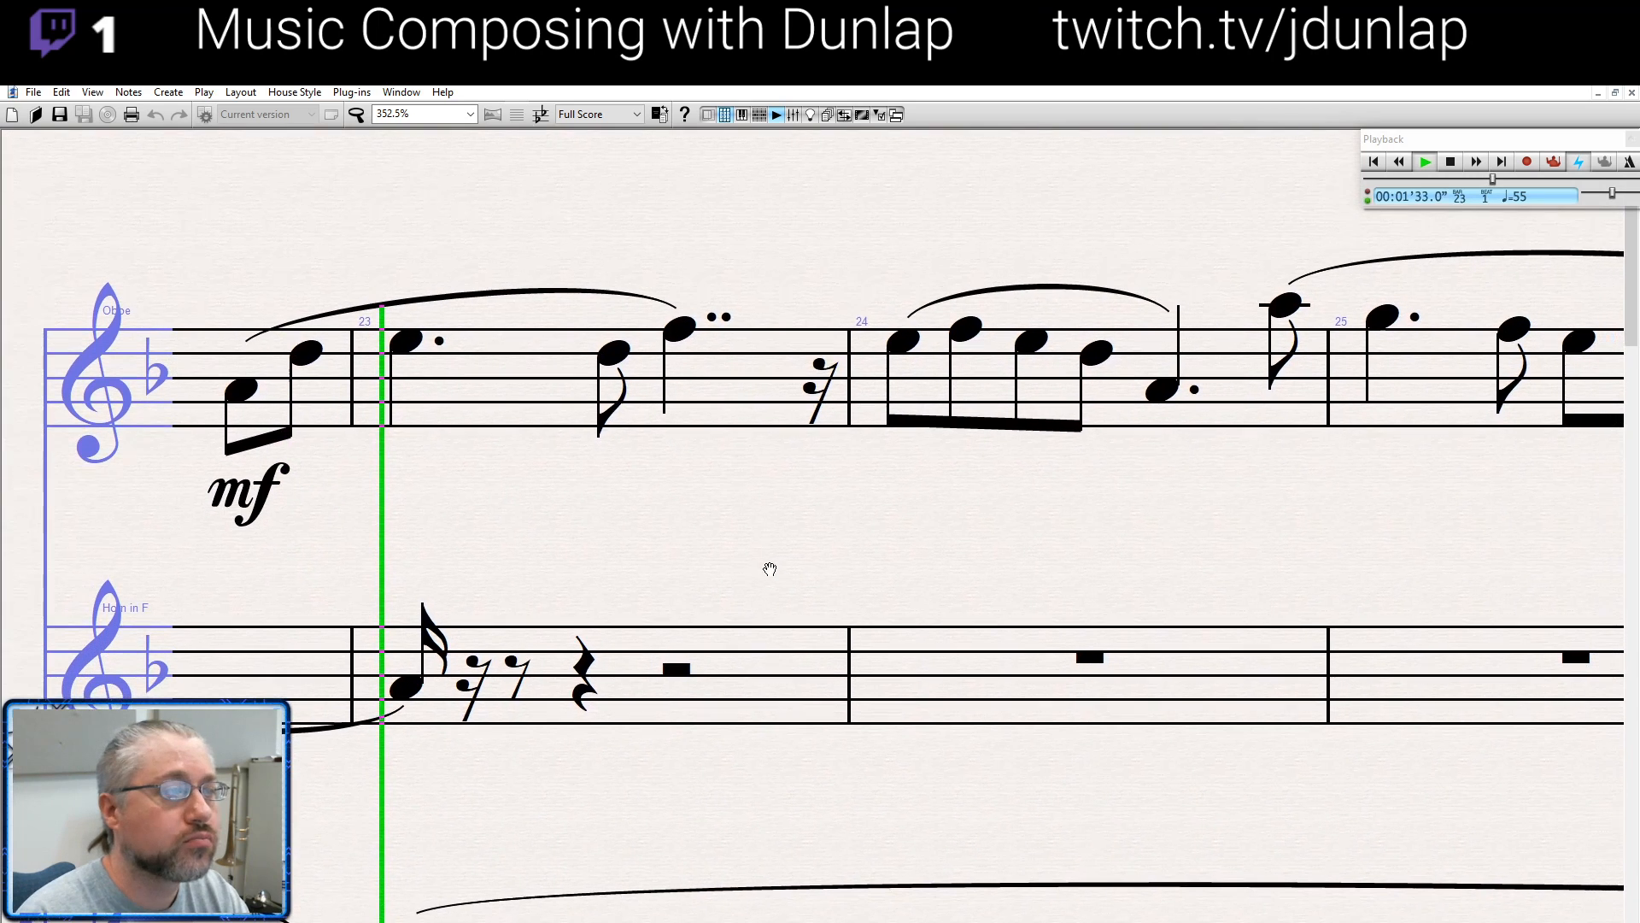
pyautogui.scroll(-2, 762, 562)
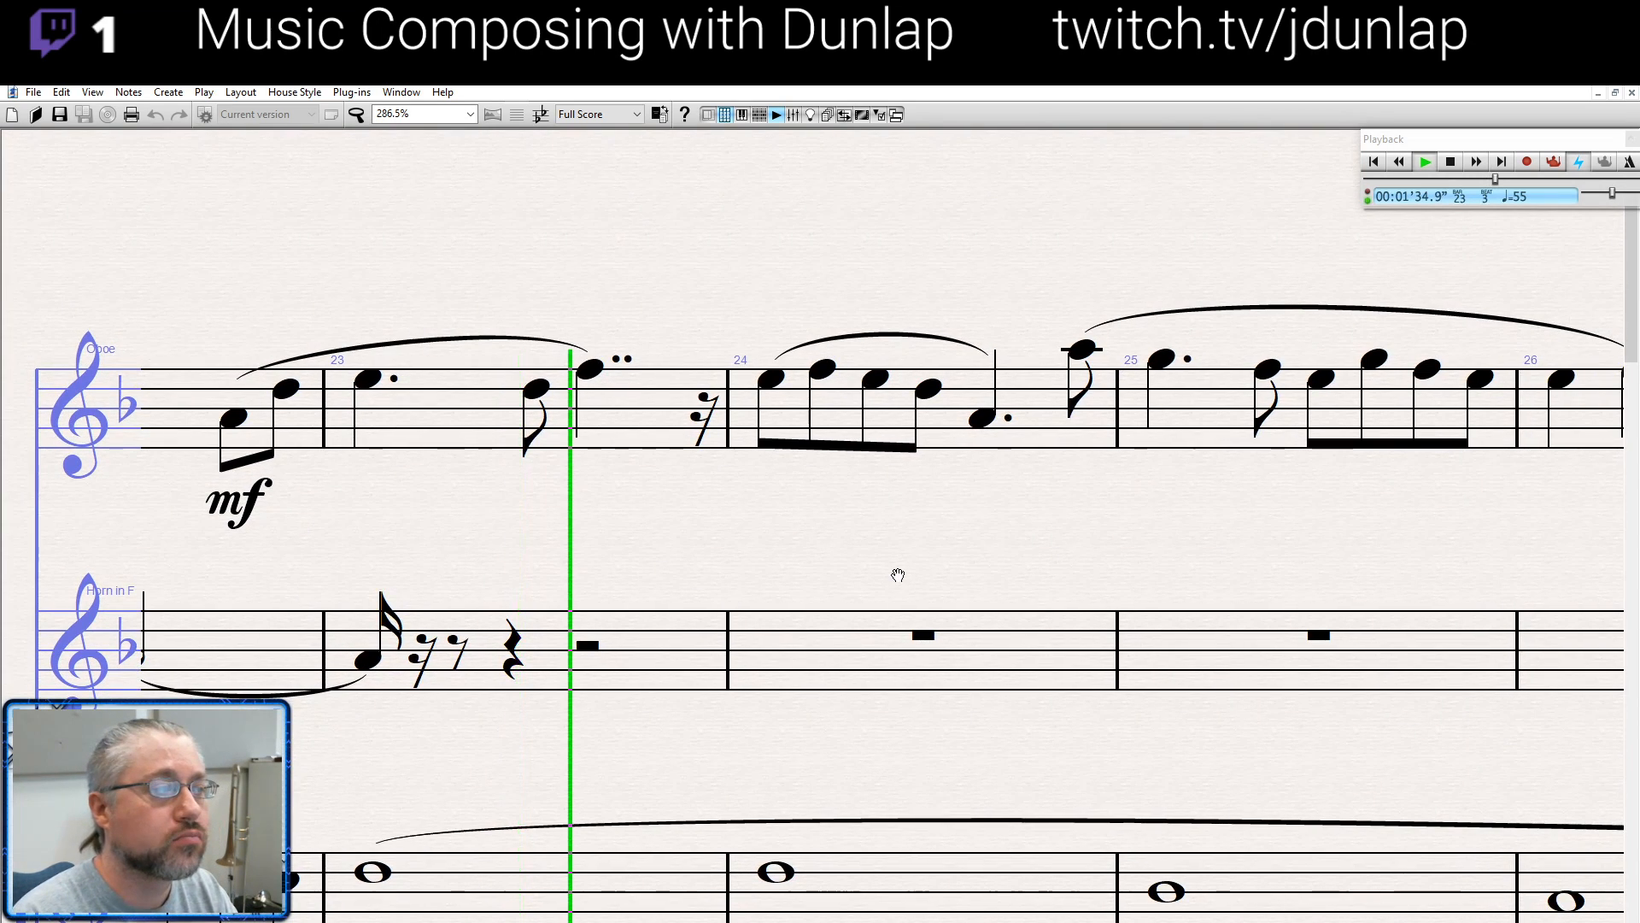
pyautogui.scroll(-1, 918, 564)
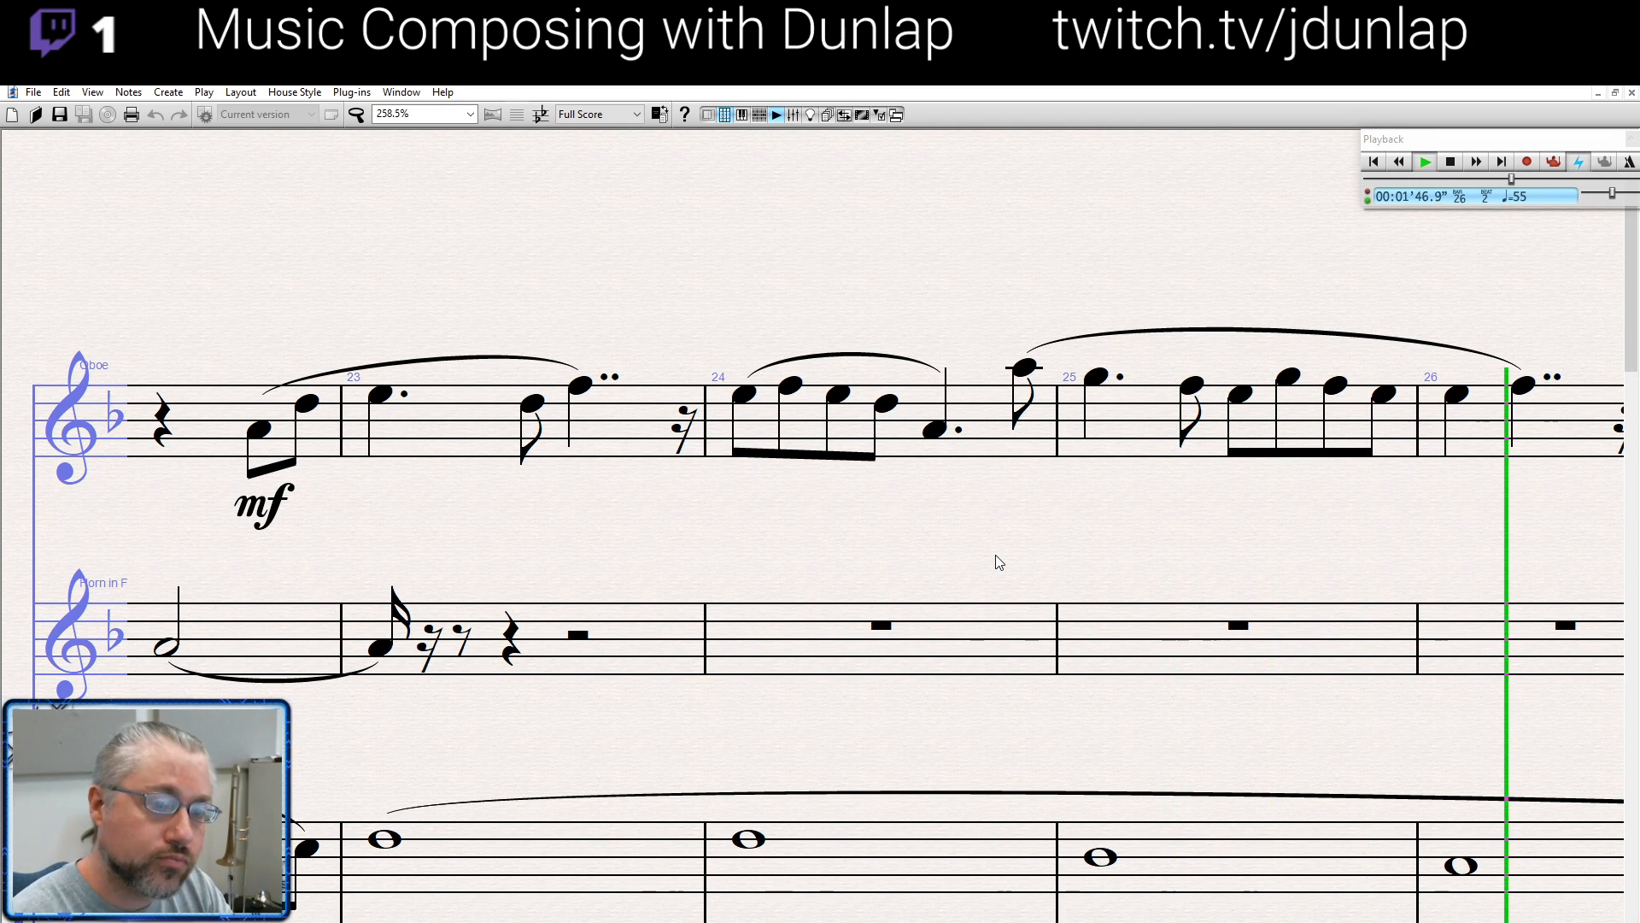
pyautogui.press('space')
# Check the start and end of the closing phrase at the Oboe's last bar 26 note and the Horn's bar 30 note, and clear the selection
pyautogui.moveTo(1062, 383); pyautogui.dragTo(803, 131)
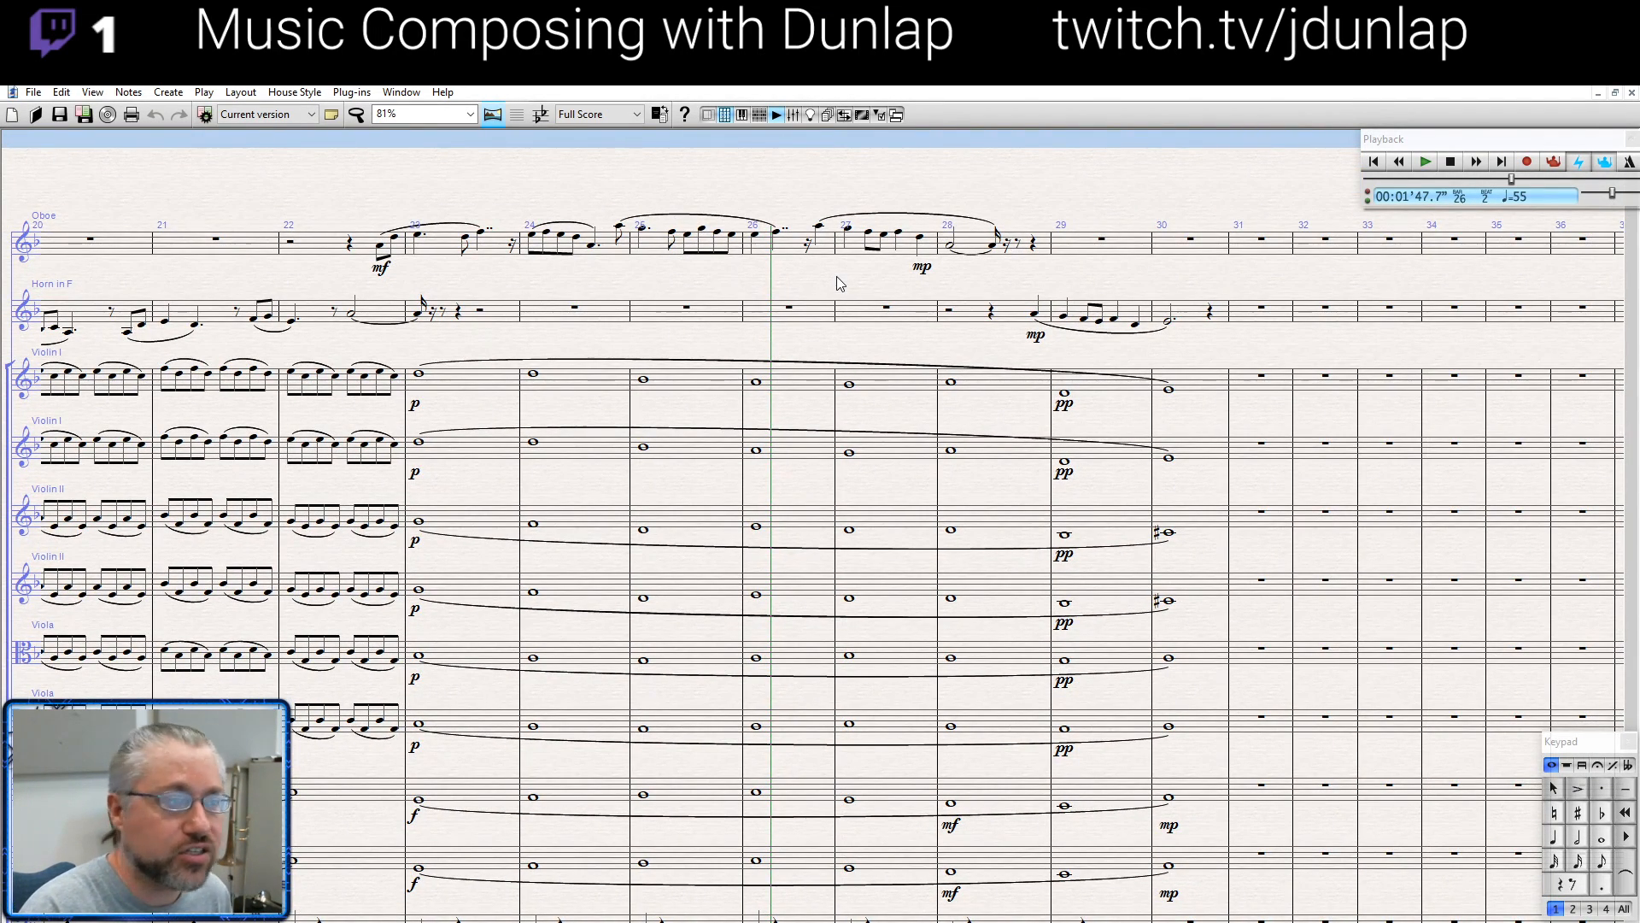
pyautogui.click(818, 229)
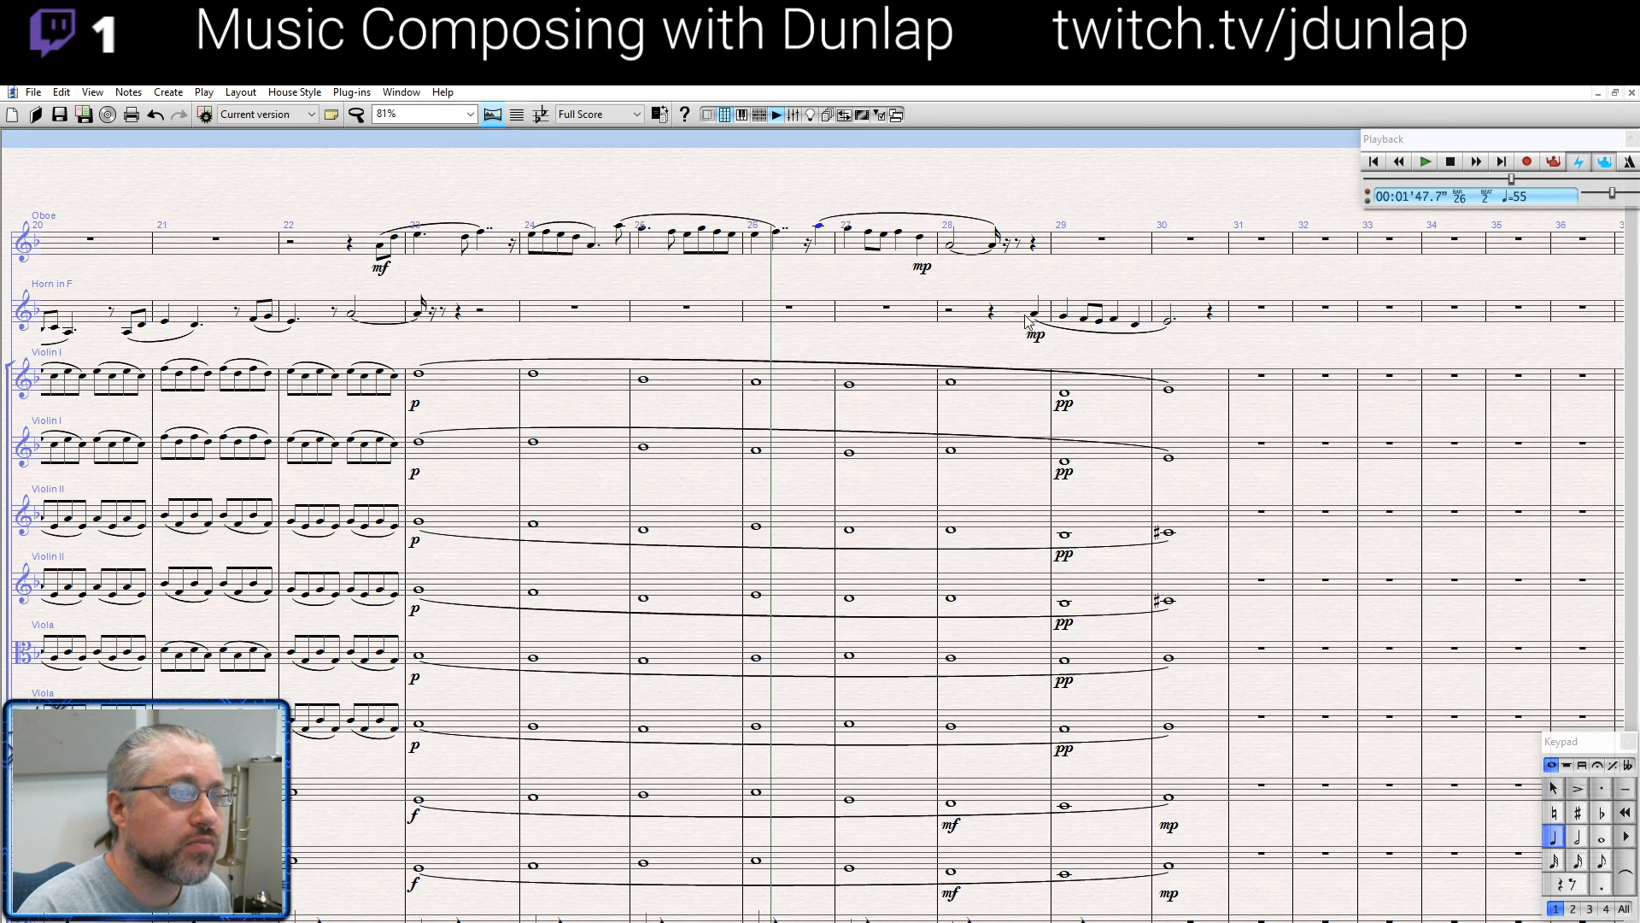
pyautogui.click(1169, 321)
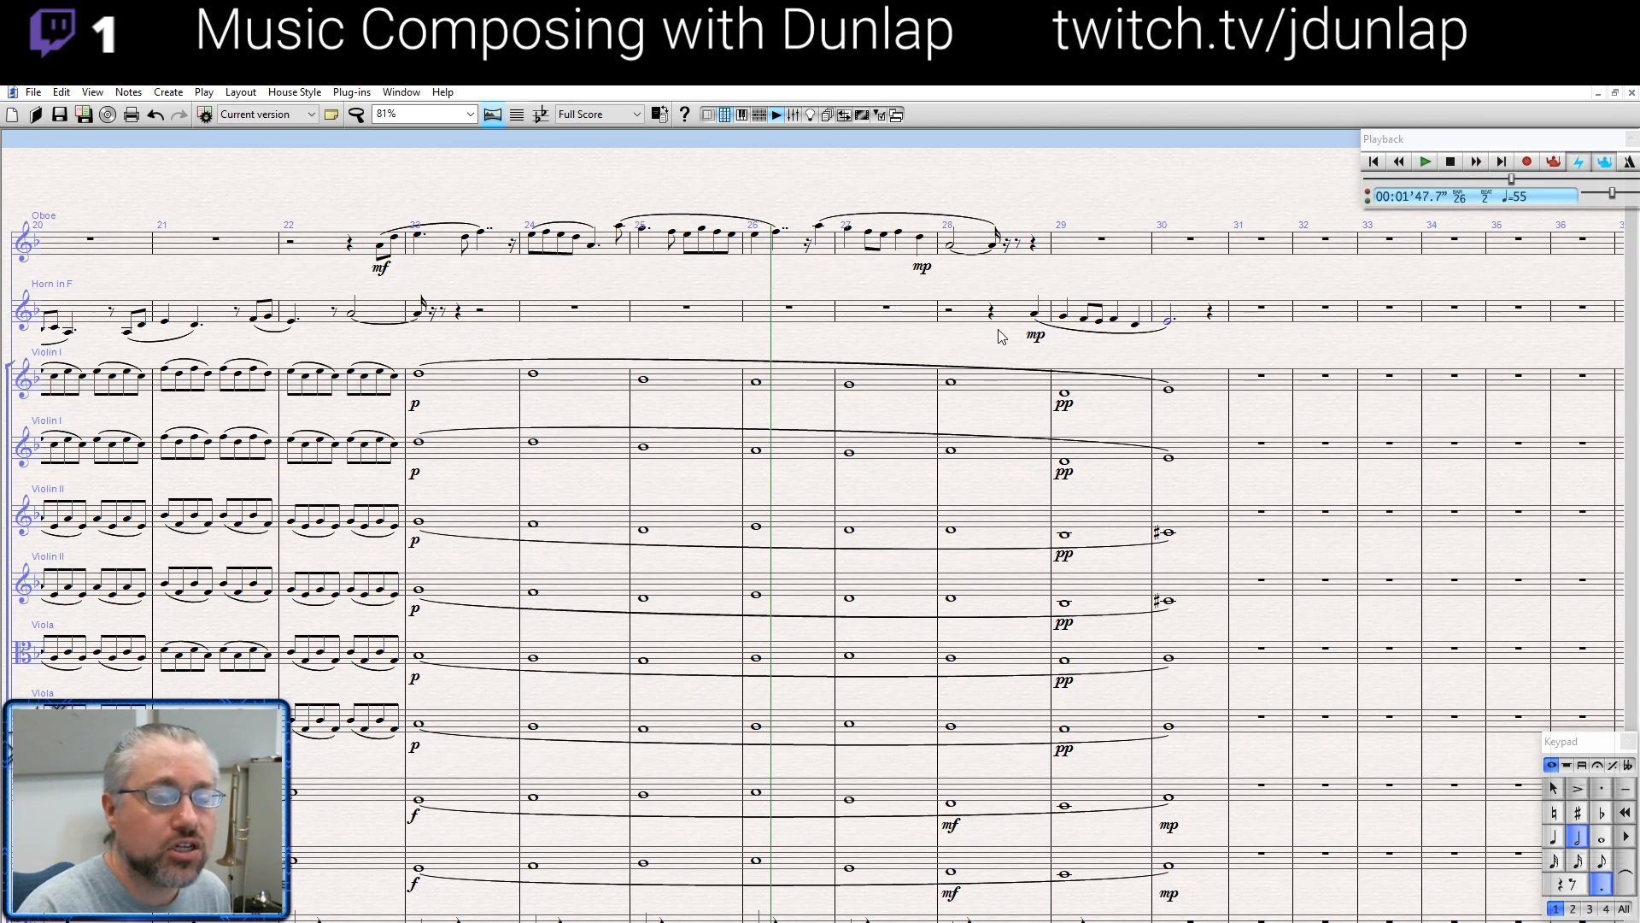
pyautogui.click(914, 289)
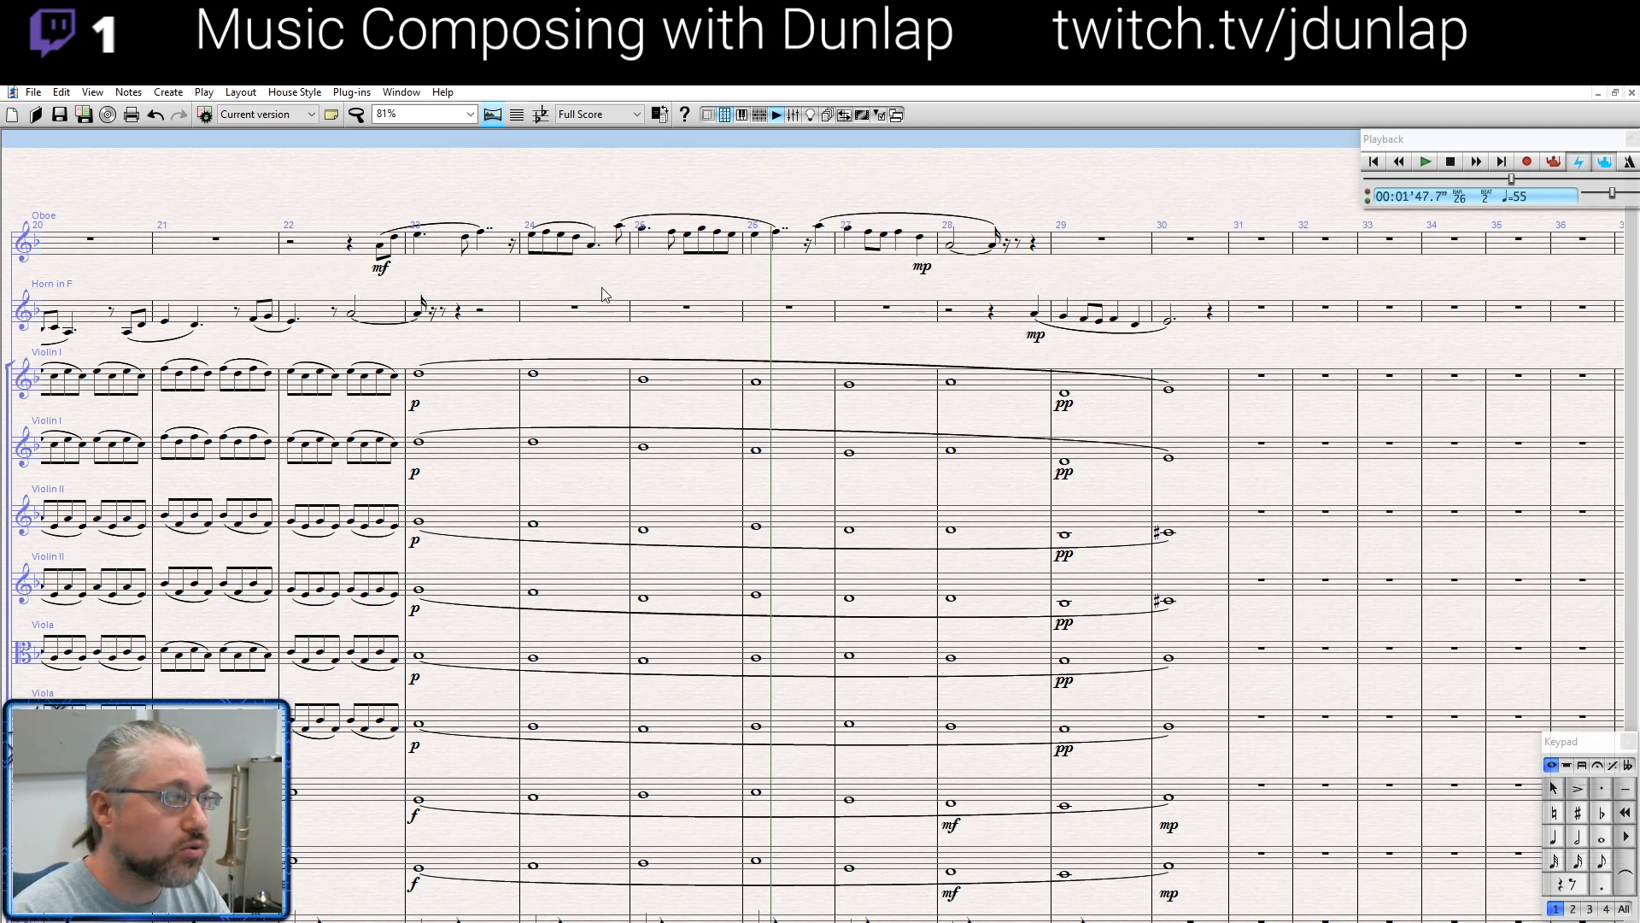
# Copy bars 23 to 30 of all parts, from Oboe down to the contrabasses, and paste them starting at bar 31
pyautogui.click(437, 248)
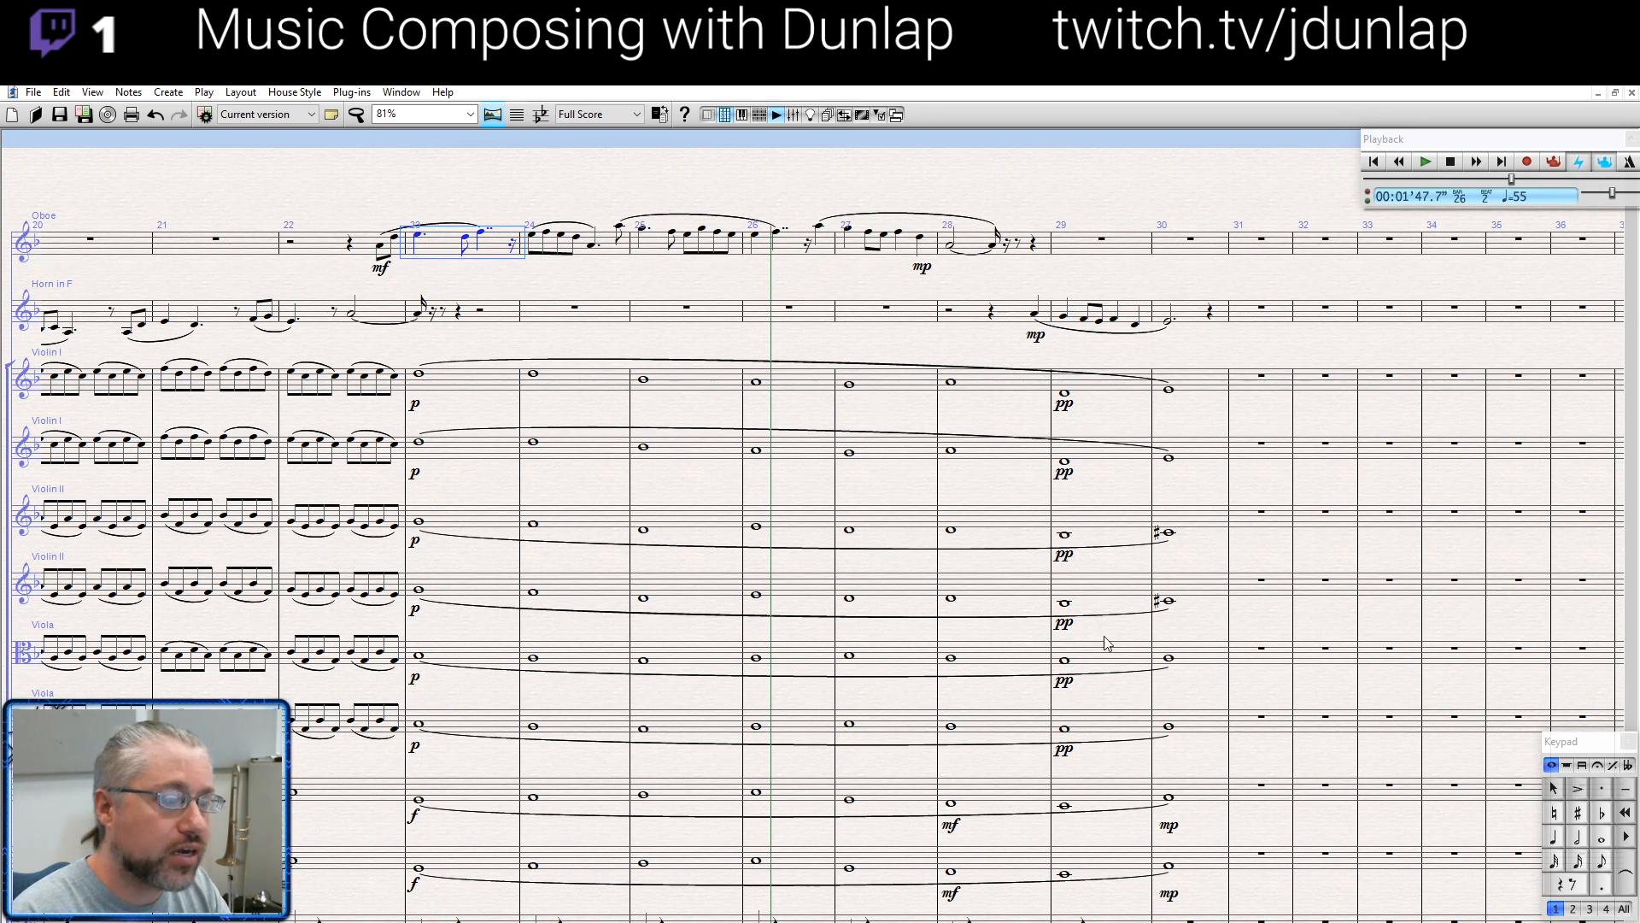
pyautogui.scroll(-3, 1111, 649)
pyautogui.keyDown('shift'); pyautogui.click(1213, 803); pyautogui.keyUp('shift')
pyautogui.scroll(3, 1243, 664)
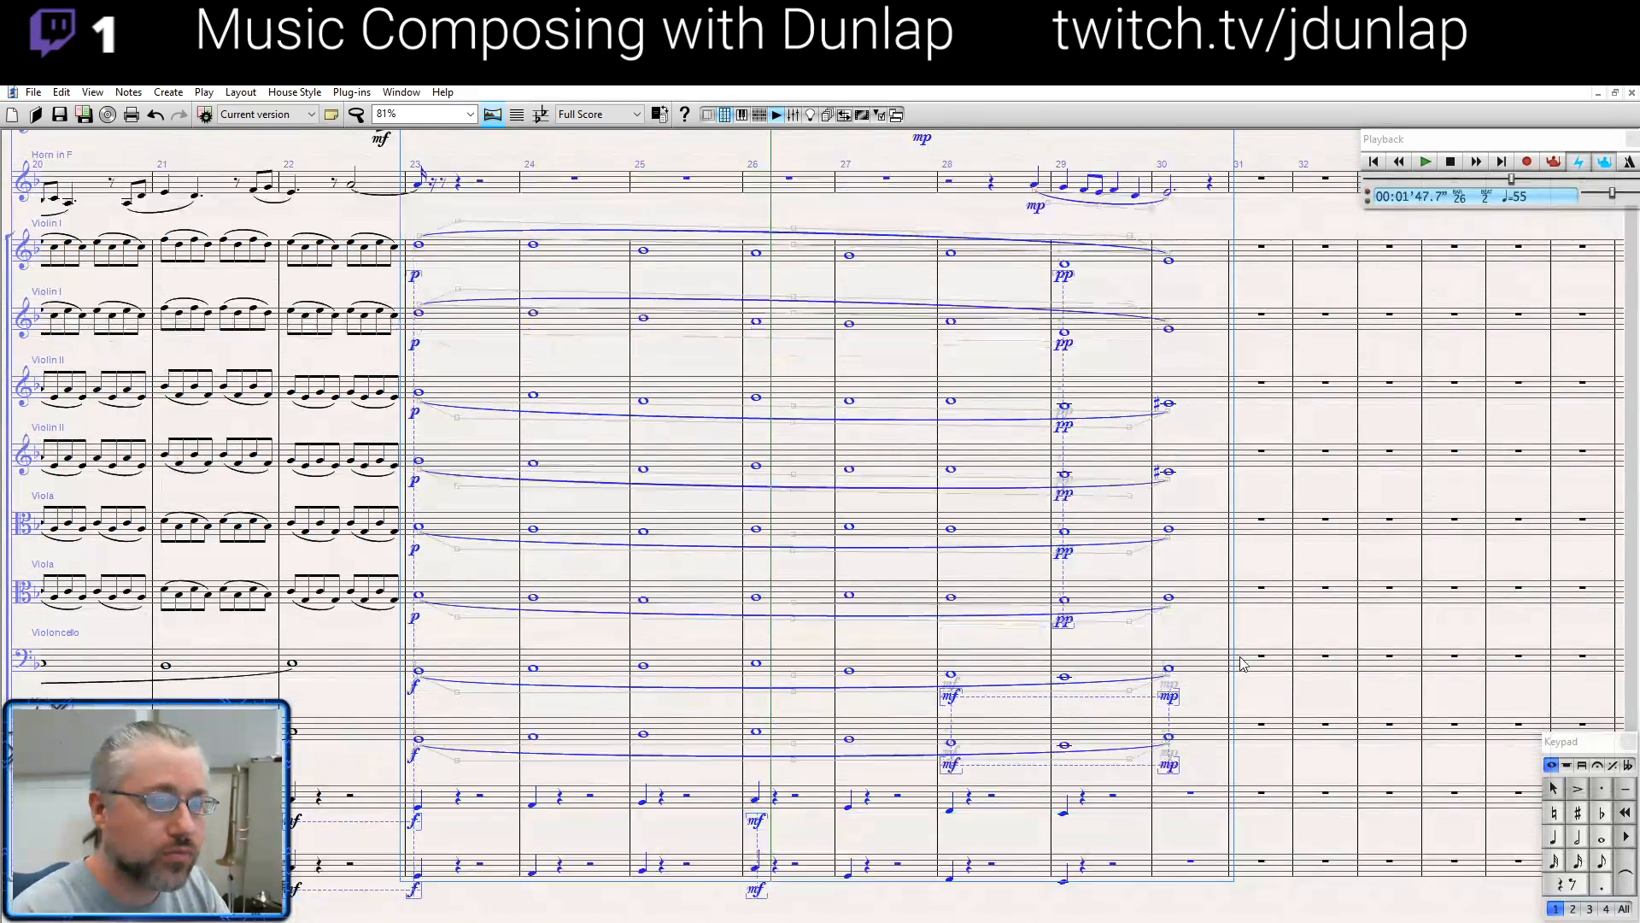
pyautogui.click(1251, 266)
pyautogui.hotkey('ctrl', 'v')
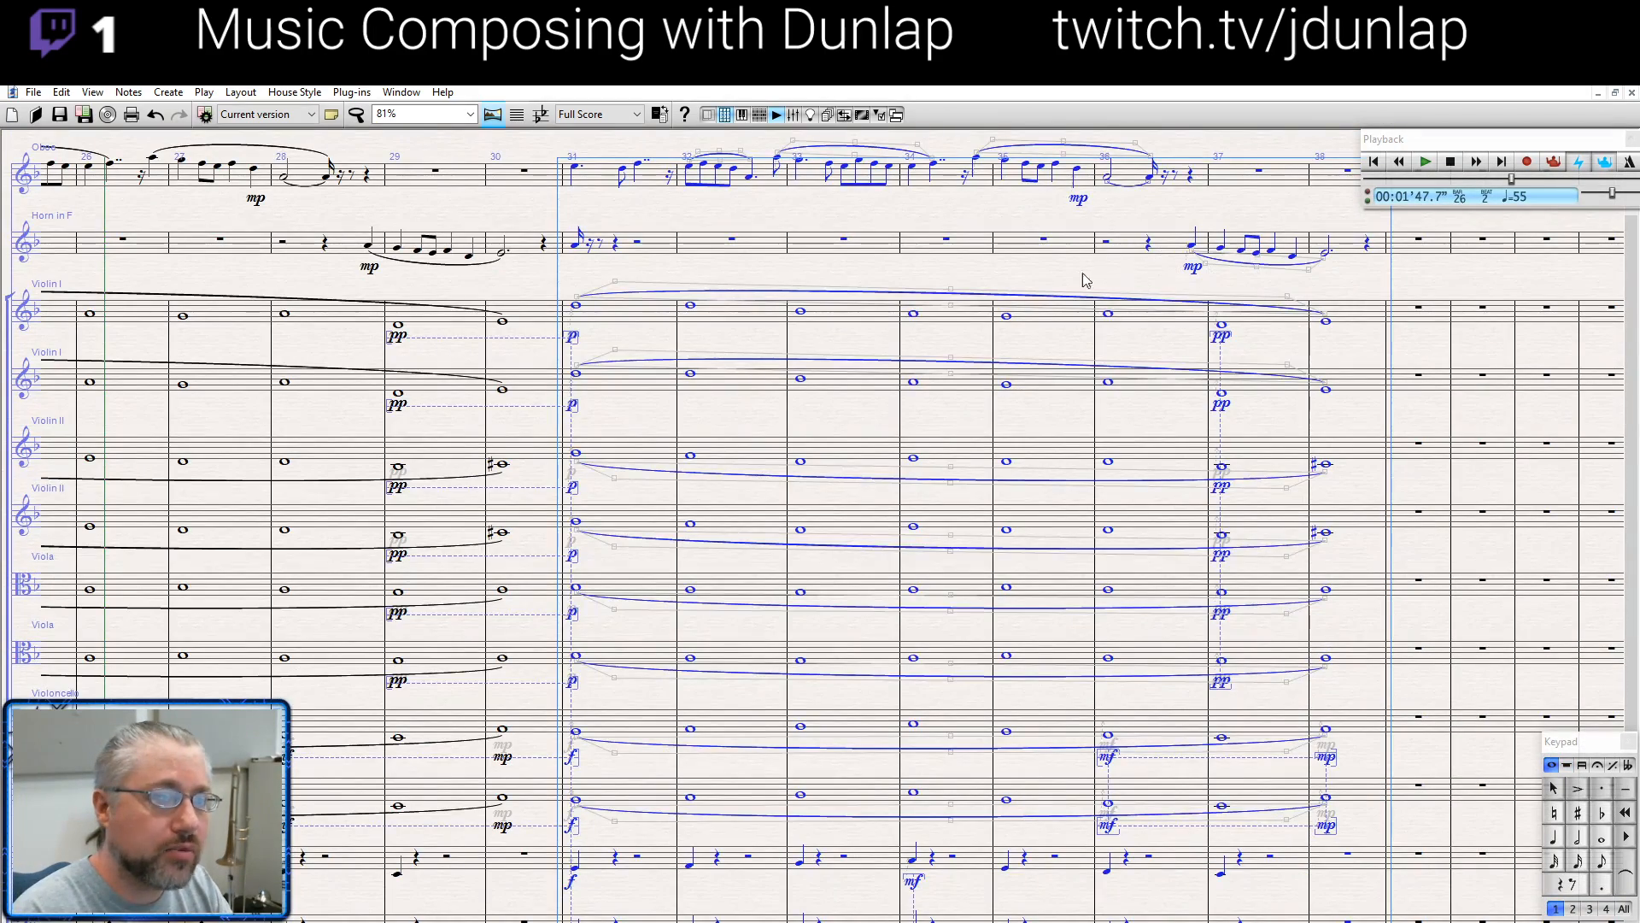
# Add a double barline between bars 16 and 17
pyautogui.moveTo(929, 282); pyautogui.dragTo(1423, 323)
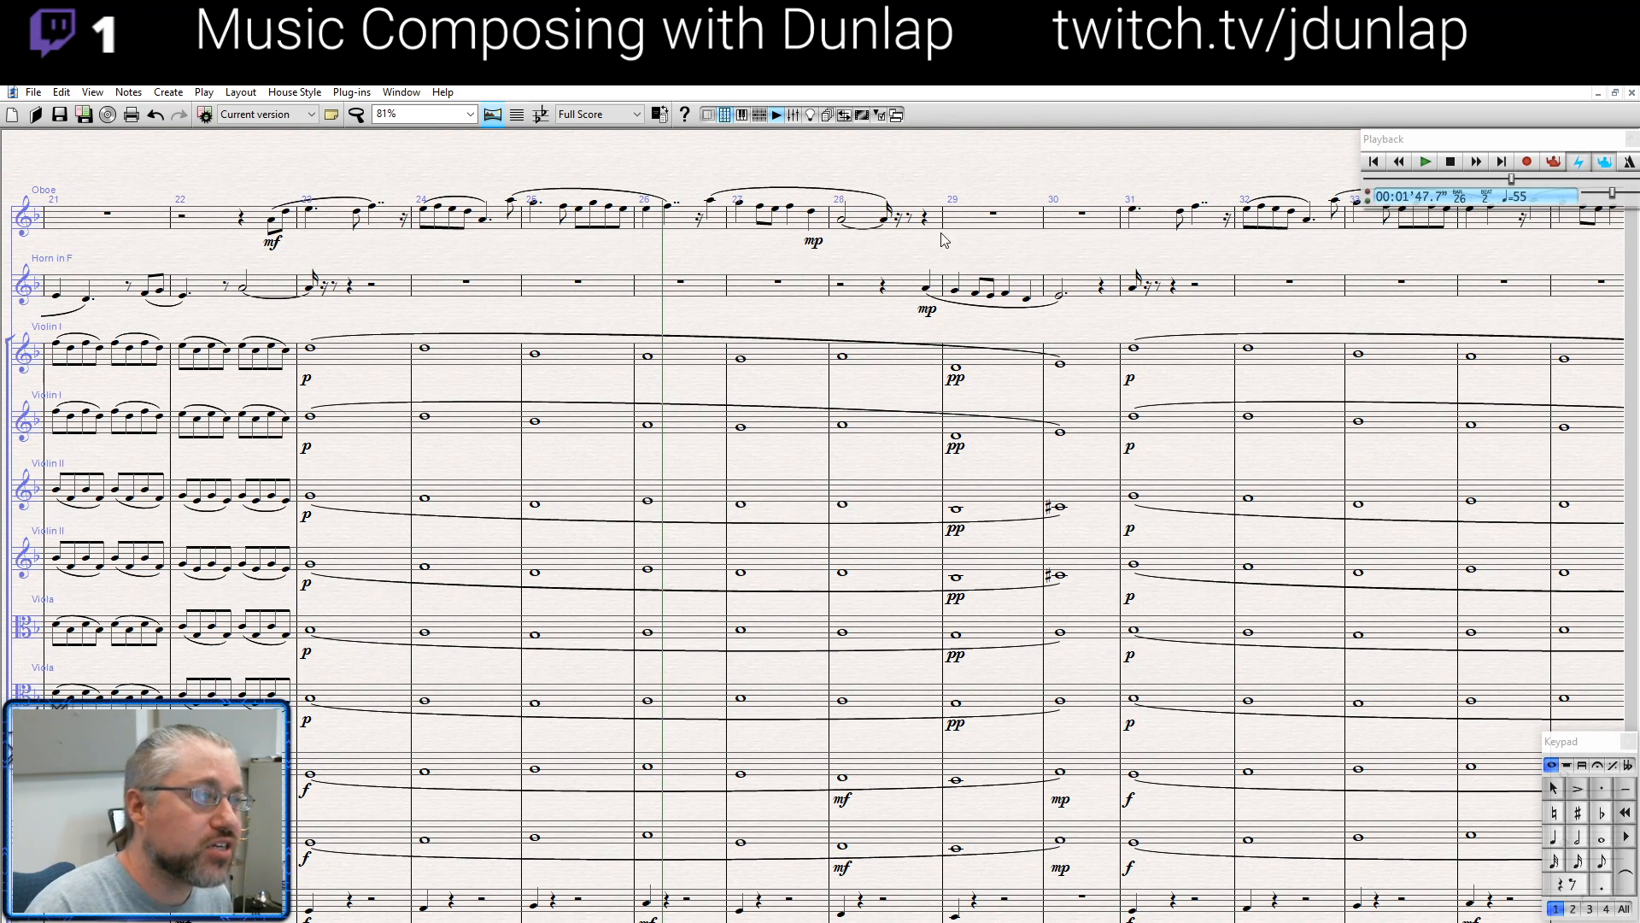
pyautogui.moveTo(286, 196); pyautogui.dragTo(577, 196)
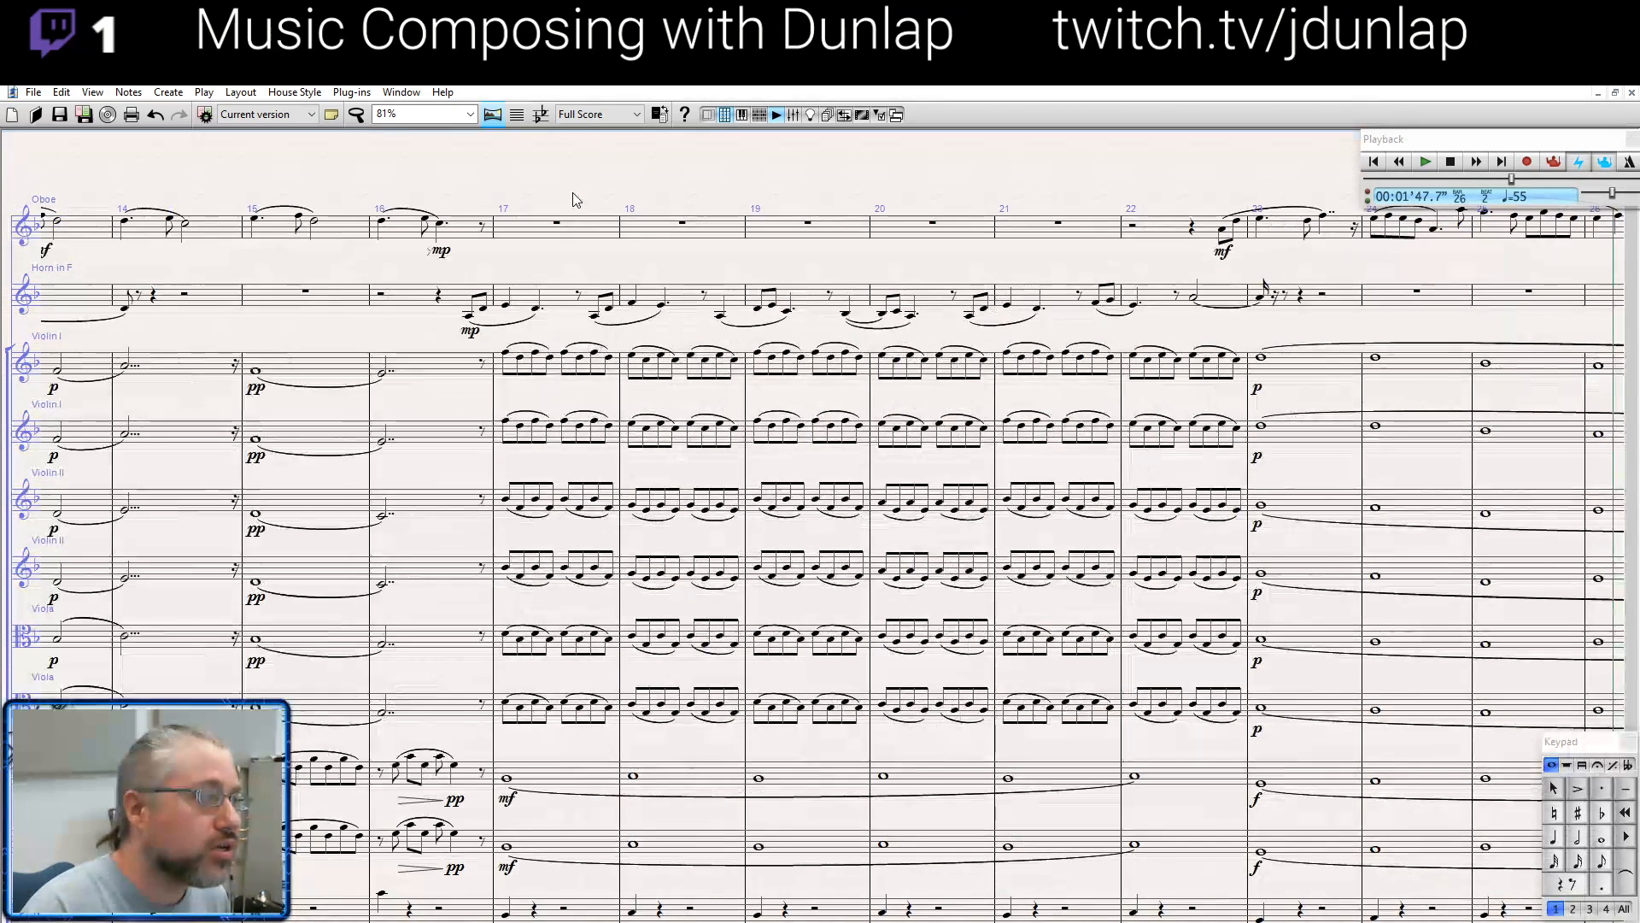
pyautogui.hotkey('ctrl', 'Home')
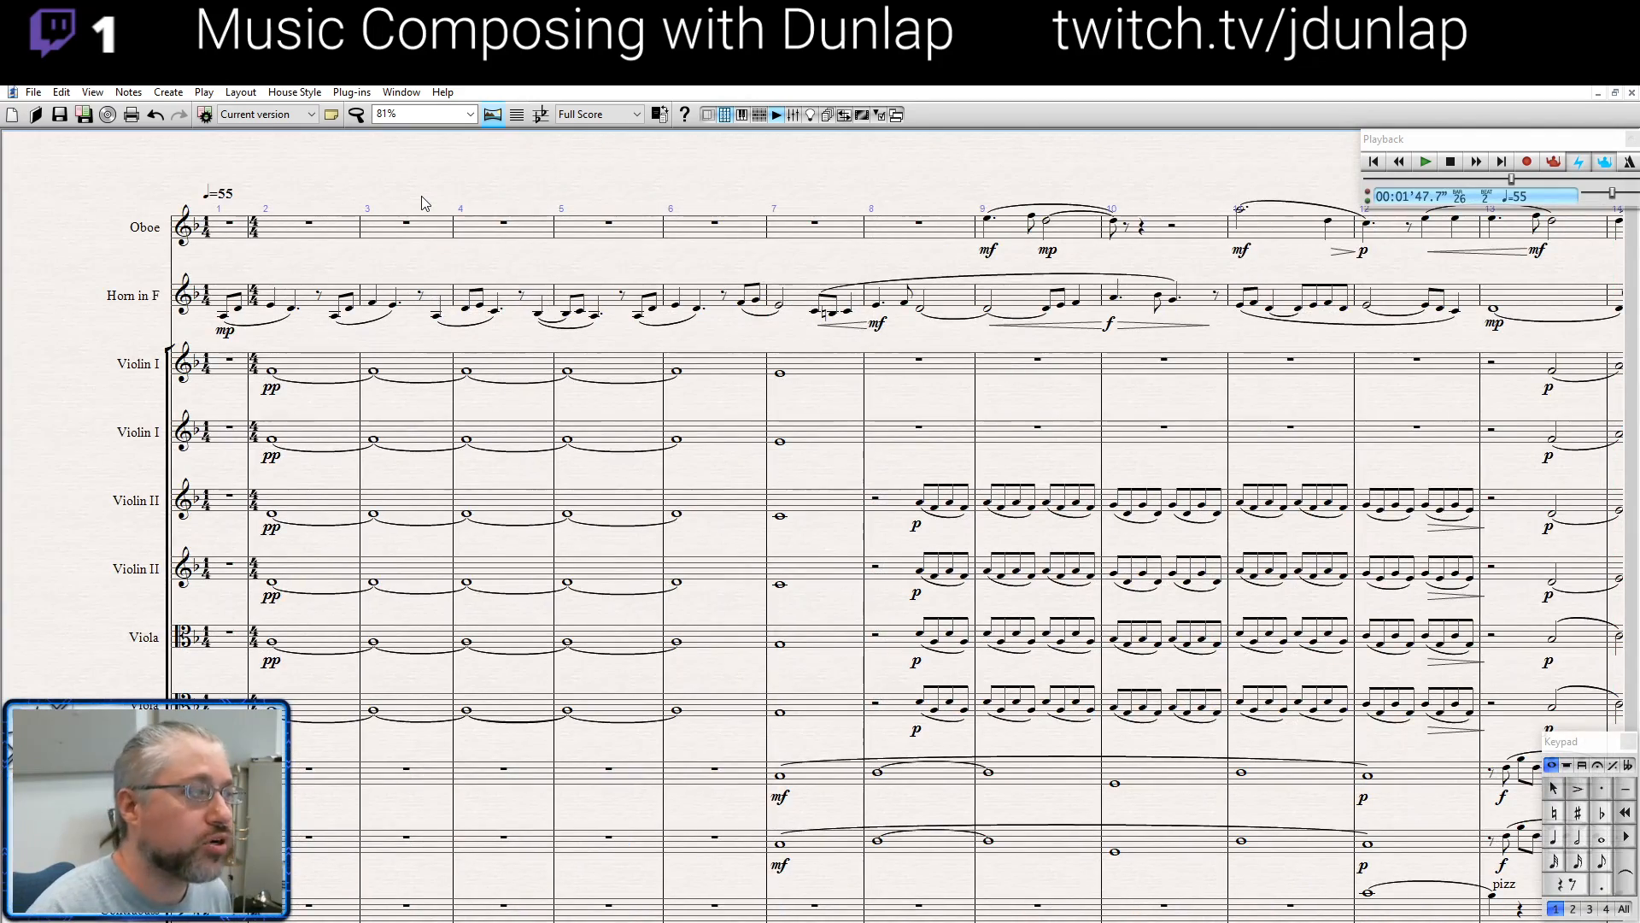
pyautogui.press('End')
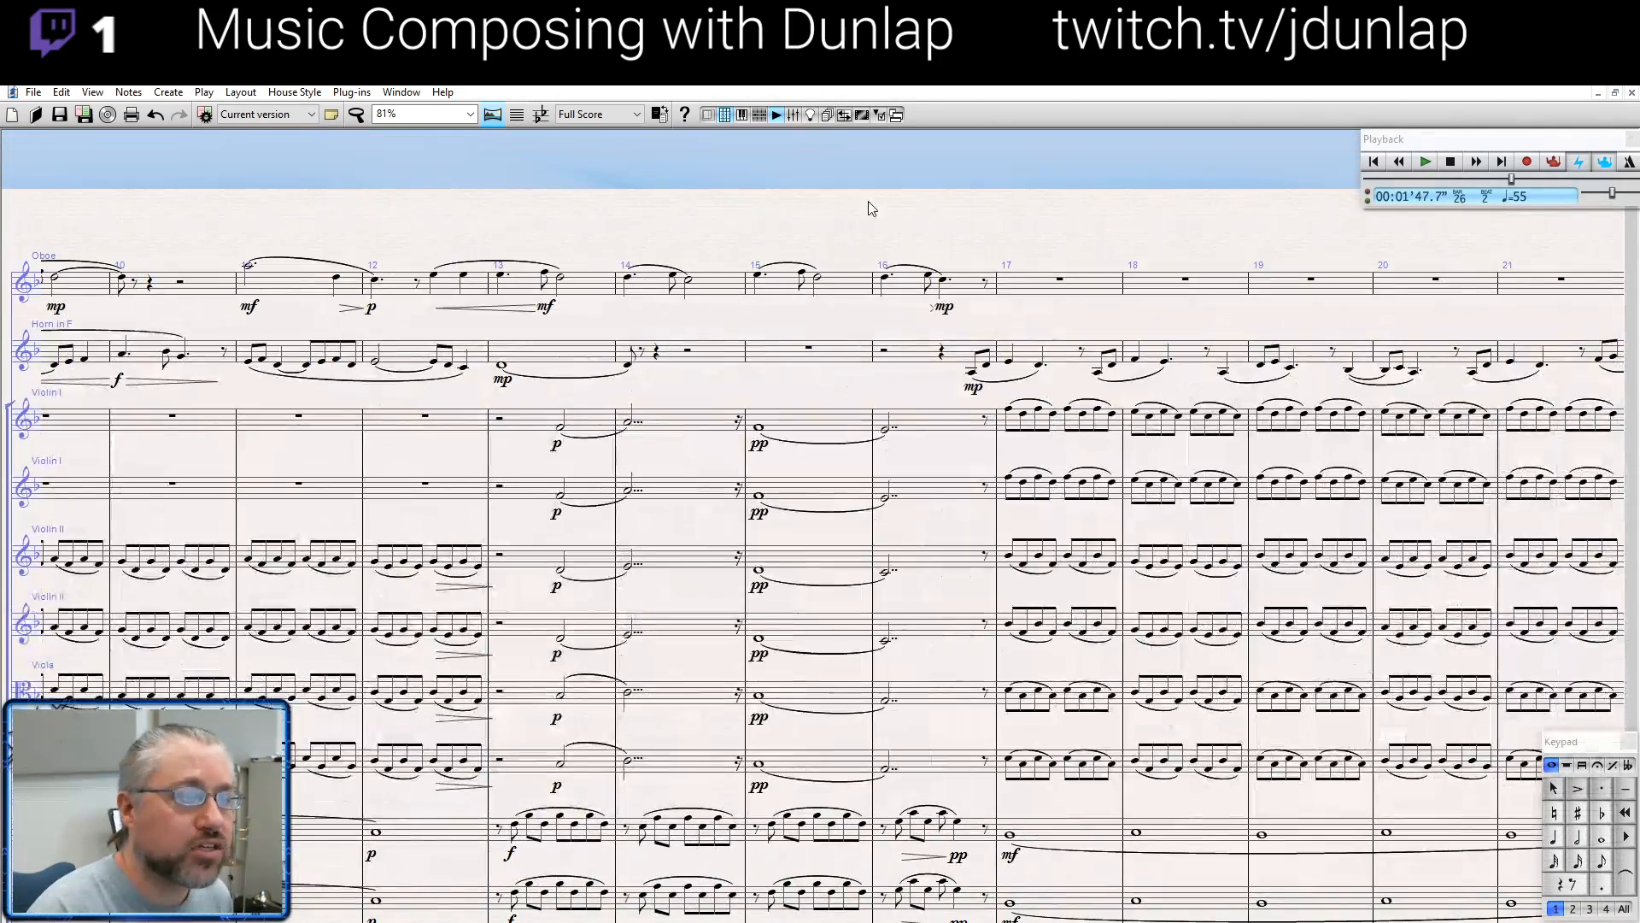
pyautogui.rightClick(952, 209)
pyautogui.moveTo(1008, 237)
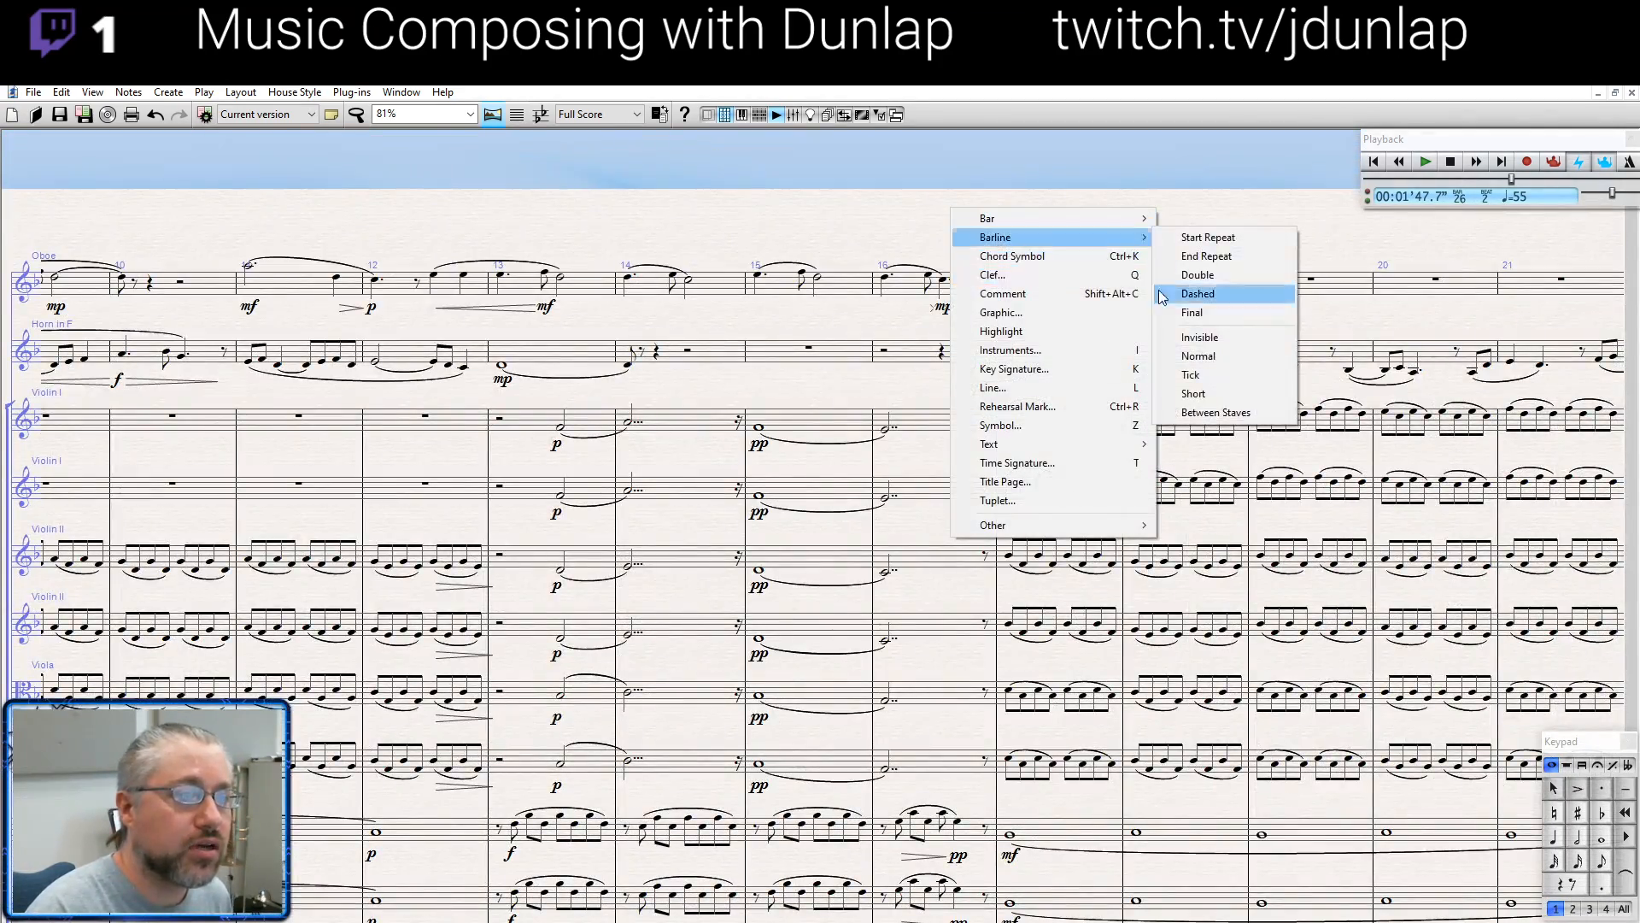
pyautogui.click(1185, 280)
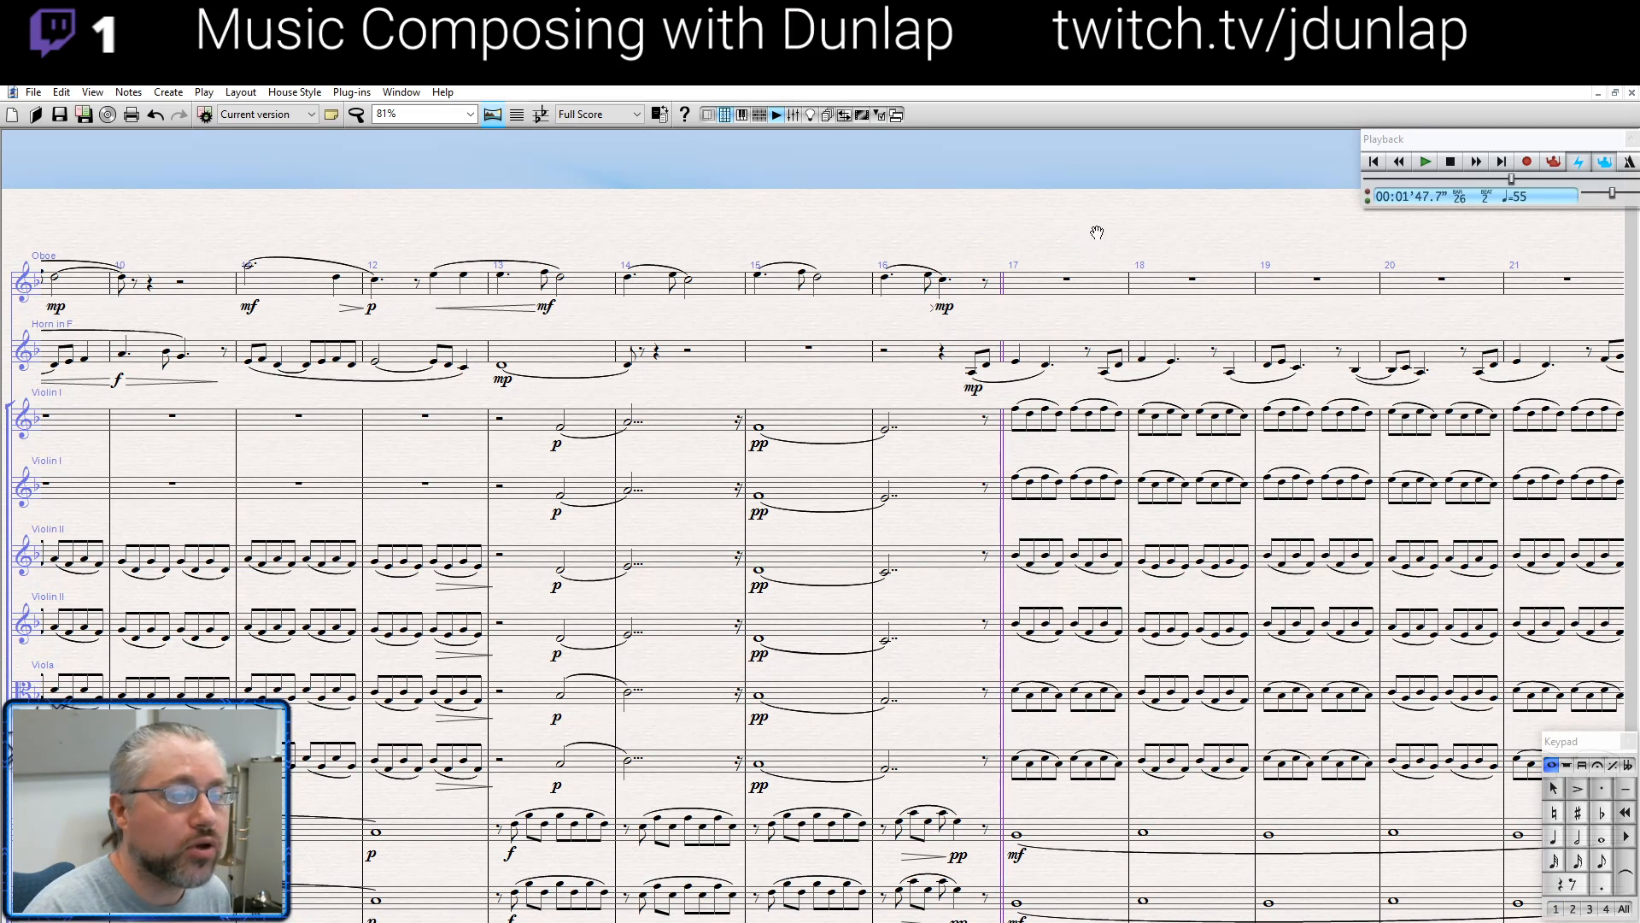
# Add a double barline between bars 22 and 23
pyautogui.moveTo(1187, 212); pyautogui.dragTo(575, 198)
pyautogui.moveTo(1106, 194); pyautogui.dragTo(1069, 194)
pyautogui.rightClick(1087, 197)
pyautogui.moveTo(1136, 222)
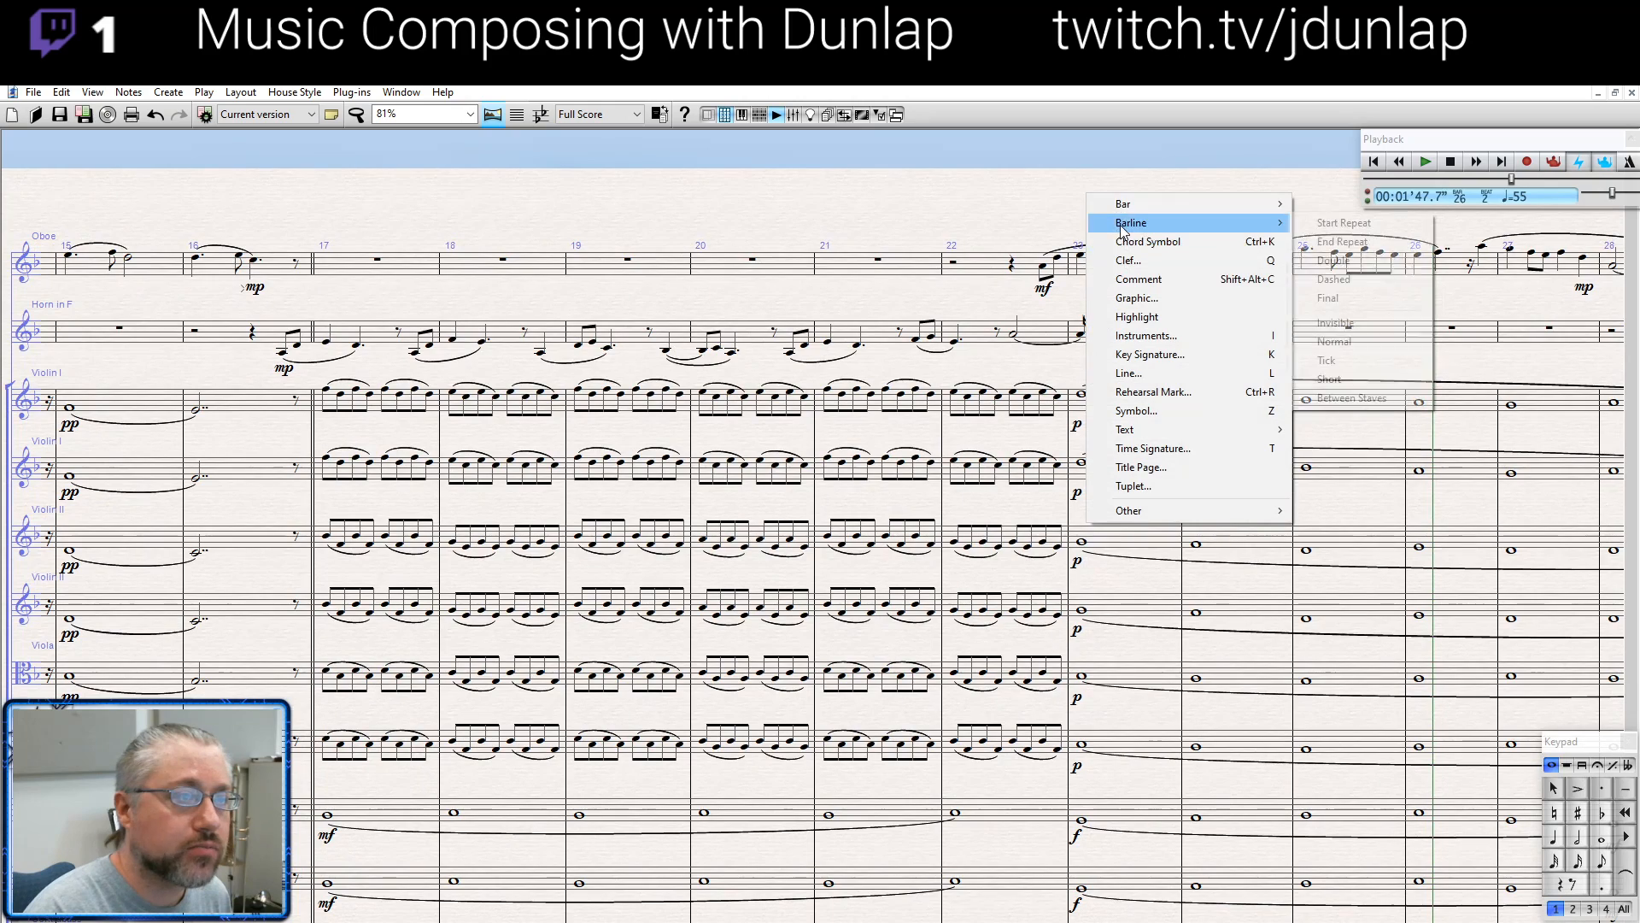
pyautogui.click(1301, 297)
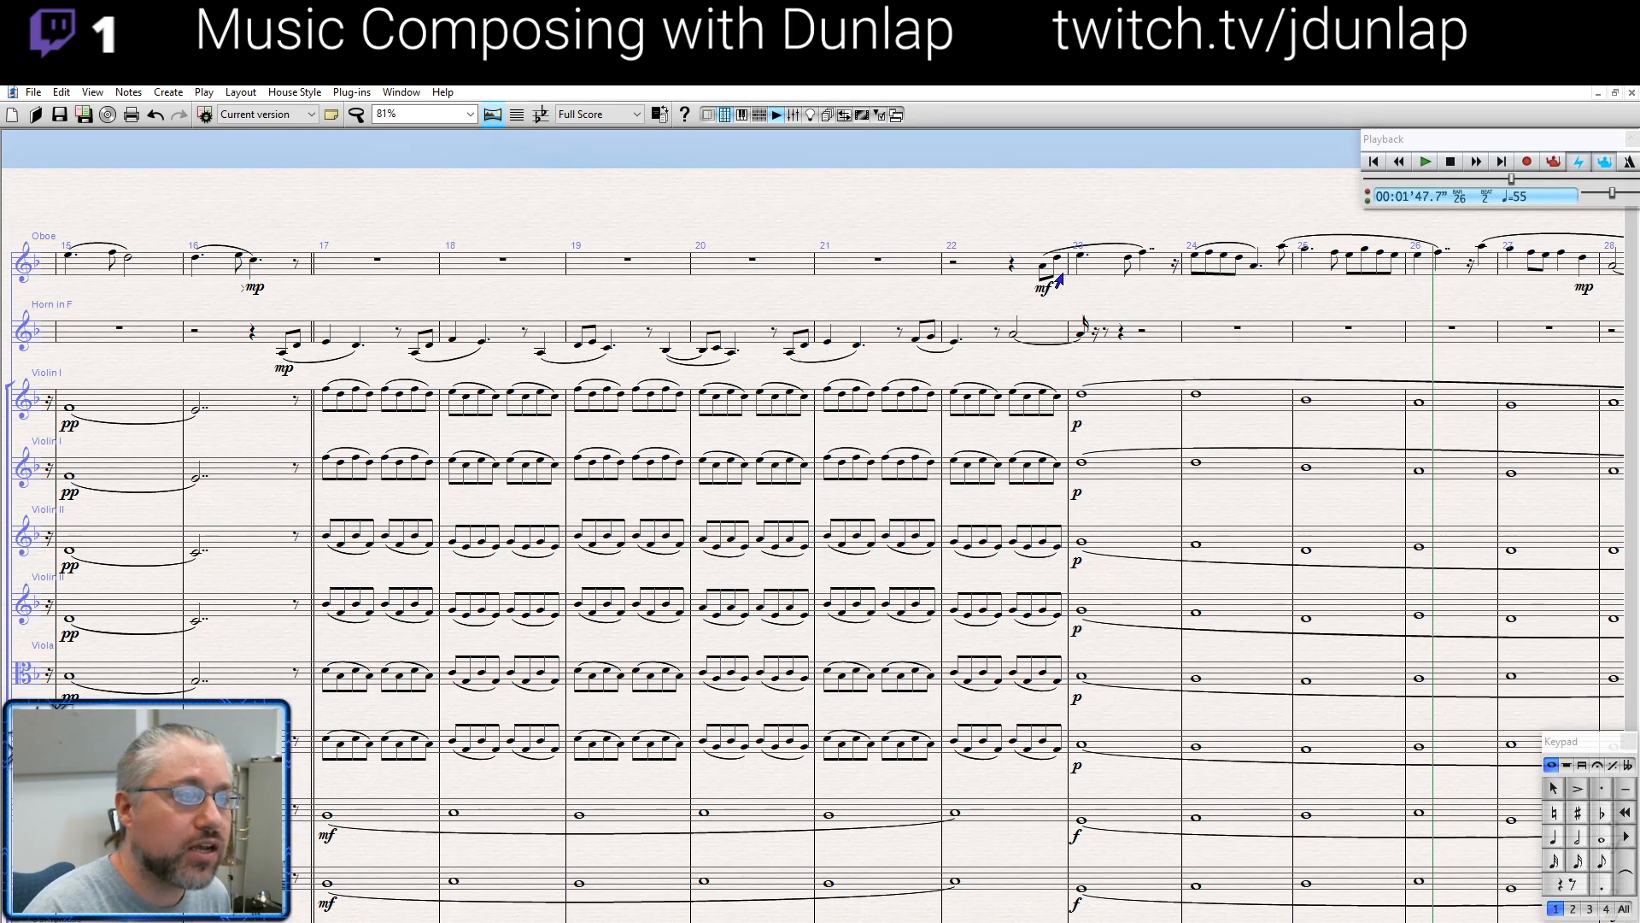
pyautogui.click(1084, 203)
# Copy the Oboe phrase from the bar 22 pickup through bar 24 and paste it as a pickup at the end of bar 26
pyautogui.moveTo(515, 249); pyautogui.dragTo(1245, 209)
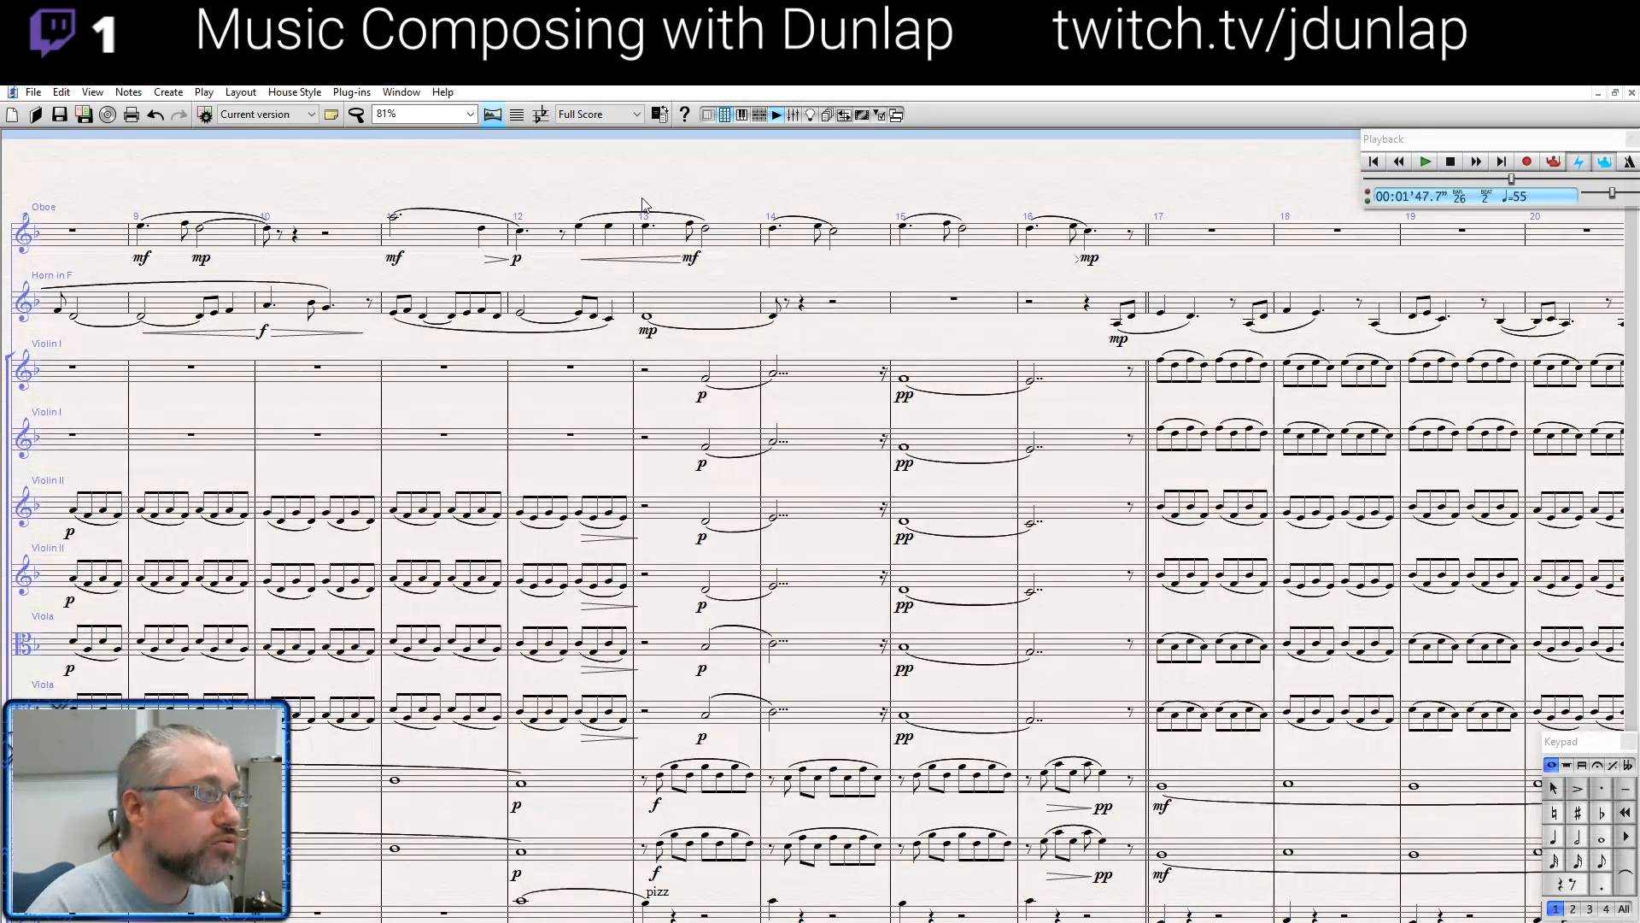
pyautogui.moveTo(647, 206); pyautogui.dragTo(434, 268)
pyautogui.moveTo(1153, 227); pyautogui.dragTo(479, 224)
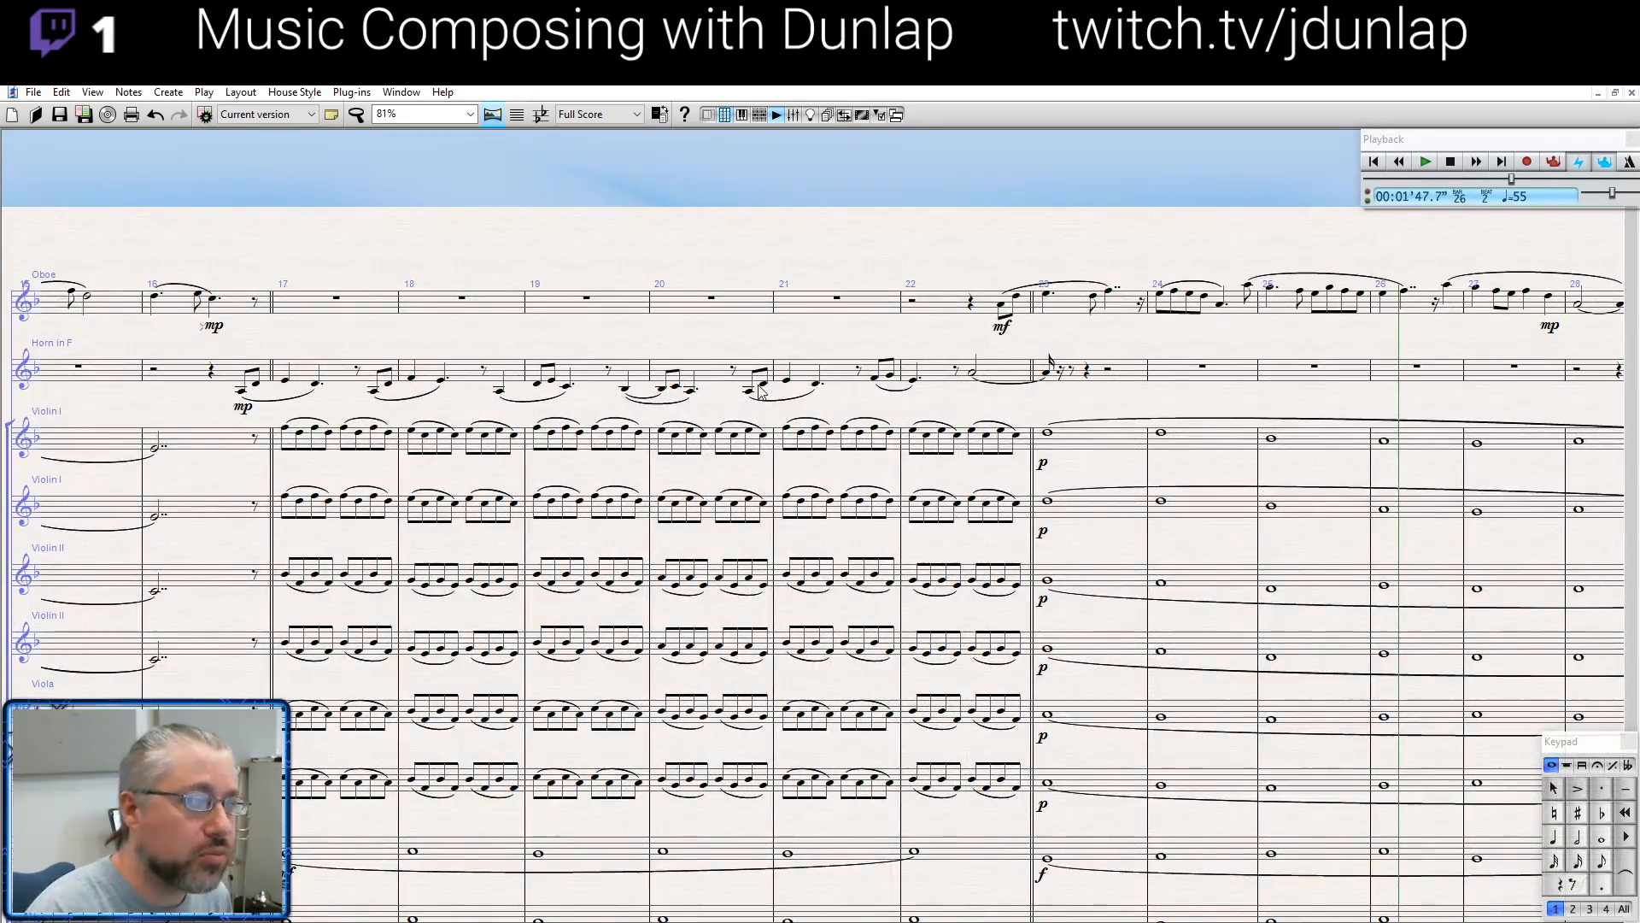
pyautogui.moveTo(1109, 228); pyautogui.dragTo(230, 194)
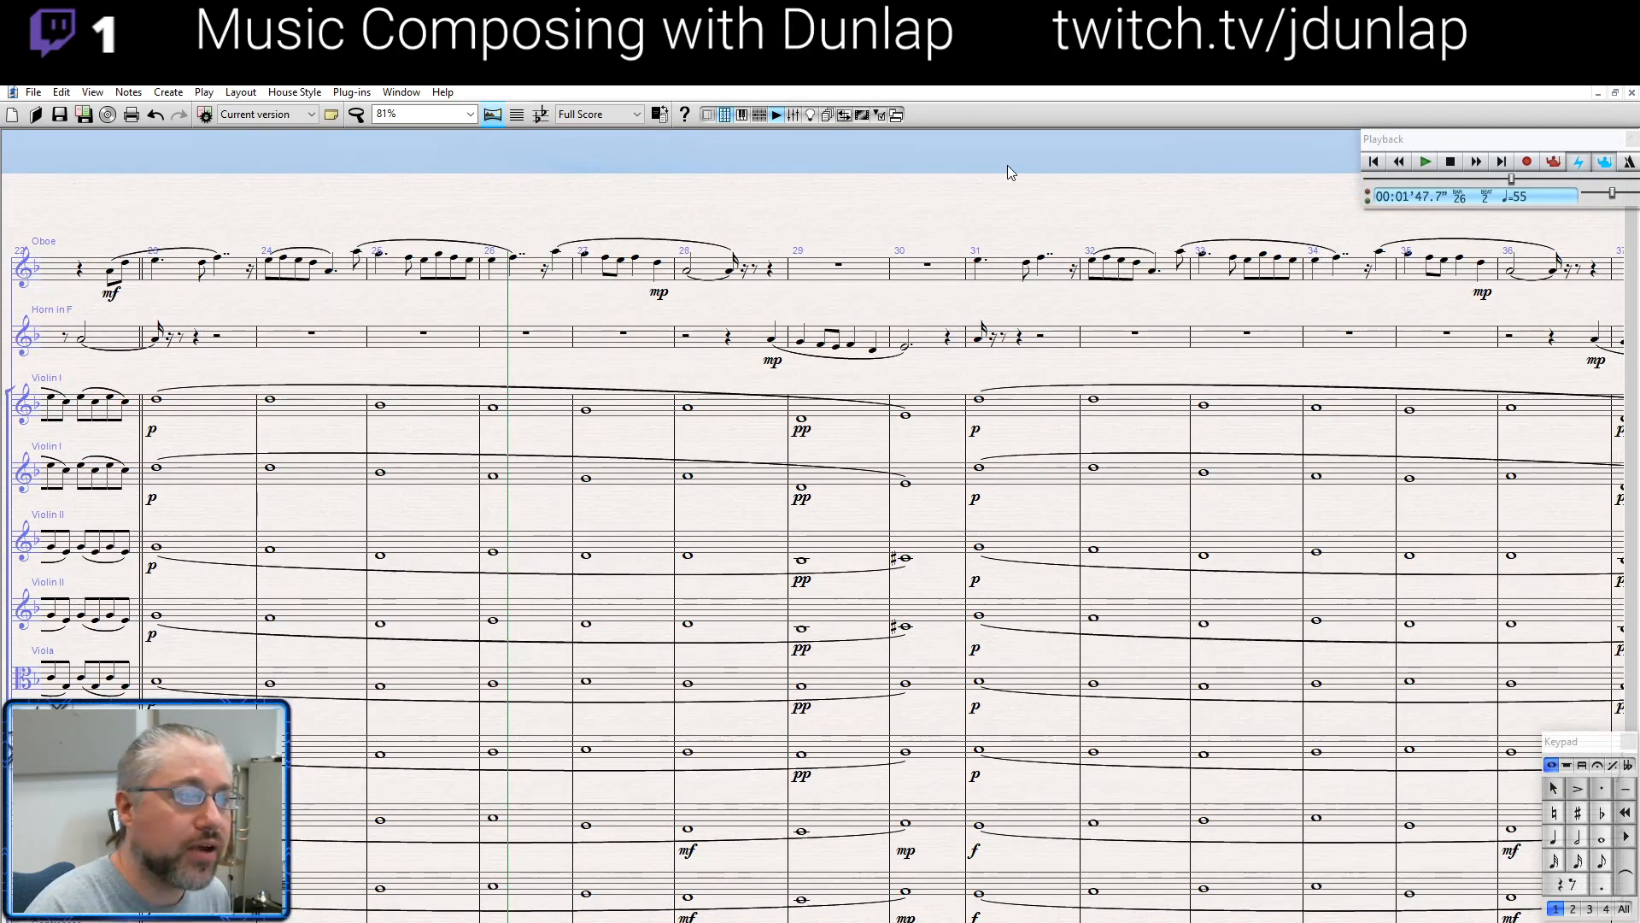
pyautogui.moveTo(1053, 194); pyautogui.dragTo(1007, 165)
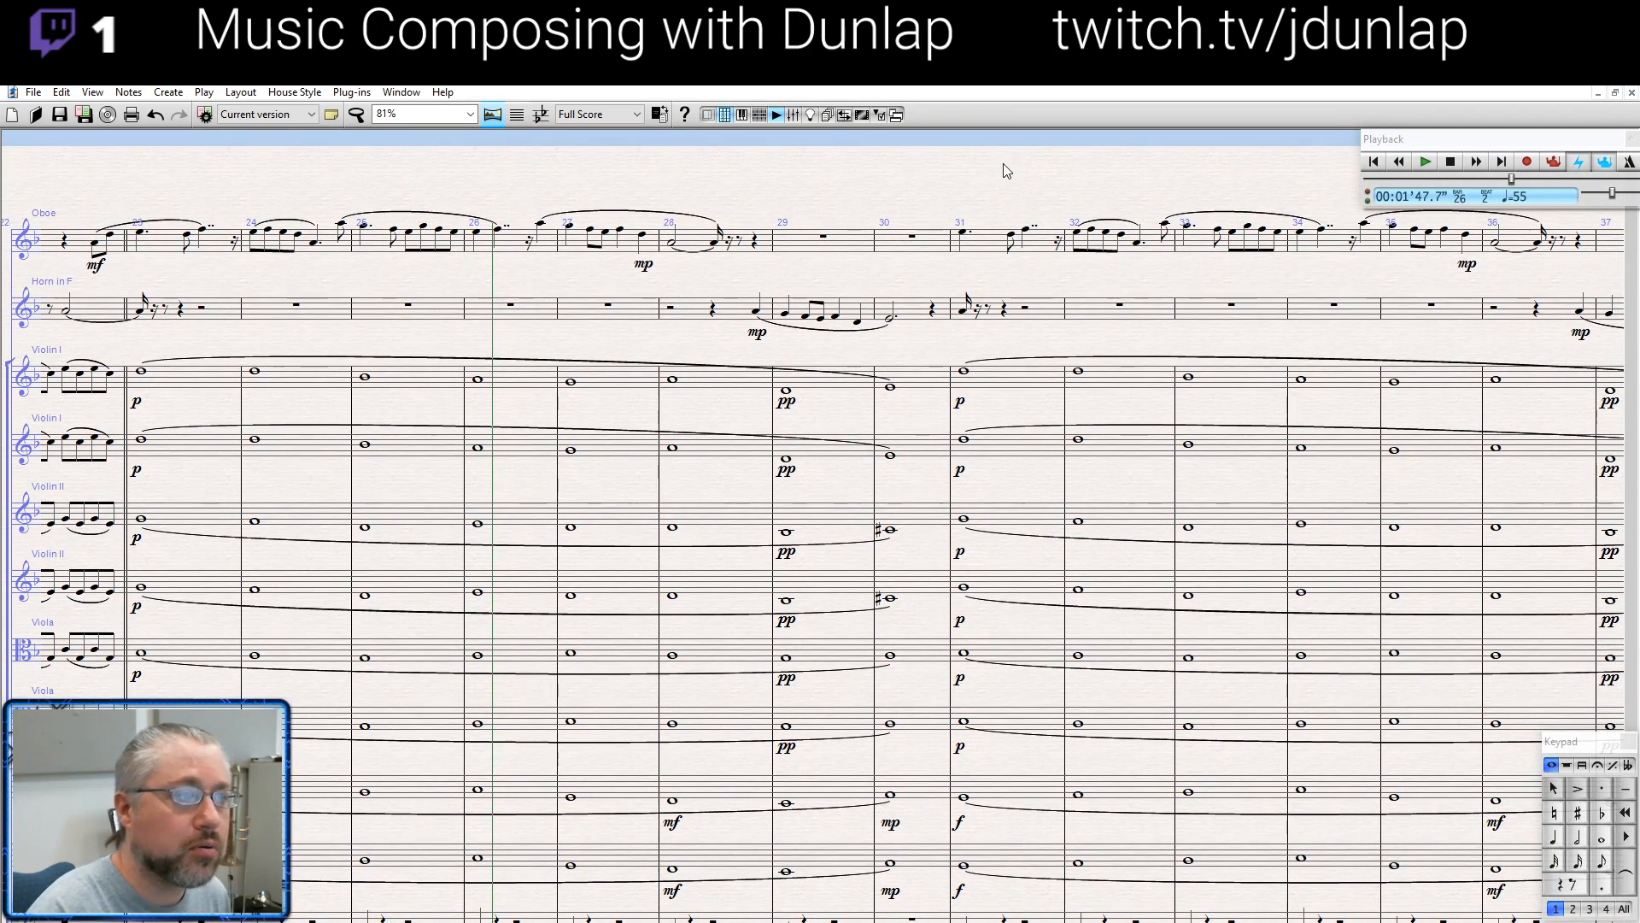
pyautogui.click(96, 245)
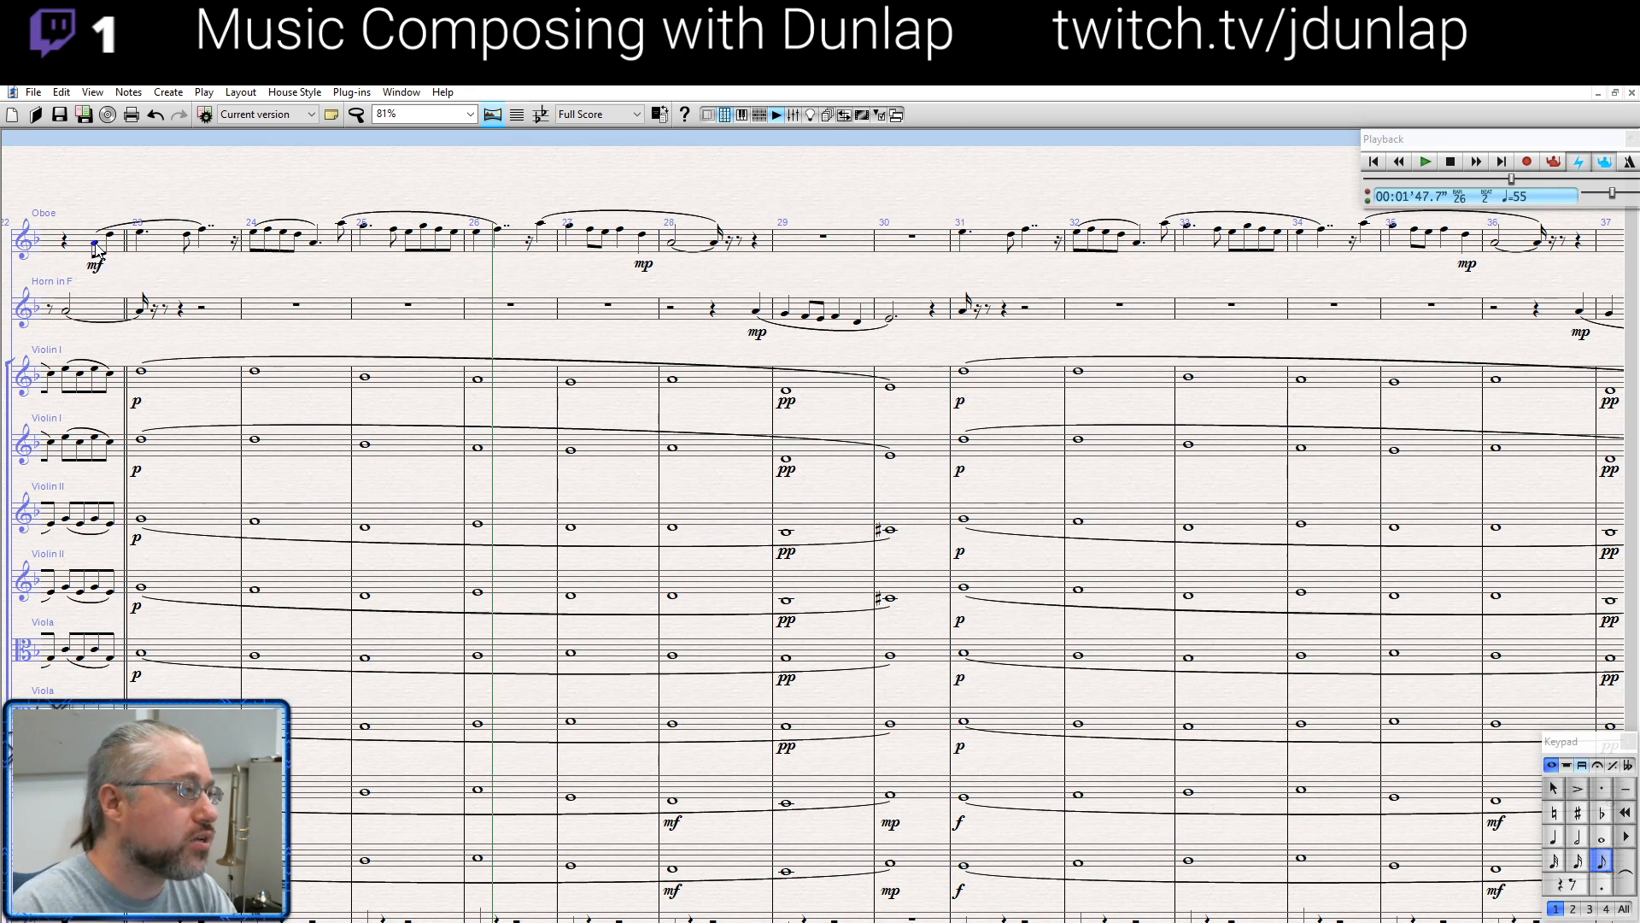
pyautogui.keyDown('shift'); pyautogui.click(315, 243); pyautogui.keyUp('shift')
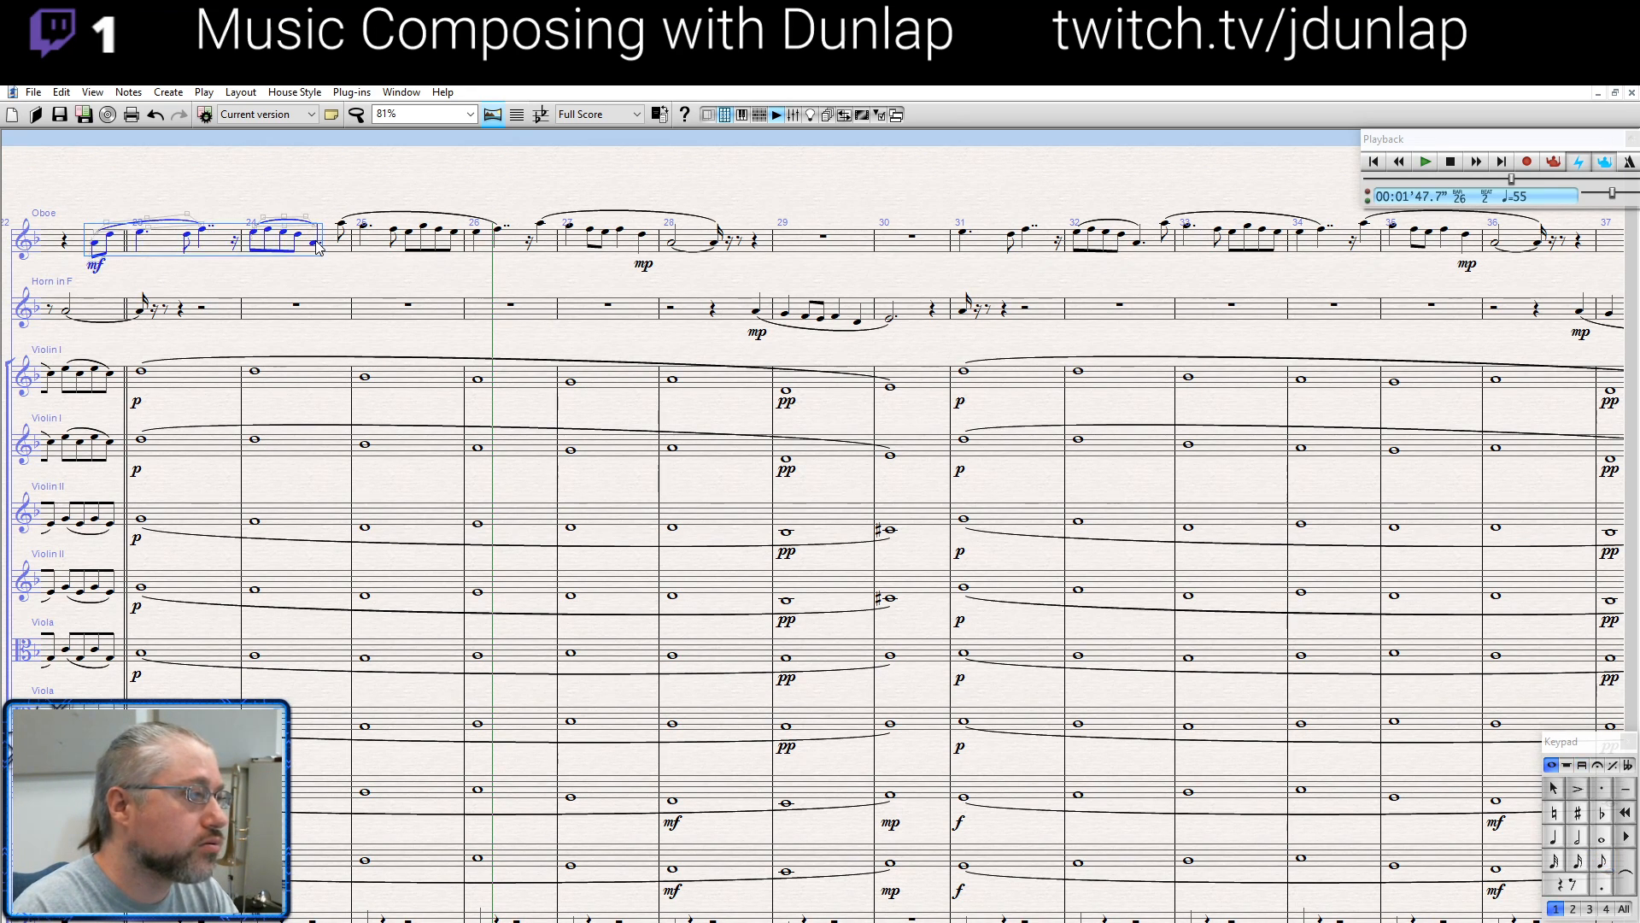
pyautogui.keyDown('alt'); pyautogui.click(540, 223); pyautogui.keyUp('alt')
# Delete the Horn in F music in bars 28 to 31 and clear the selection
pyautogui.click(696, 309)
pyautogui.keyDown('shift'); pyautogui.click(1059, 307); pyautogui.keyUp('shift')
pyautogui.press('Delete')
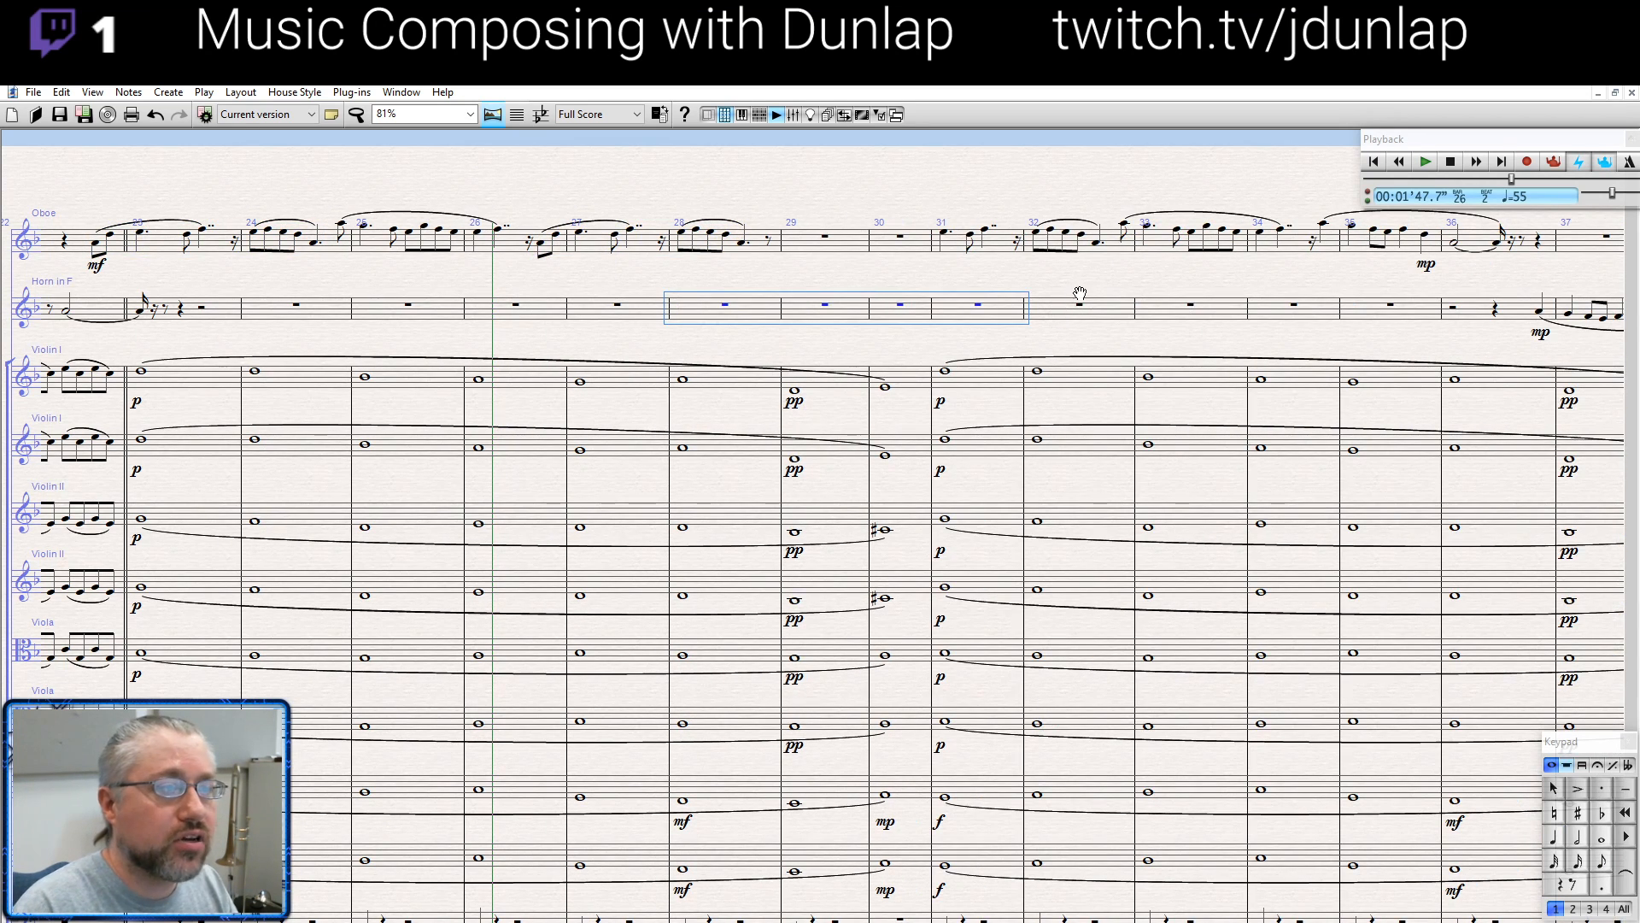
pyautogui.press('Escape')
# Show the Mixer and lower the master volume to about the middle of its range
pyautogui.moveTo(932, 216); pyautogui.dragTo(793, 296)
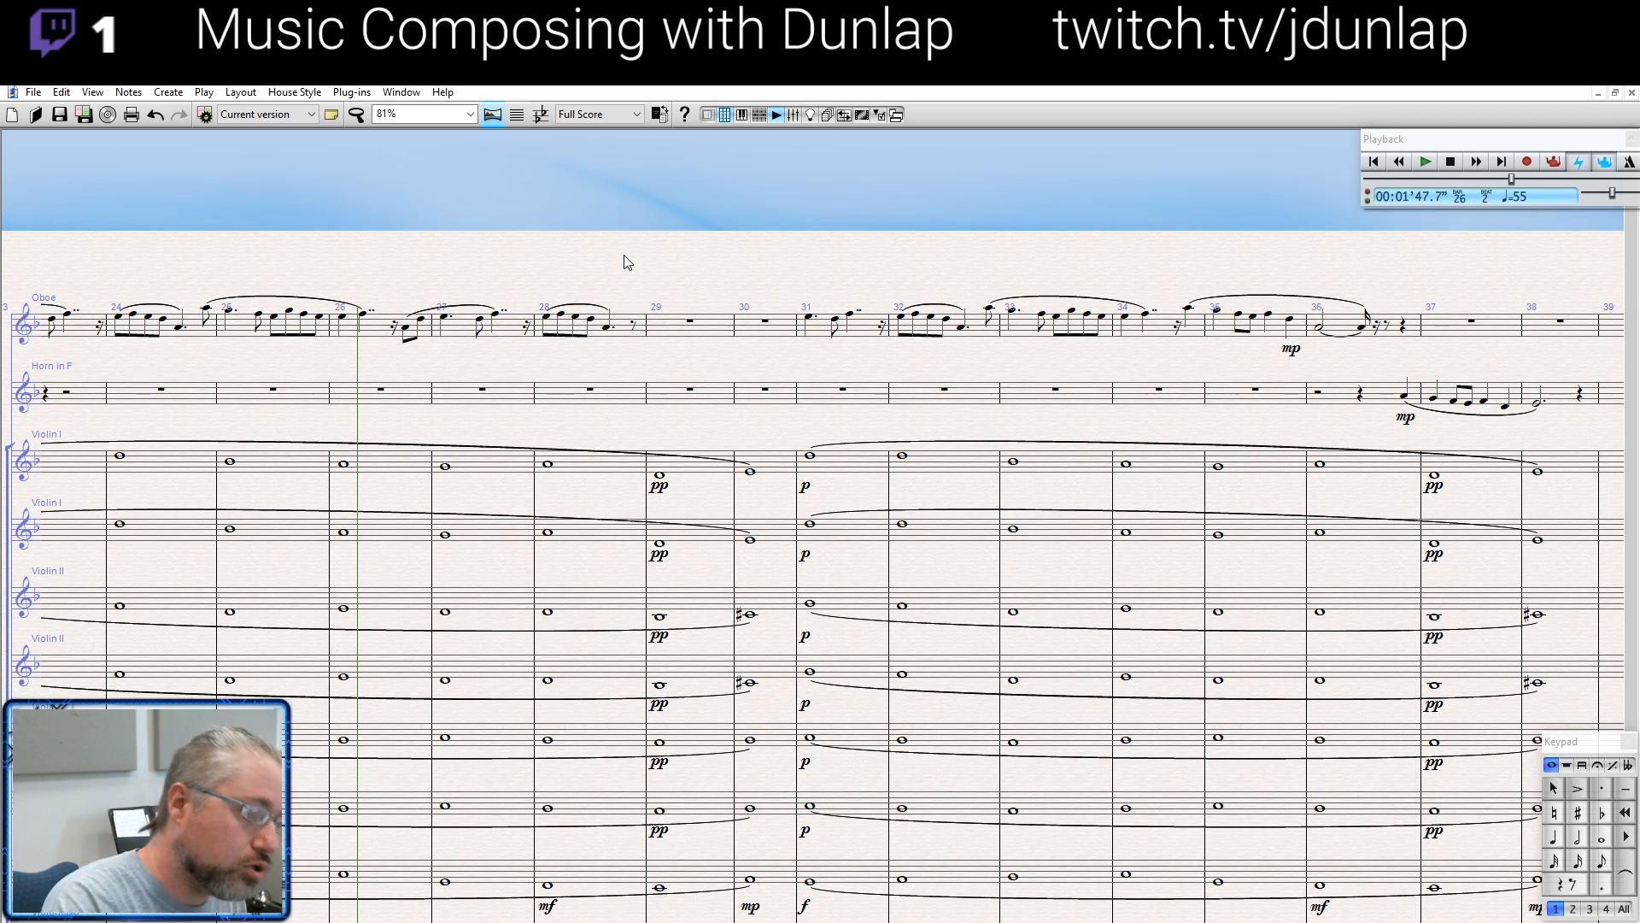
pyautogui.press('m')
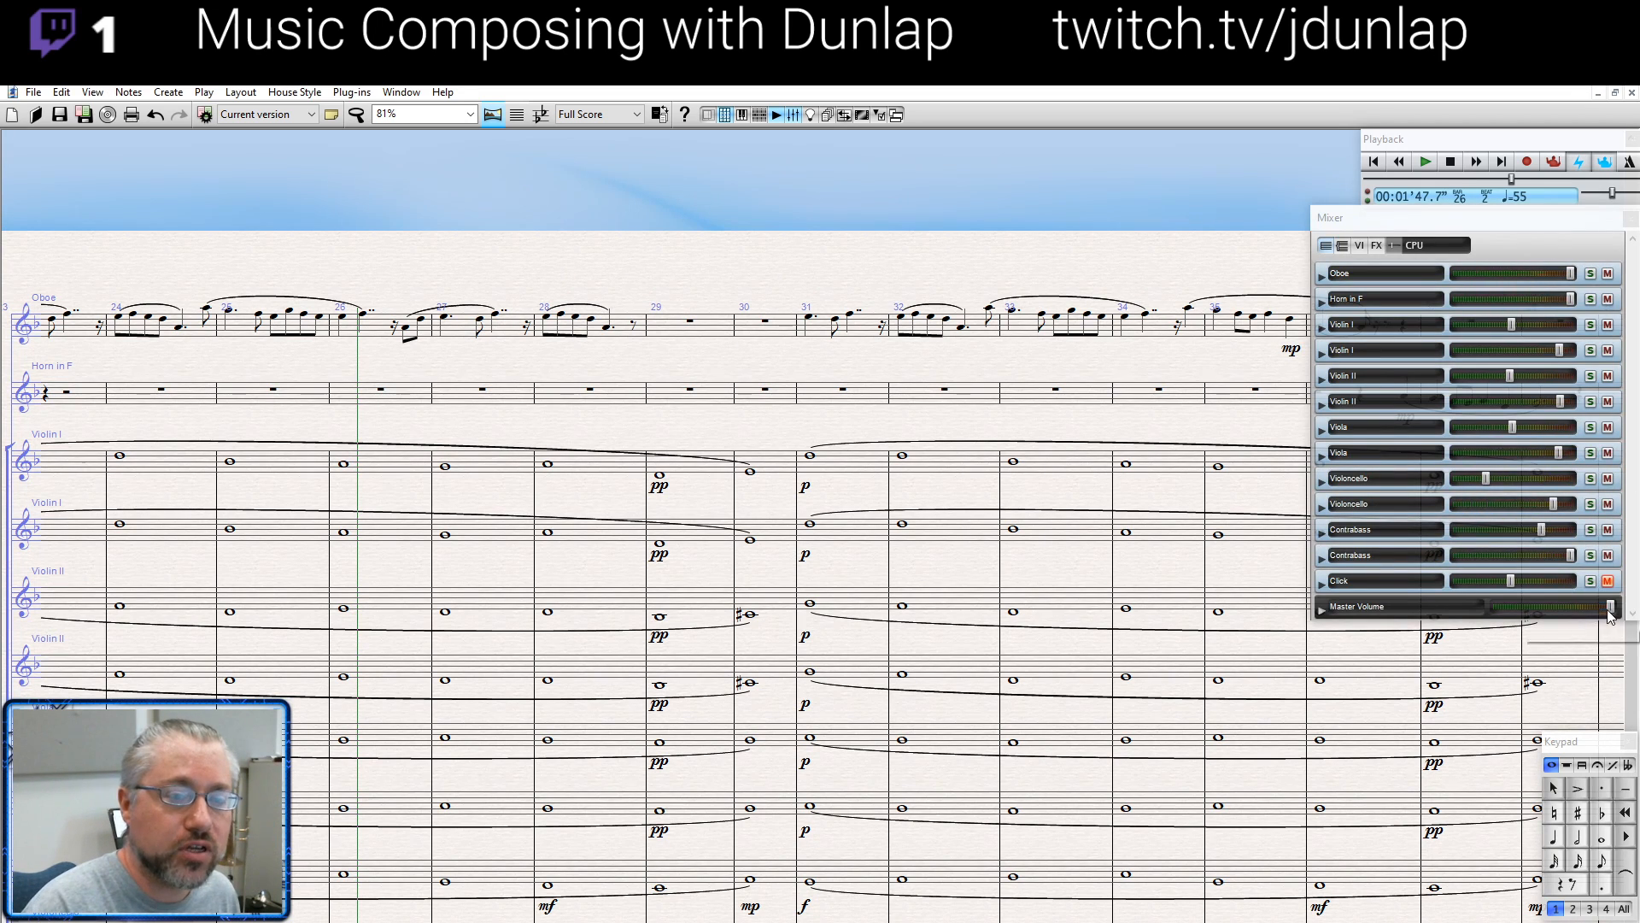
pyautogui.moveTo(1611, 607); pyautogui.dragTo(1427, 612)
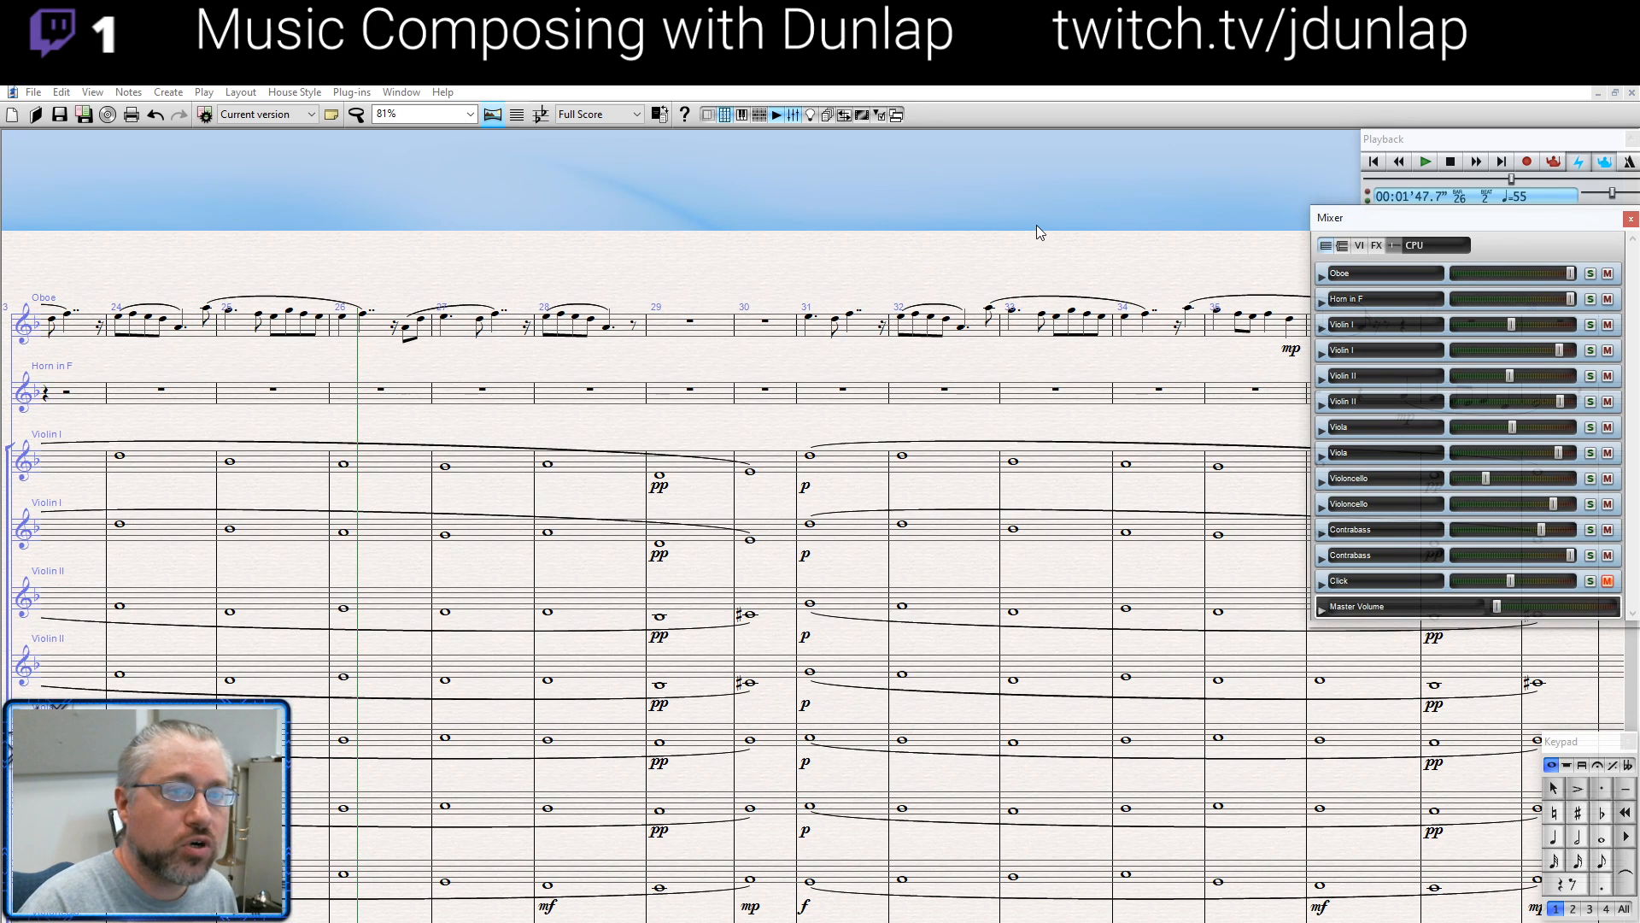
# Delete the pp dynamics in bar 29 from all Violin I, Violin II and Viola staves
pyautogui.moveTo(1029, 223); pyautogui.dragTo(1073, 130)
pyautogui.click(730, 395)
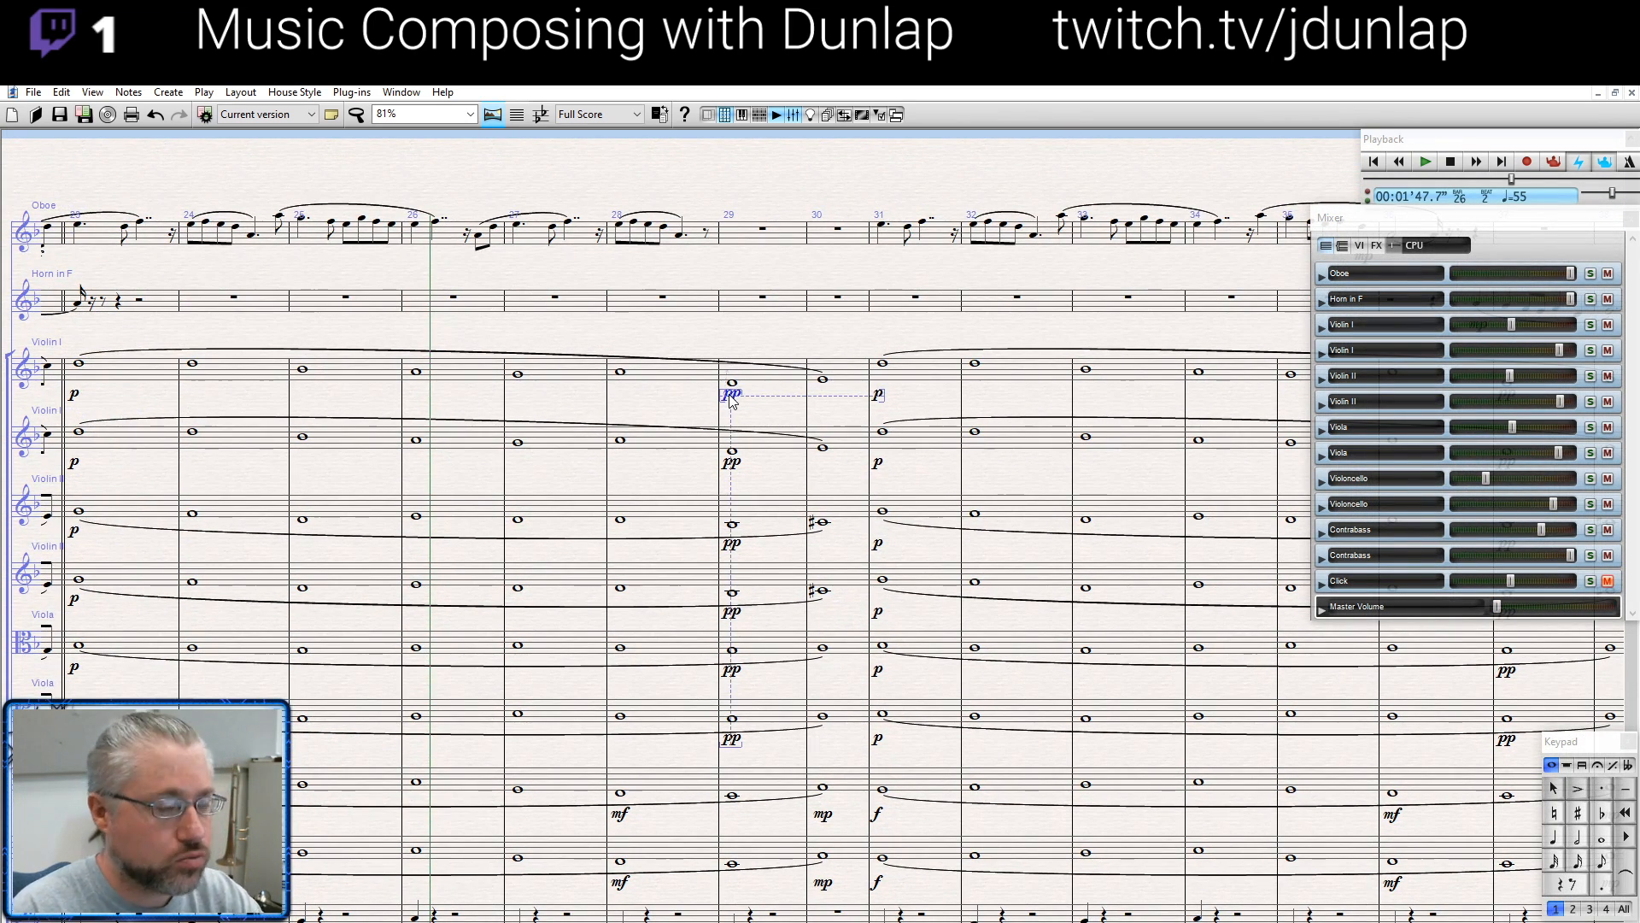
pyautogui.press('Delete')
pyautogui.click(732, 463)
pyautogui.press('Delete')
pyautogui.click(733, 544)
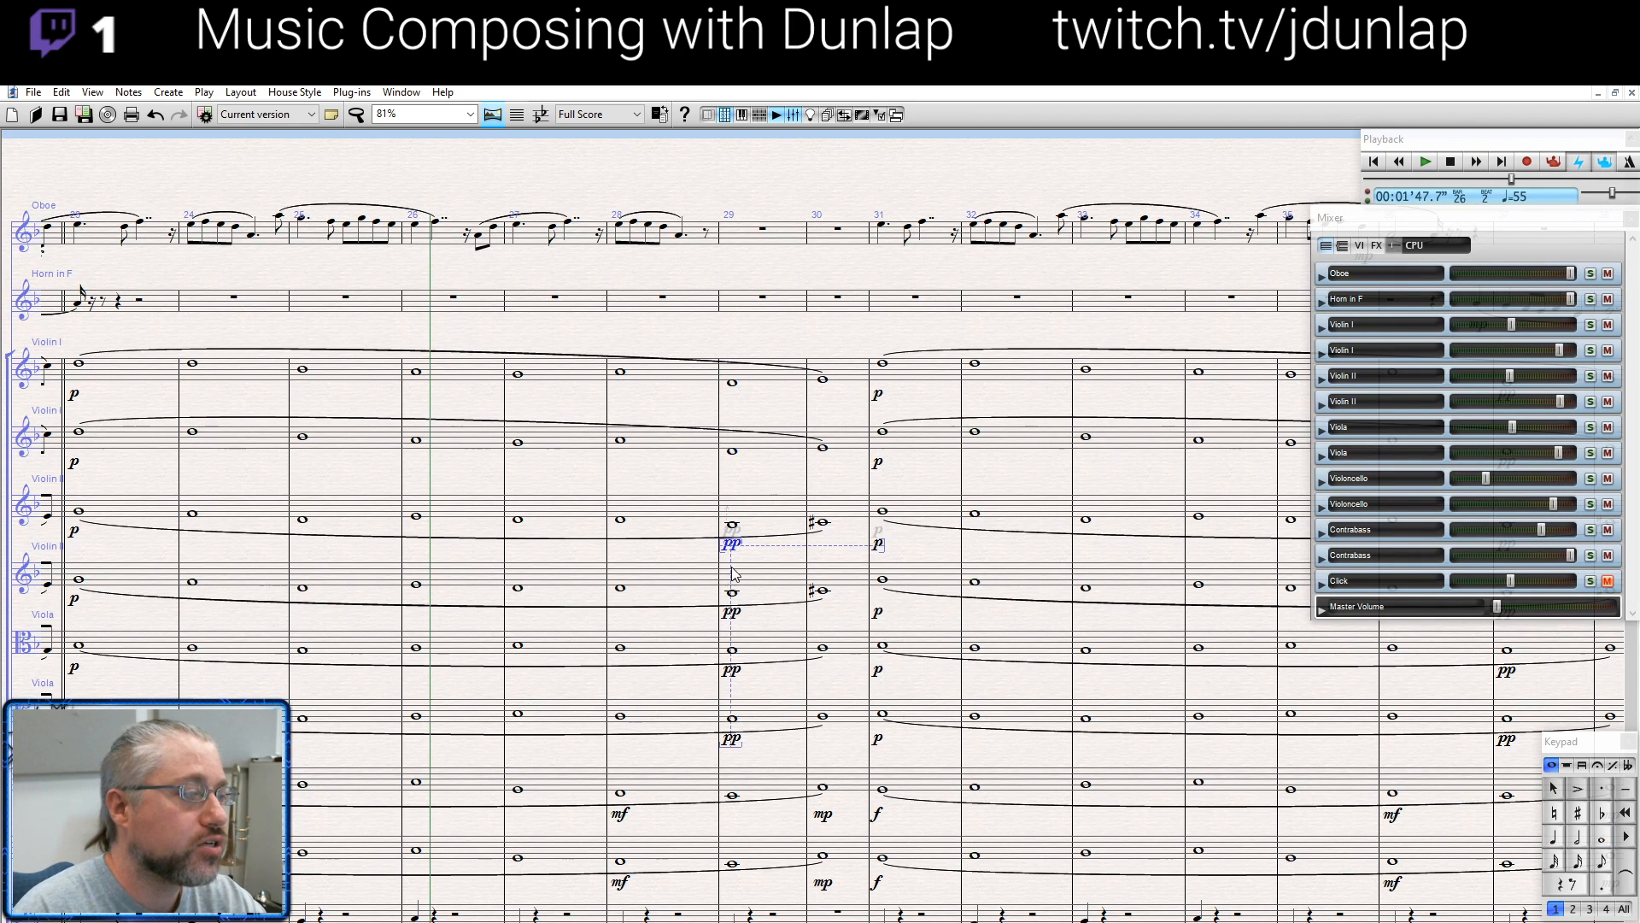
pyautogui.press('Delete')
pyautogui.click(733, 612)
pyautogui.press('Delete')
pyautogui.click(734, 671)
pyautogui.press('Delete')
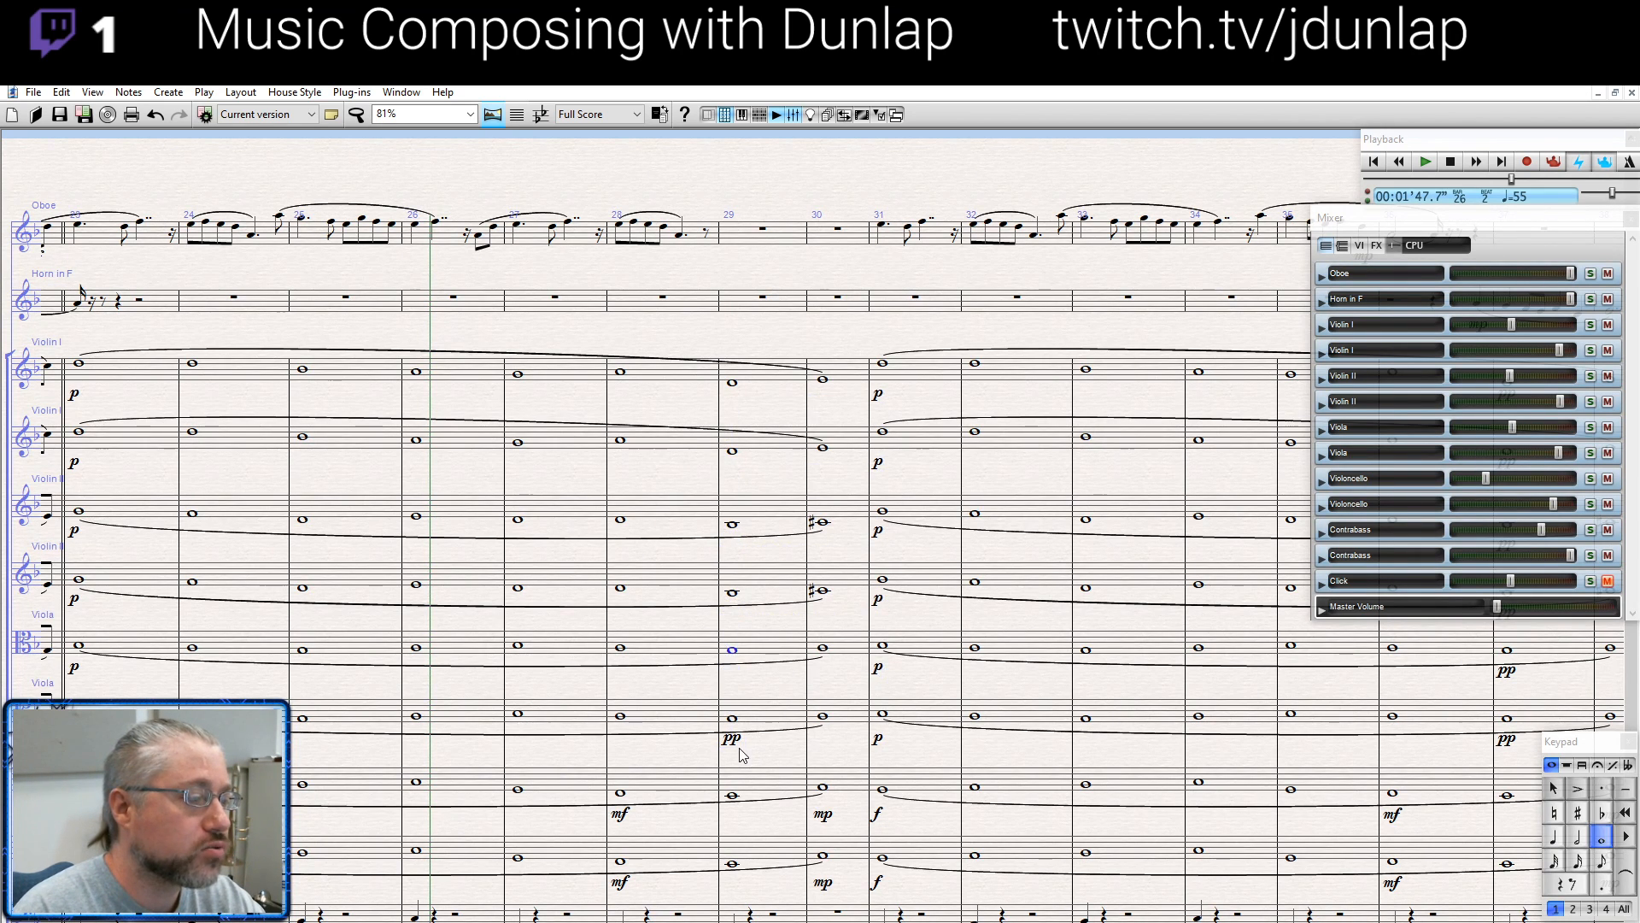
pyautogui.click(733, 739)
pyautogui.press('Delete')
# Examine the Oboe phrases in bars 22 to 28 and the Horn entry at the end of bar 30
pyautogui.moveTo(747, 756); pyautogui.dragTo(801, 615)
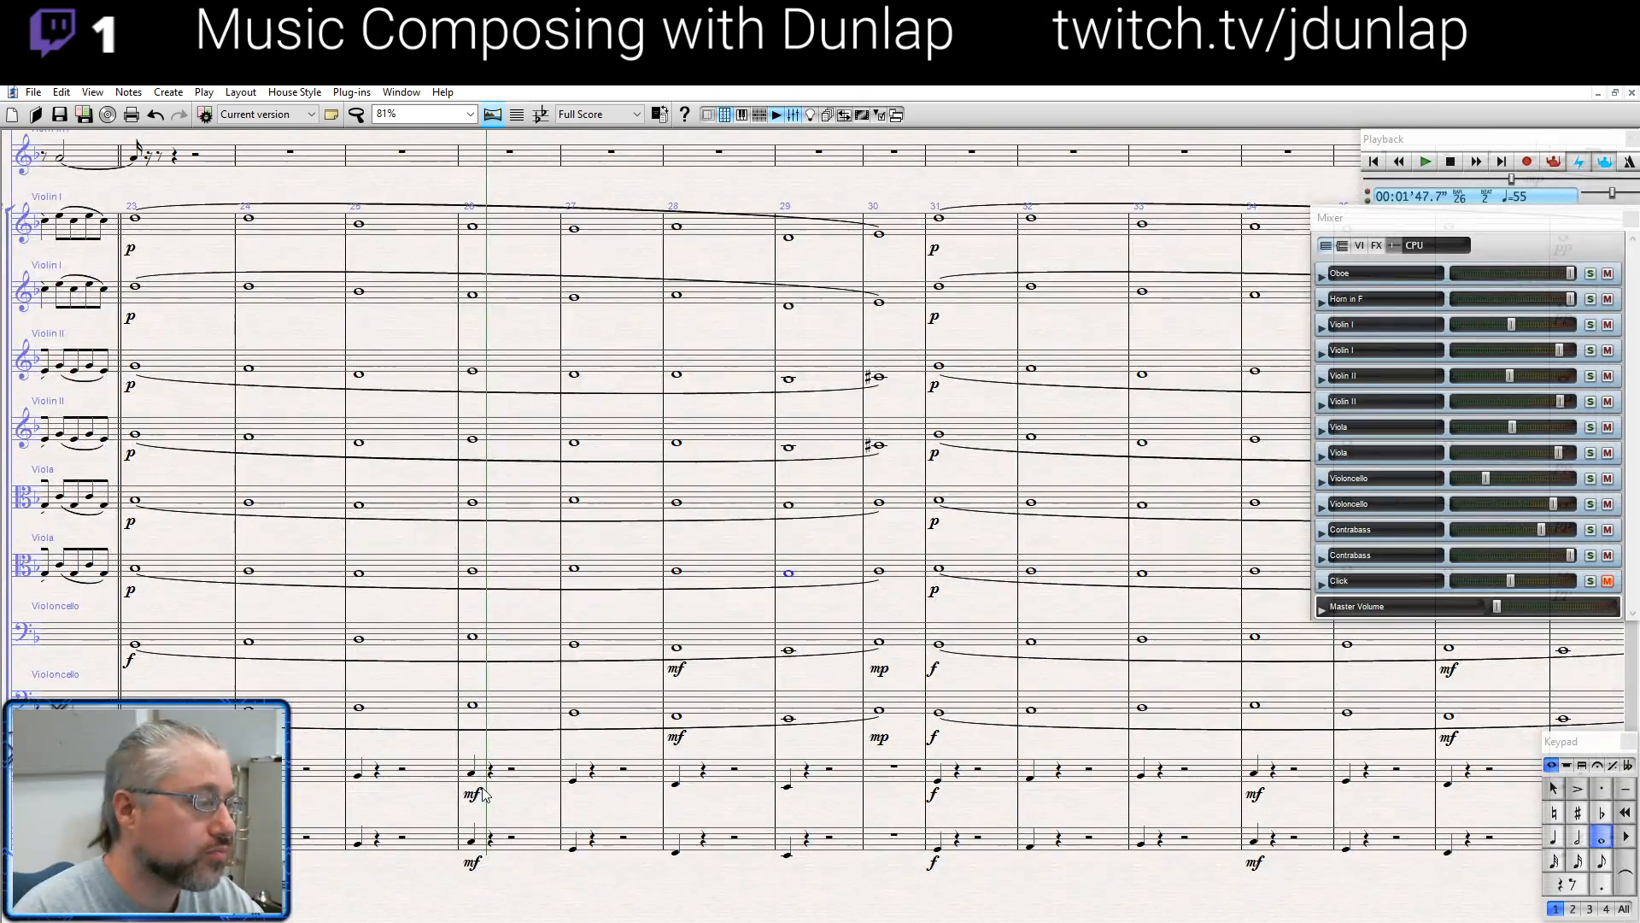
pyautogui.moveTo(991, 139); pyautogui.dragTo(1049, 372)
pyautogui.moveTo(637, 243); pyautogui.dragTo(683, 144)
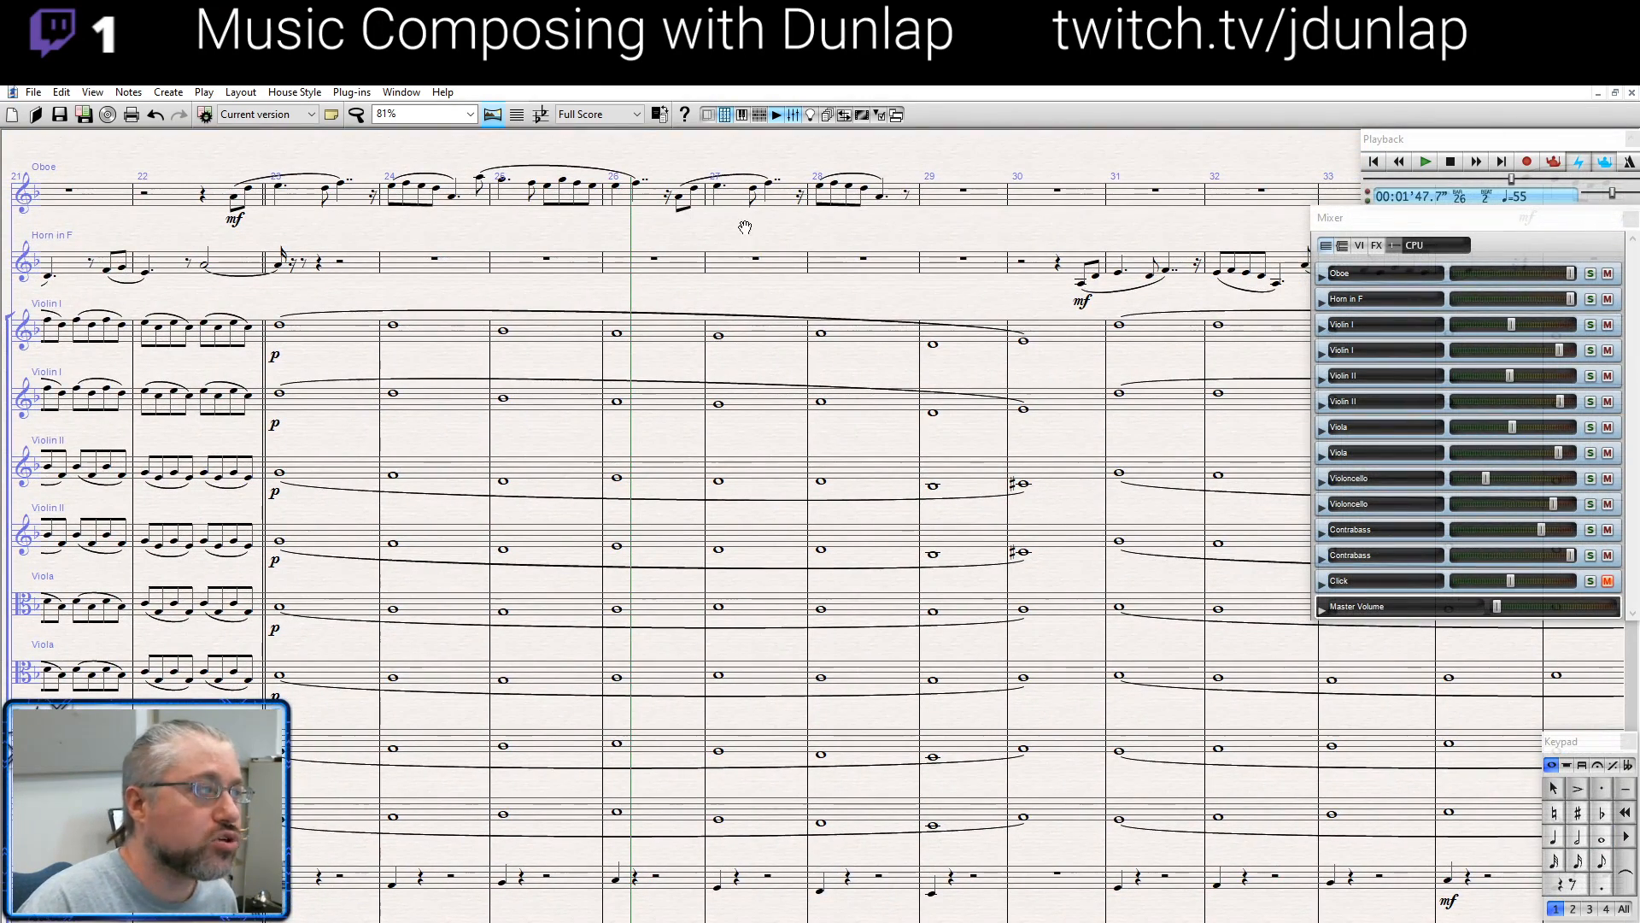
pyautogui.moveTo(745, 227); pyautogui.dragTo(729, 206)
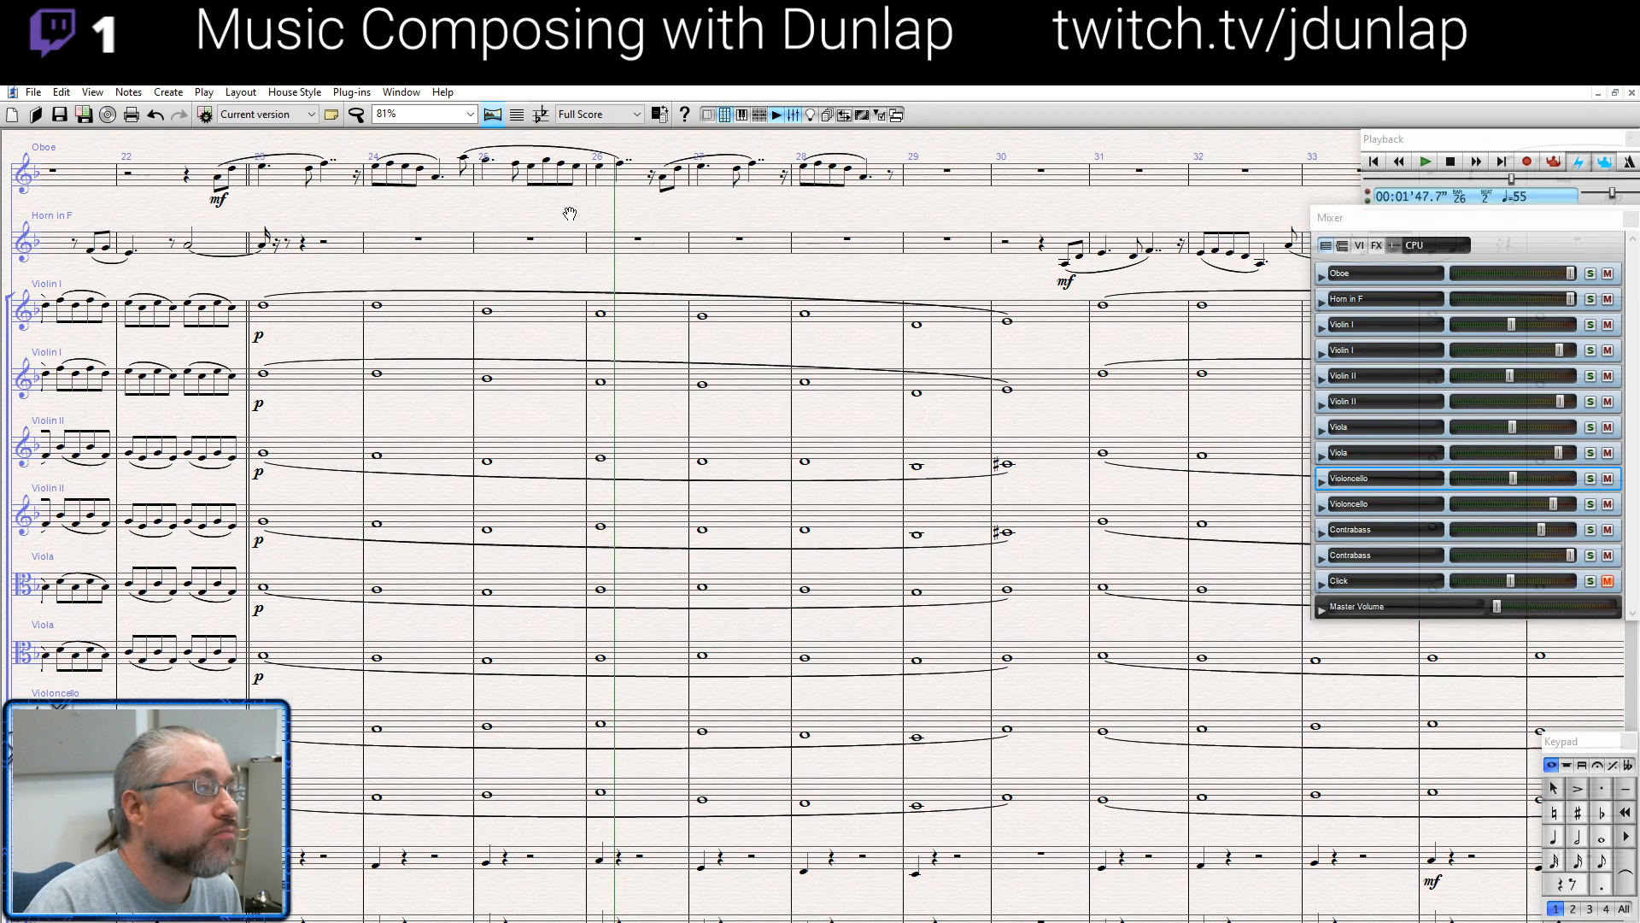
pyautogui.moveTo(567, 214); pyautogui.dragTo(570, 211)
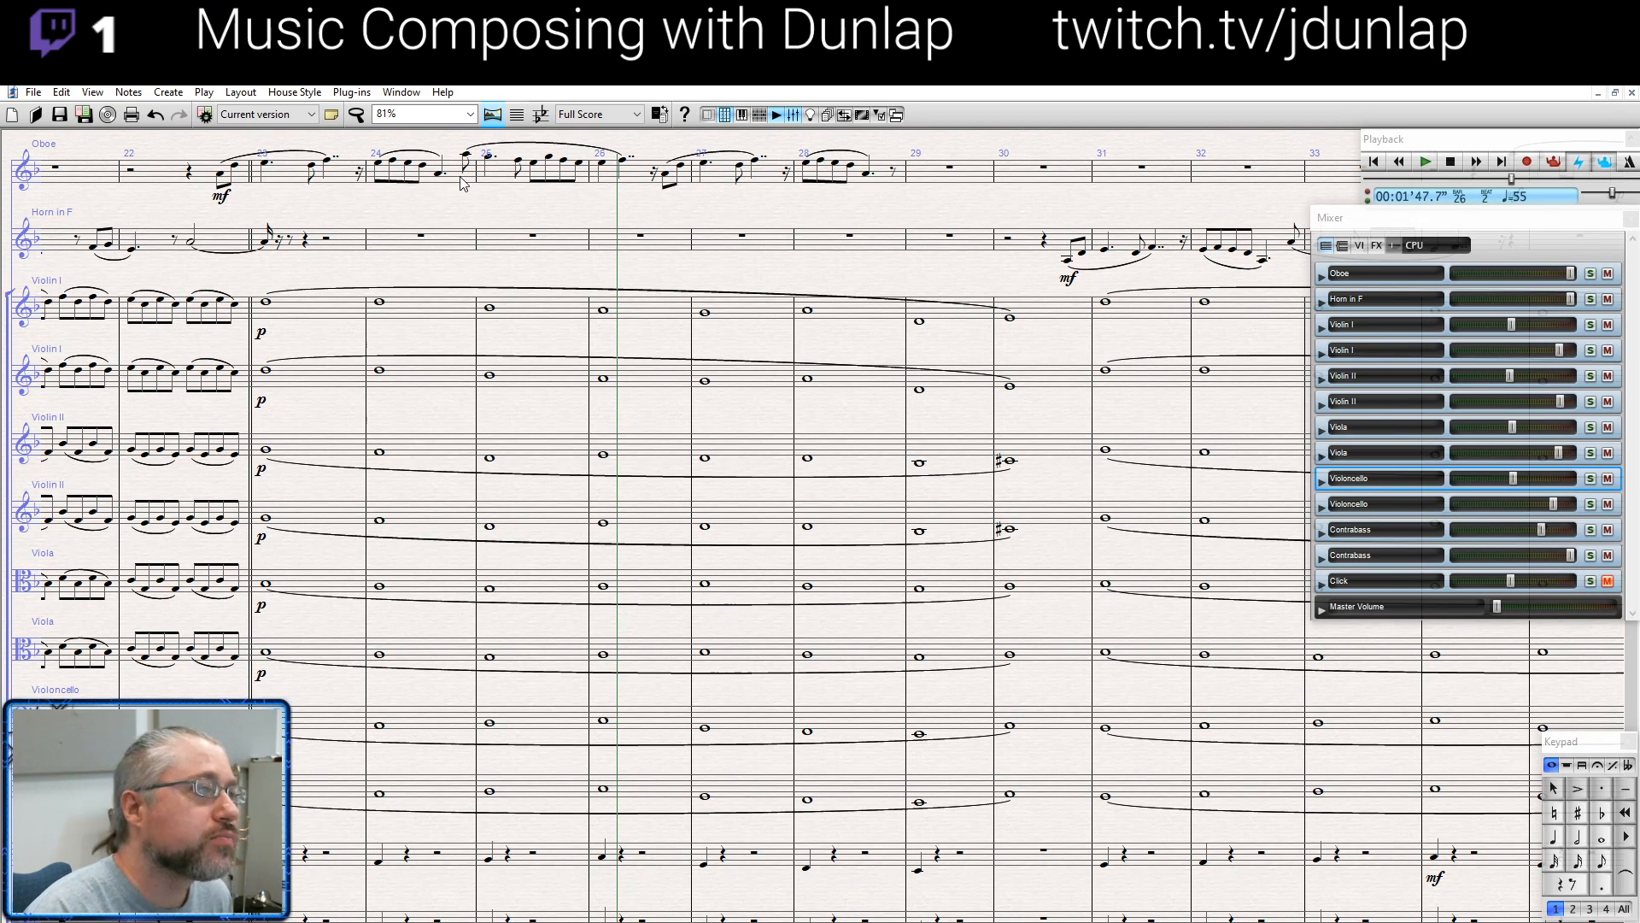
# Listen to the Horn's closing phrase in bars 36 to 38 and stop playback during bar 38
pyautogui.moveTo(1006, 199); pyautogui.dragTo(1, 189)
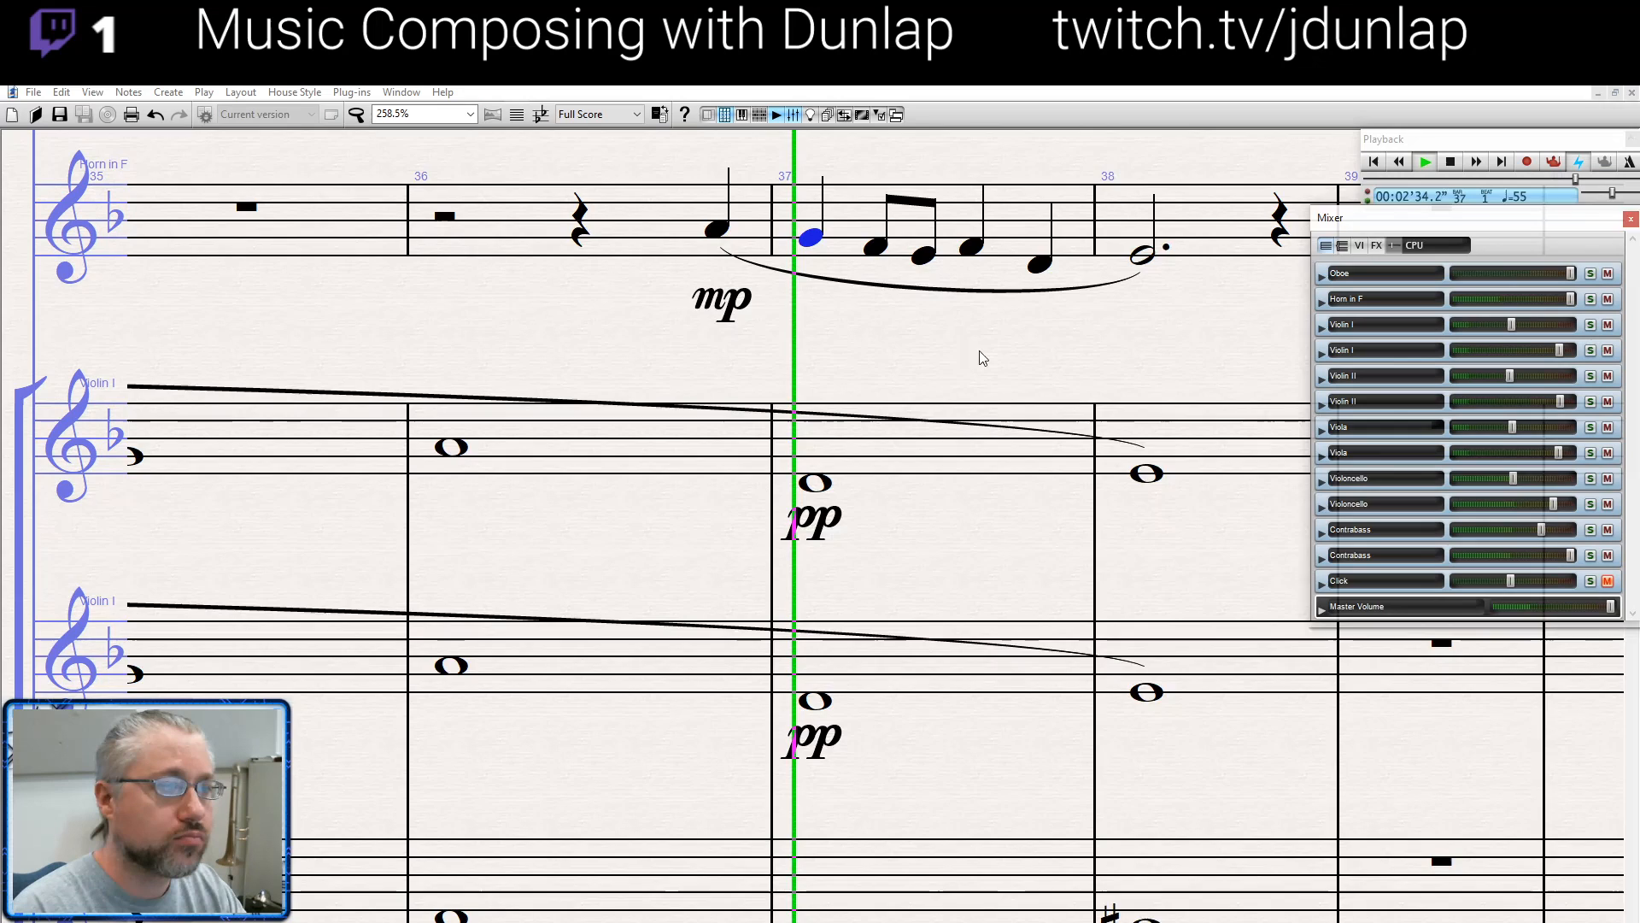
pyautogui.moveTo(981, 357); pyautogui.dragTo(811, 419)
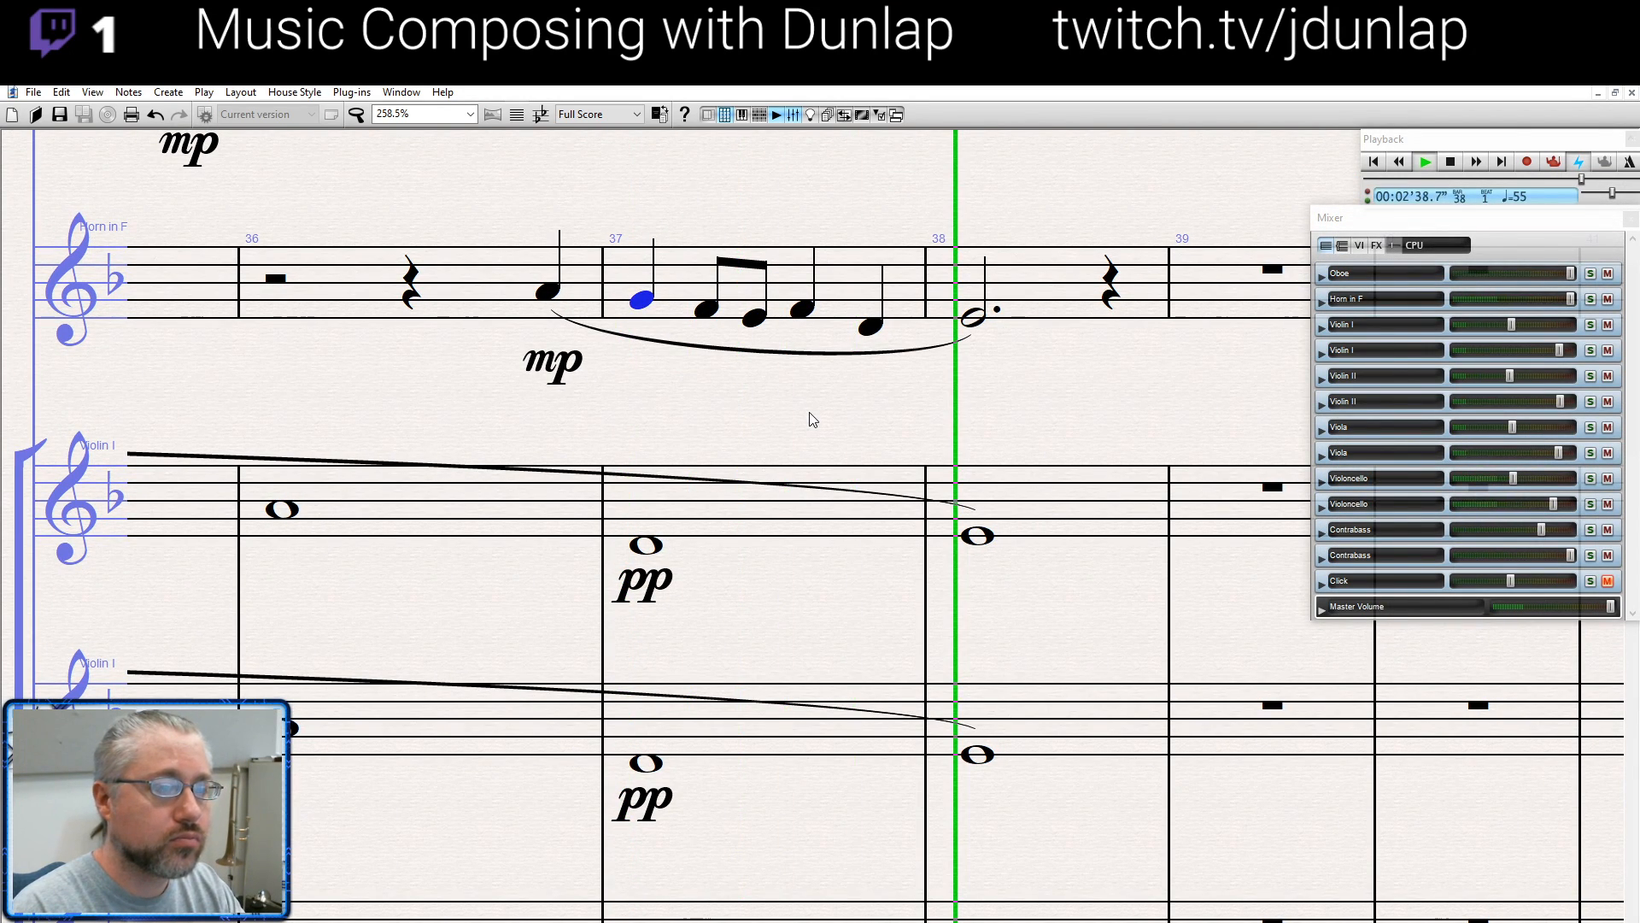
pyautogui.press('space')
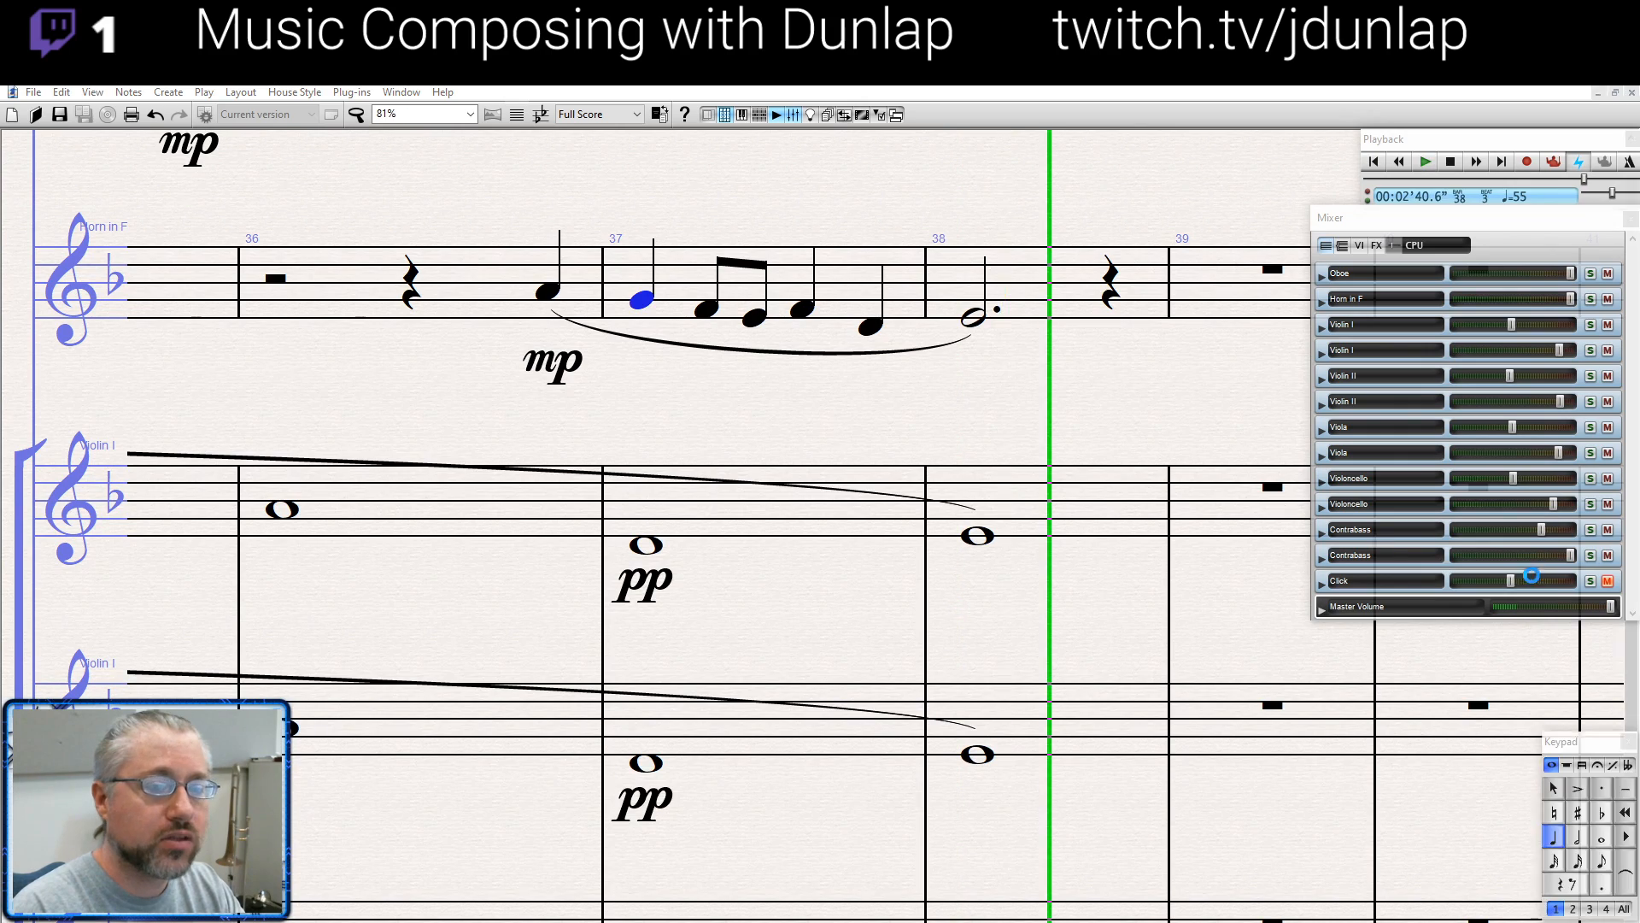
# Review how the Oboe and Horn melodies alternate over the sustained strings across bars 22 to 38
pyautogui.moveTo(850, 326); pyautogui.dragTo(1096, 270)
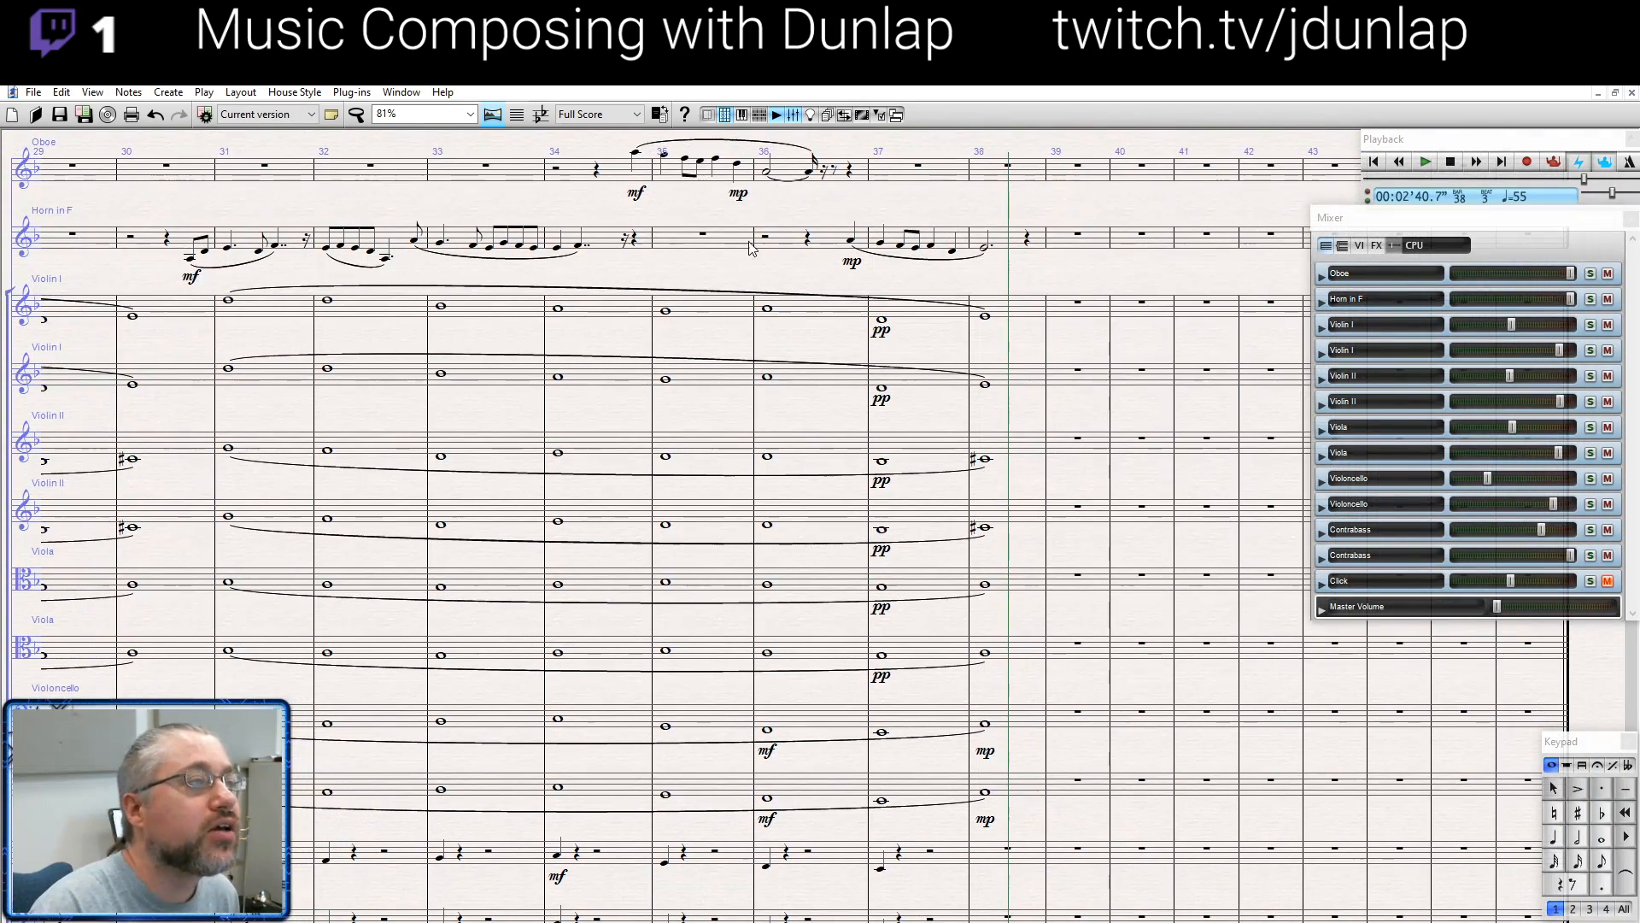
pyautogui.moveTo(750, 270); pyautogui.dragTo(1188, 274)
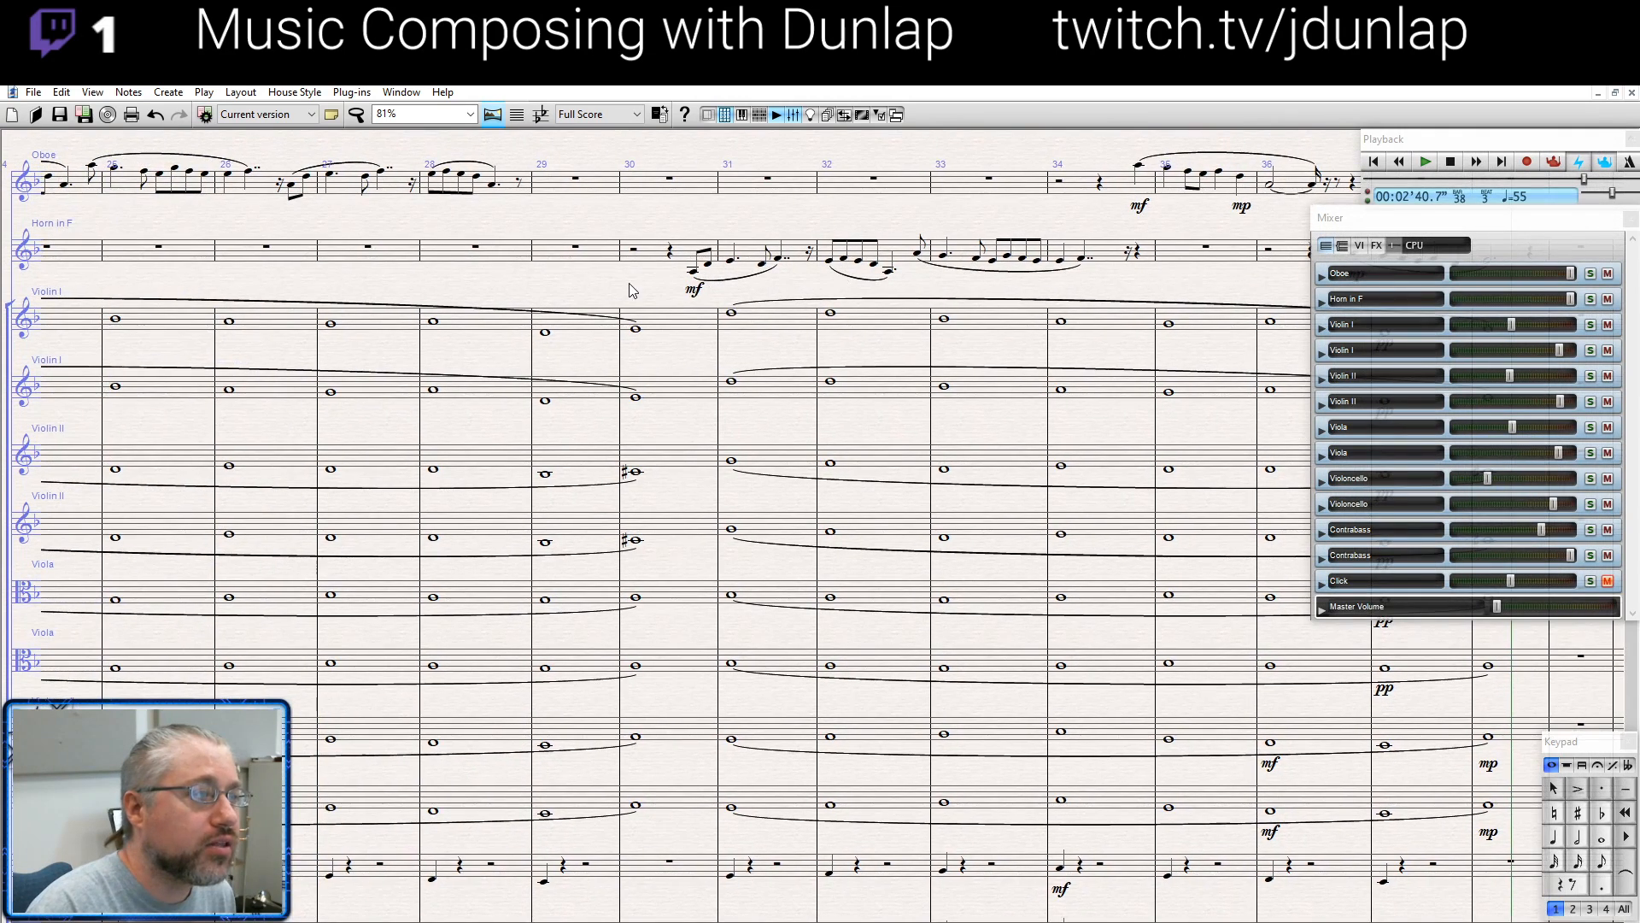
pyautogui.moveTo(671, 285); pyautogui.dragTo(875, 291)
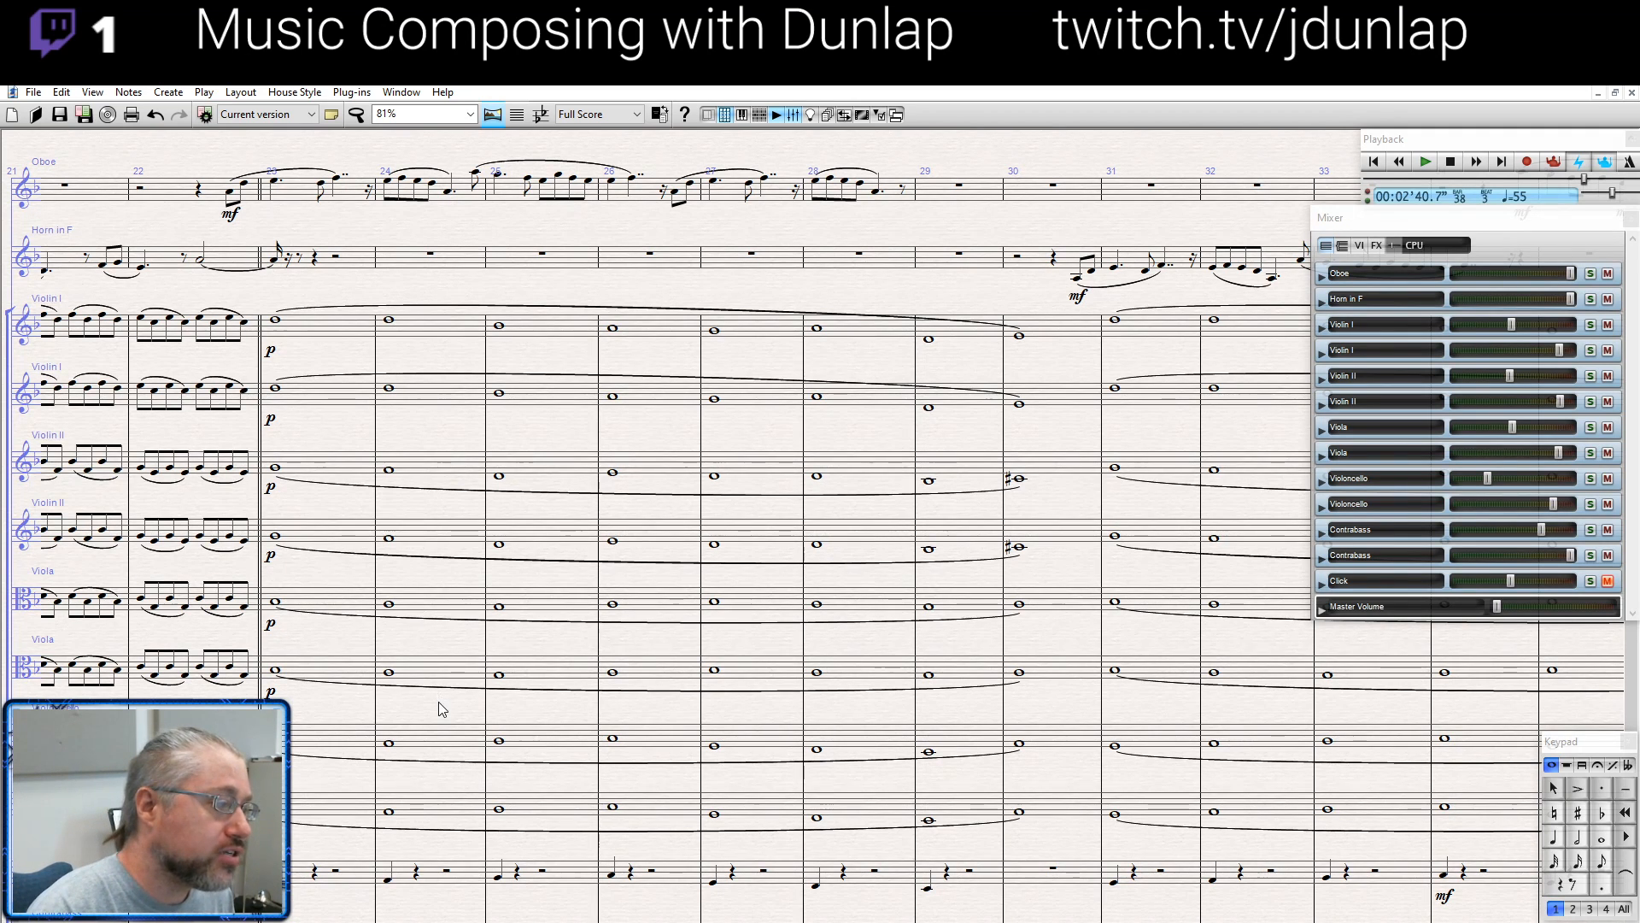
pyautogui.moveTo(441, 709); pyautogui.dragTo(424, 769)
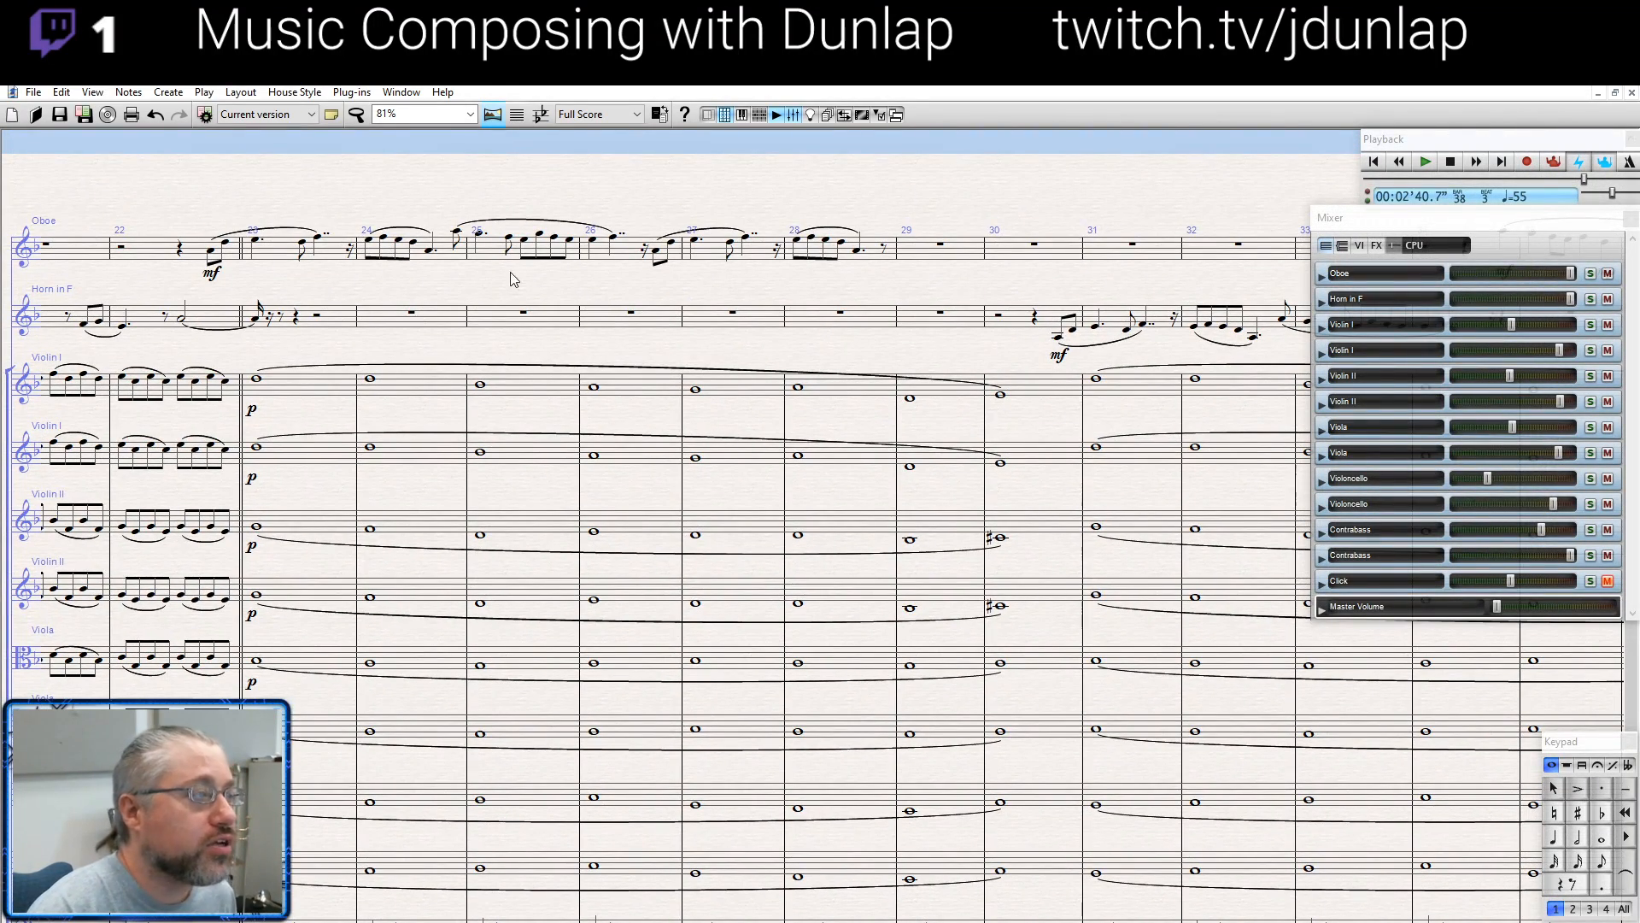
pyautogui.moveTo(629, 304); pyautogui.dragTo(501, 223)
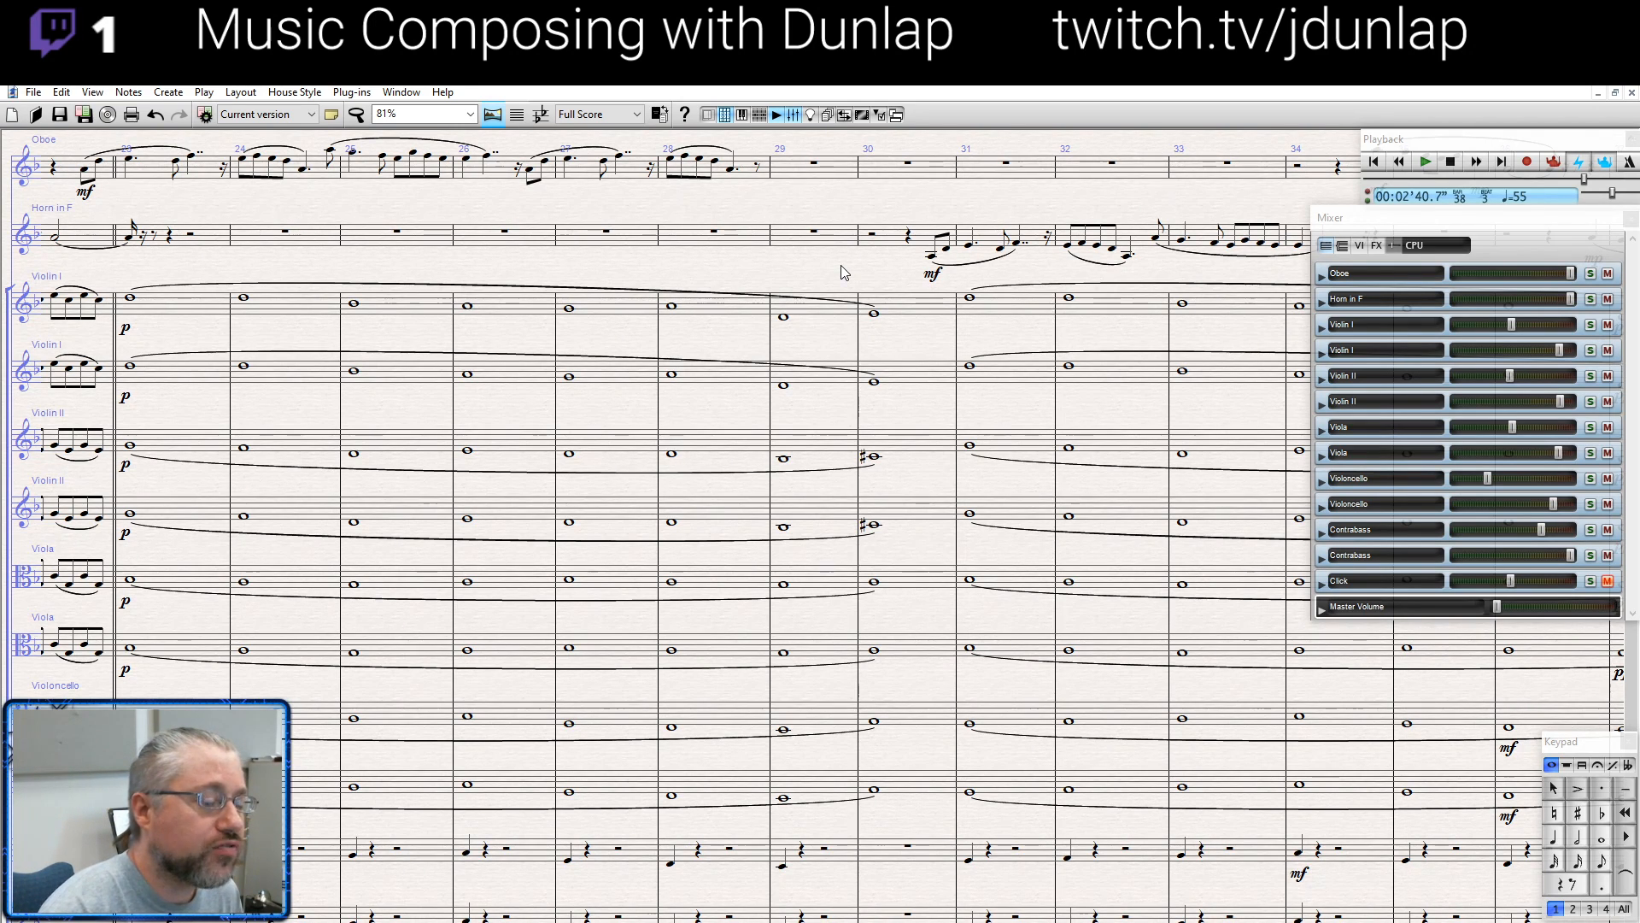
pyautogui.moveTo(842, 267); pyautogui.dragTo(281, 301)
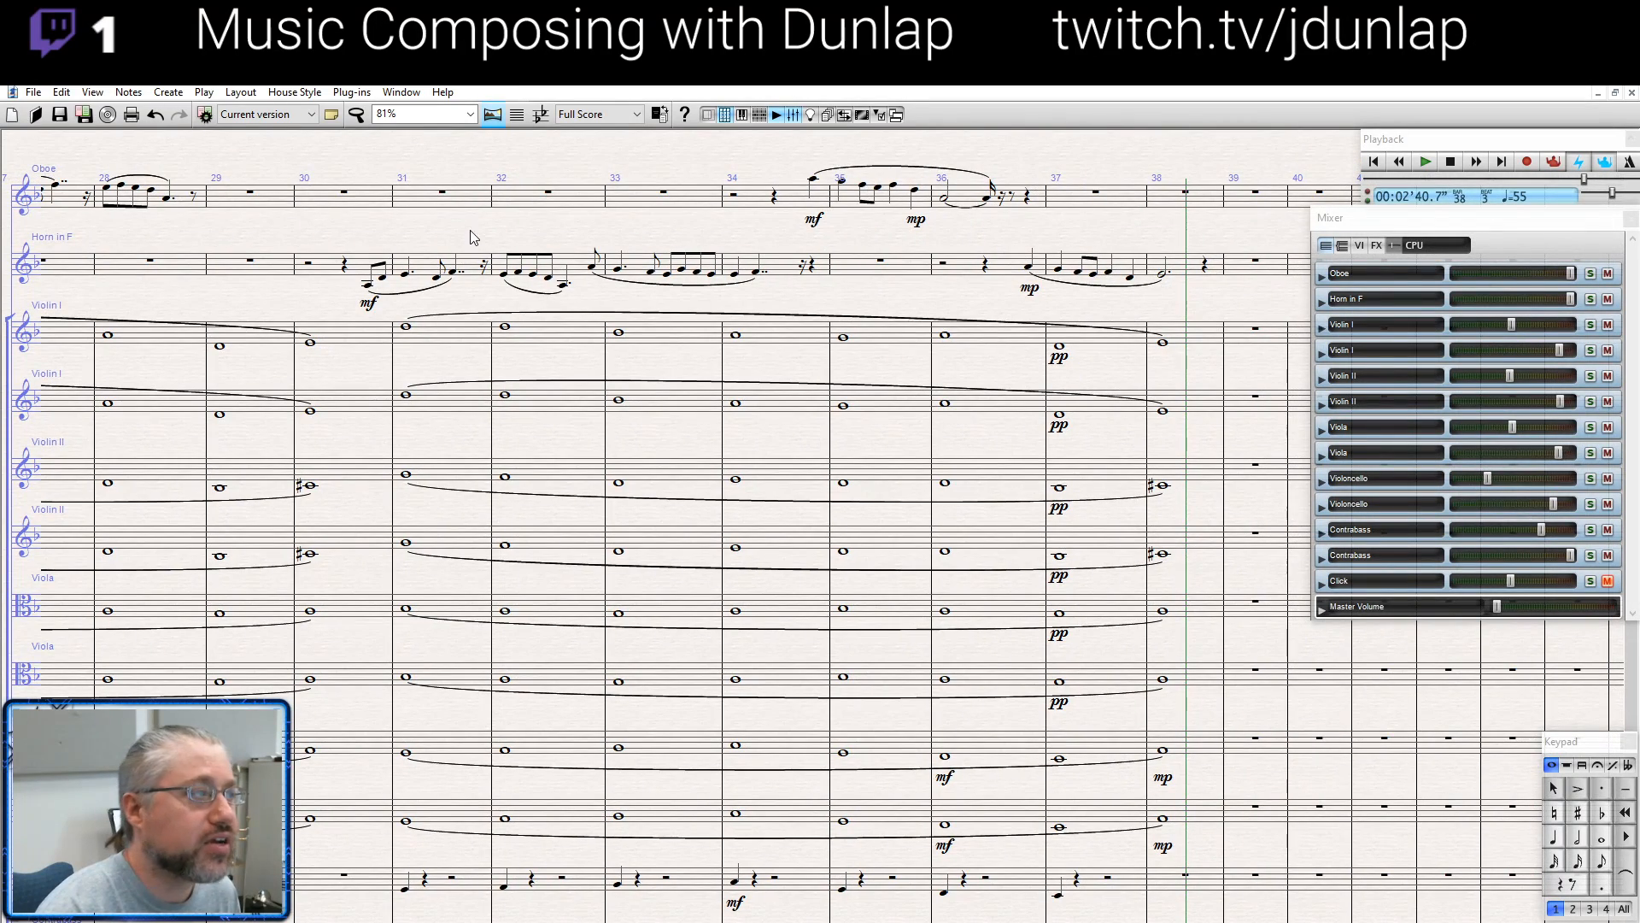
pyautogui.moveTo(440, 227); pyautogui.dragTo(966, 196)
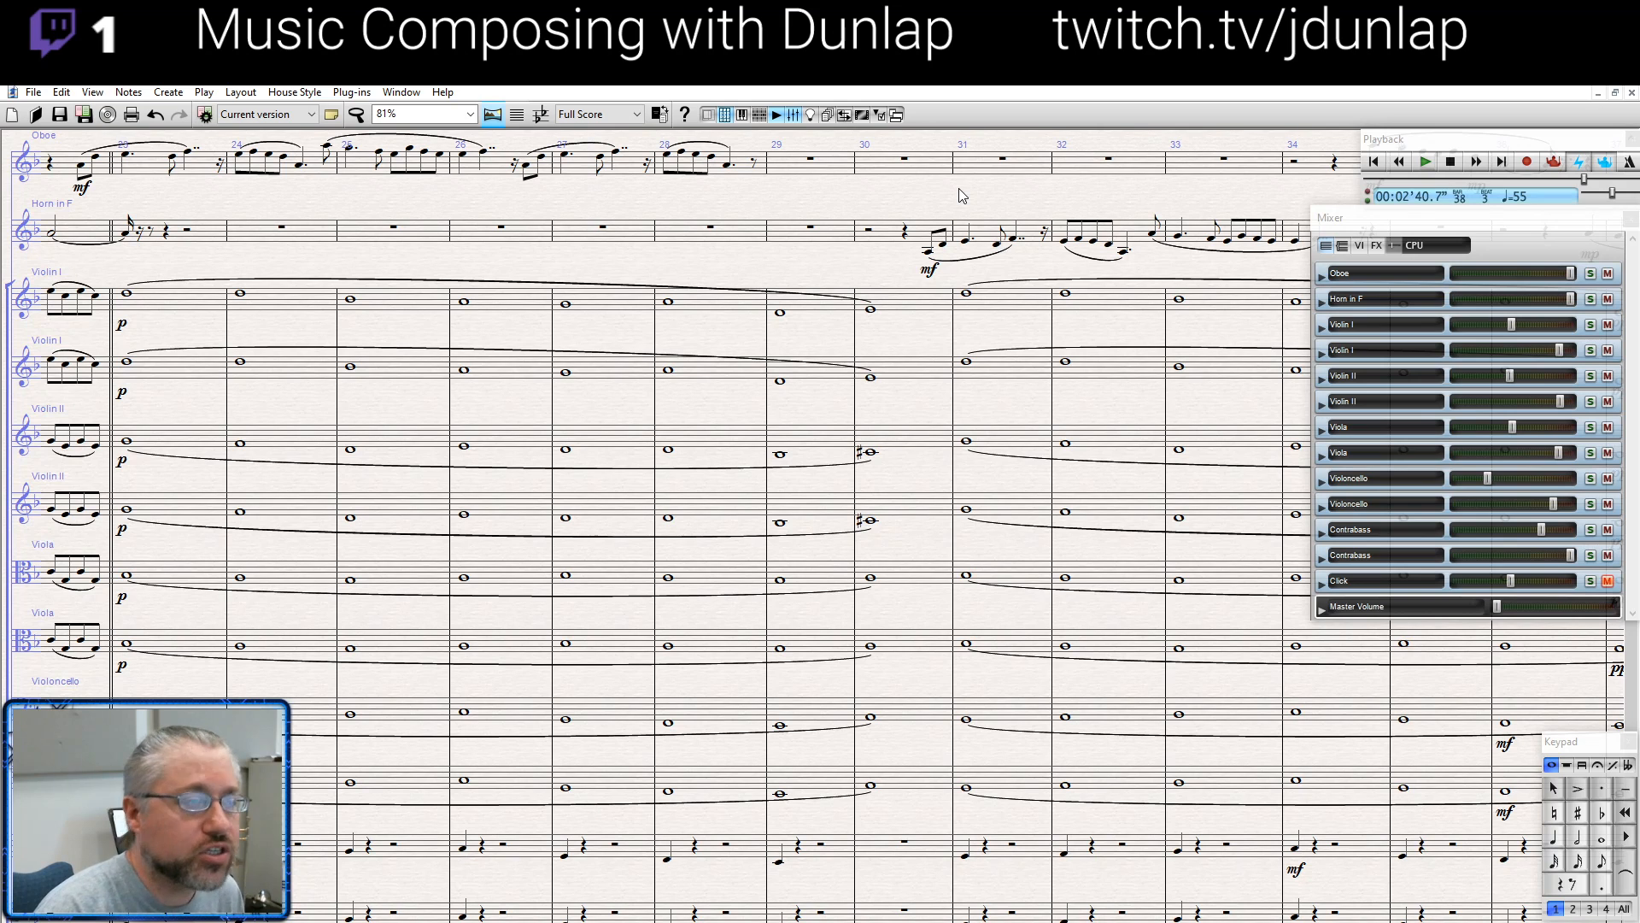
pyautogui.moveTo(882, 191); pyautogui.dragTo(876, 214)
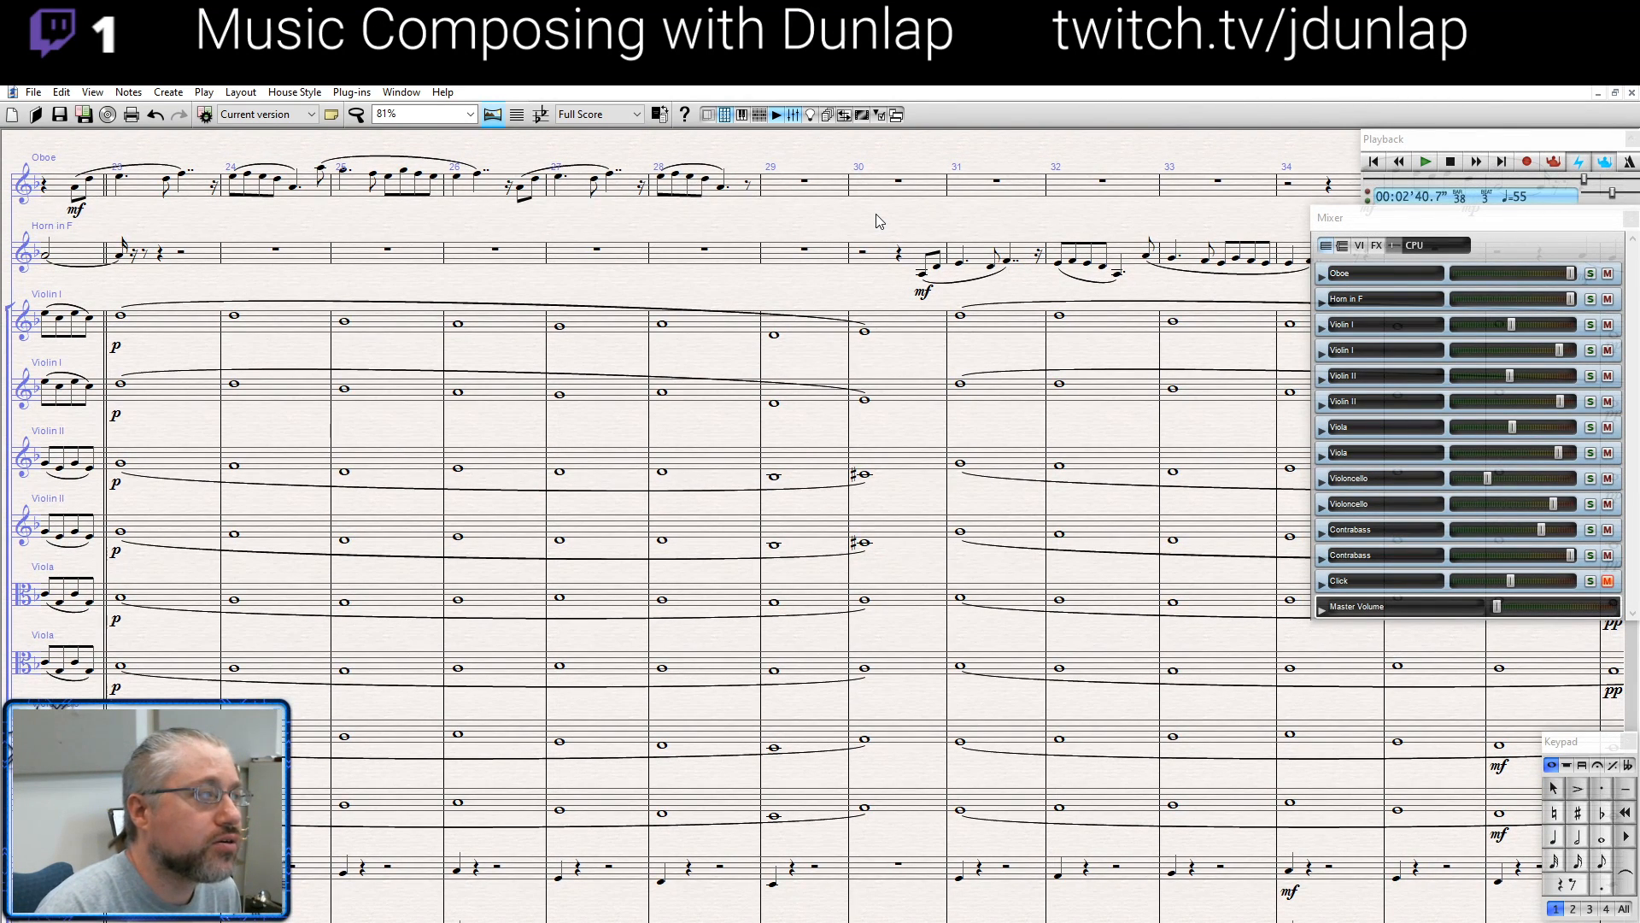
pyautogui.moveTo(876, 215); pyautogui.dragTo(877, 200)
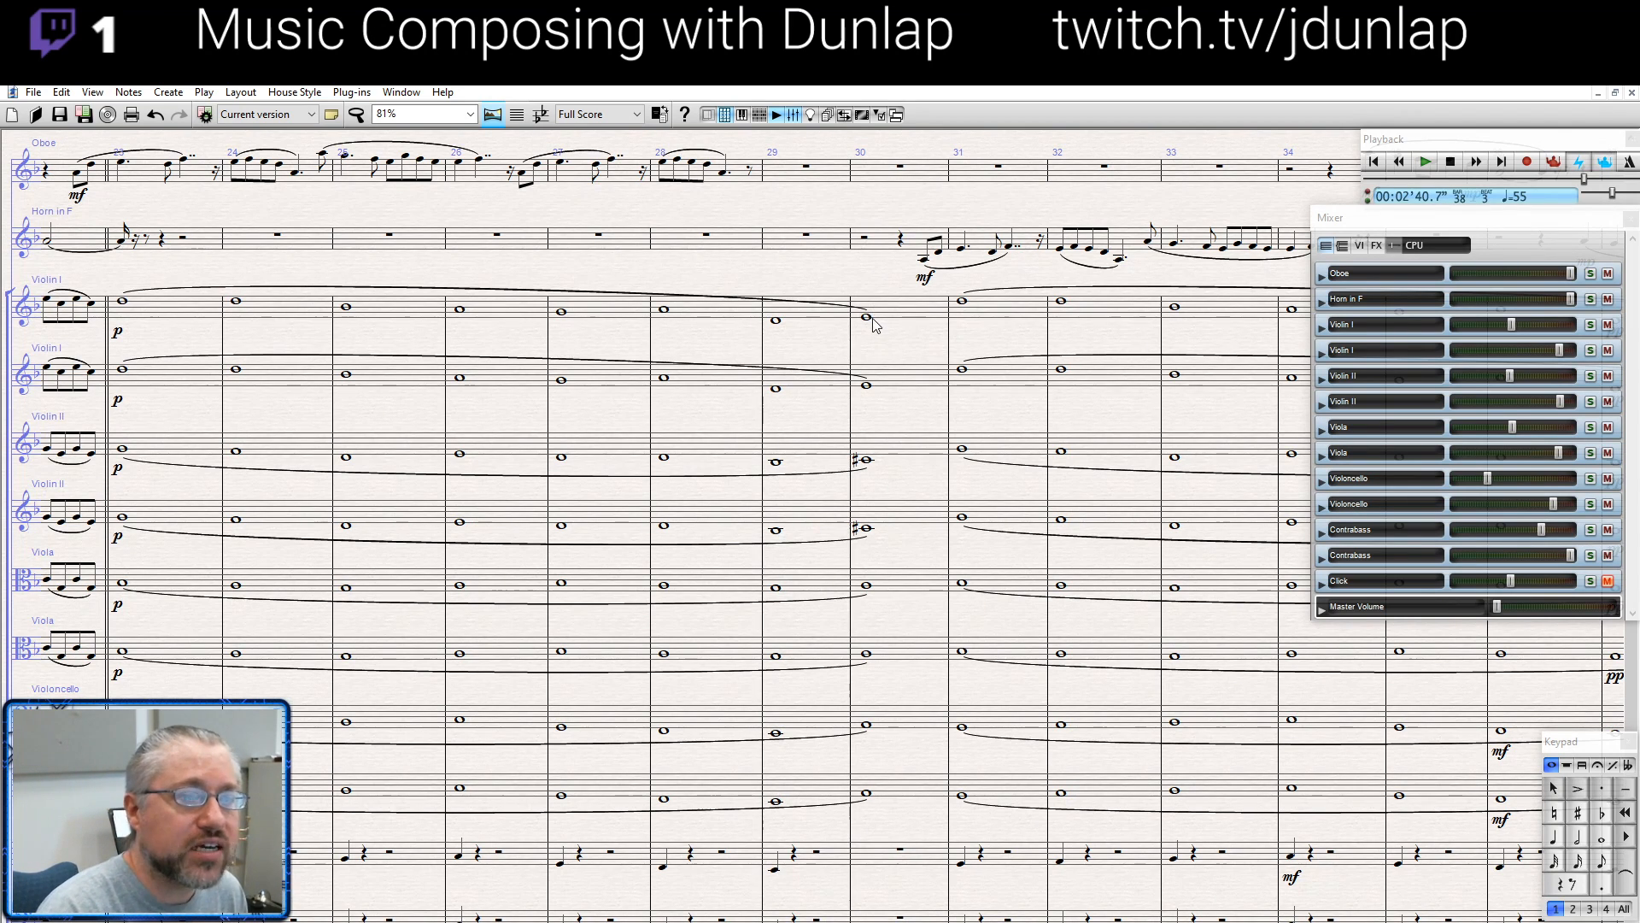
# Add a low quarter note on the first beat of bar 30 in both Contrabass staves
pyautogui.scroll(-3, 908, 773)
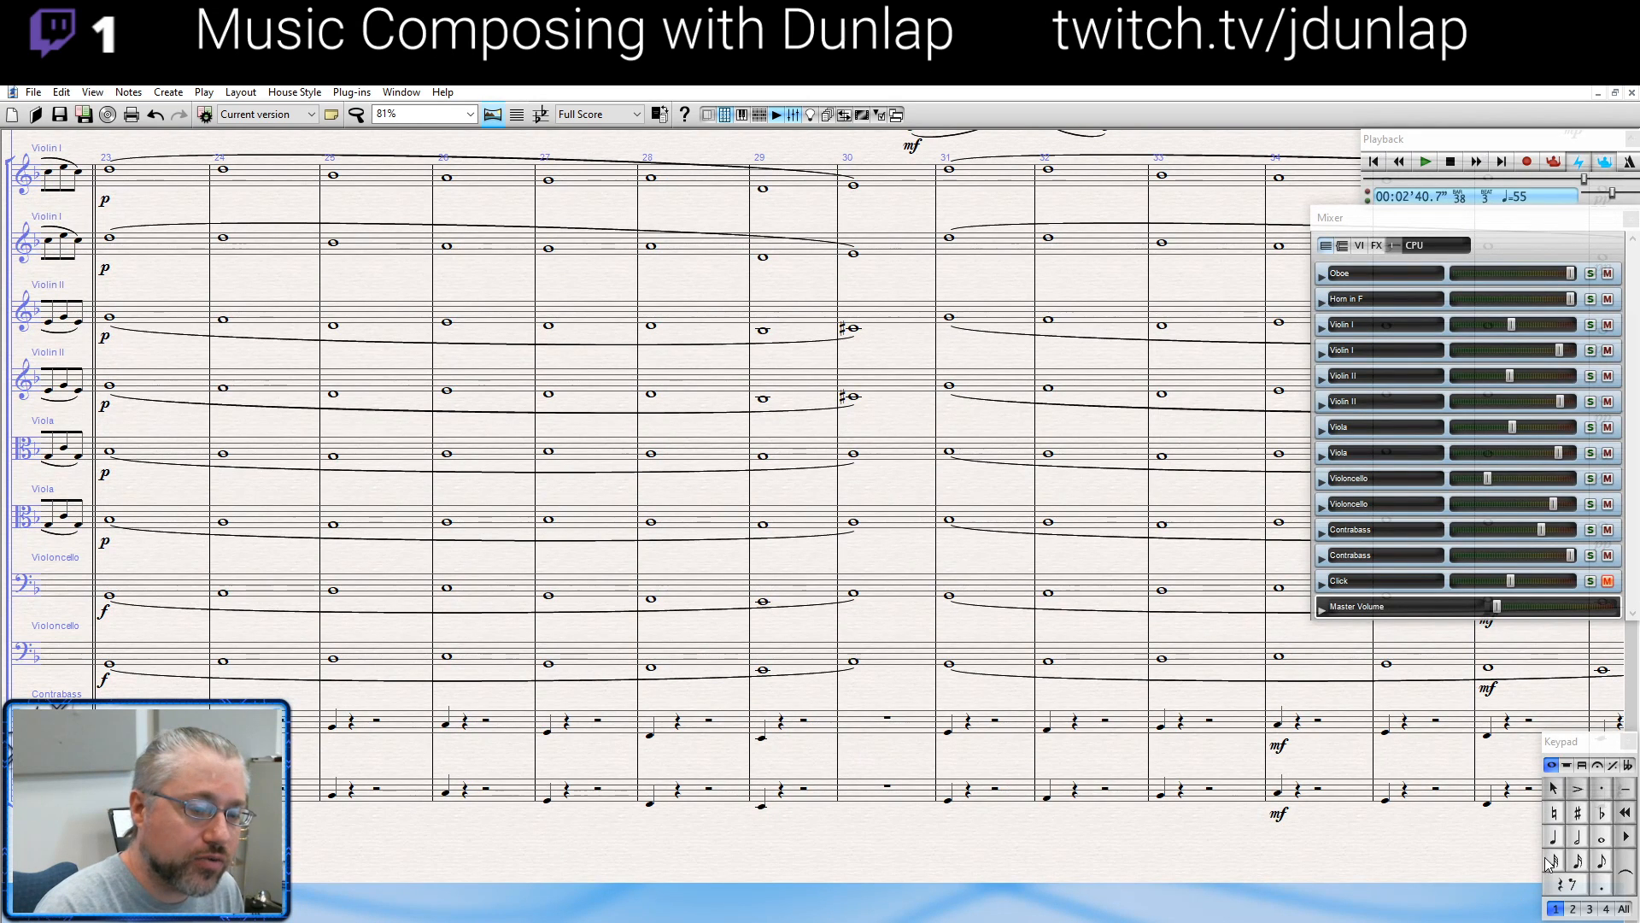
pyautogui.press('KP_4')
pyautogui.click(839, 737)
pyautogui.scroll(2, 838, 769)
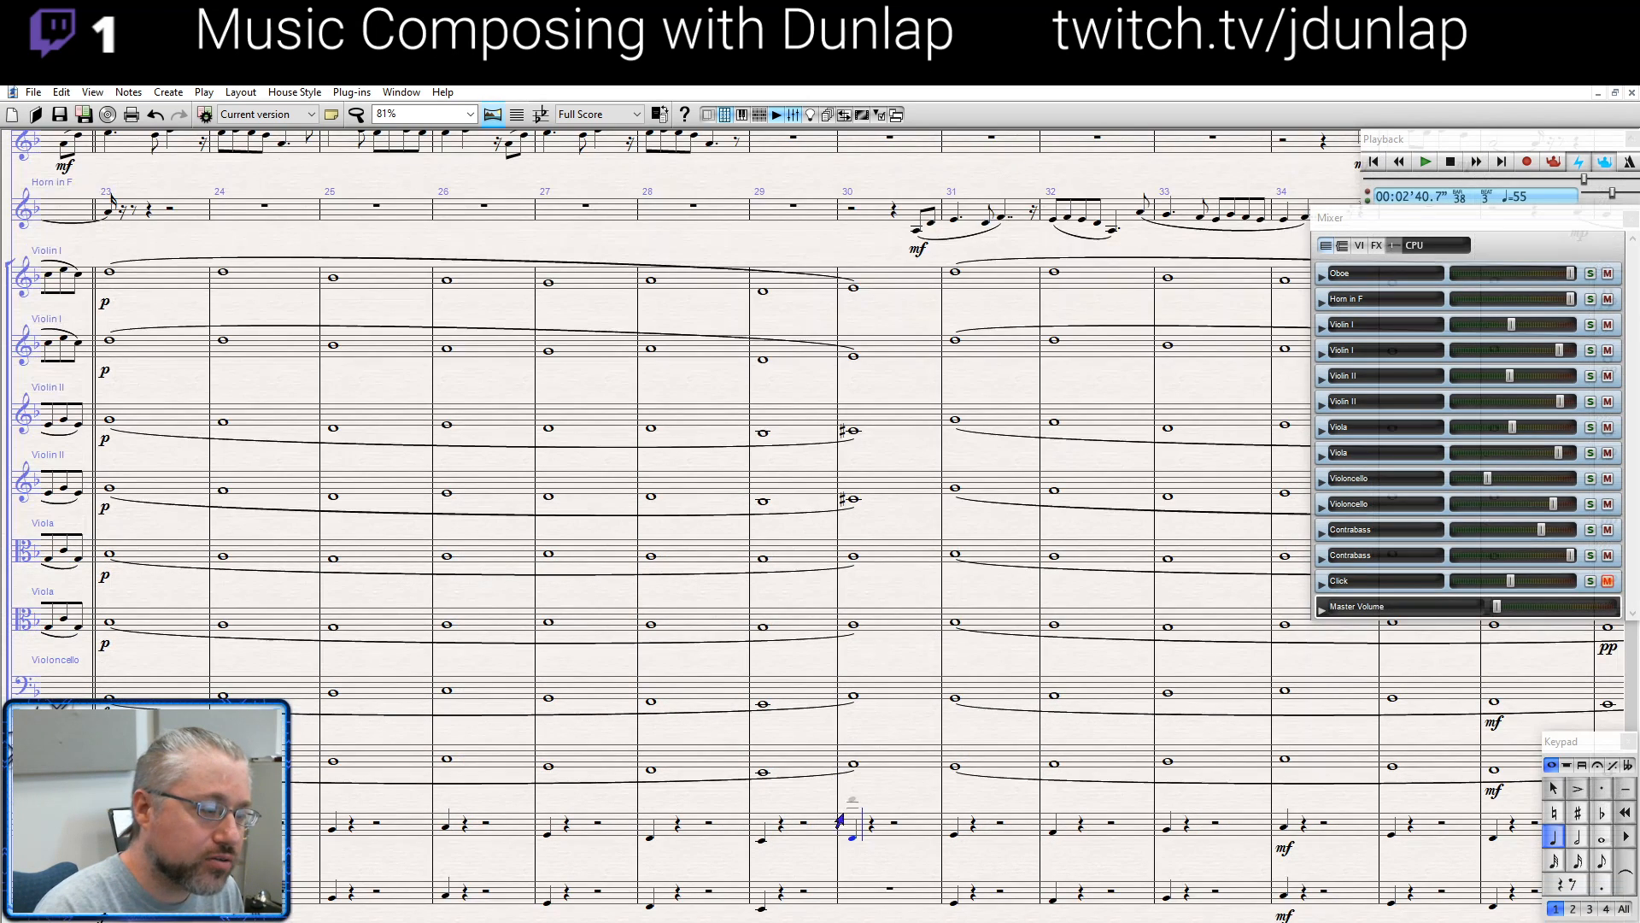
pyautogui.click(839, 909)
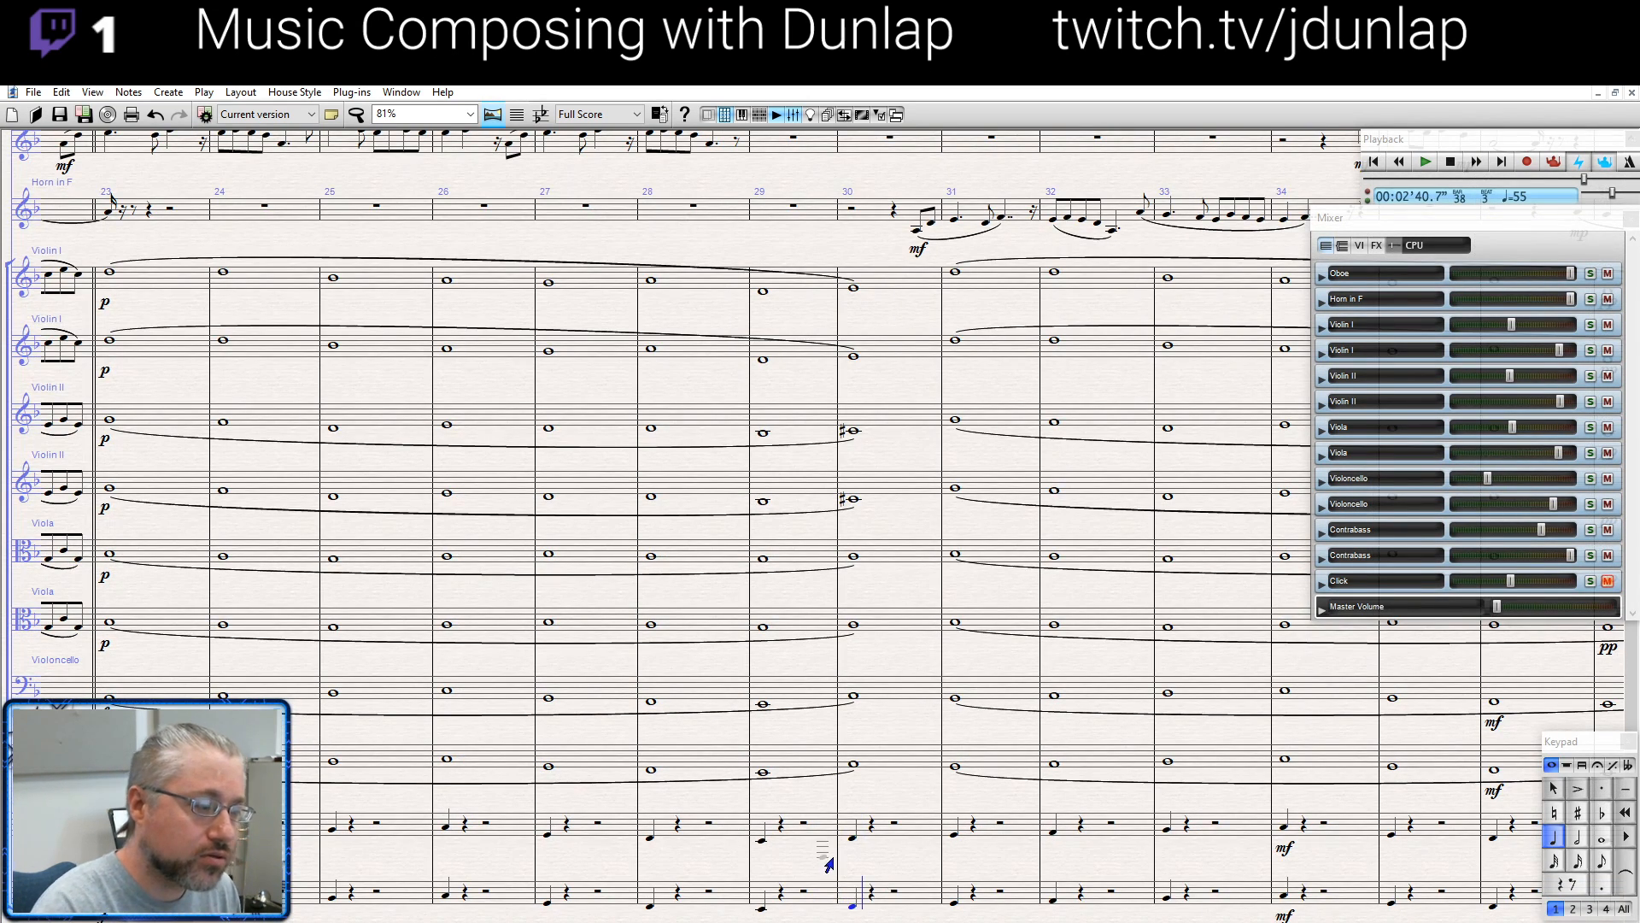
# Lower the bar 30 whole note by one step in both Violoncello staves
pyautogui.press('Escape')
pyautogui.press('KP_6')
pyautogui.click(856, 769)
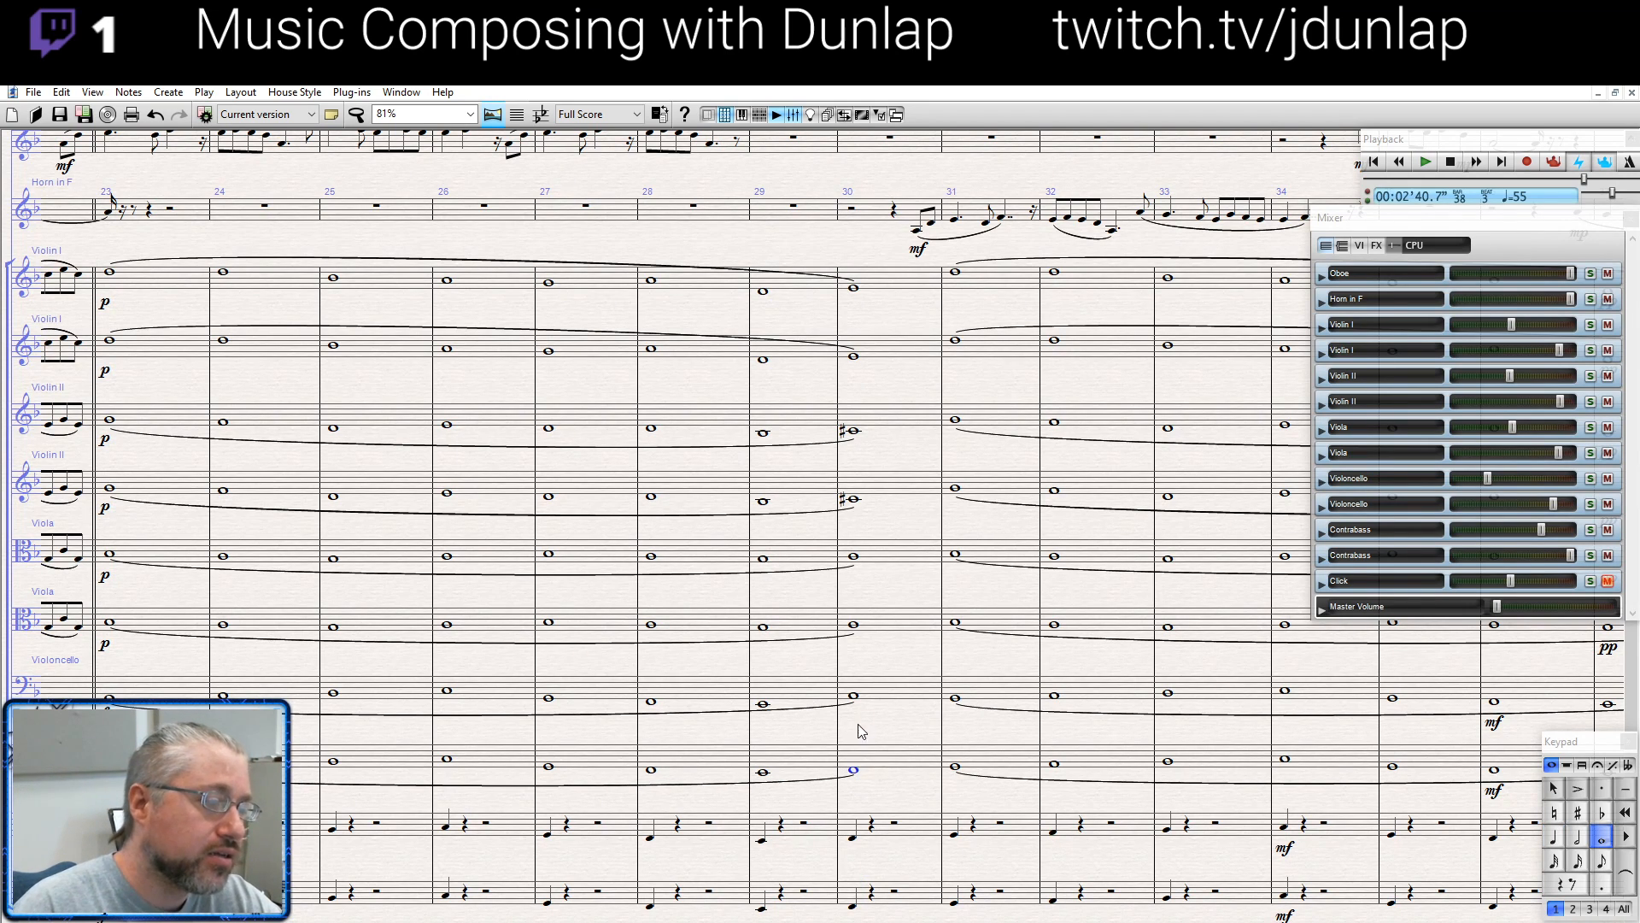
pyautogui.click(857, 699)
pyautogui.press('Down')
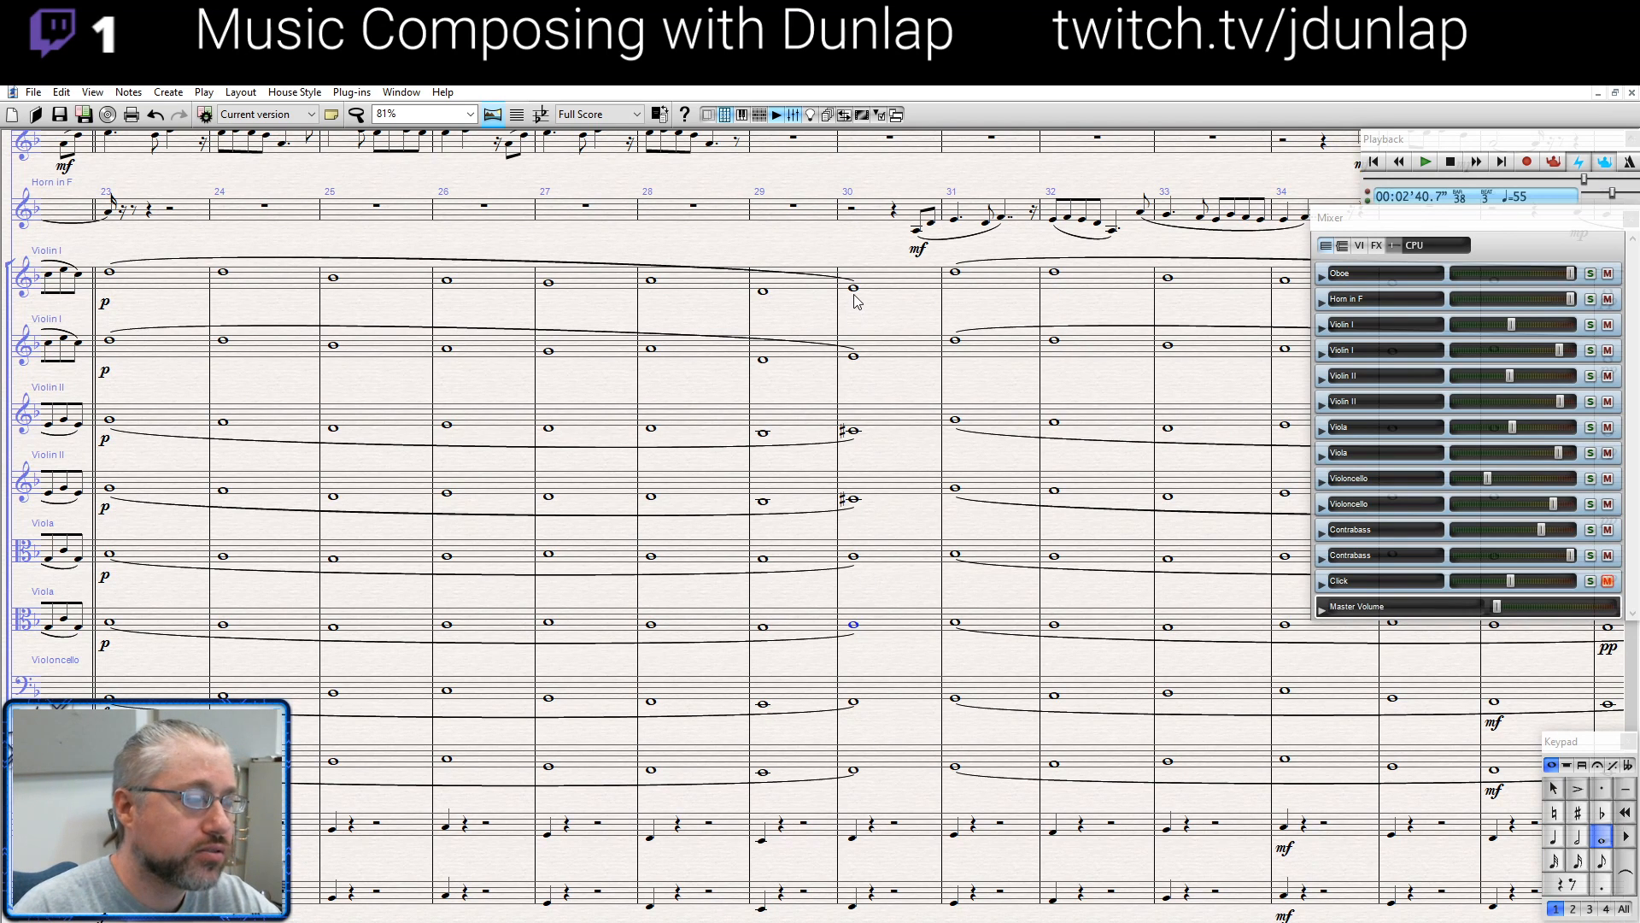
pyautogui.moveTo(887, 317); pyautogui.dragTo(881, 329)
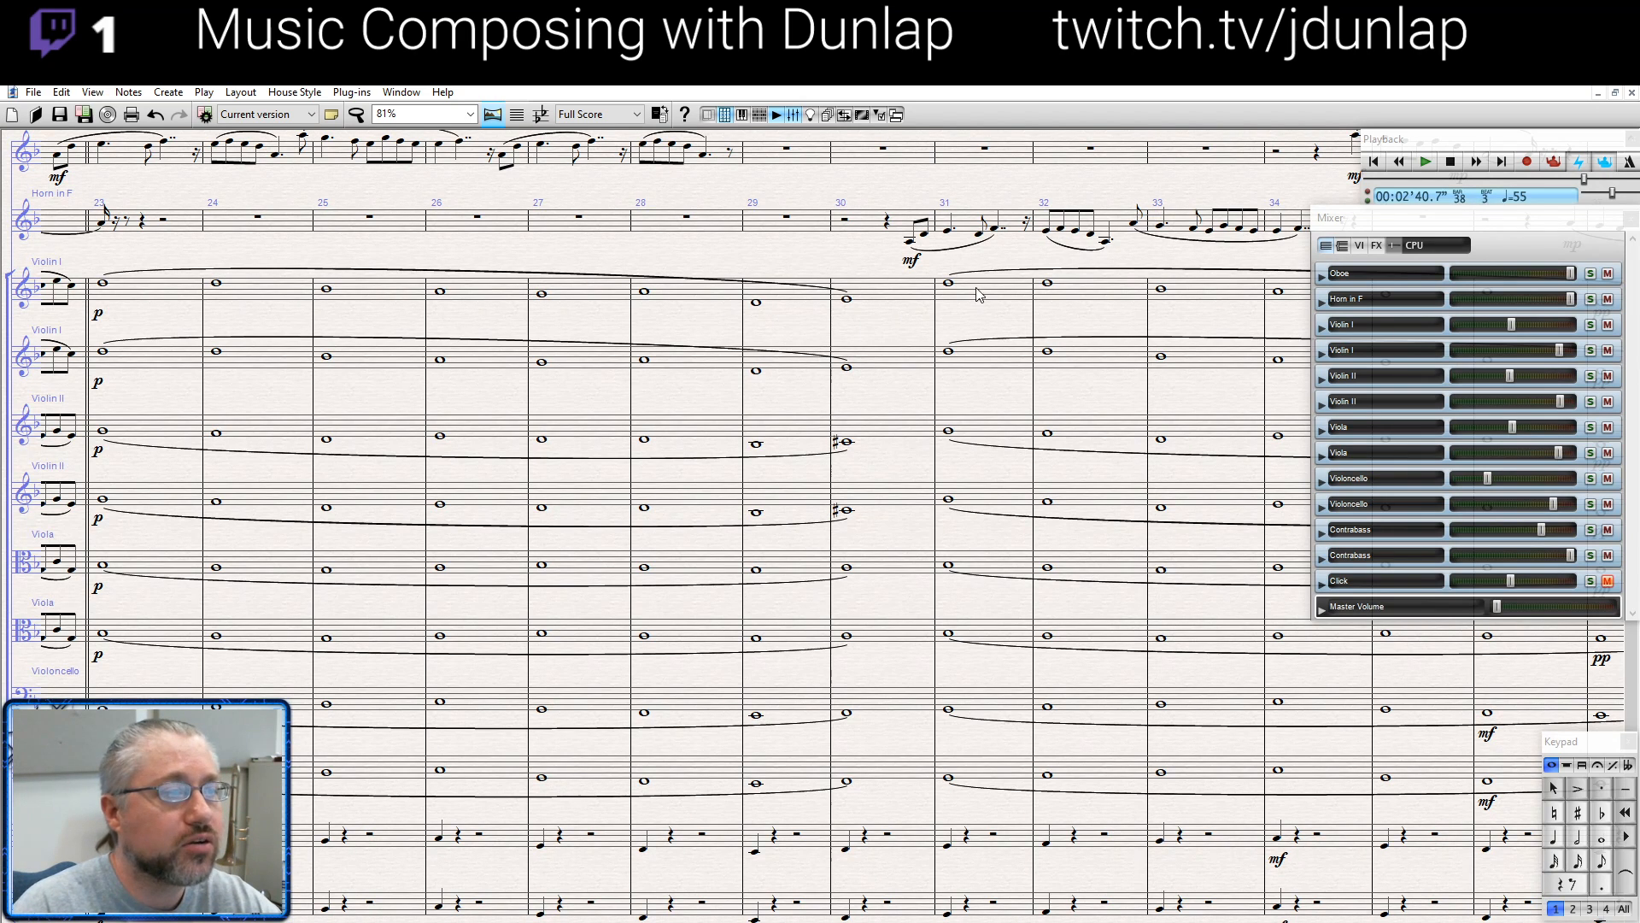
# Undo the recent harmony changes to the upper string notes in bars 29 and 30
pyautogui.hotkey('ctrl', 'z')
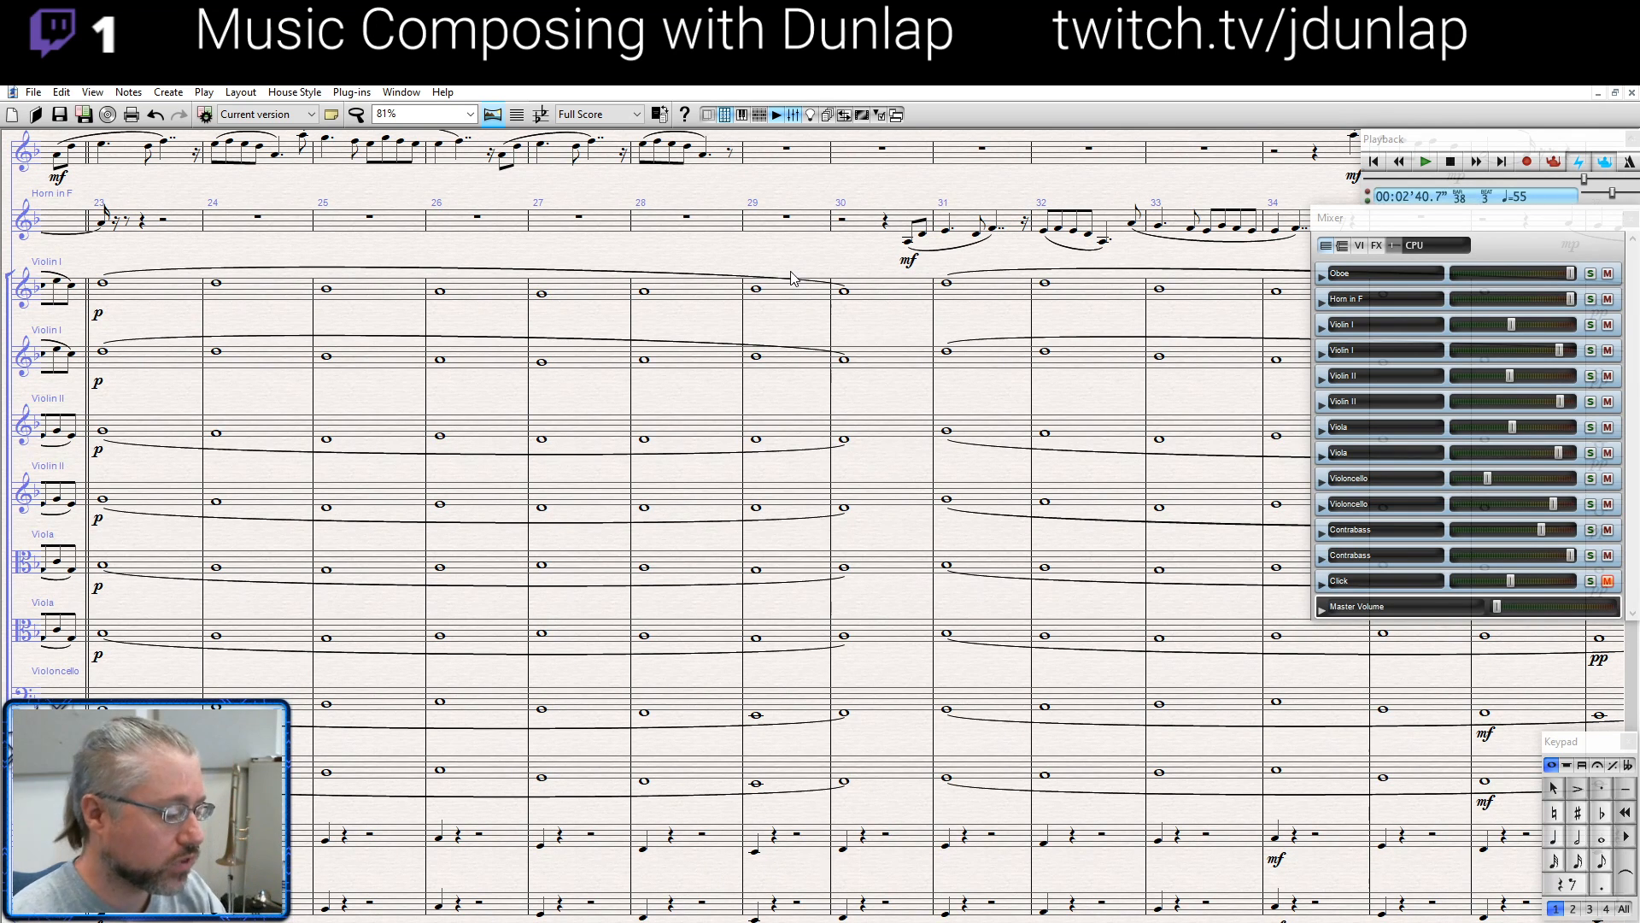
pyautogui.moveTo(794, 258); pyautogui.dragTo(872, 327)
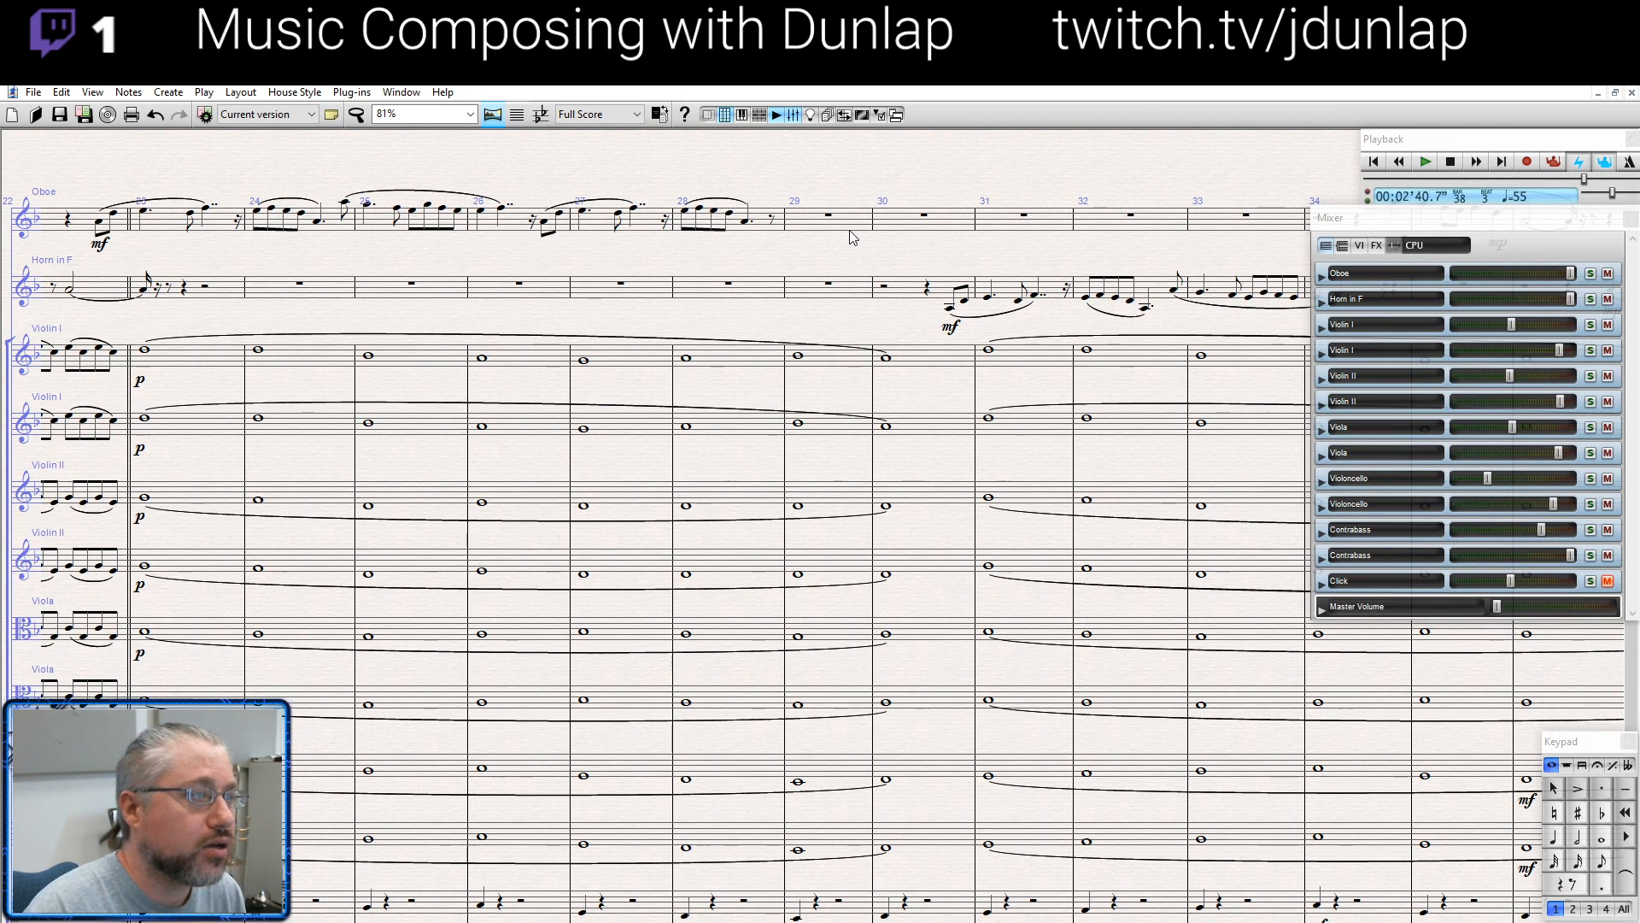
pyautogui.moveTo(849, 231); pyautogui.dragTo(792, 389)
pyautogui.scroll(2, 791, 378)
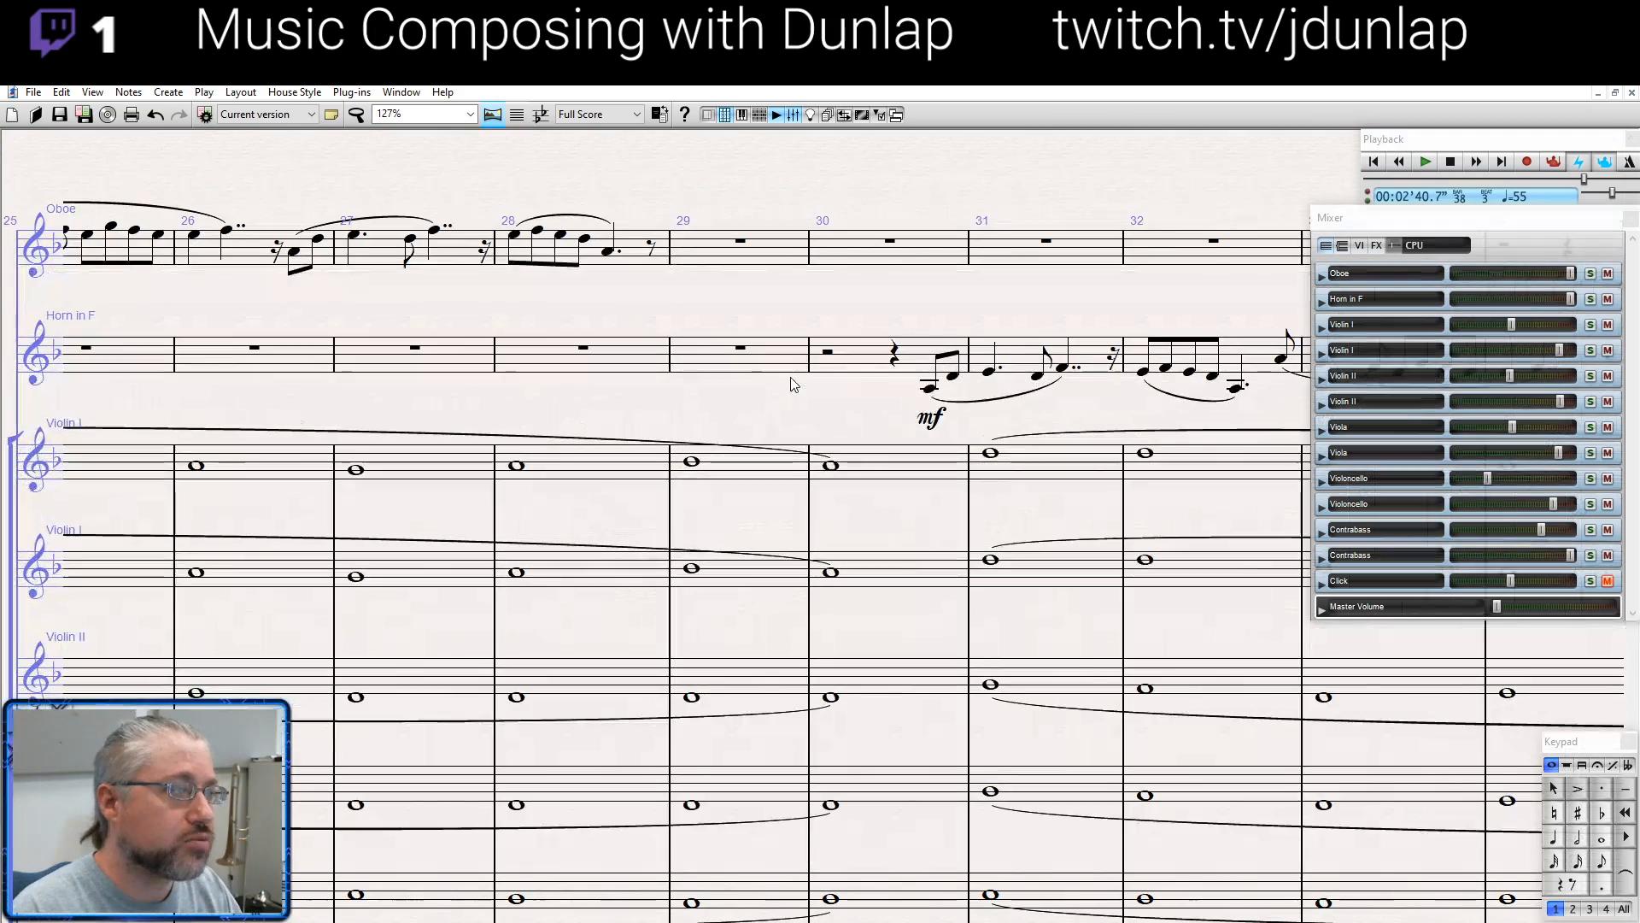
pyautogui.moveTo(806, 308); pyautogui.dragTo(929, 442)
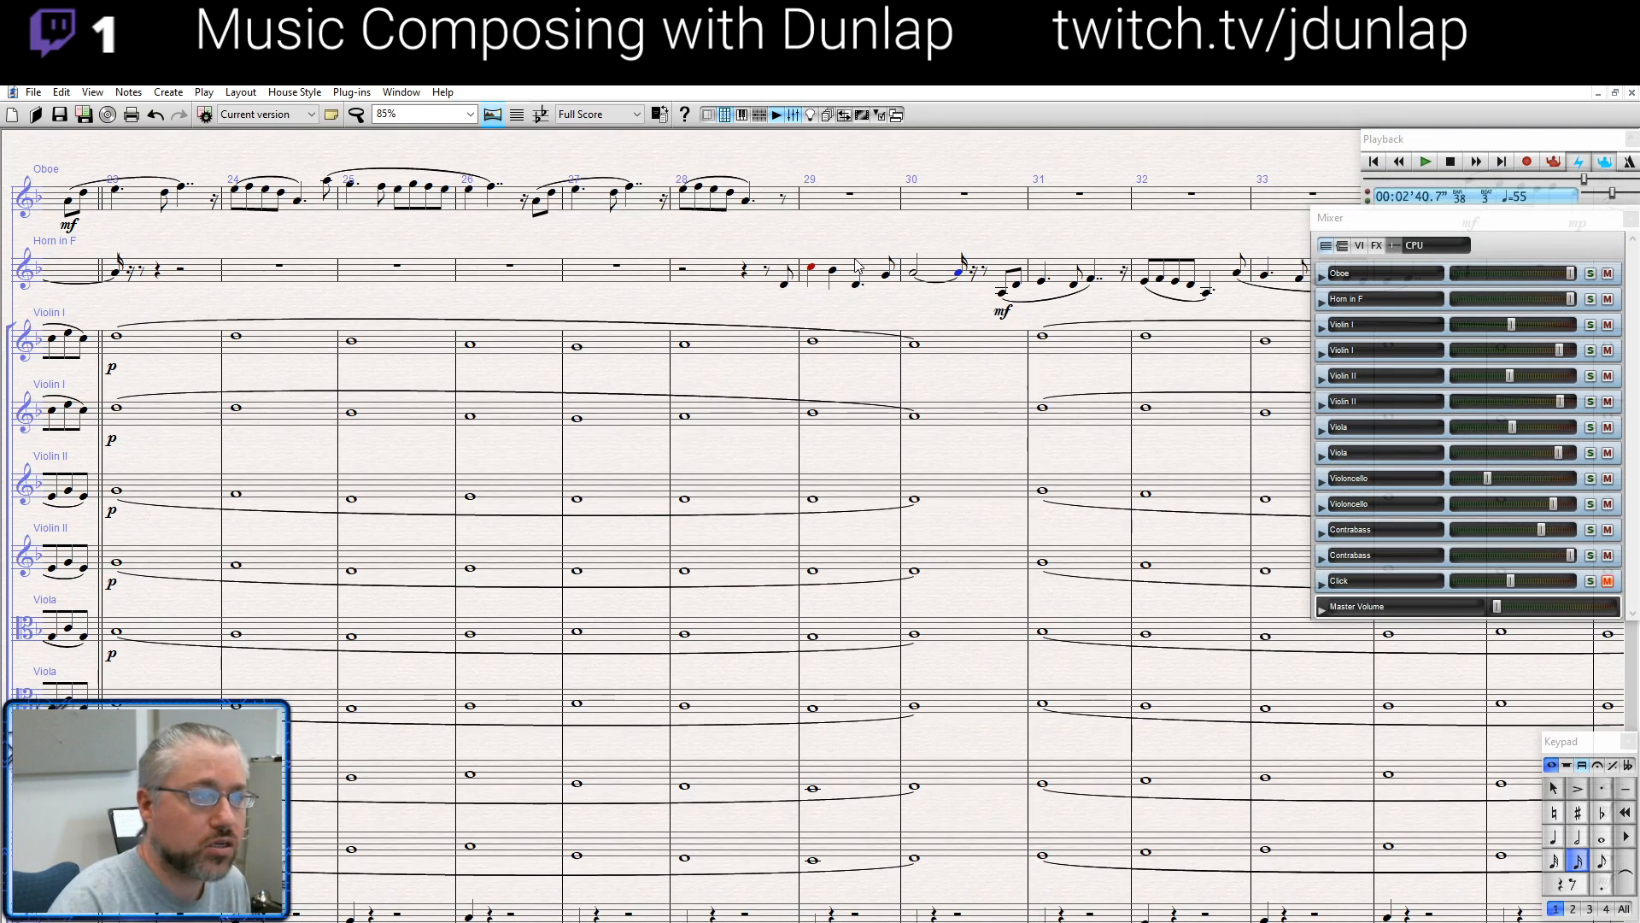
# Lower the Horn's bar 30 half note and the sixteenth note that follows it by seven staff steps each
pyautogui.click(905, 305)
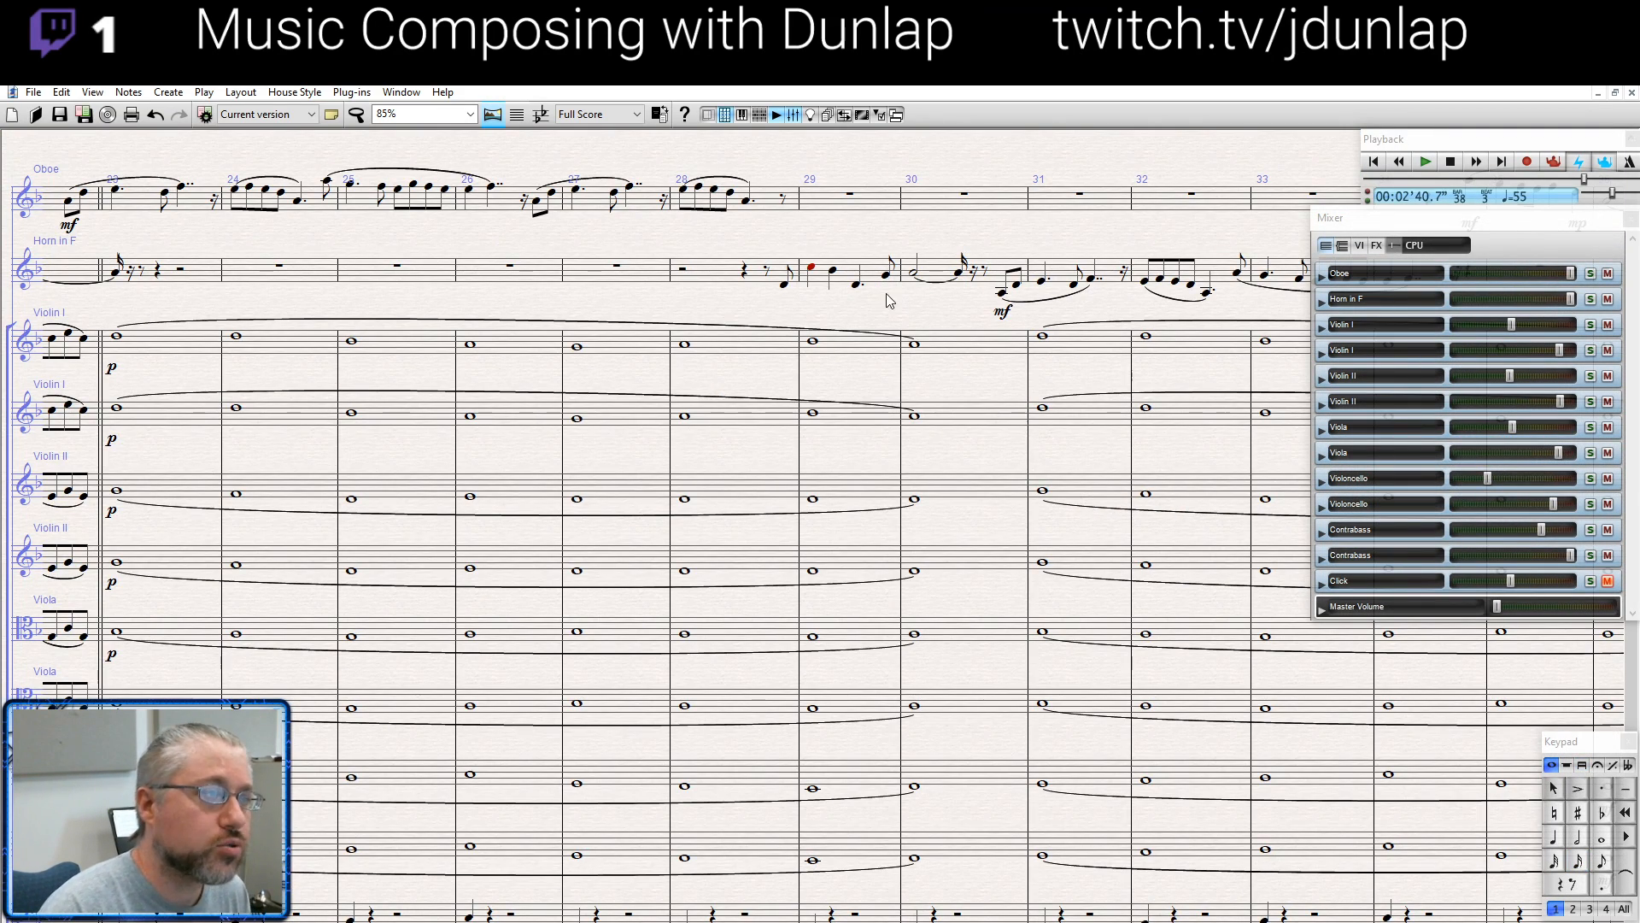
pyautogui.moveTo(897, 288); pyautogui.dragTo(901, 288)
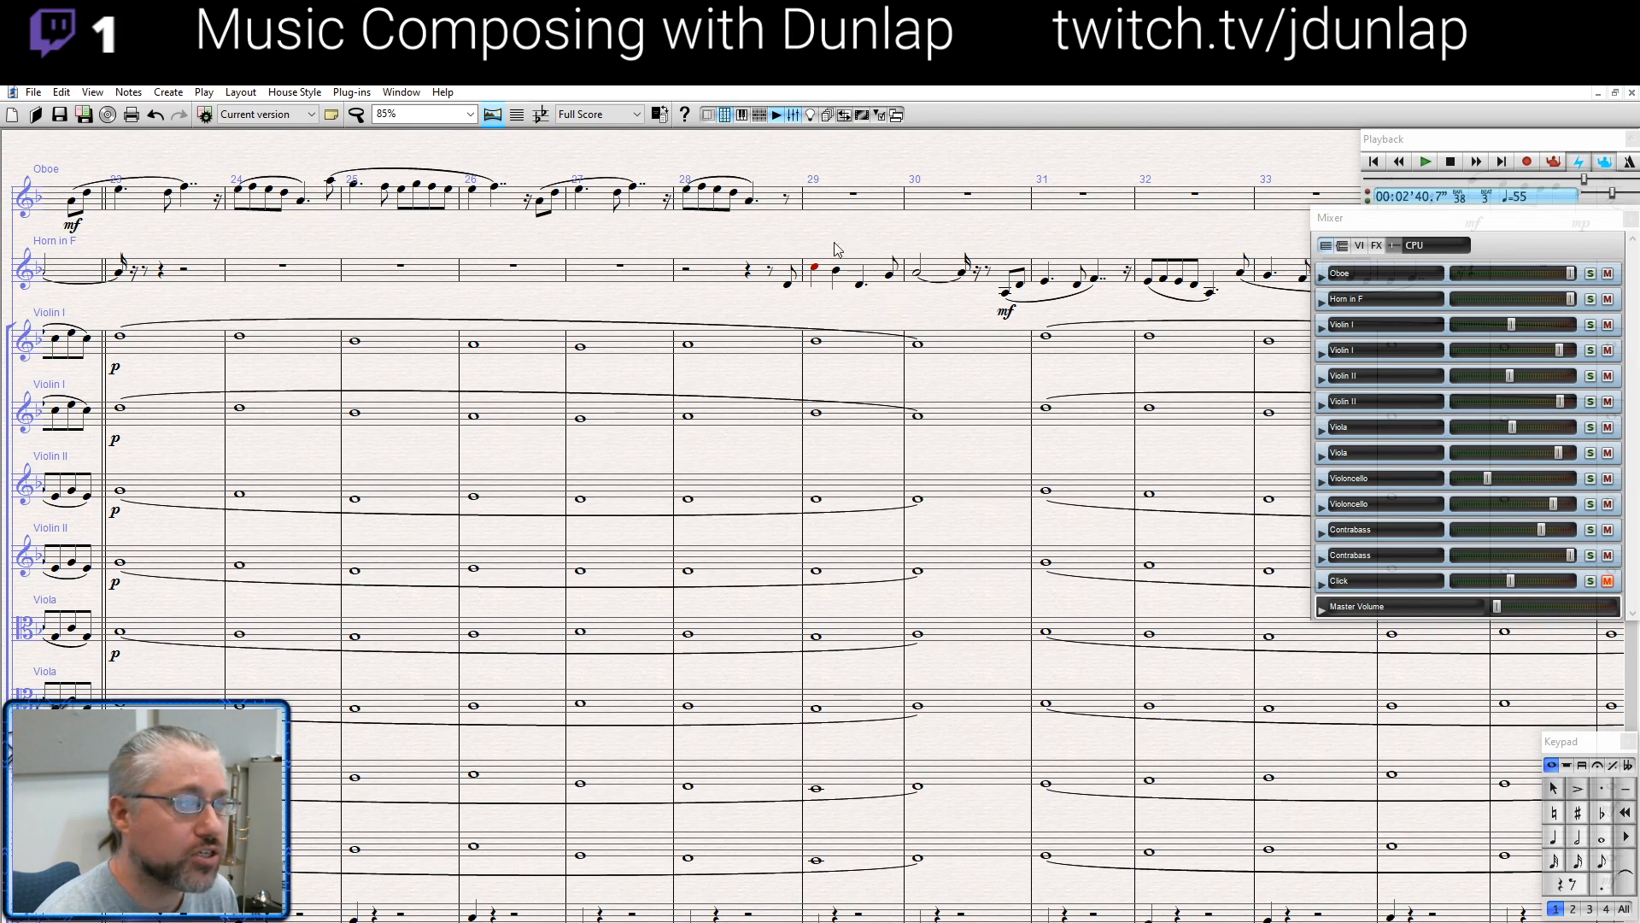
pyautogui.click(889, 277)
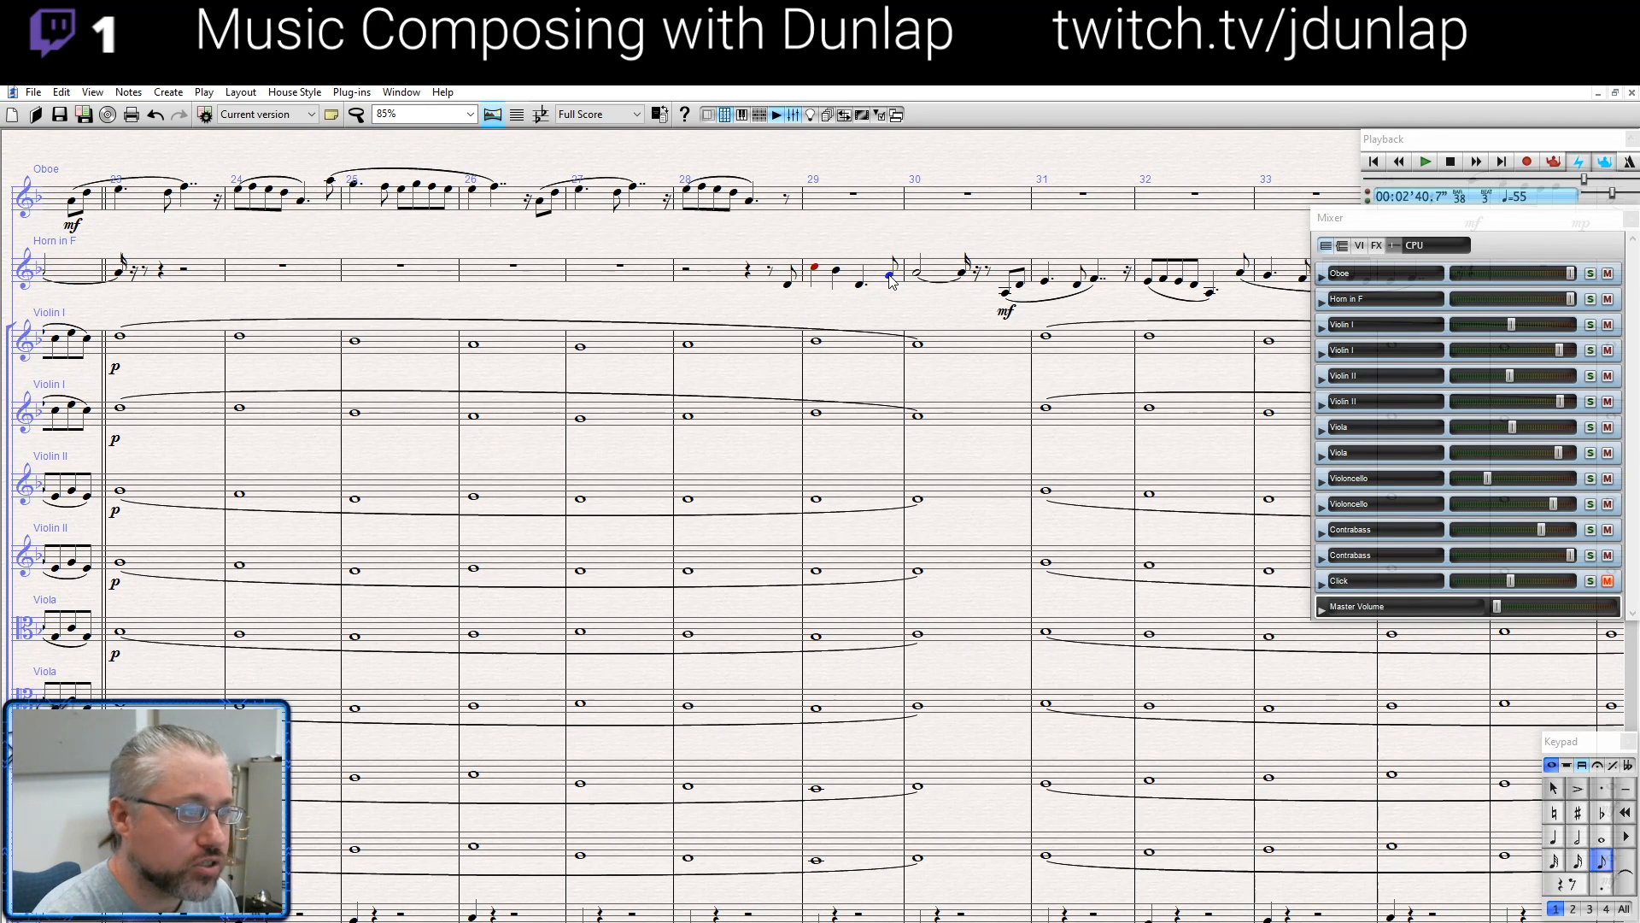
pyautogui.press('Right')
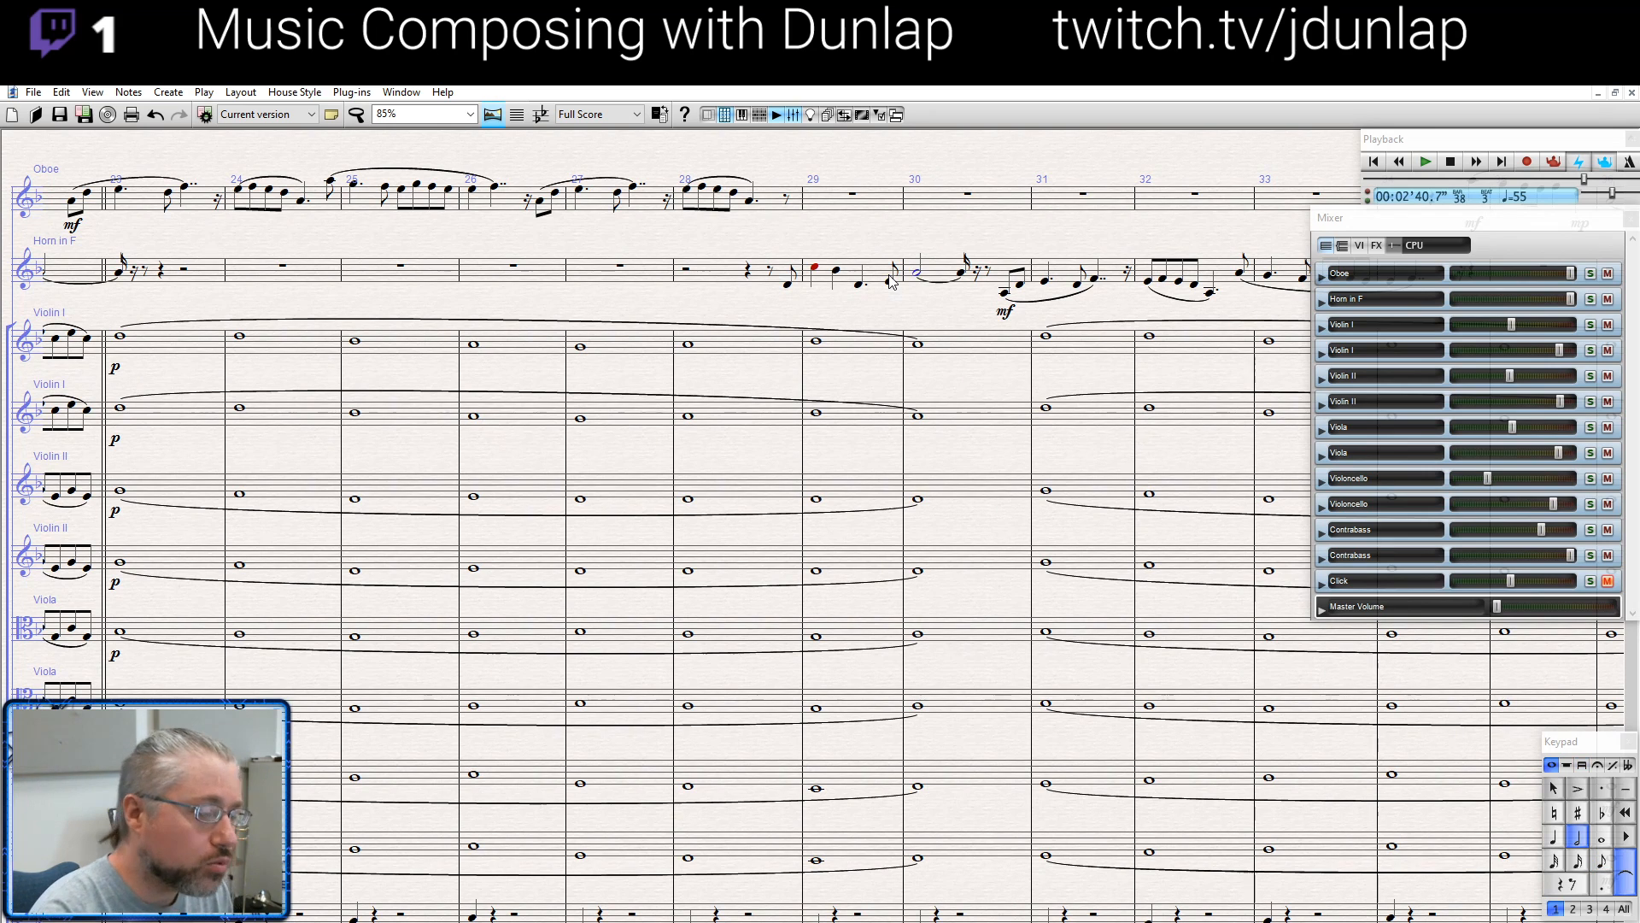
pyautogui.press('Down')
pyautogui.press('Down')
pyautogui.press('Down')
pyautogui.press('Down')
pyautogui.press('Down')
pyautogui.press('Down')
pyautogui.press('Down')
pyautogui.press('Right')
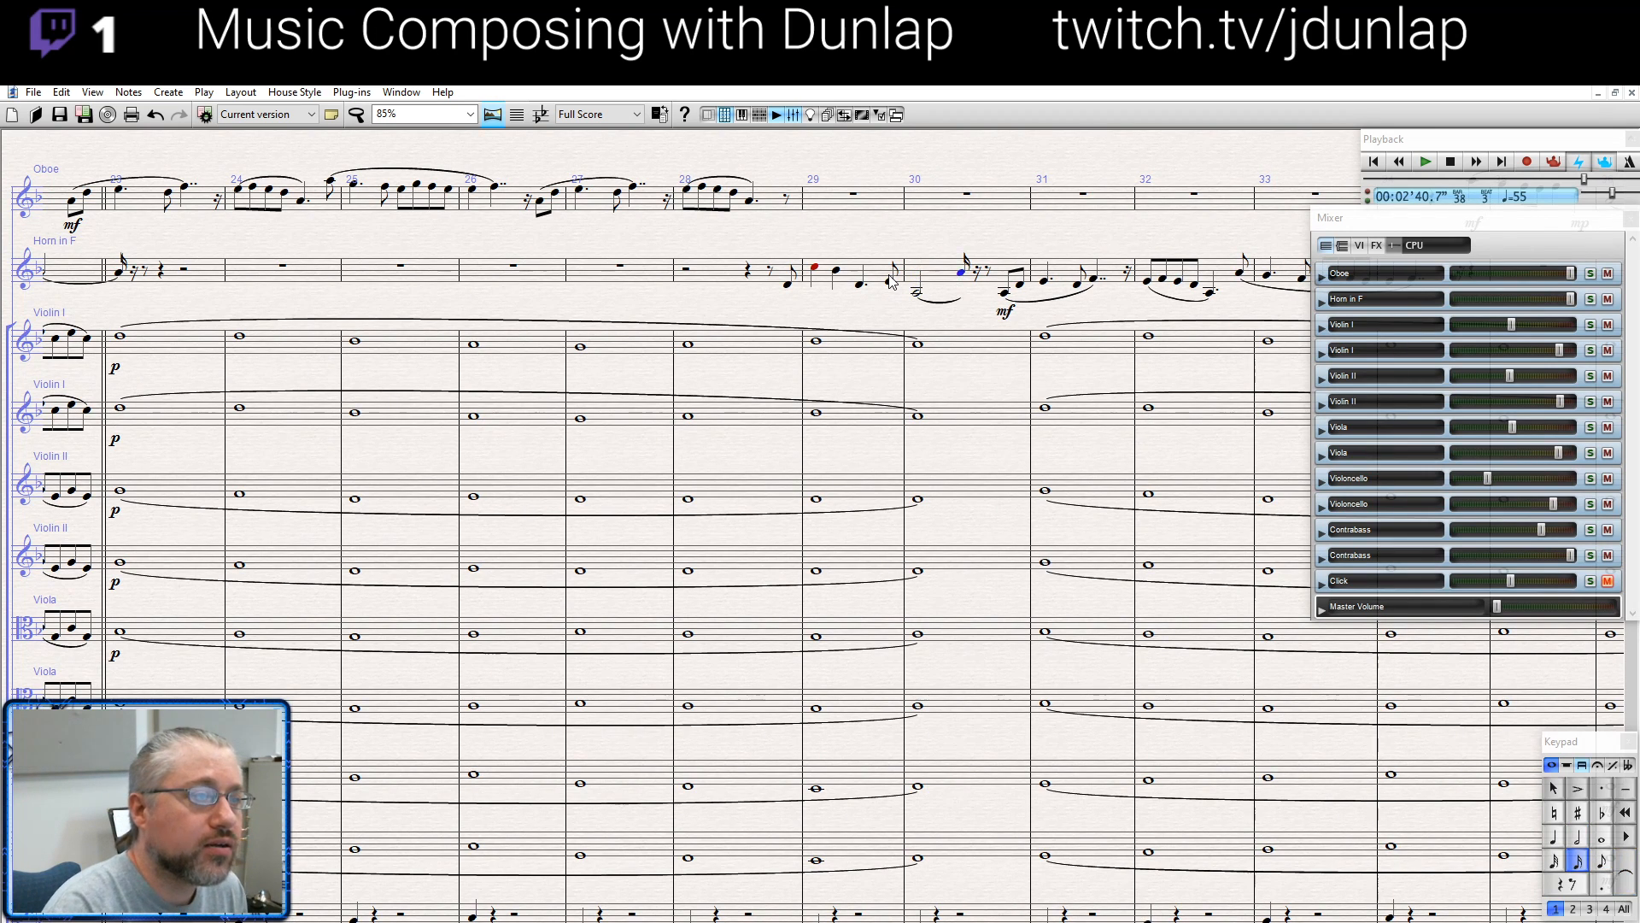
pyautogui.press('Down')
pyautogui.press('Down')
pyautogui.press('Down')
pyautogui.press('Down')
pyautogui.press('Down')
pyautogui.press('Down')
pyautogui.press('Down')
# Raise the Horn's bar 30 half note and the following sixteenth note by five staff steps each
pyautogui.click(918, 293)
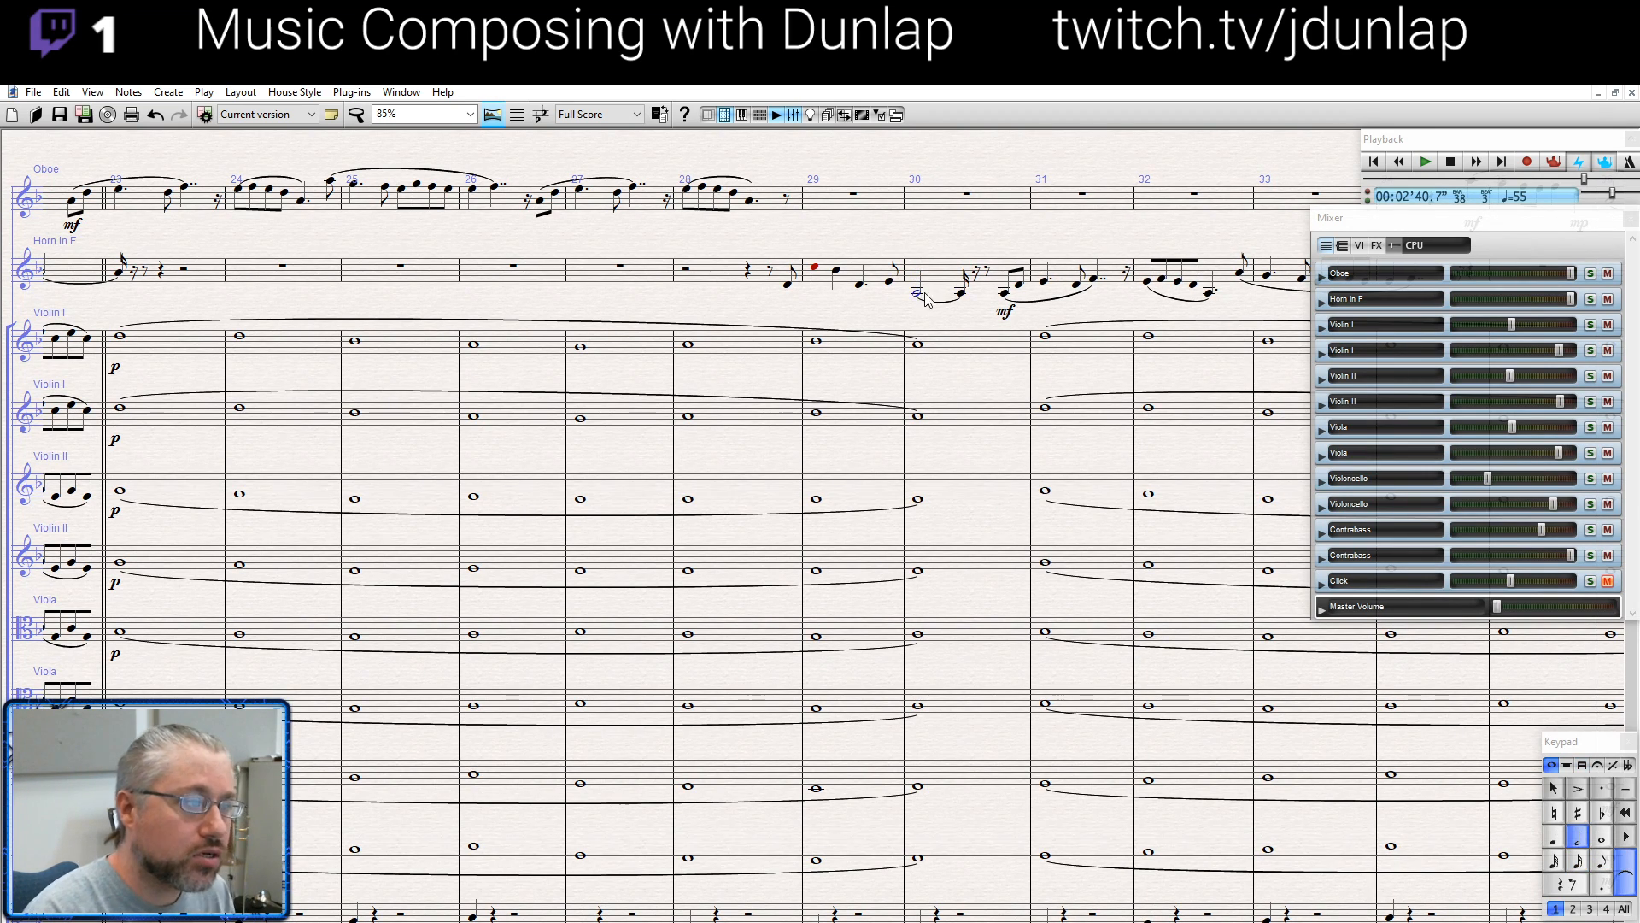
pyautogui.press('Up')
pyautogui.press('Up')
pyautogui.press('Up')
pyautogui.press('Up')
pyautogui.press('Up')
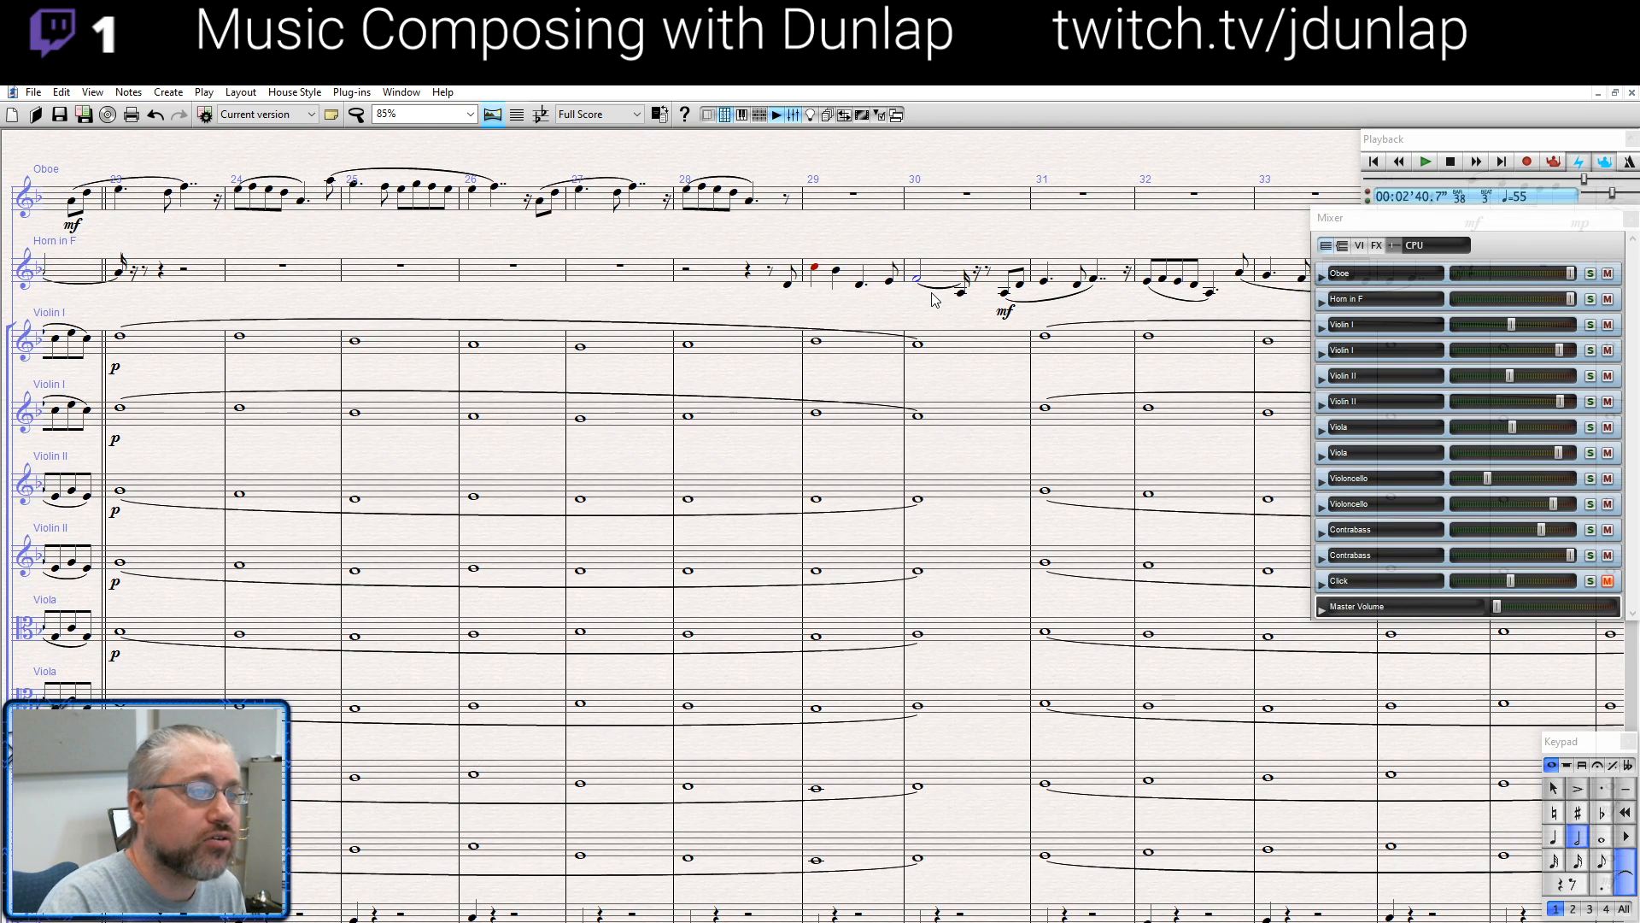
pyautogui.press('Right')
pyautogui.press('Up')
pyautogui.press('Up')
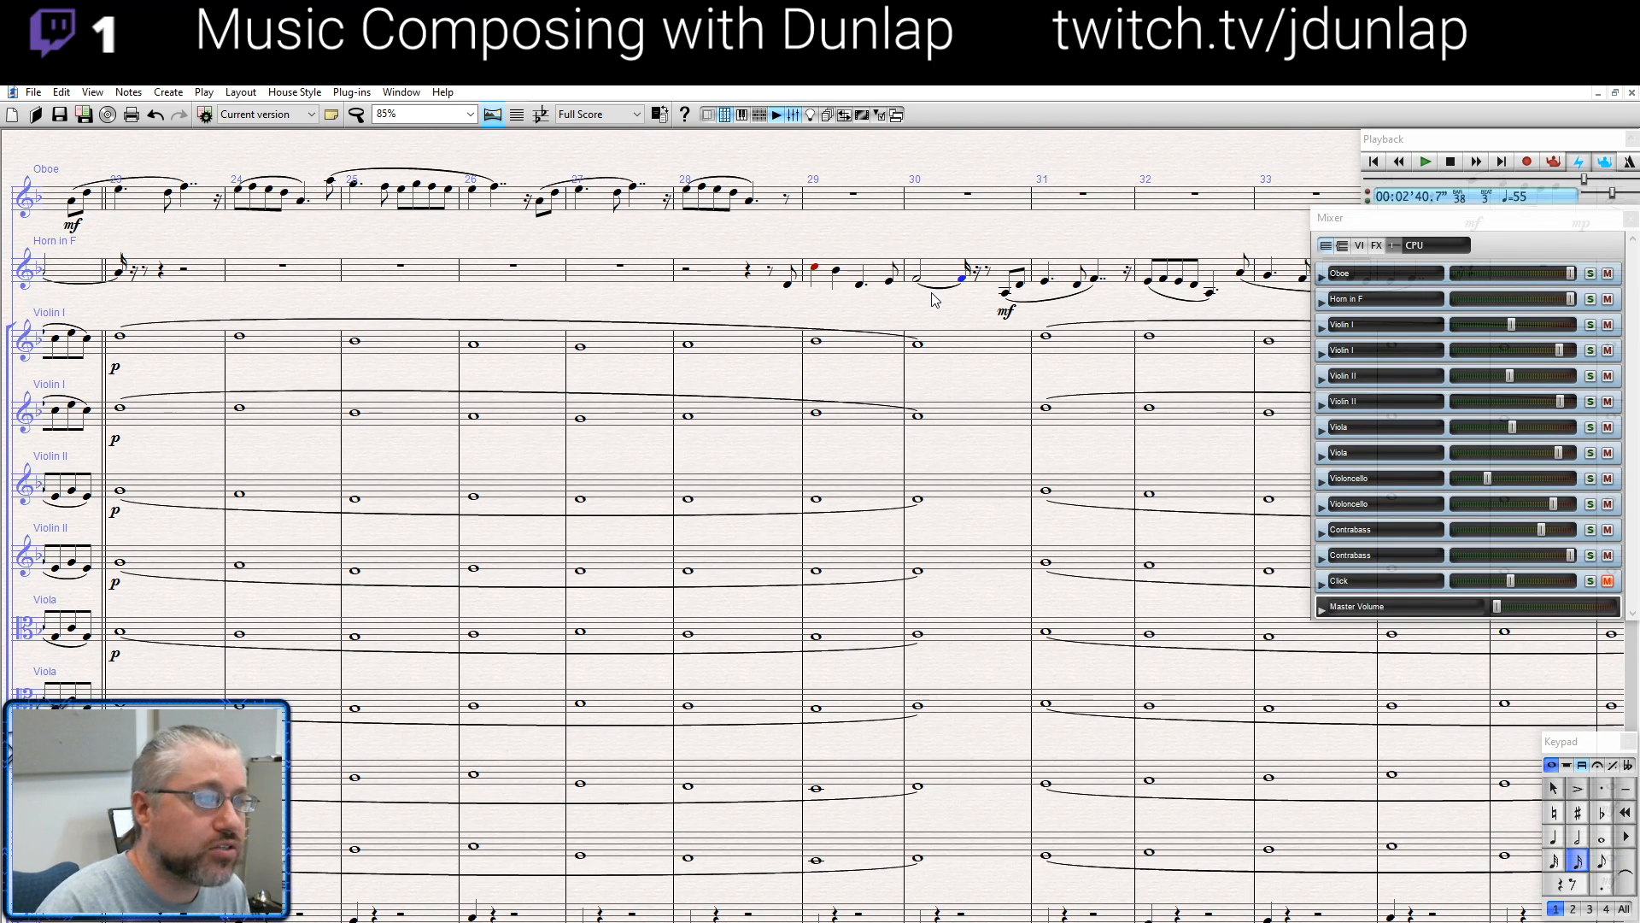
pyautogui.press('Escape')
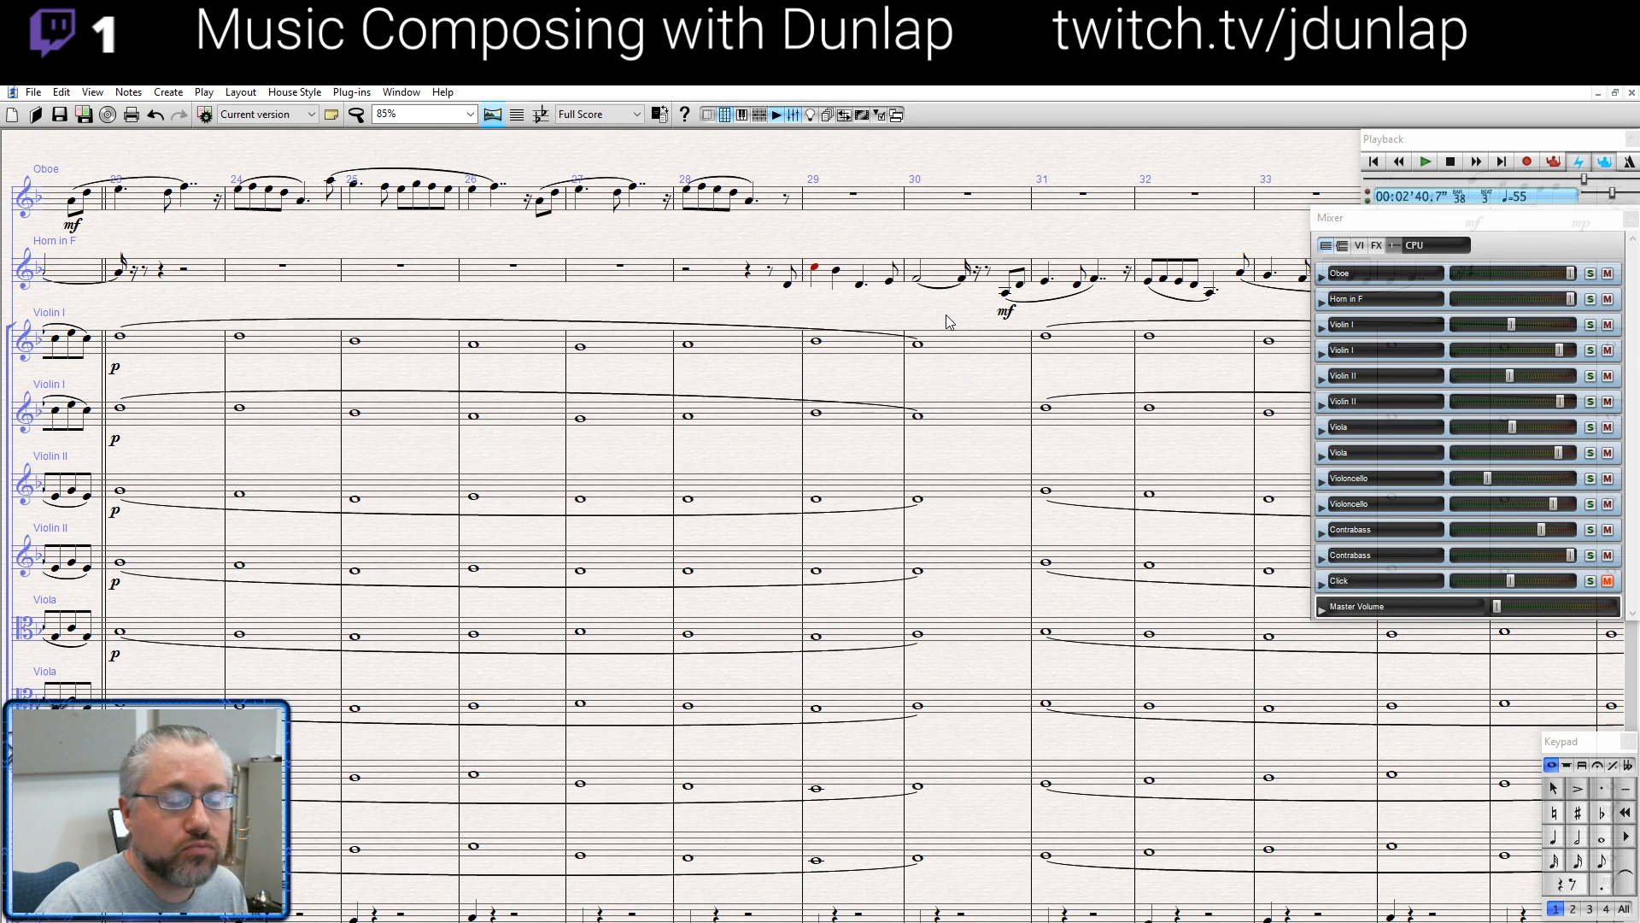
# Slur the Horn phrase from its bar 28 pickup into bar 30, marking mf at the start and mp late in bar 29
pyautogui.click(788, 285)
pyautogui.press('s')
pyautogui.press('space')
pyautogui.press('space')
pyautogui.press('space')
pyautogui.press('space')
pyautogui.press('space')
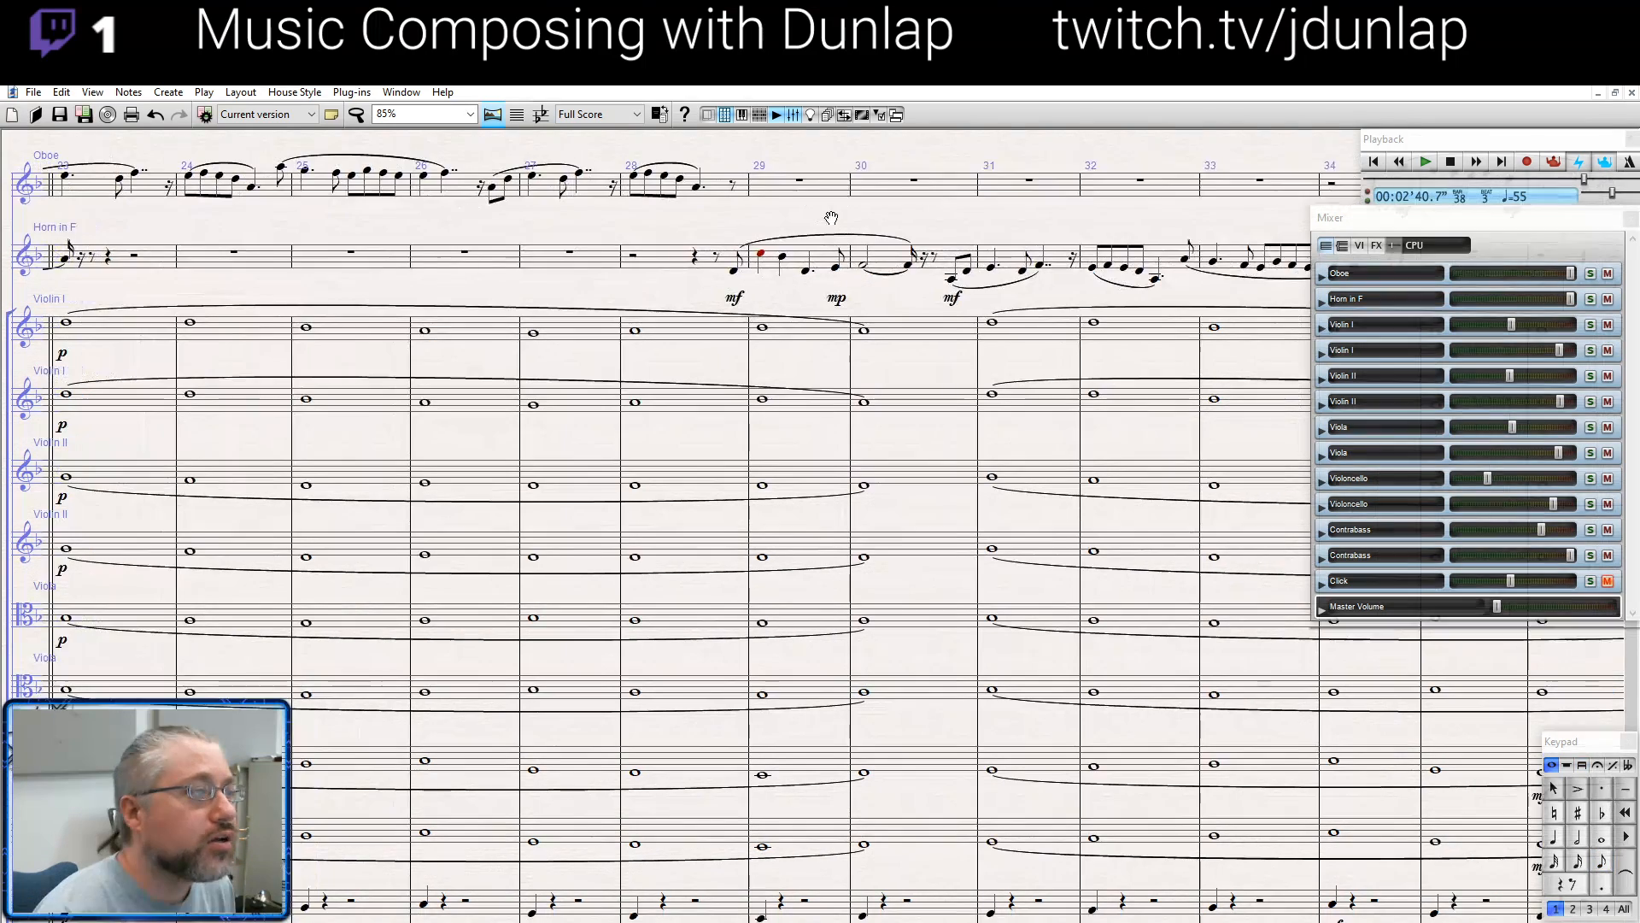
# Review how the new Horn phrase fits with the Oboe and Horn exchanges from bar 22 to bar 38
pyautogui.moveTo(831, 218); pyautogui.dragTo(256, 240)
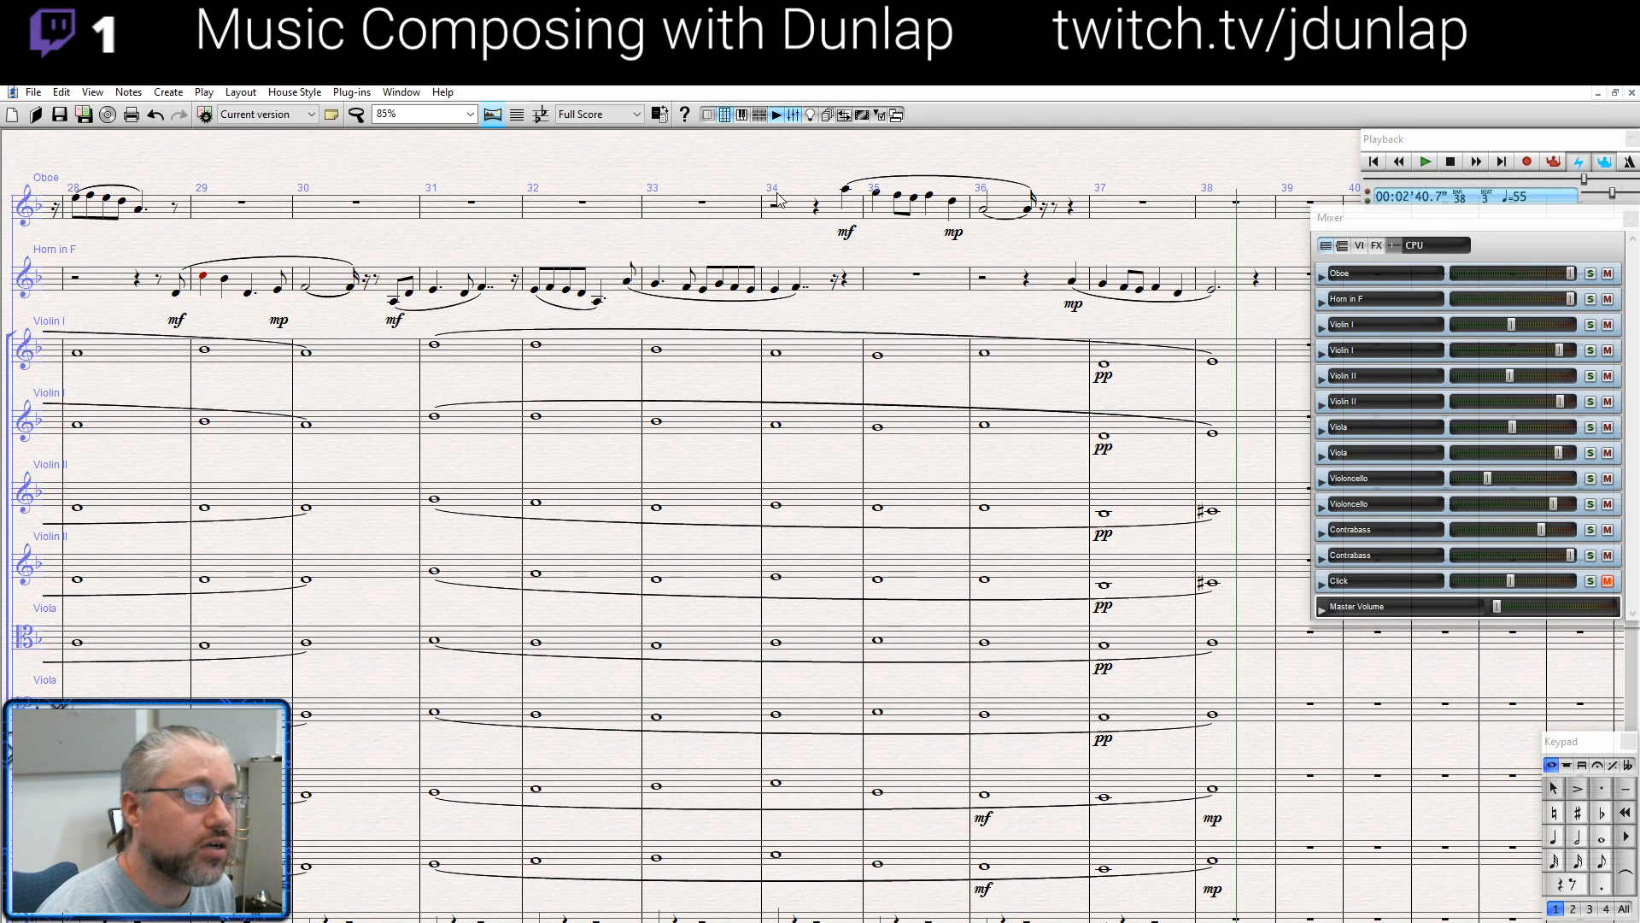
pyautogui.moveTo(696, 149); pyautogui.dragTo(1128, 154)
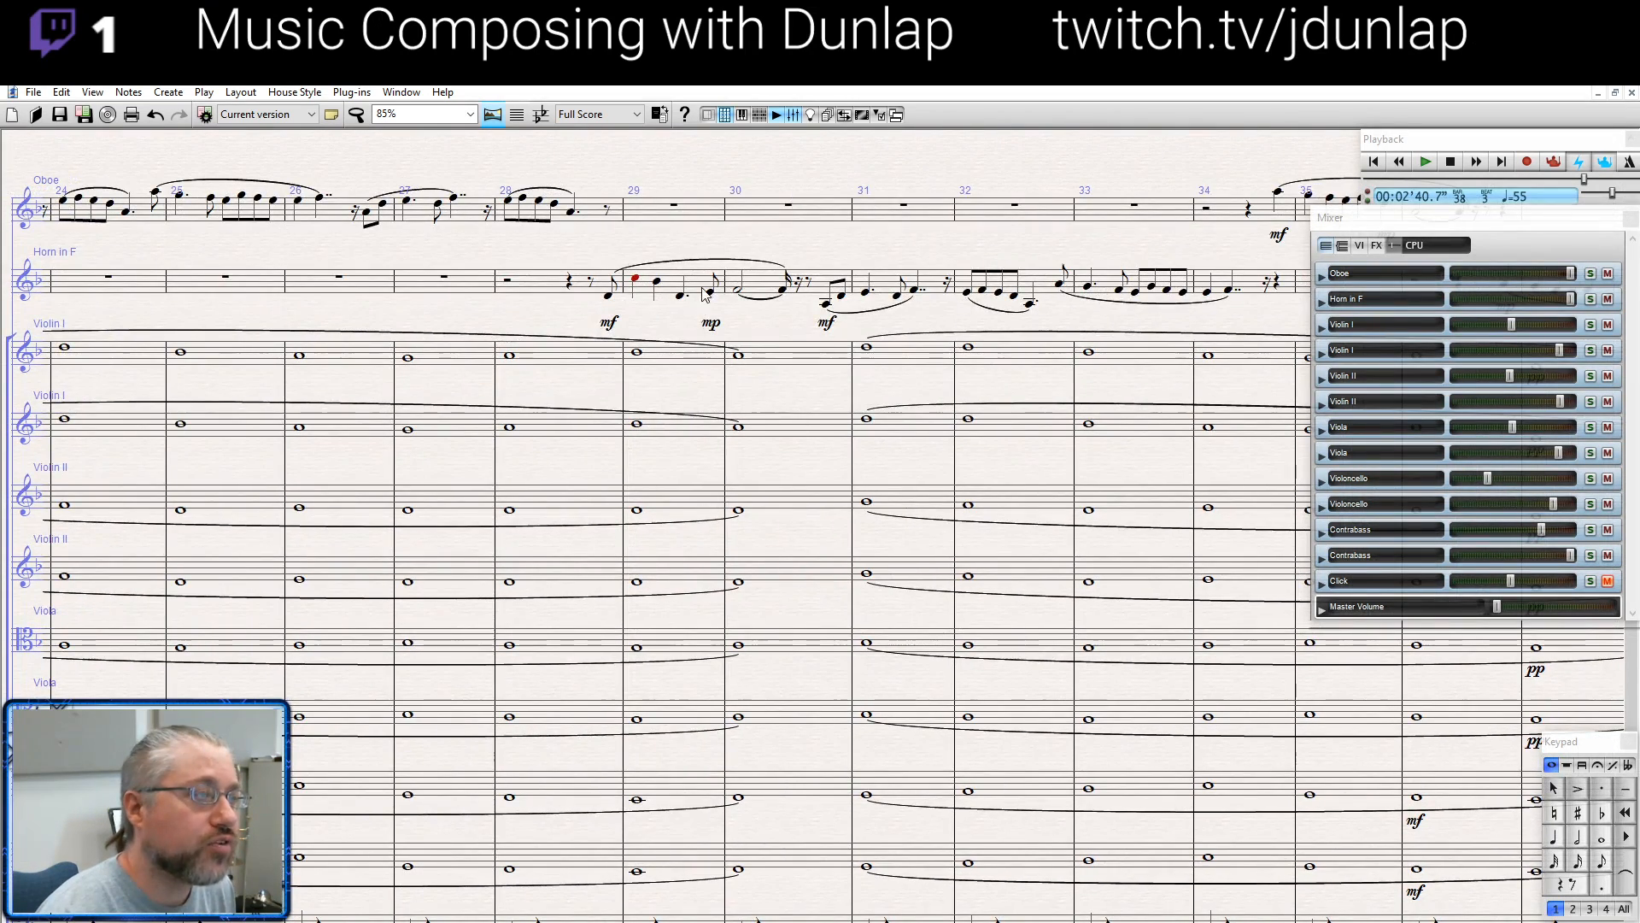
pyautogui.moveTo(1023, 232); pyautogui.dragTo(679, 246)
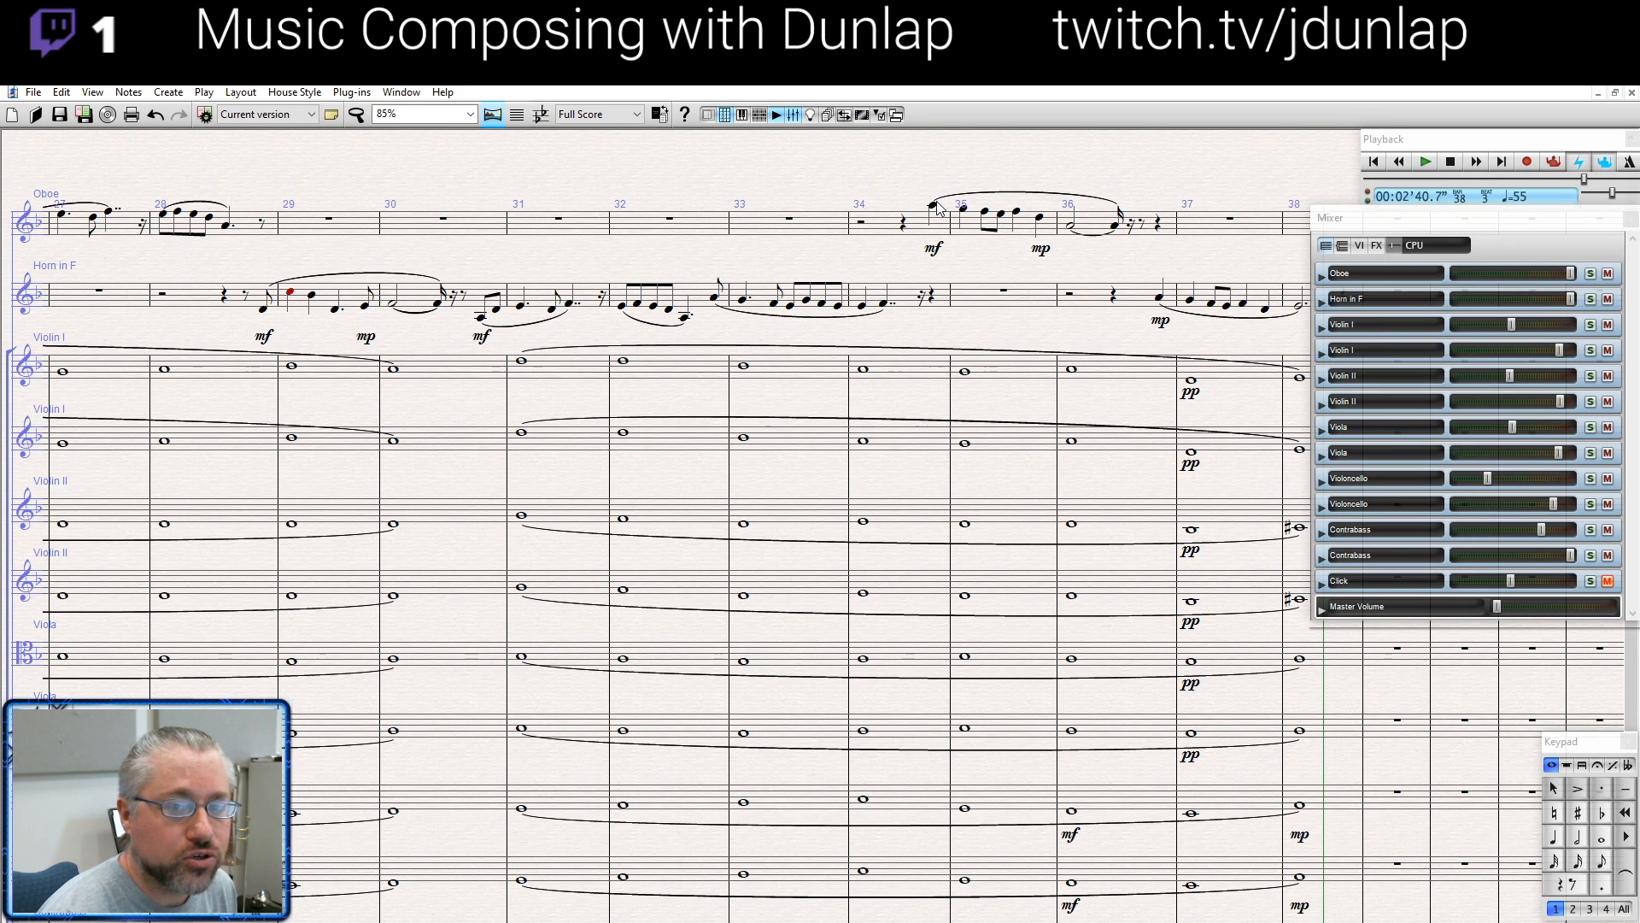
pyautogui.moveTo(1211, 257); pyautogui.dragTo(1329, 290)
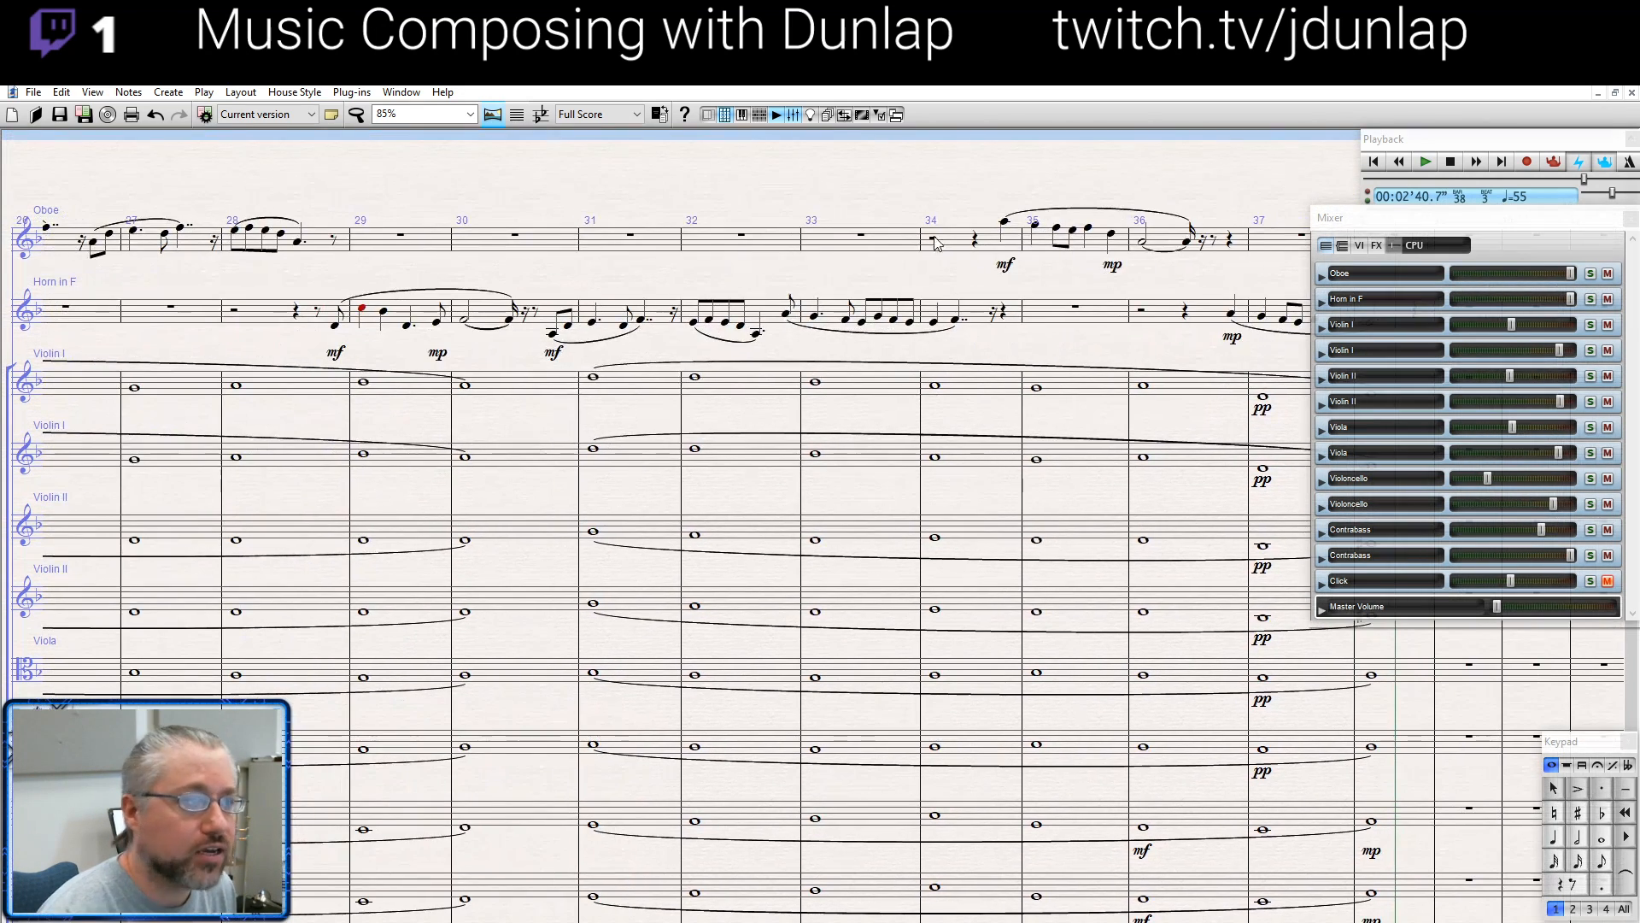
pyautogui.moveTo(680, 207); pyautogui.dragTo(1143, 221)
pyautogui.moveTo(829, 210)
pyautogui.mouseDown()
pyautogui.moveTo(941, 209)
pyautogui.moveTo(840, 209)
pyautogui.mouseUp()
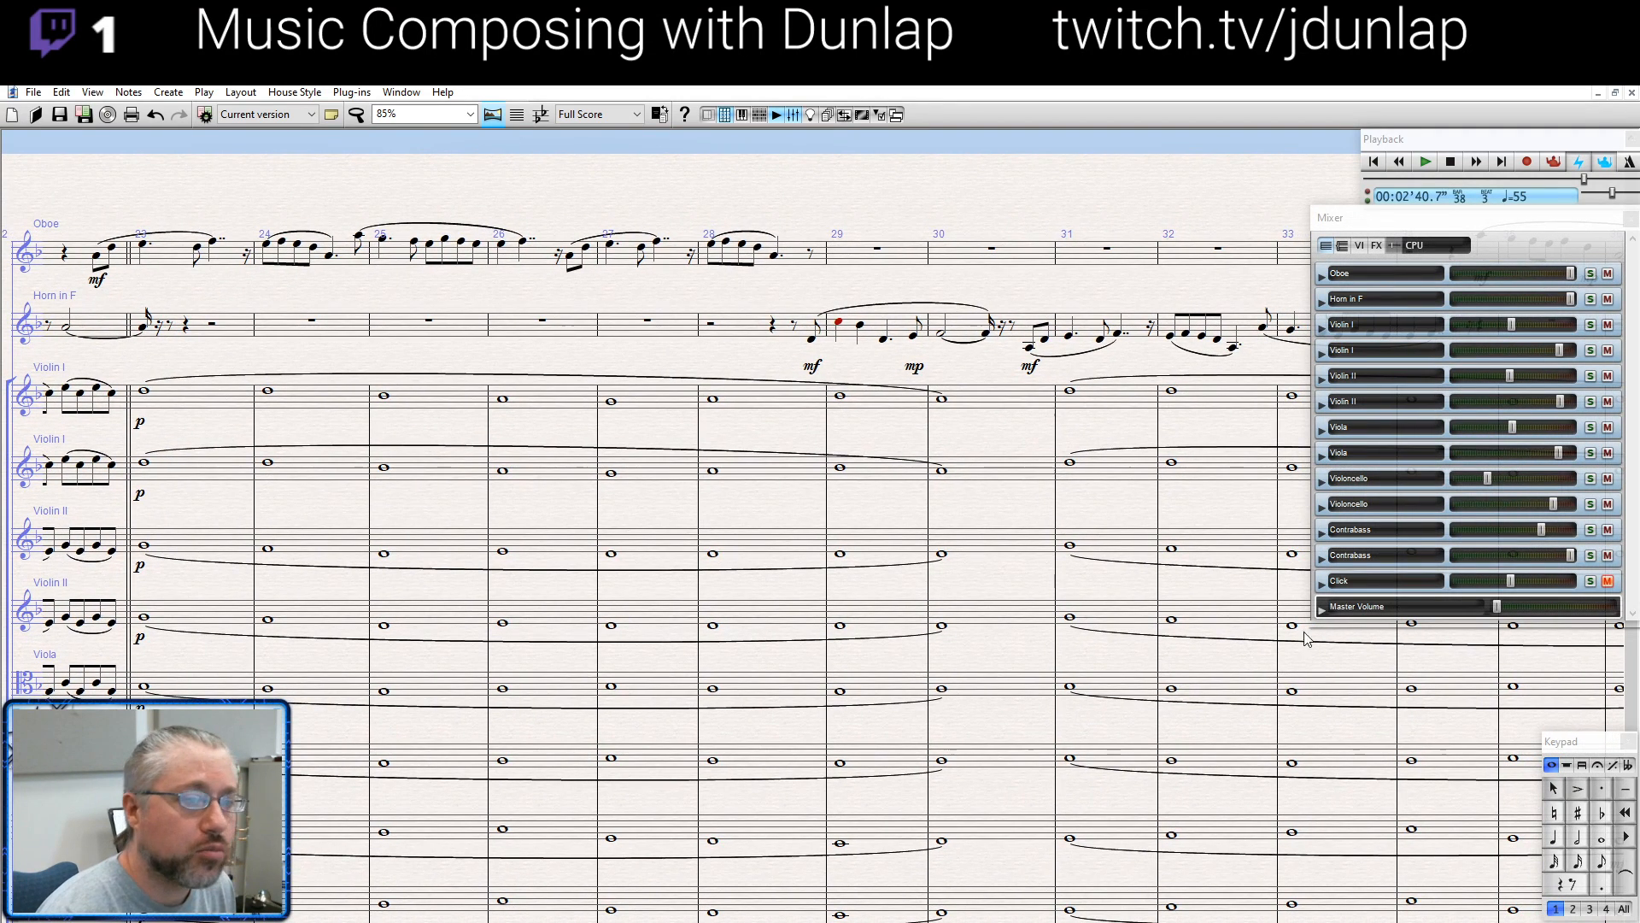
# Raise the master volume to maximum and play from the Oboe's bar 22 pickup, stopping in bar 25
pyautogui.moveTo(1497, 607); pyautogui.dragTo(1608, 617)
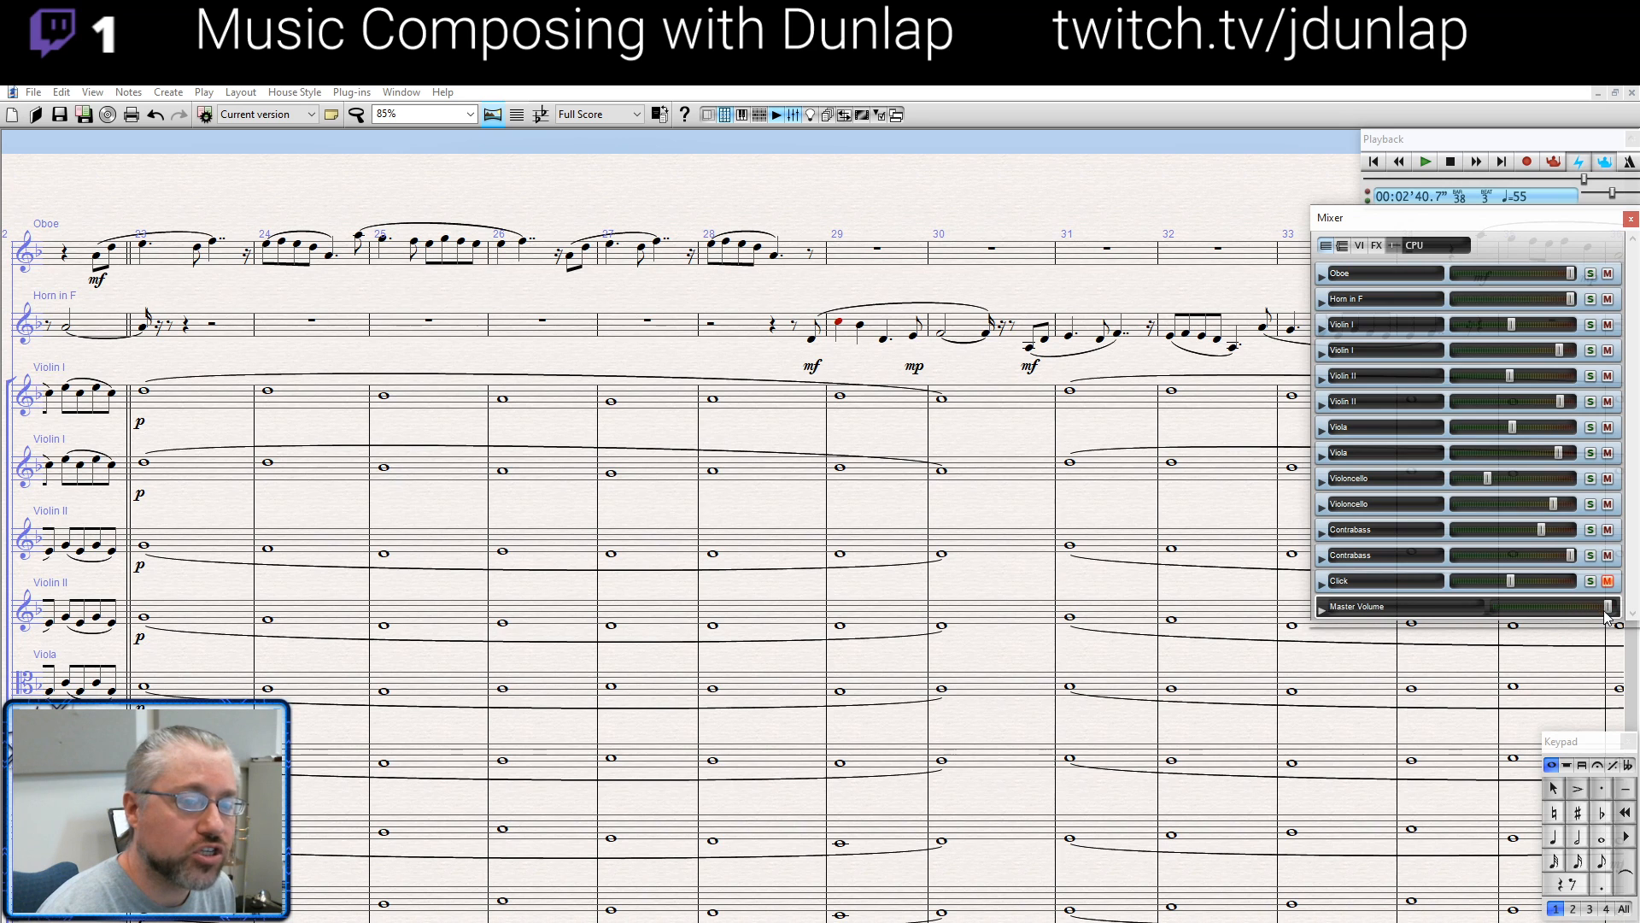
pyautogui.click(101, 259)
pyautogui.press('p')
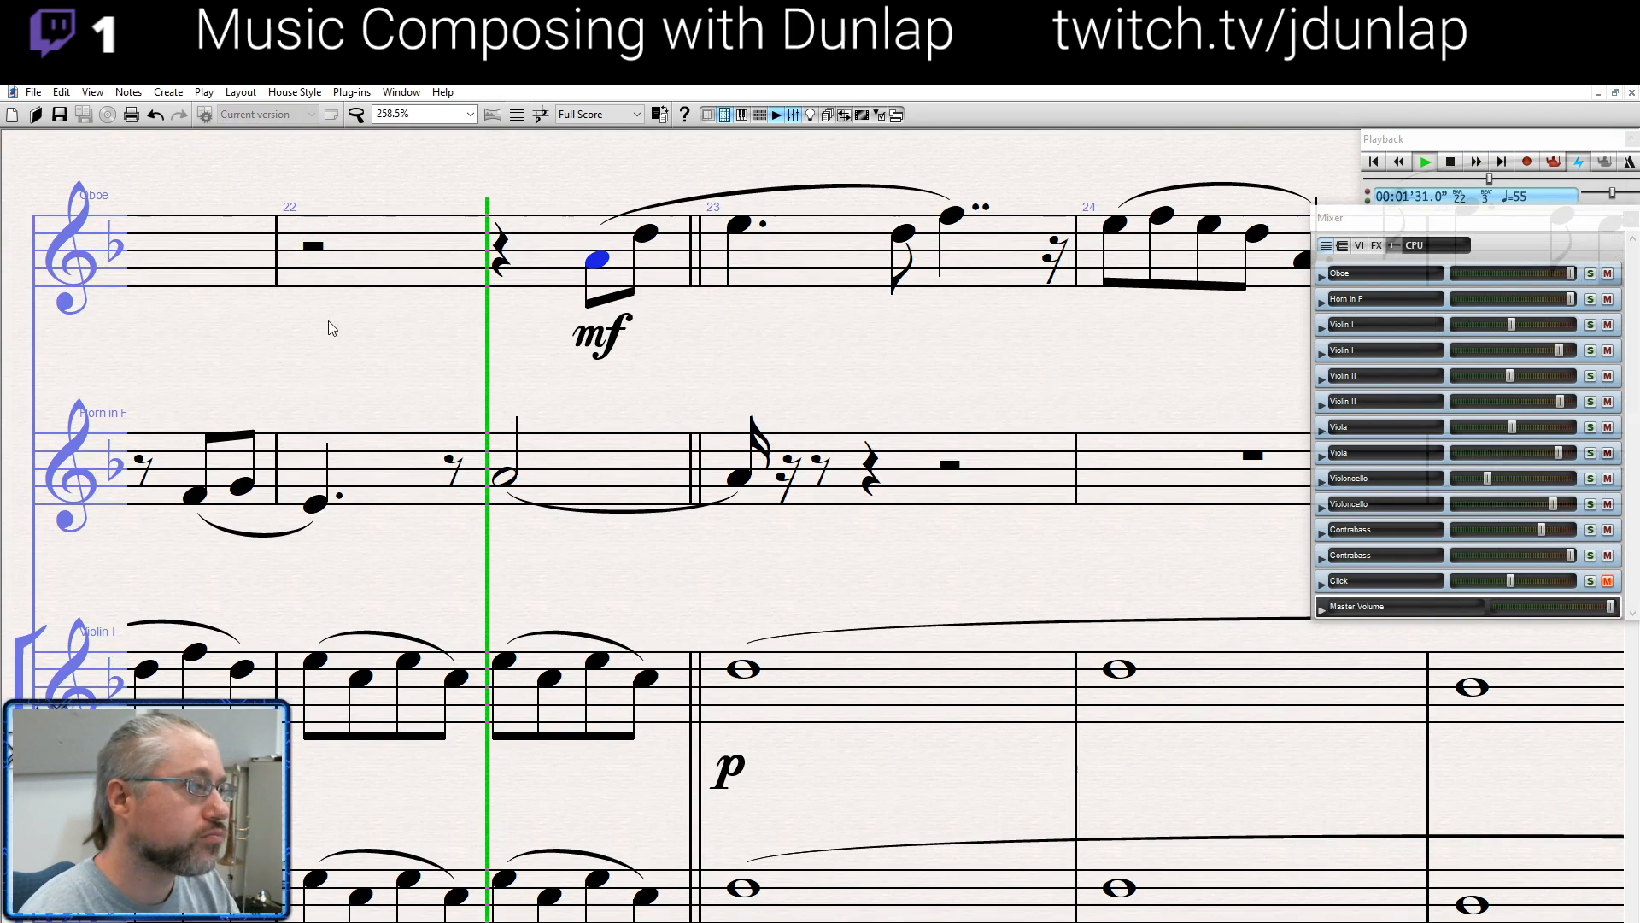
pyautogui.scroll(-5, 481, 341)
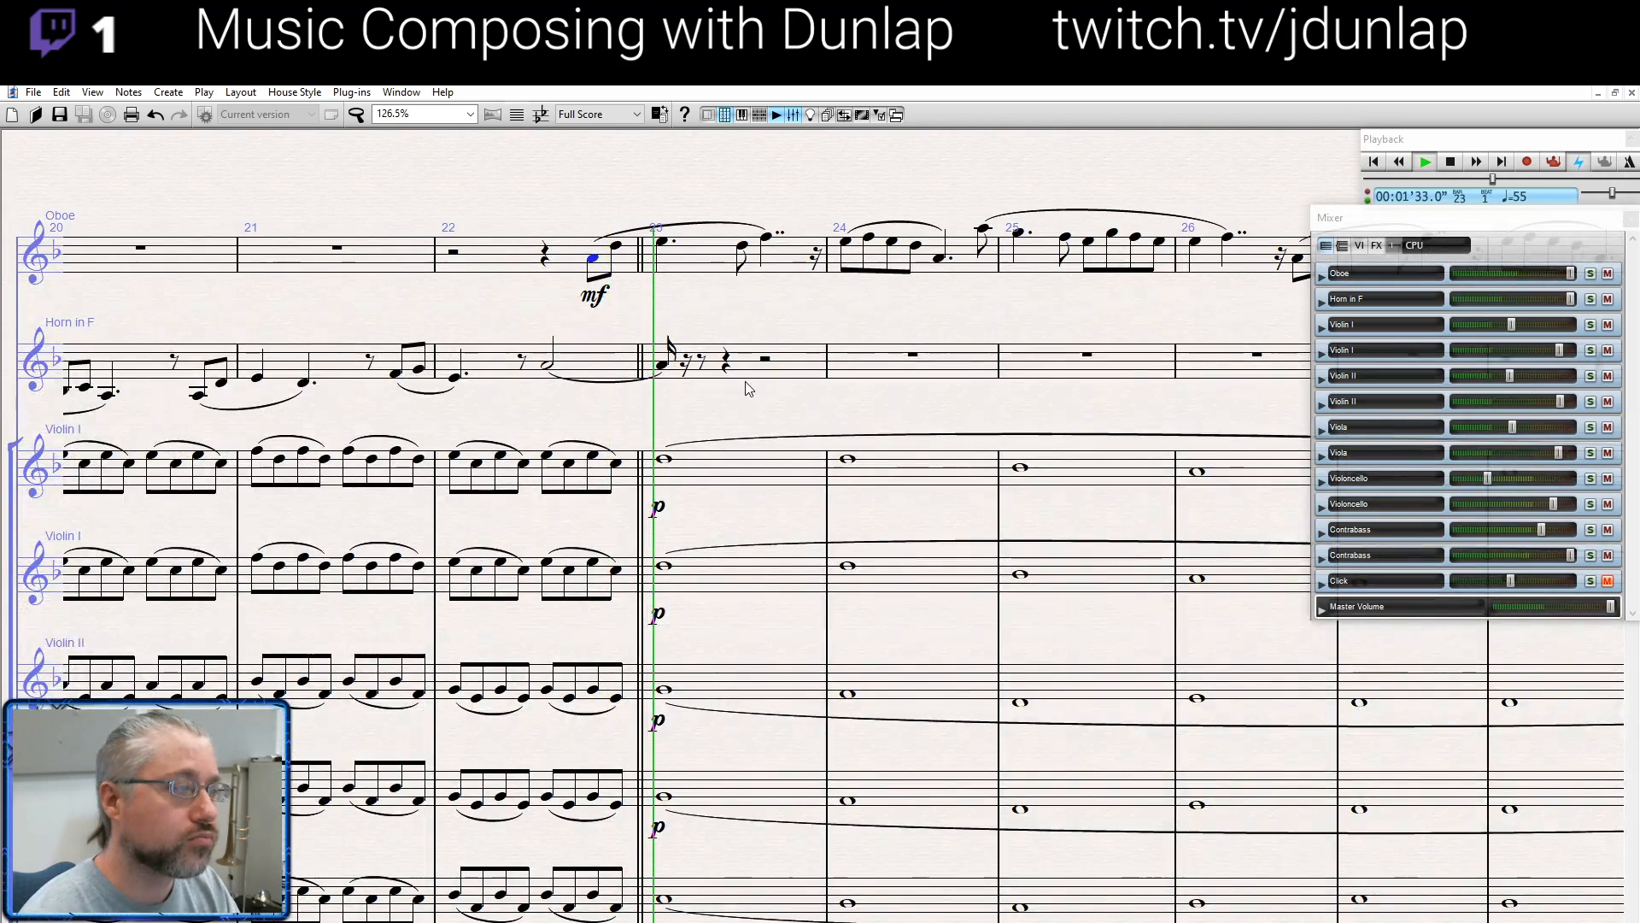
pyautogui.scroll(-4, 407, 386)
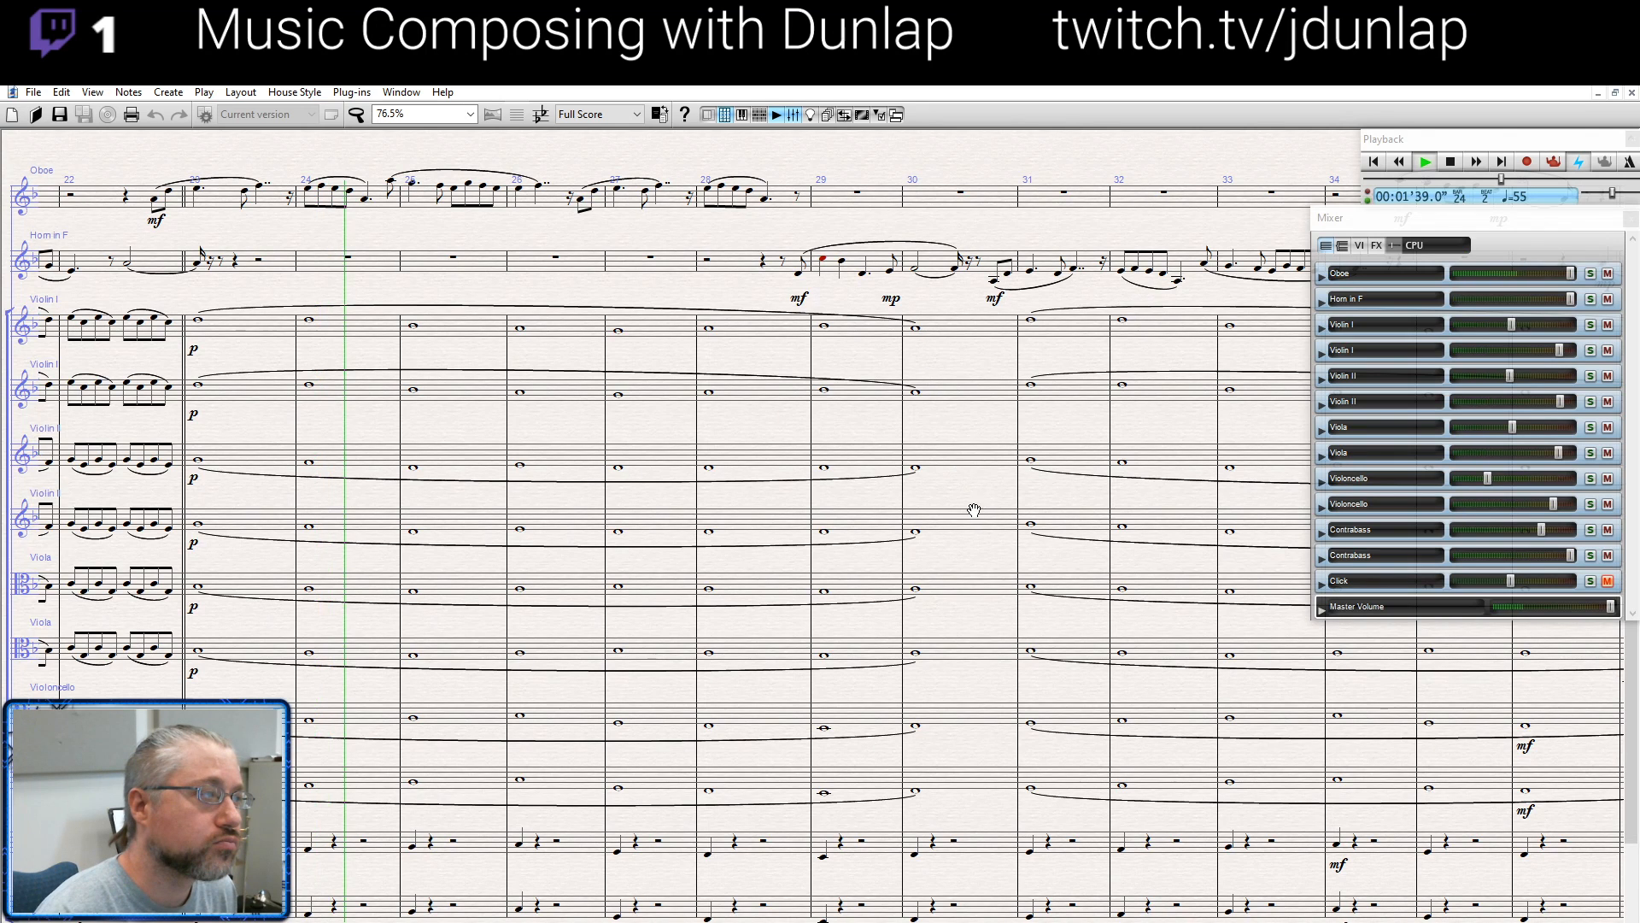
pyautogui.moveTo(972, 511); pyautogui.dragTo(882, 505)
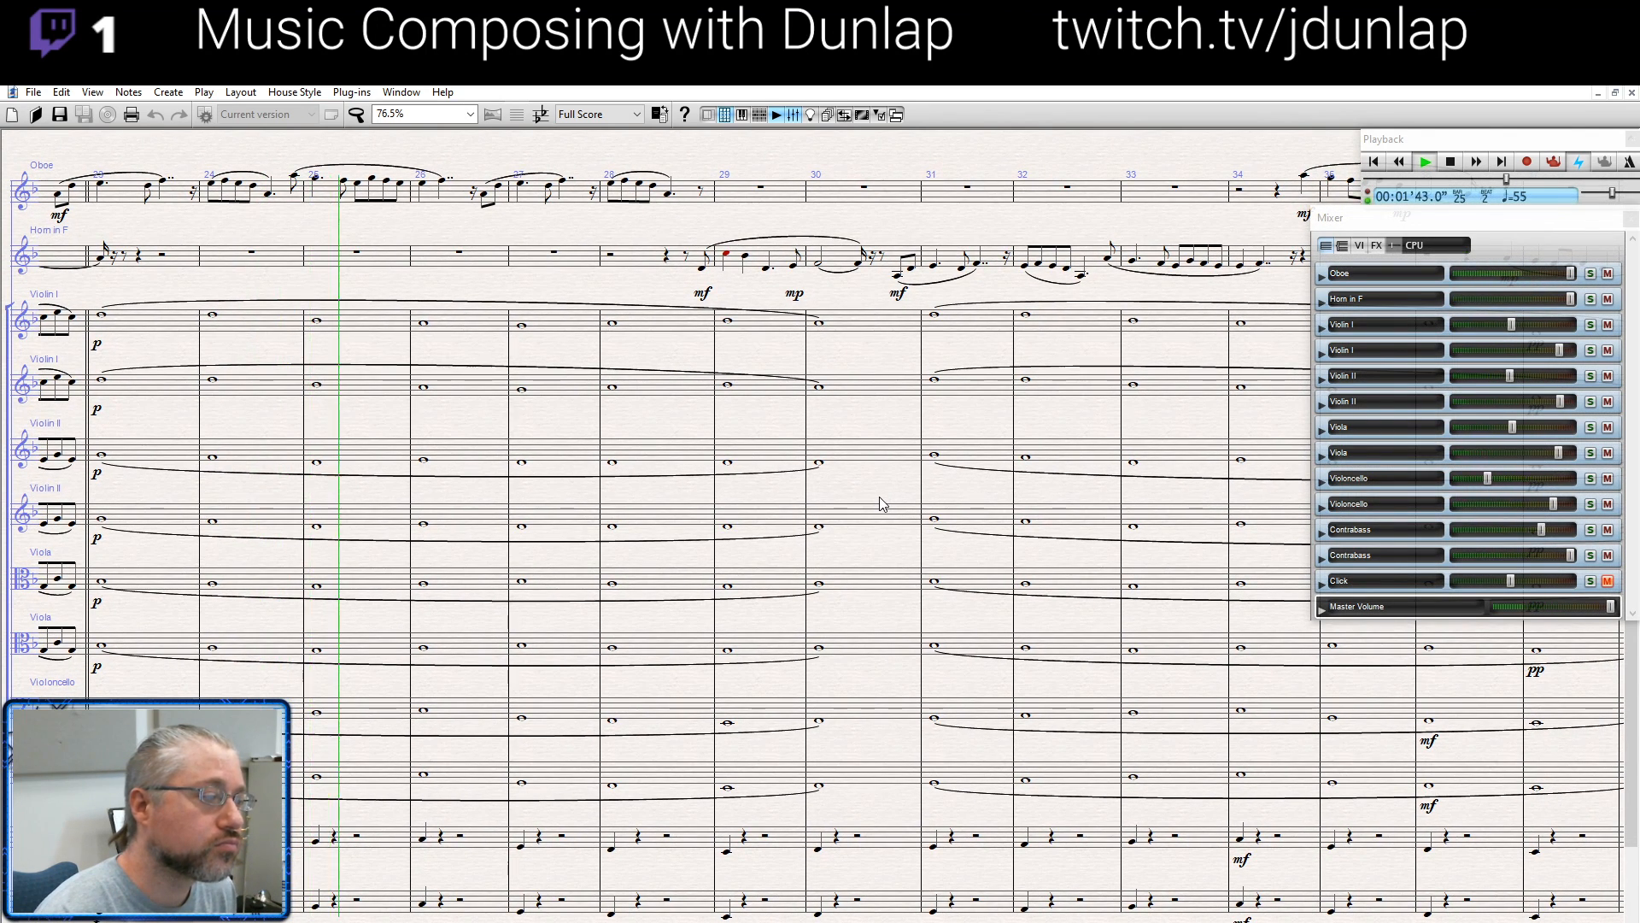
pyautogui.press('space')
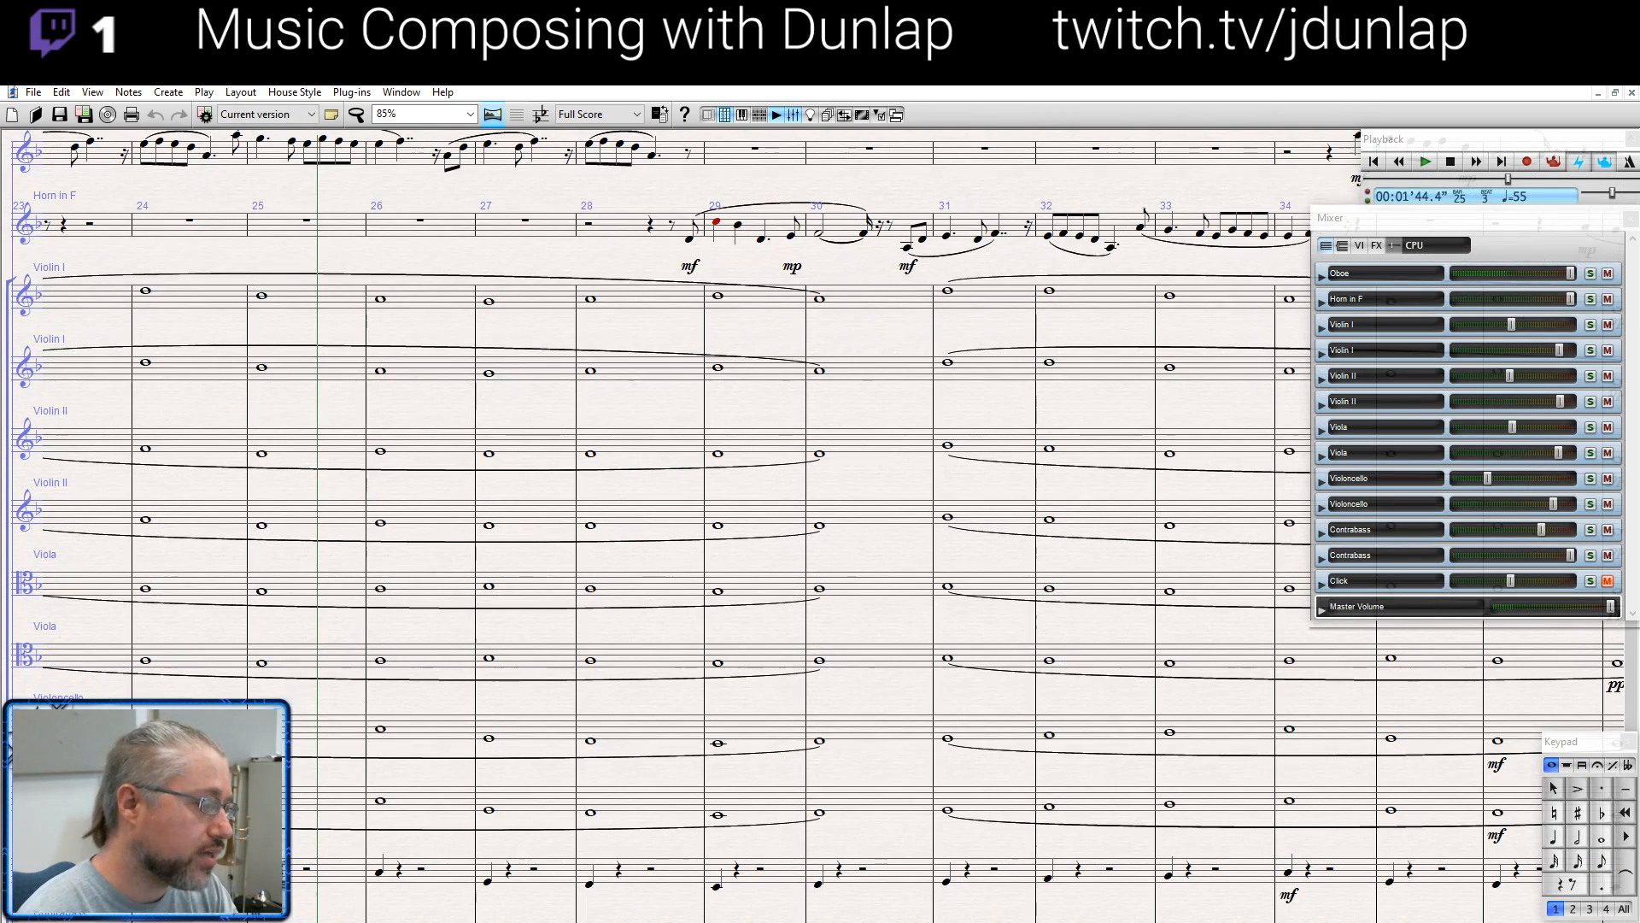
# Listen to the passage from bar 23 and stop playback in bar 27
pyautogui.moveTo(238, 888); pyautogui.dragTo(427, 753)
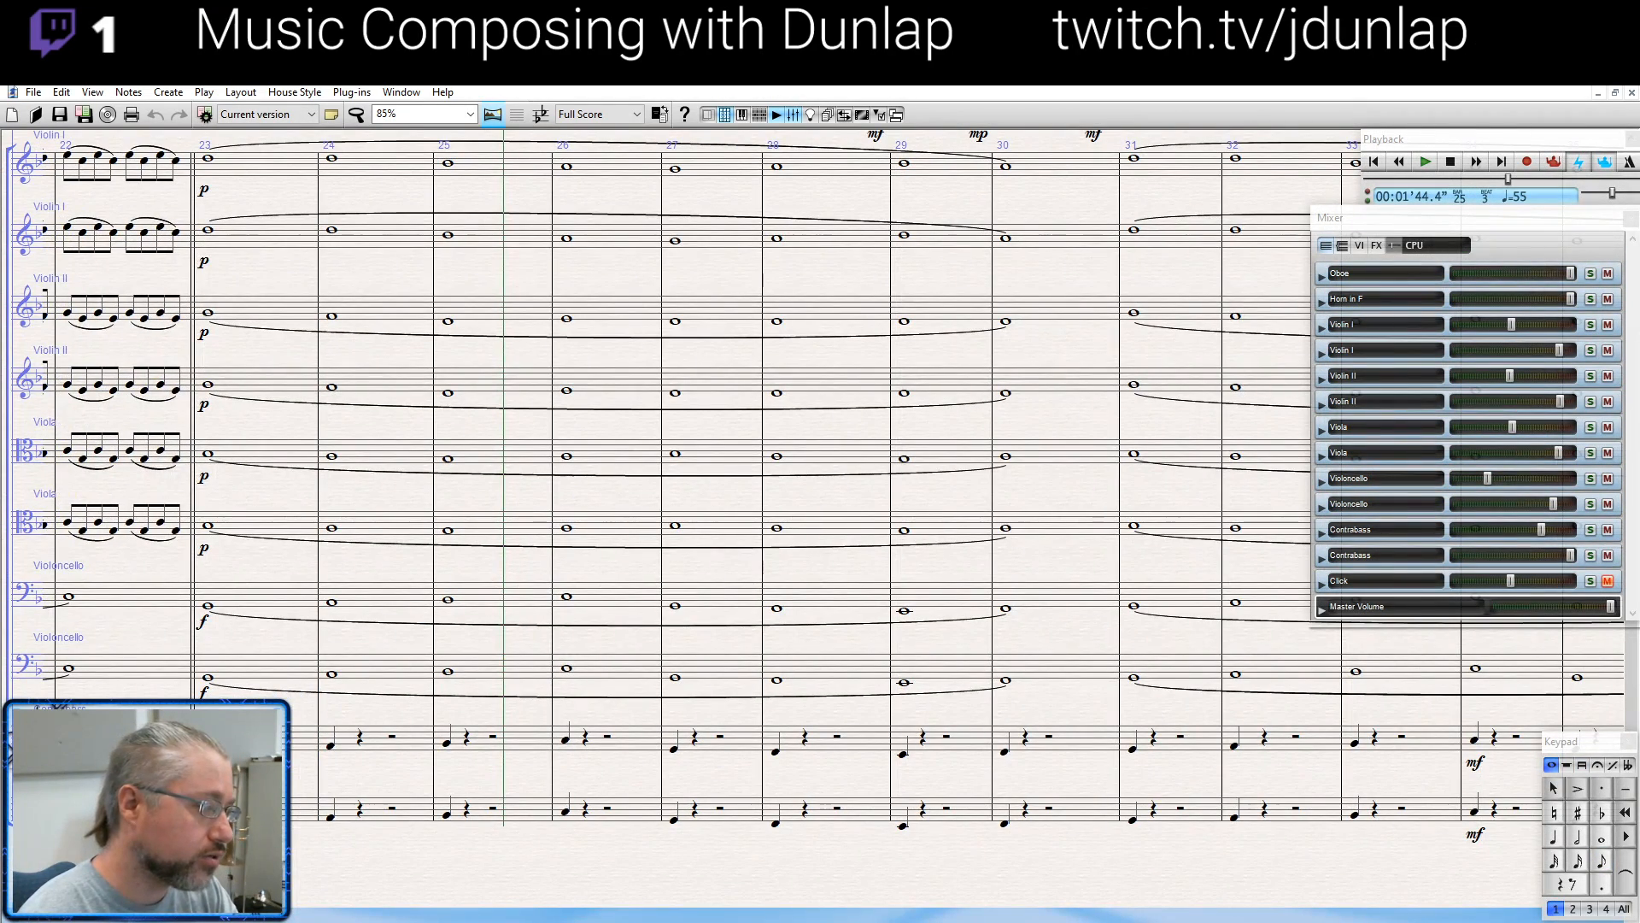
pyautogui.click(208, 748)
pyautogui.press('p')
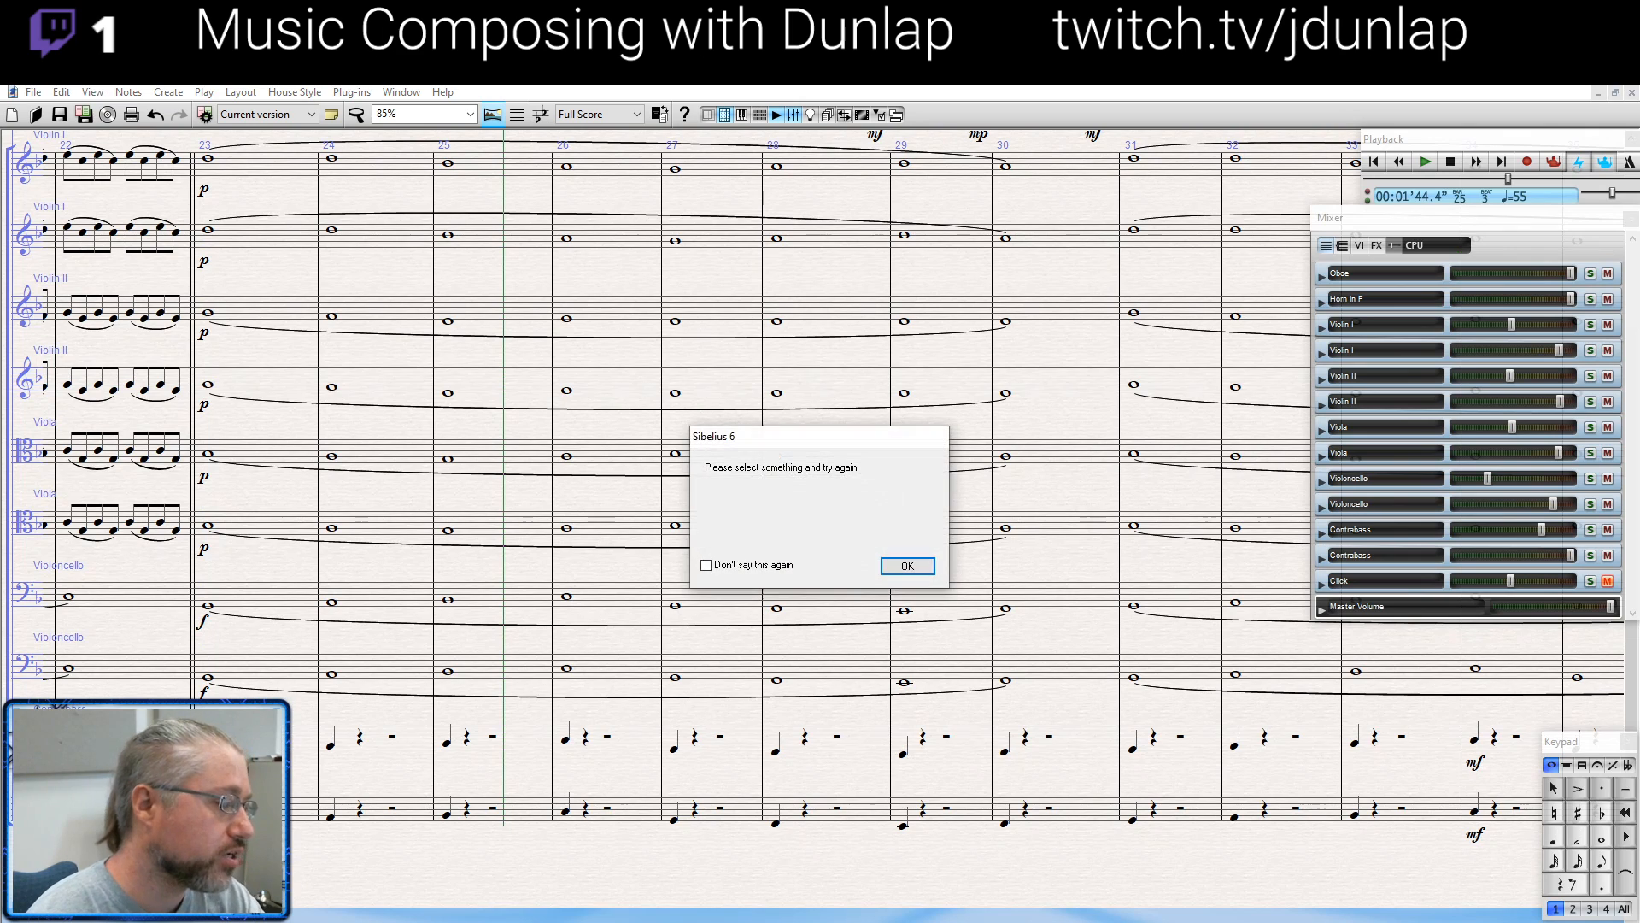
pyautogui.press('Return')
pyautogui.hotkey('ctrl', 'space')
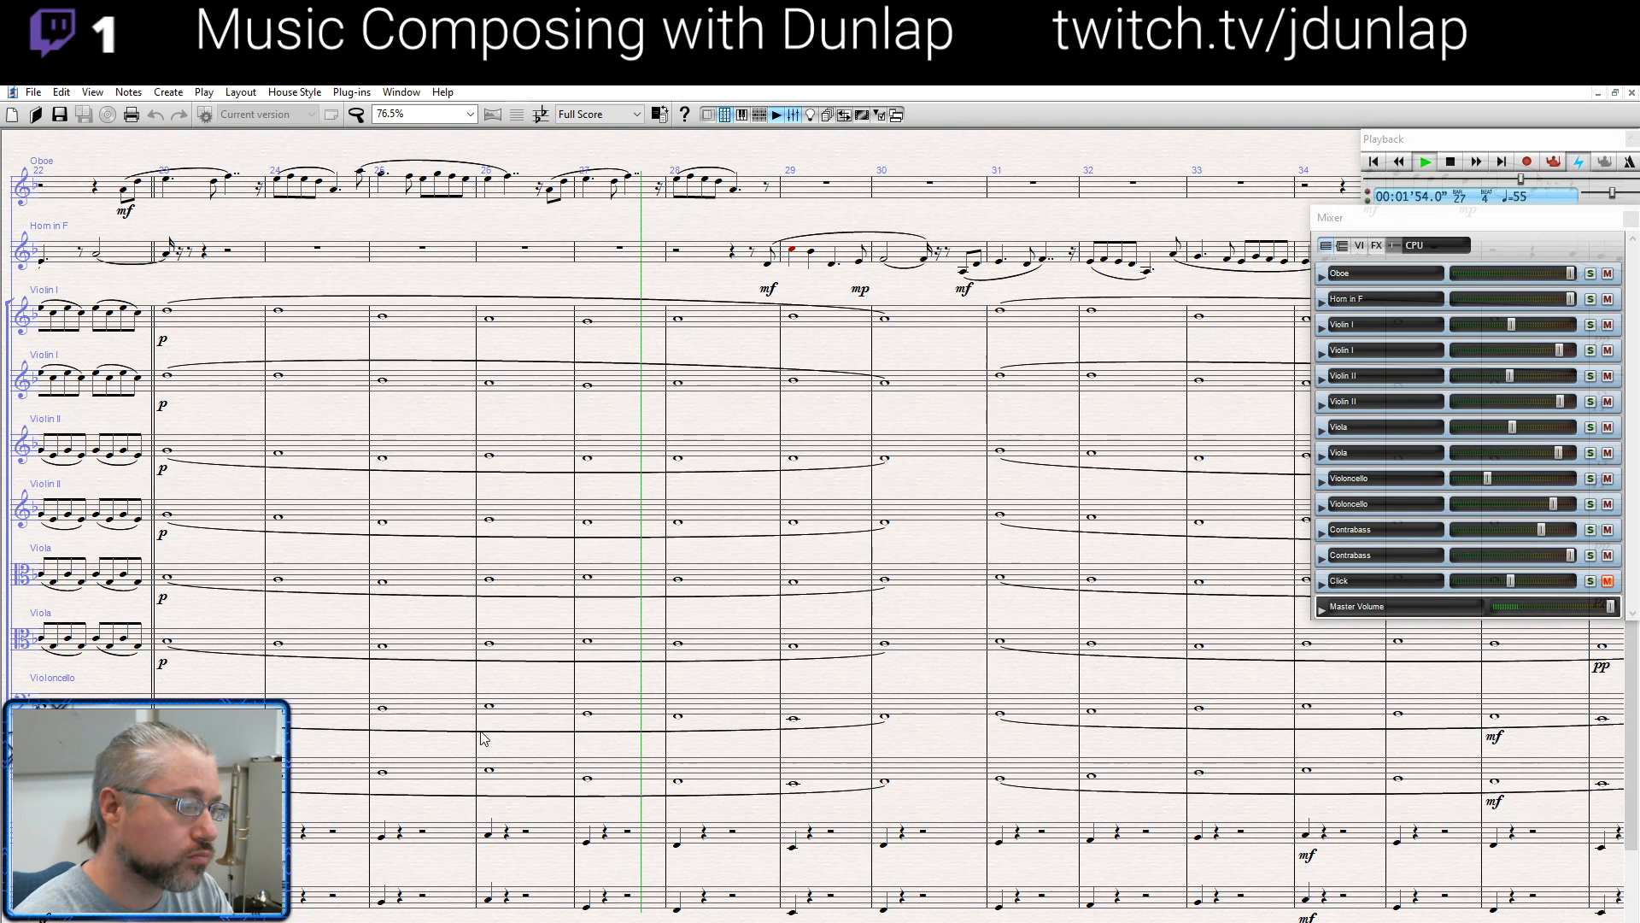
pyautogui.press('space')
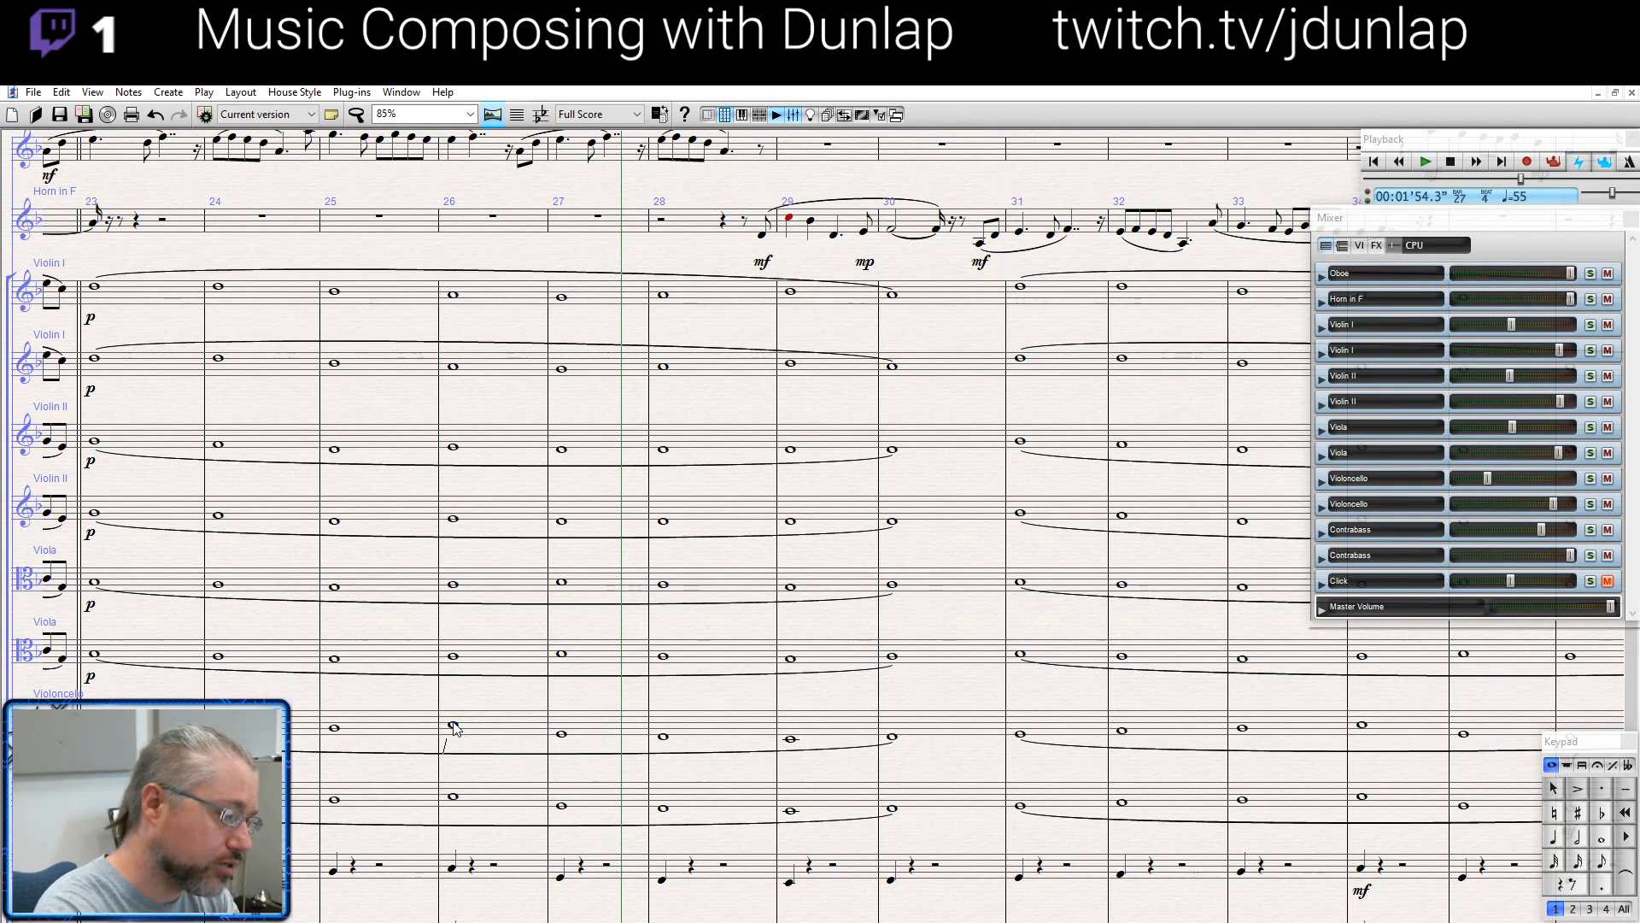
# Add an mf dynamic under the bar 26 whole note in both Violoncello staves
pyautogui.click(456, 797)
pyautogui.hotkey('ctrl', 'e')
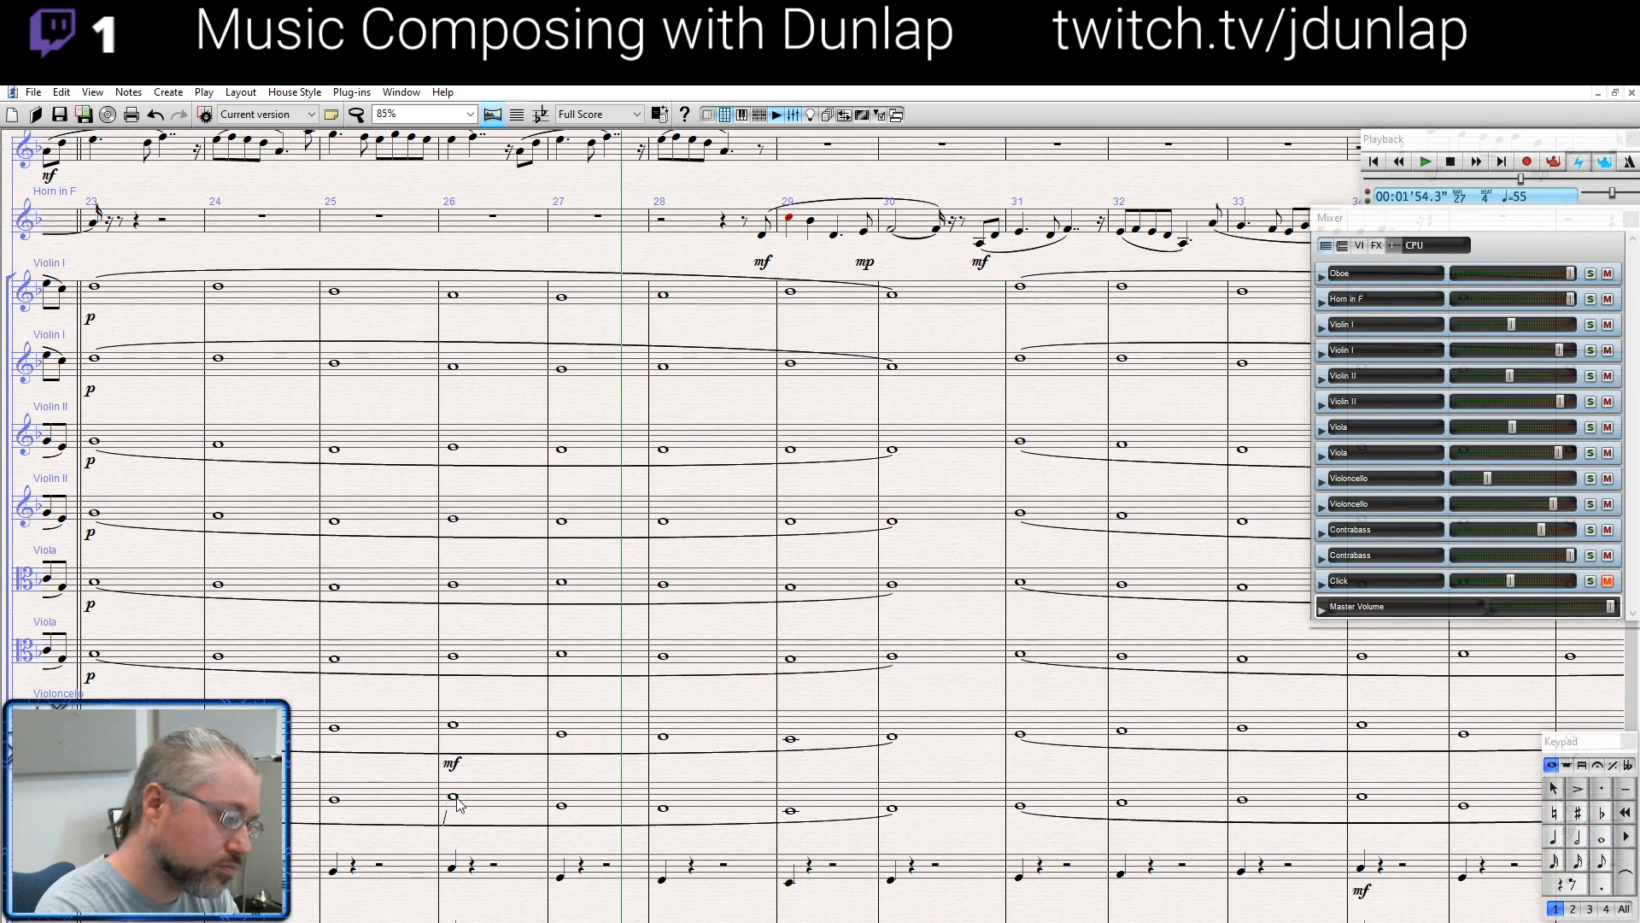
pyautogui.hotkey('ctrl', 'm')
pyautogui.hotkey('ctrl', 'f')
# Add an f dynamic under the bar 27 whole note in both Violoncello staves
pyautogui.click(563, 735)
pyautogui.hotkey('ctrl', 'e')
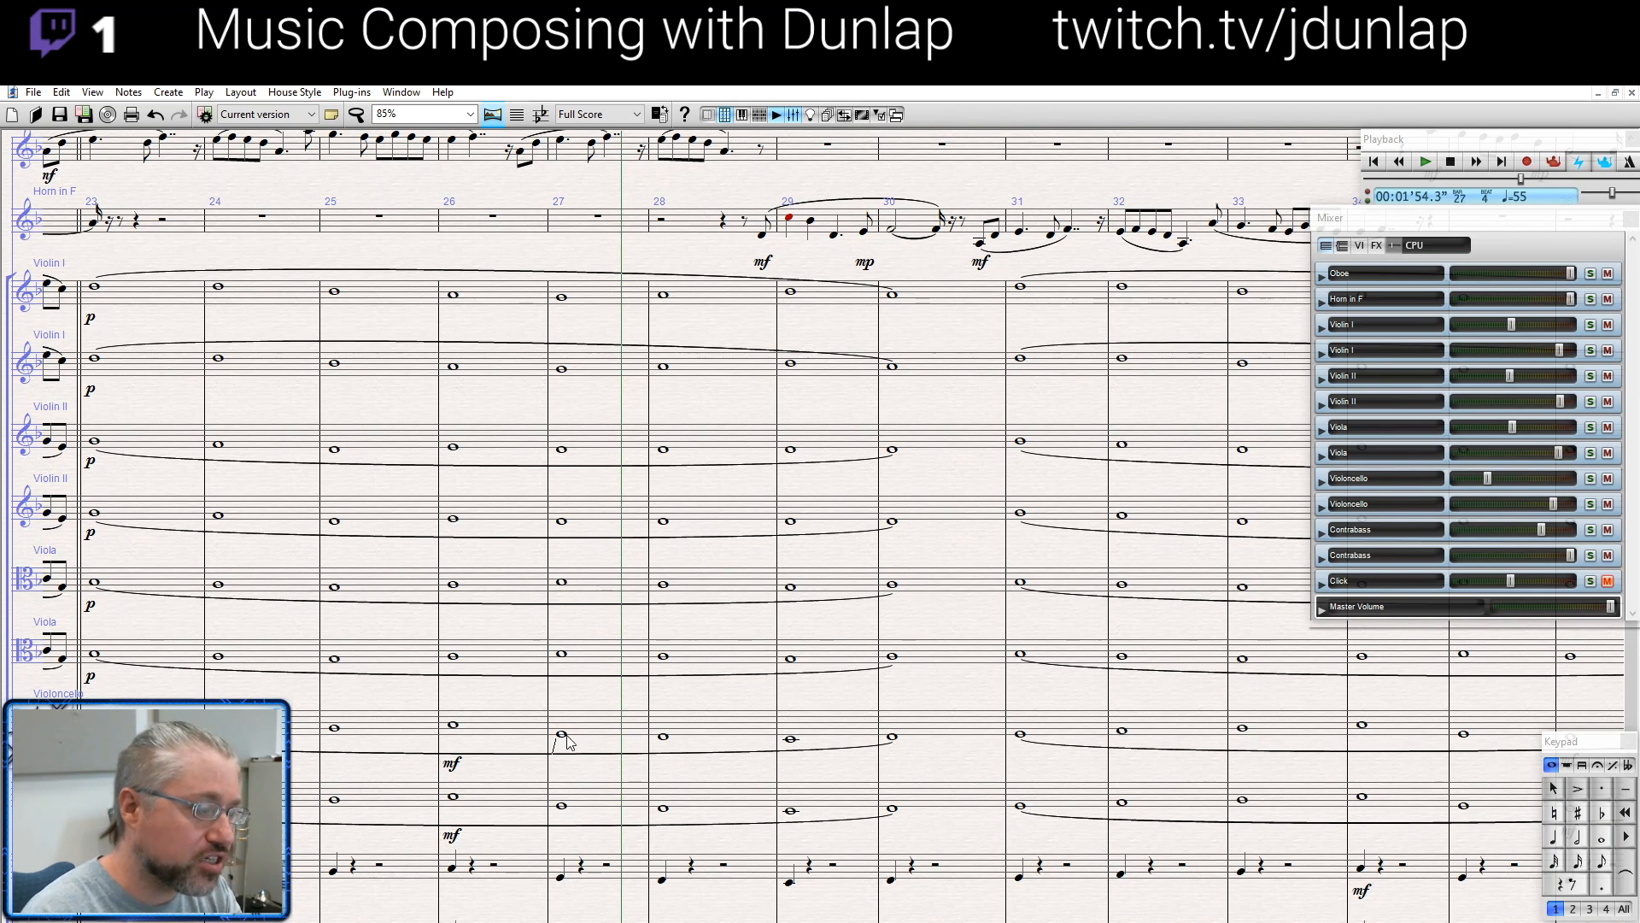
pyautogui.hotkey('ctrl', 'f')
pyautogui.click(563, 807)
pyautogui.hotkey('ctrl', 'e')
pyautogui.hotkey('ctrl', 'f')
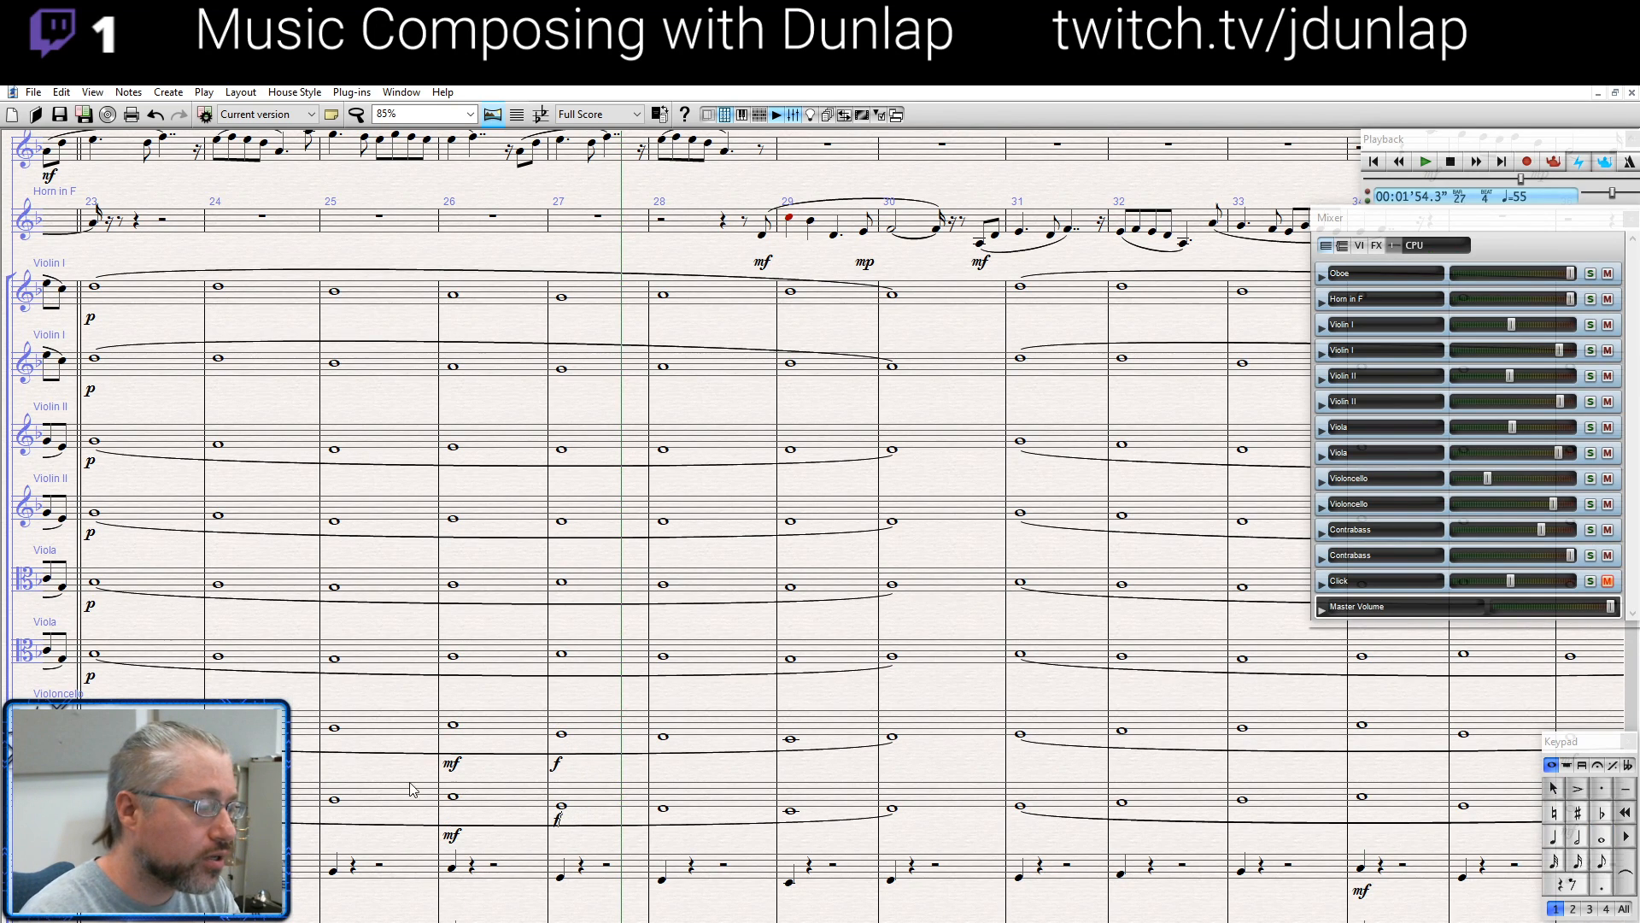
# Play the score from bar 25 to hear the Violoncello dynamics and new Horn phrase, stopping in bar 32
pyautogui.click(341, 779)
pyautogui.click(335, 800)
pyautogui.press('p')
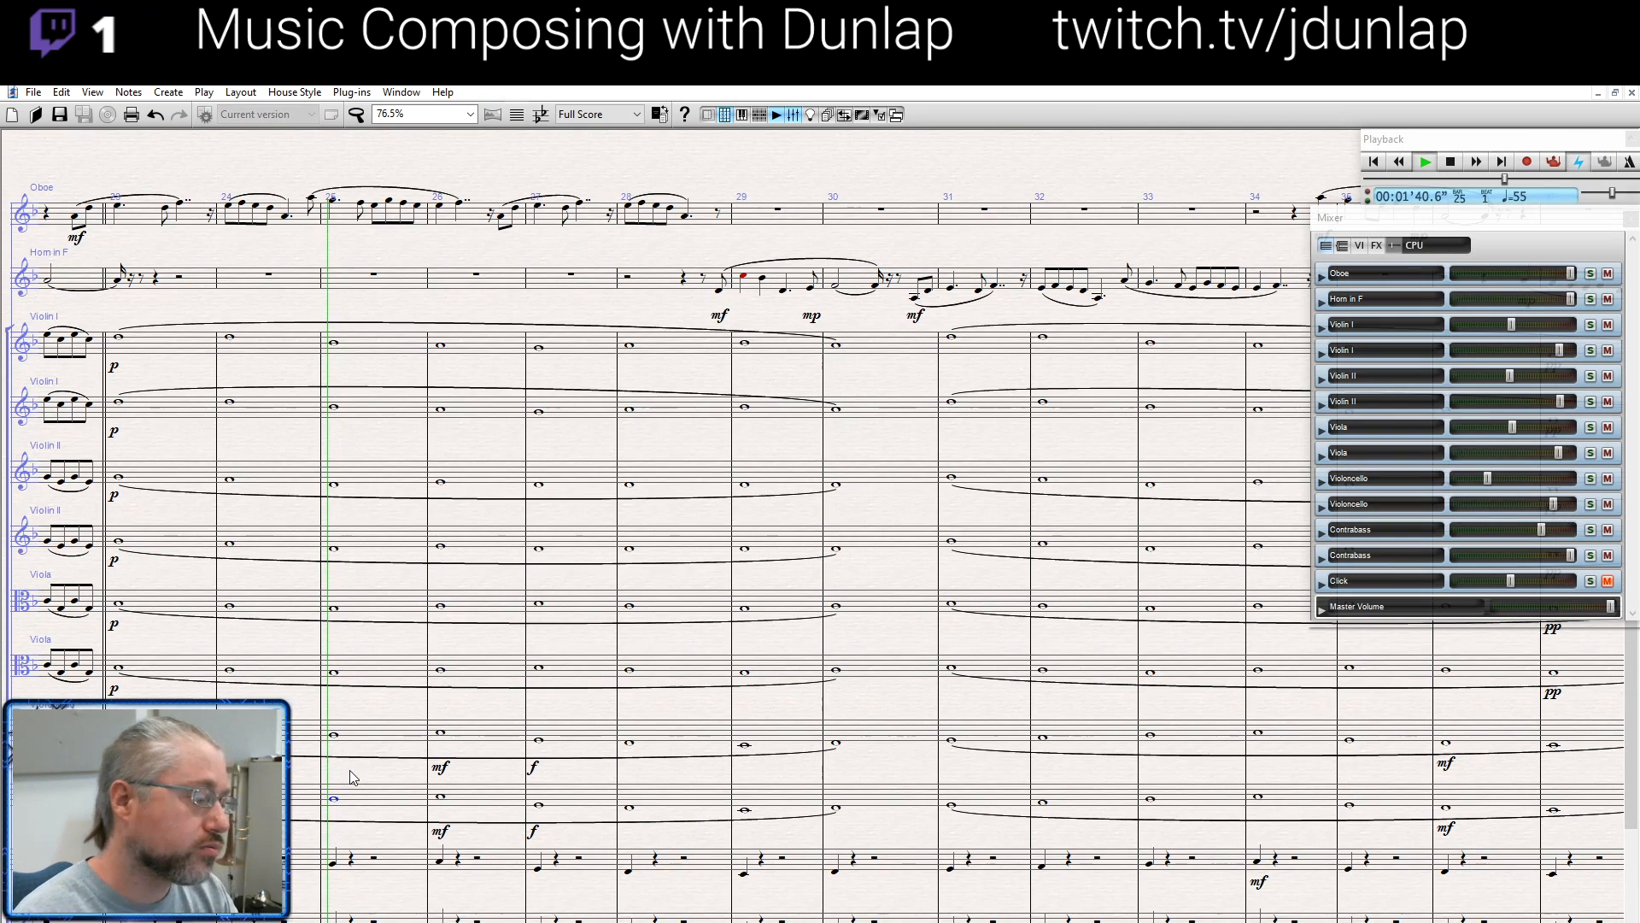
pyautogui.moveTo(370, 770); pyautogui.dragTo(369, 745)
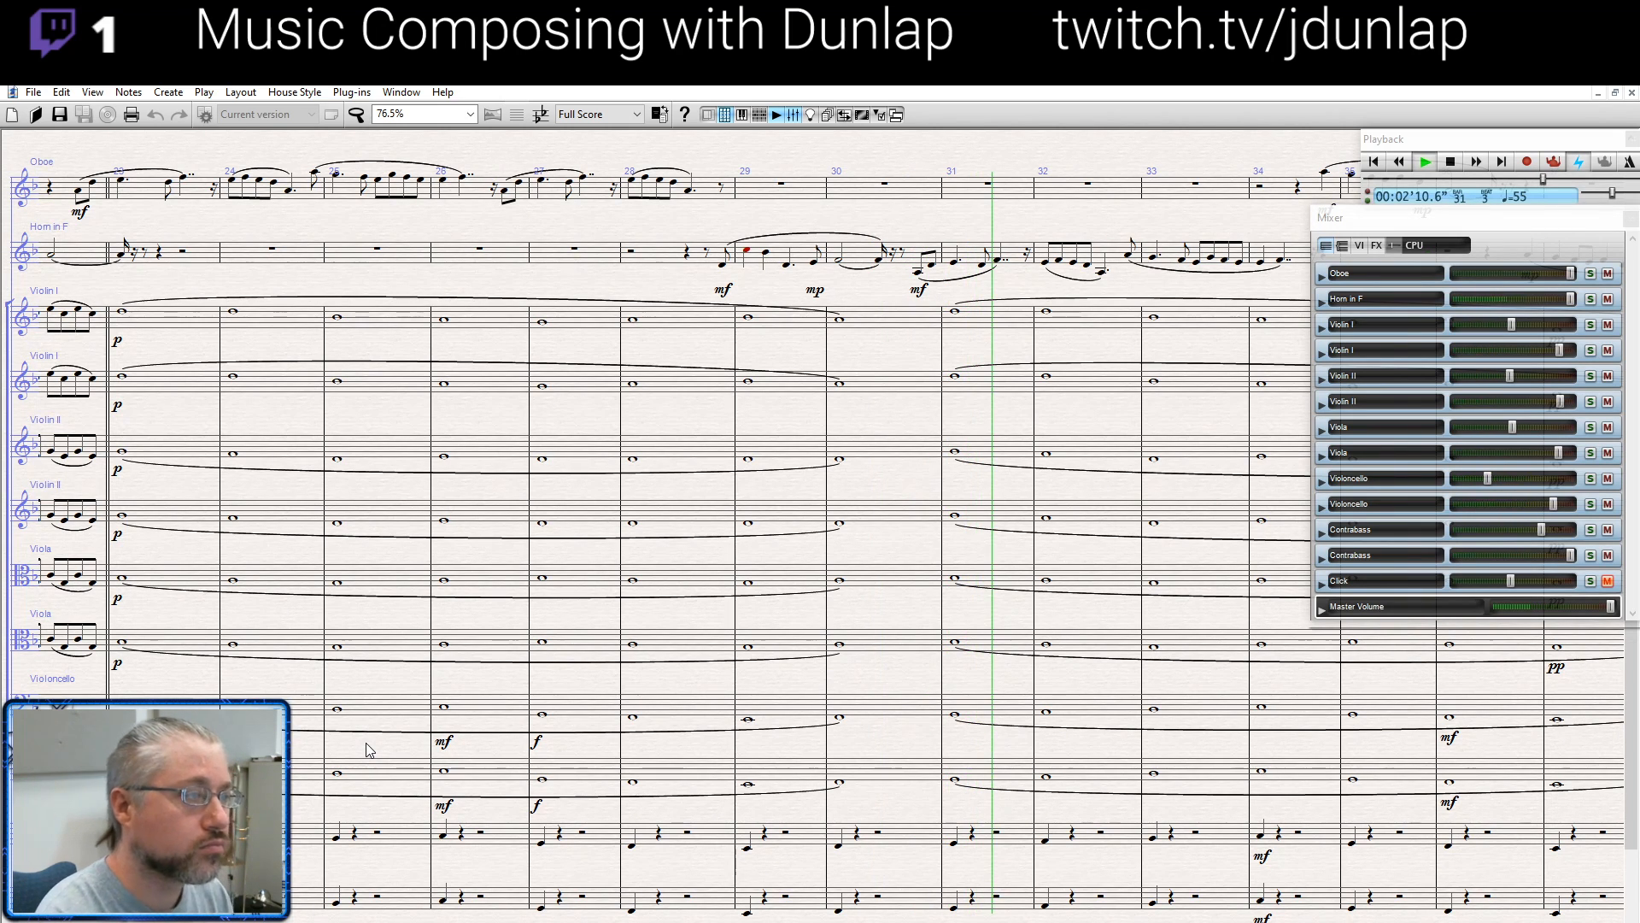
pyautogui.press('space')
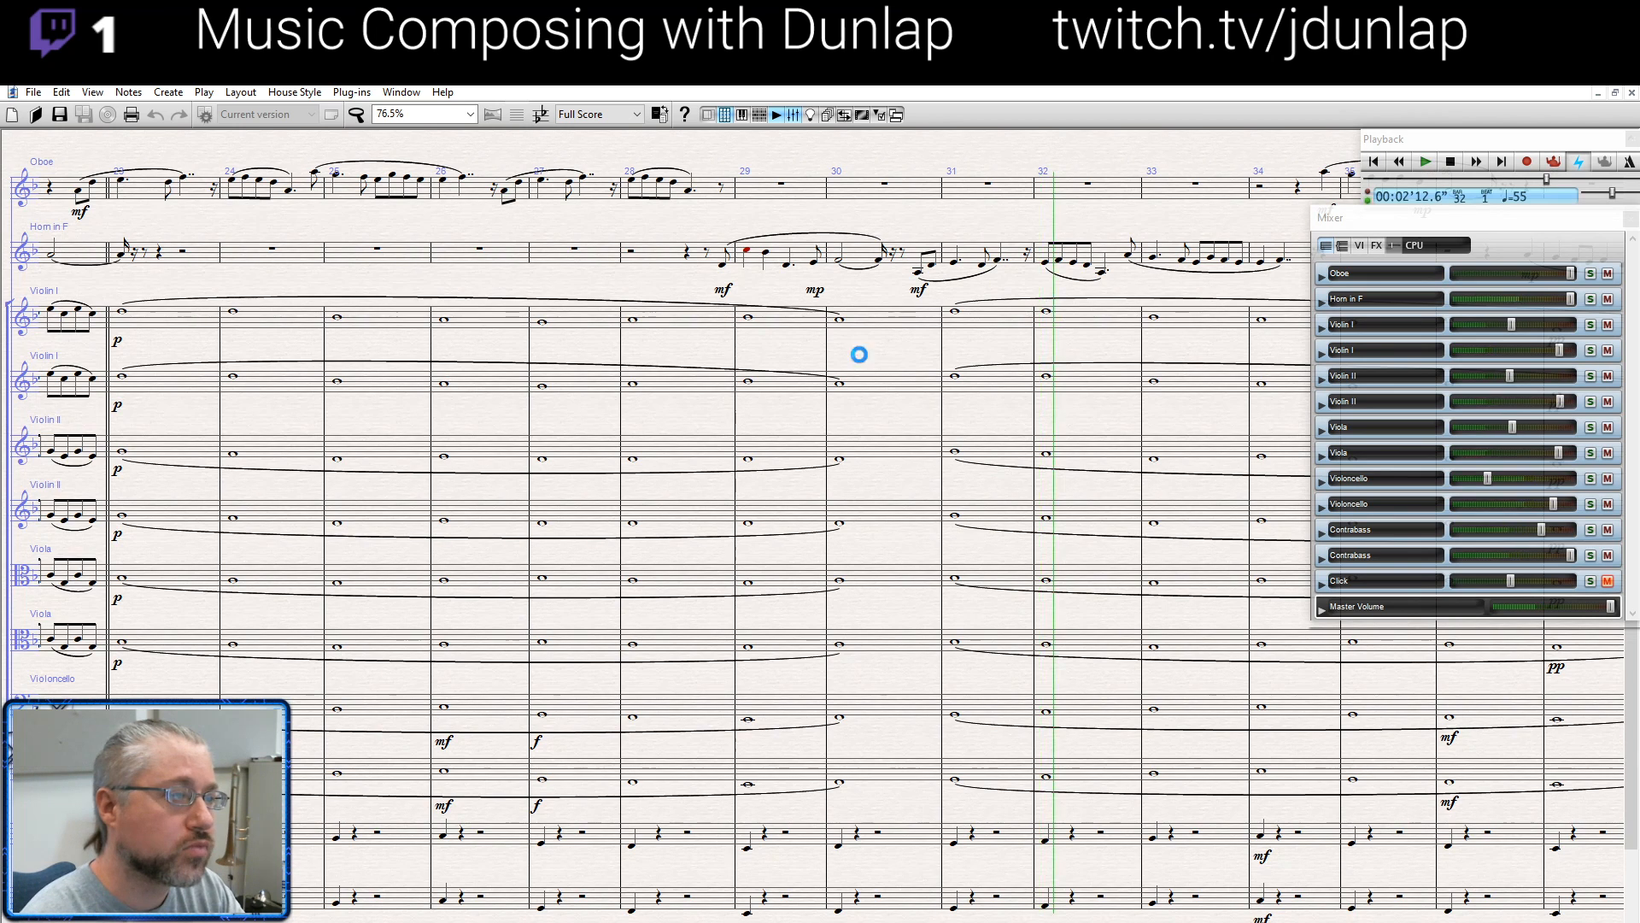
# Raise the bar 30 whole note in both Violin I staves to the same pitch as in bar 31
pyautogui.moveTo(851, 301); pyautogui.dragTo(818, 381)
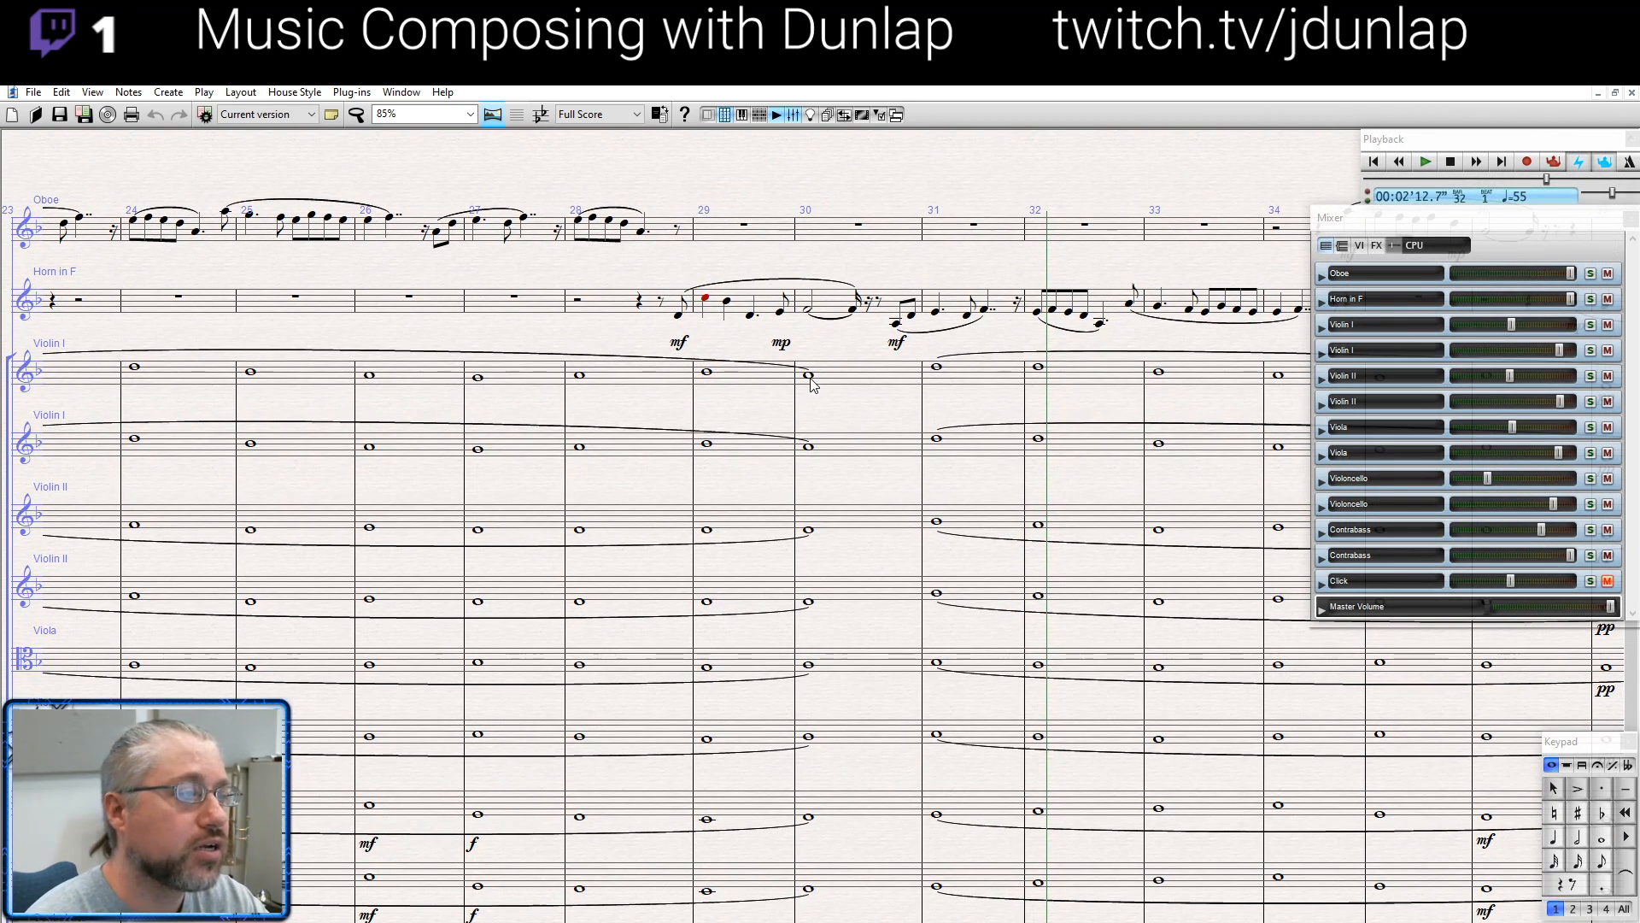
pyautogui.click(810, 376)
pyautogui.press('Up')
pyautogui.press('Up')
pyautogui.press('Up')
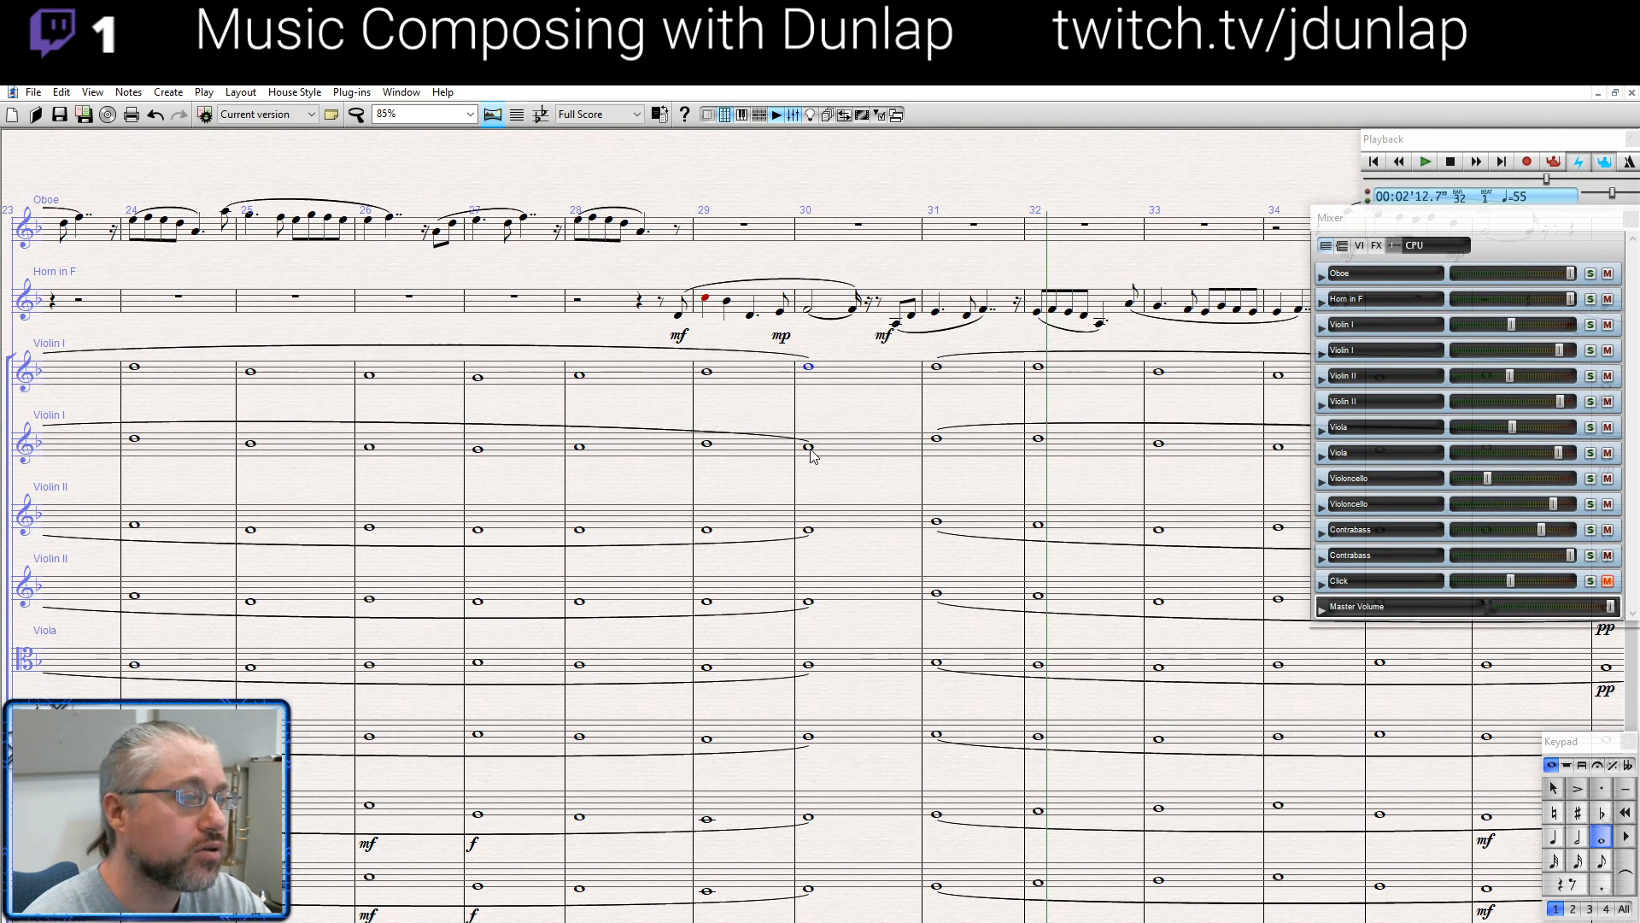
pyautogui.click(809, 446)
pyautogui.press('Up')
pyautogui.press('Up')
pyautogui.press('Up')
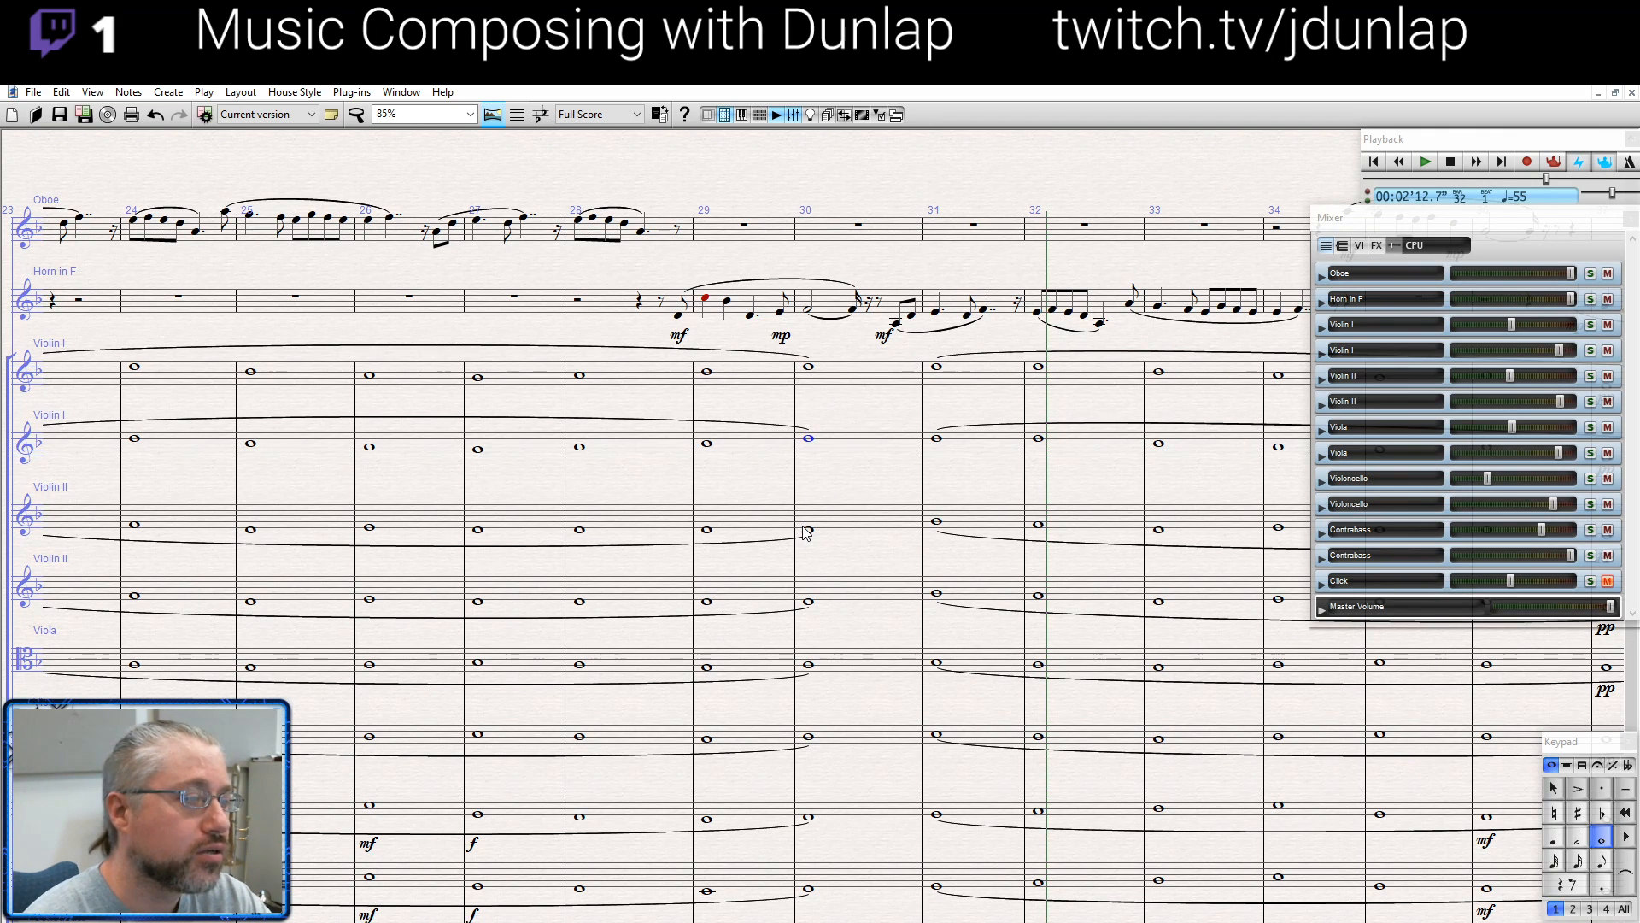
# Raise the bar 30 whole note in both Violin II staves to a higher chord tone
pyautogui.press('Up')
pyautogui.press('Up')
pyautogui.press('Up')
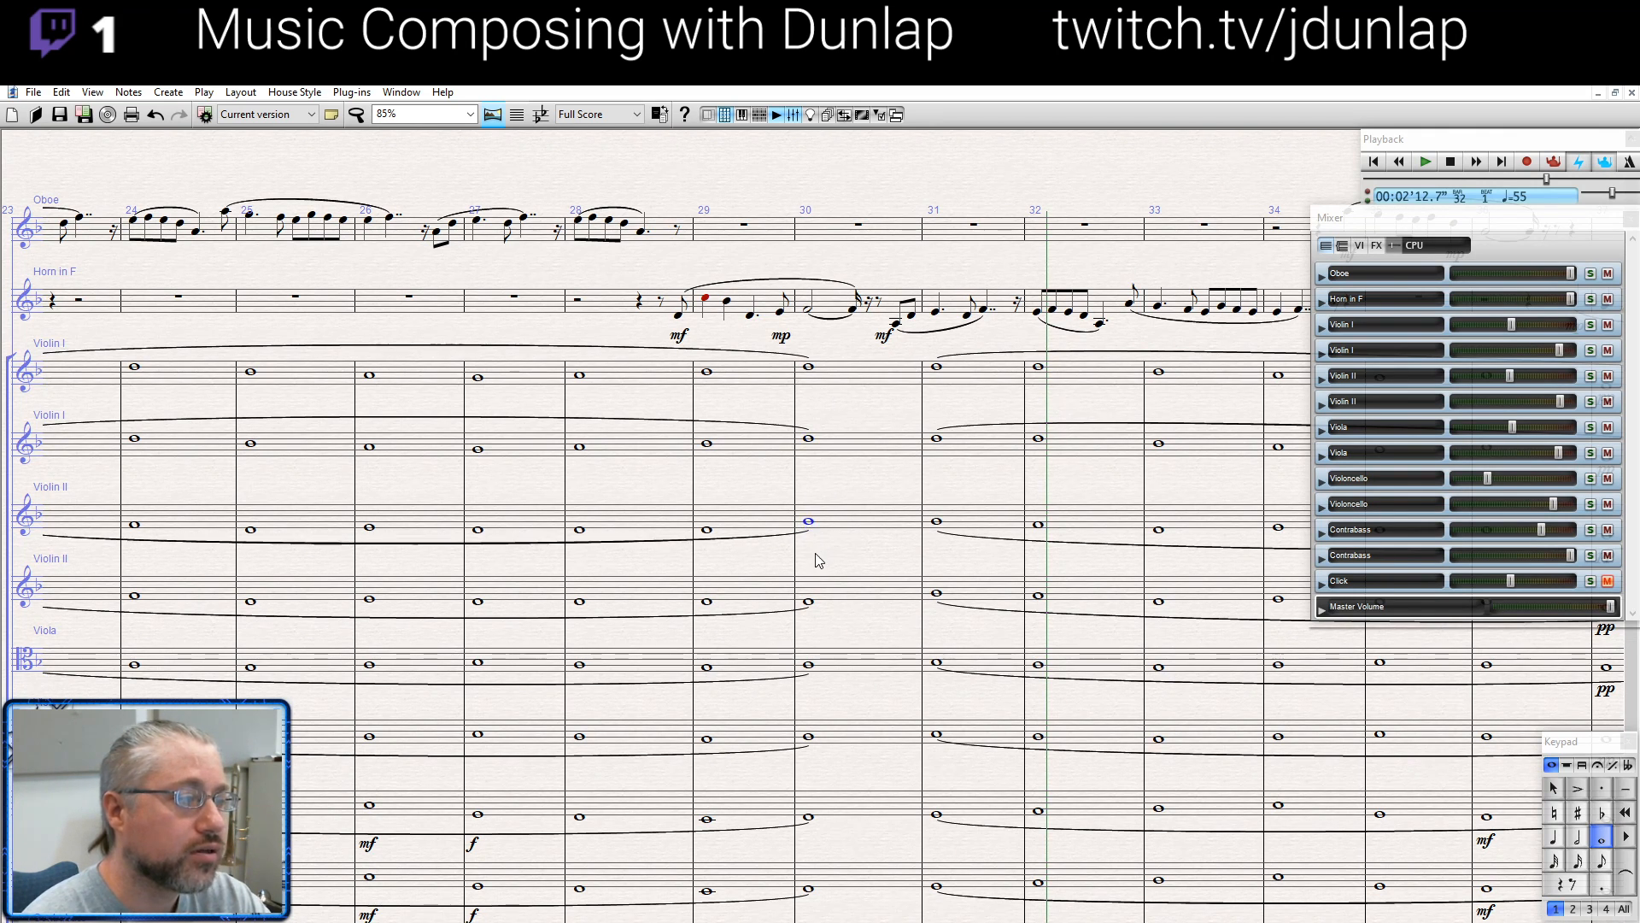
pyautogui.click(811, 601)
pyautogui.press('Up')
pyautogui.press('Up')
pyautogui.press('Up')
pyautogui.press('Up')
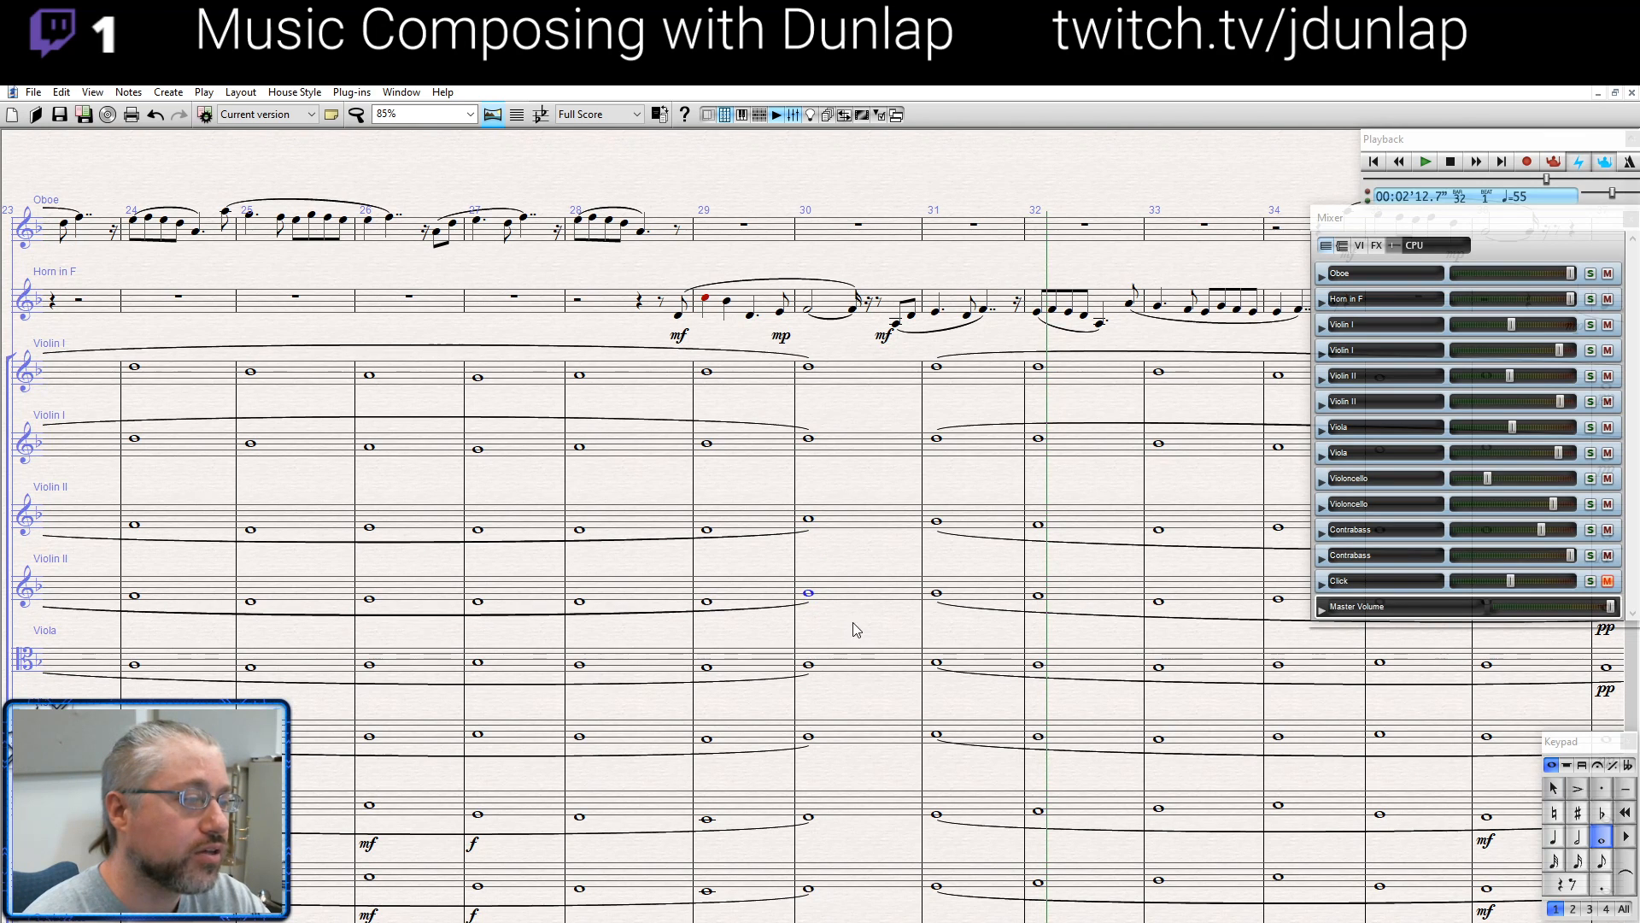
# Raise the pitch of the bar 30 whole note in both Viola staves
pyautogui.moveTo(857, 622); pyautogui.dragTo(824, 469)
pyautogui.click(774, 512)
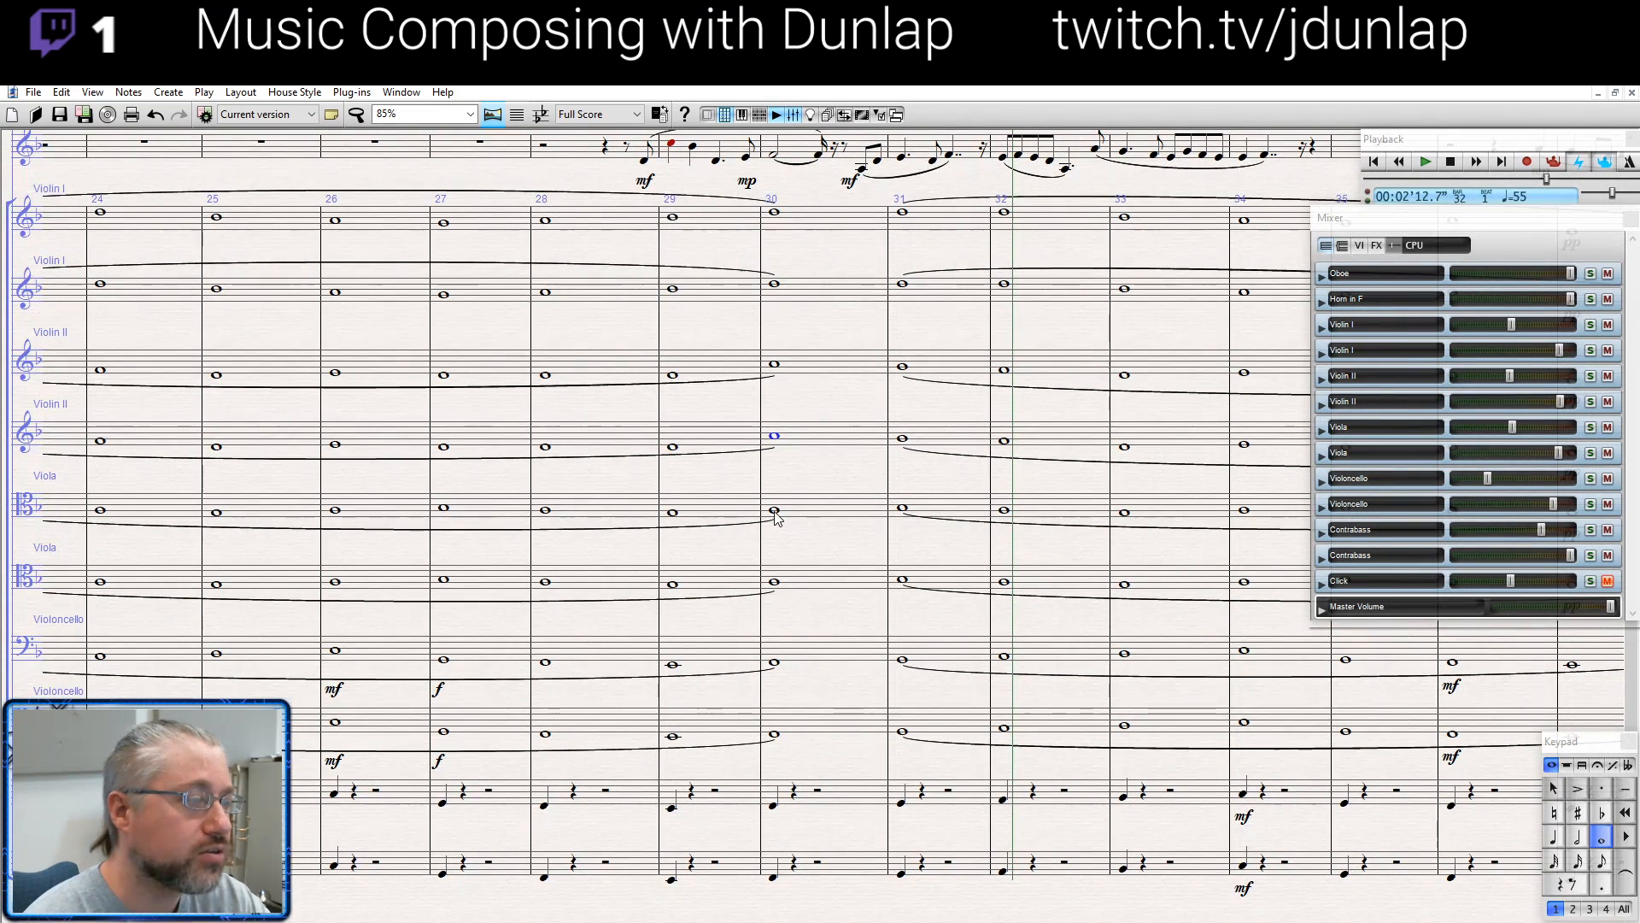
pyautogui.press('Up')
pyautogui.press('Up')
pyautogui.press('Up')
pyautogui.press('Up')
pyautogui.click(775, 582)
pyautogui.press('Up')
pyautogui.press('Up')
pyautogui.press('Up')
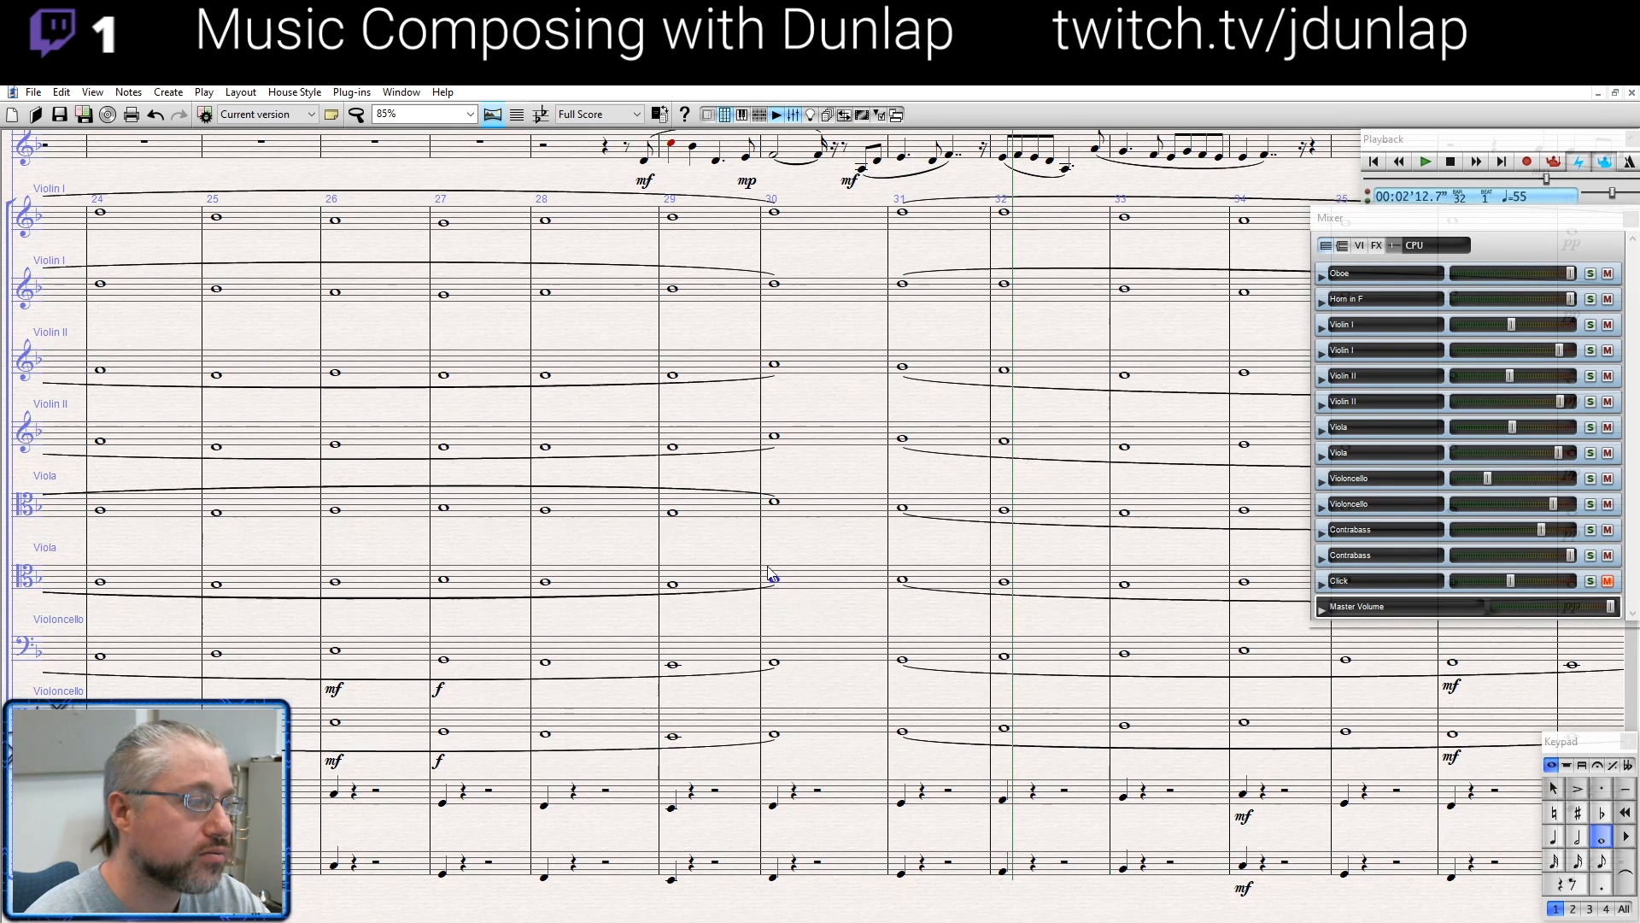
pyautogui.click(728, 532)
# Raise the bar 29 whole notes in the Violin I and Violin II staves
pyautogui.moveTo(835, 555); pyautogui.dragTo(867, 640)
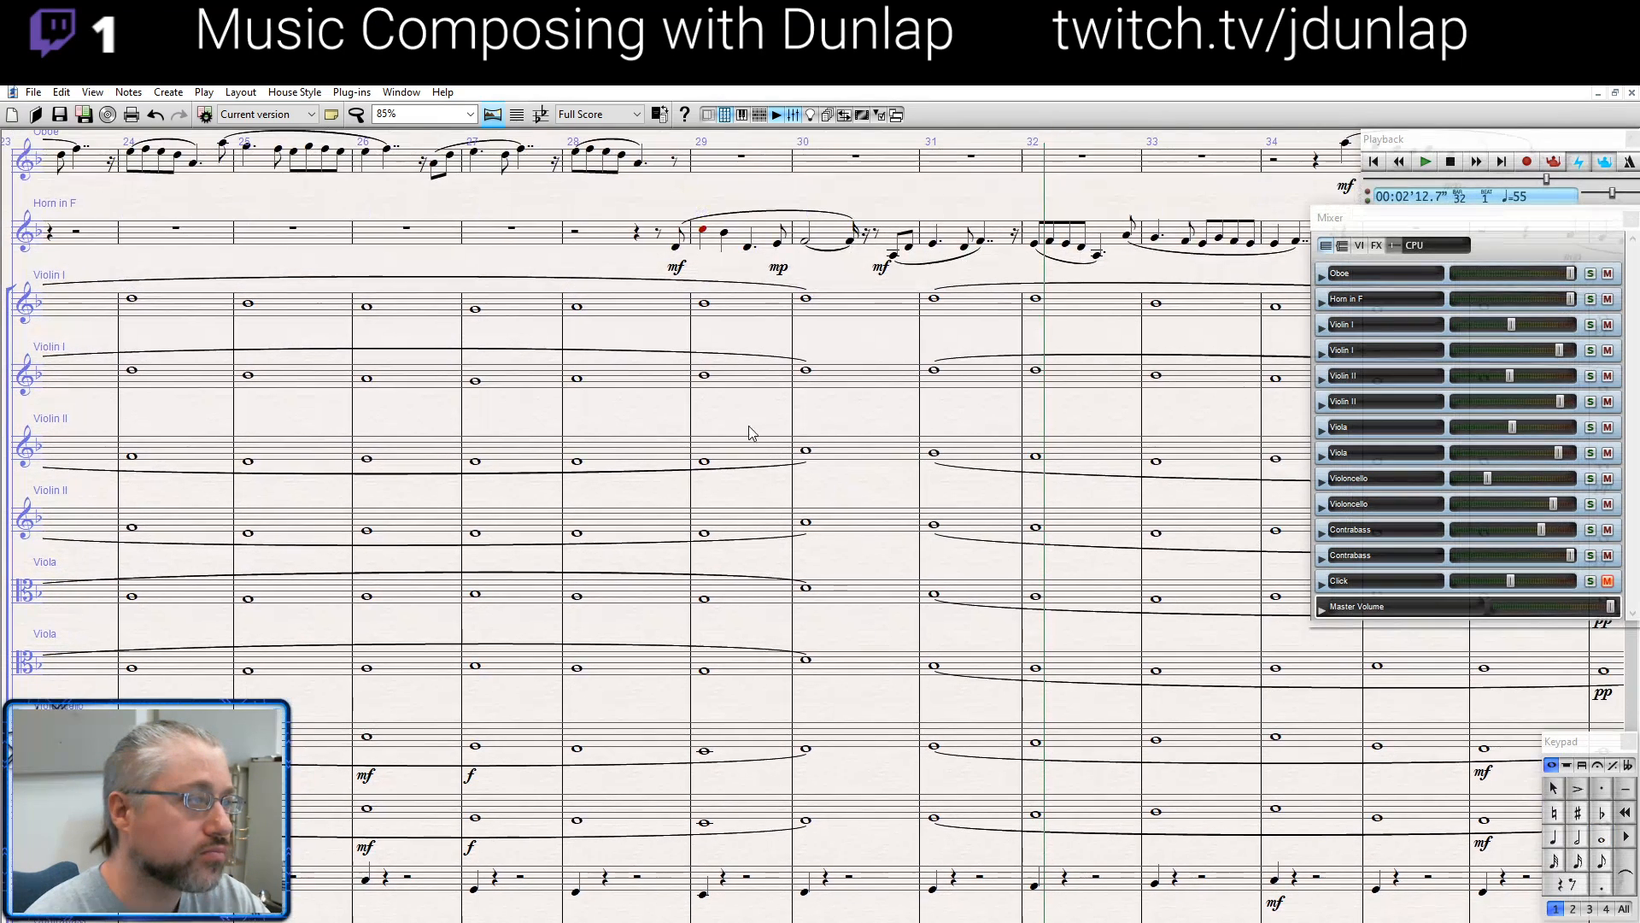
pyautogui.click(705, 299)
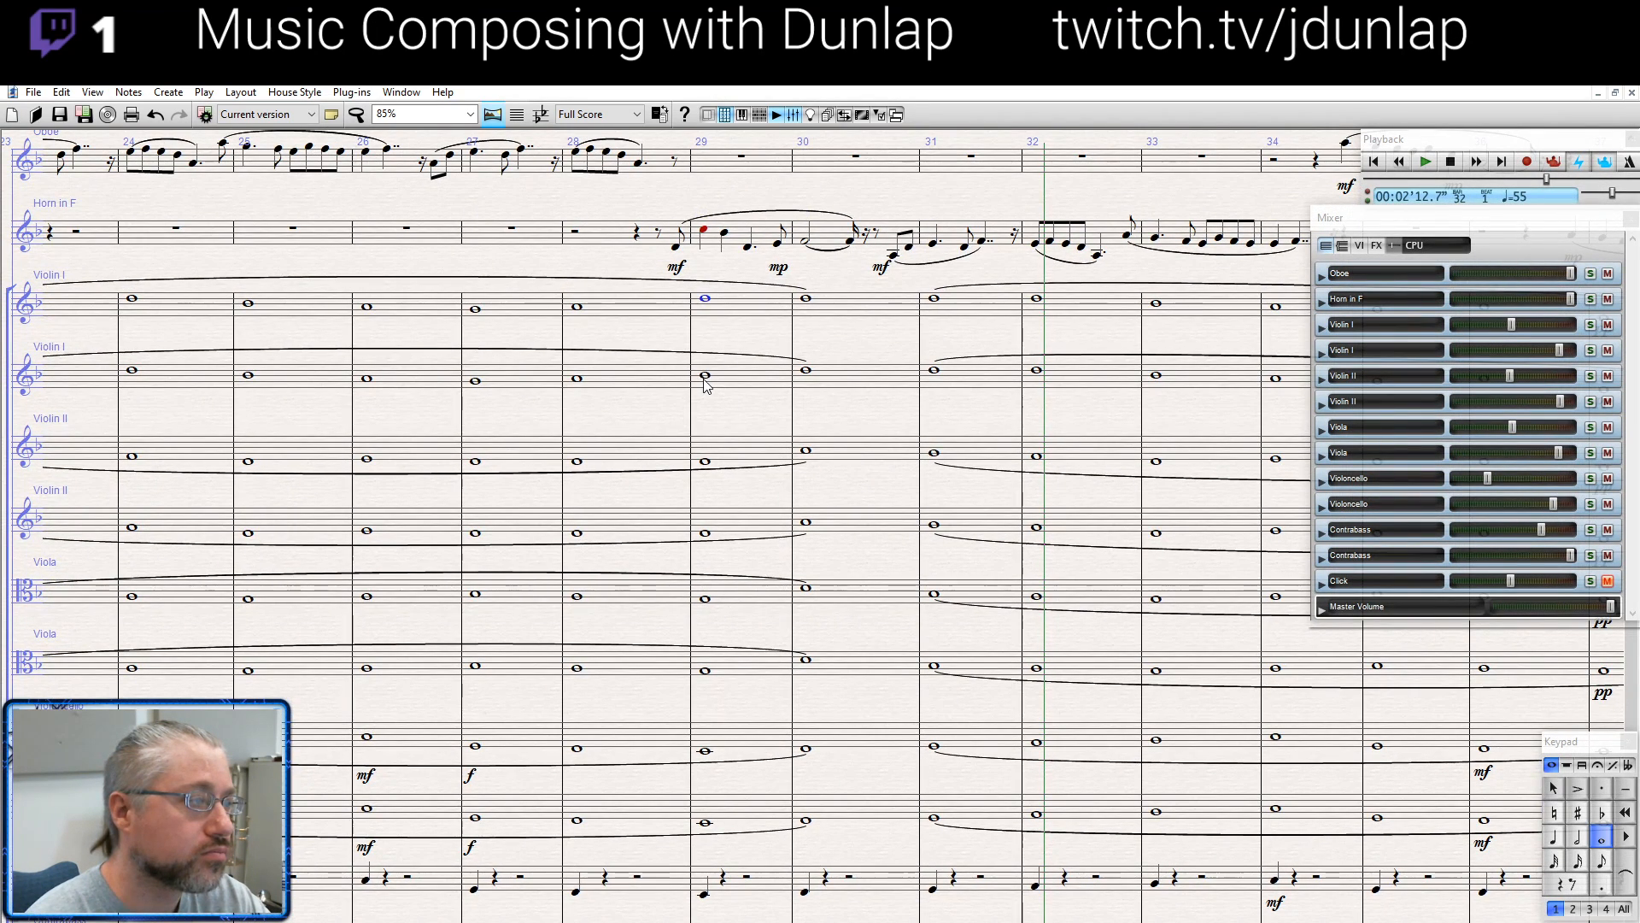
pyautogui.press('Up')
pyautogui.click(706, 463)
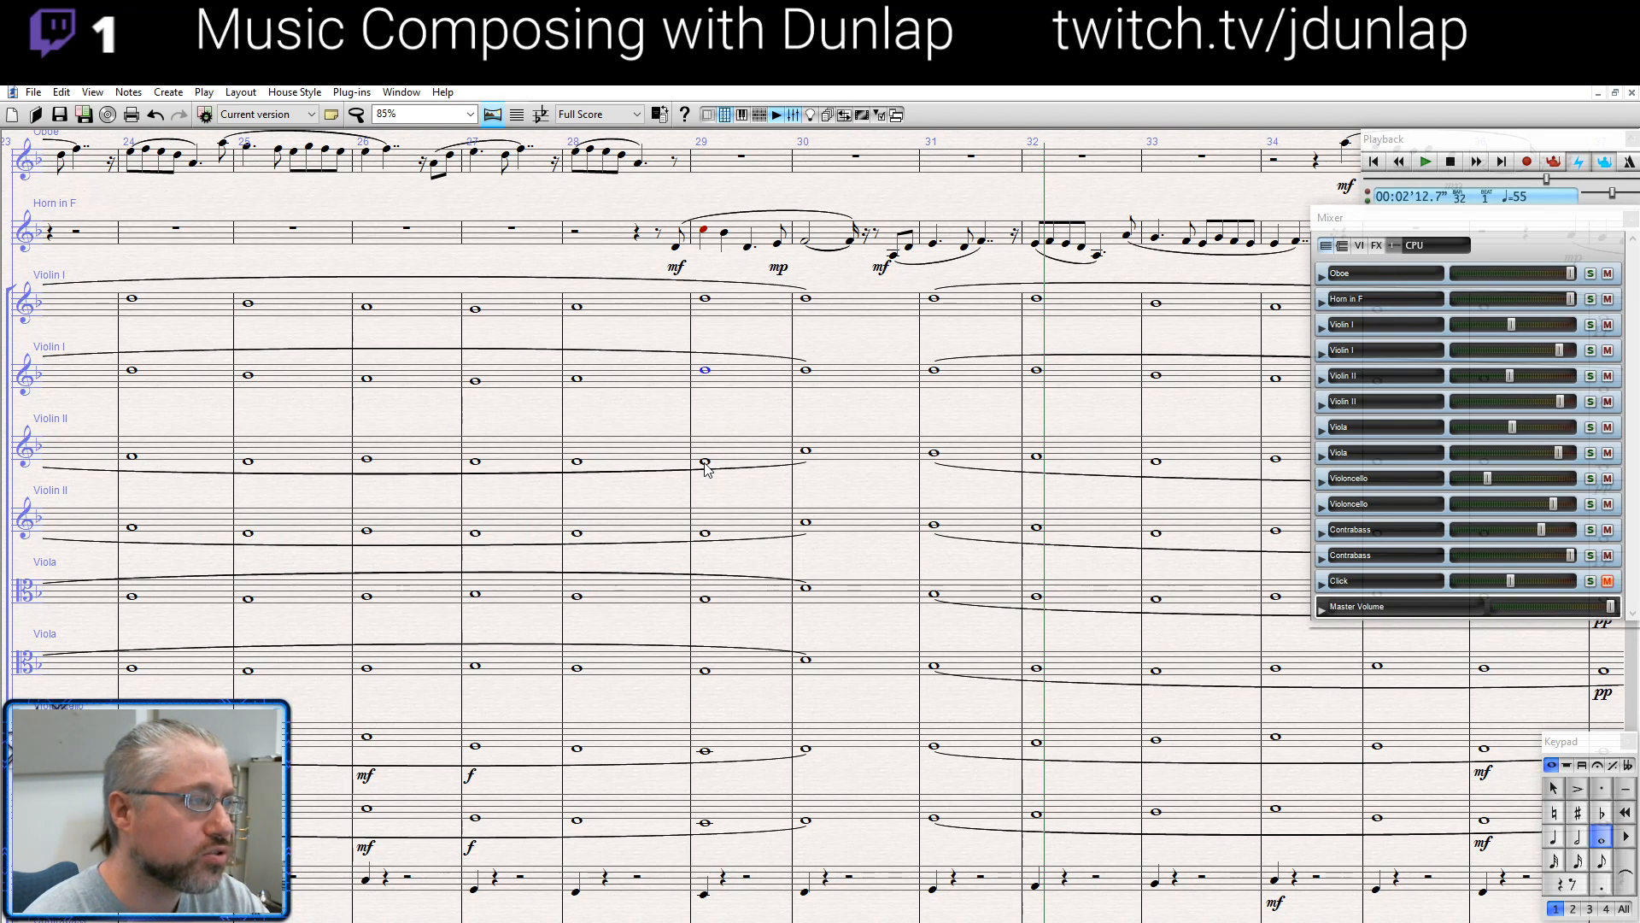
pyautogui.press('Up')
pyautogui.press('Up')
pyautogui.press('Up')
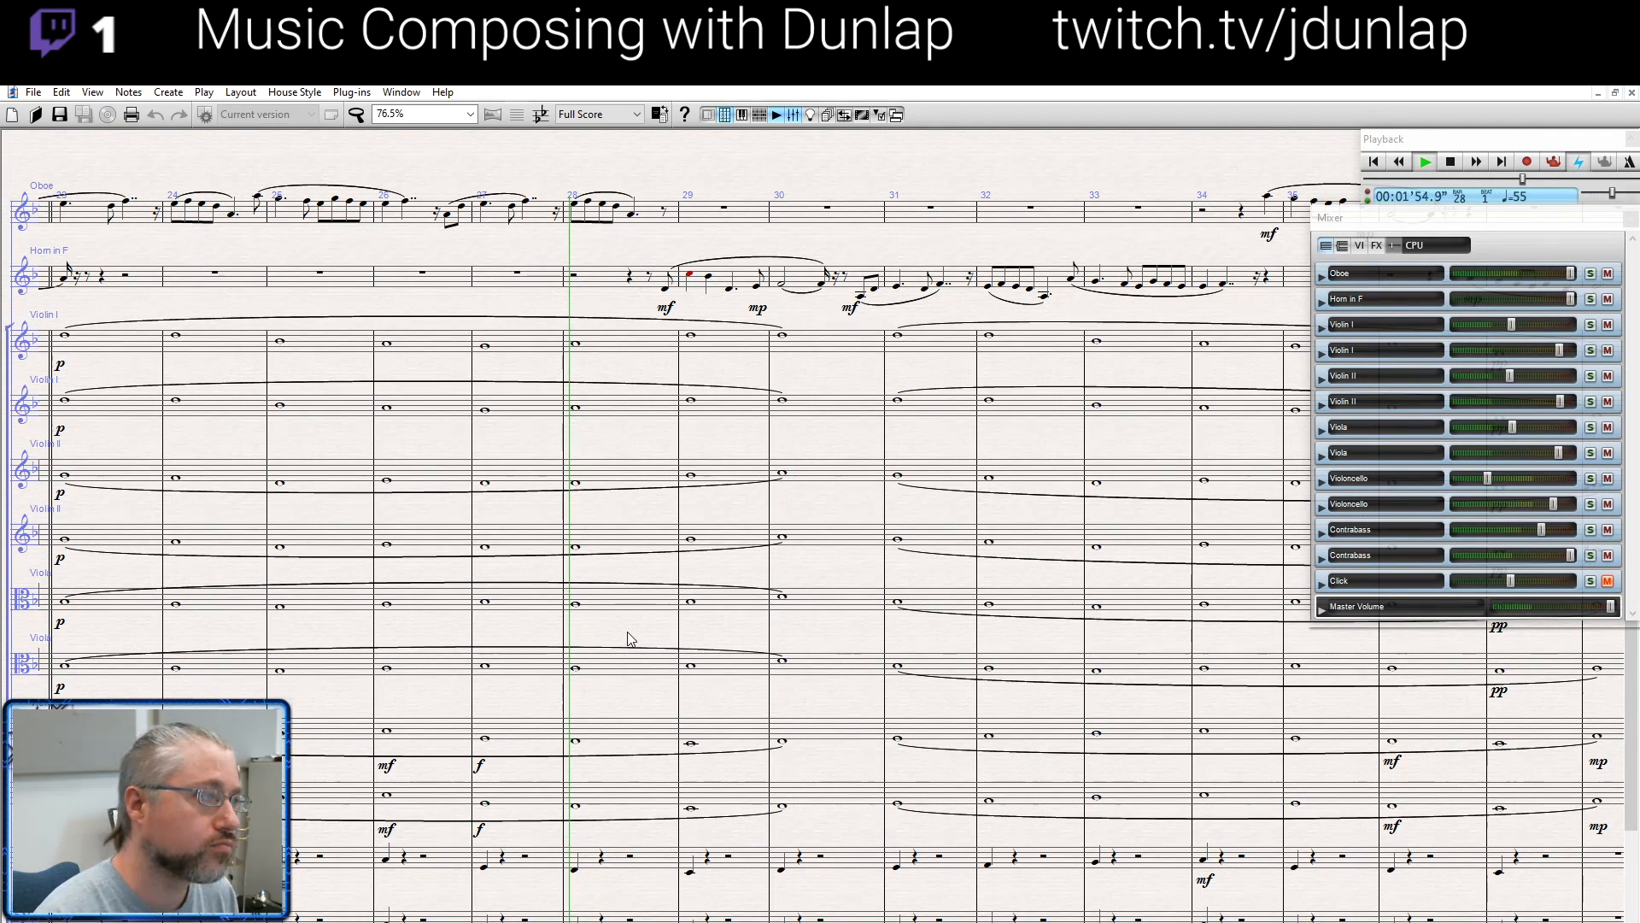
# Listen to the revised string voicing in bars 29 and 30, stopping playback in bar 34
pyautogui.moveTo(639, 659); pyautogui.dragTo(629, 623)
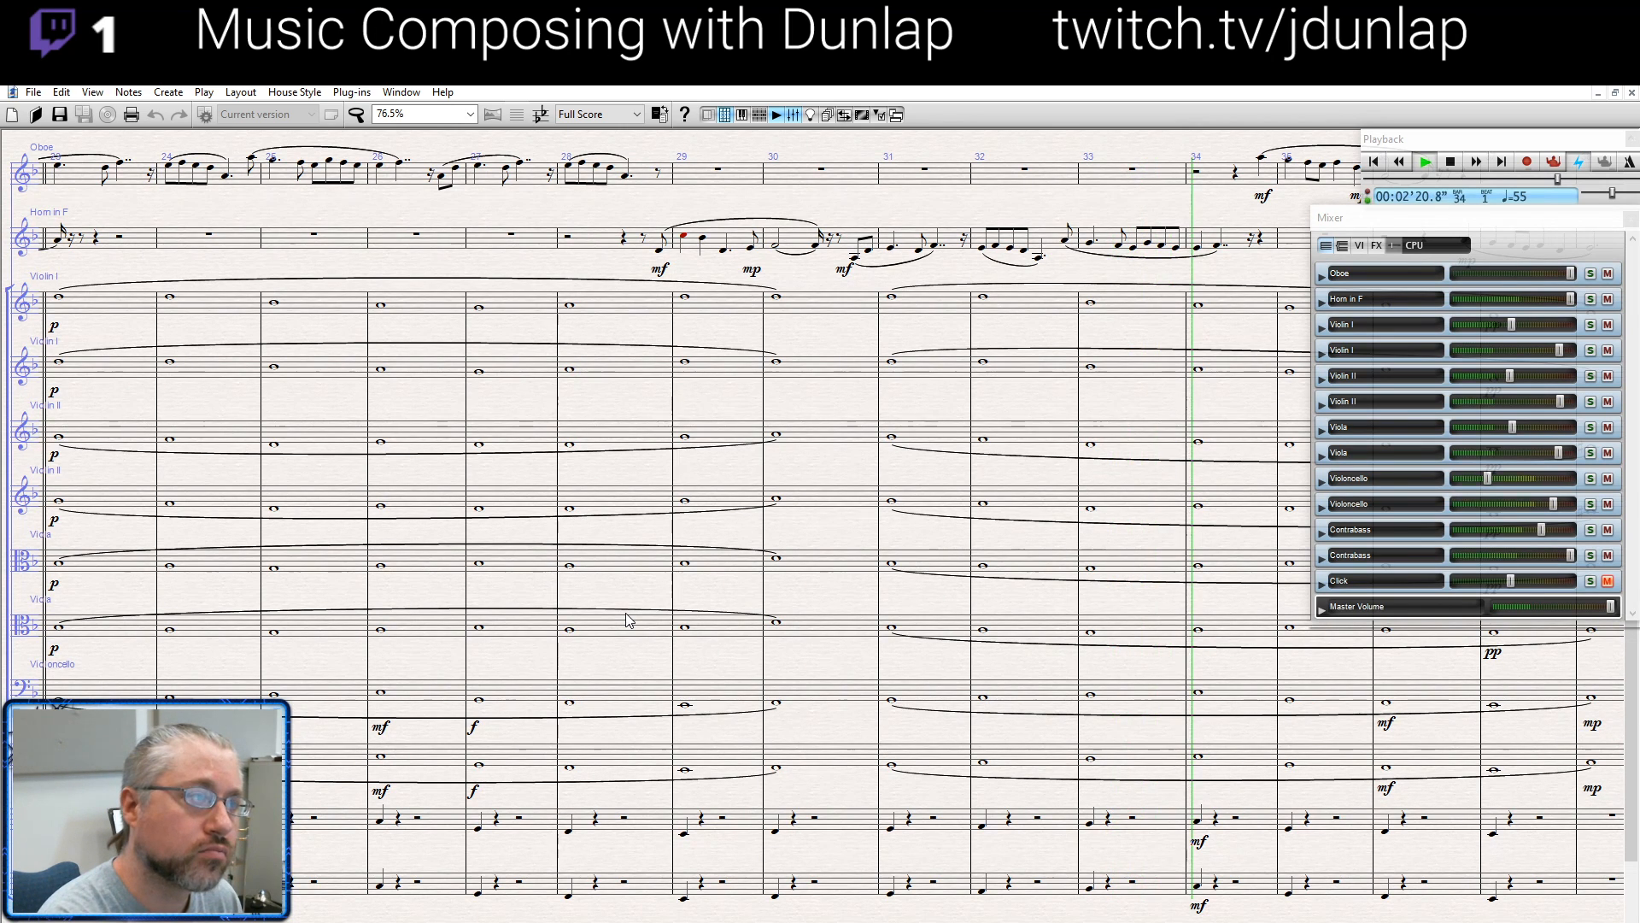
pyautogui.press('space')
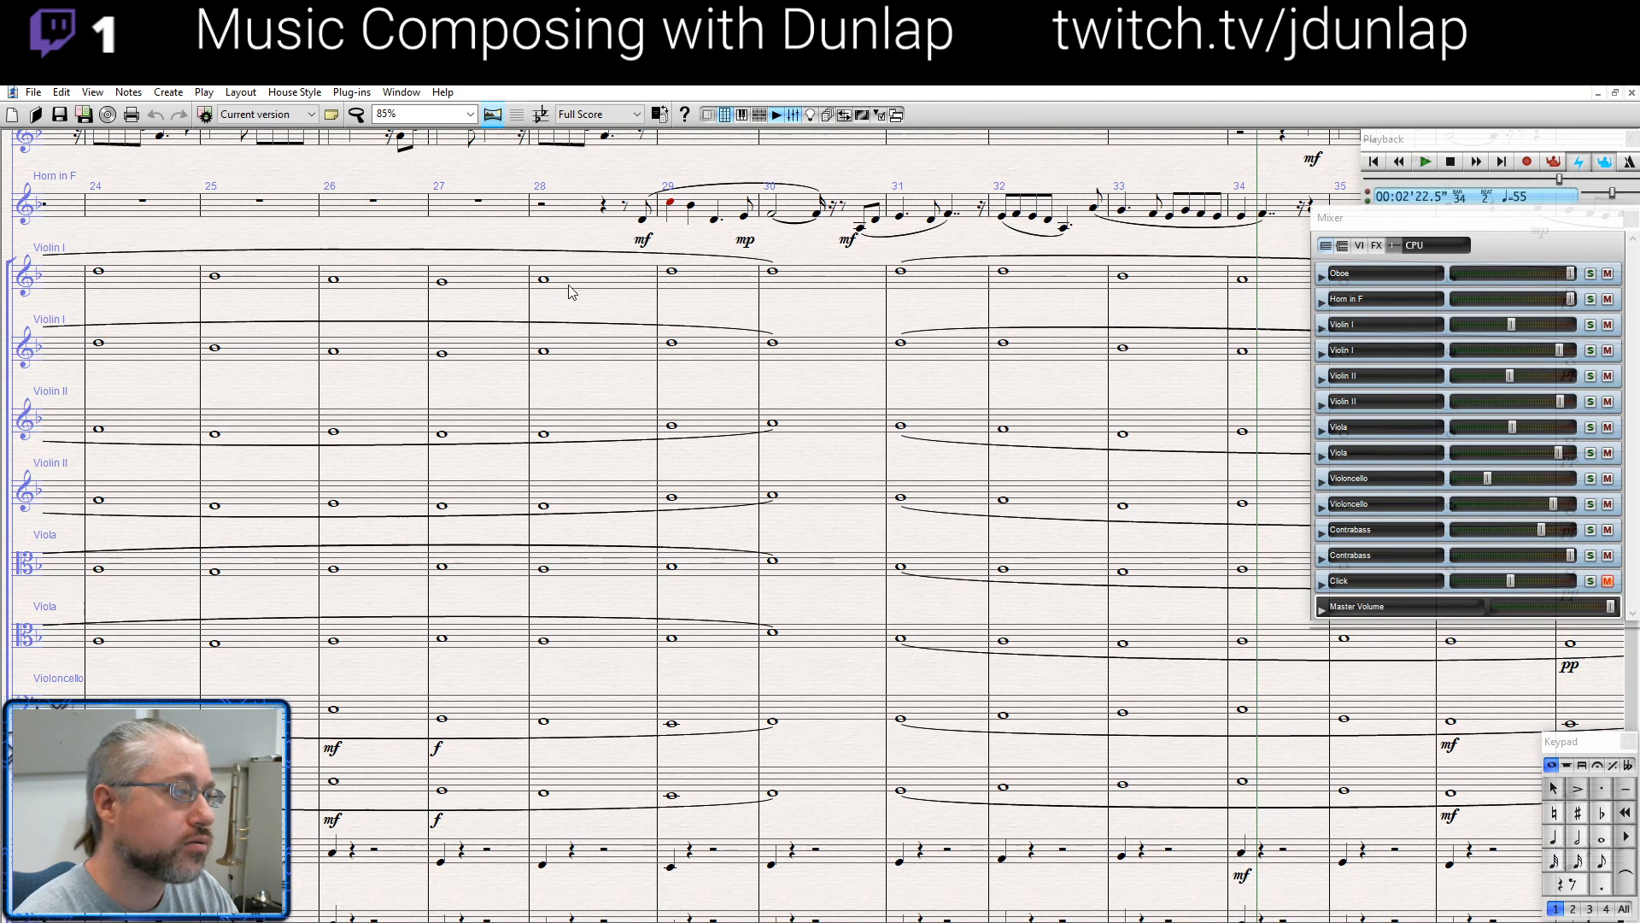
# Add an mp dynamic under the bar 28 whole note in all Violin and Viola staves
pyautogui.click(544, 280)
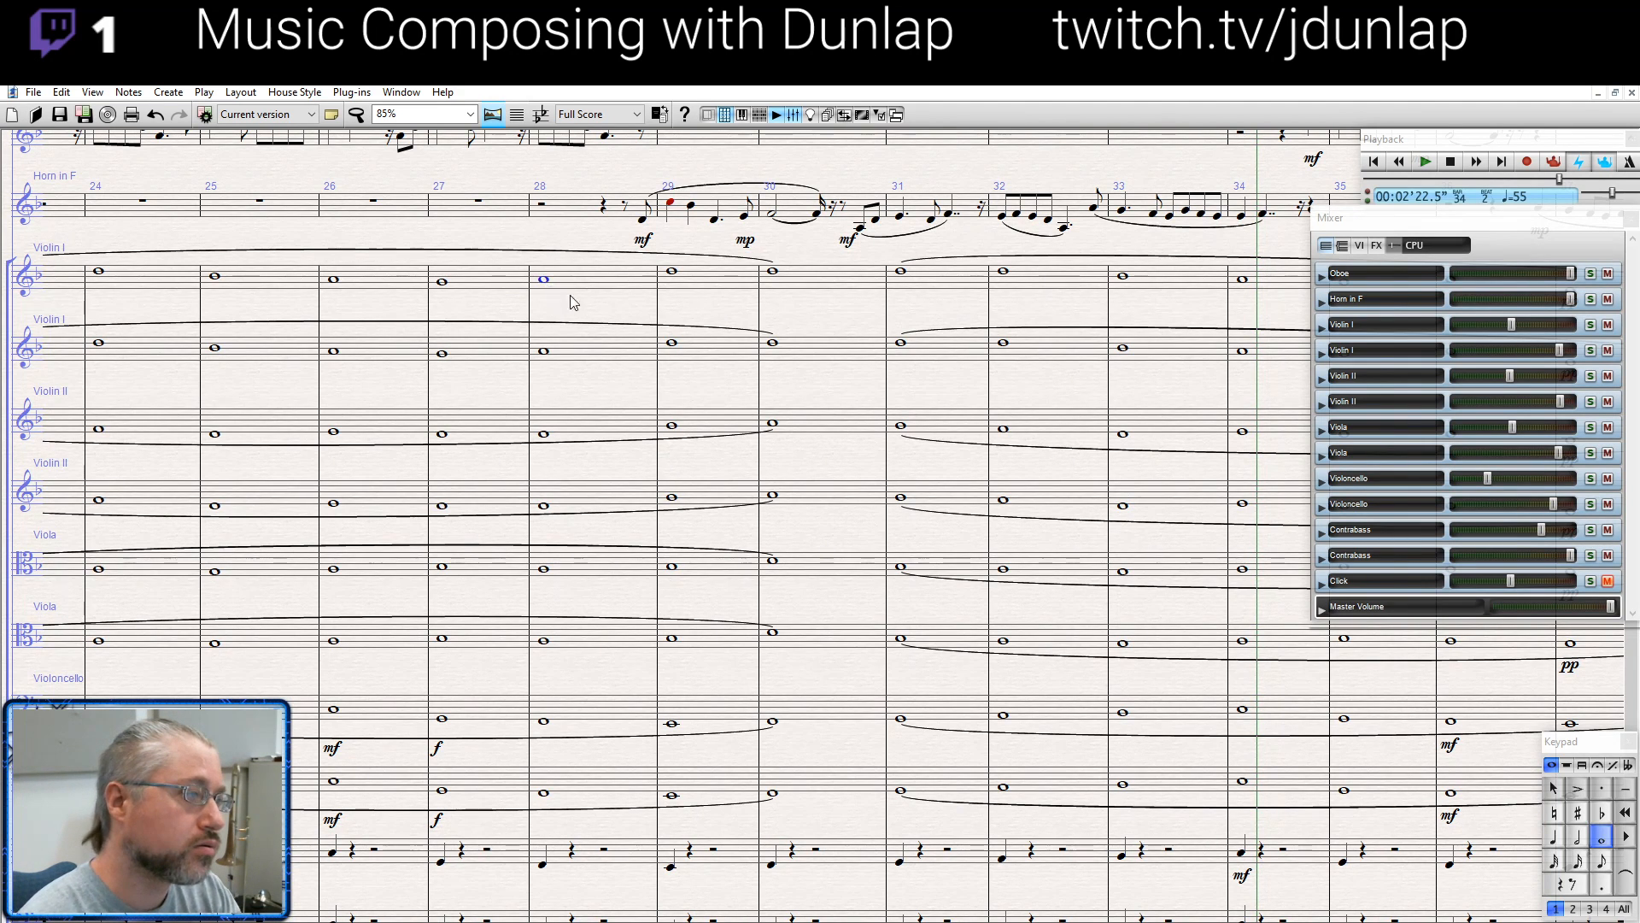
pyautogui.press('Escape')
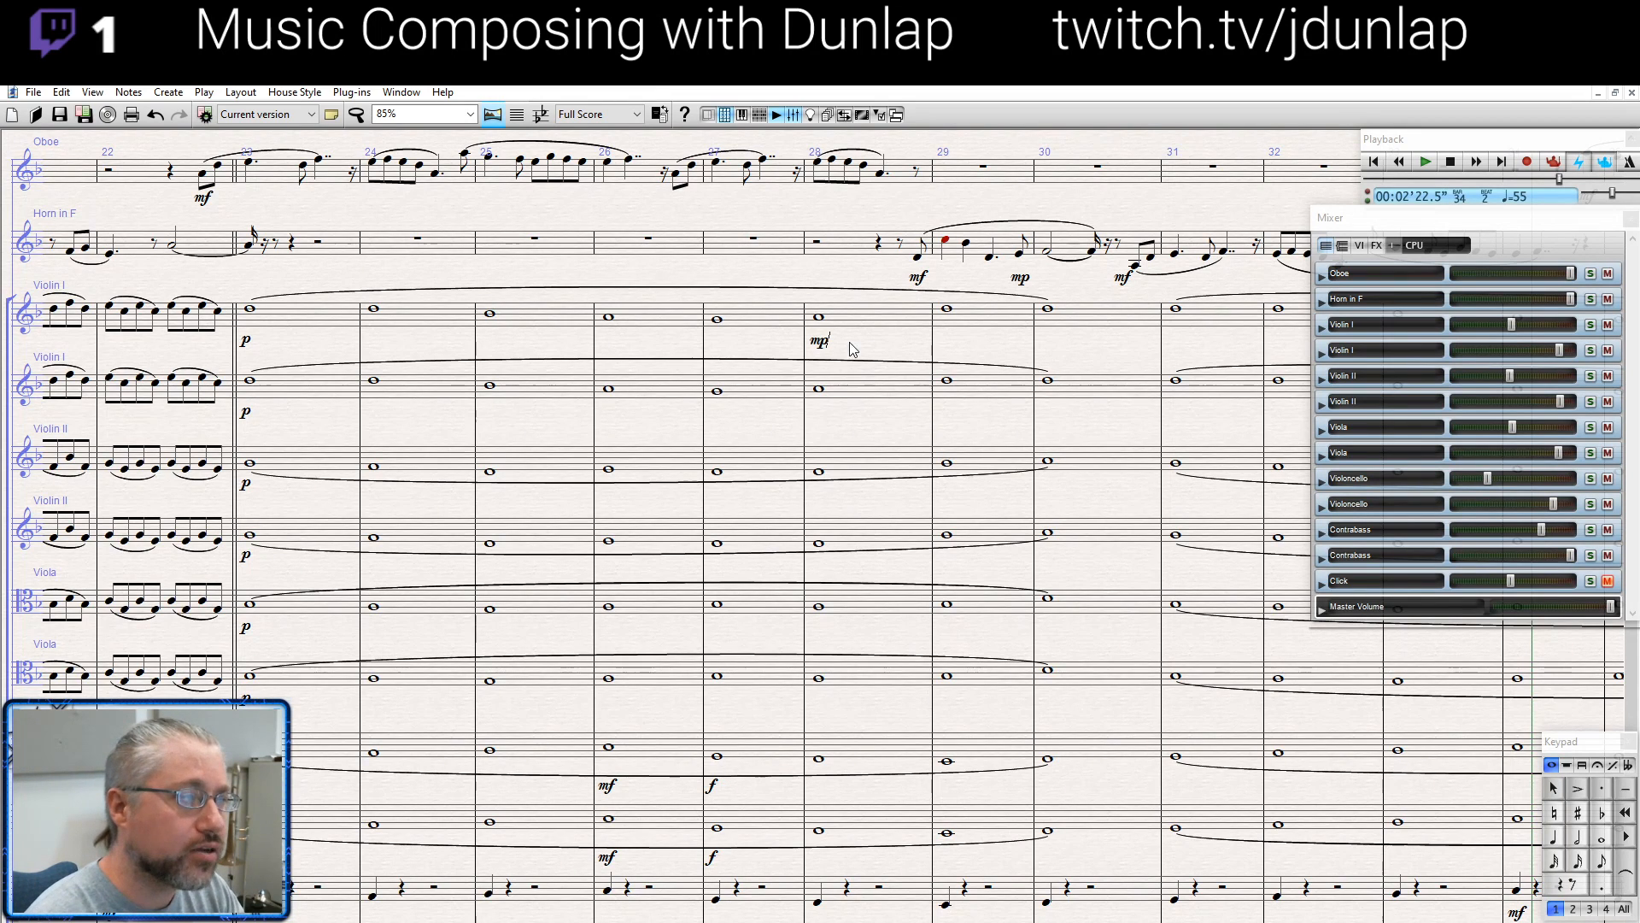
pyautogui.moveTo(1233, 843); pyautogui.dragTo(1501, 850)
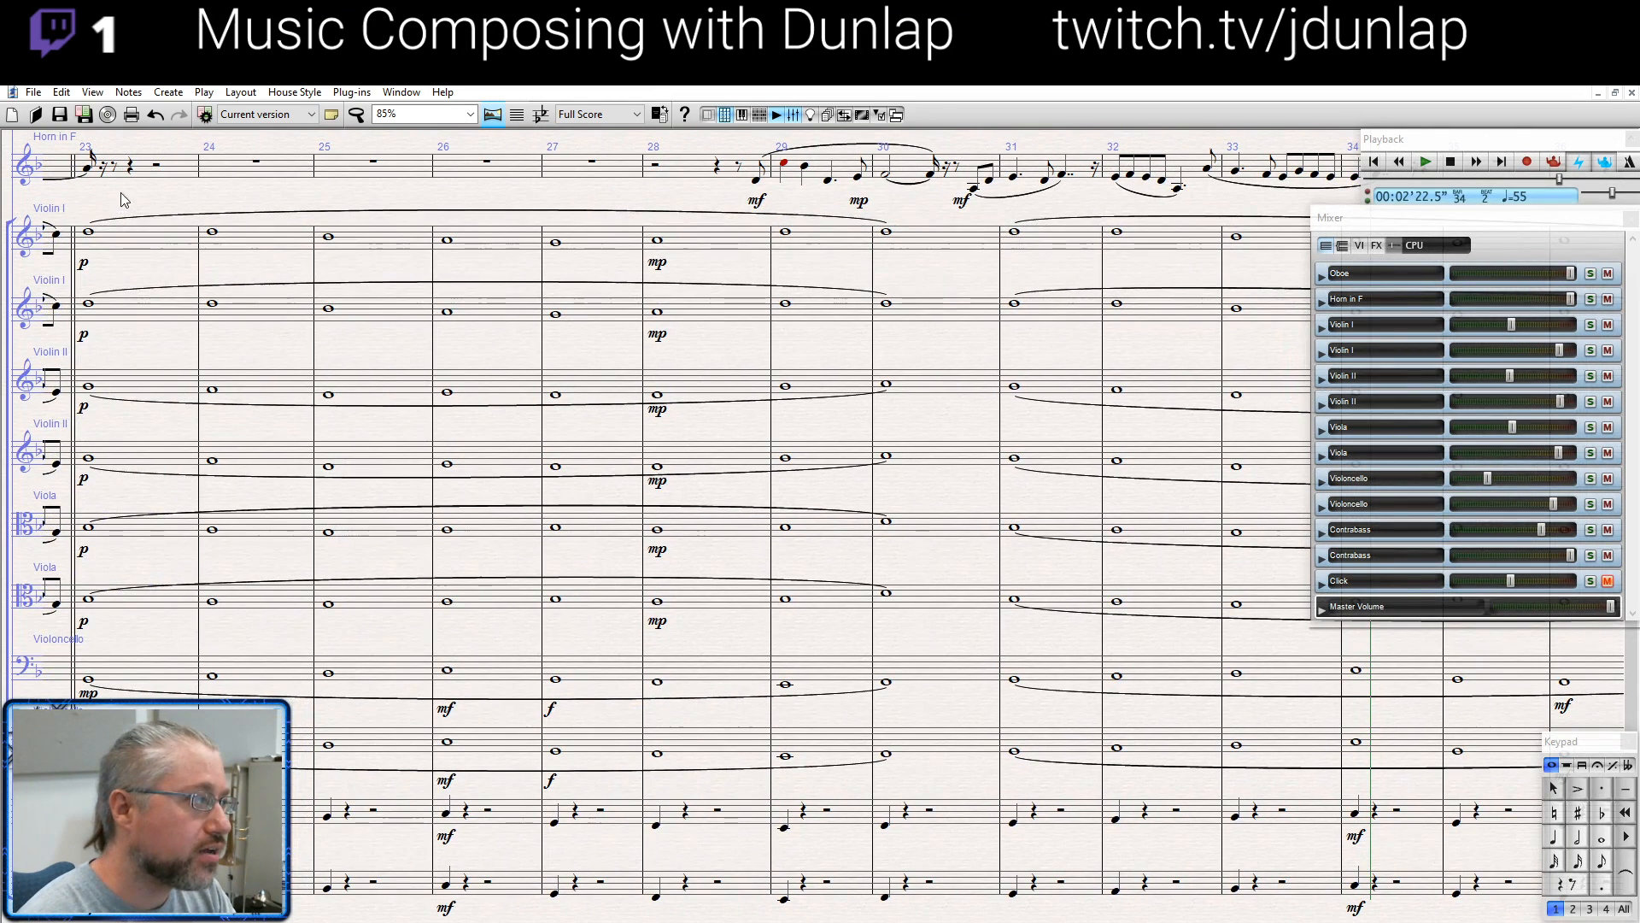
# Play the score from bar 23 to hear the string changes, stopping in bar 31
pyautogui.click(88, 232)
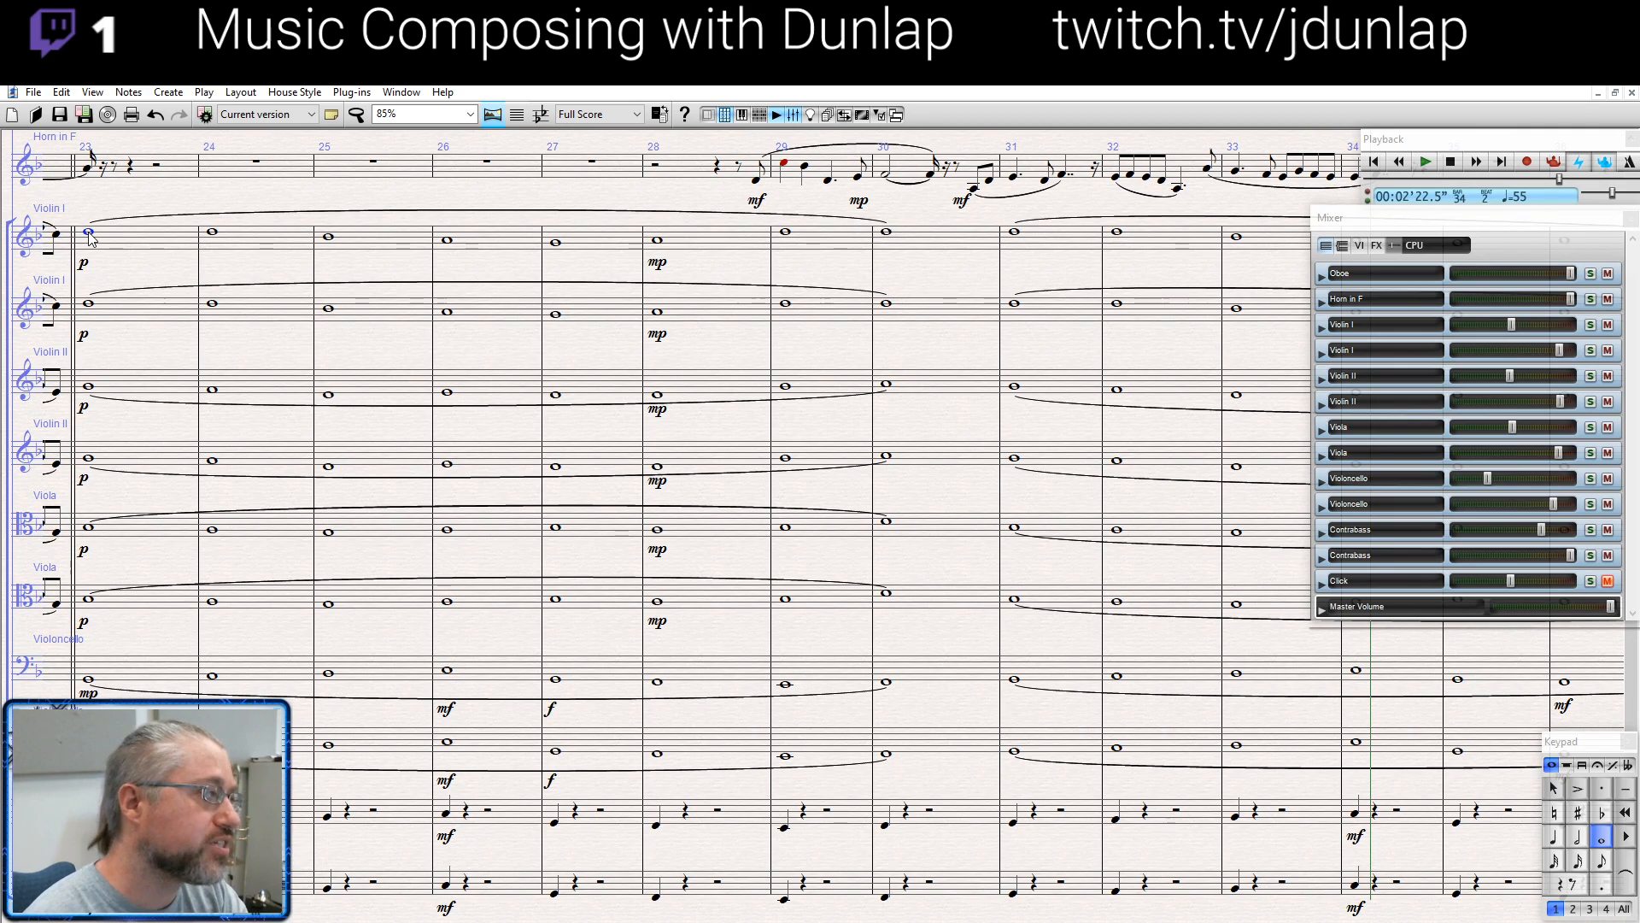
pyautogui.press('p')
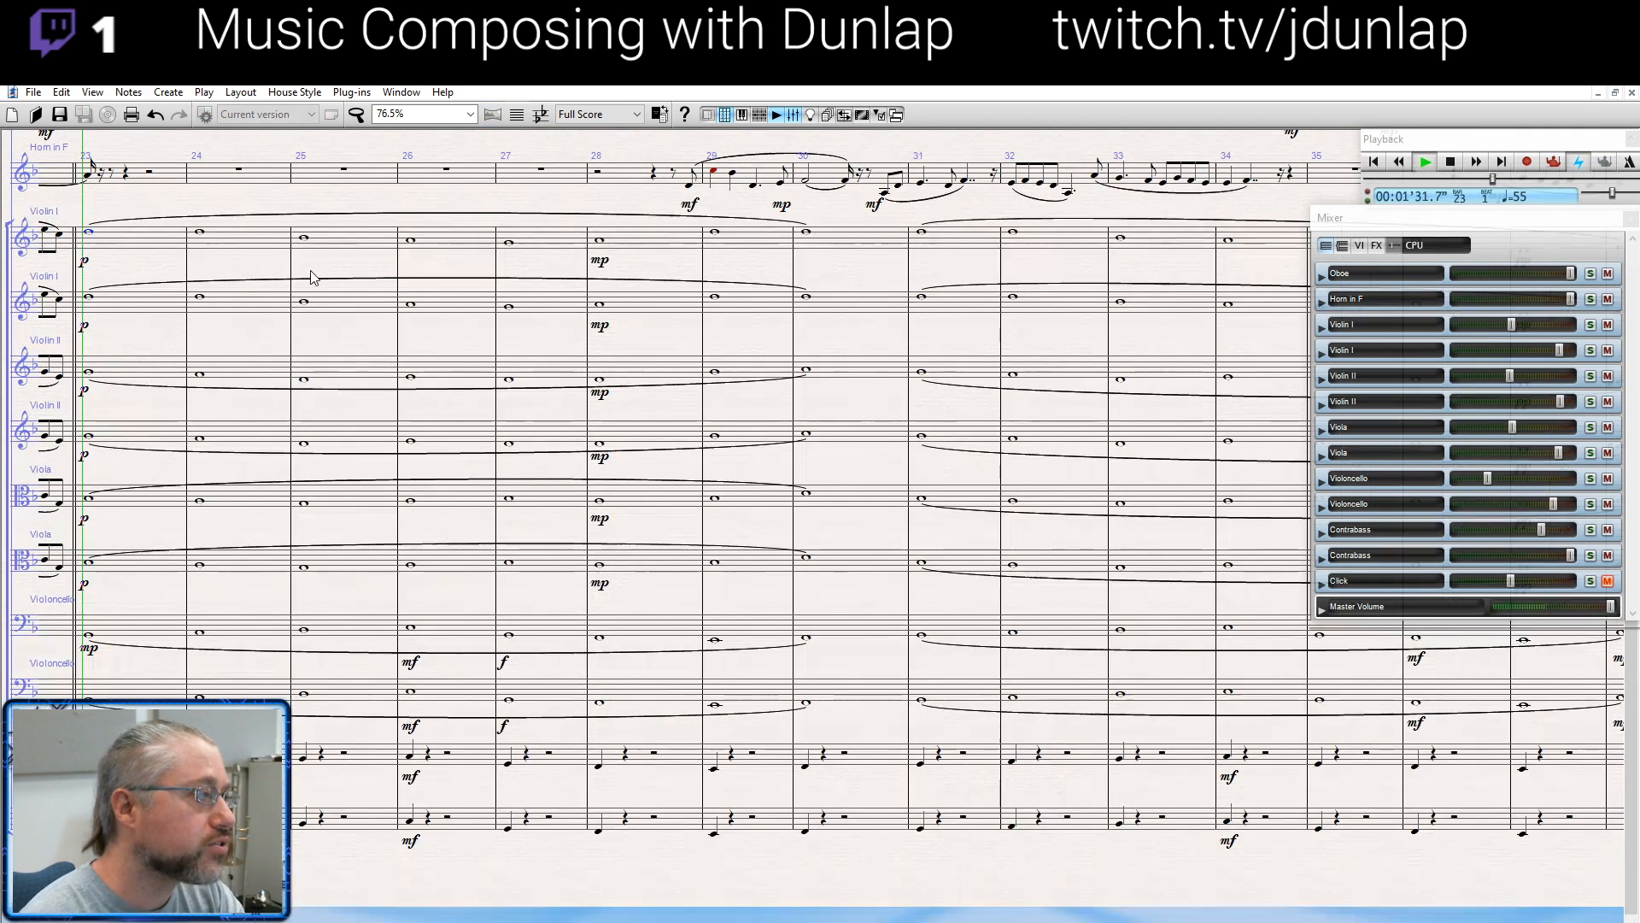
pyautogui.moveTo(385, 268); pyautogui.dragTo(389, 338)
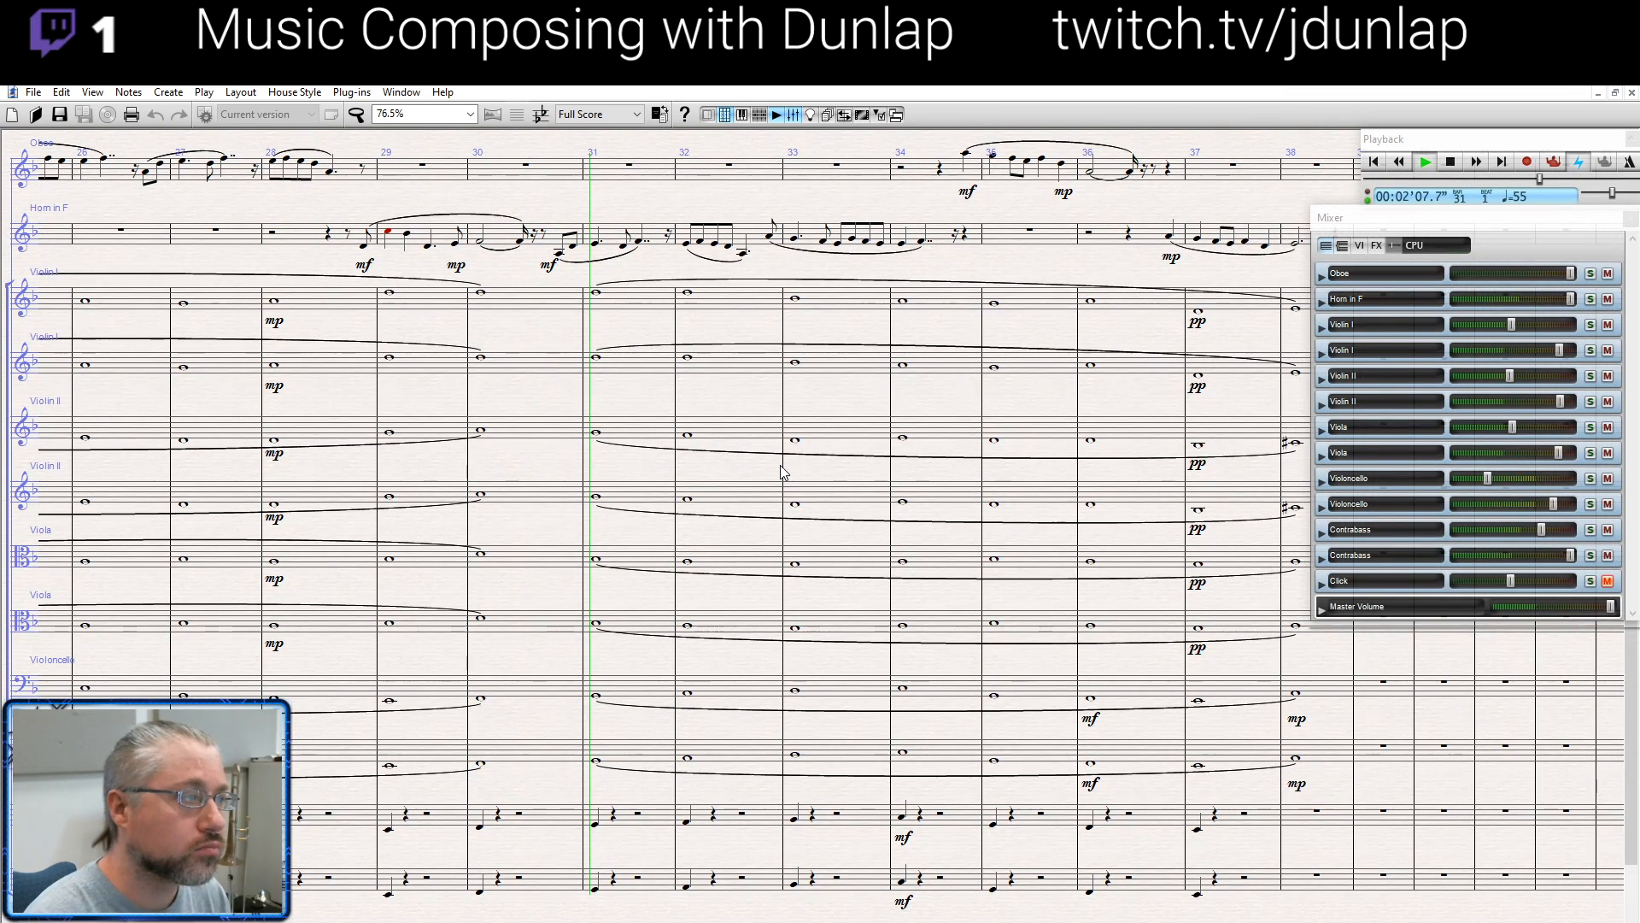
pyautogui.press('space')
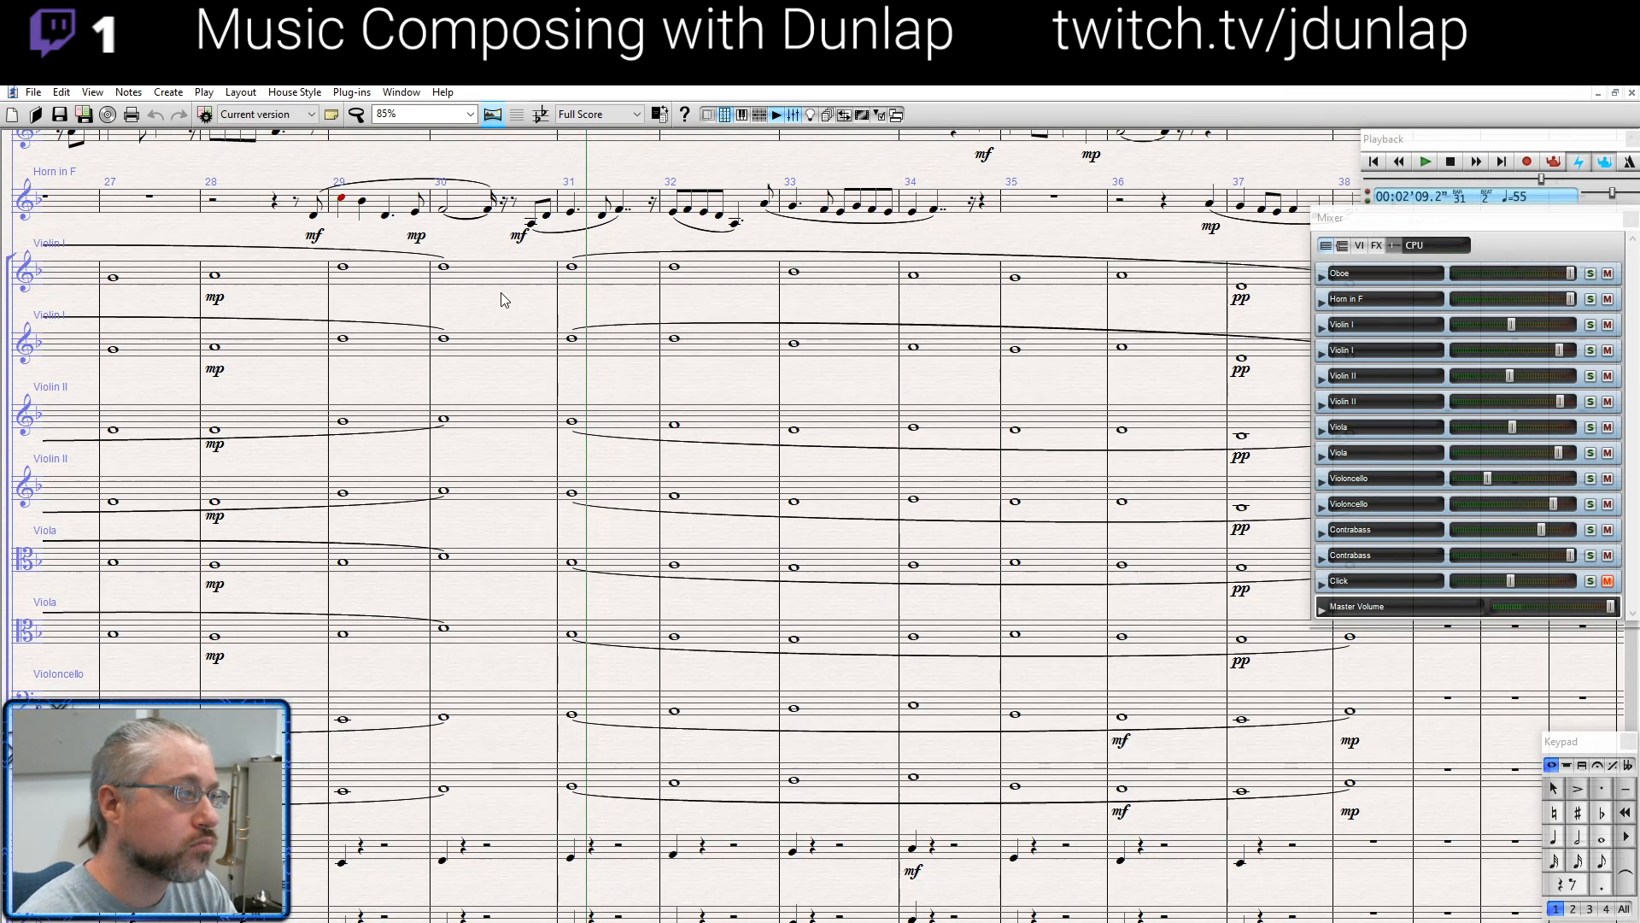
# Change the bar 30 whole notes from Violin I down to Violoncello into triple-dotted half notes, leaving a sixteenth rest
pyautogui.click(511, 304)
pyautogui.keyDown('shift'); pyautogui.click(521, 833); pyautogui.keyUp('shift')
pyautogui.click(1578, 838)
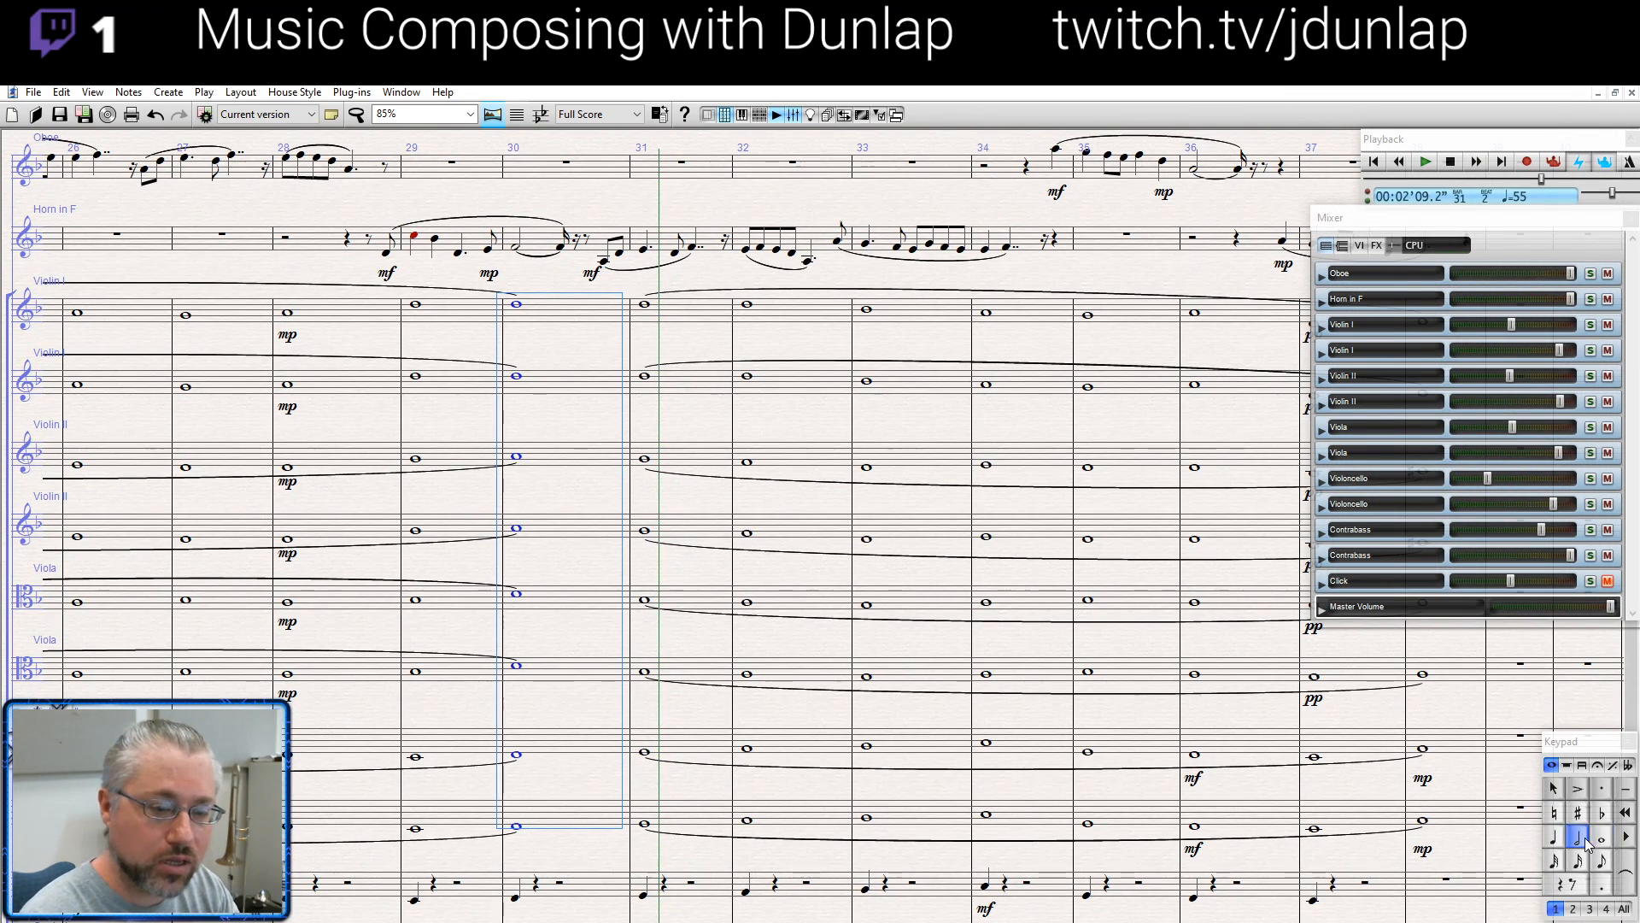
pyautogui.click(1572, 764)
pyautogui.click(1582, 863)
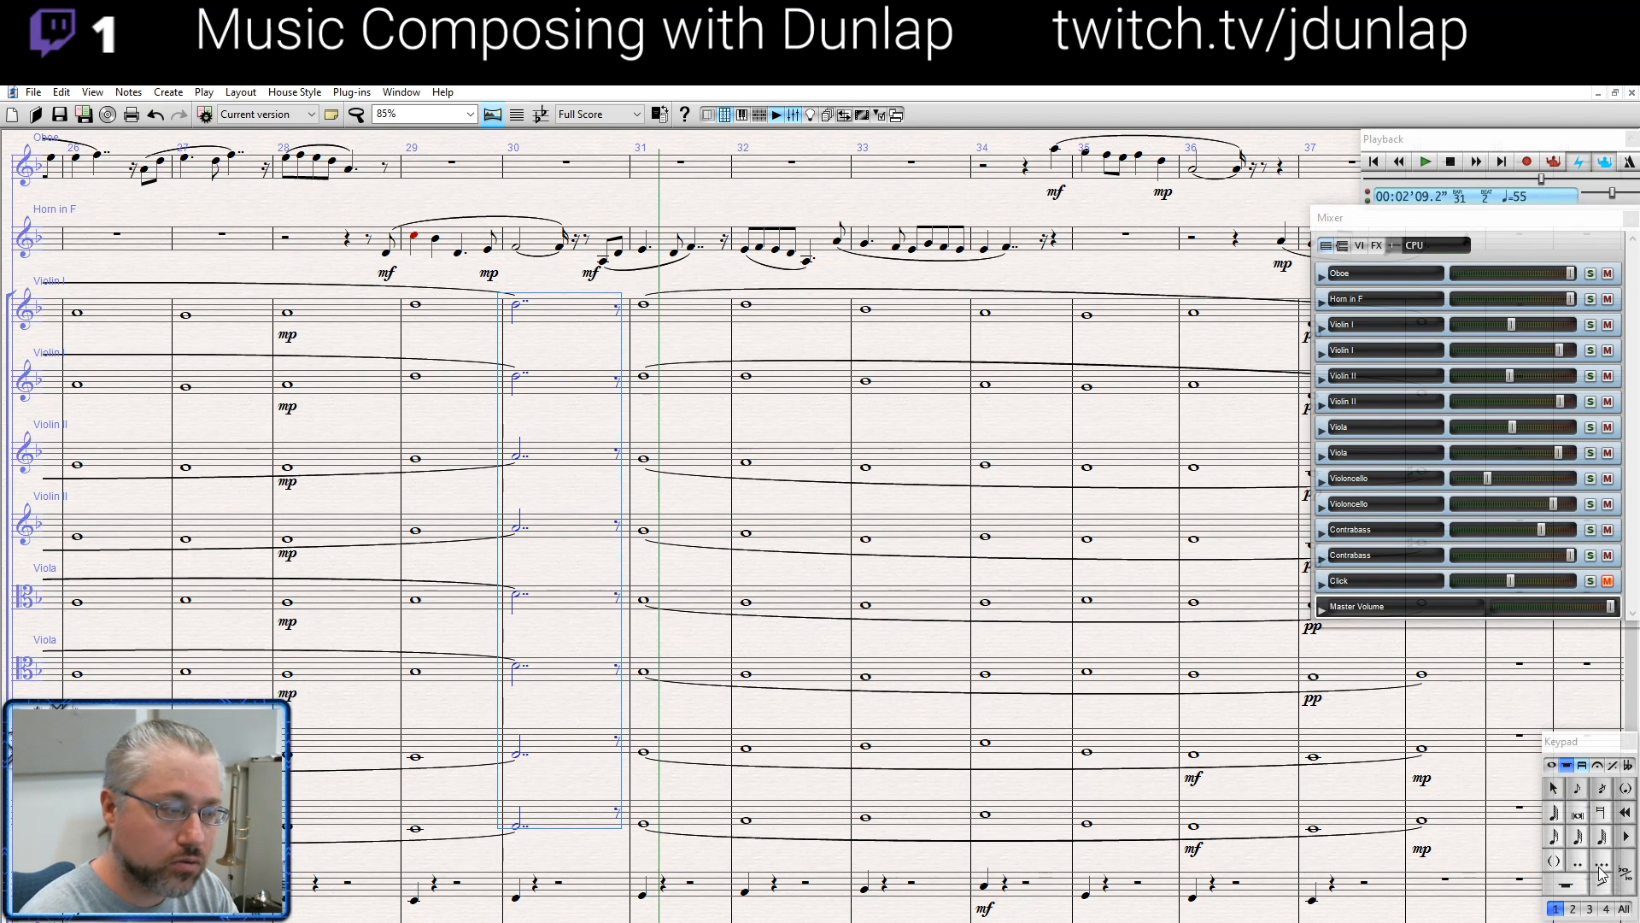
pyautogui.click(1601, 863)
pyautogui.click(1553, 766)
pyautogui.click(442, 433)
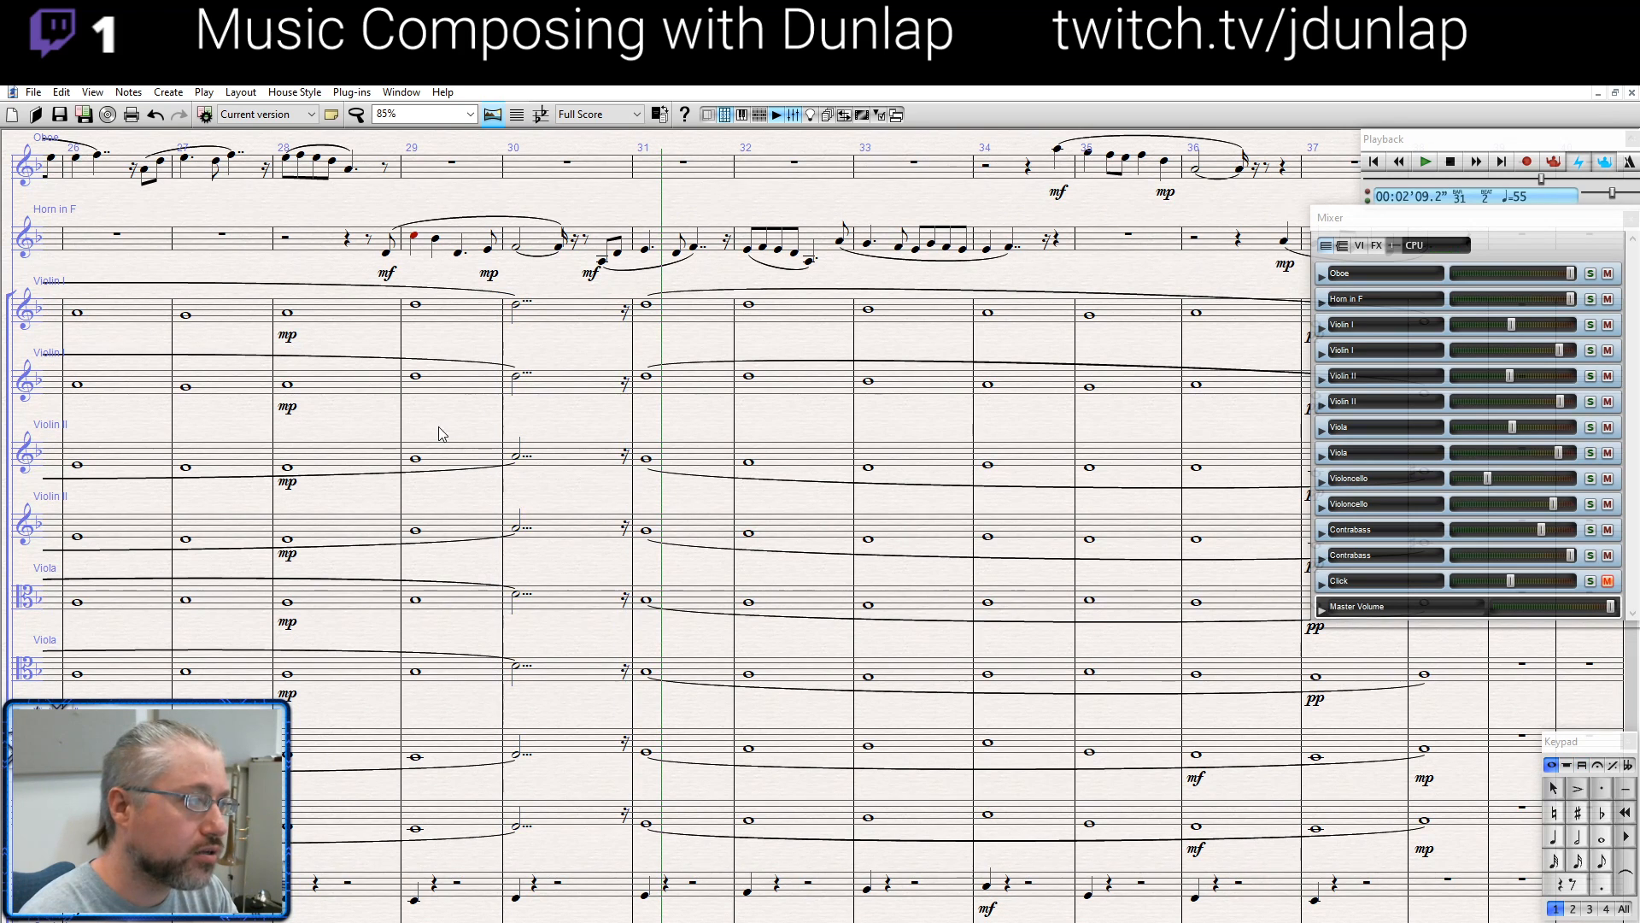
# Add an mf dynamic under the bar 30 note in both Violin I staves
pyautogui.click(519, 313)
pyautogui.hotkey('ctrl', 'e')
pyautogui.write('mf')
pyautogui.click(549, 351)
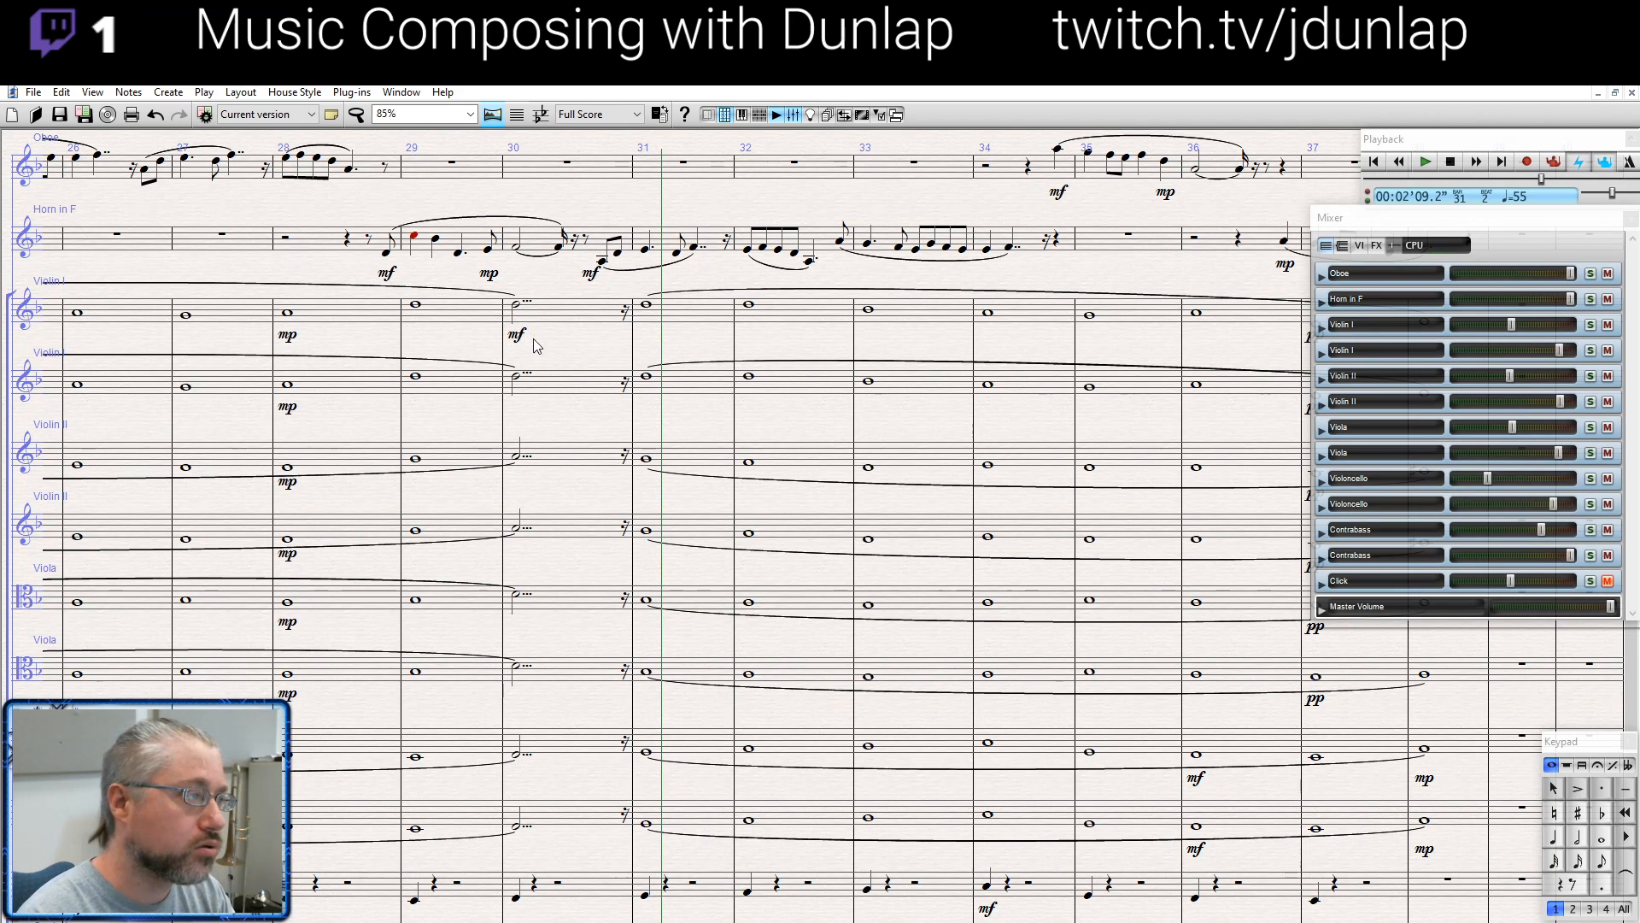
pyautogui.click(518, 334)
pyautogui.hotkey('ctrl', 'c')
pyautogui.click(516, 376)
pyautogui.hotkey('ctrl', 'v')
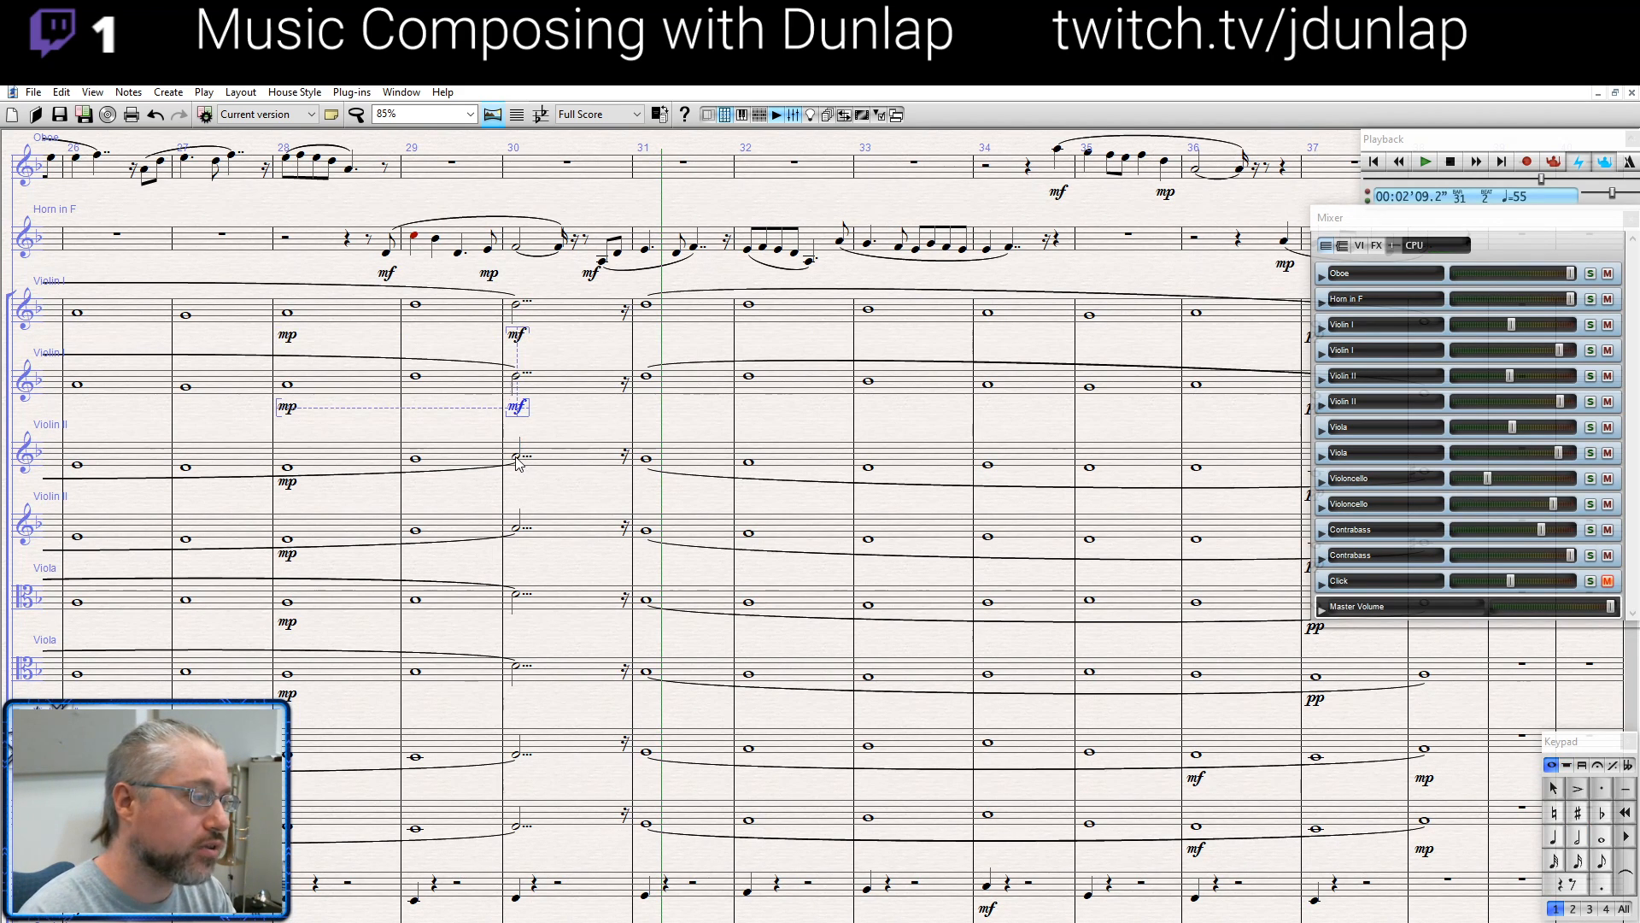
# Copy the mf dynamic to the bar 30 notes of both Violin II and both Viola staves
pyautogui.click(517, 458)
pyautogui.hotkey('ctrl', 'v')
pyautogui.click(516, 528)
pyautogui.hotkey('ctrl', 'v')
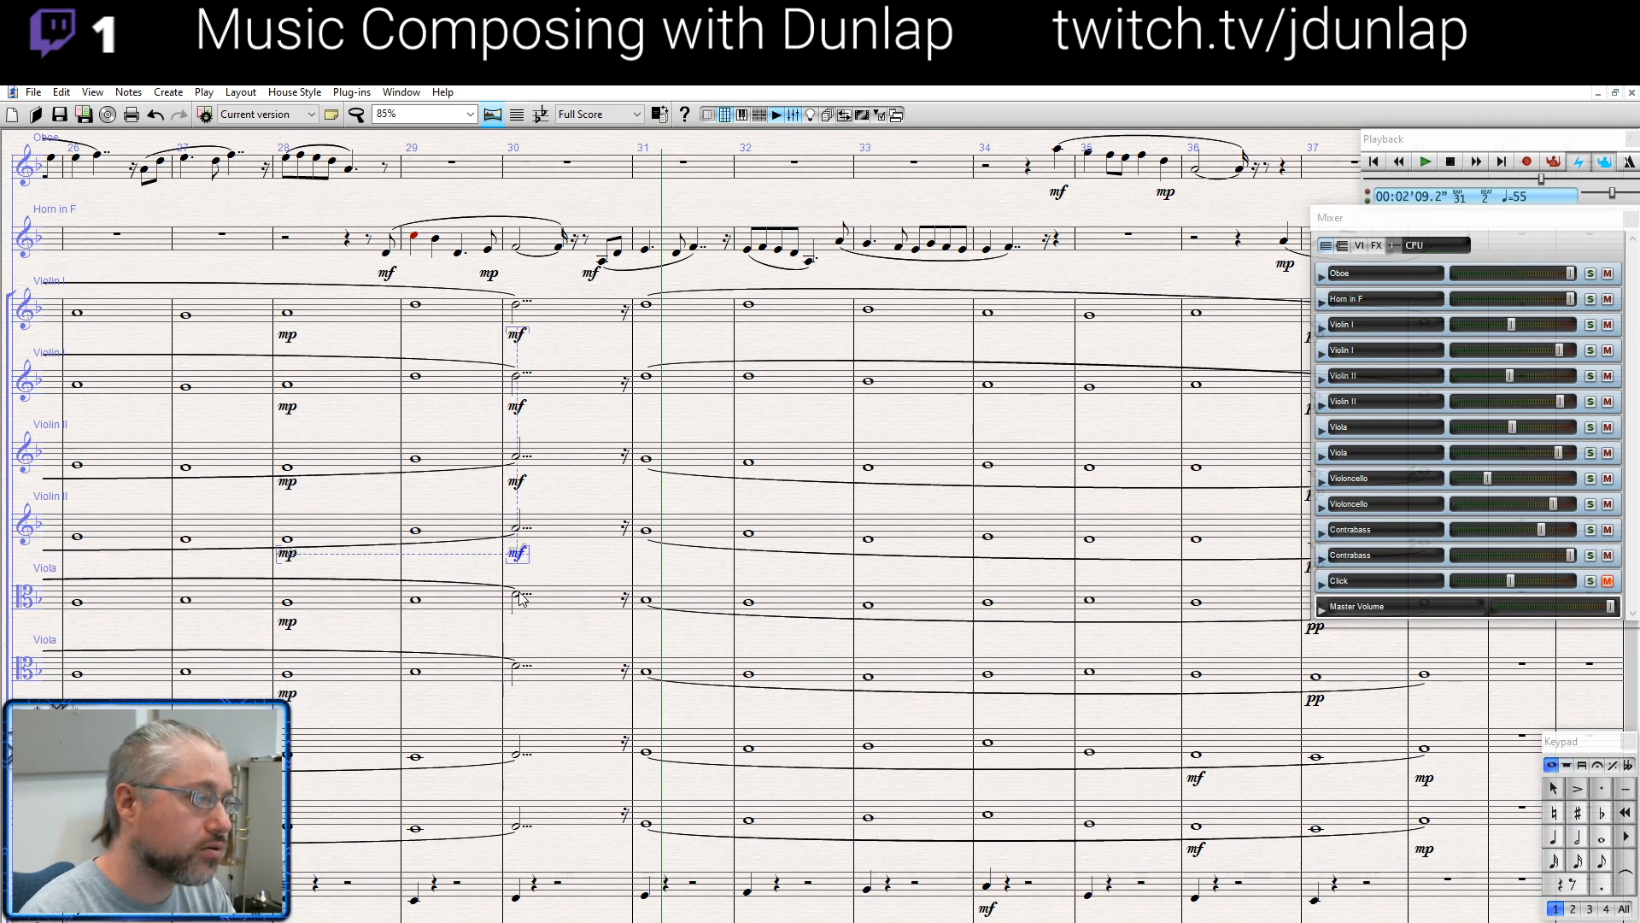
pyautogui.click(519, 598)
pyautogui.hotkey('ctrl', 'v')
pyautogui.click(518, 665)
pyautogui.hotkey('ctrl', 'v')
# Add an mp dynamic under the bar 34 whole note in both Violin I and both Violin II staves
pyautogui.moveTo(680, 639); pyautogui.dragTo(419, 623)
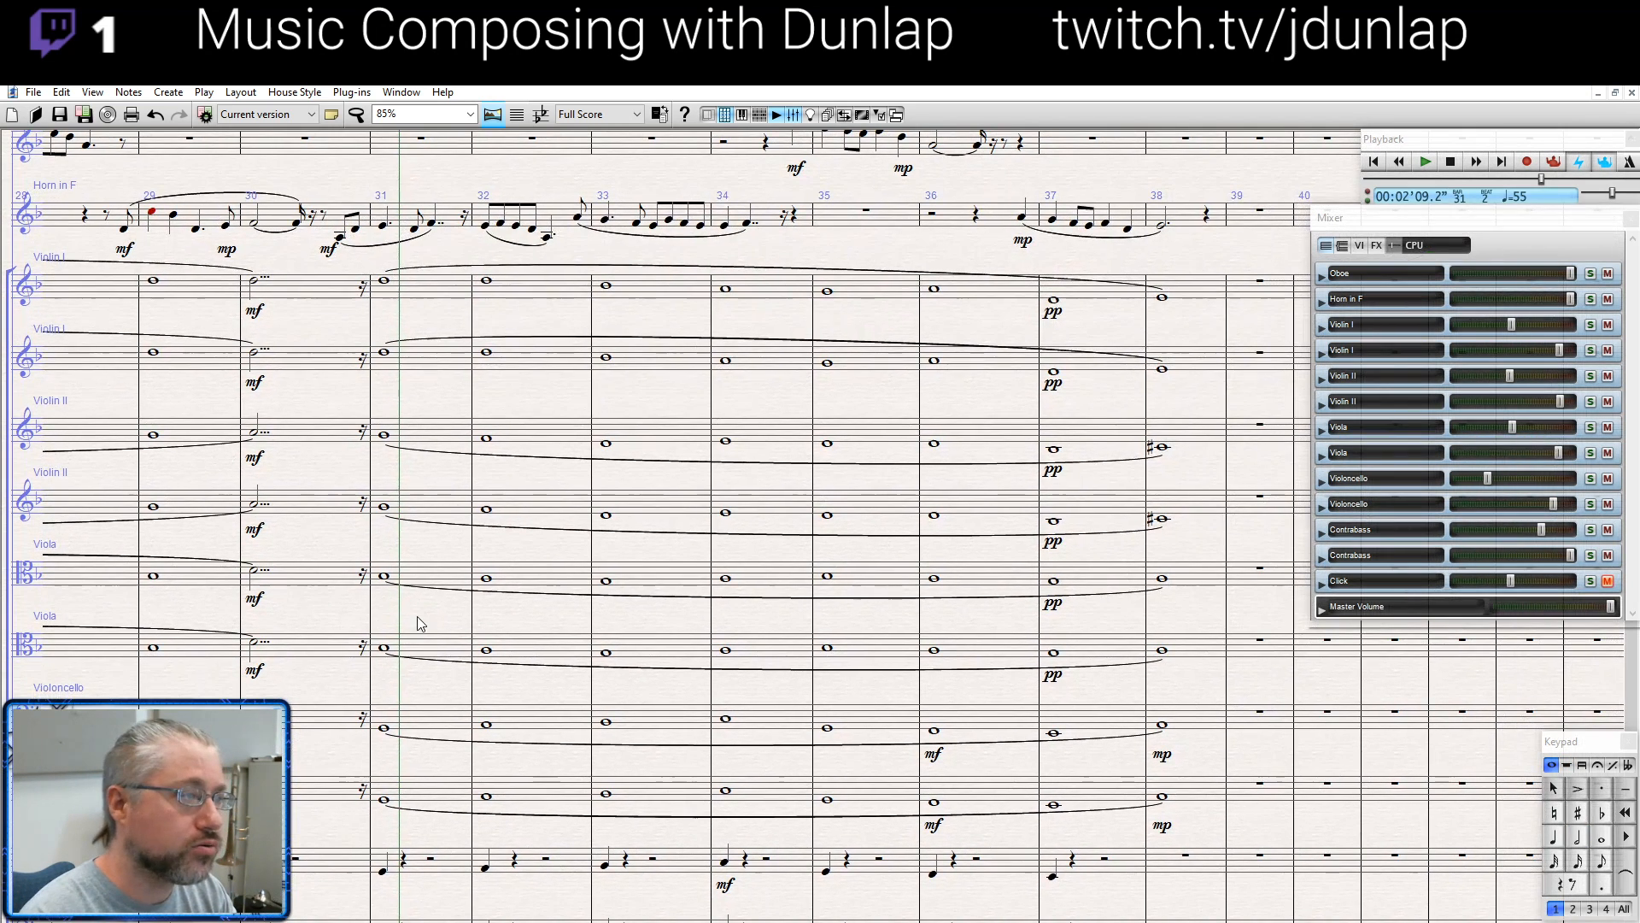
pyautogui.click(725, 290)
pyautogui.hotkey('ctrl', 'e')
pyautogui.write('mp')
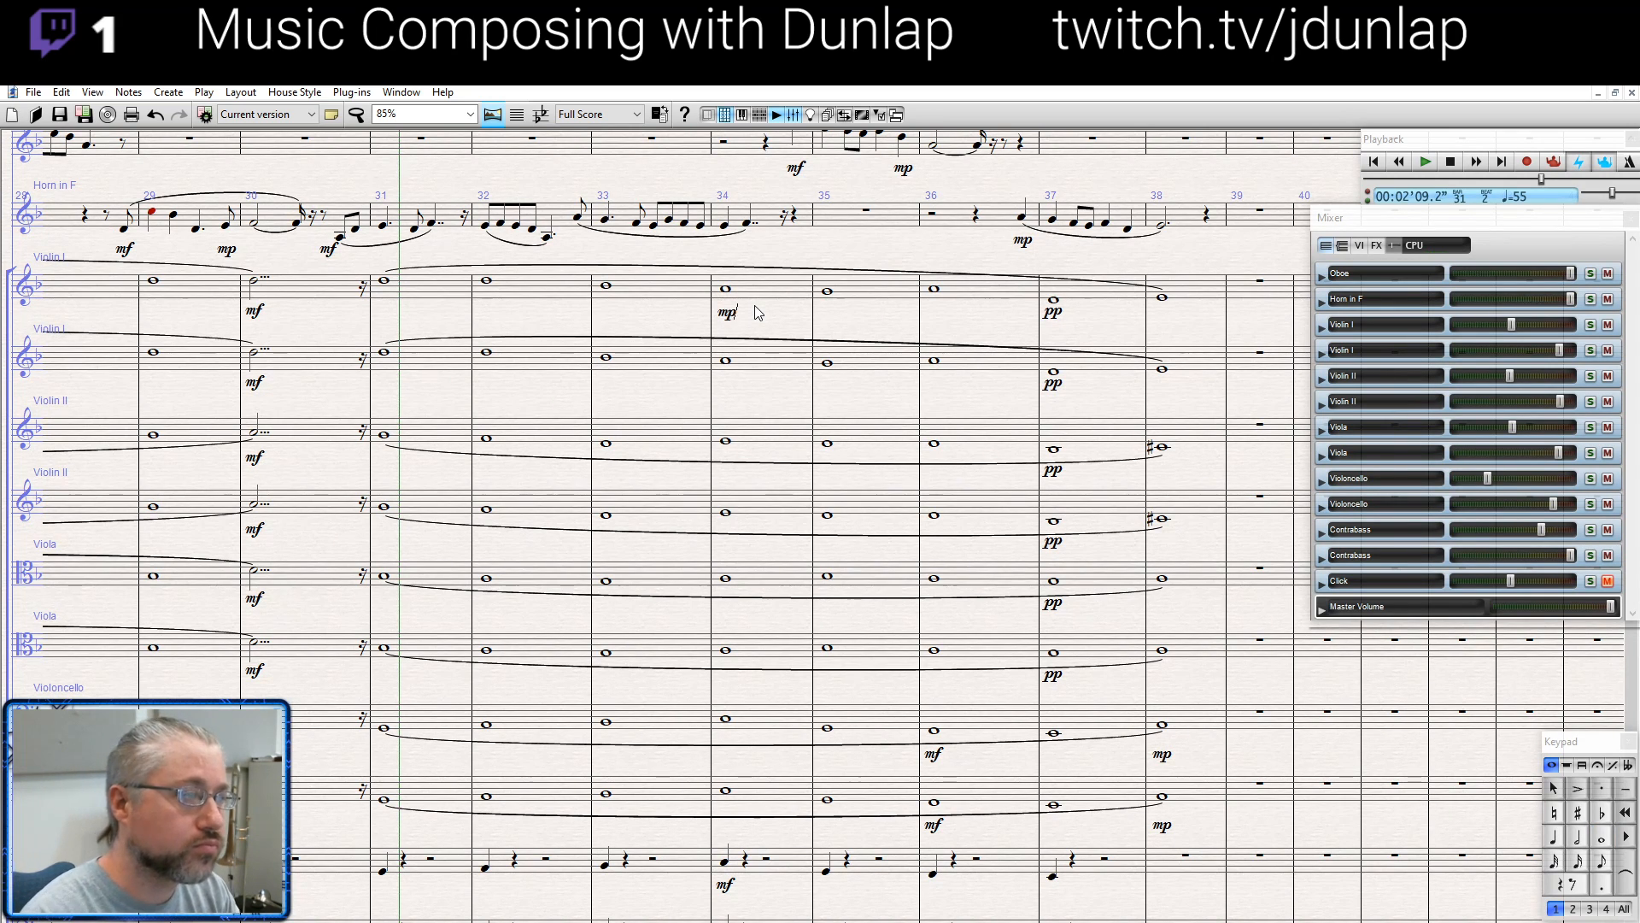
pyautogui.click(725, 312)
pyautogui.hotkey('ctrl', 'c')
pyautogui.click(725, 361)
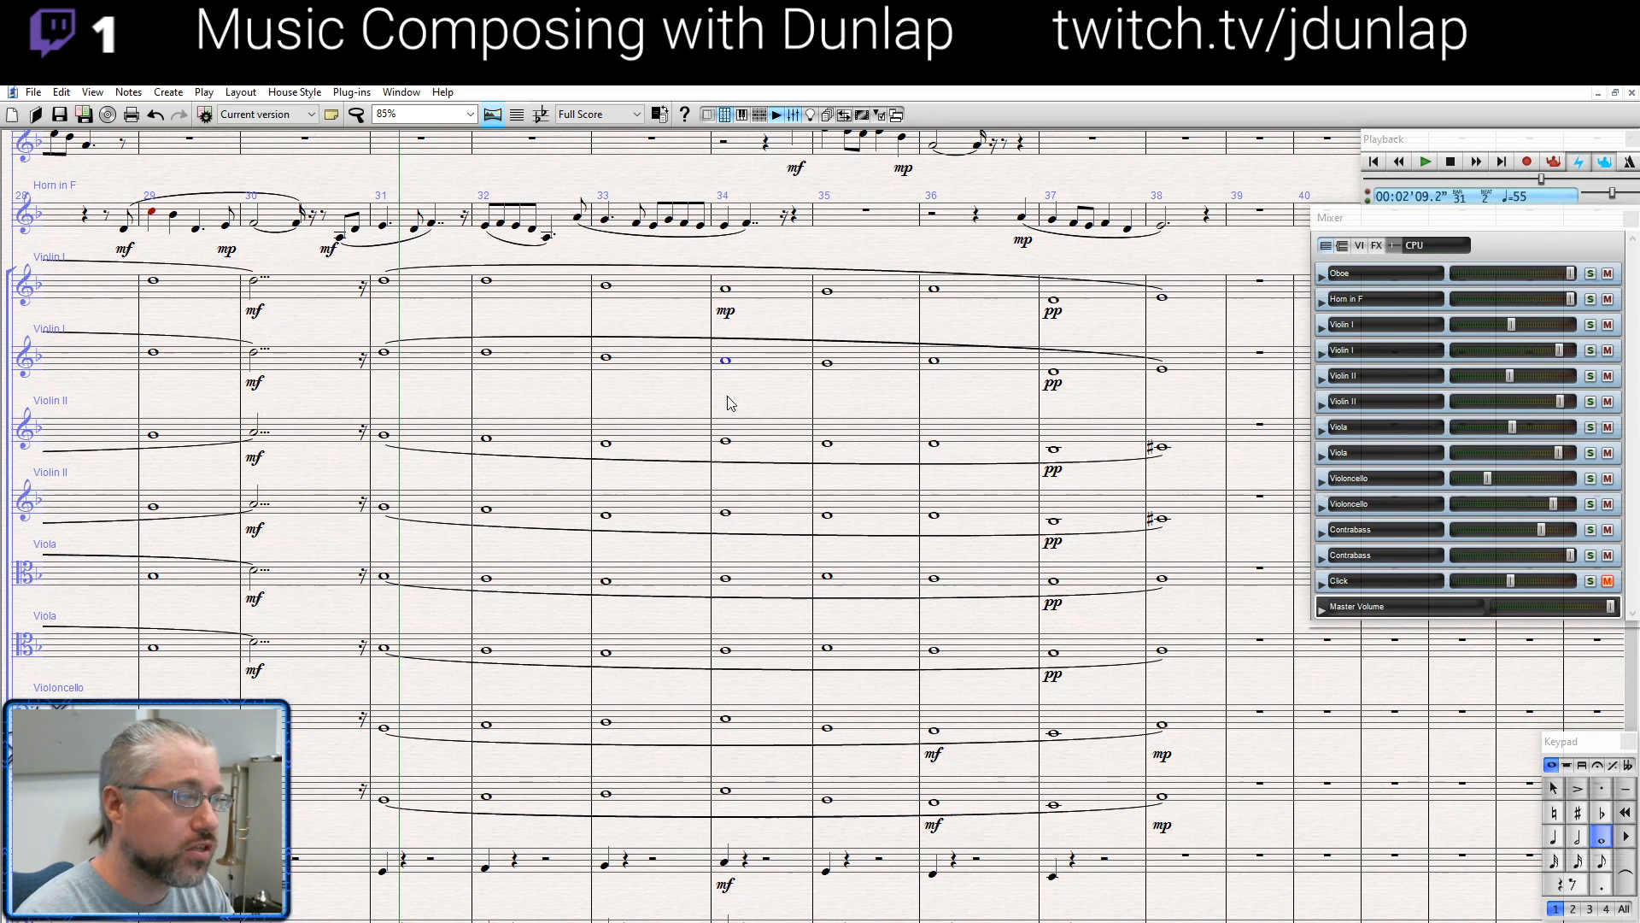
pyautogui.hotkey('ctrl', 'v')
pyautogui.click(726, 443)
pyautogui.hotkey('ctrl', 'v')
pyautogui.click(725, 513)
pyautogui.hotkey('ctrl', 'v')
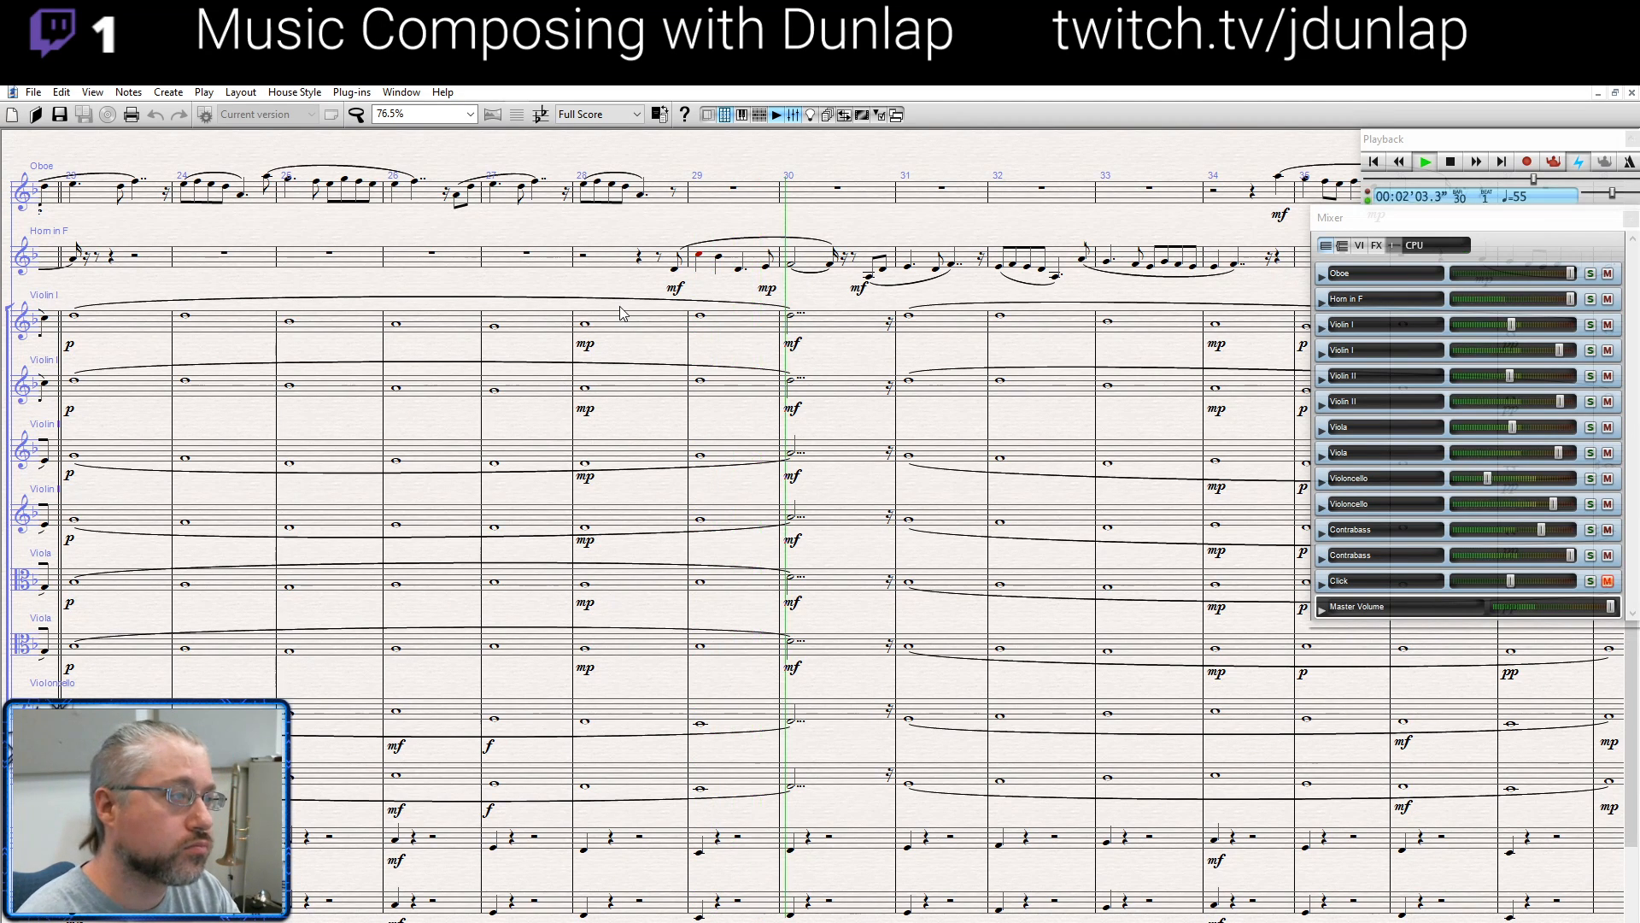
# Stop playback in bar 30 and add an mf dynamic under the Horn's last note in bar 34
pyautogui.press('space')
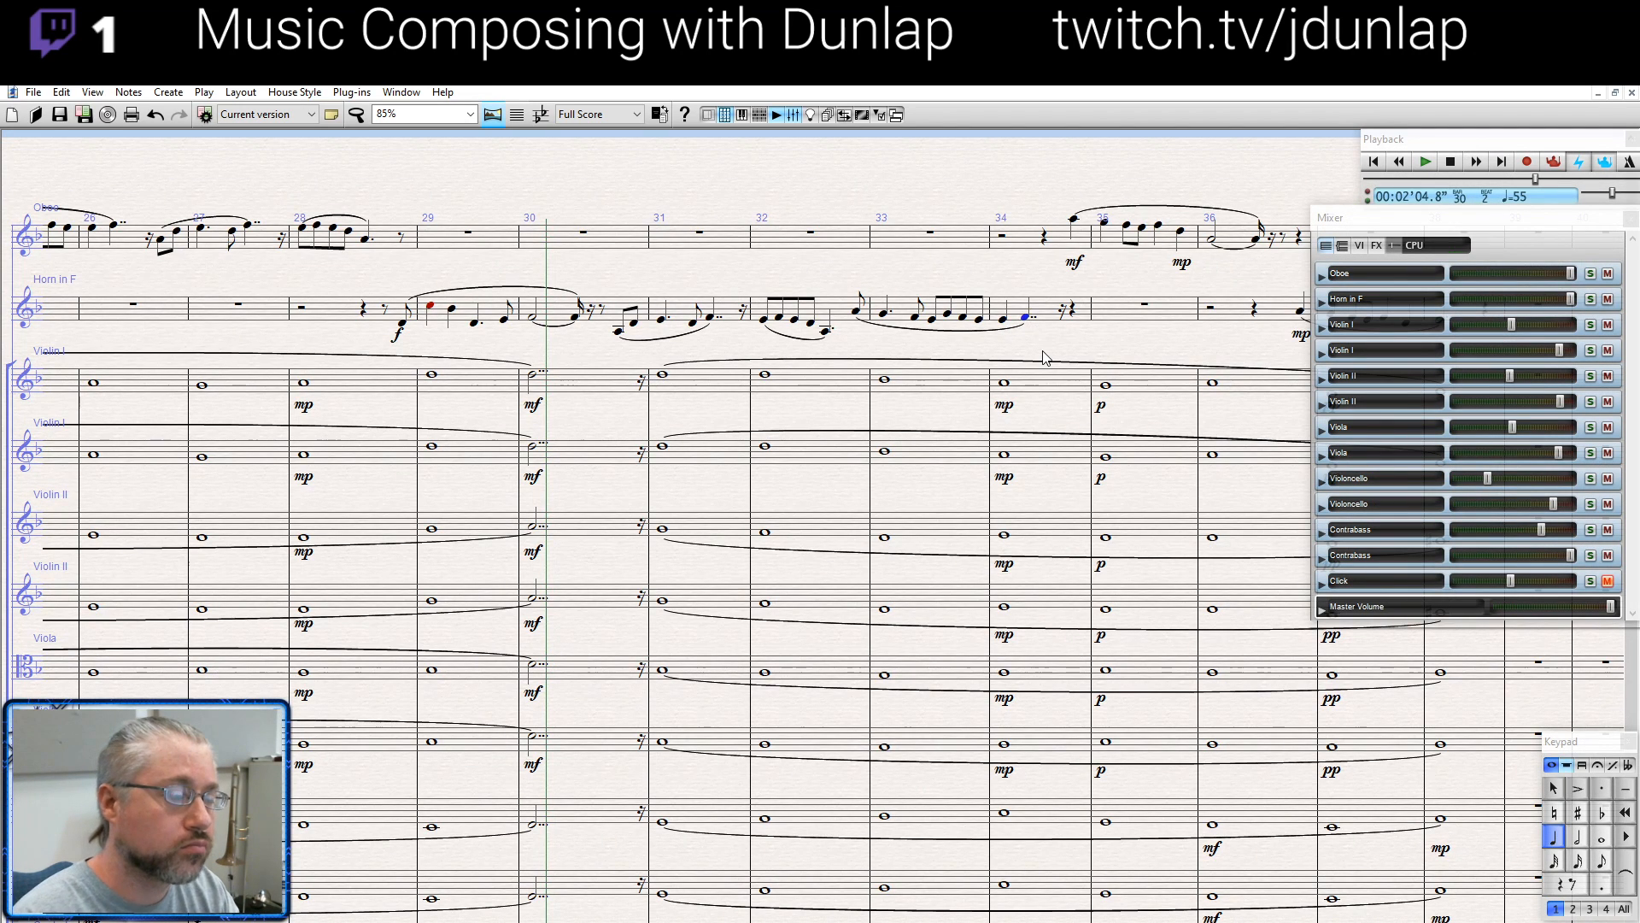
pyautogui.click(1044, 357)
pyautogui.hotkey('ctrl', 'm')
pyautogui.hotkey('ctrl', 'f')
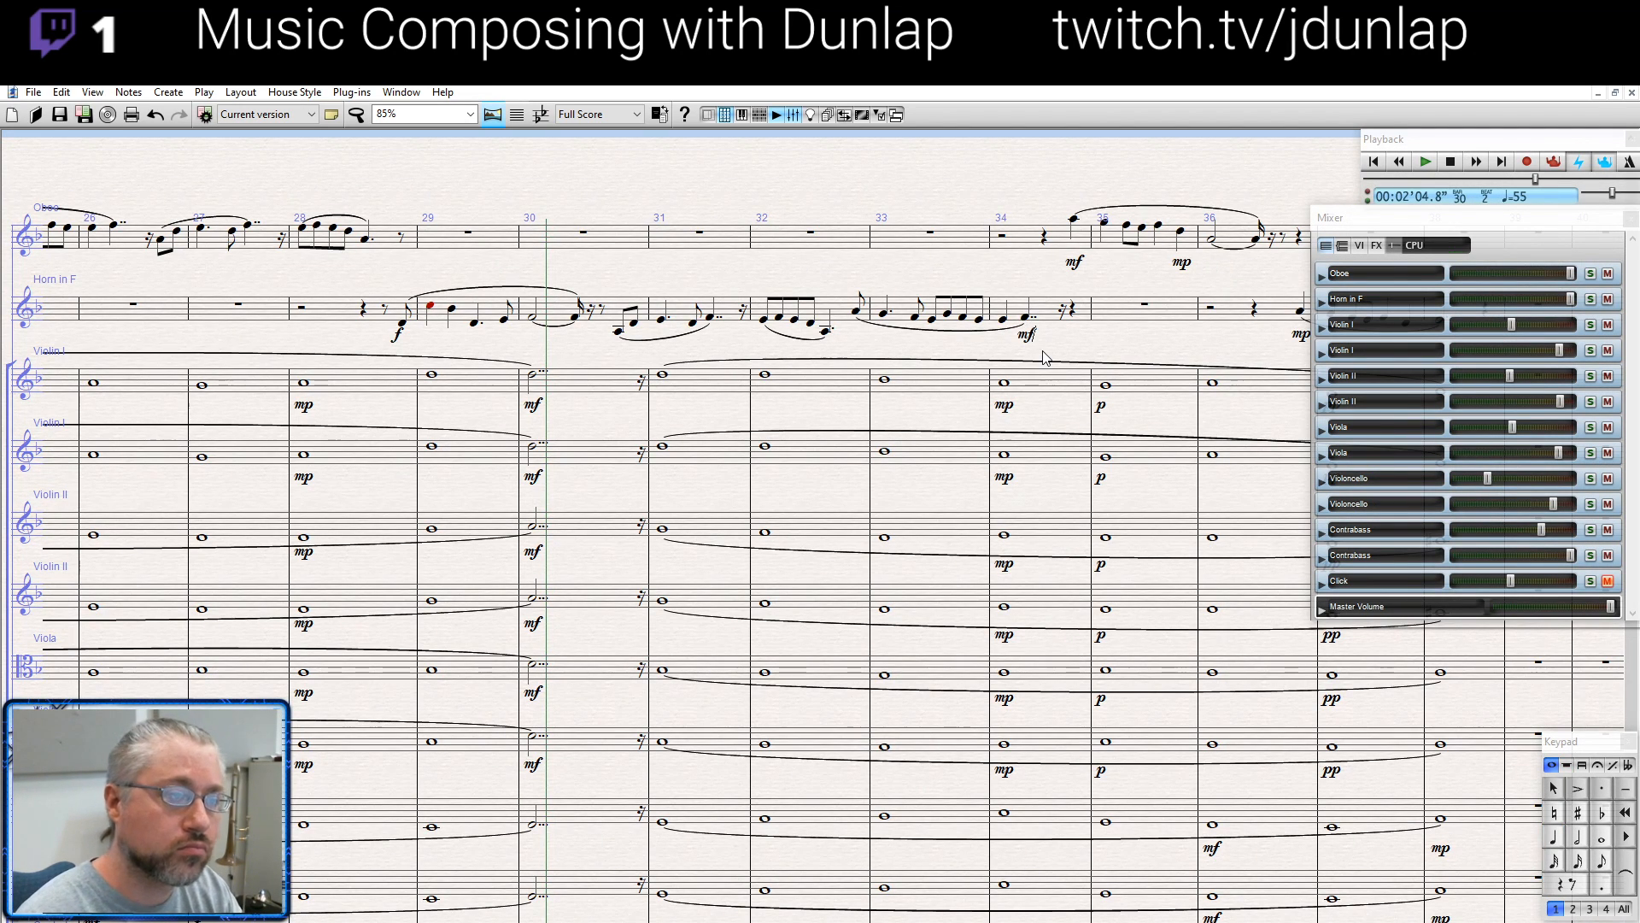
pyautogui.click(1070, 346)
# Play the score from the Horn's pickup note in bar 28 to hear its new dynamics, stopping in bar 30
pyautogui.click(403, 323)
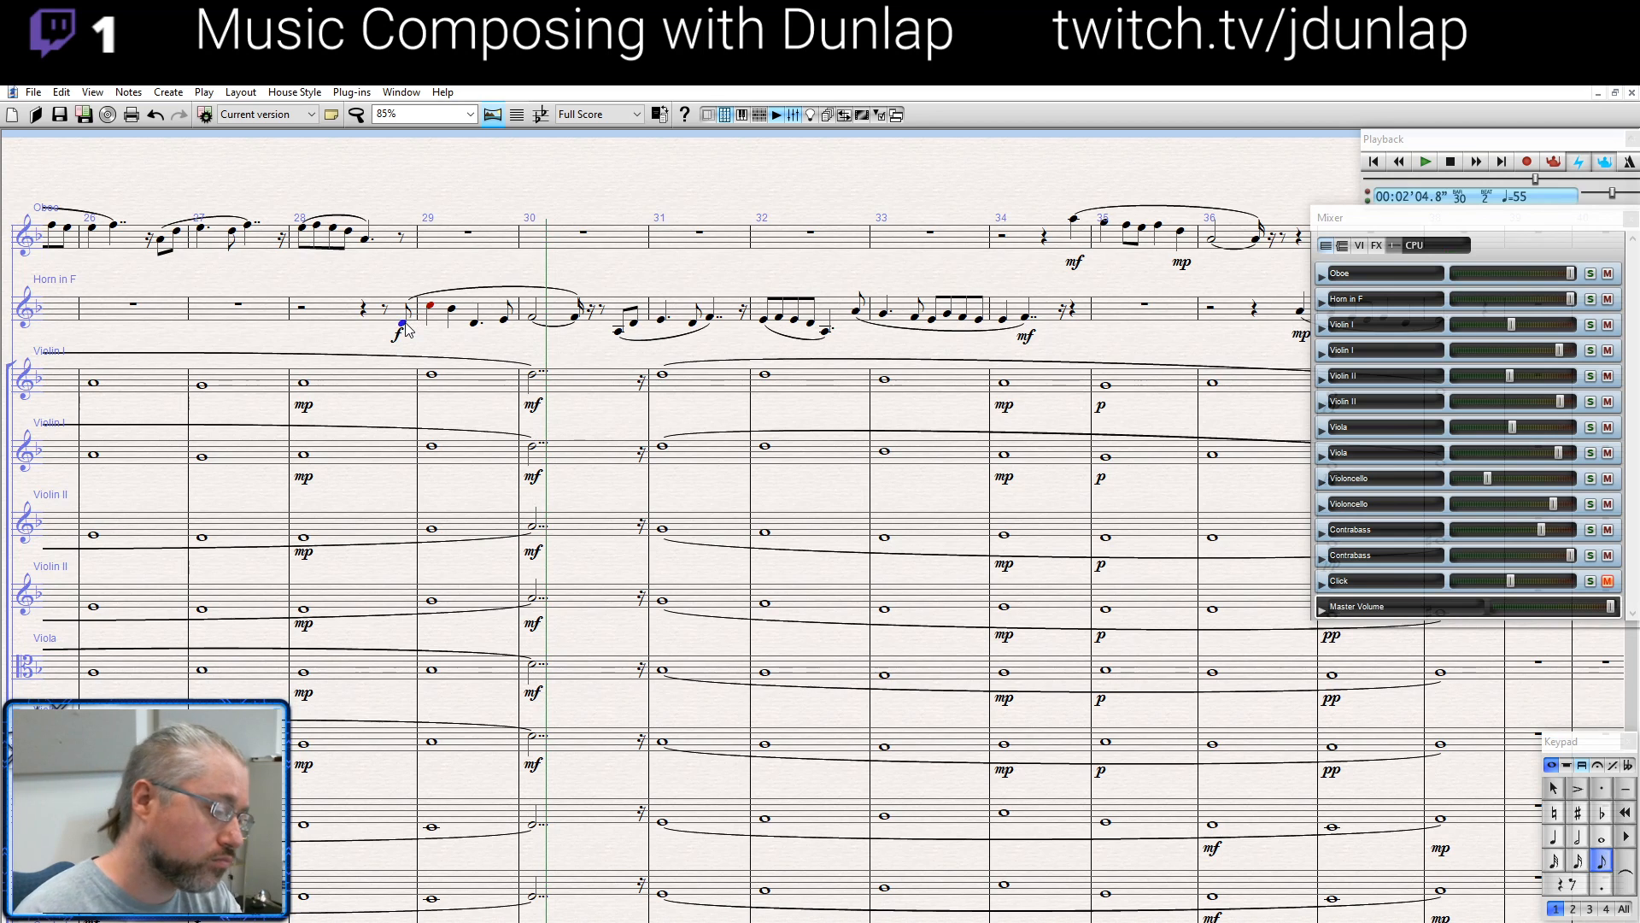
pyautogui.press('p')
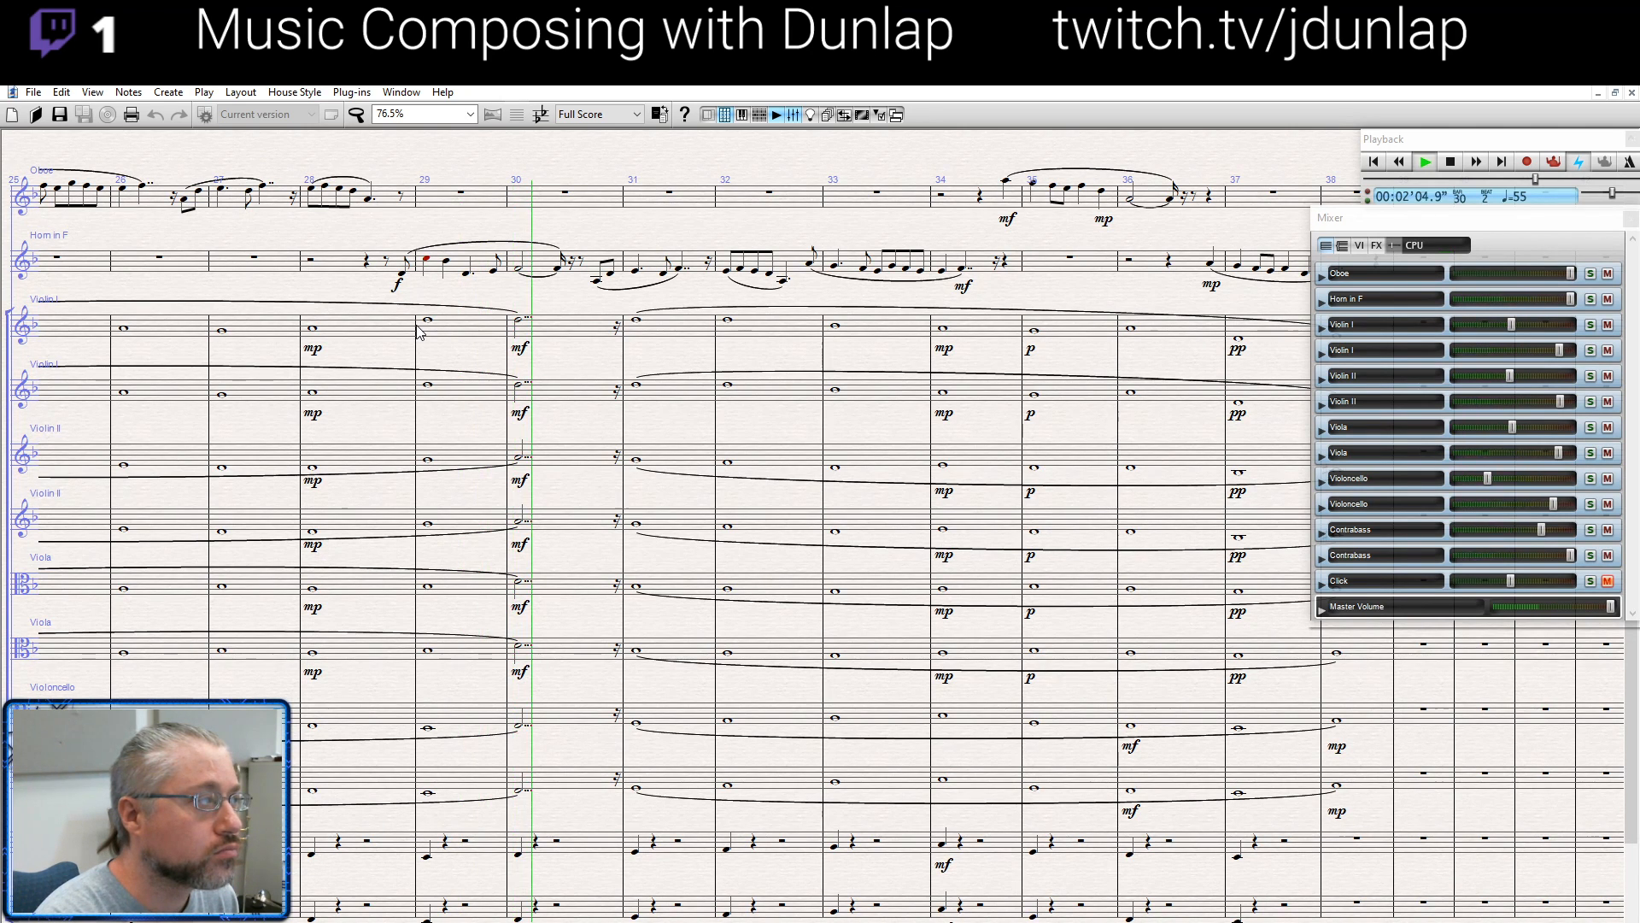
pyautogui.press('space')
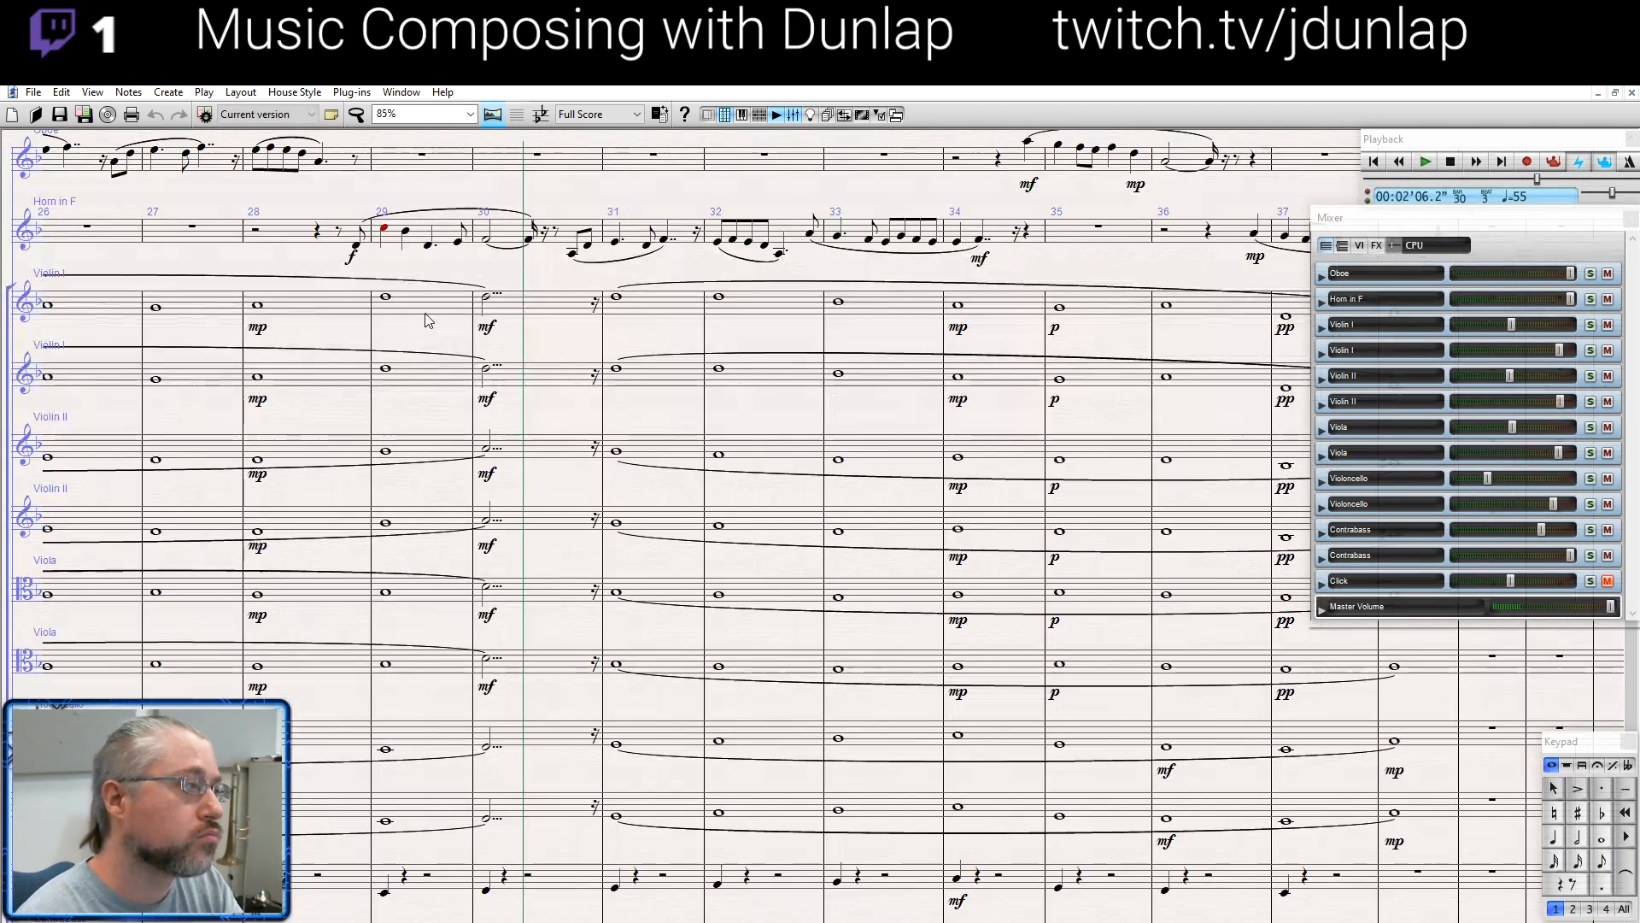
# Add an mf dynamic under the Horn's second note in bar 29 and an f dynamic under the bar's last note
pyautogui.click(408, 232)
pyautogui.hotkey('ctrl', 'e')
pyautogui.write('mf')
pyautogui.press('Escape')
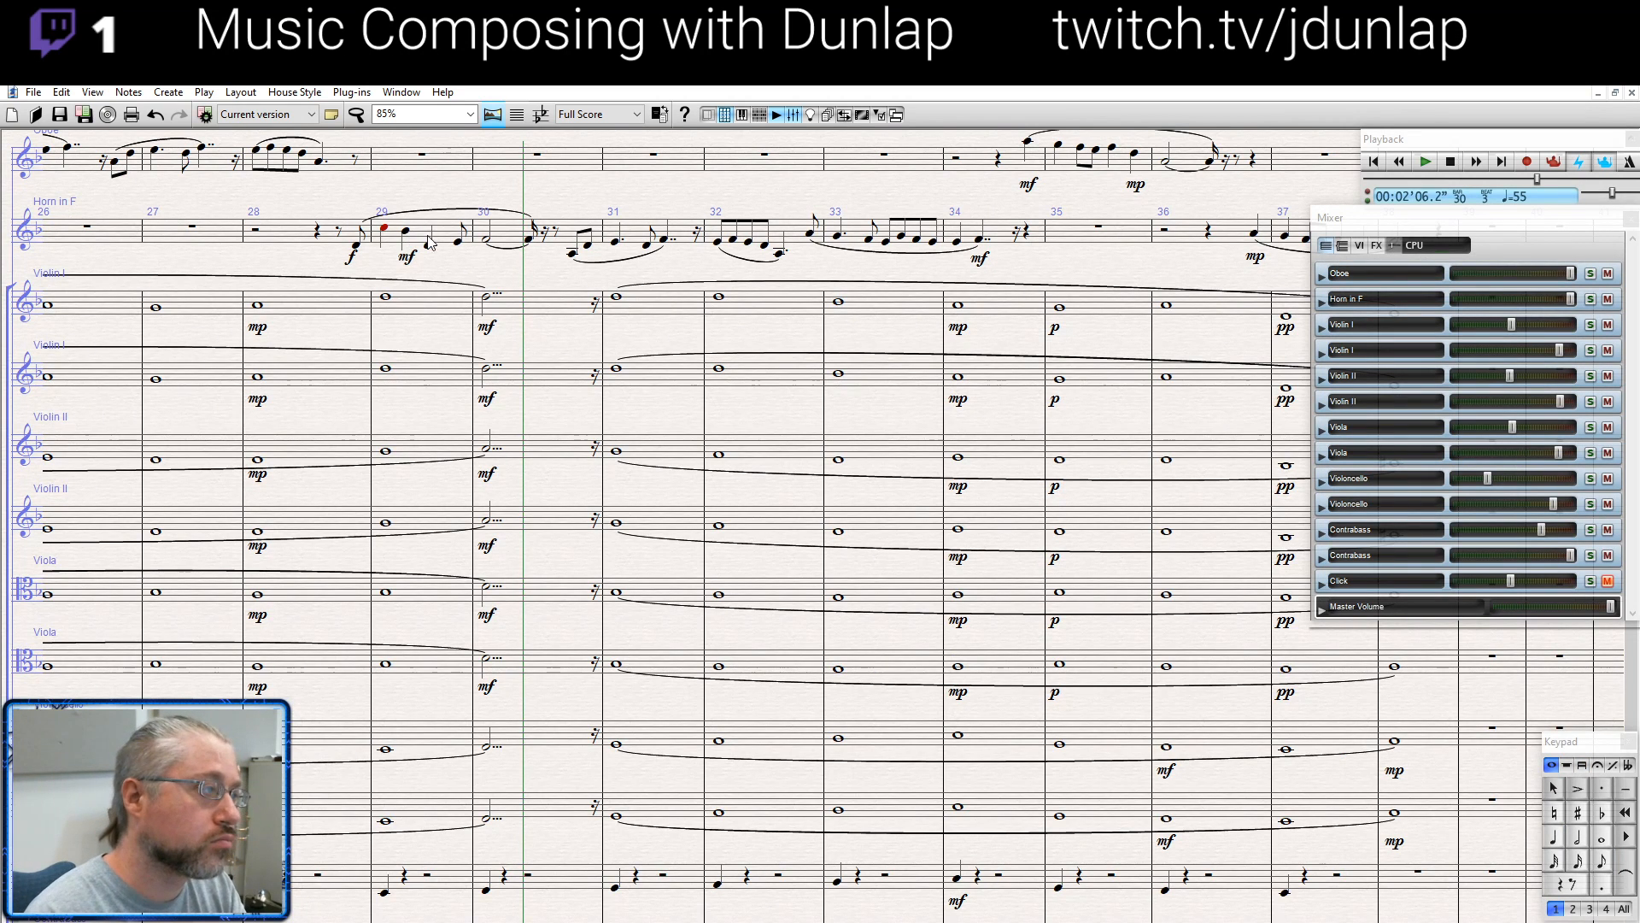
pyautogui.click(460, 244)
pyautogui.hotkey('ctrl', 'e')
pyautogui.write('f')
pyautogui.press('Escape')
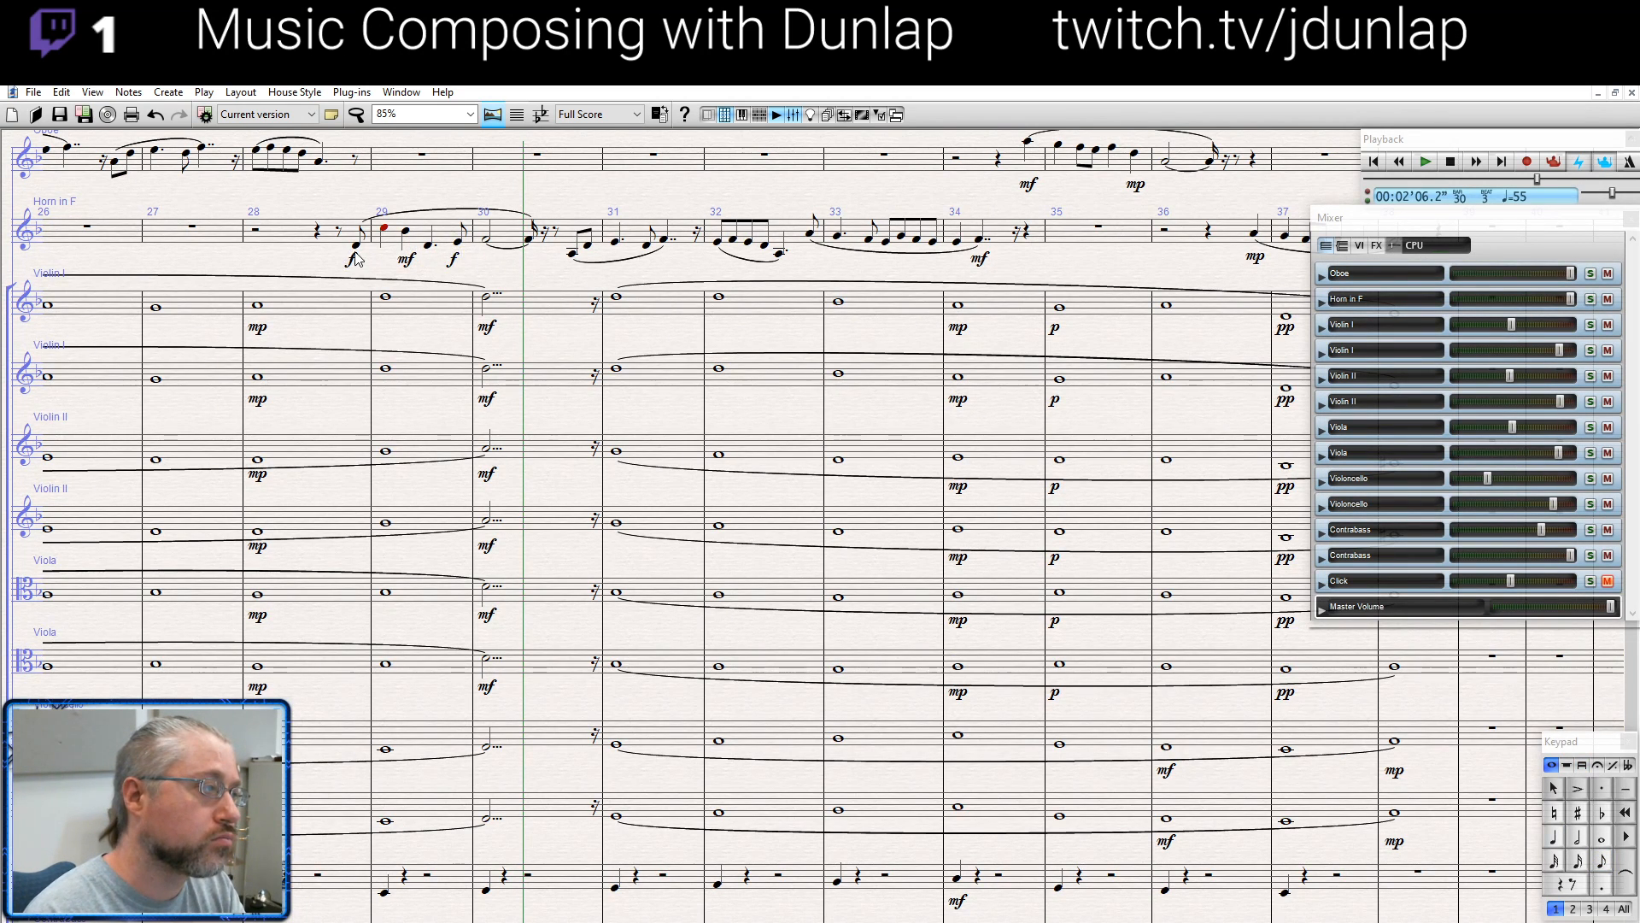
# Play the score from the Horn's pickup note in bar 28, stopping in bar 30
pyautogui.click(356, 245)
pyautogui.press('p')
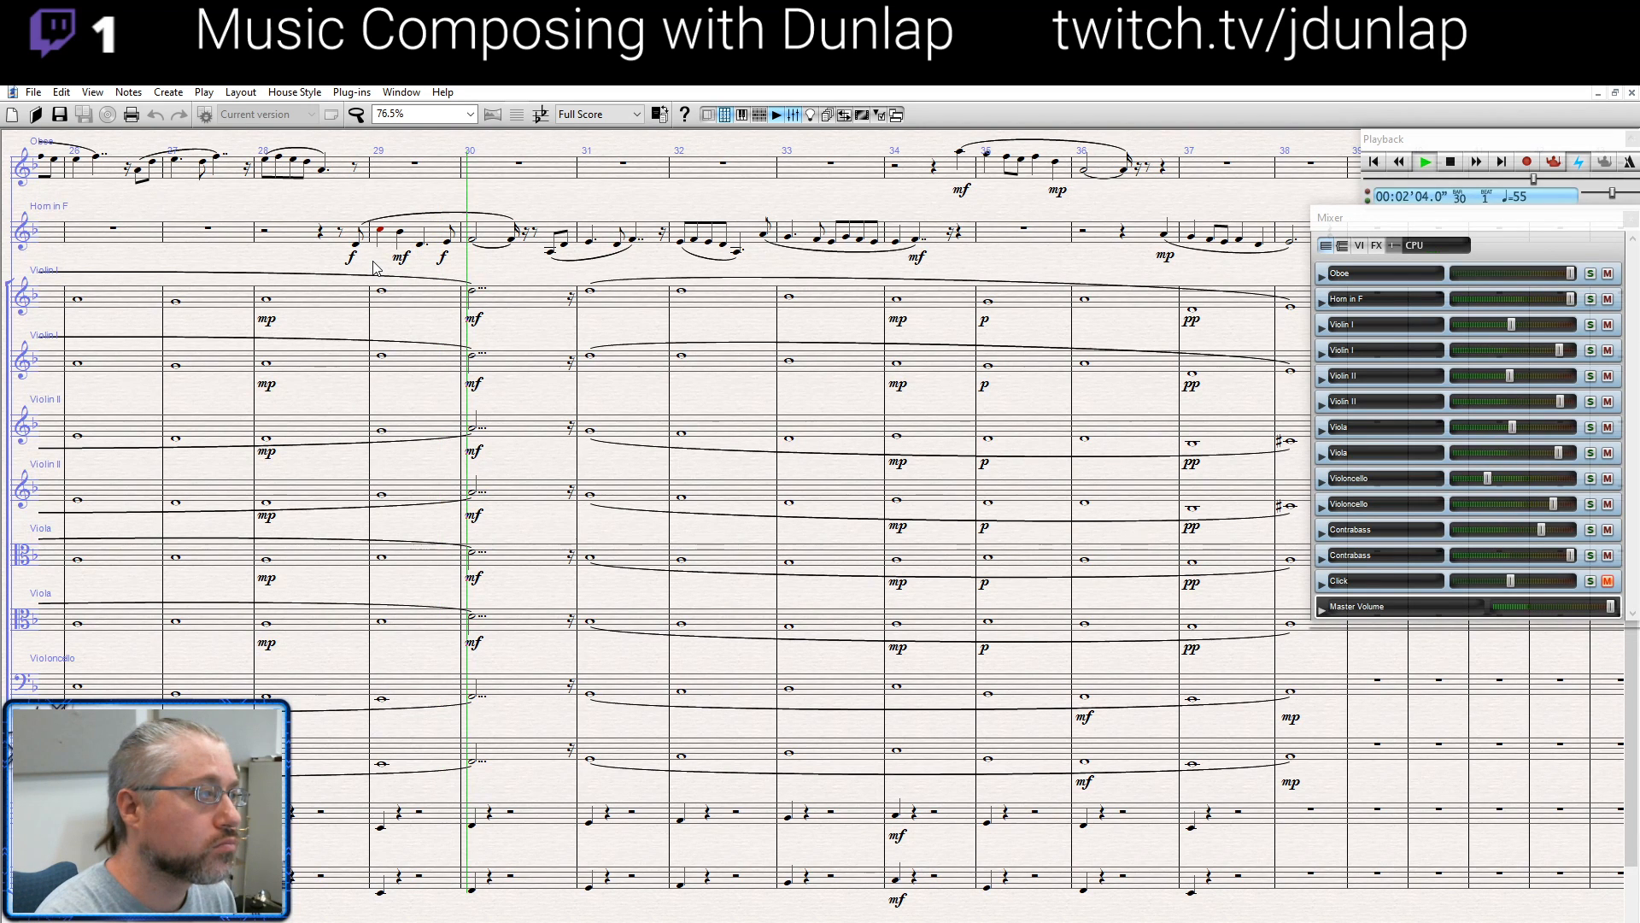
pyautogui.press('space')
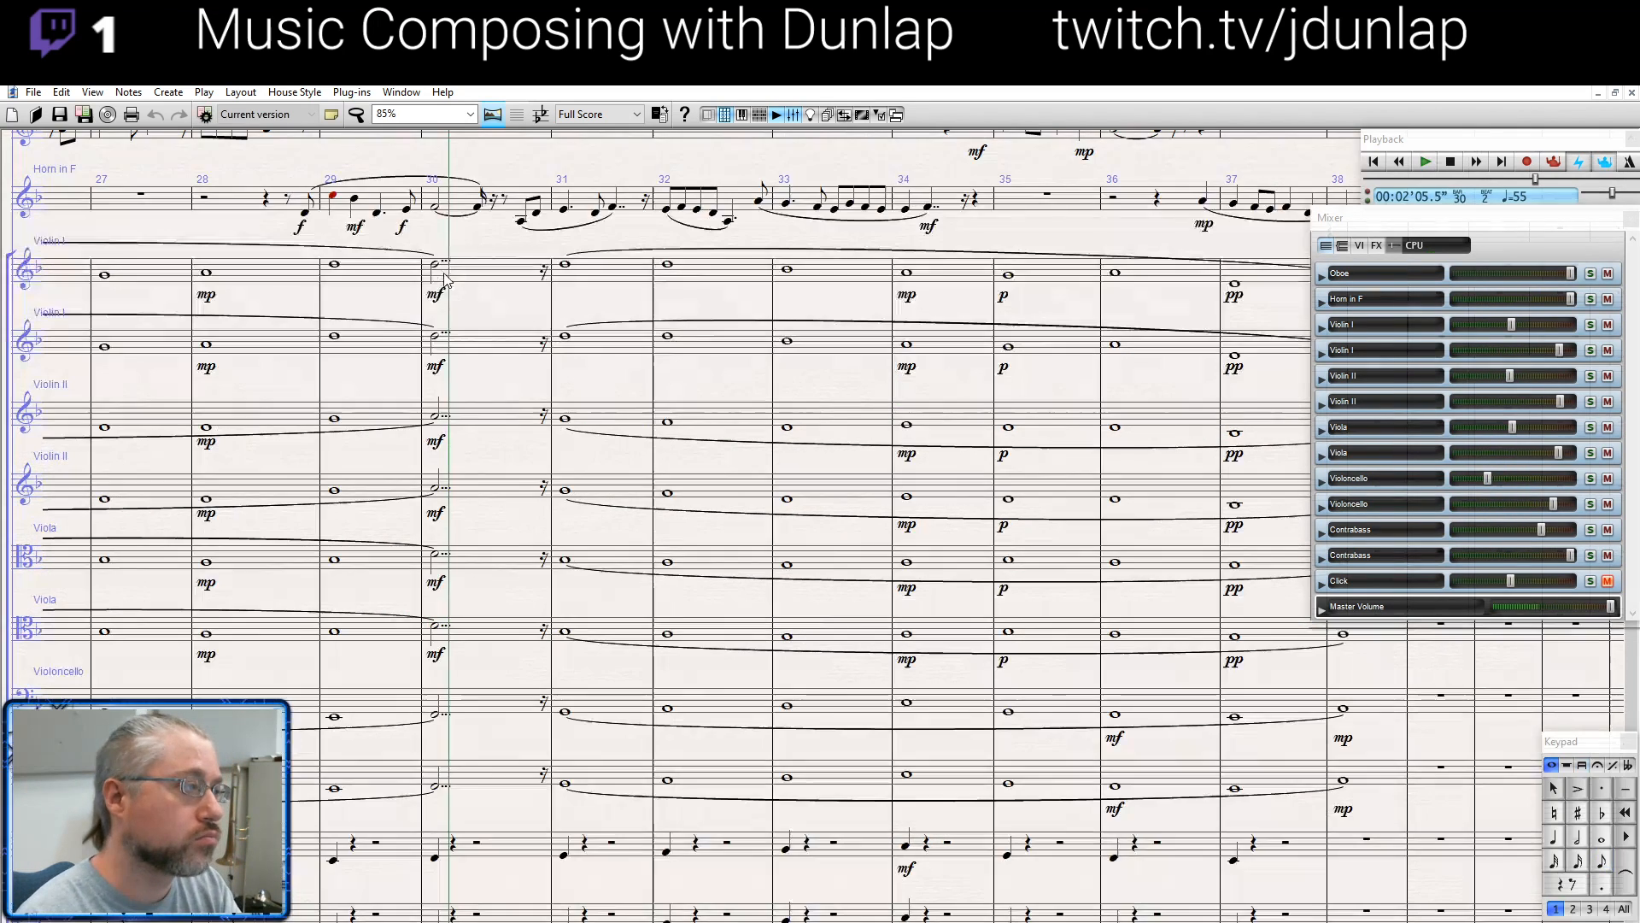
# Move the Horn's f dynamic at the end of bar 29 one note earlier and play the passage through to bar 34
pyautogui.click(401, 229)
pyautogui.press('Delete')
pyautogui.hotkey('ctrl', 'z')
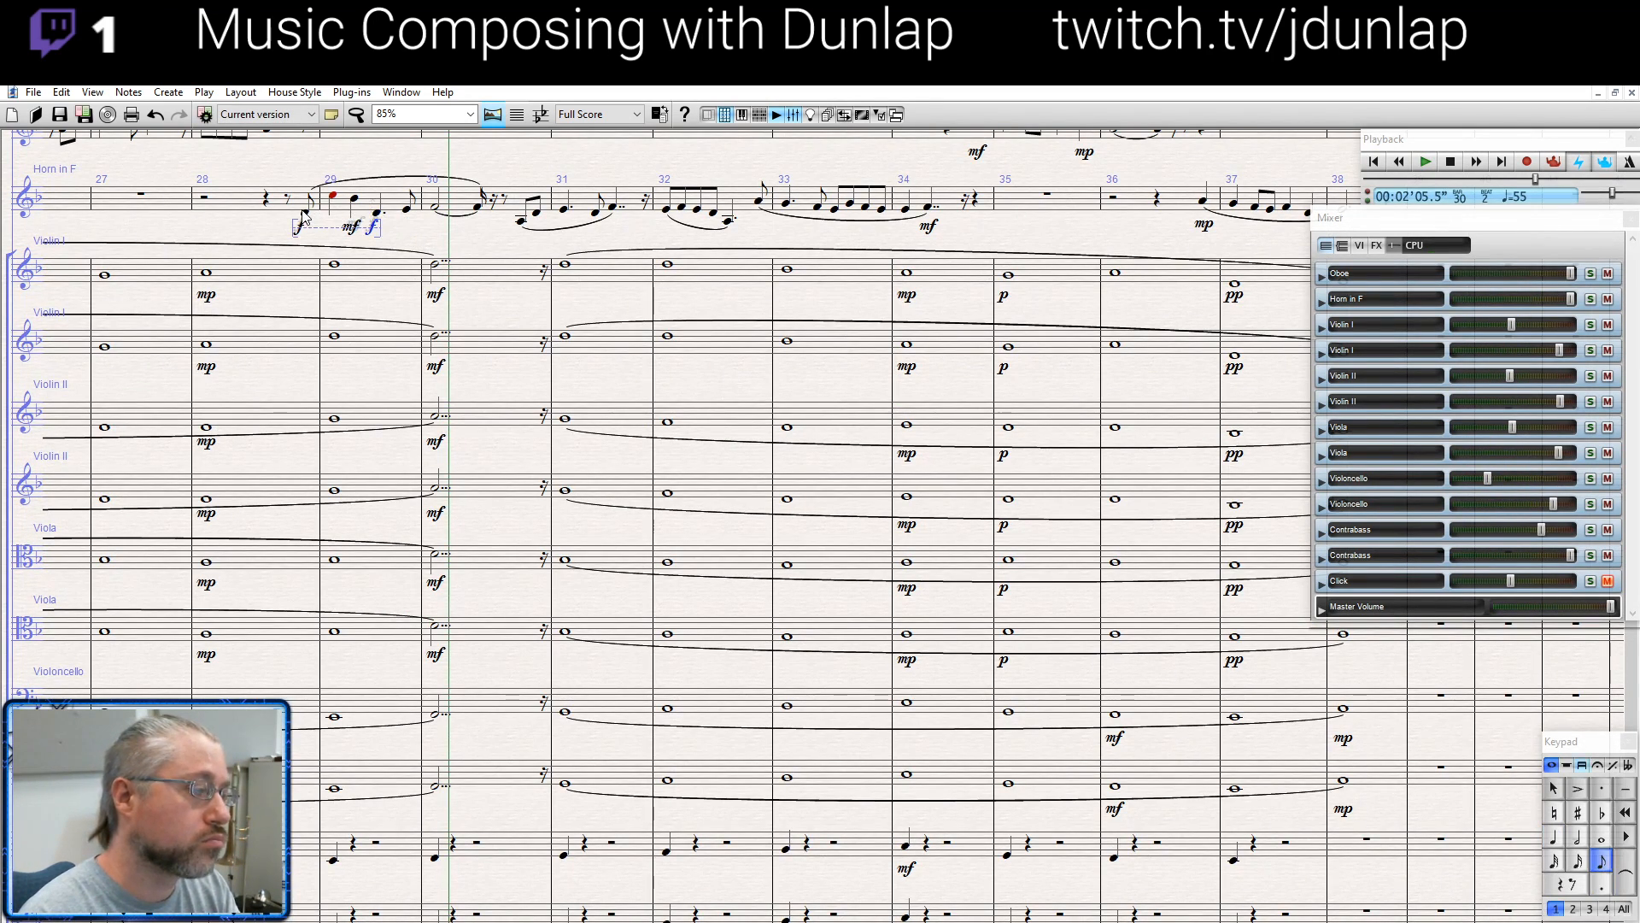
pyautogui.press('space')
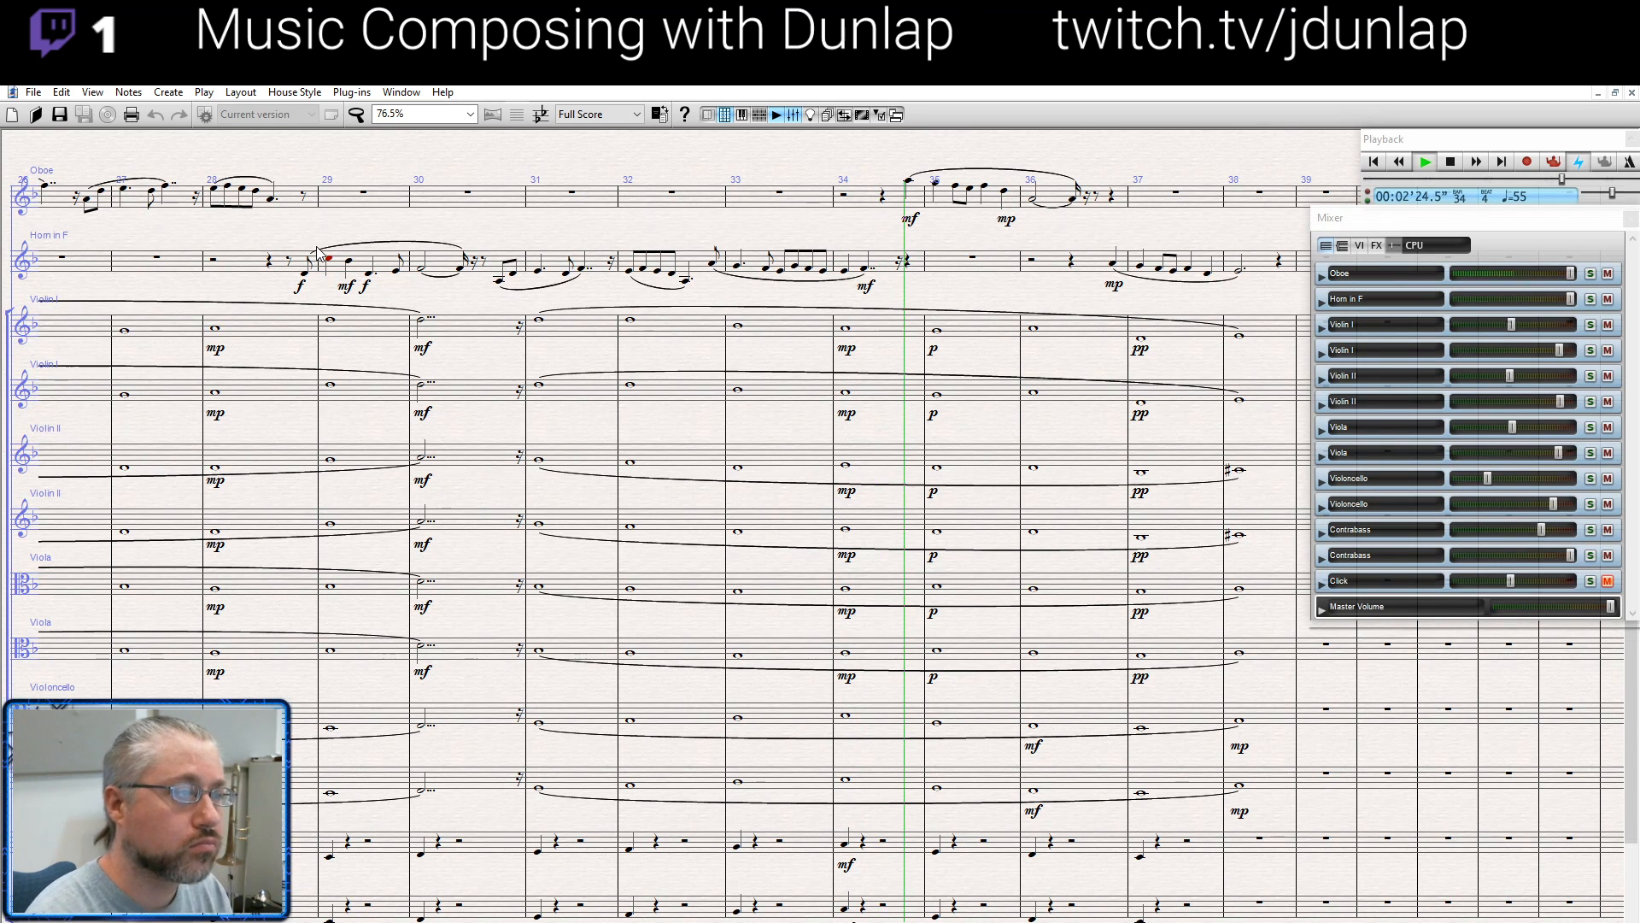
pyautogui.press('space')
# Add an mf dynamic under the Horn's pickup note at the end of bar 32 and change its bar 34 dynamic to mp
pyautogui.click(701, 233)
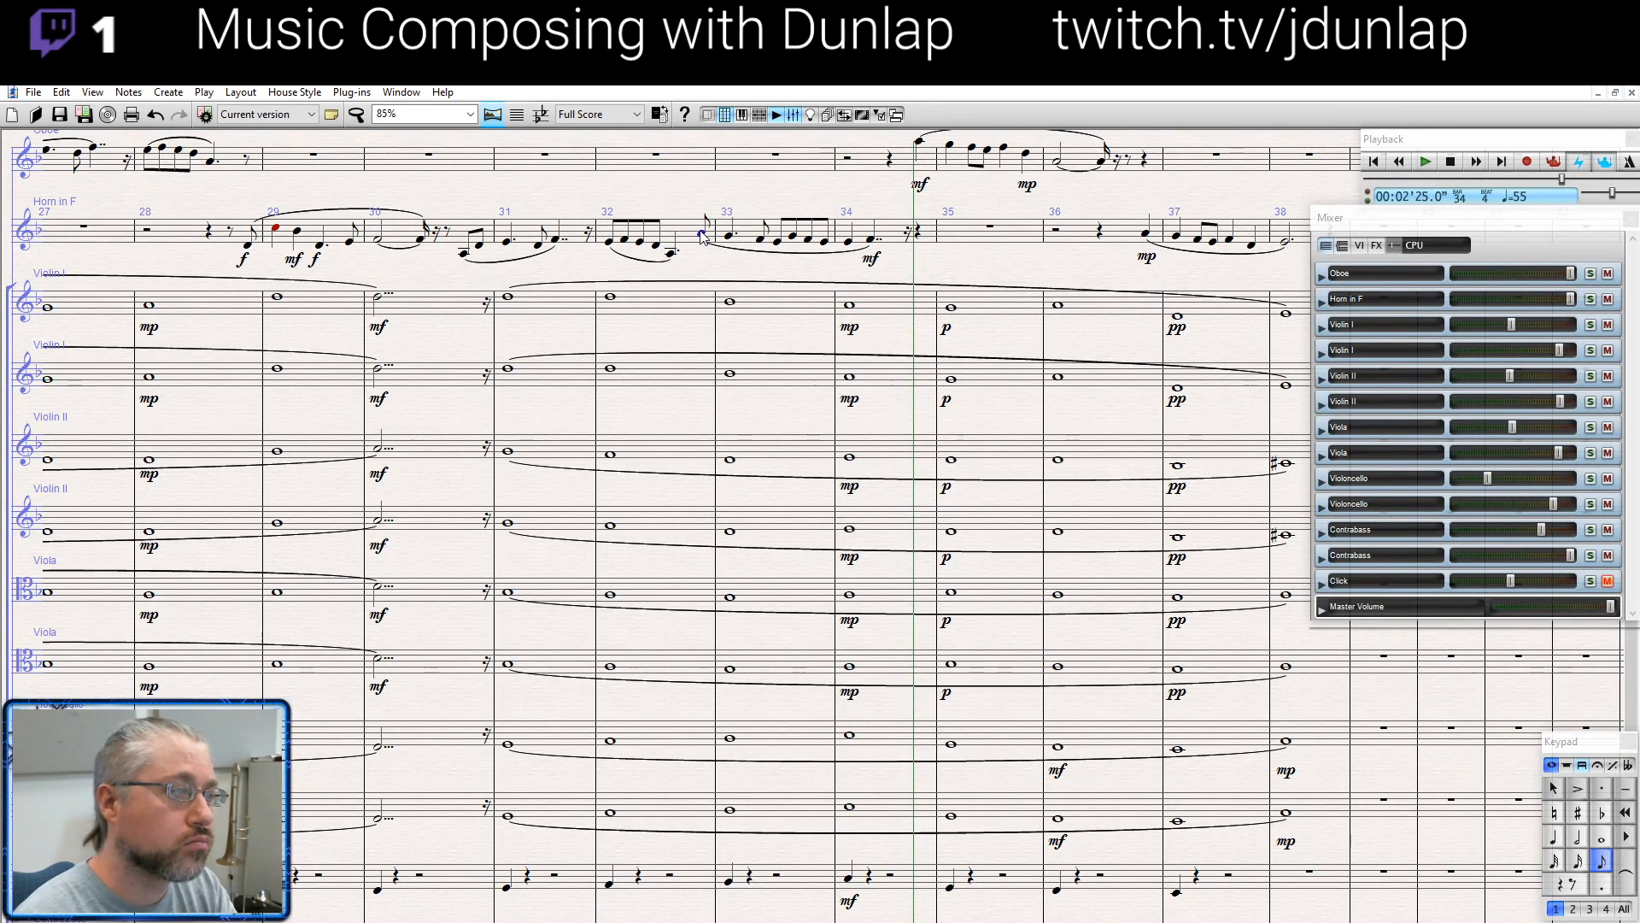
pyautogui.hotkey('ctrl', 'e')
pyautogui.hotkey('ctrl', 'm')
pyautogui.hotkey('ctrl', 'f')
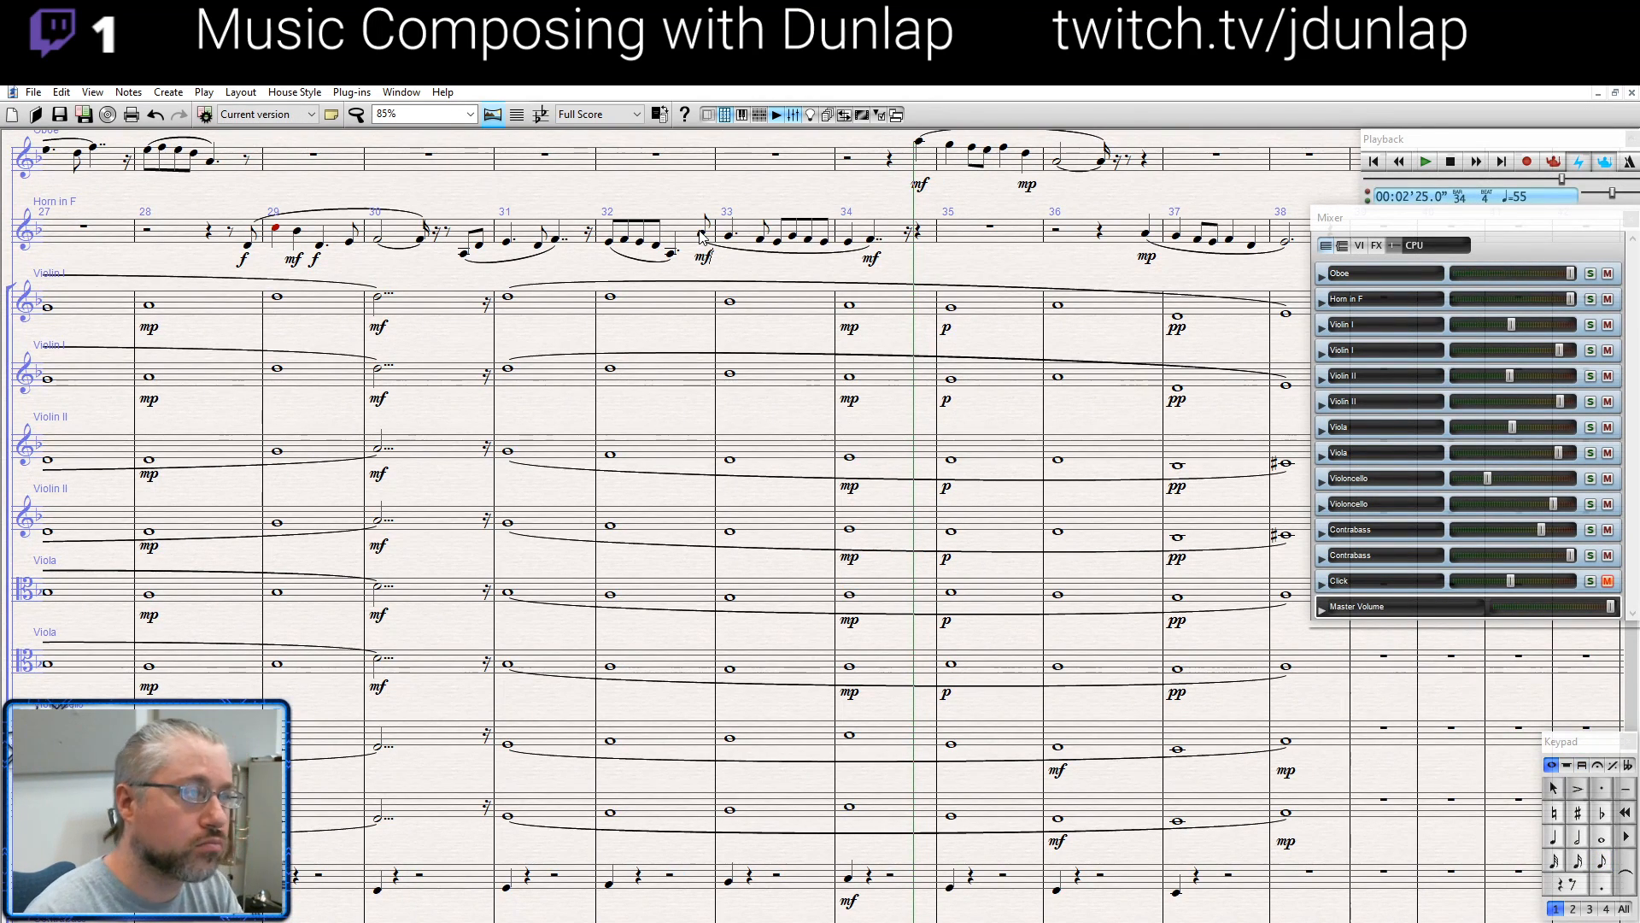
pyautogui.click(873, 259)
pyautogui.press('BackSpace')
pyautogui.hotkey('ctrl', 'p')
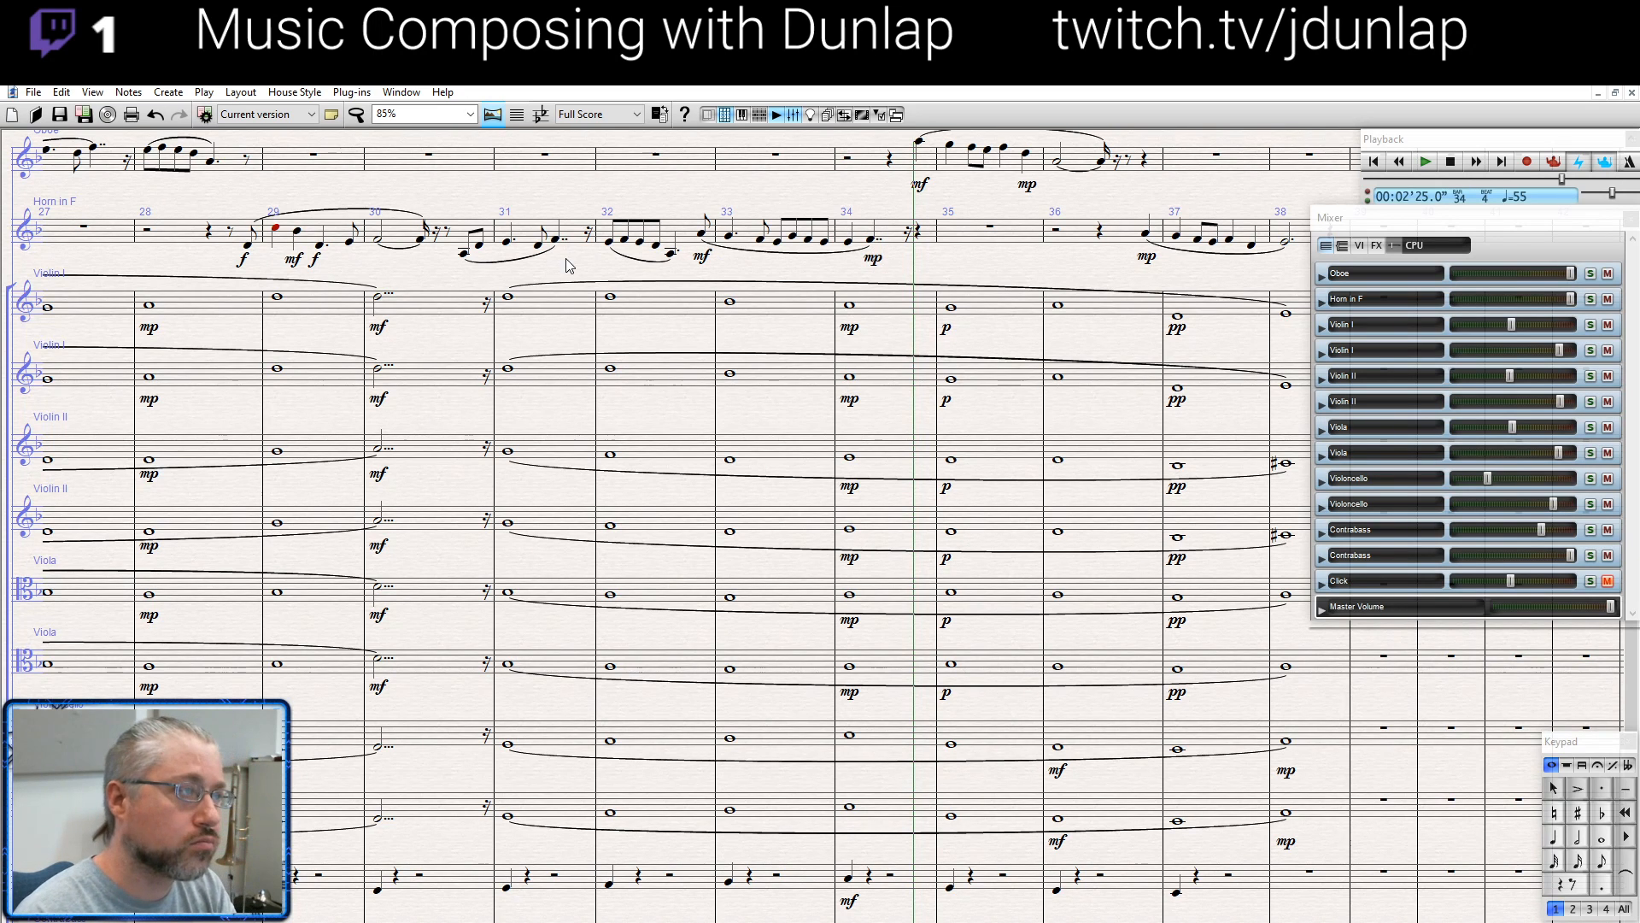
# Insert a double barline between bars 30 and 31
pyautogui.scroll(-3, 468, 242)
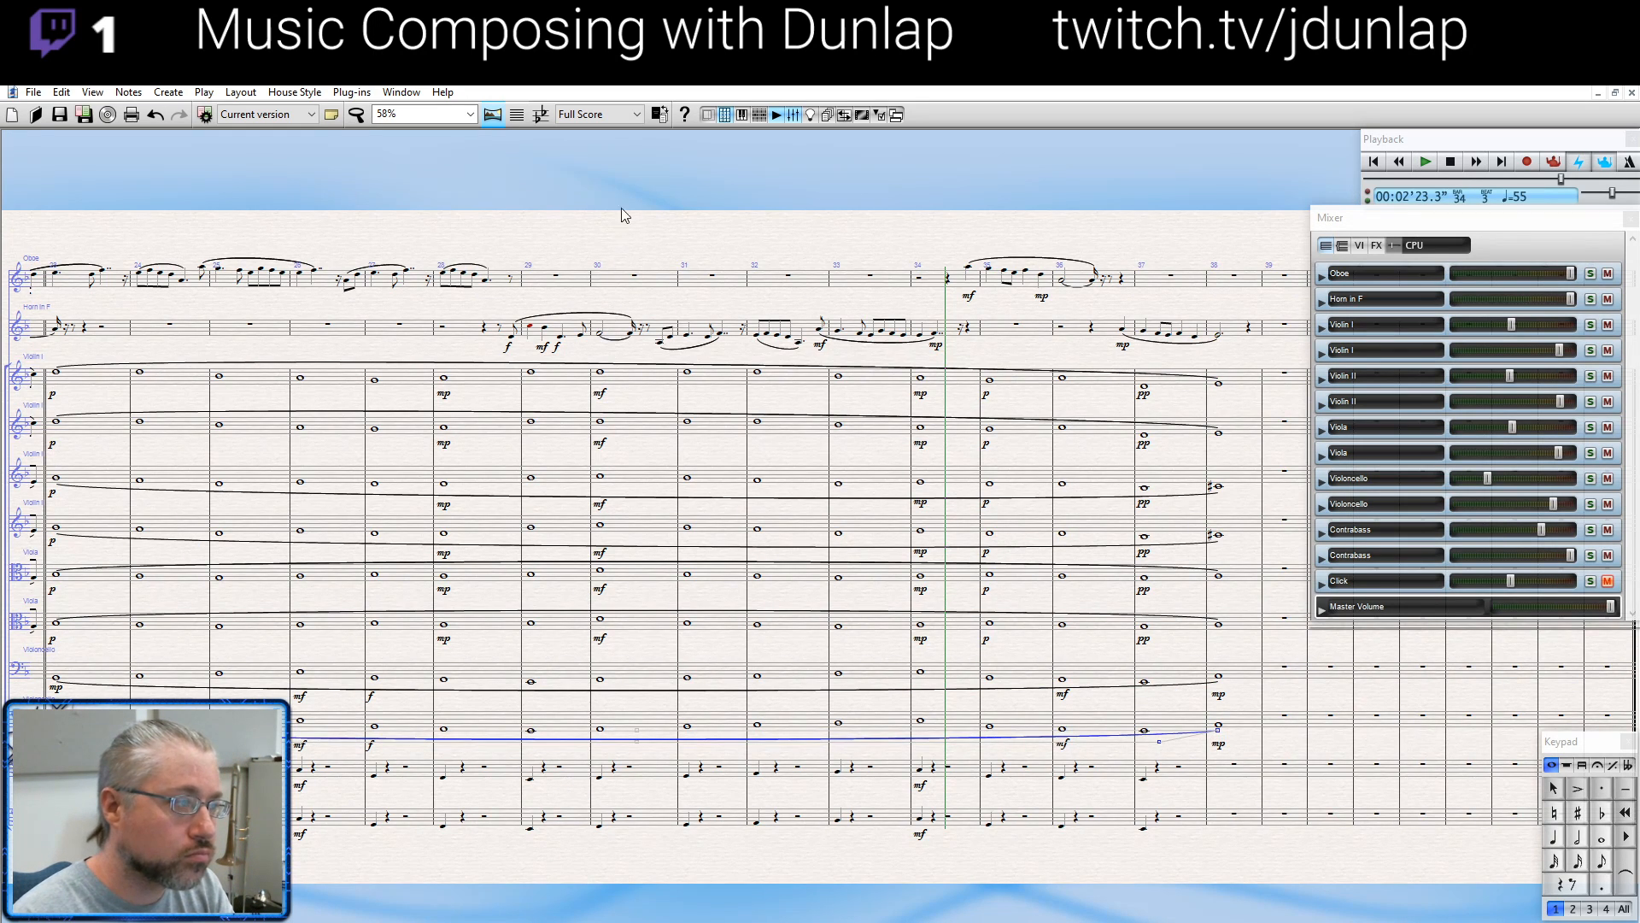
pyautogui.rightClick(644, 204)
pyautogui.moveTo(700, 224)
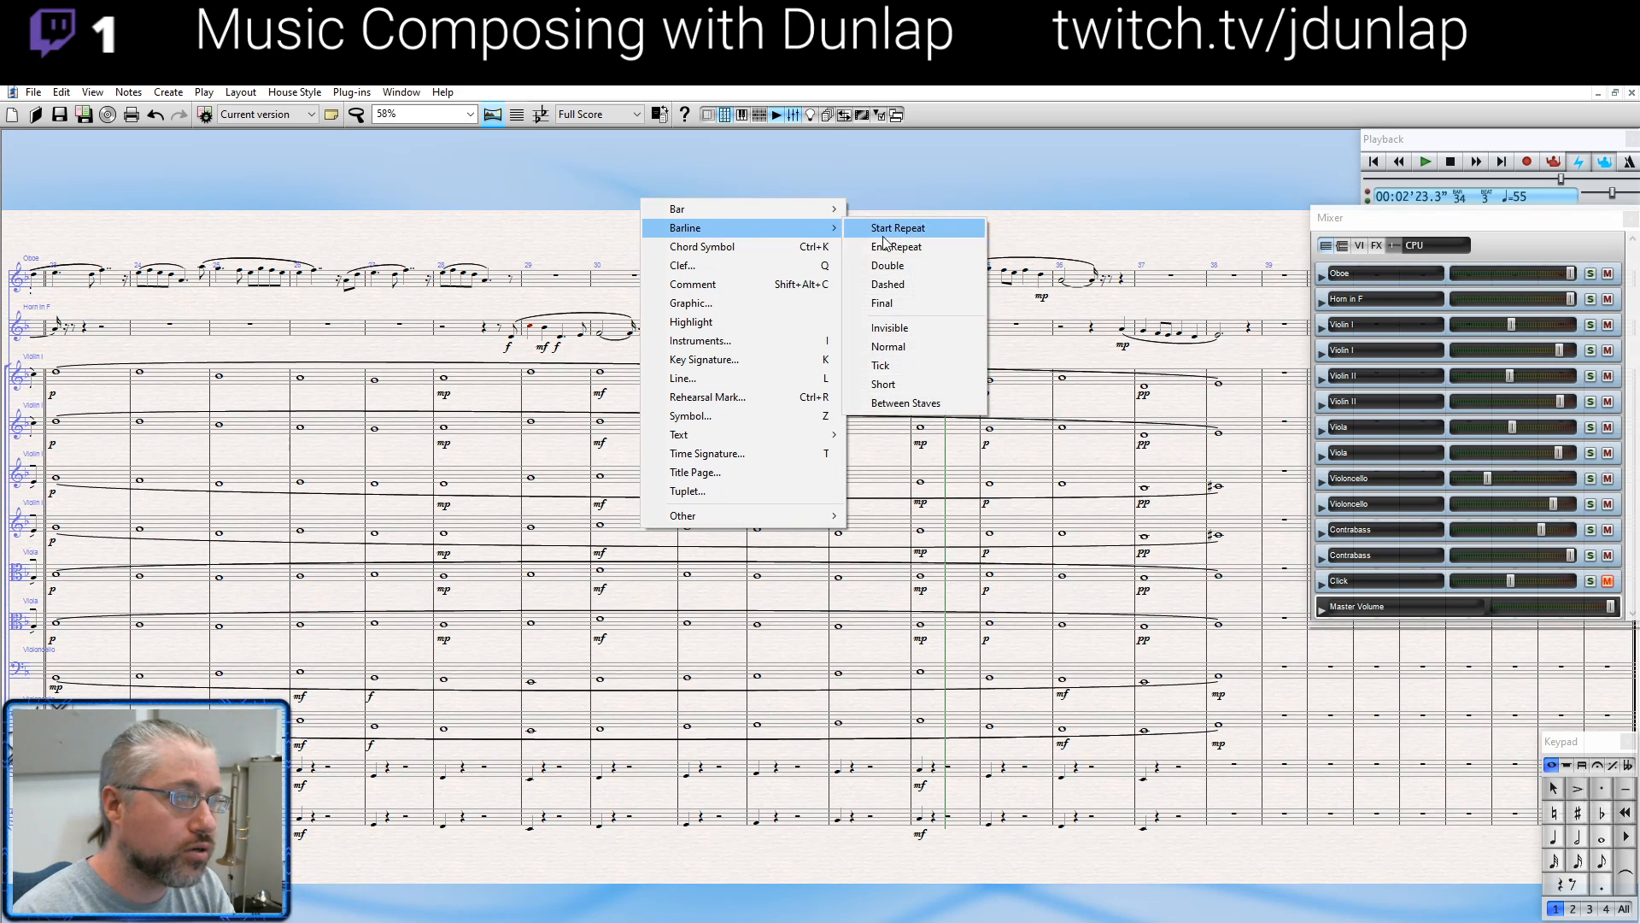
pyautogui.click(896, 267)
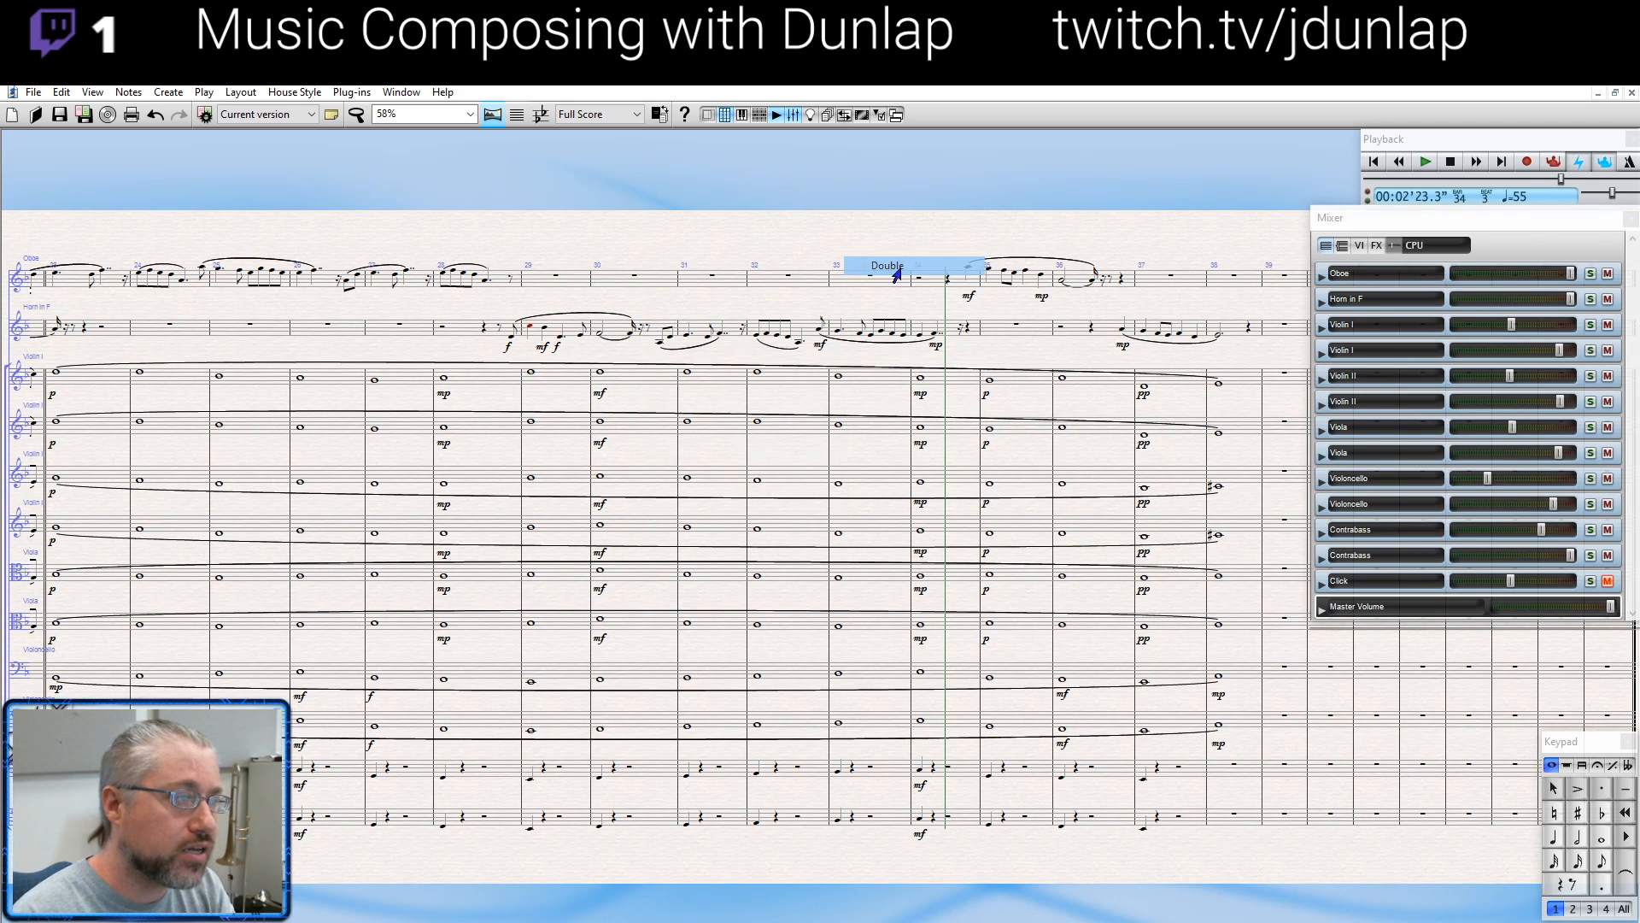
pyautogui.click(673, 342)
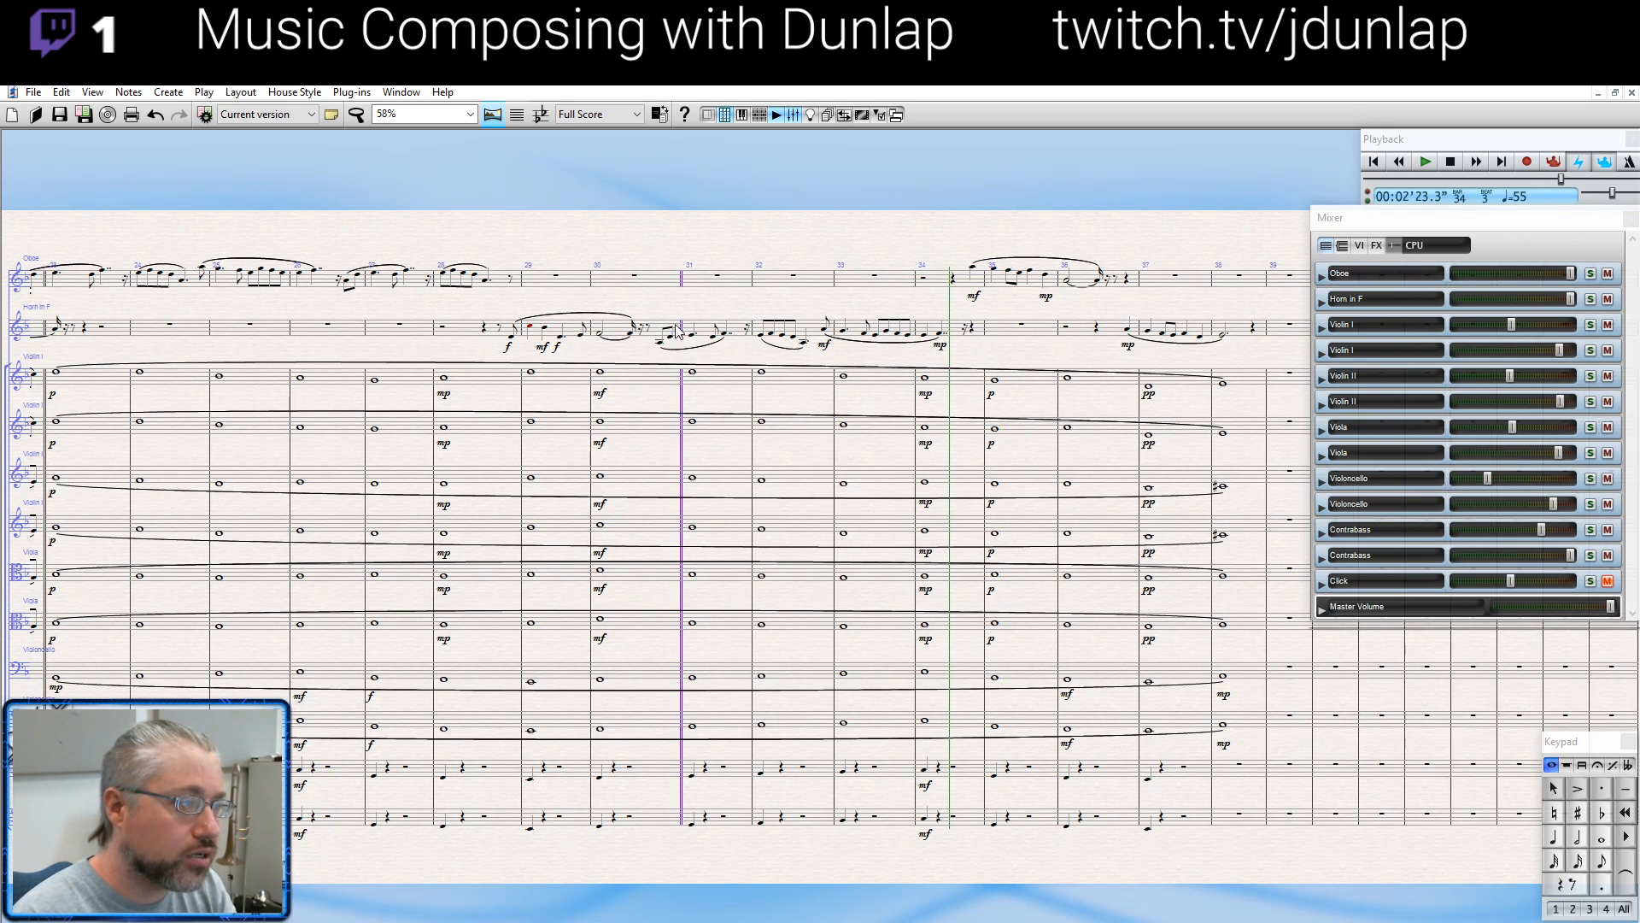
# Play the score from the Horn's pickup note in bar 28 across the double barline into bar 32
pyautogui.scroll(2, 530, 315)
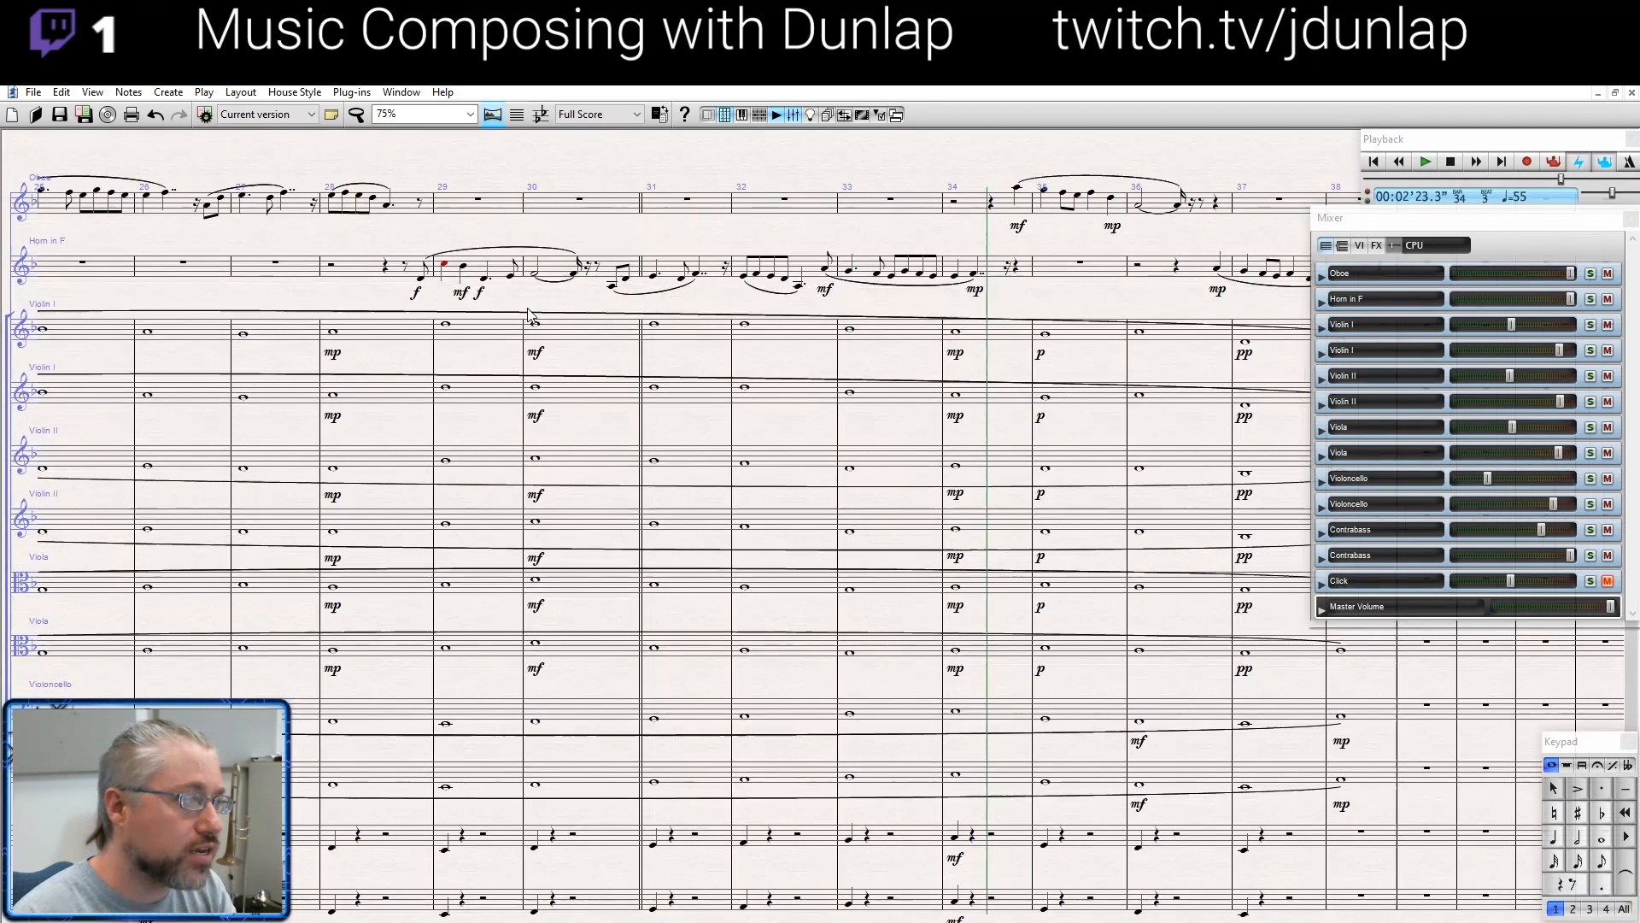
pyautogui.click(422, 278)
pyautogui.press('p')
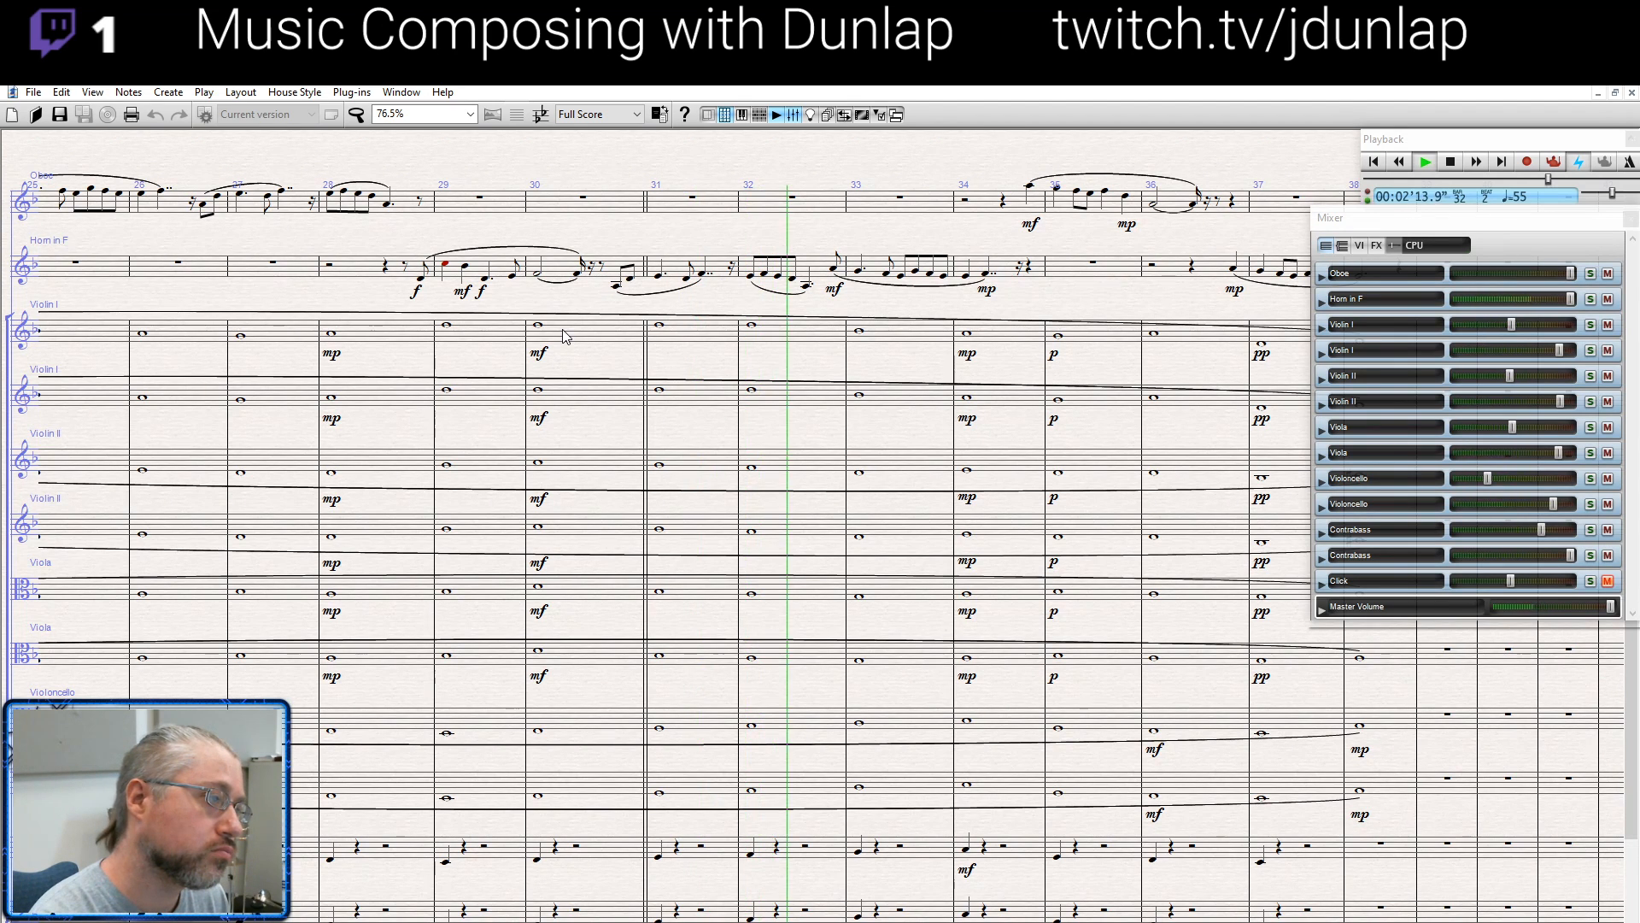
# Move the mf dynamics of all Violin I, Violin II and Viola staves from bar 30 to the bar 29 notes
pyautogui.click(539, 353)
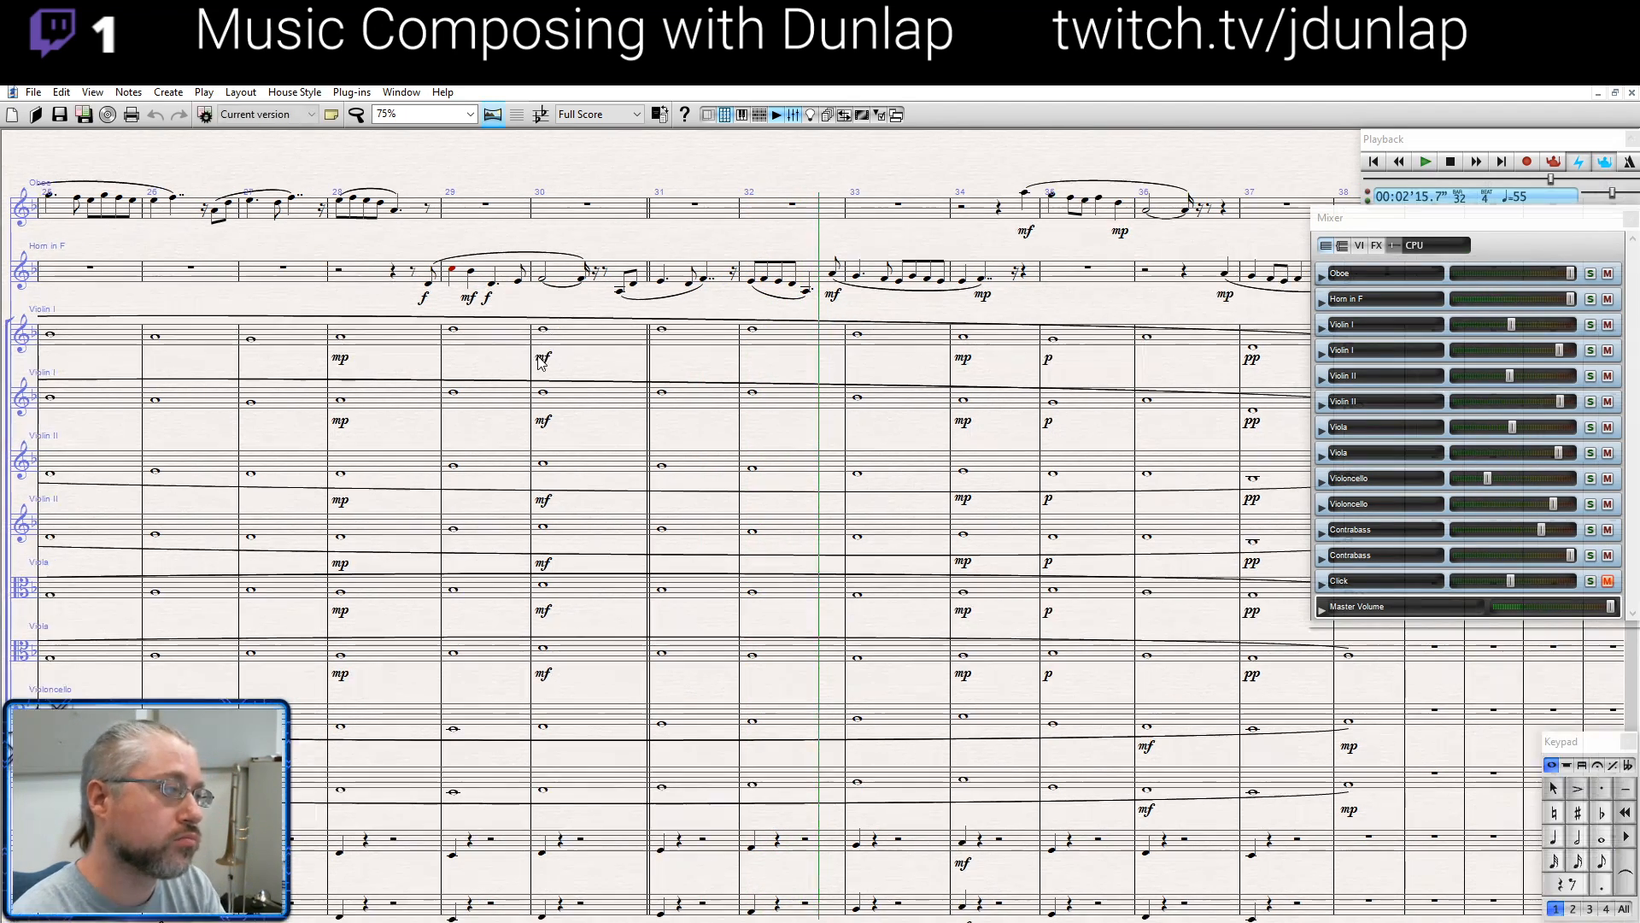
pyautogui.keyDown('ctrl'); pyautogui.click(545, 422); pyautogui.keyUp('ctrl')
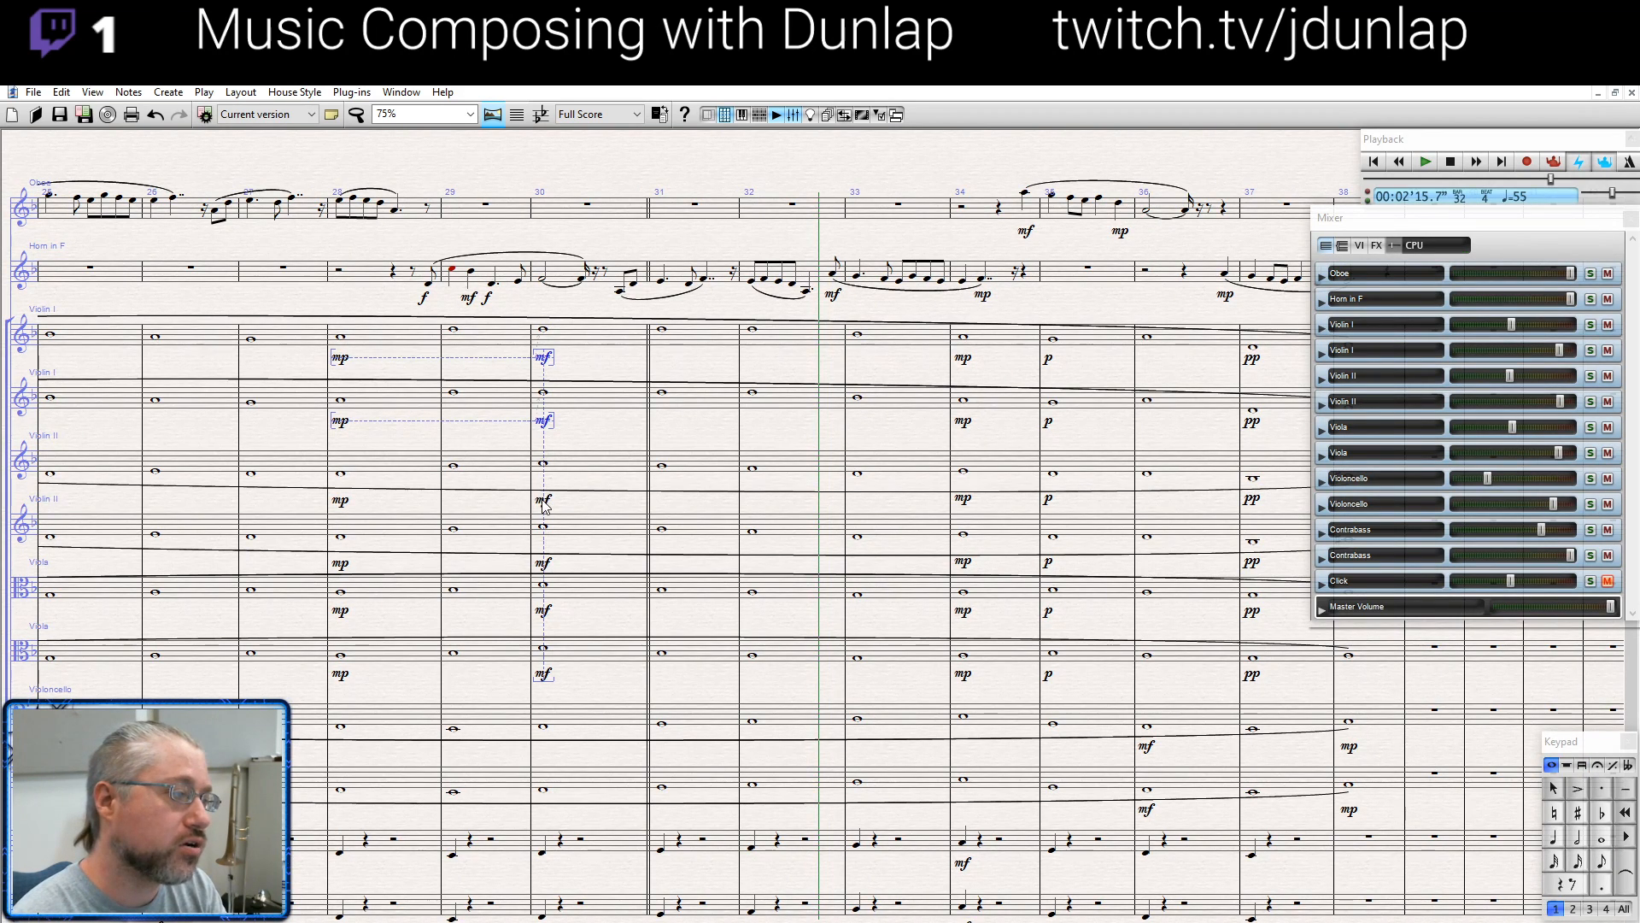
pyautogui.keyDown('ctrl'); pyautogui.click(543, 501); pyautogui.keyUp('ctrl')
pyautogui.keyDown('ctrl'); pyautogui.click(543, 564); pyautogui.keyUp('ctrl')
pyautogui.keyDown('ctrl'); pyautogui.click(544, 610); pyautogui.keyUp('ctrl')
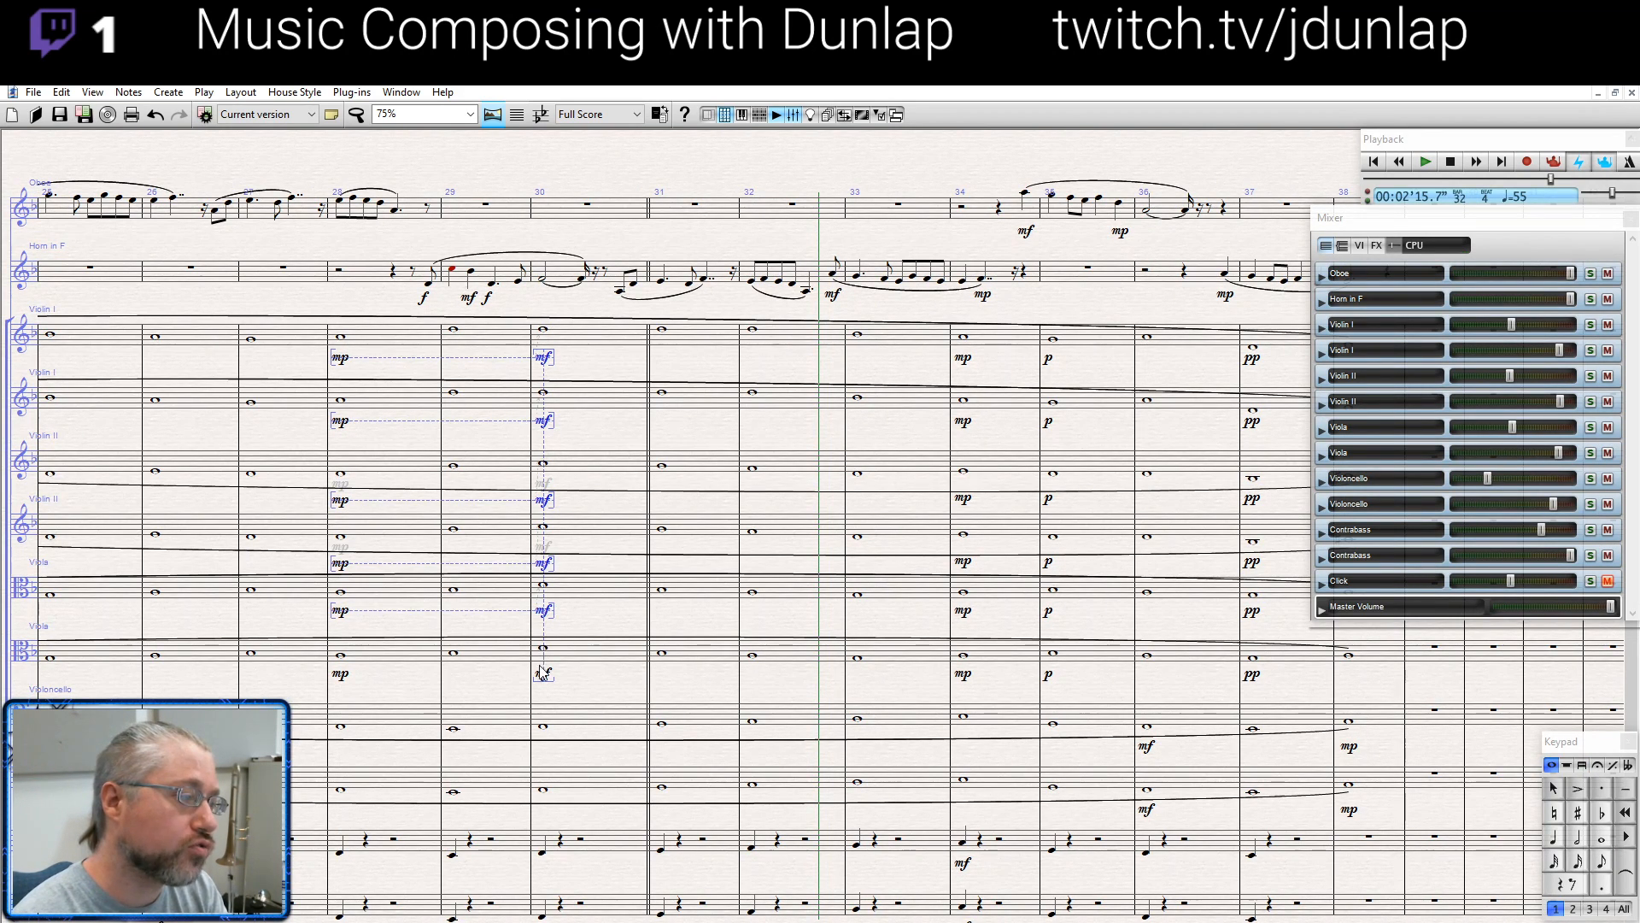
pyautogui.keyDown('ctrl'); pyautogui.click(543, 673); pyautogui.keyUp('ctrl')
pyautogui.press('Delete')
pyautogui.click(454, 329)
pyautogui.hotkey('ctrl', 'v')
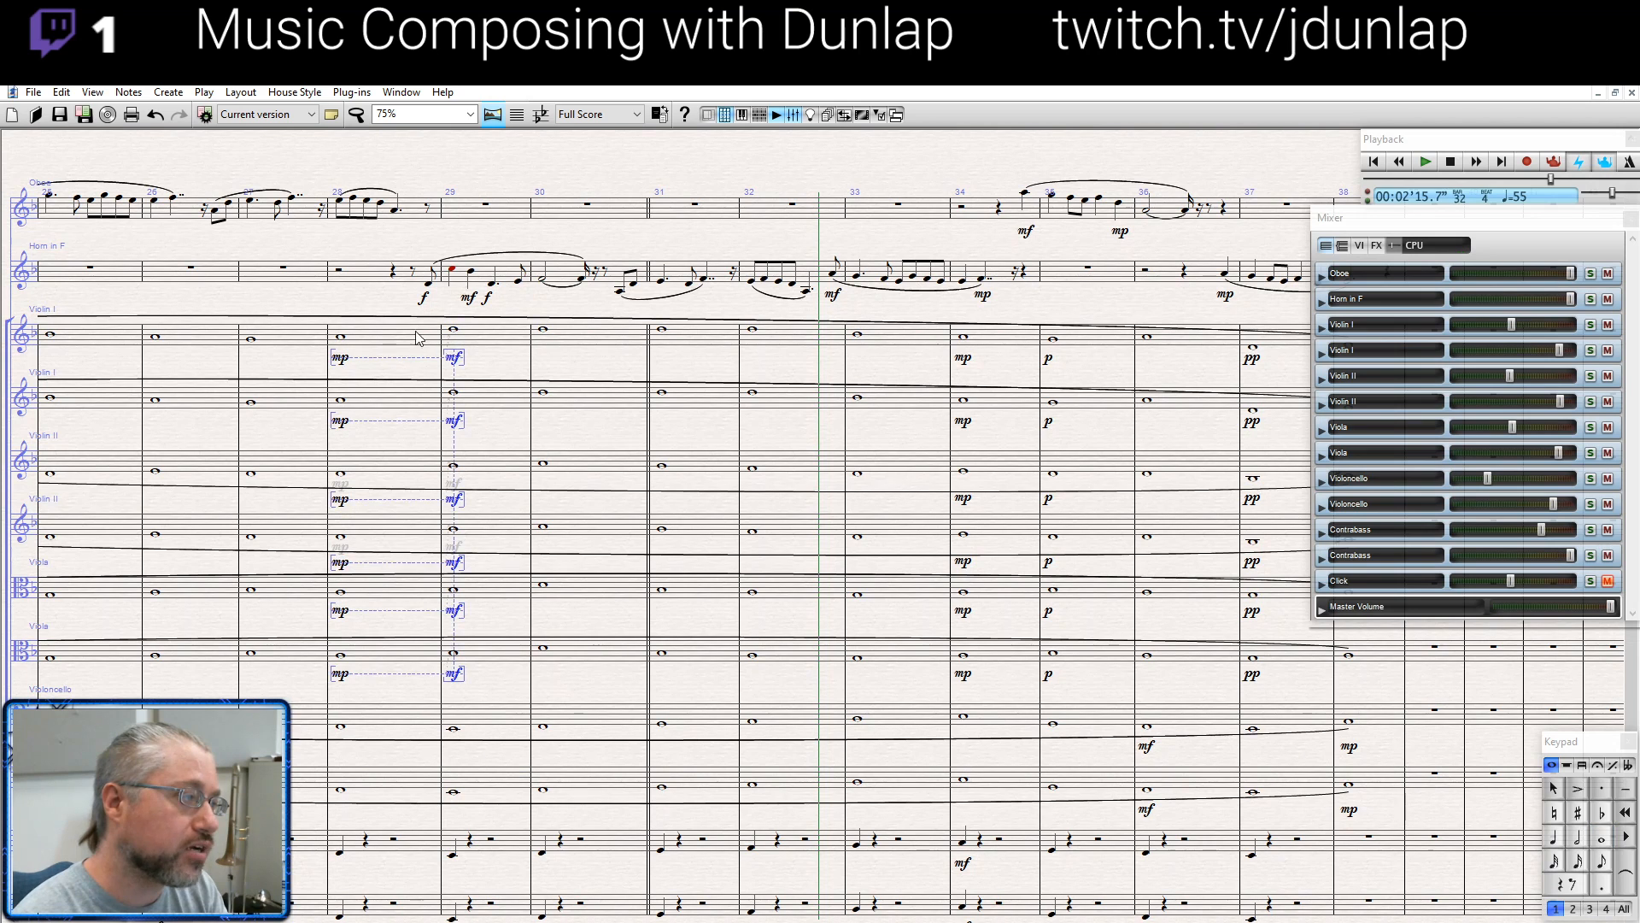
# Play the score from the upper Violin I staff's bar 28 note to hear the string dynamics
pyautogui.click(340, 338)
pyautogui.press('p')
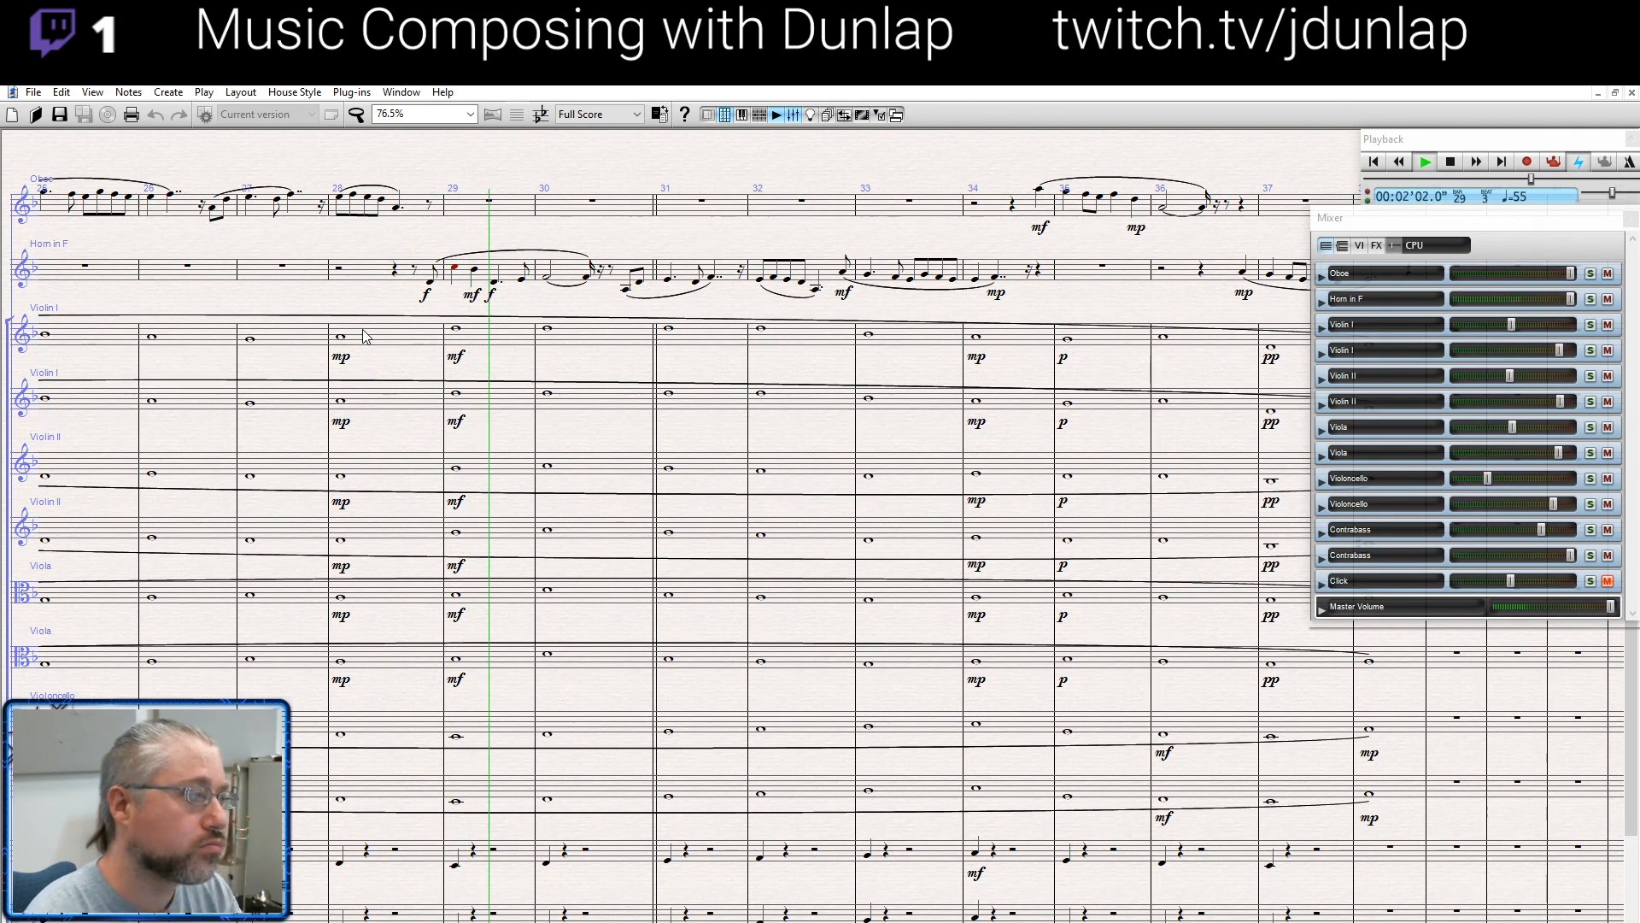
# Move the mf markings from bar 29 to bar 30 on the upper Violin I, Violin II and Viola staves
pyautogui.press('Escape')
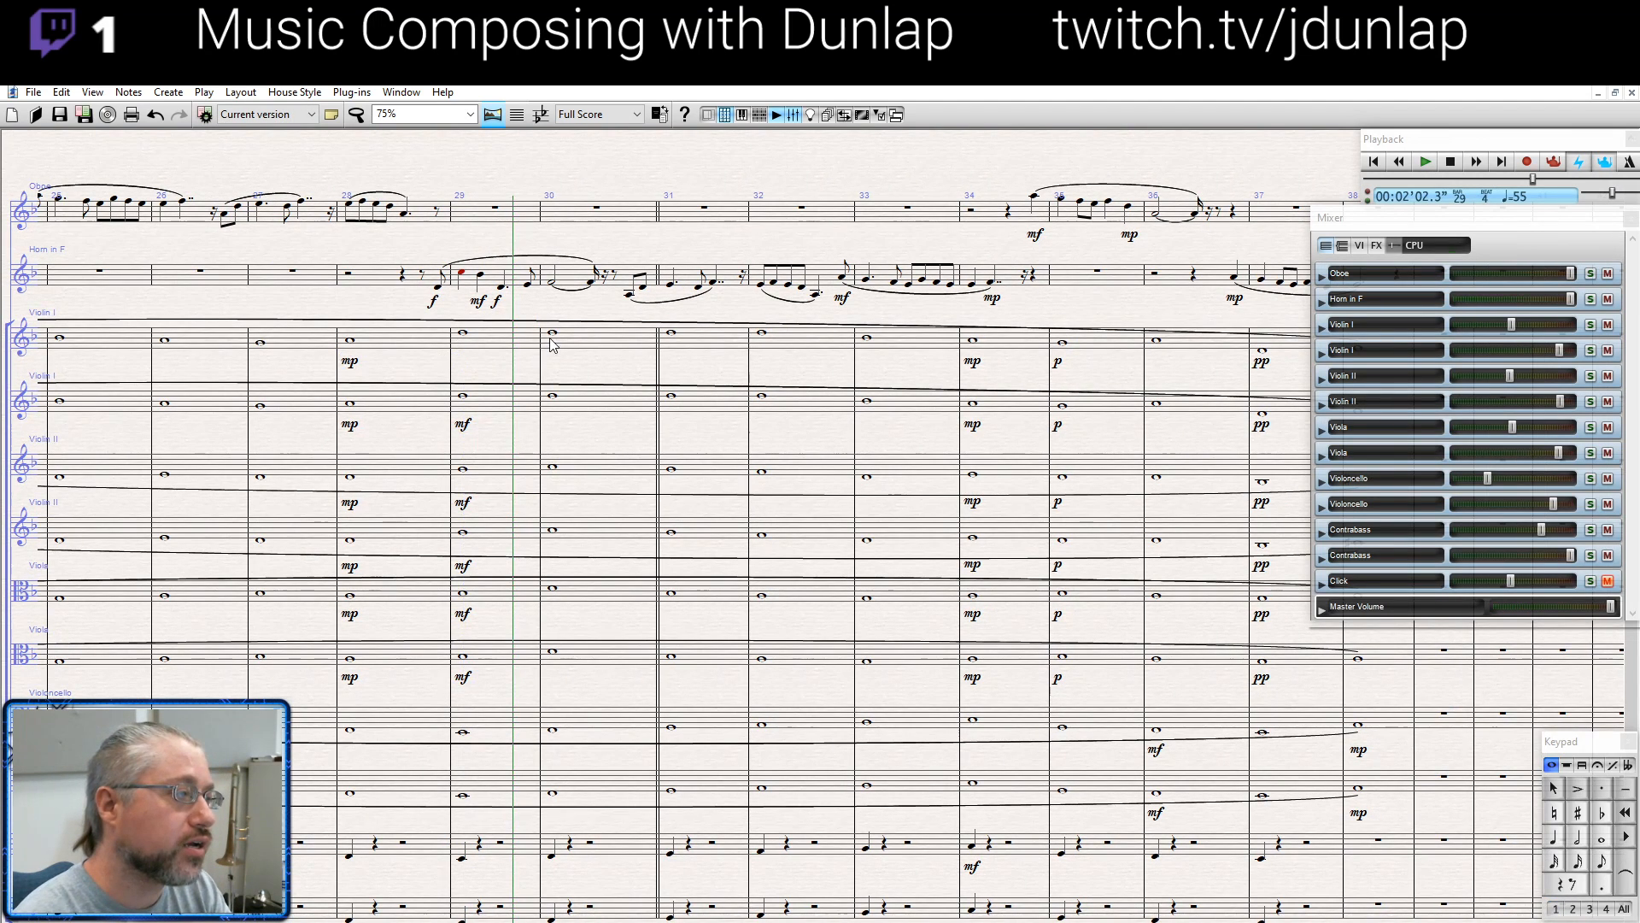
pyautogui.click(551, 334)
pyautogui.hotkey('ctrl', 'v')
pyautogui.click(466, 505)
pyautogui.hotkey('ctrl', 'x')
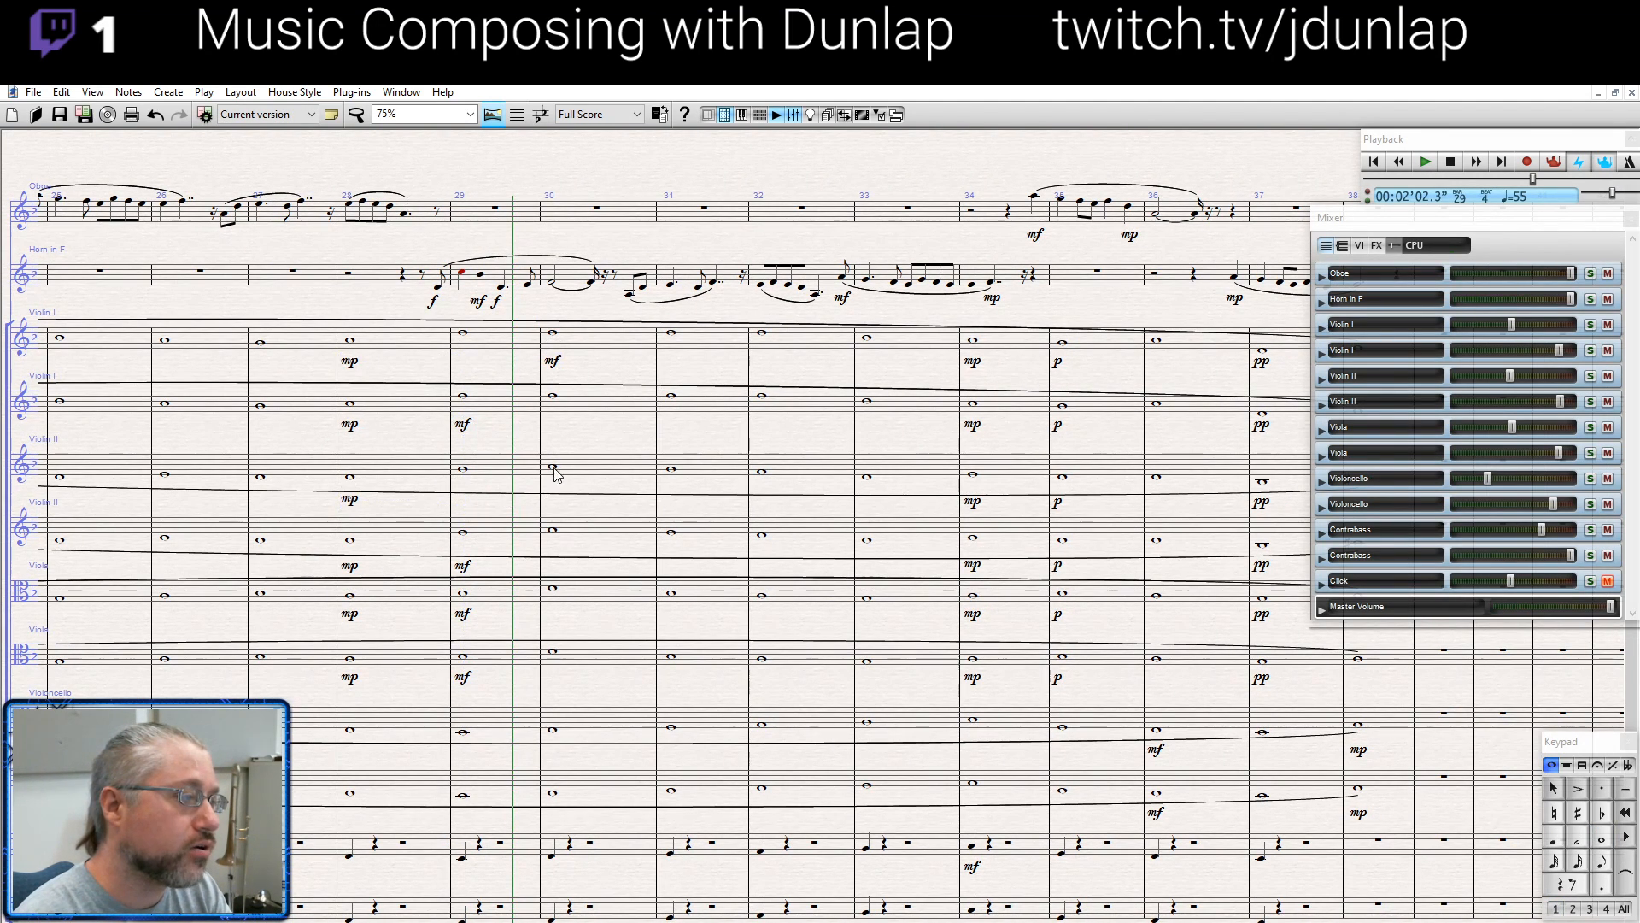
pyautogui.click(554, 470)
pyautogui.hotkey('ctrl', 'v')
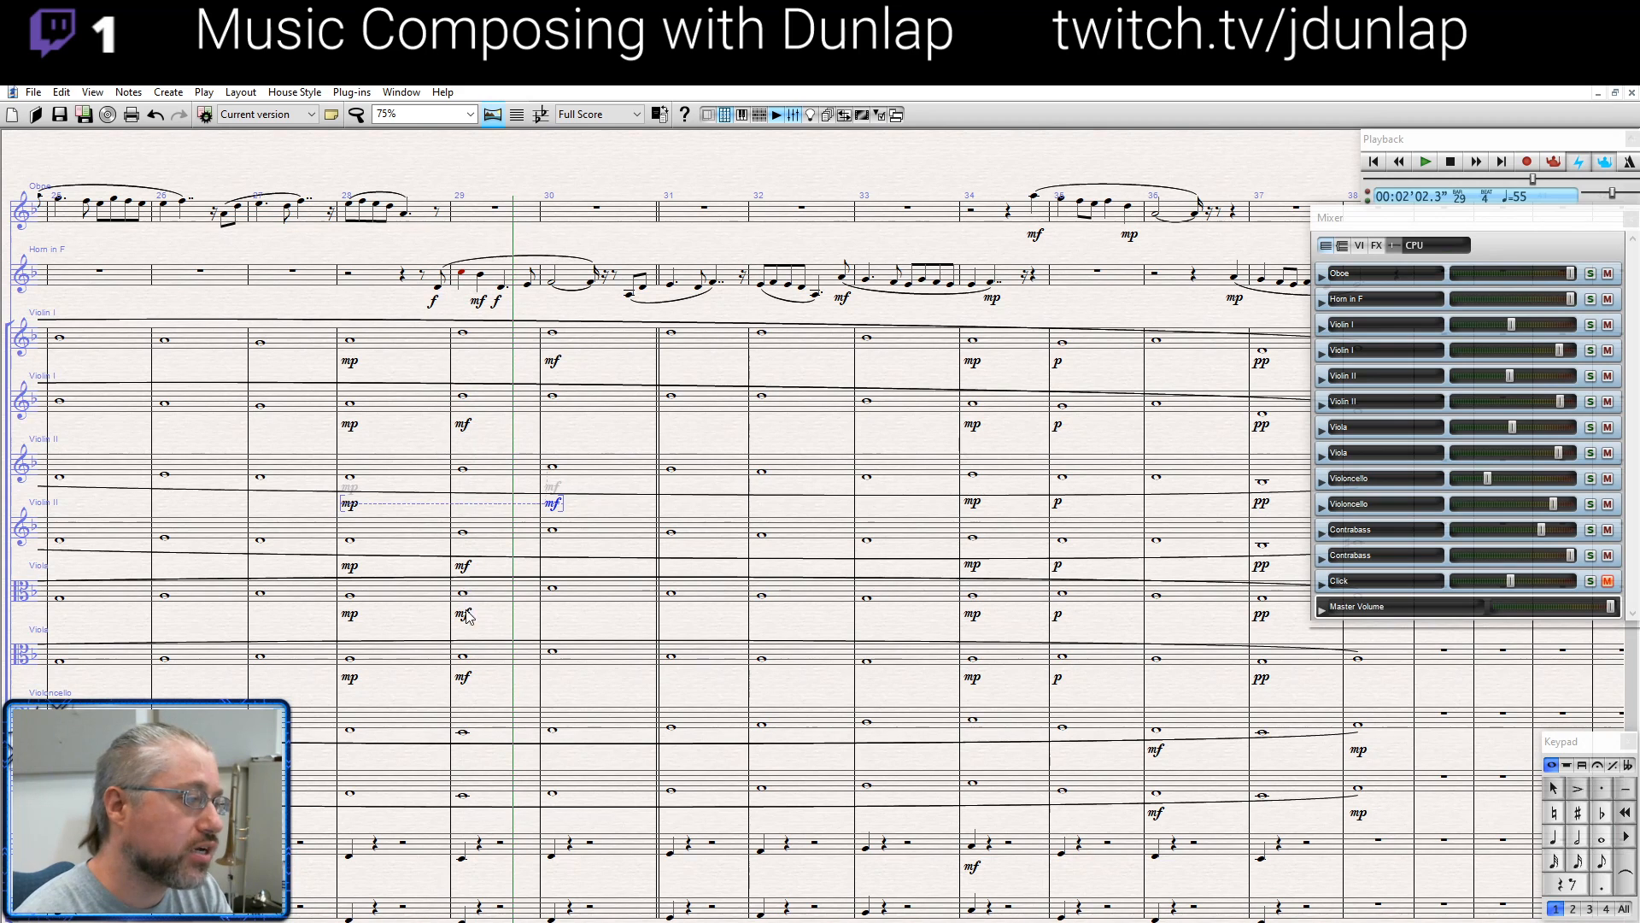
pyautogui.click(465, 613)
pyautogui.hotkey('ctrl', 'x')
pyautogui.click(552, 589)
pyautogui.hotkey('ctrl', 'v')
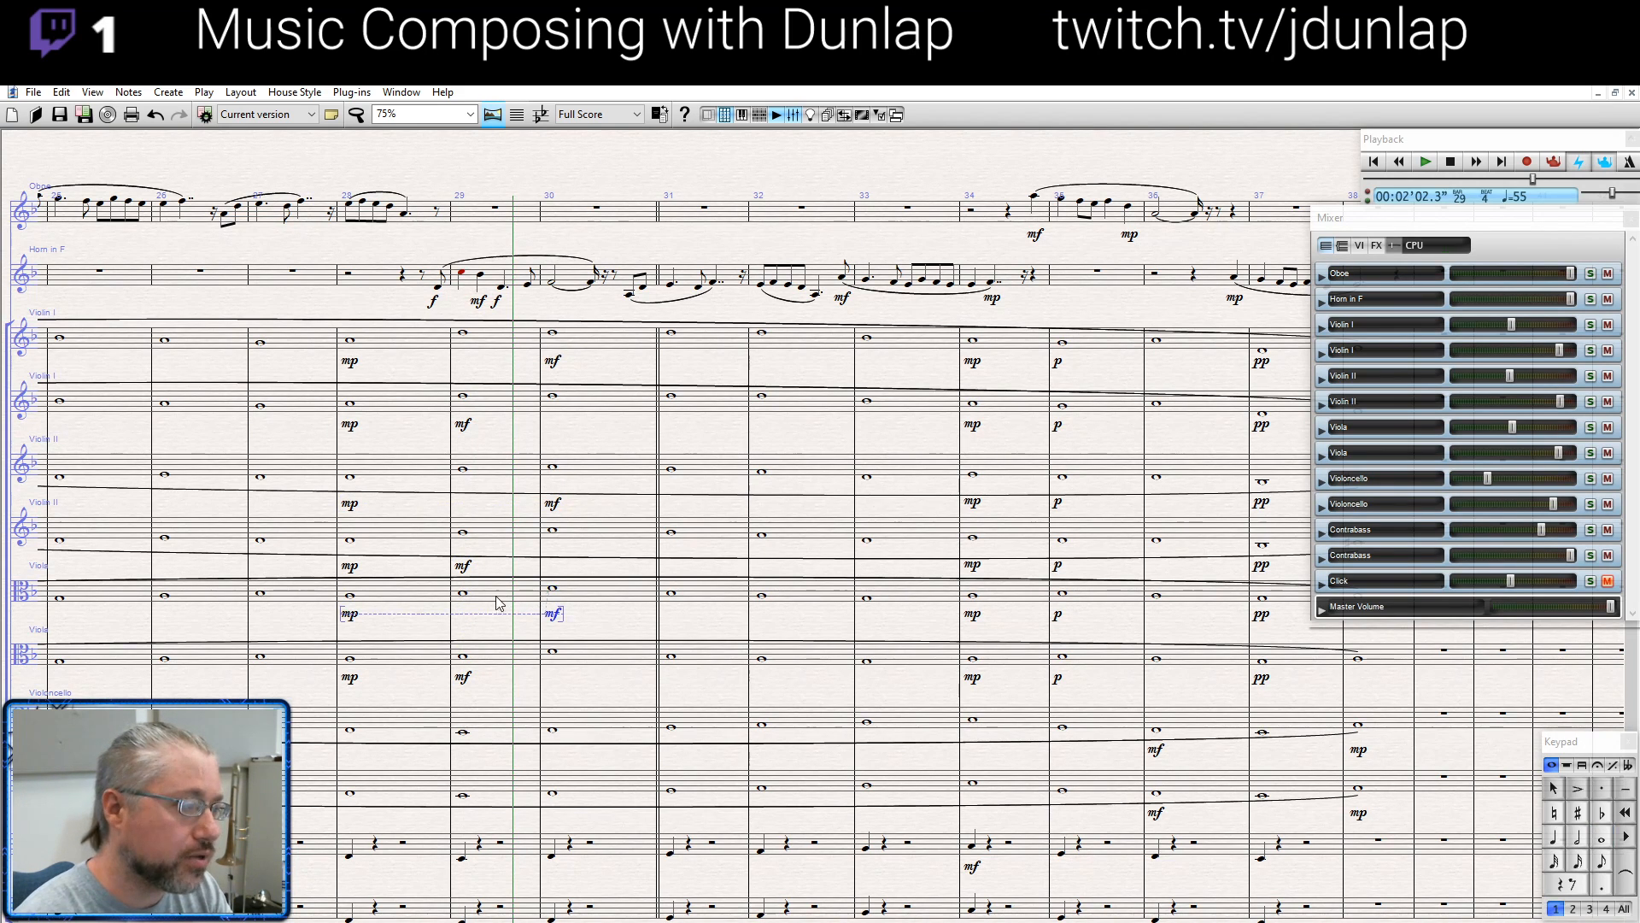
# Play back the score from bar 28, and again from the horn's pickup into bar 33
pyautogui.click(350, 341)
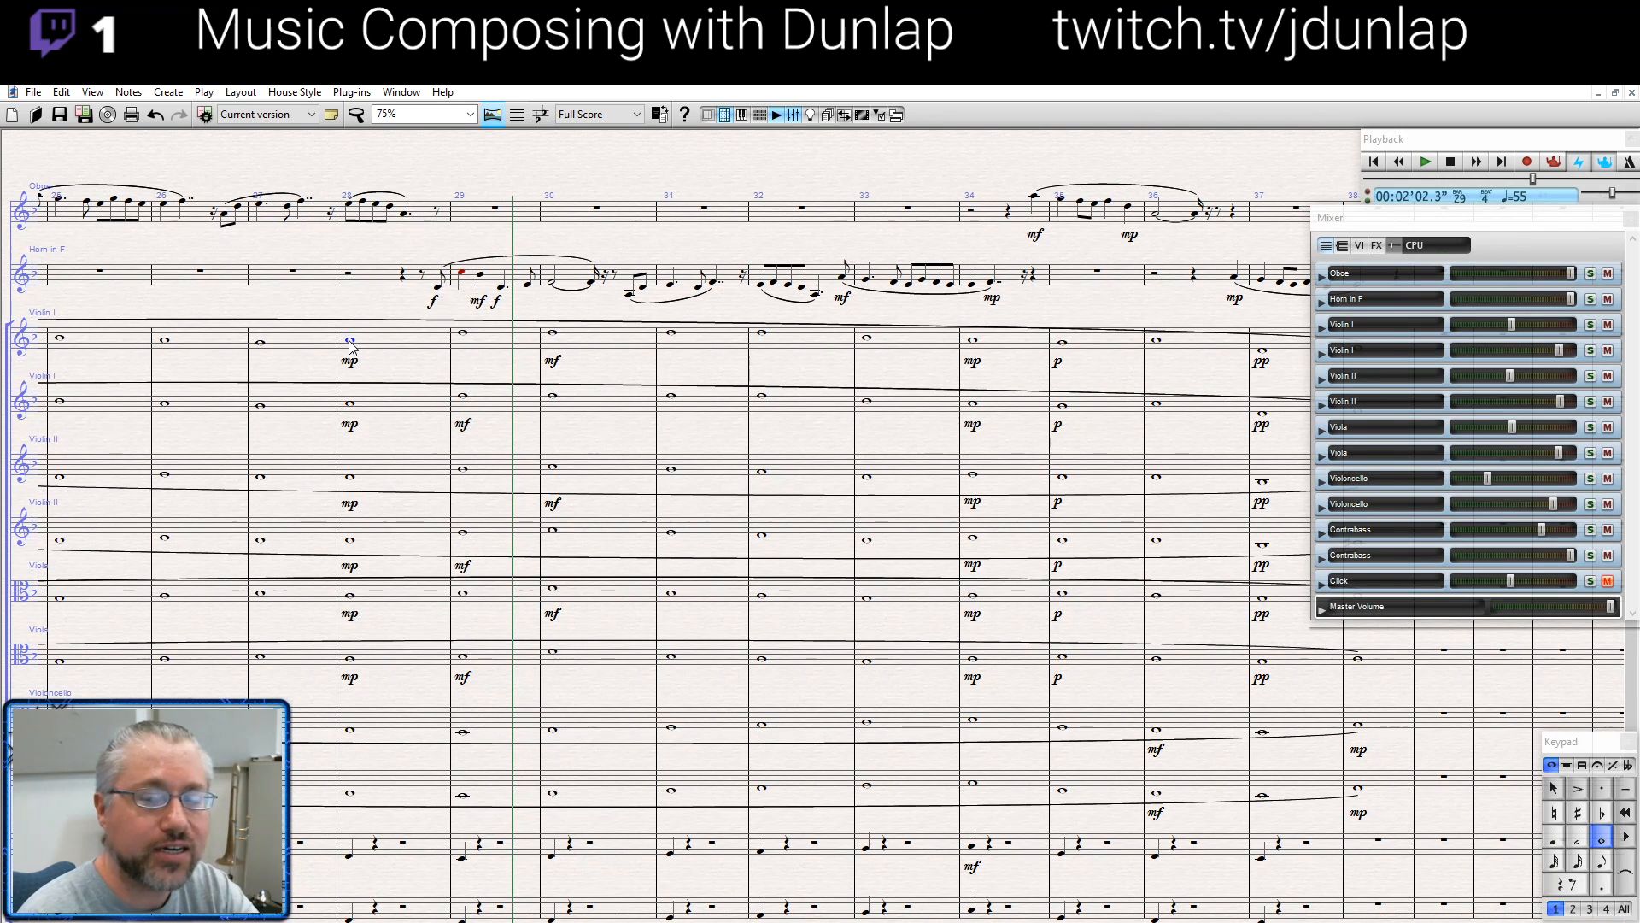
pyautogui.press('p')
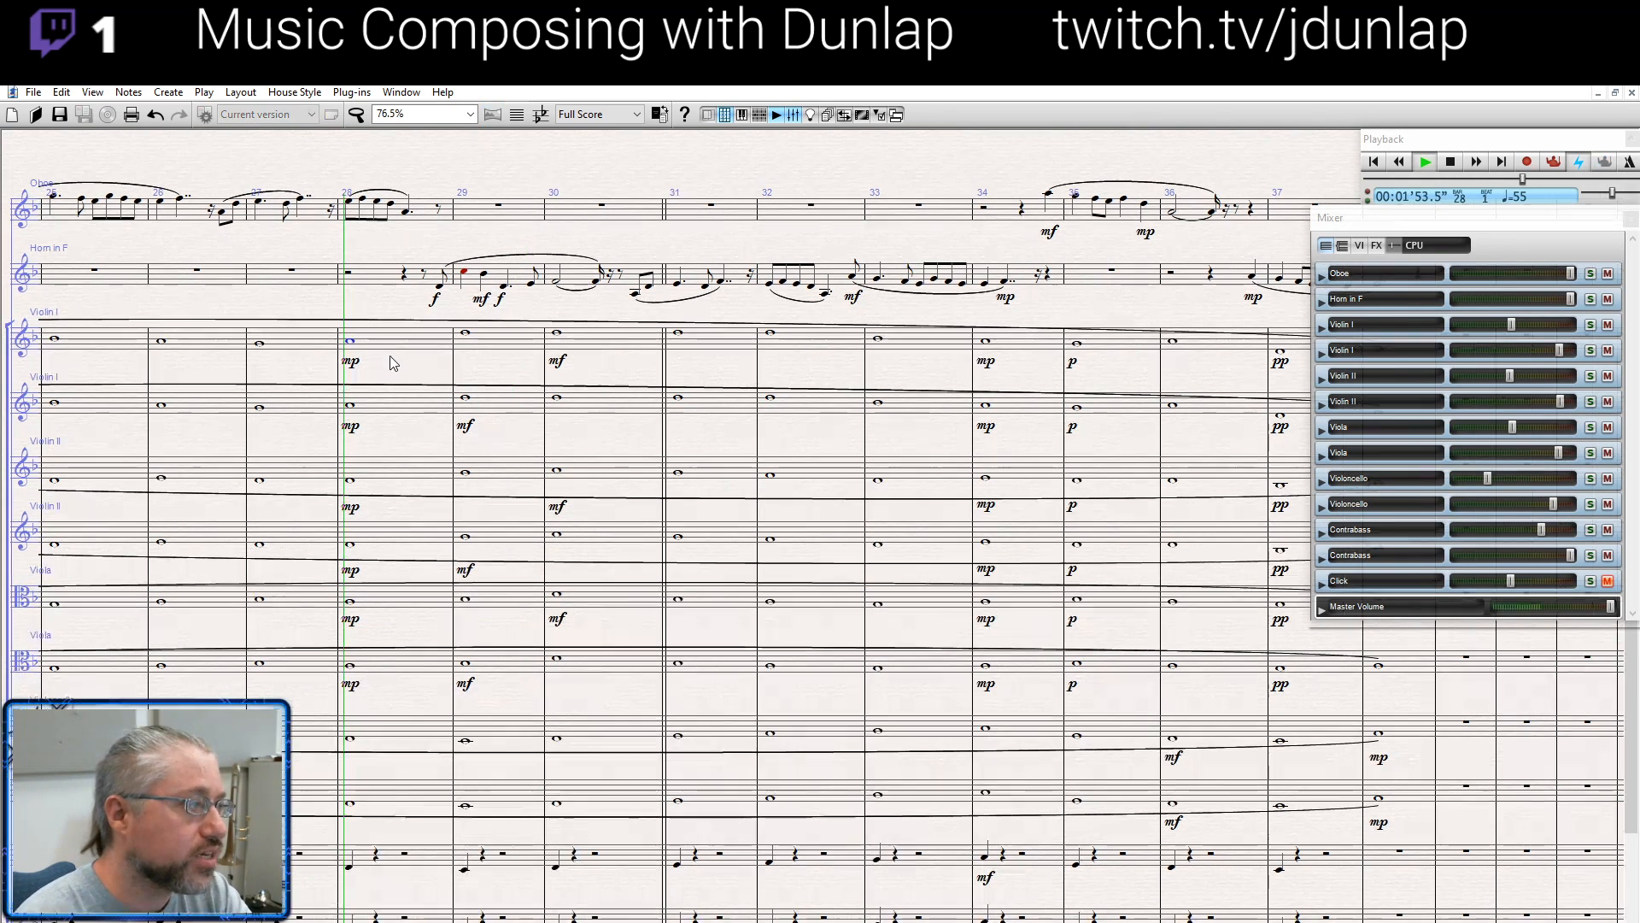
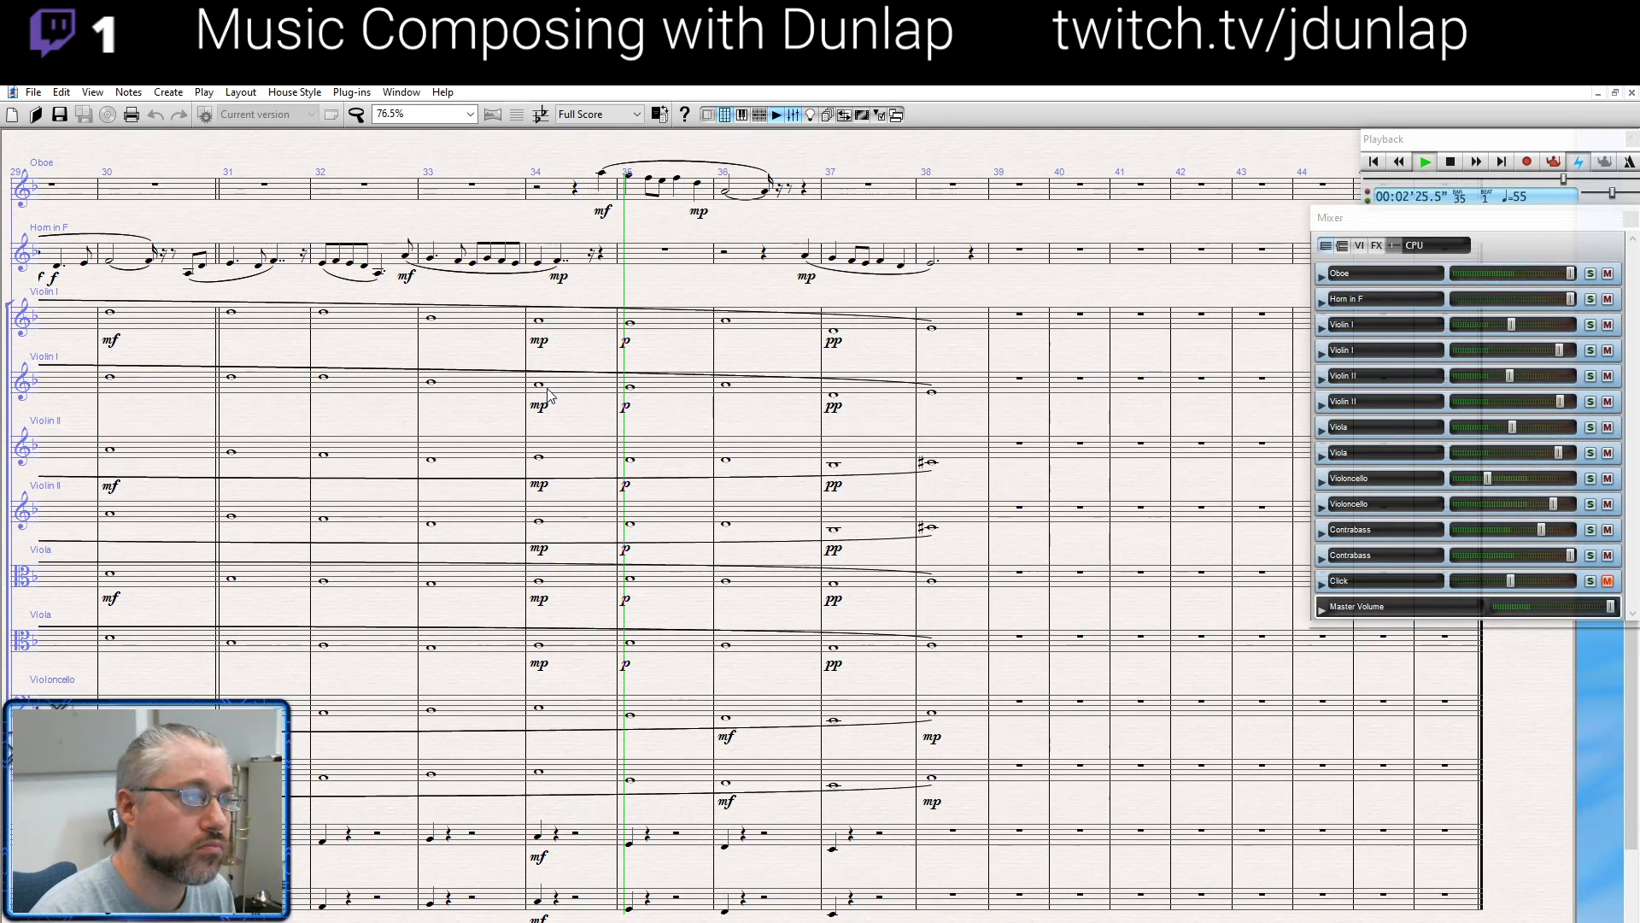
pyautogui.press('space')
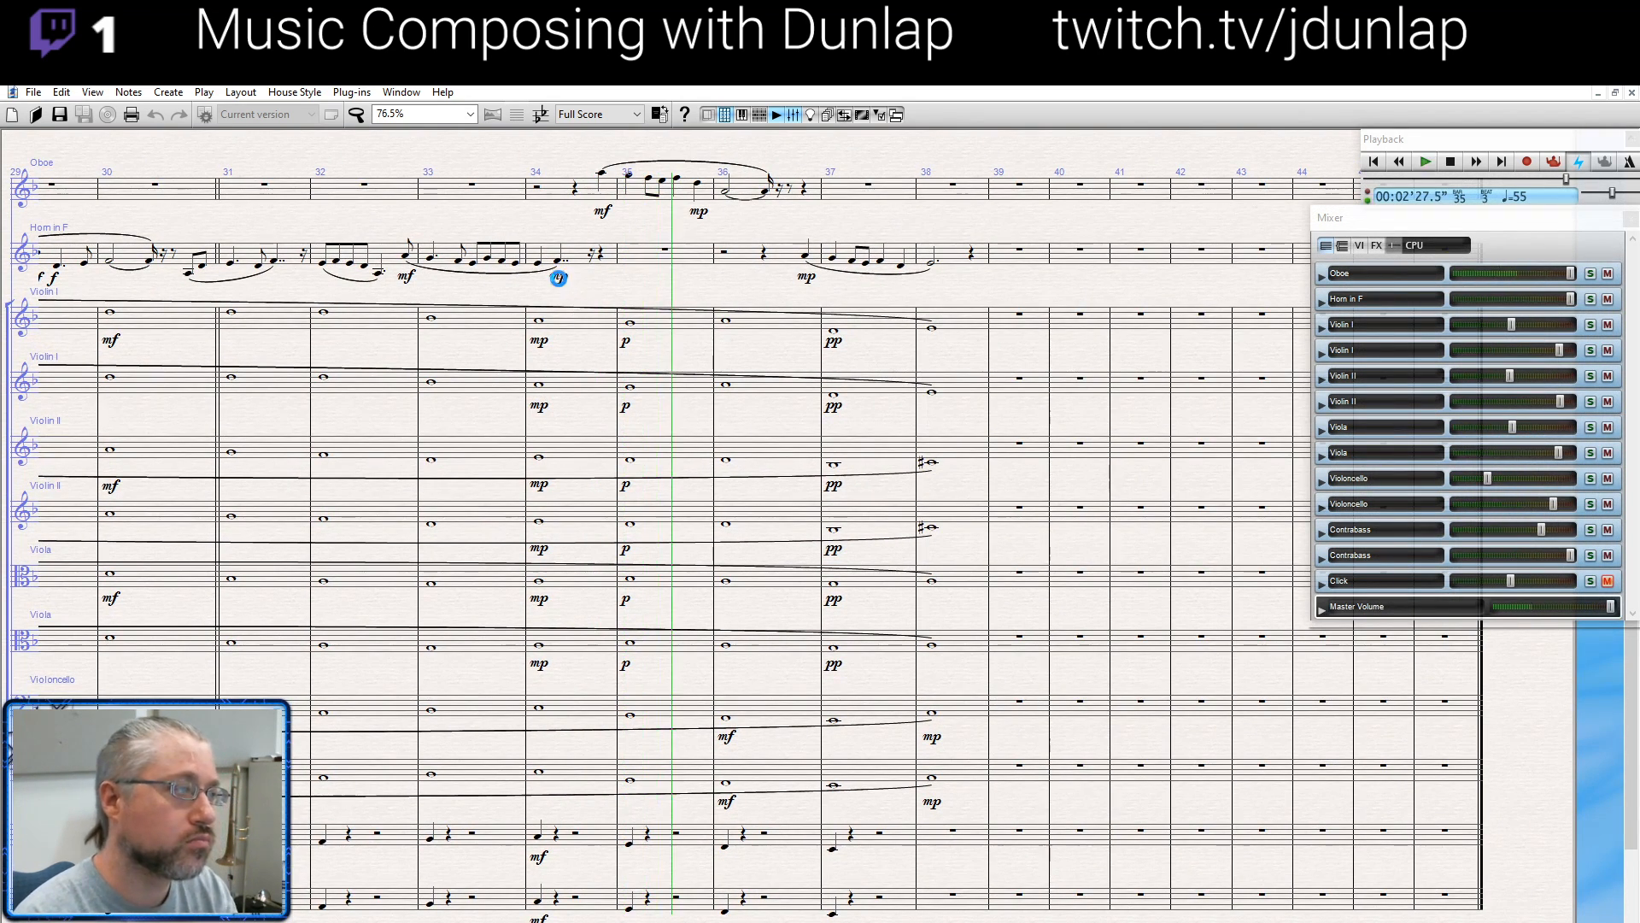
pyautogui.click(415, 261)
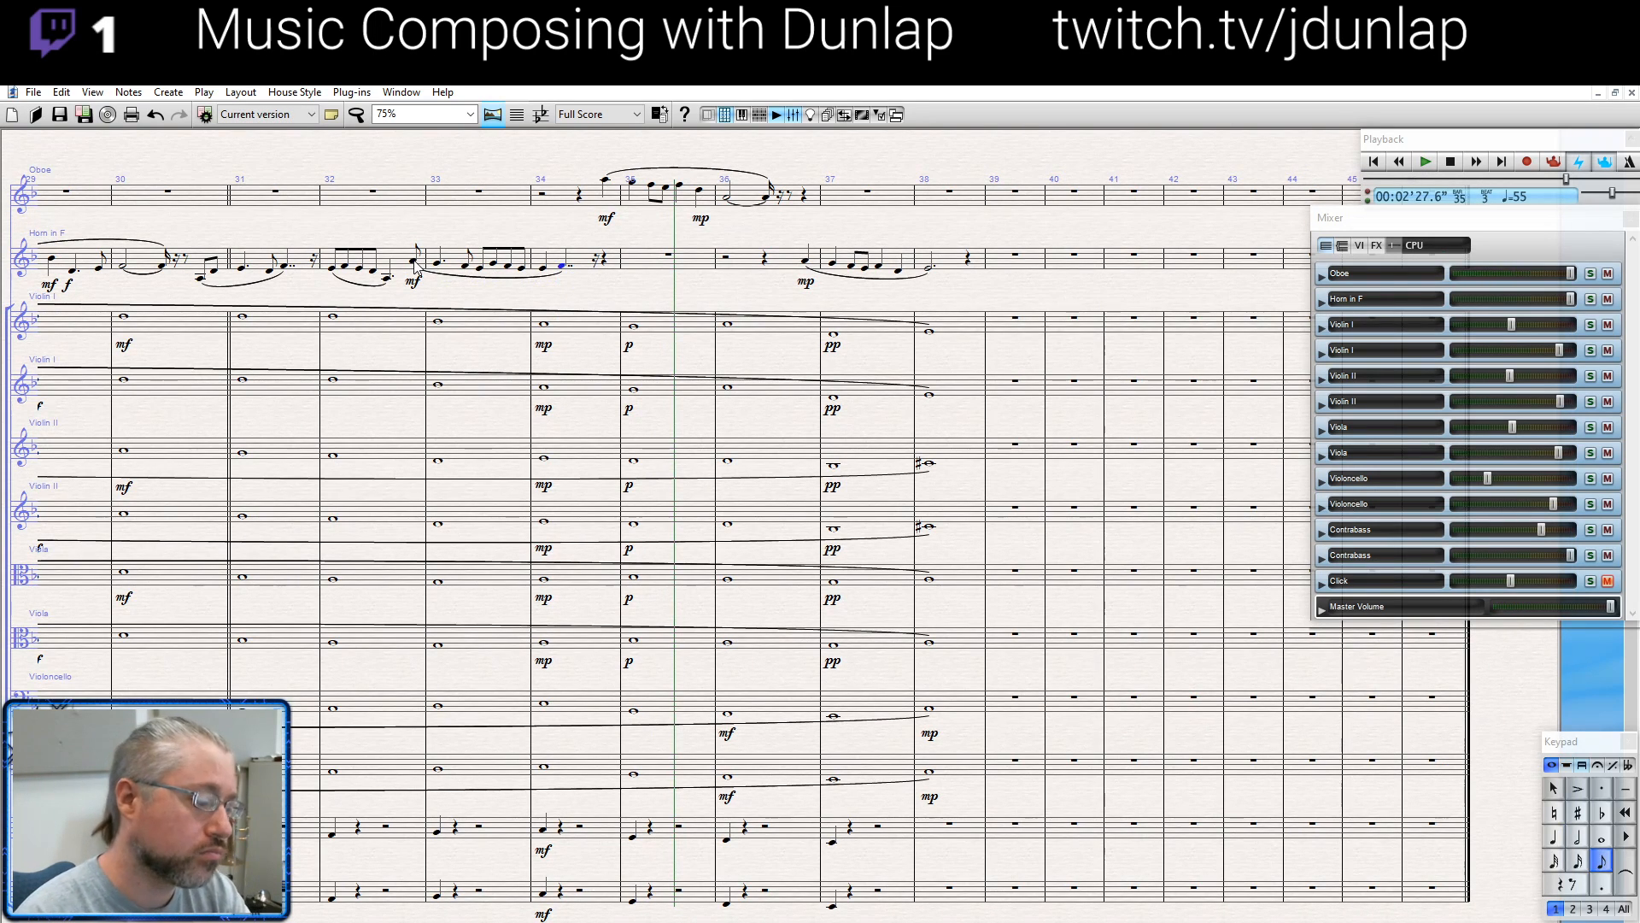
pyautogui.press('p')
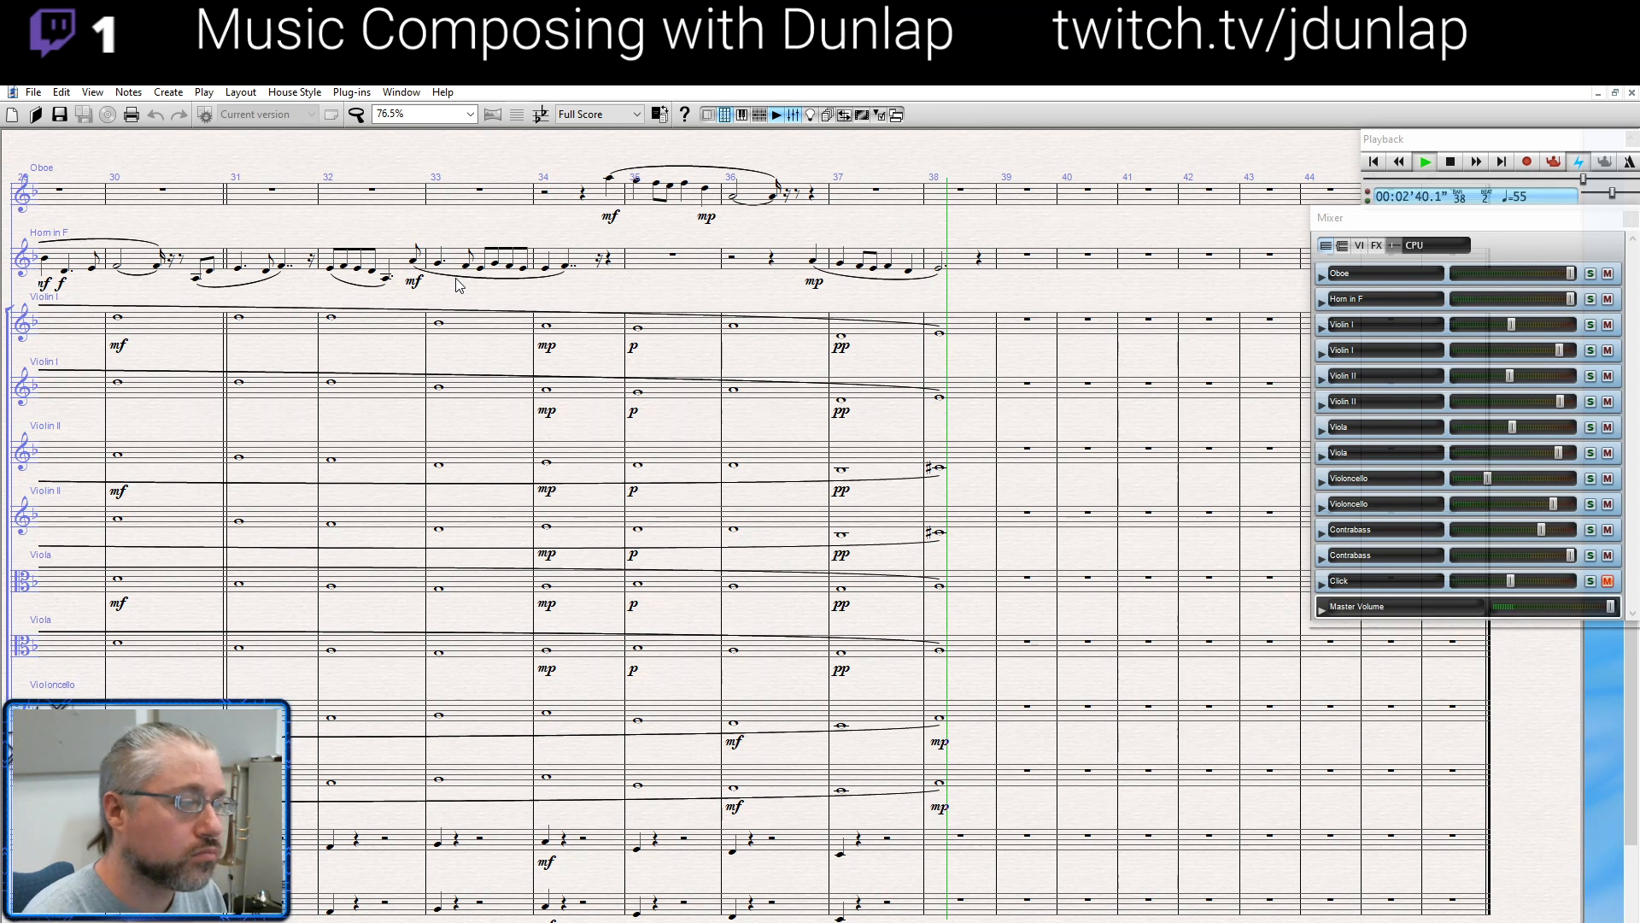
pyautogui.press('space')
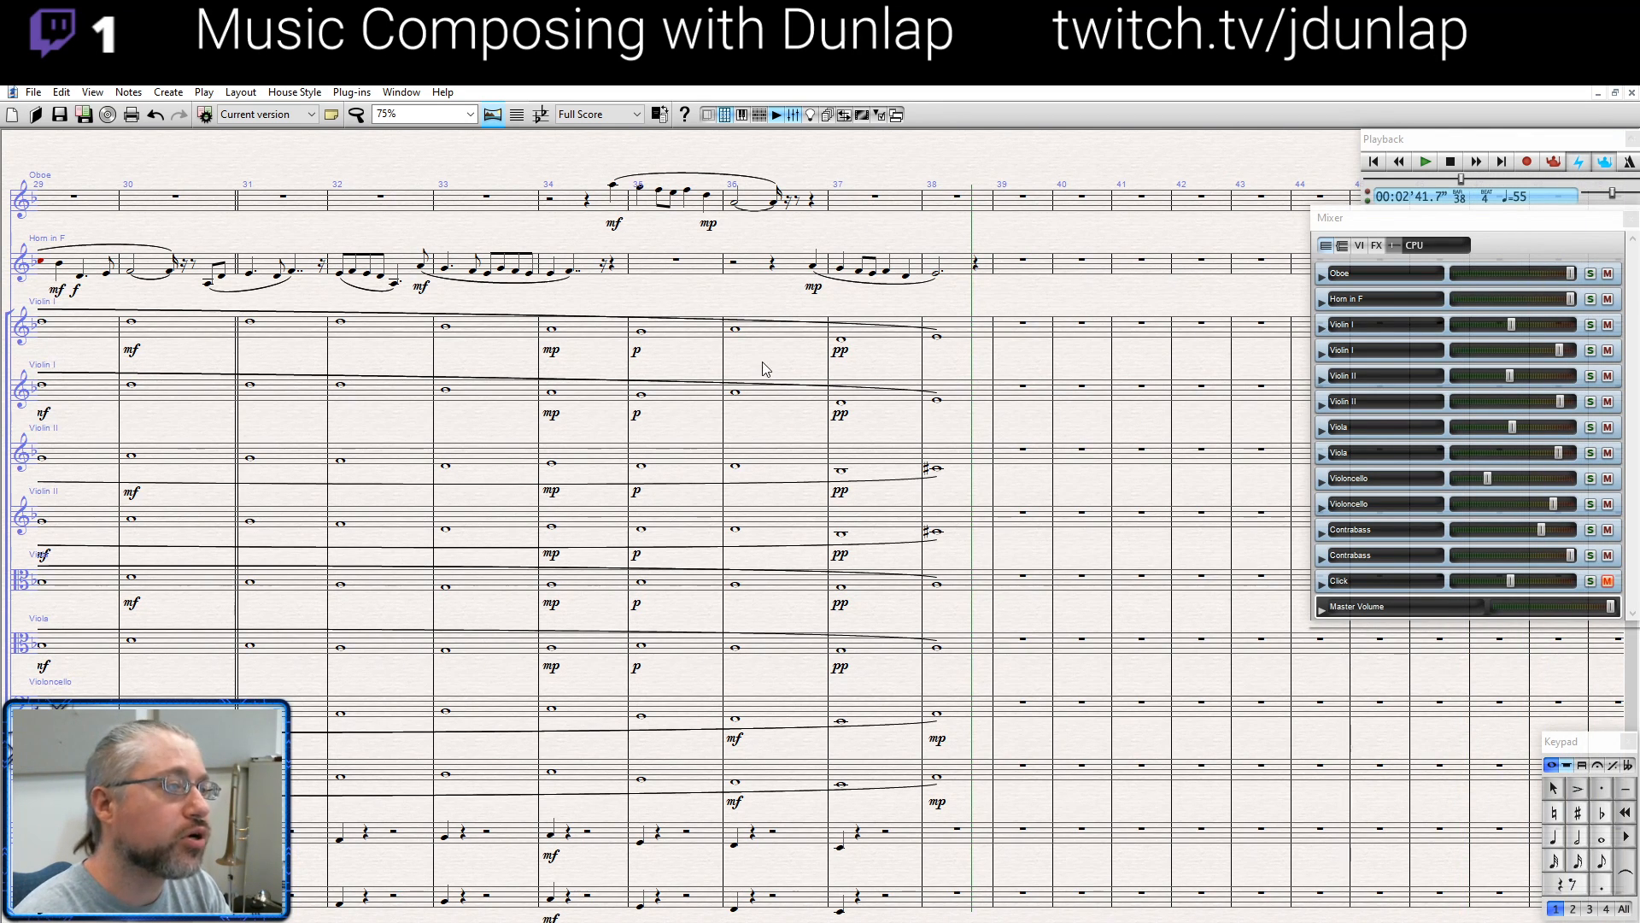
# Lower the mixer's master volume to -64.0 dB
pyautogui.moveTo(767, 368); pyautogui.dragTo(1226, 342)
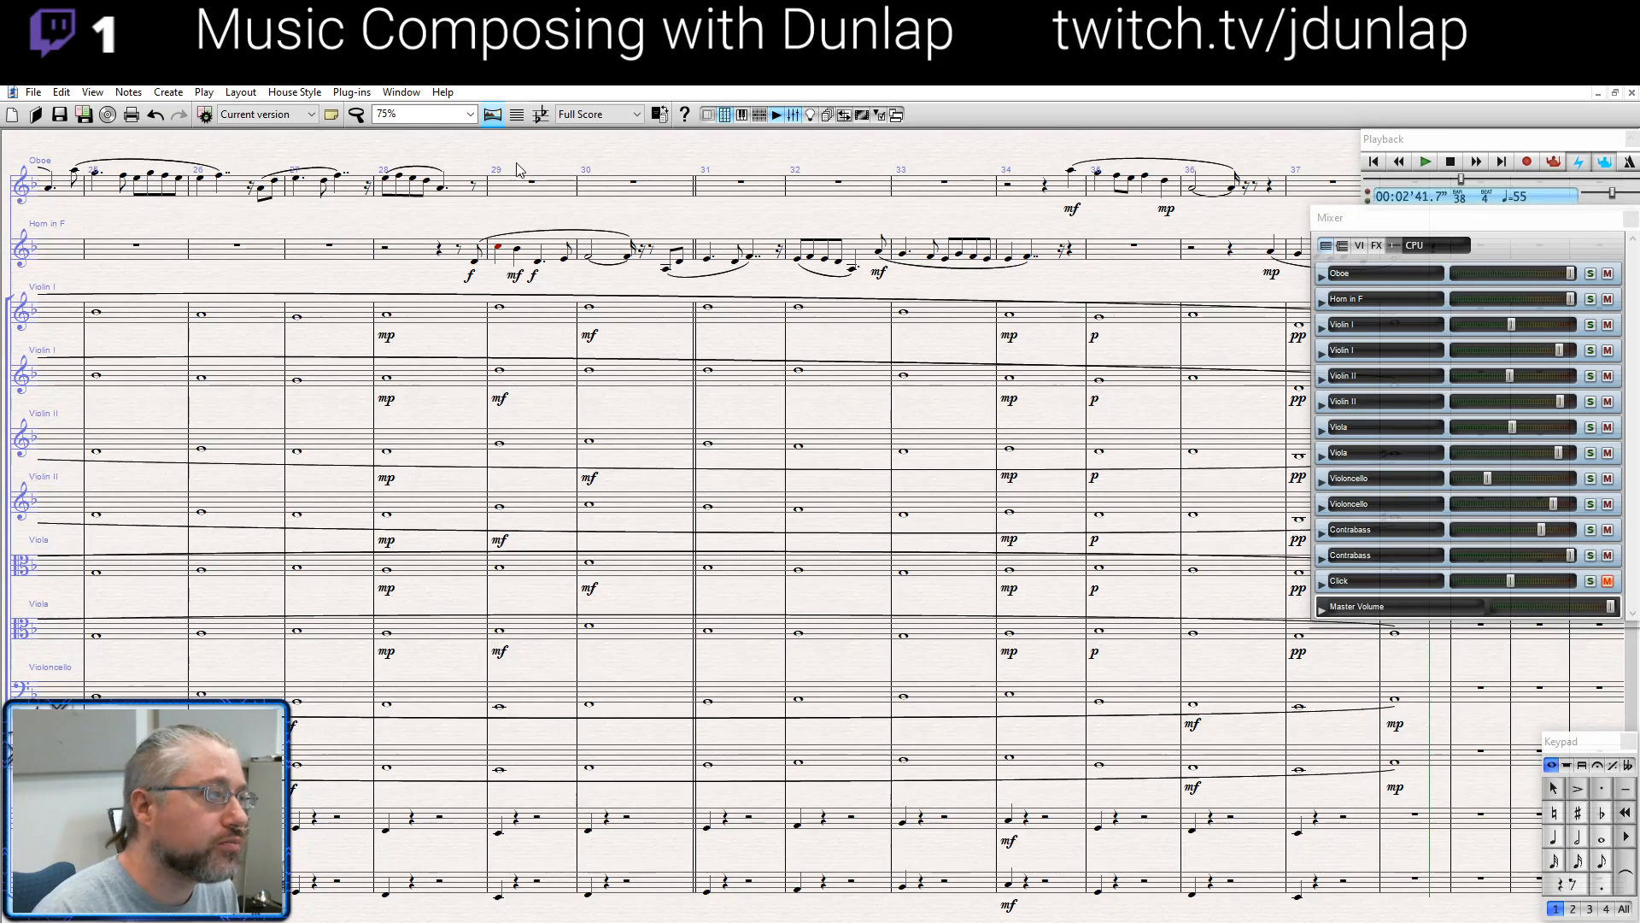
pyautogui.moveTo(520, 169); pyautogui.dragTo(1150, 247)
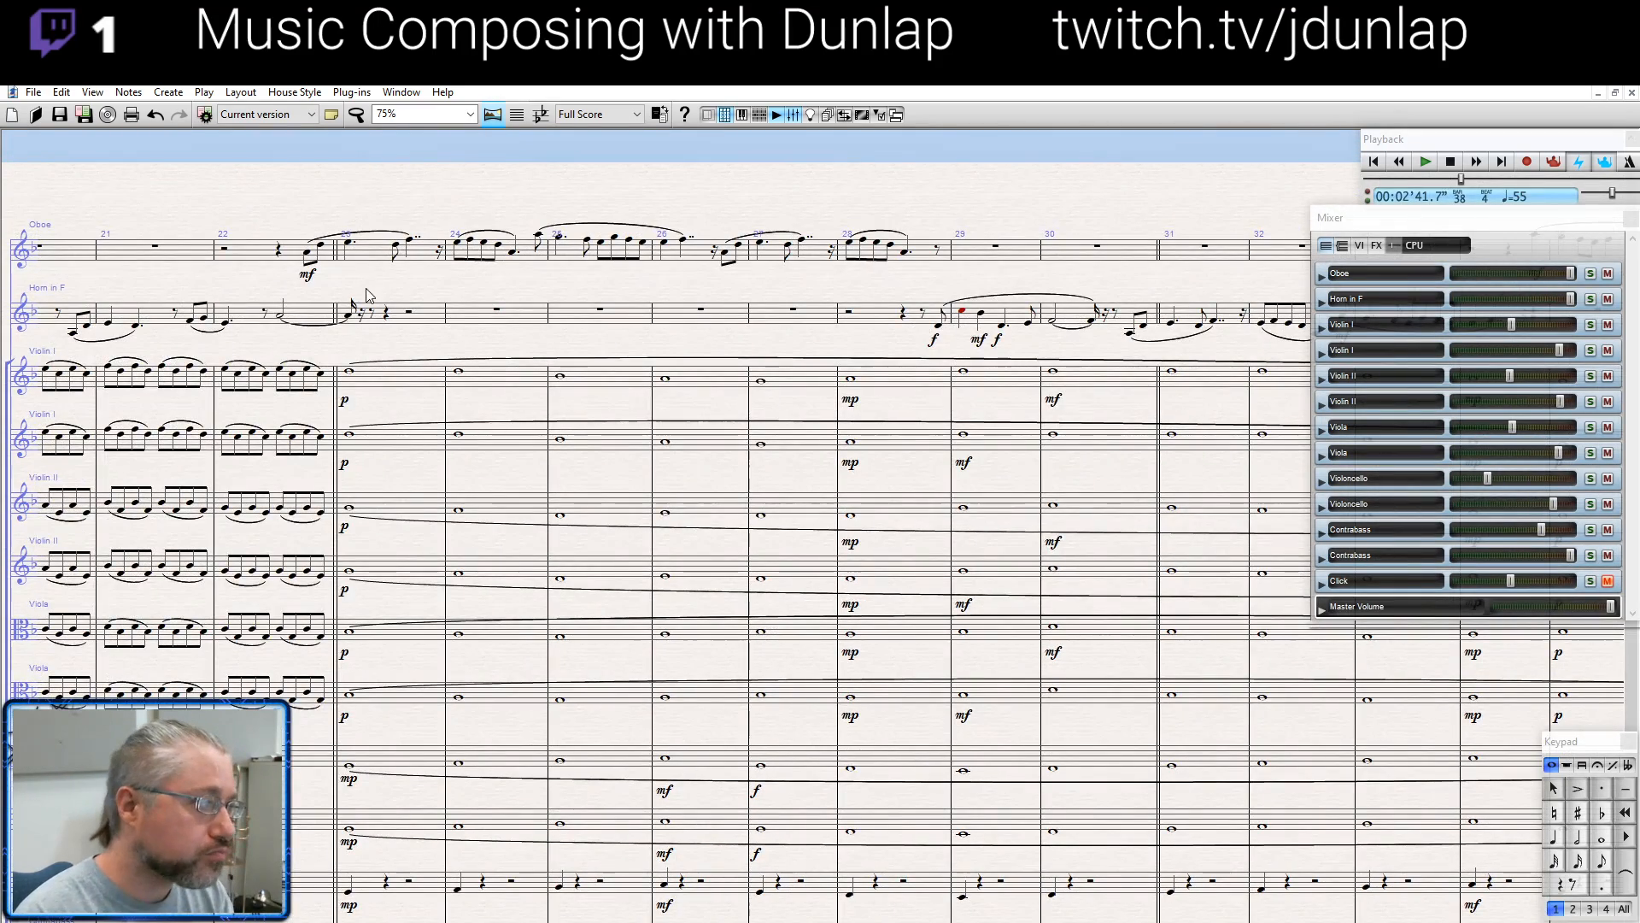
pyautogui.scroll(2, 367, 294)
pyautogui.scroll(2, 367, 290)
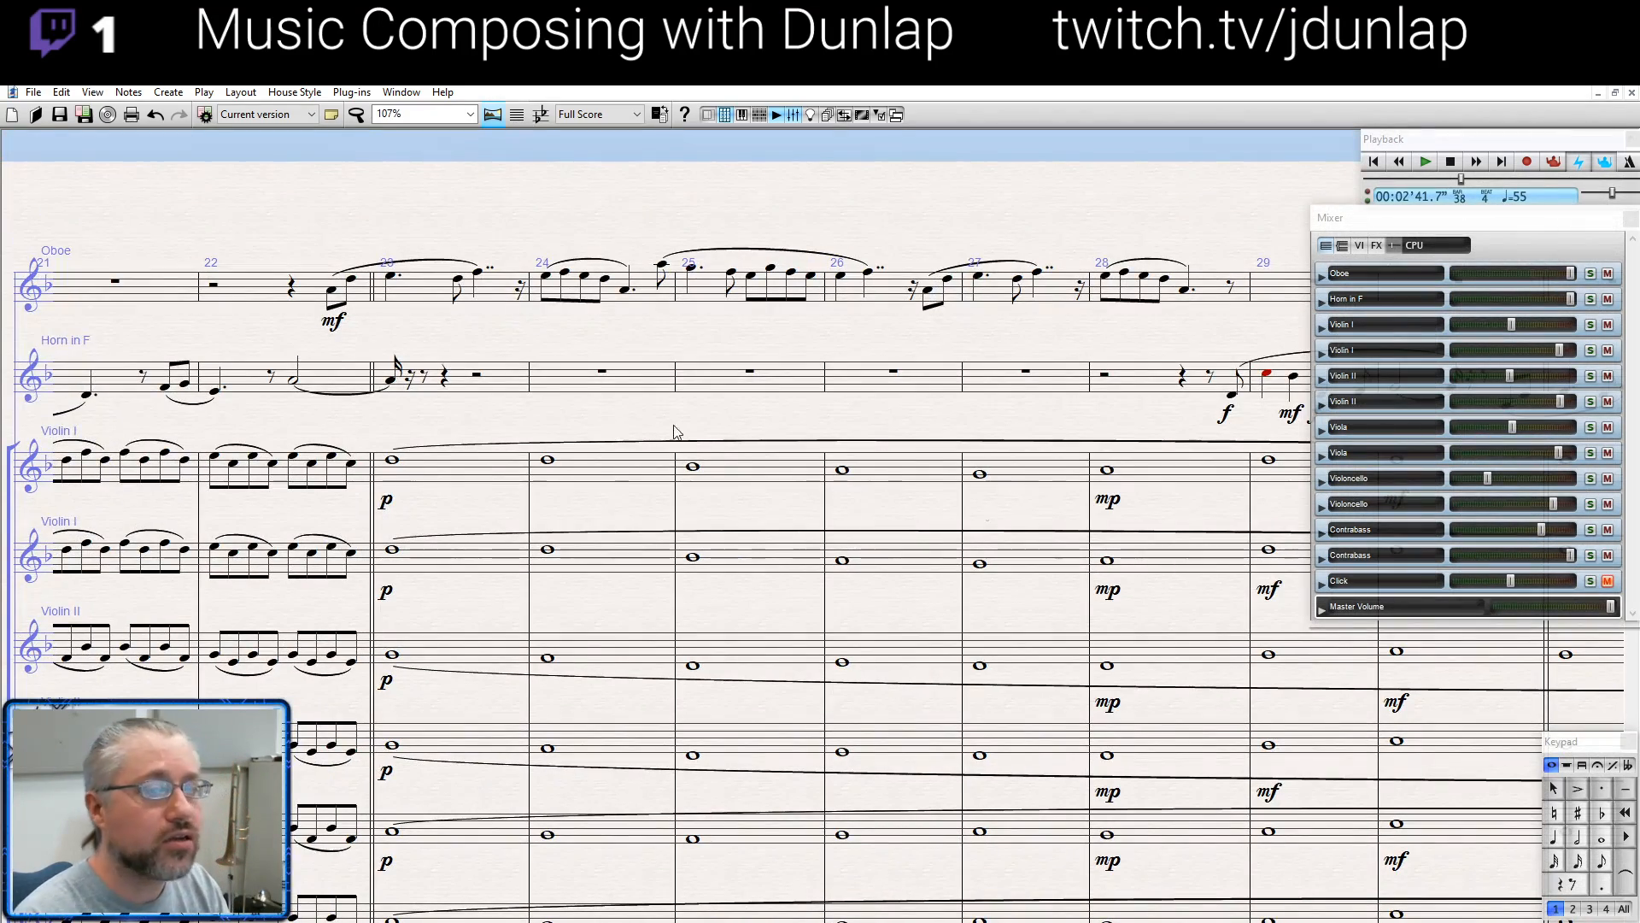
pyautogui.moveTo(1612, 608)
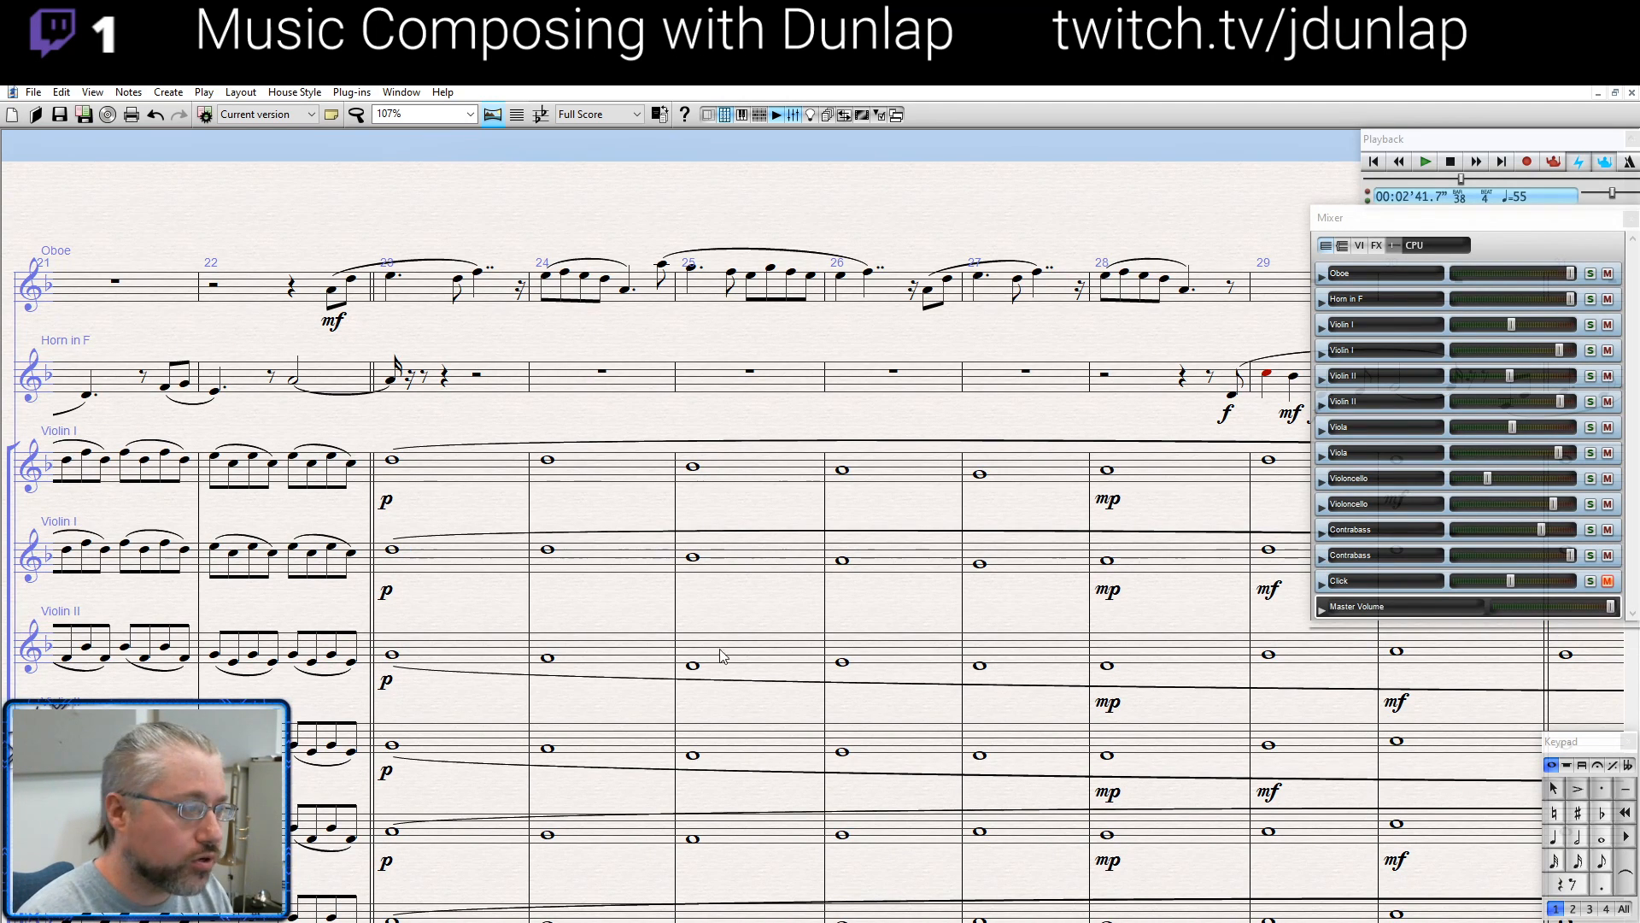
pyautogui.moveTo(1612, 608); pyautogui.dragTo(1497, 608)
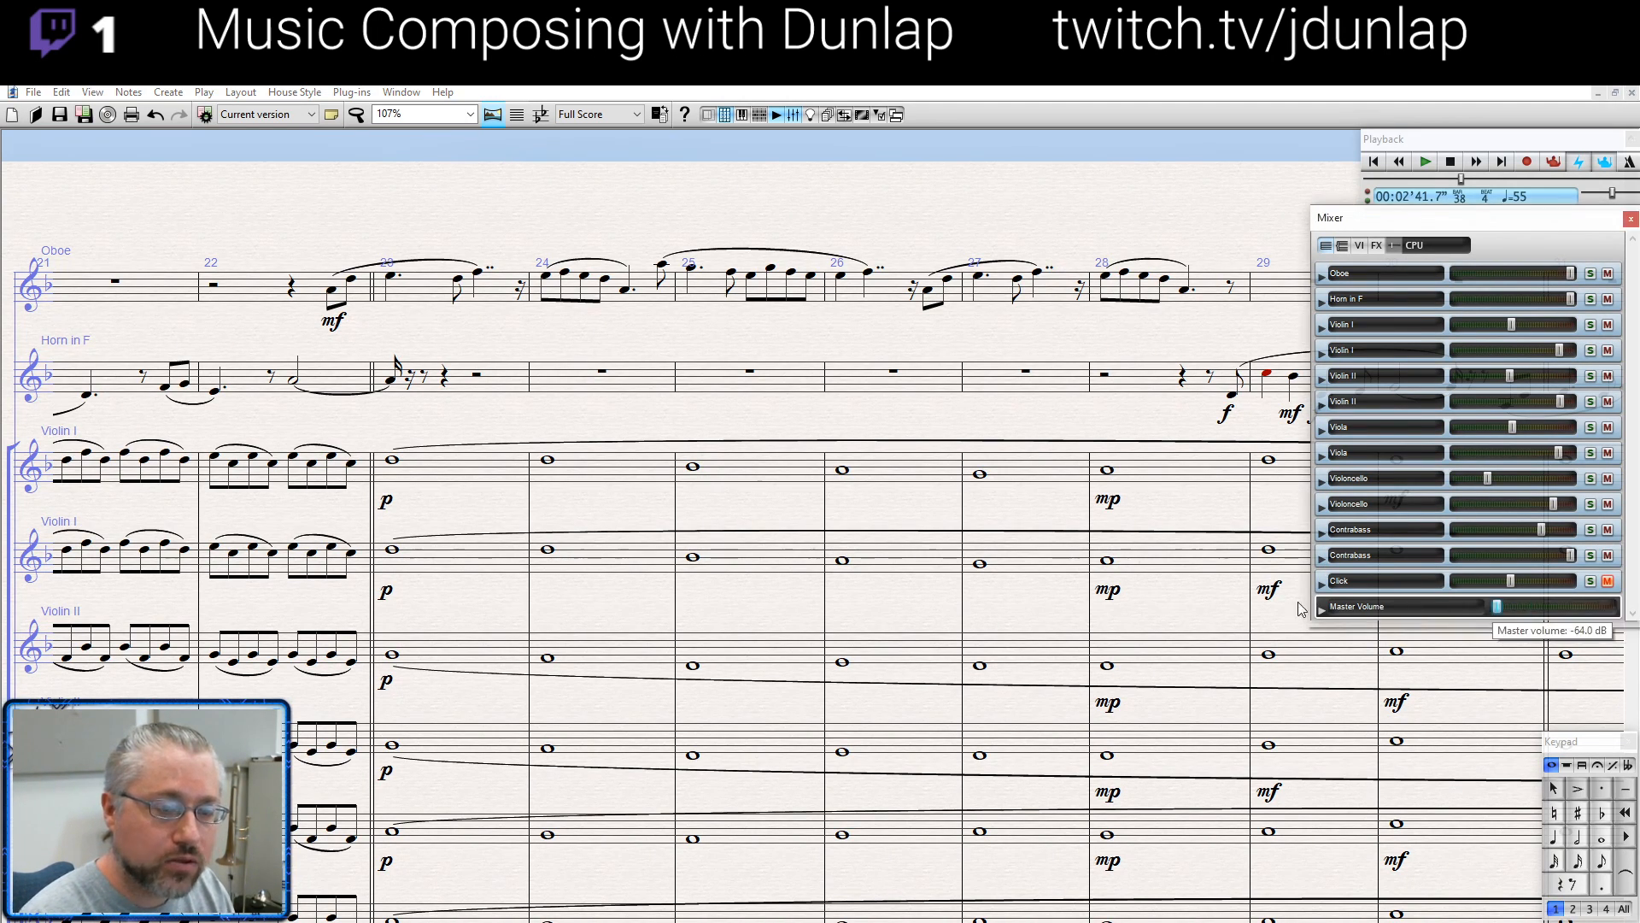
# Write a slurred horn countermelody from bar 23 into bar 28, starting with a quarter note and with mf in bar 27
pyautogui.moveTo(639, 416); pyautogui.dragTo(522, 355)
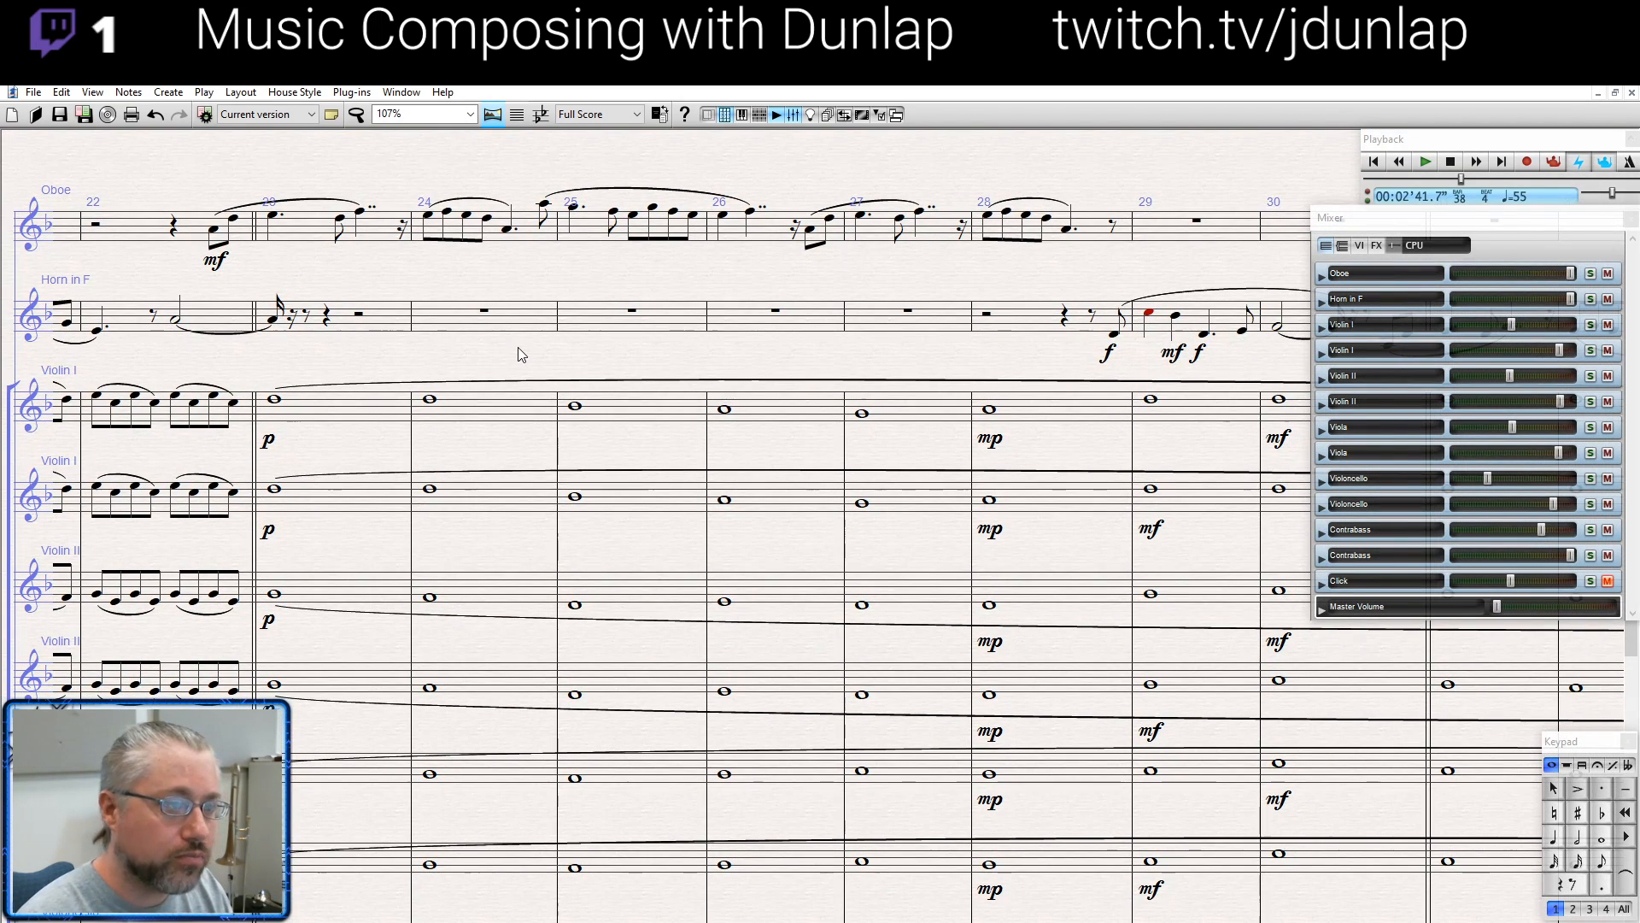
pyautogui.click(1554, 837)
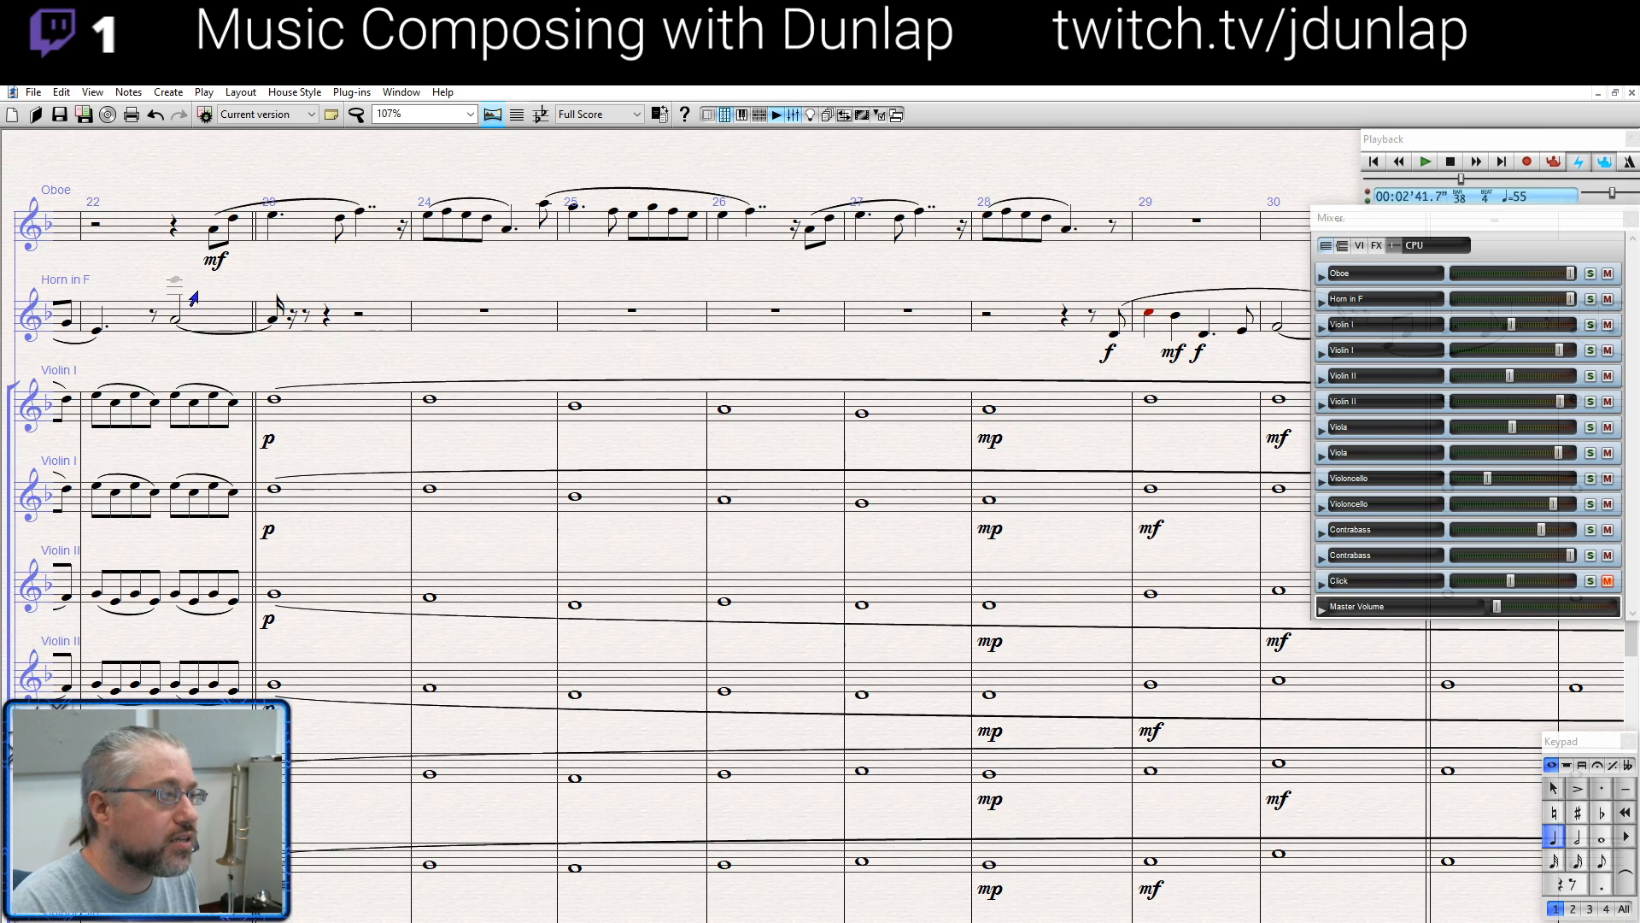
pyautogui.click(266, 327)
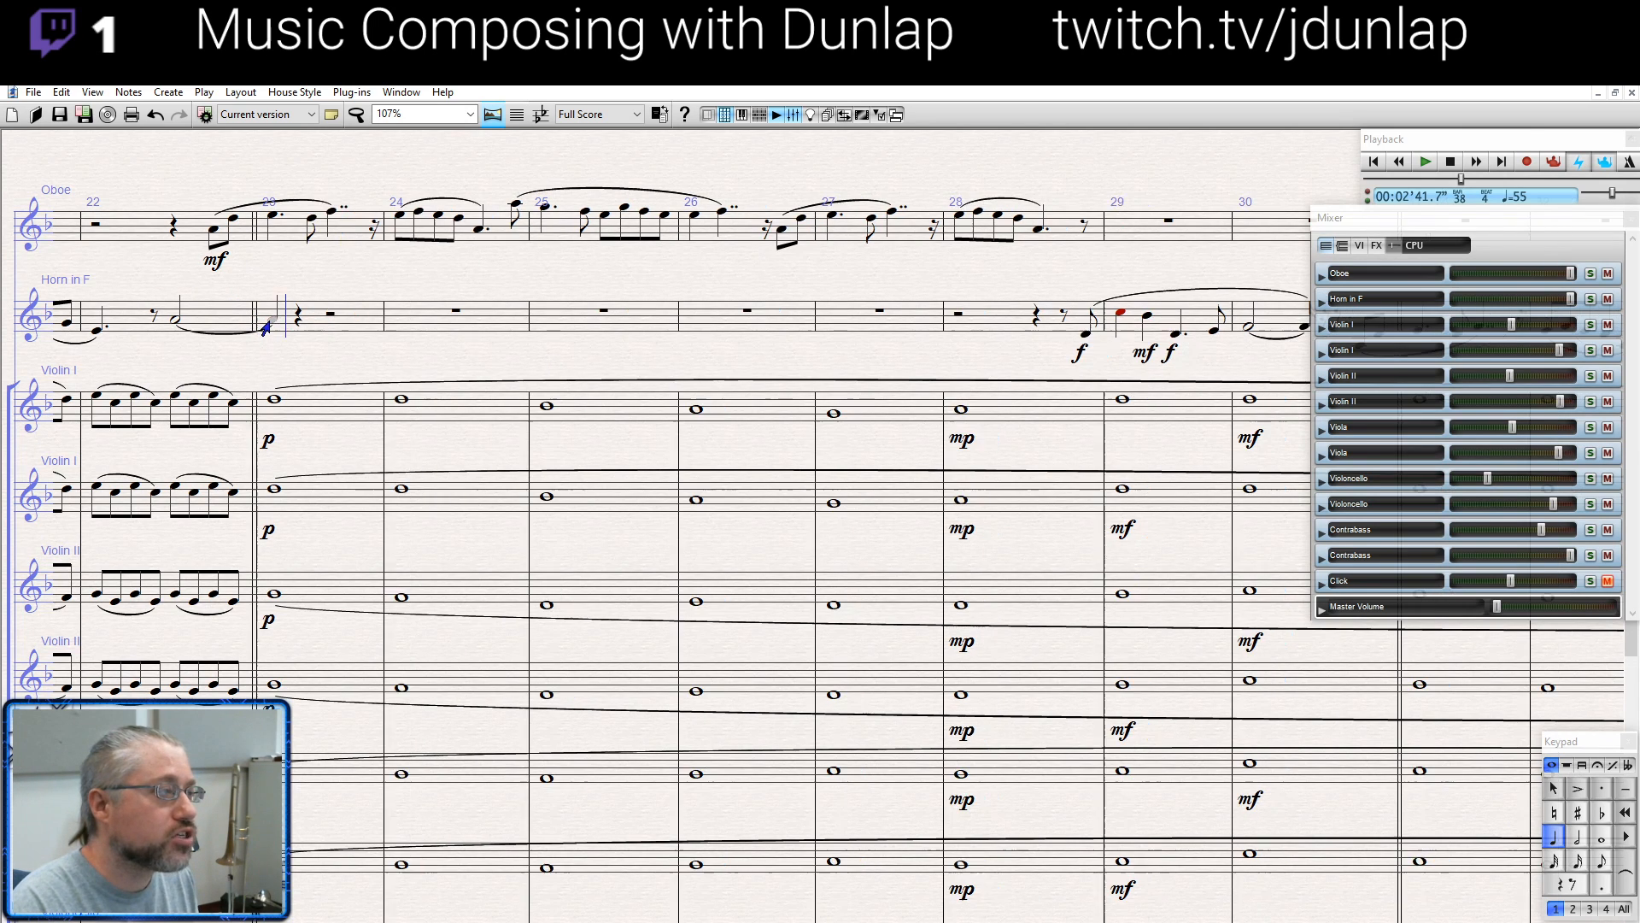
pyautogui.click(1600, 861)
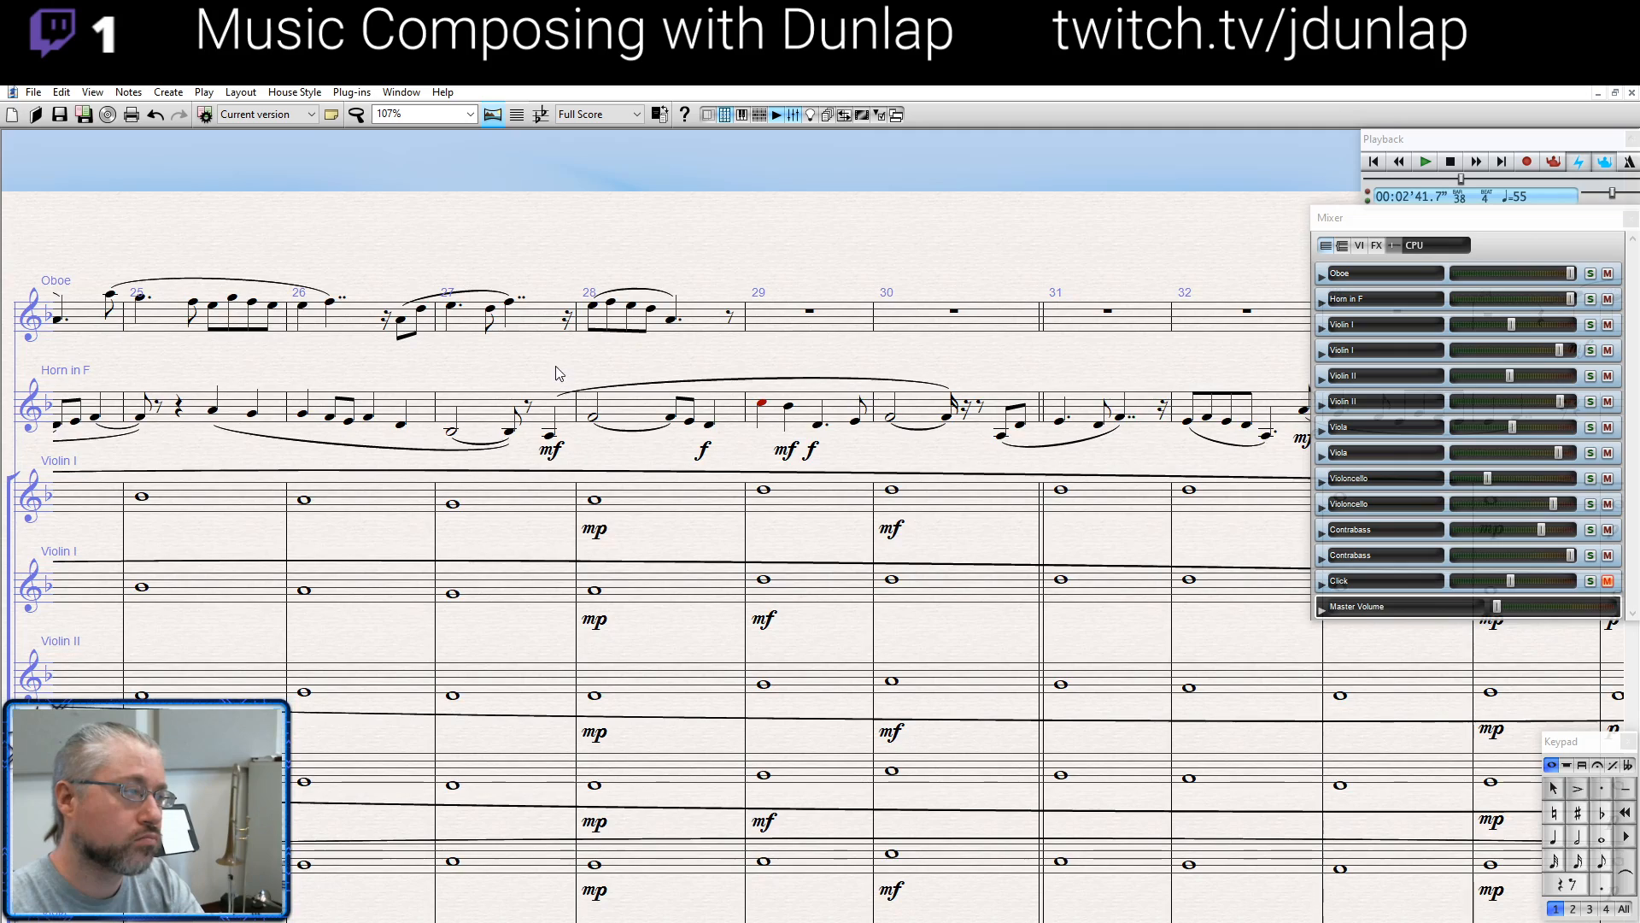
# Raise the mixer's master volume back to its maximum
pyautogui.moveTo(556, 368); pyautogui.dragTo(1202, 390)
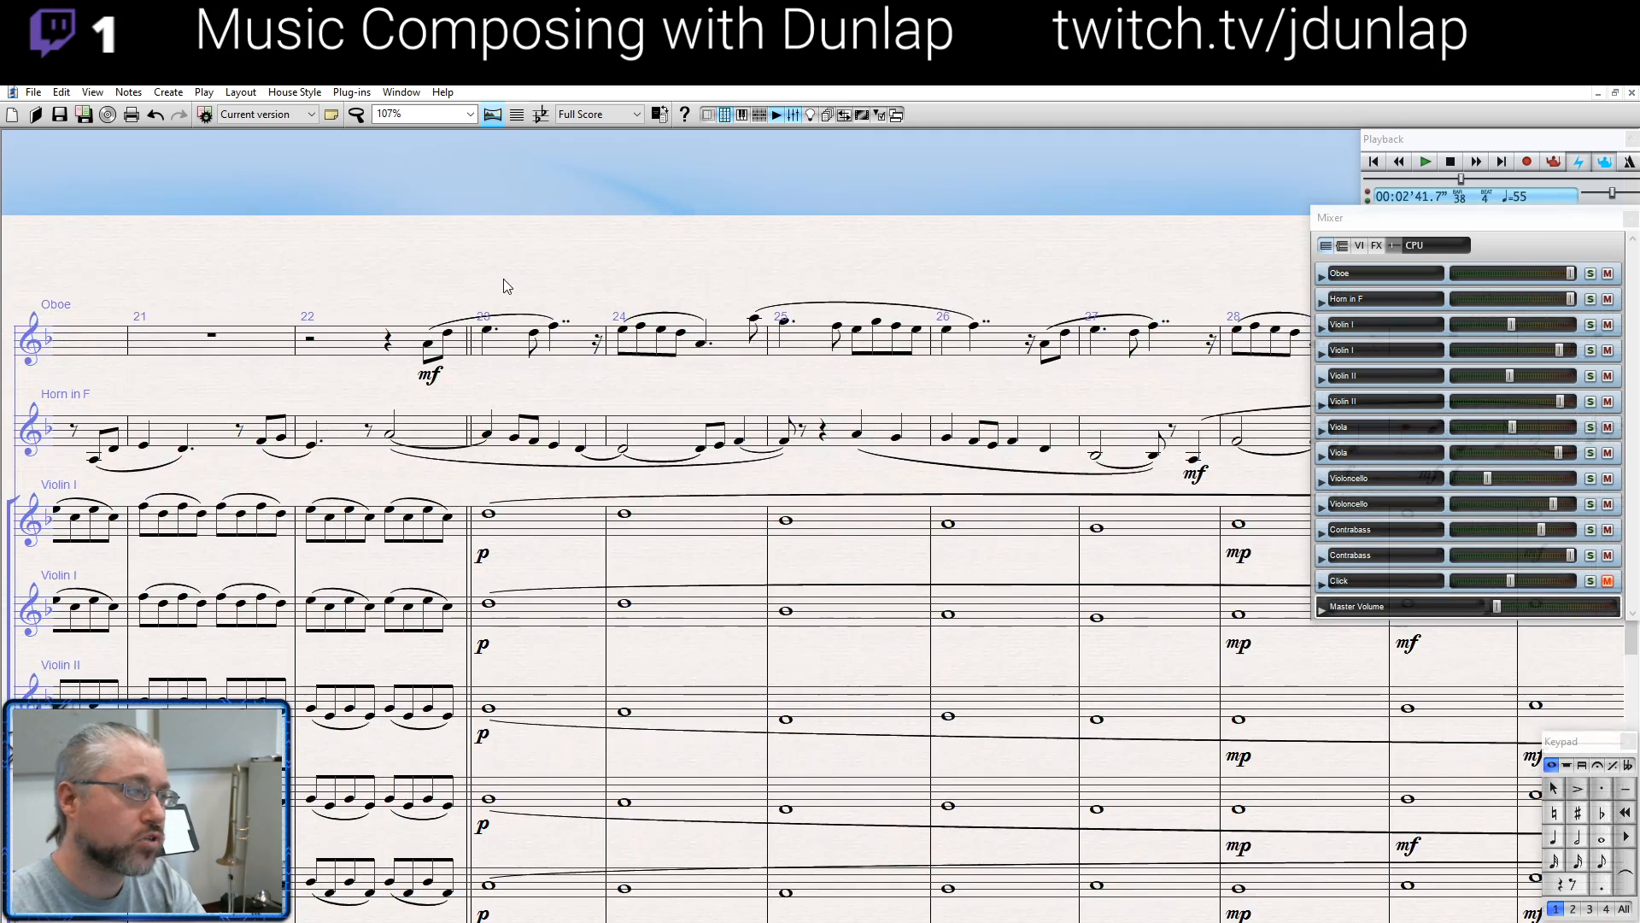
pyautogui.scroll(-2, 507, 287)
pyautogui.moveTo(1496, 605); pyautogui.dragTo(1612, 607)
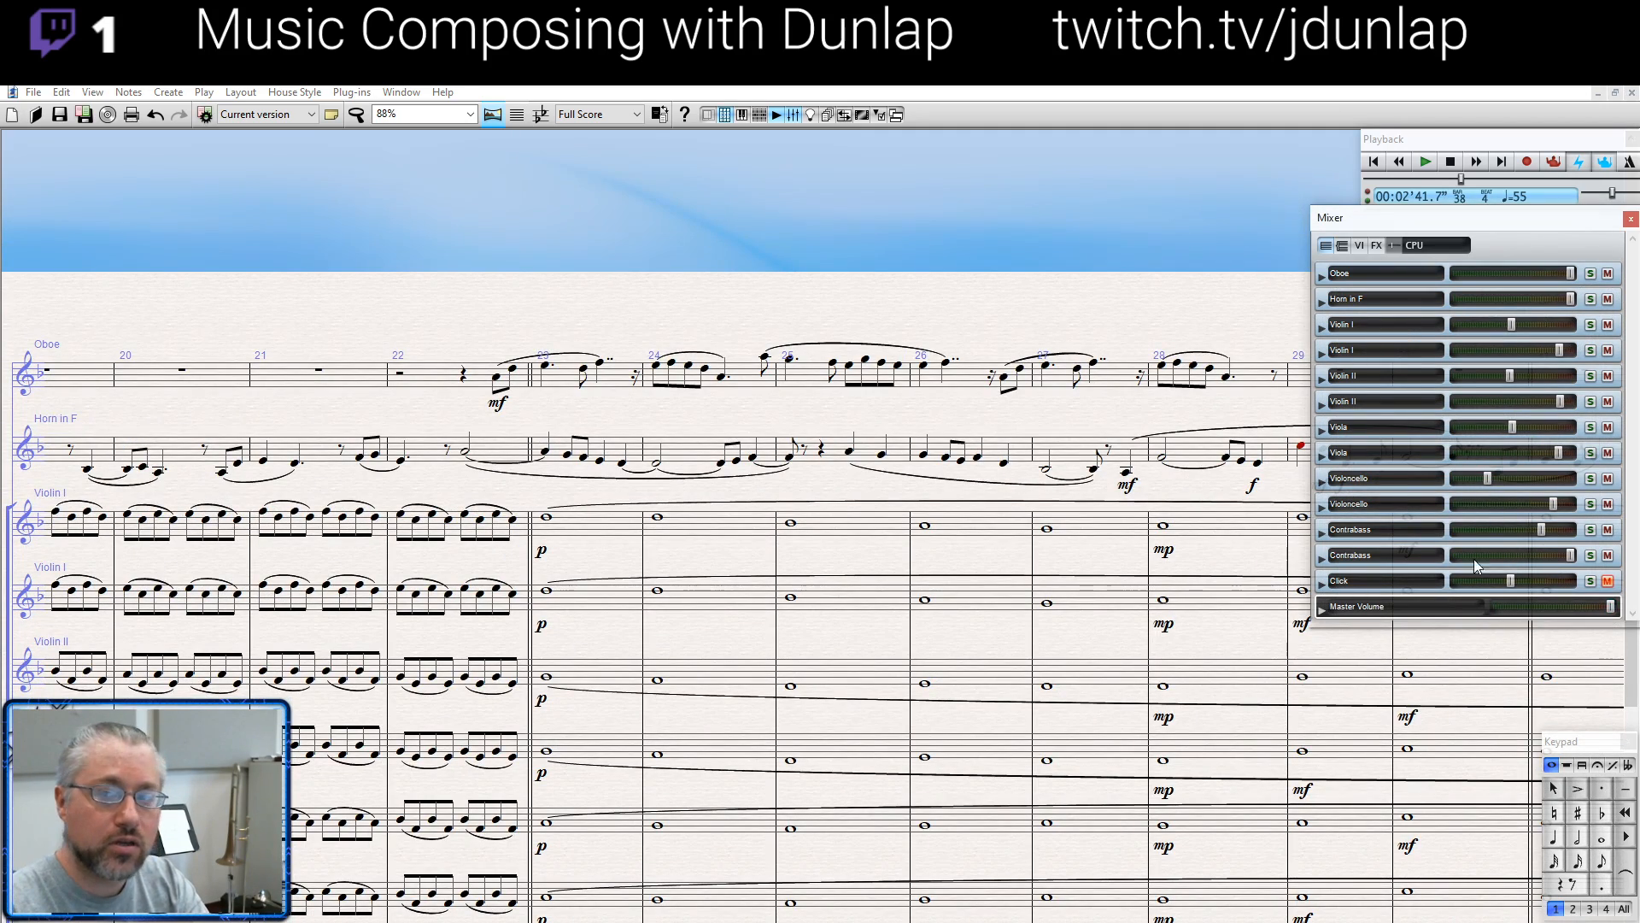
# Play back the score from the horn's half note in bar 22 to check the new countermelody
pyautogui.moveTo(551, 251); pyautogui.dragTo(398, 177)
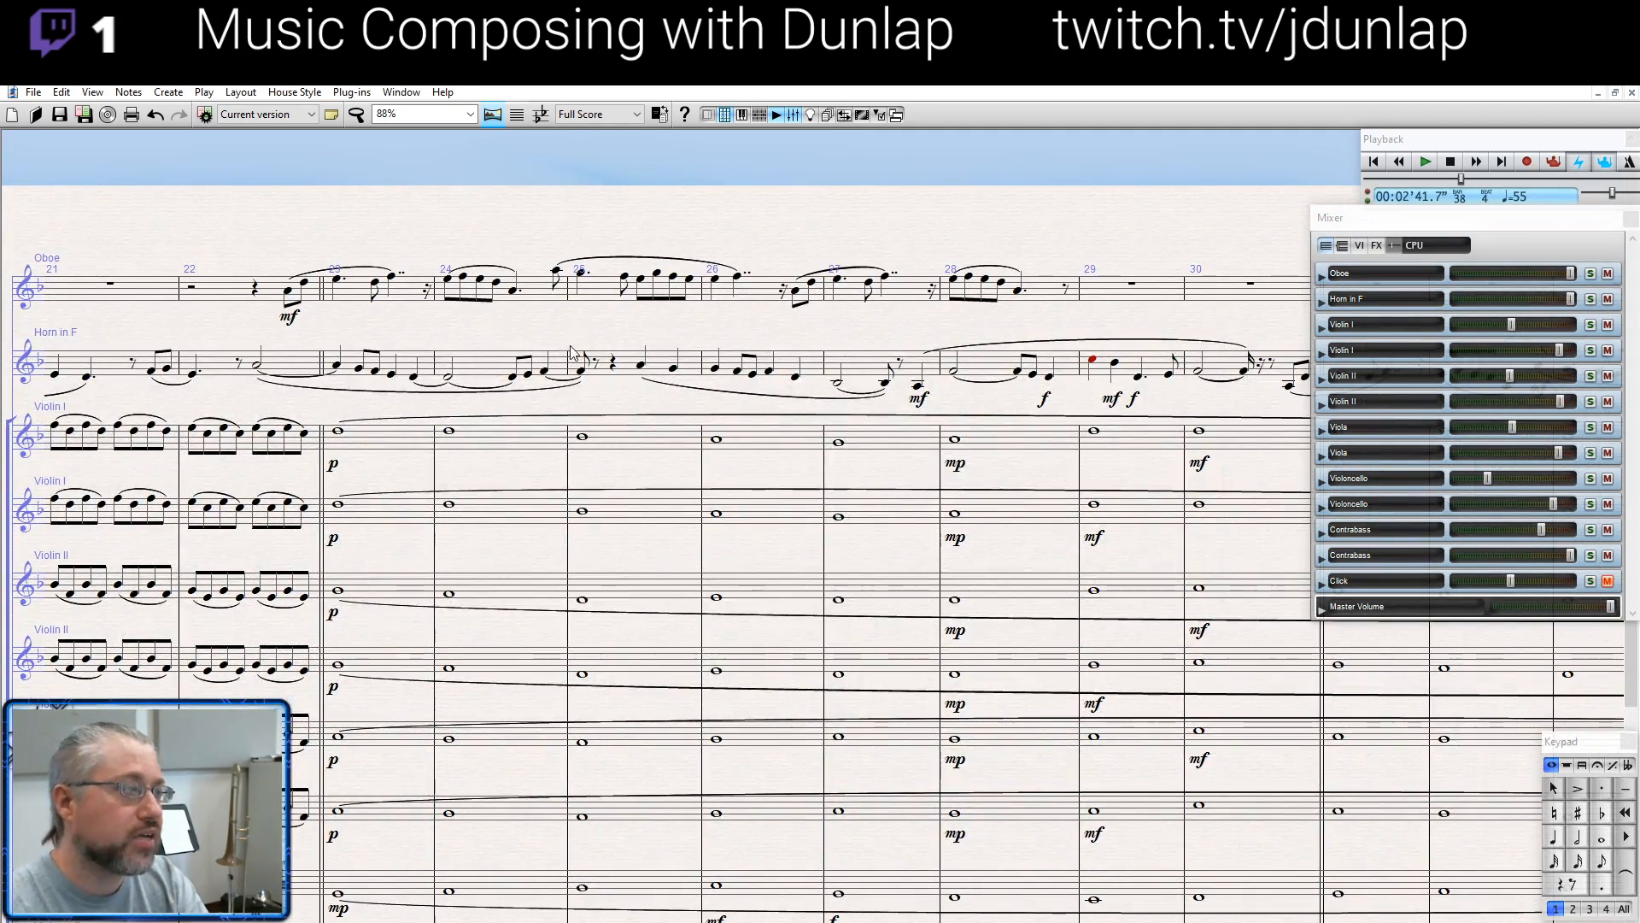
pyautogui.click(257, 365)
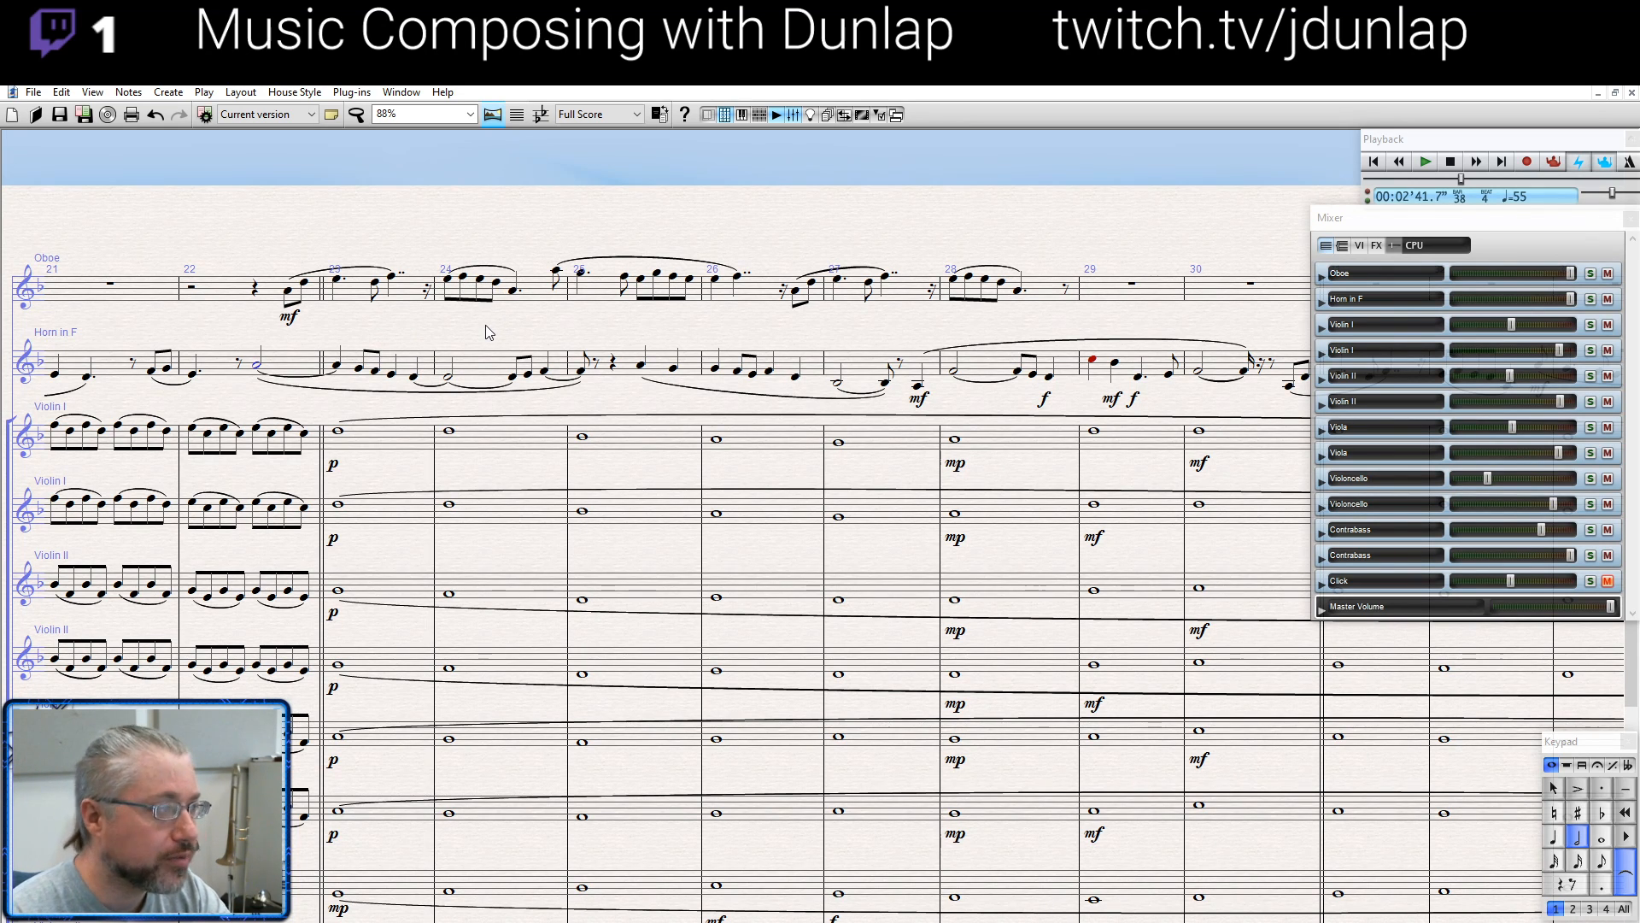
pyautogui.press('p')
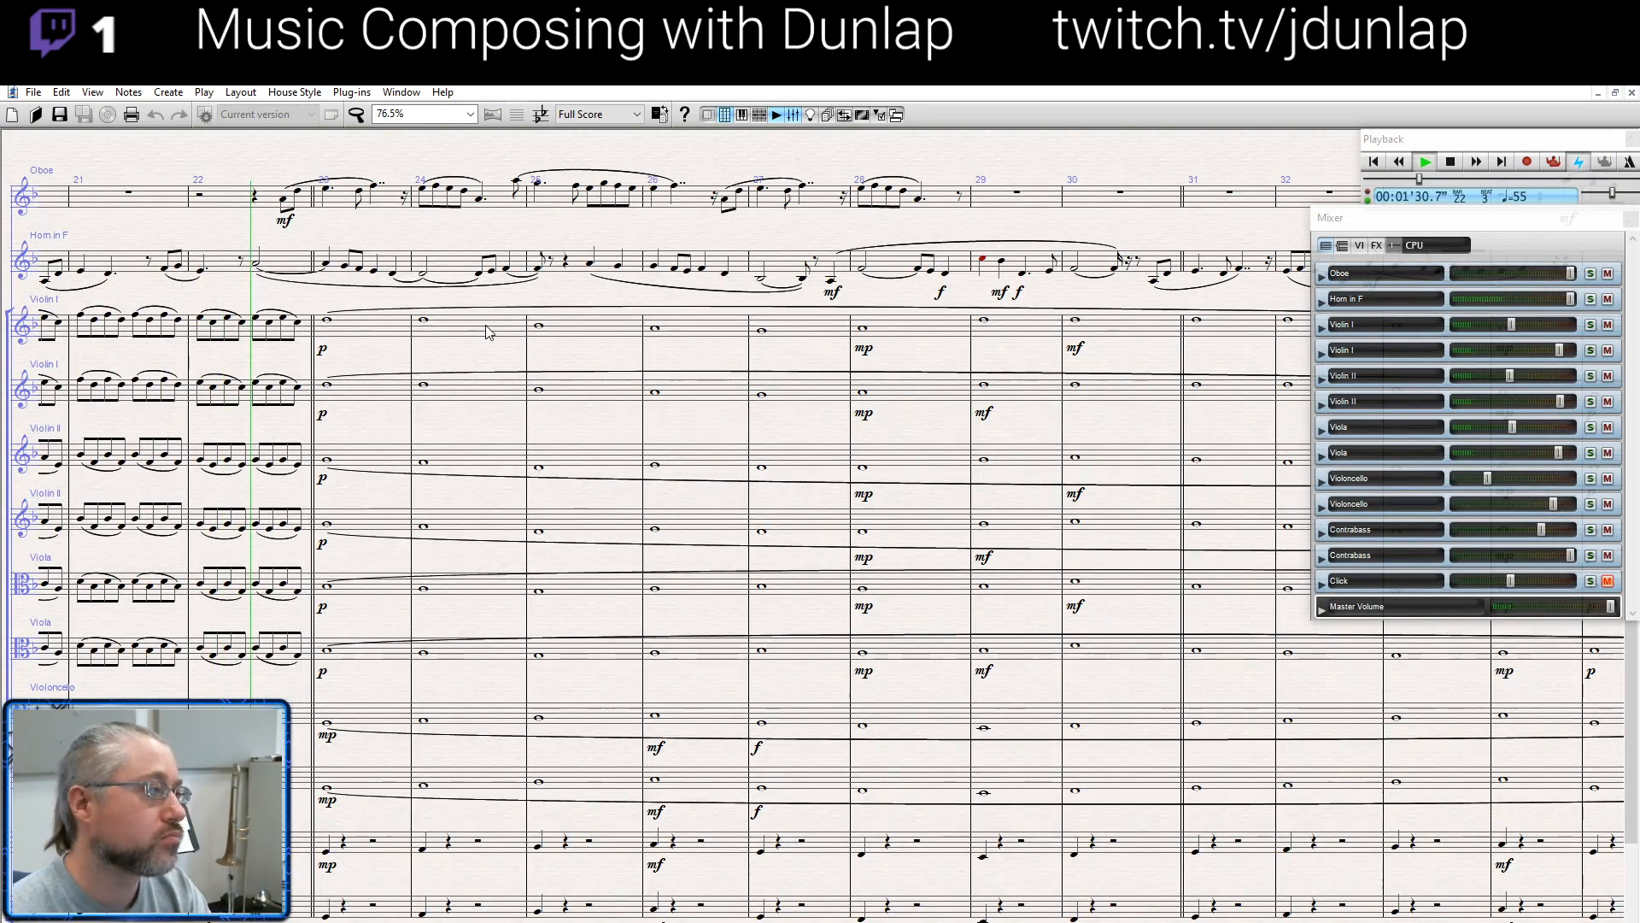
pyautogui.scroll(5, 428, 271)
pyautogui.moveTo(424, 219); pyautogui.dragTo(633, 557)
pyautogui.scroll(1, 639, 560)
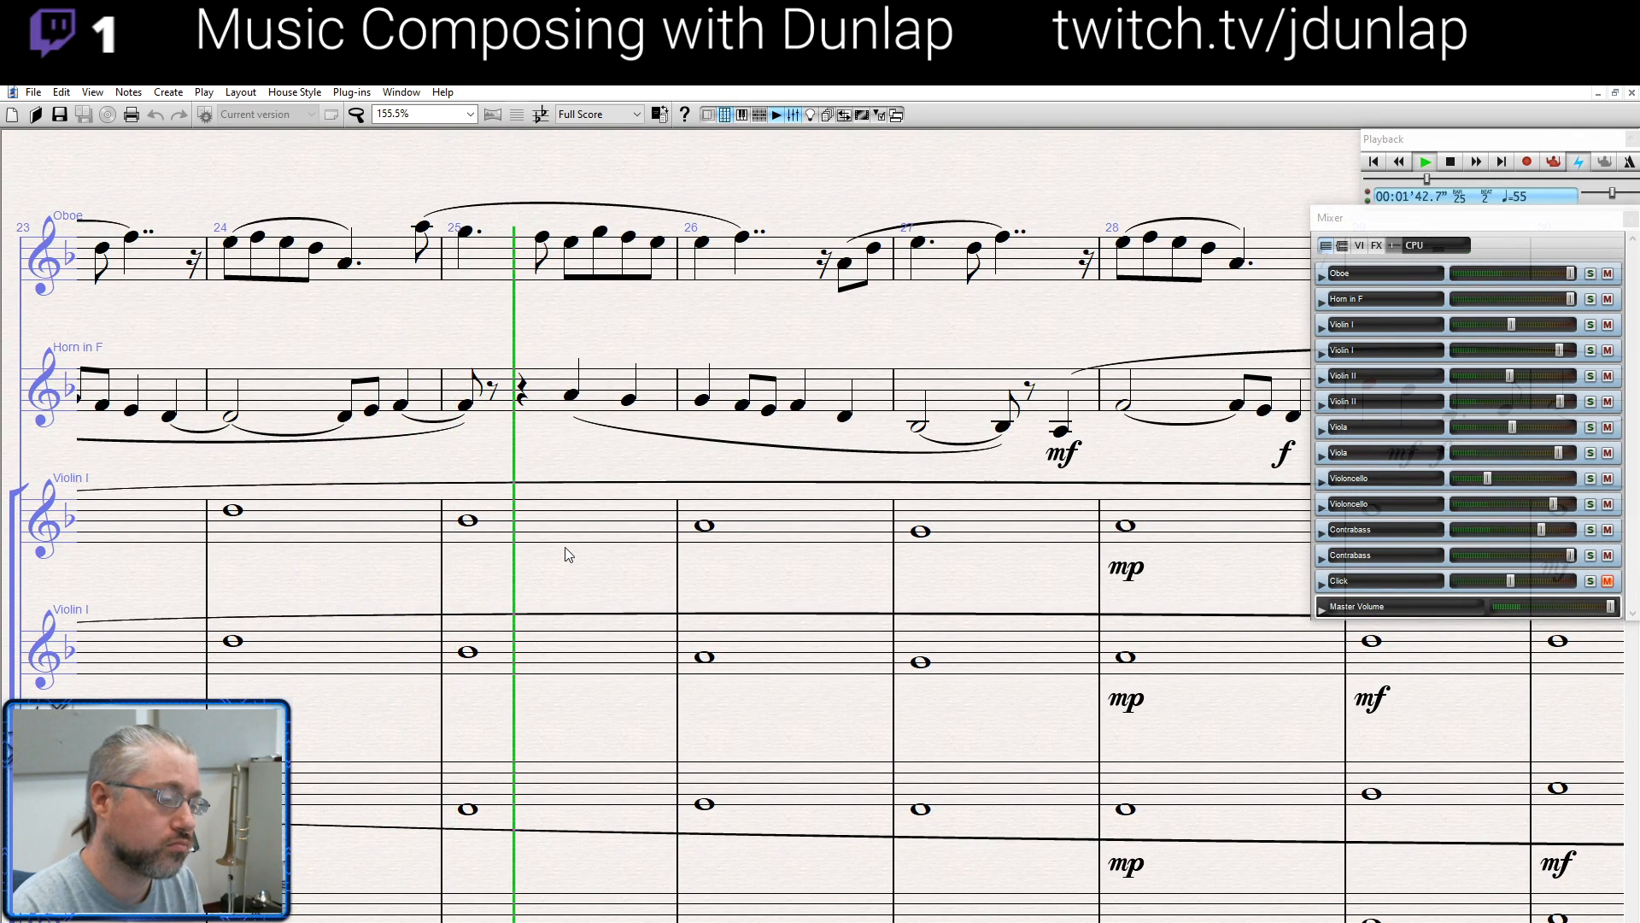
pyautogui.press('space')
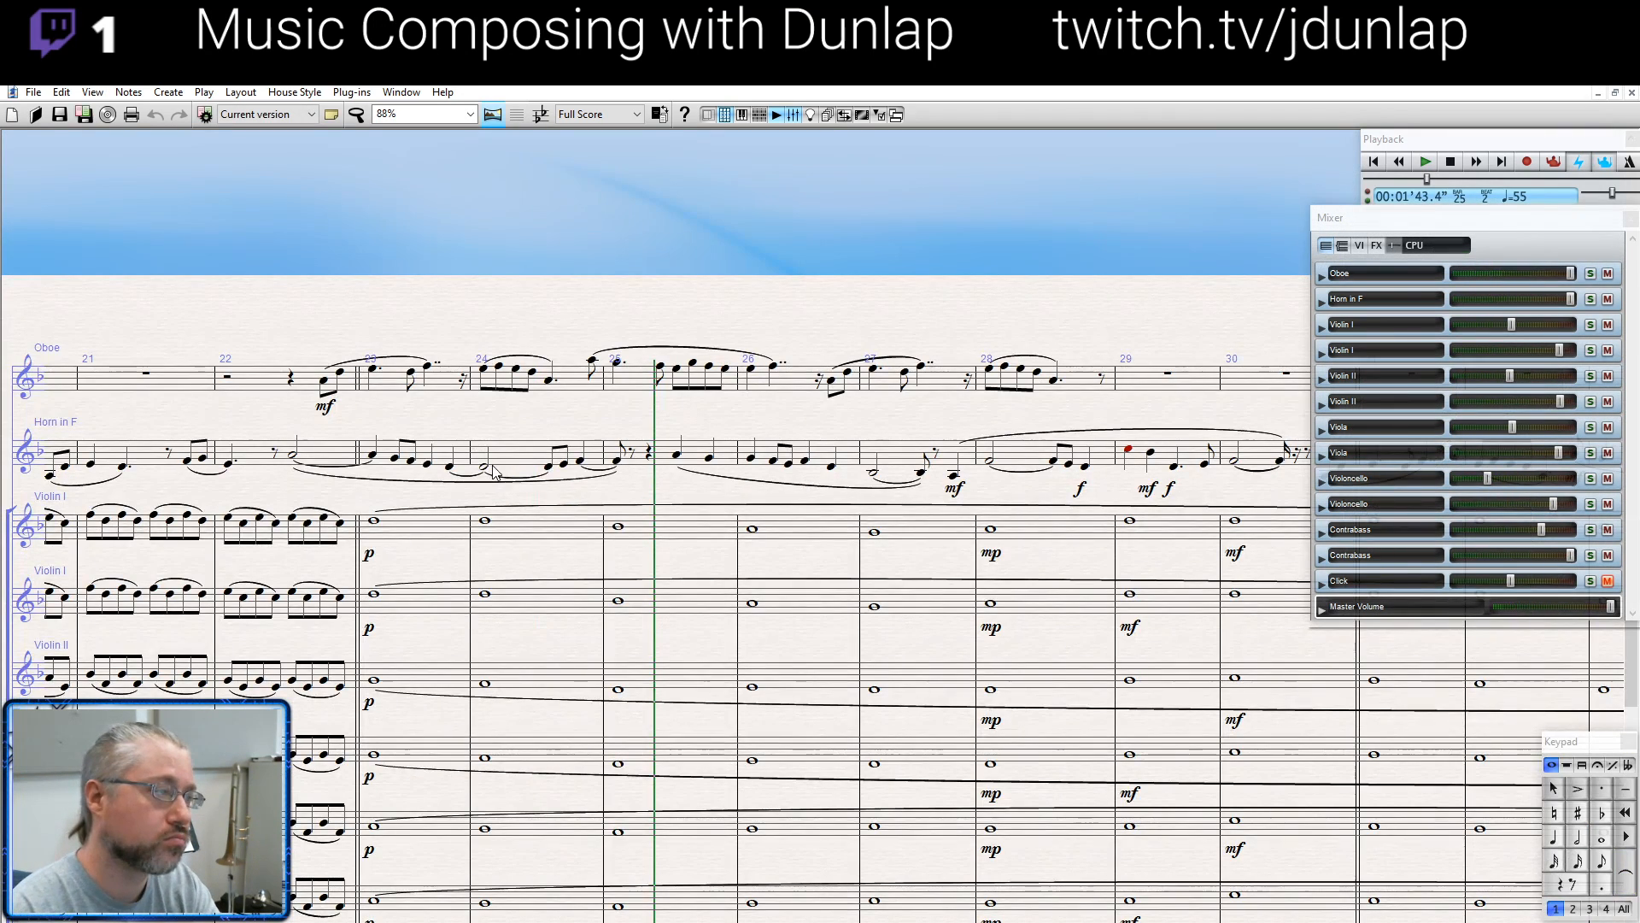
# Change the horn's first note in bar 25 to a quarter note and play back from the end of bar 24
pyautogui.click(617, 462)
pyautogui.press('4')
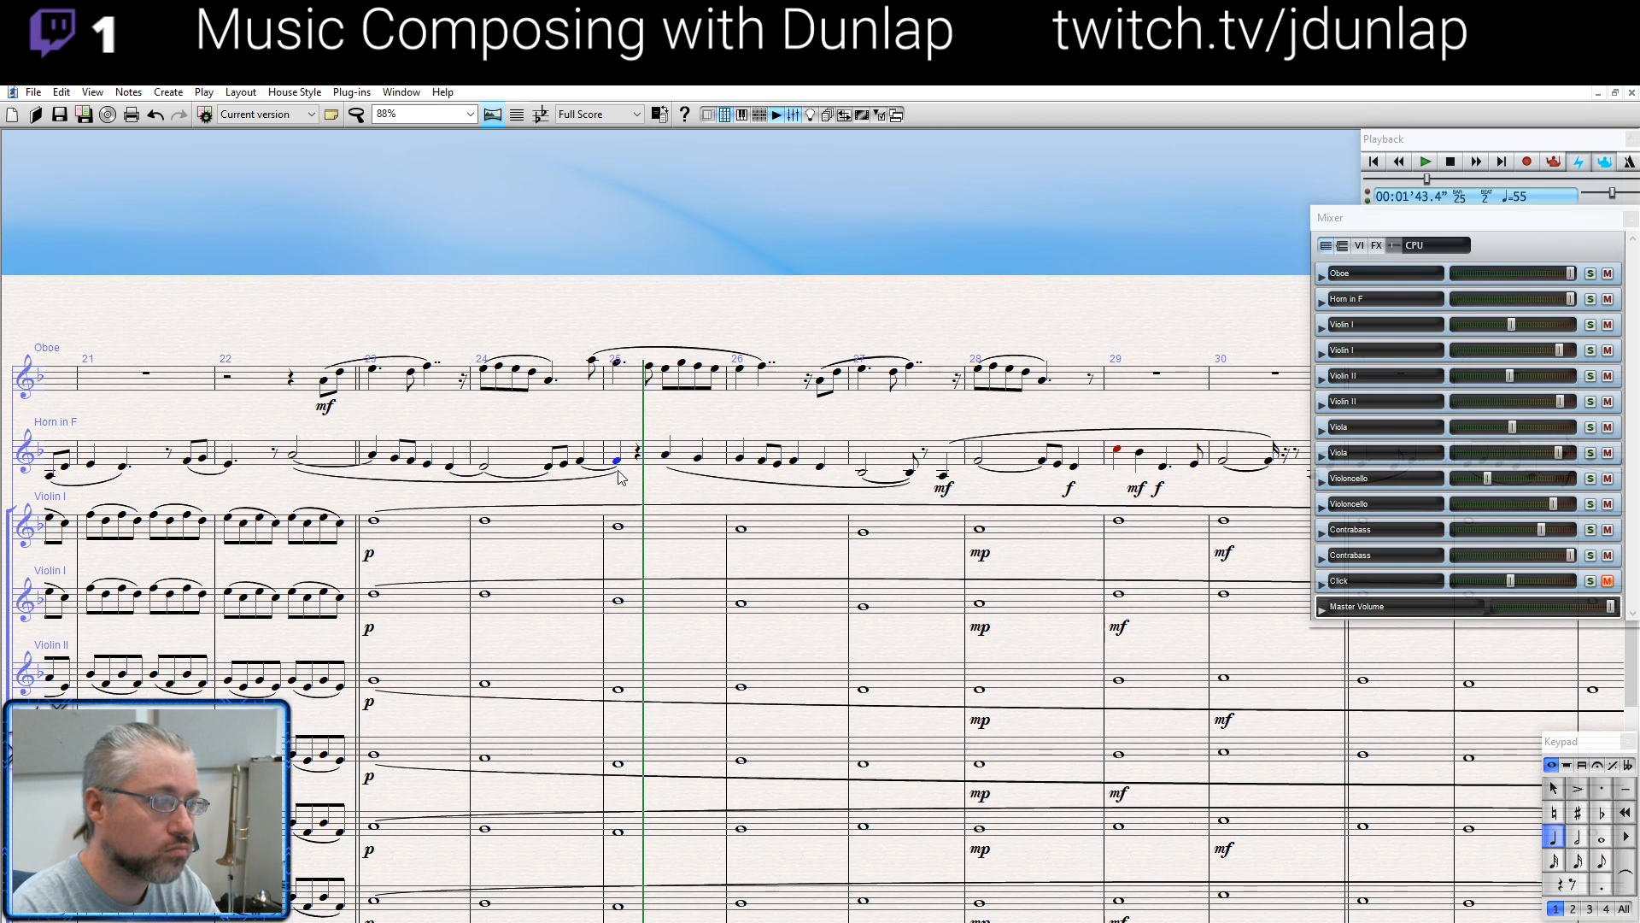
pyautogui.click(619, 477)
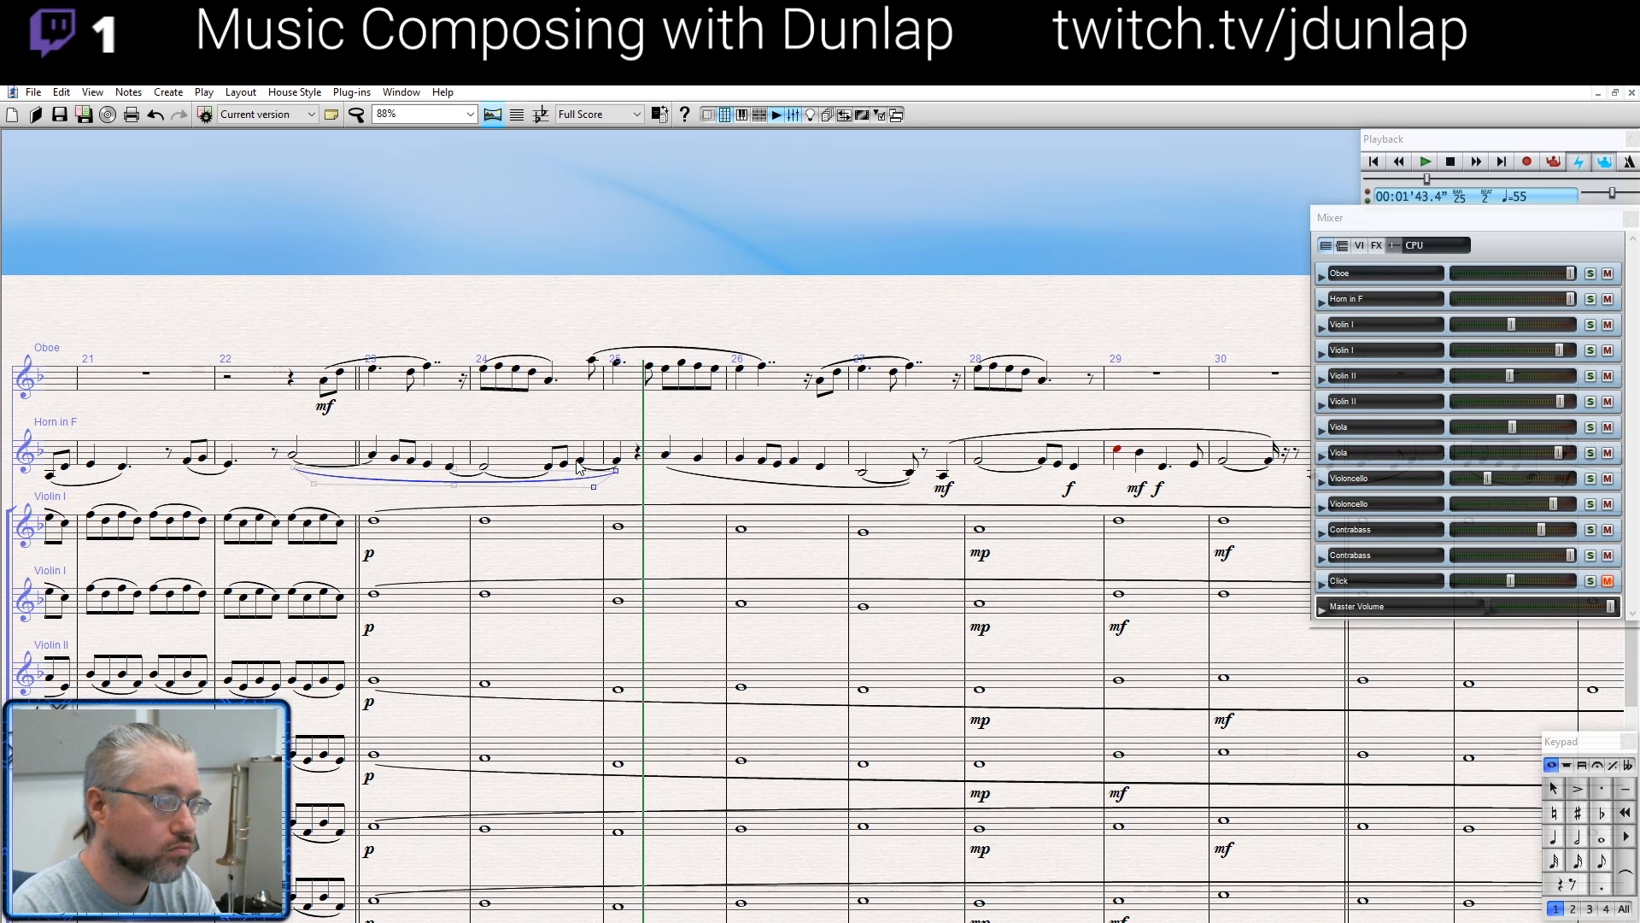
pyautogui.click(580, 462)
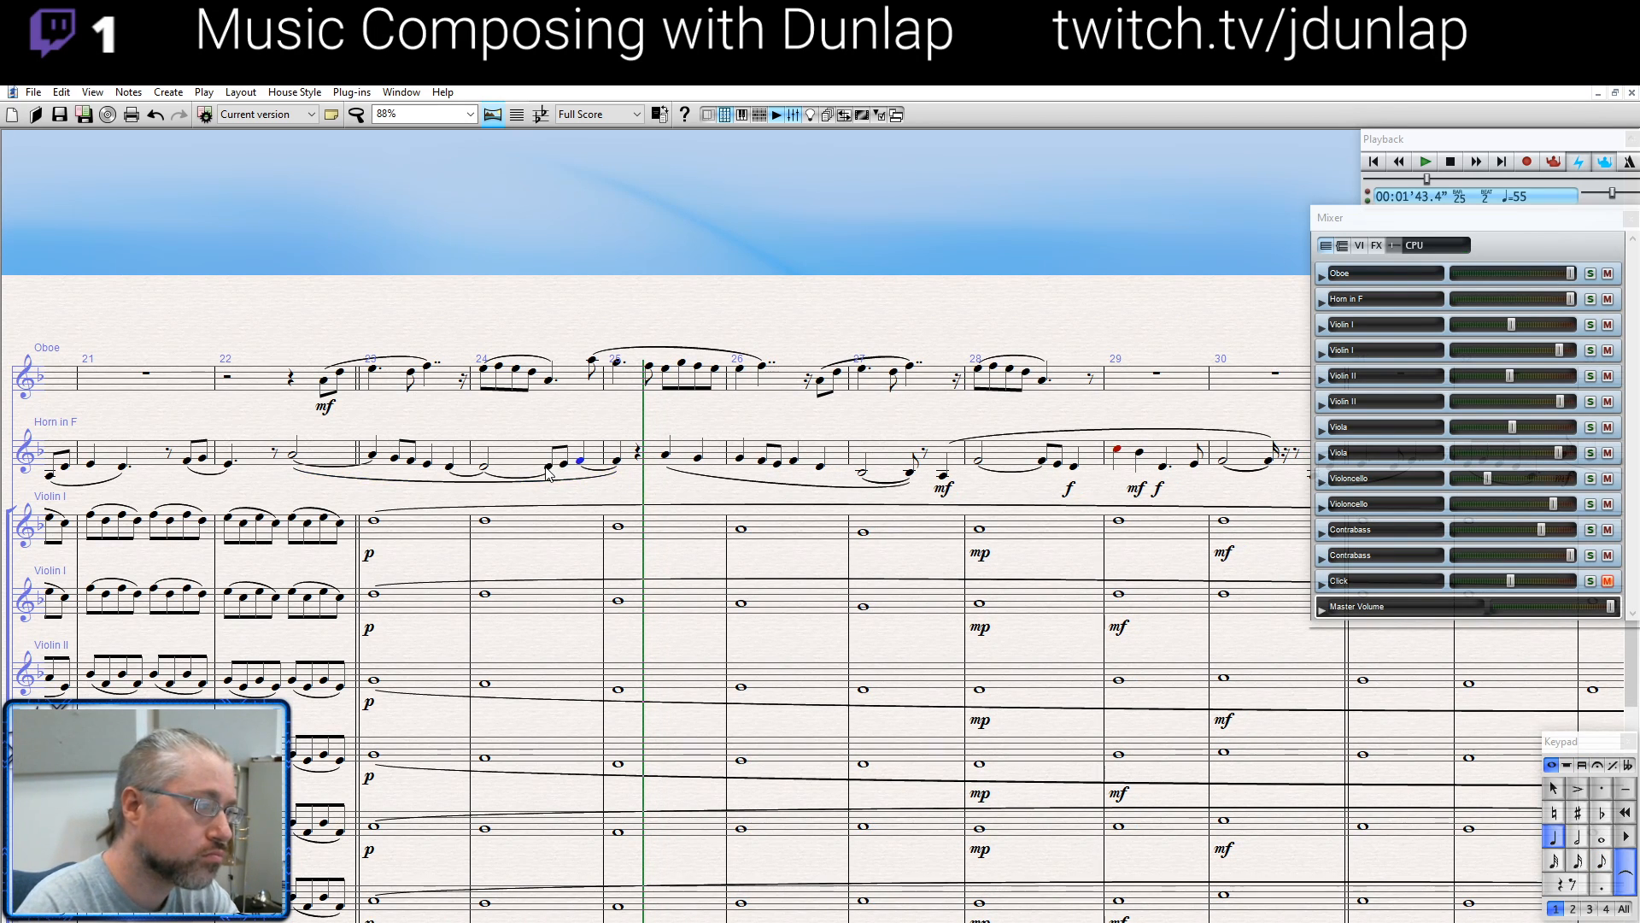
pyautogui.press('p')
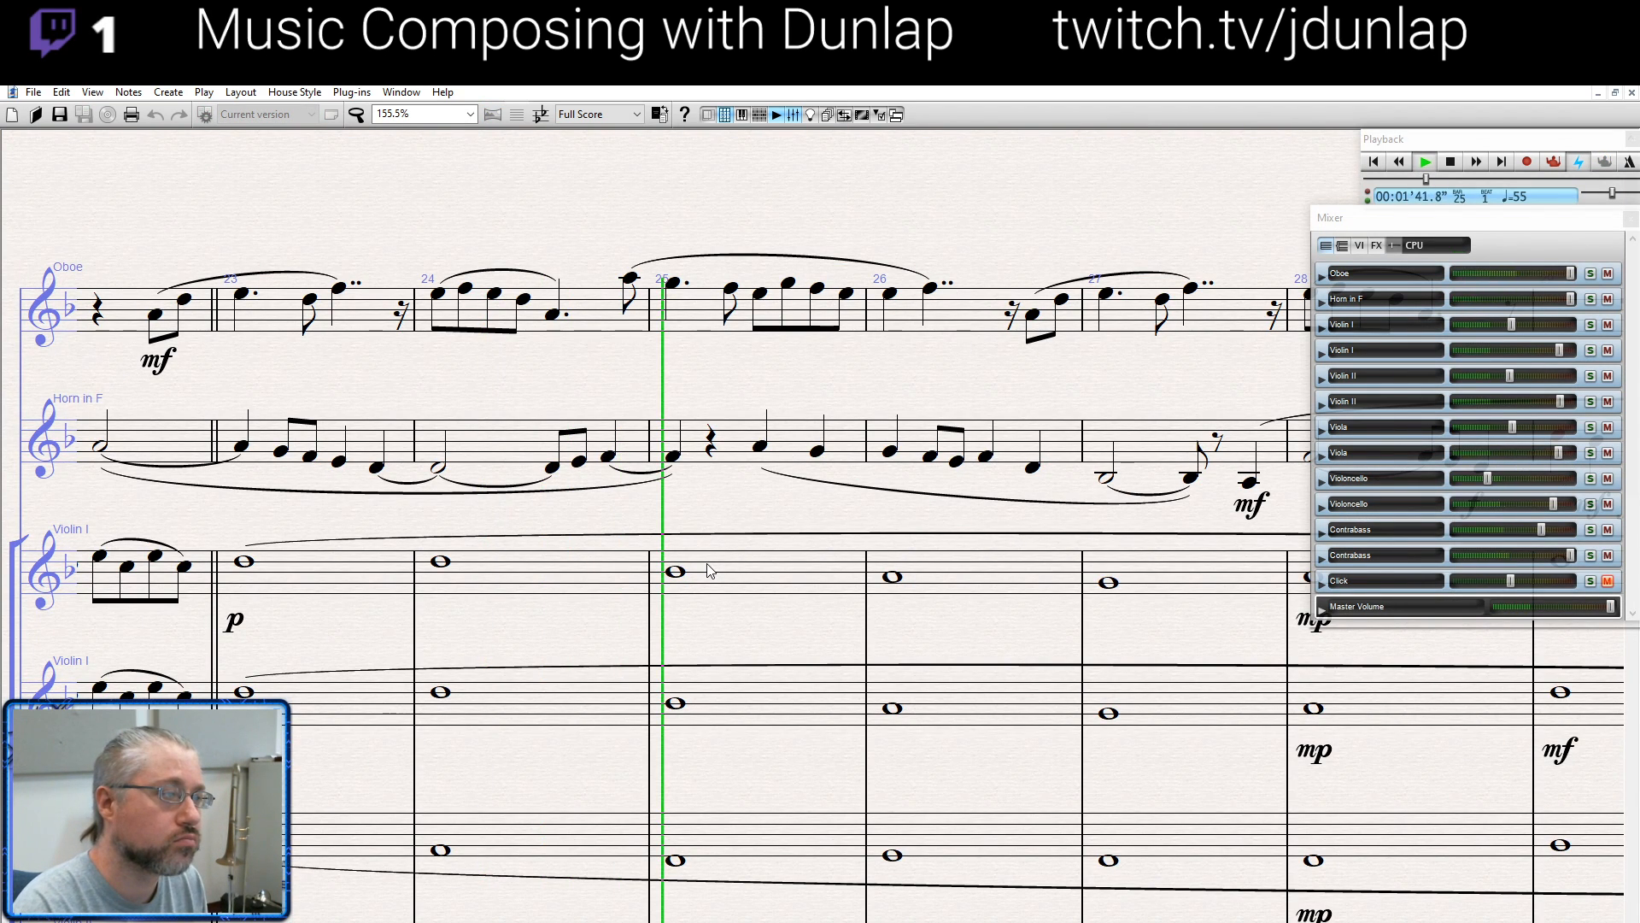
pyautogui.press('space')
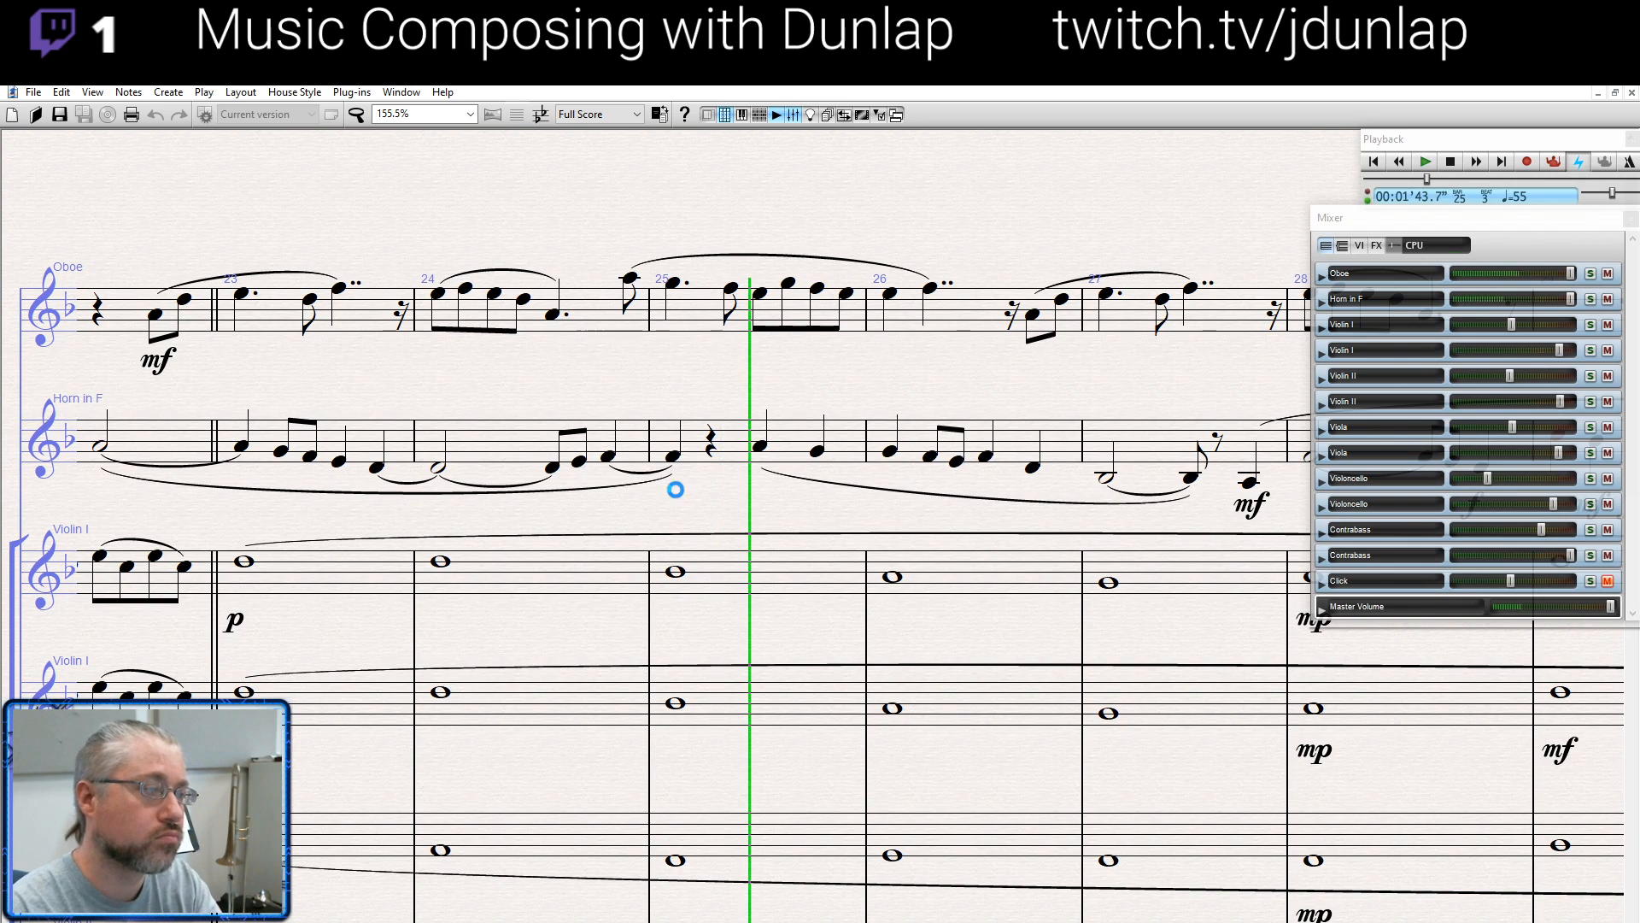
# Change the horn's first note in bar 25 to a dotted eighth note and play back from bar 24
pyautogui.click(733, 492)
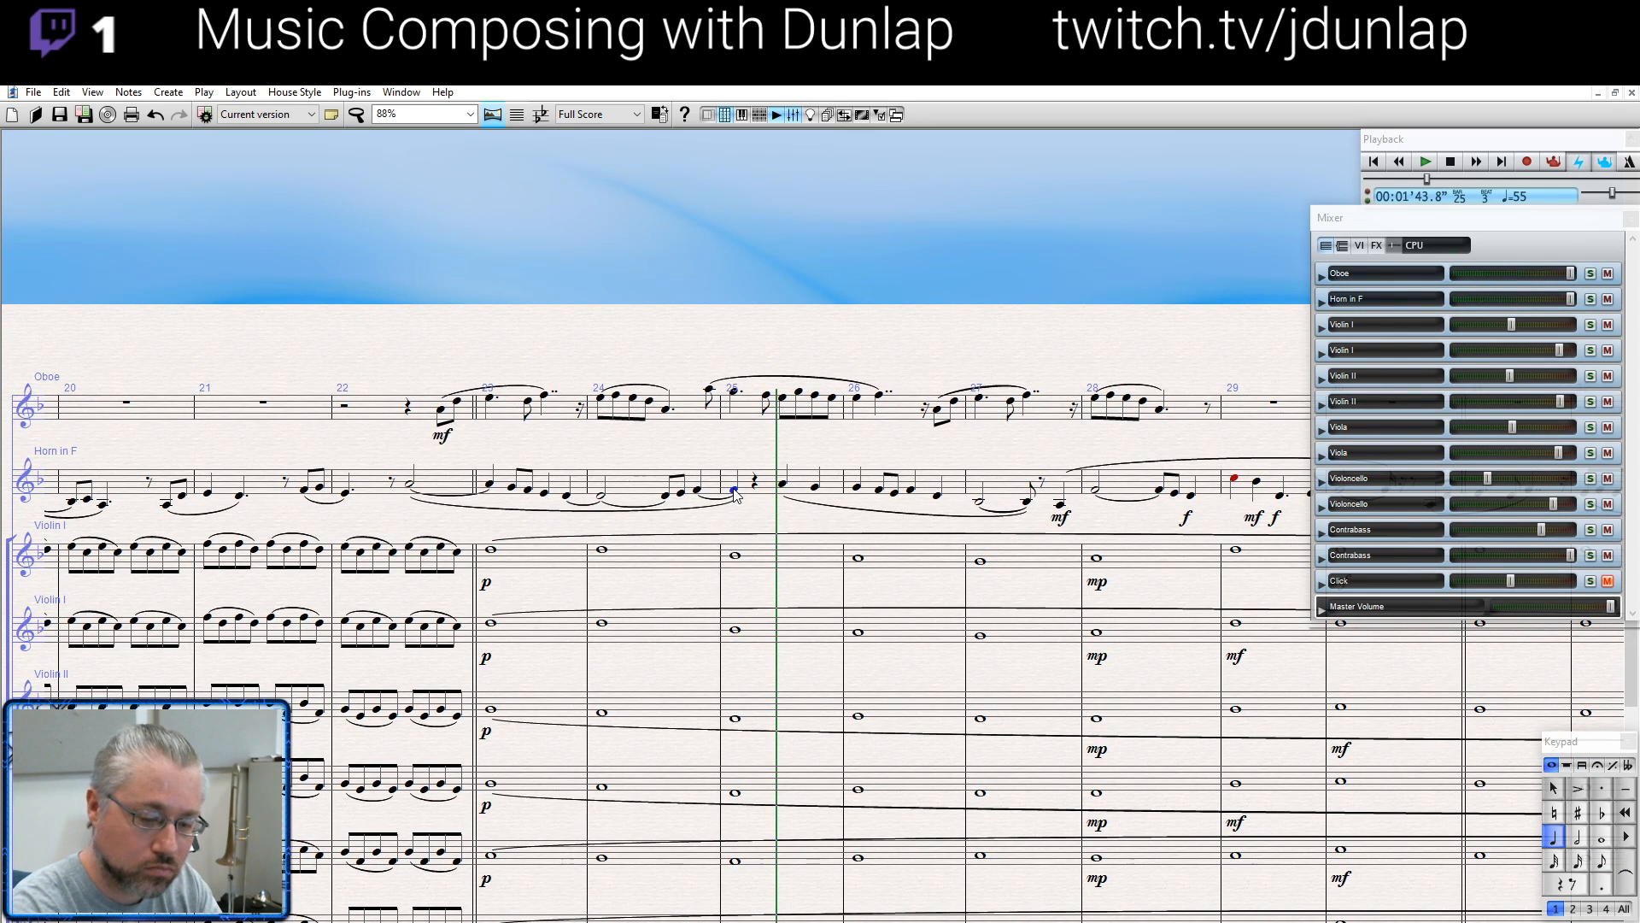
pyautogui.press('3')
pyautogui.press('.')
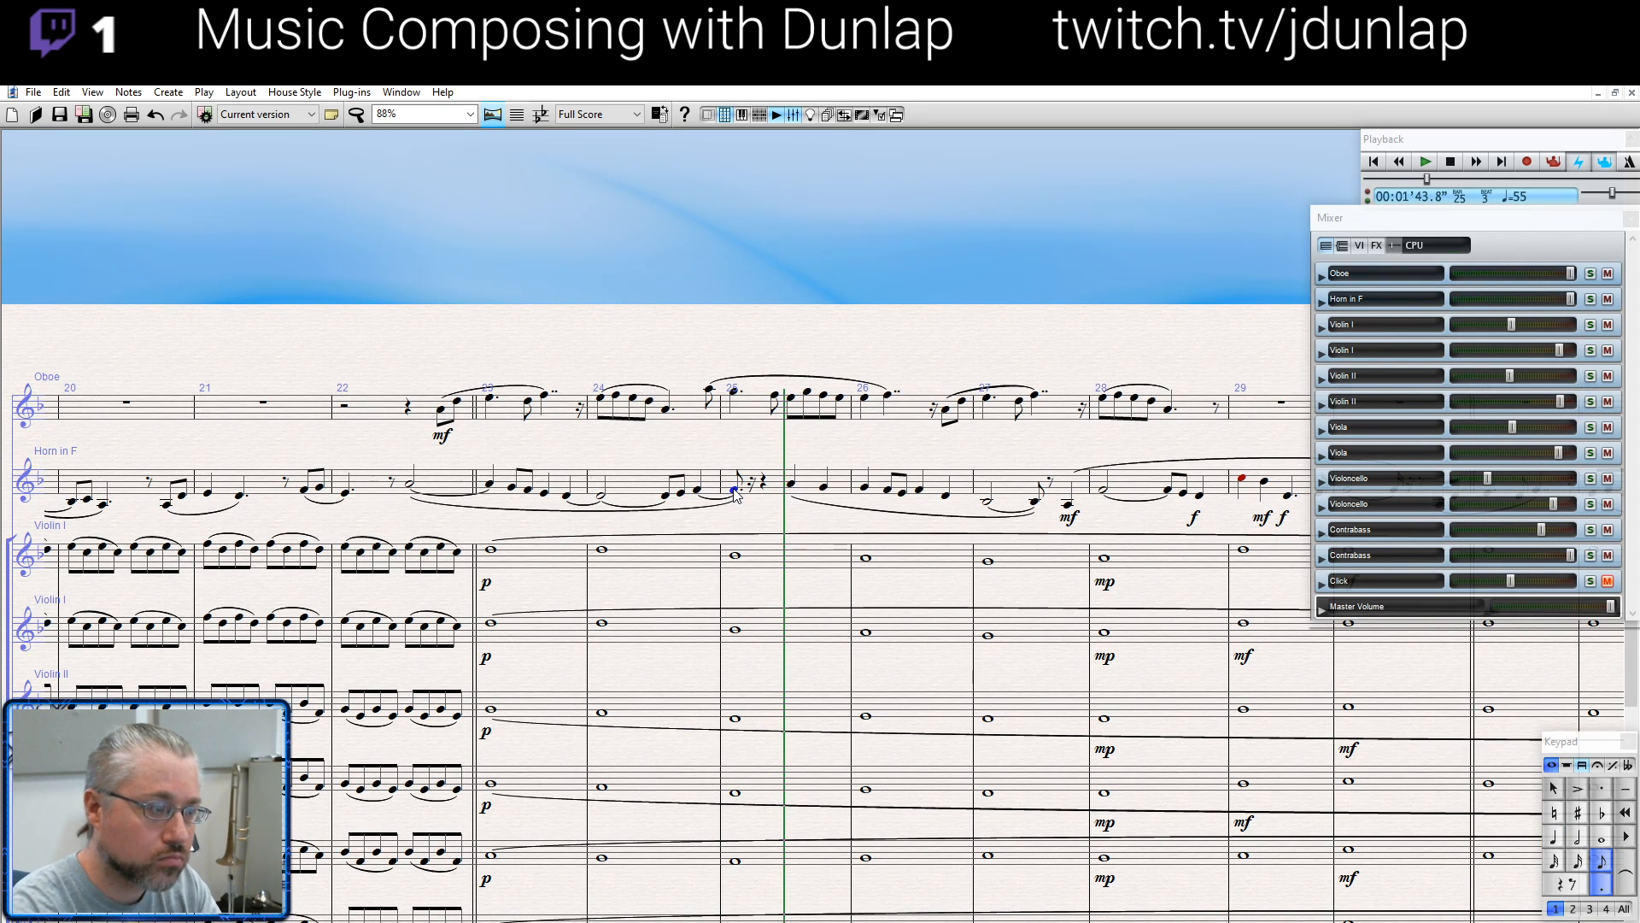
pyautogui.click(601, 496)
pyautogui.press('p')
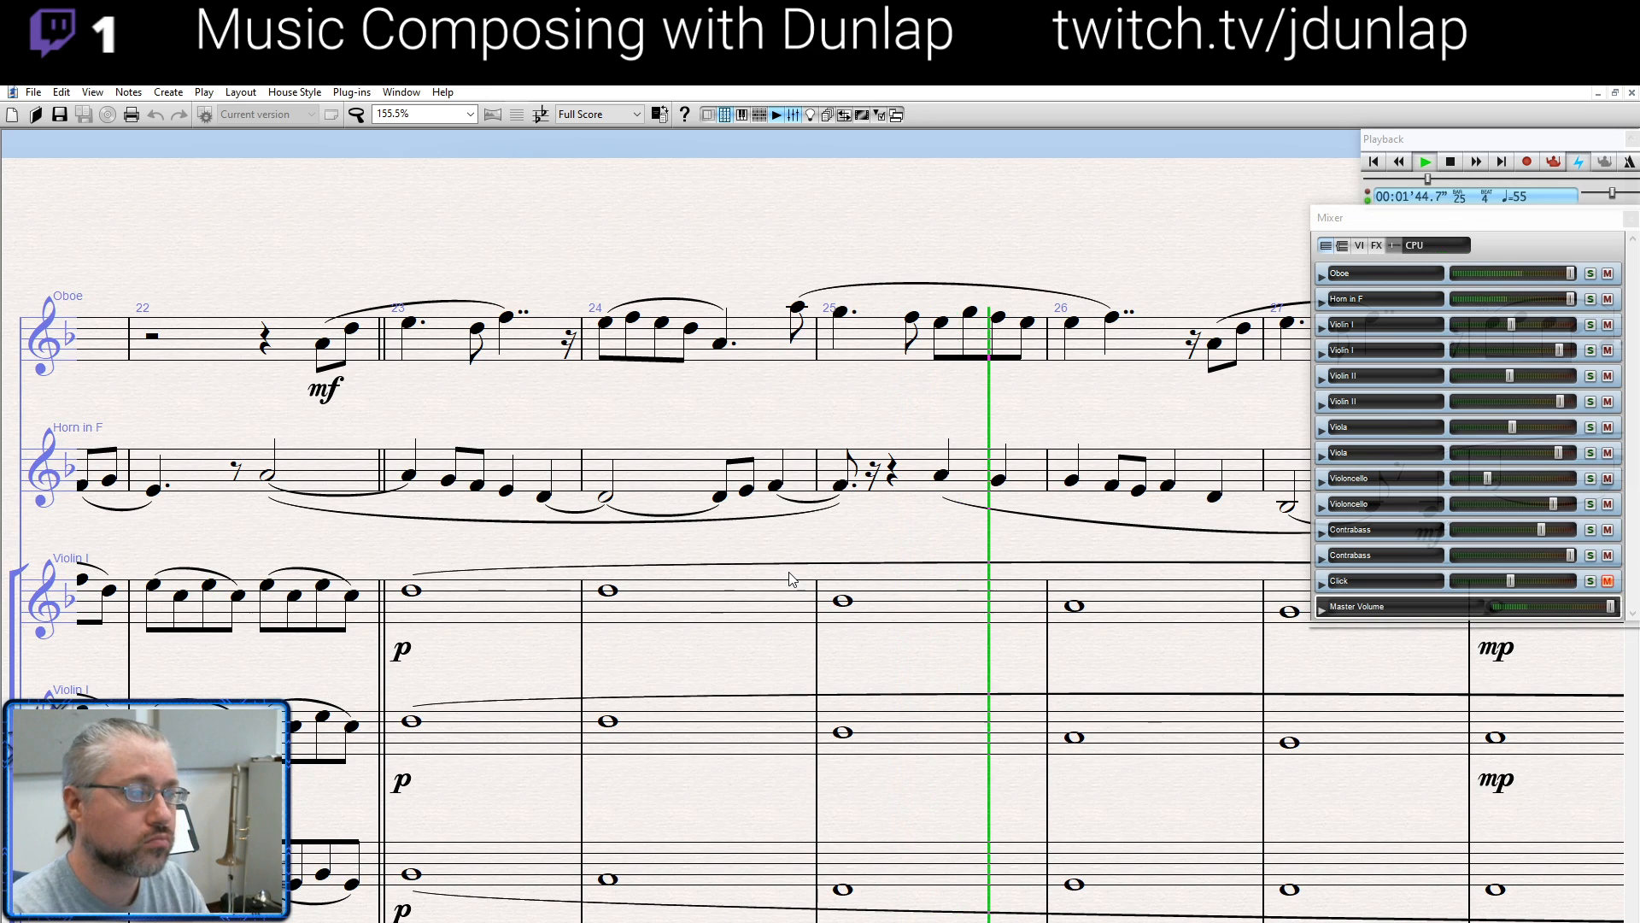
# Undo the horn's last change in bar 25, add a dotted eighth note after its opening quarter note and extend the slur to it
pyautogui.press('space')
pyautogui.hotkey('ctrl', 'z')
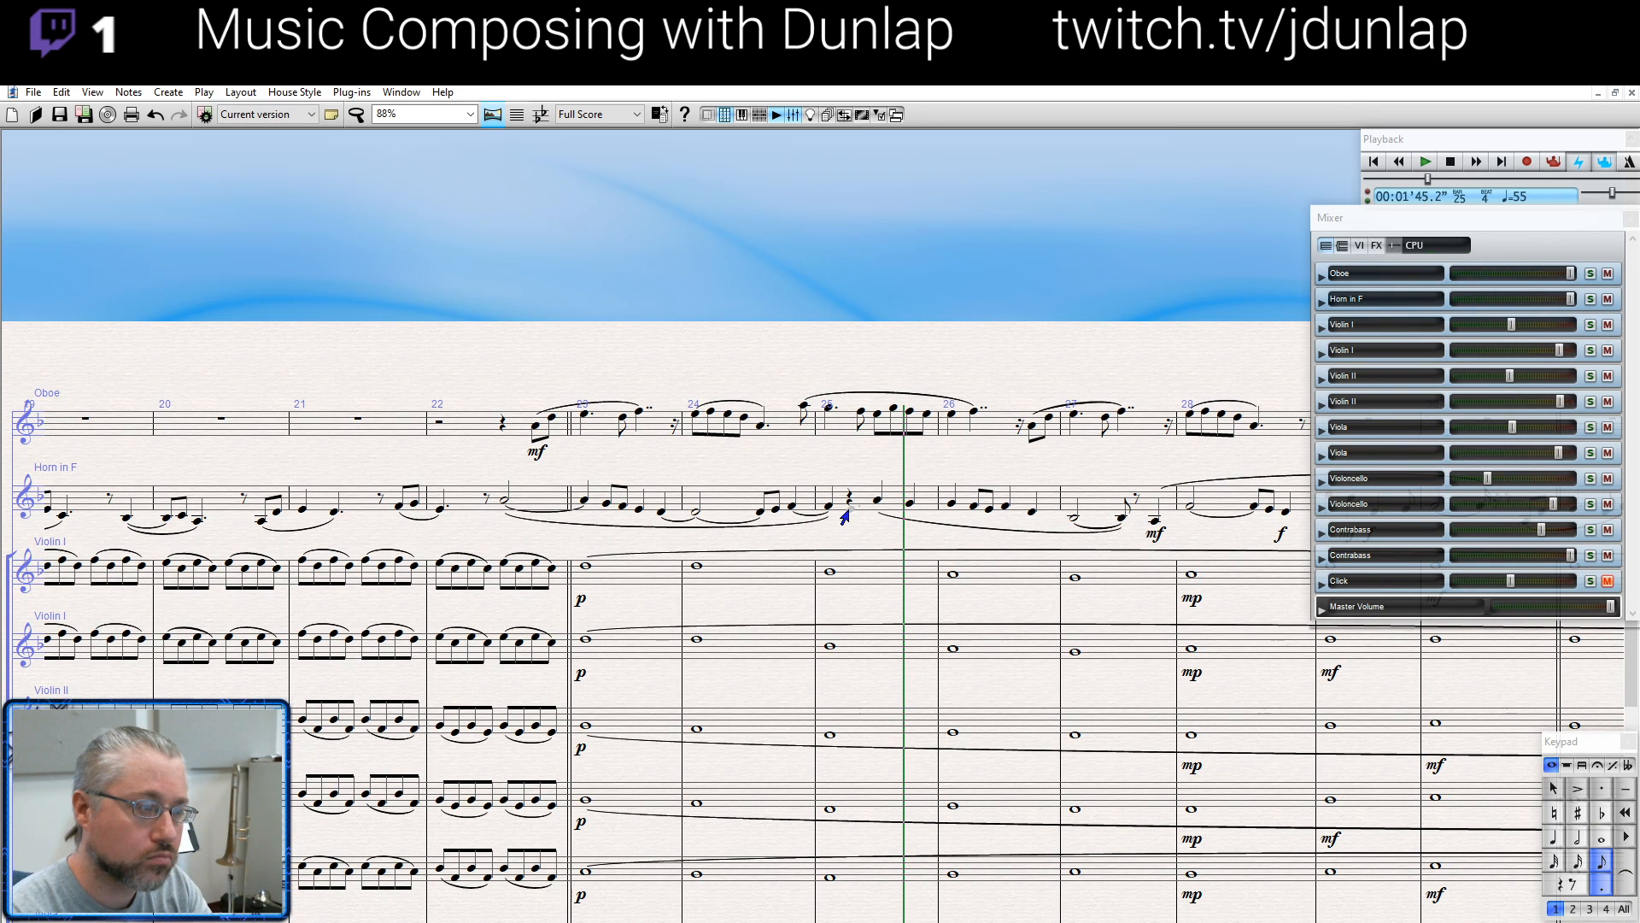
pyautogui.click(851, 511)
pyautogui.click(828, 516)
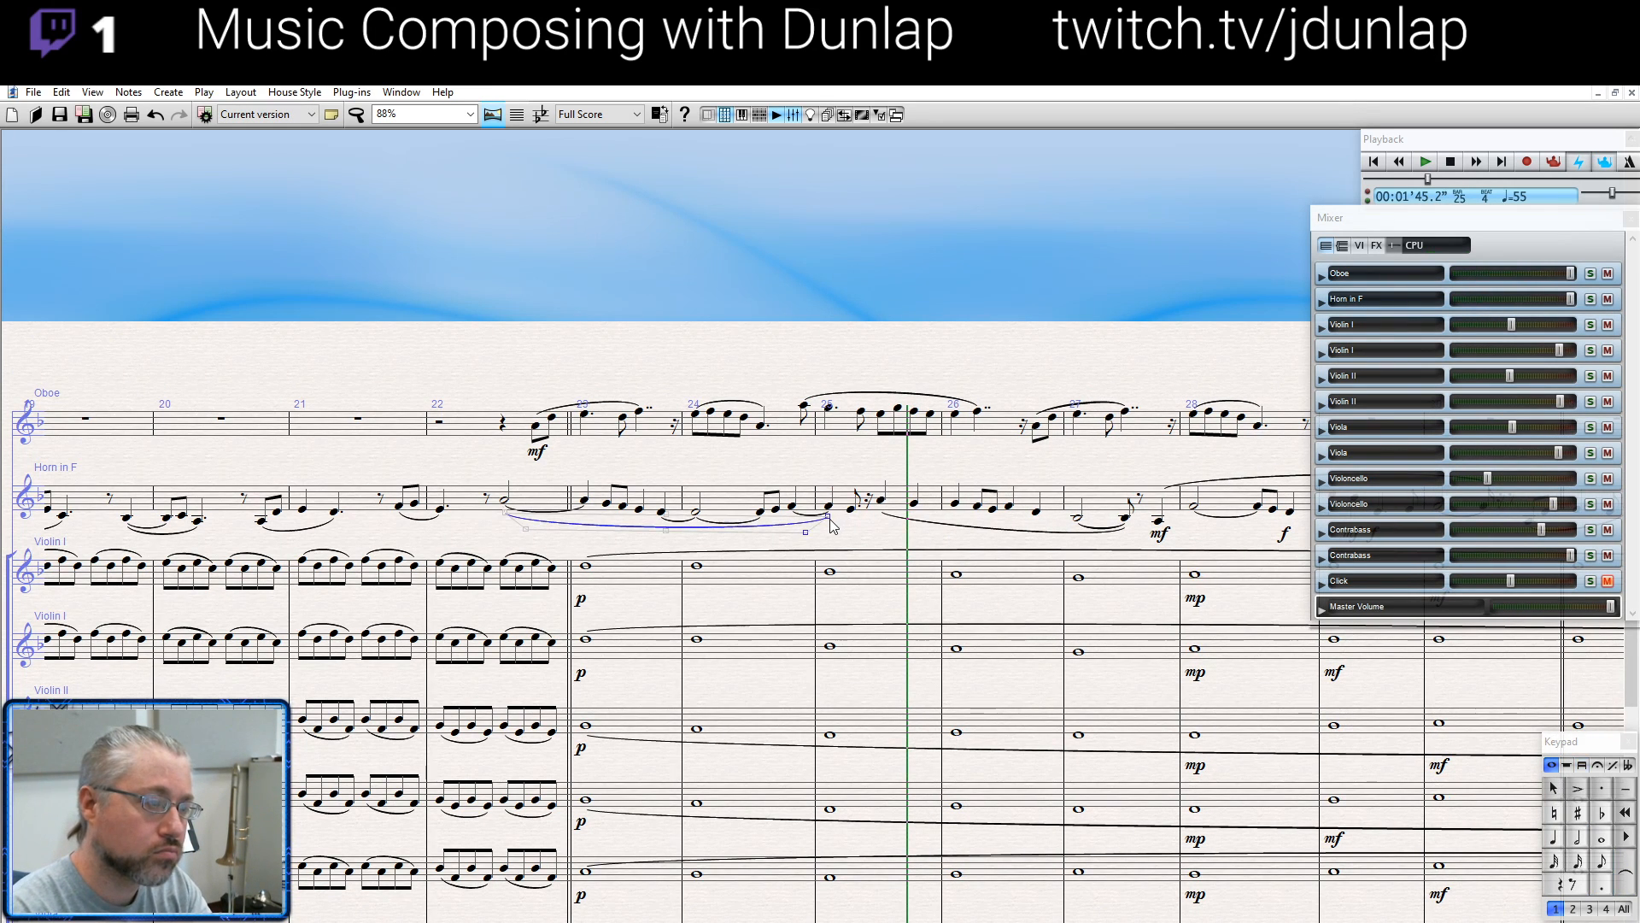
pyautogui.press('space')
# Play back the score from the horn's half note in bar 24 into bar 29
pyautogui.click(697, 513)
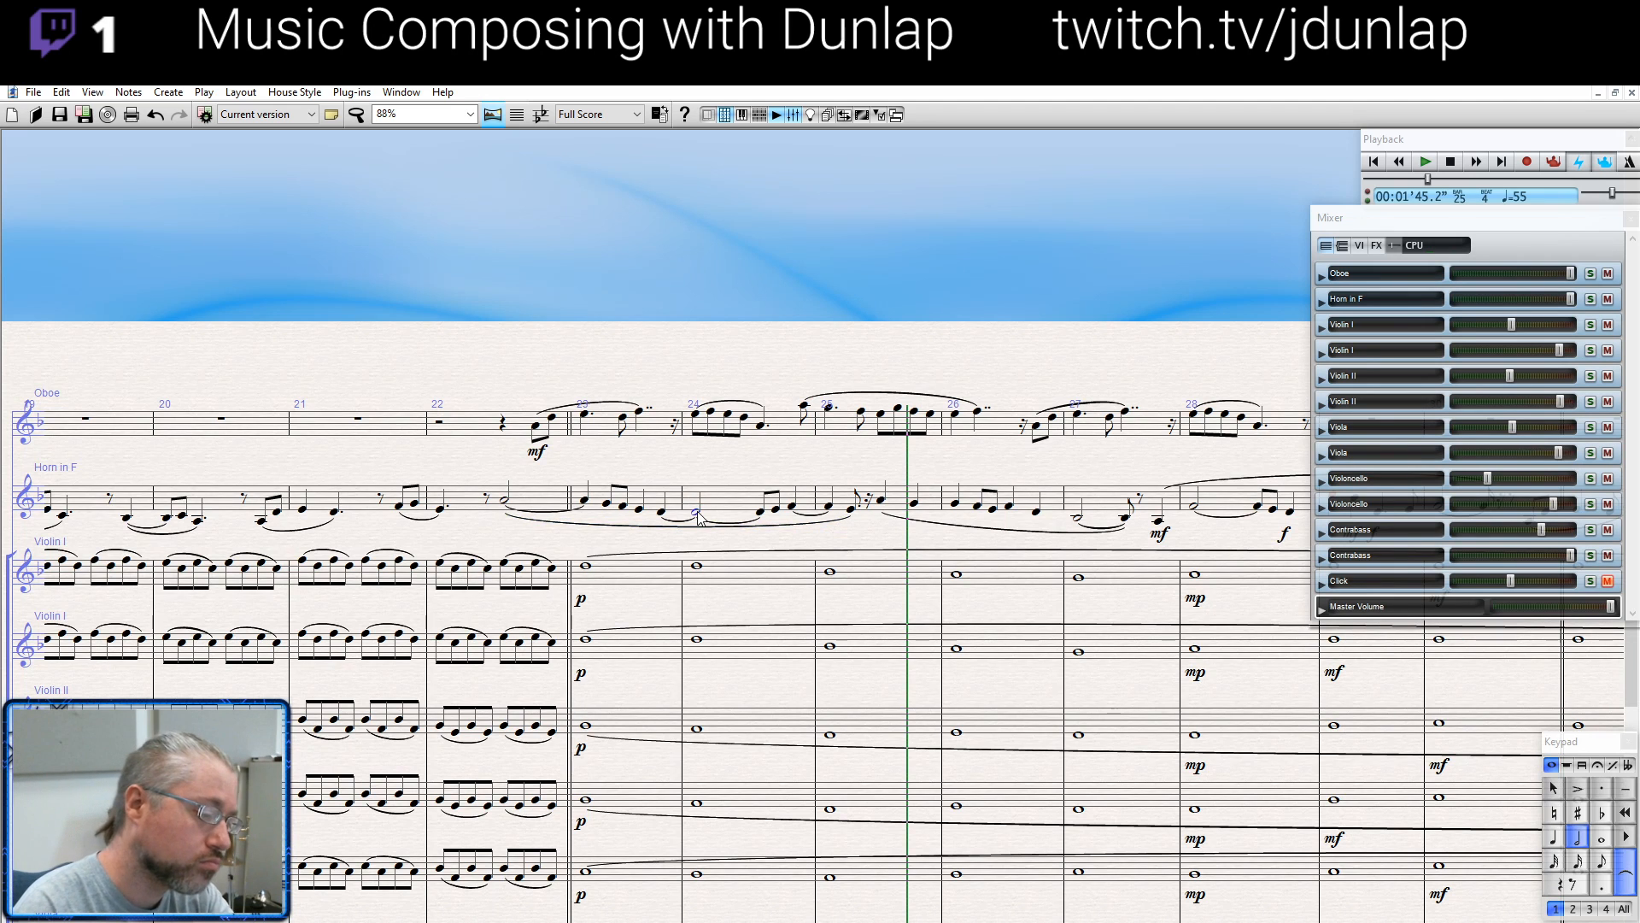
pyautogui.press('space')
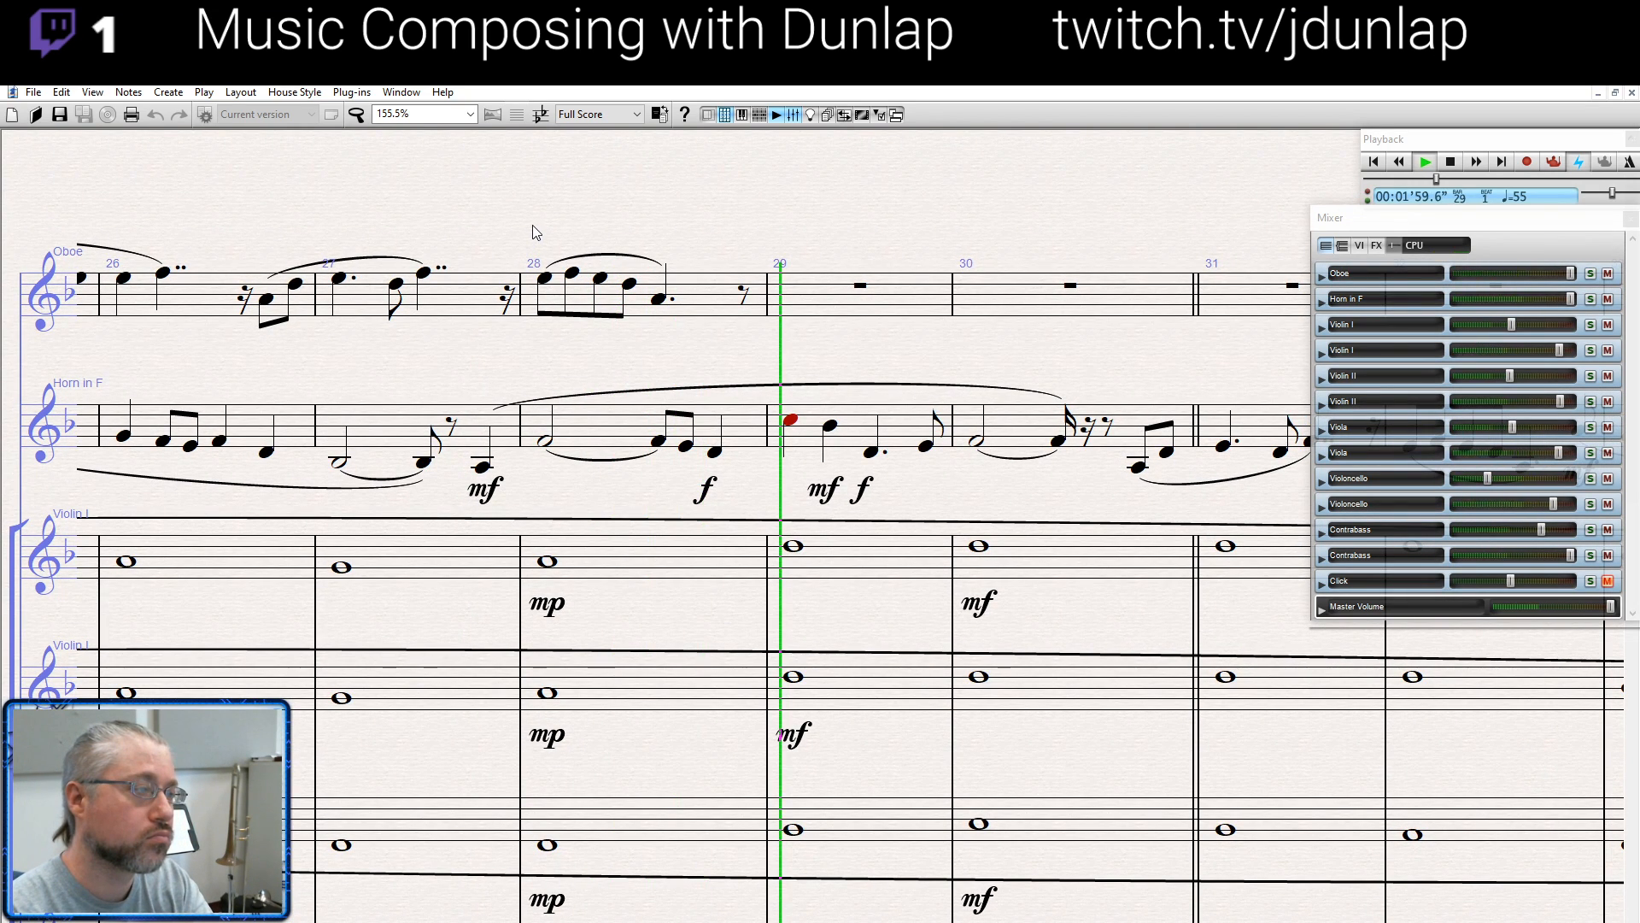
pyautogui.press('Escape')
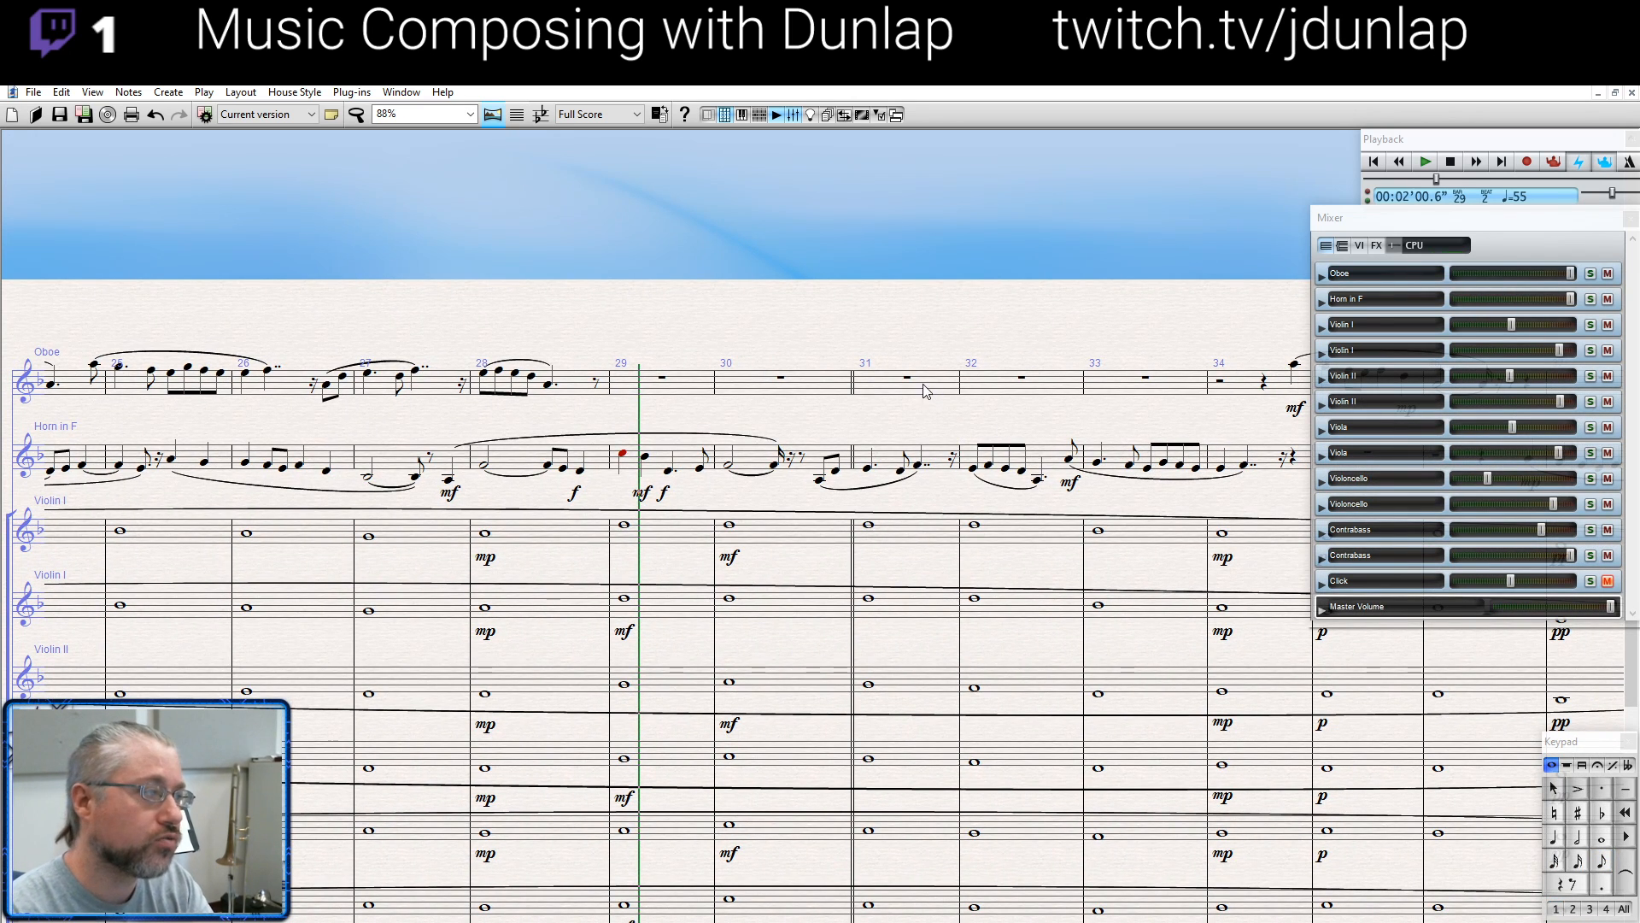
# Add a forte (f) dynamic under the oboe's first note in bar 28
pyautogui.moveTo(737, 286); pyautogui.dragTo(960, 294)
pyautogui.moveTo(652, 314); pyautogui.dragTo(832, 310)
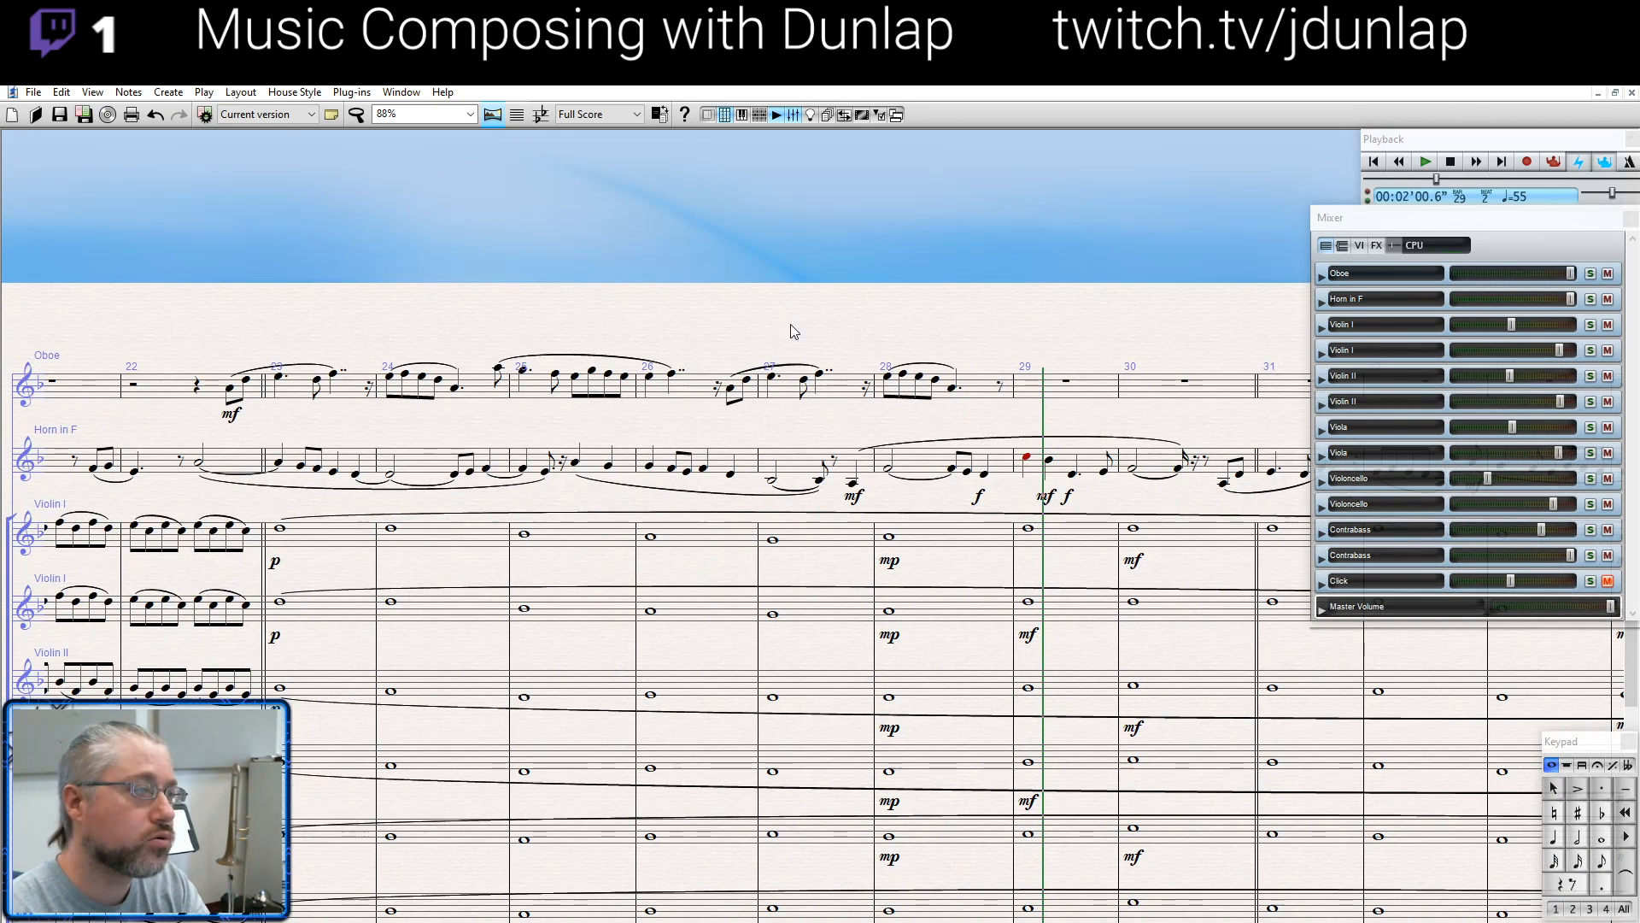
pyautogui.click(888, 377)
pyautogui.hotkey('ctrl', 'e')
pyautogui.hotkey('ctrl', 'f')
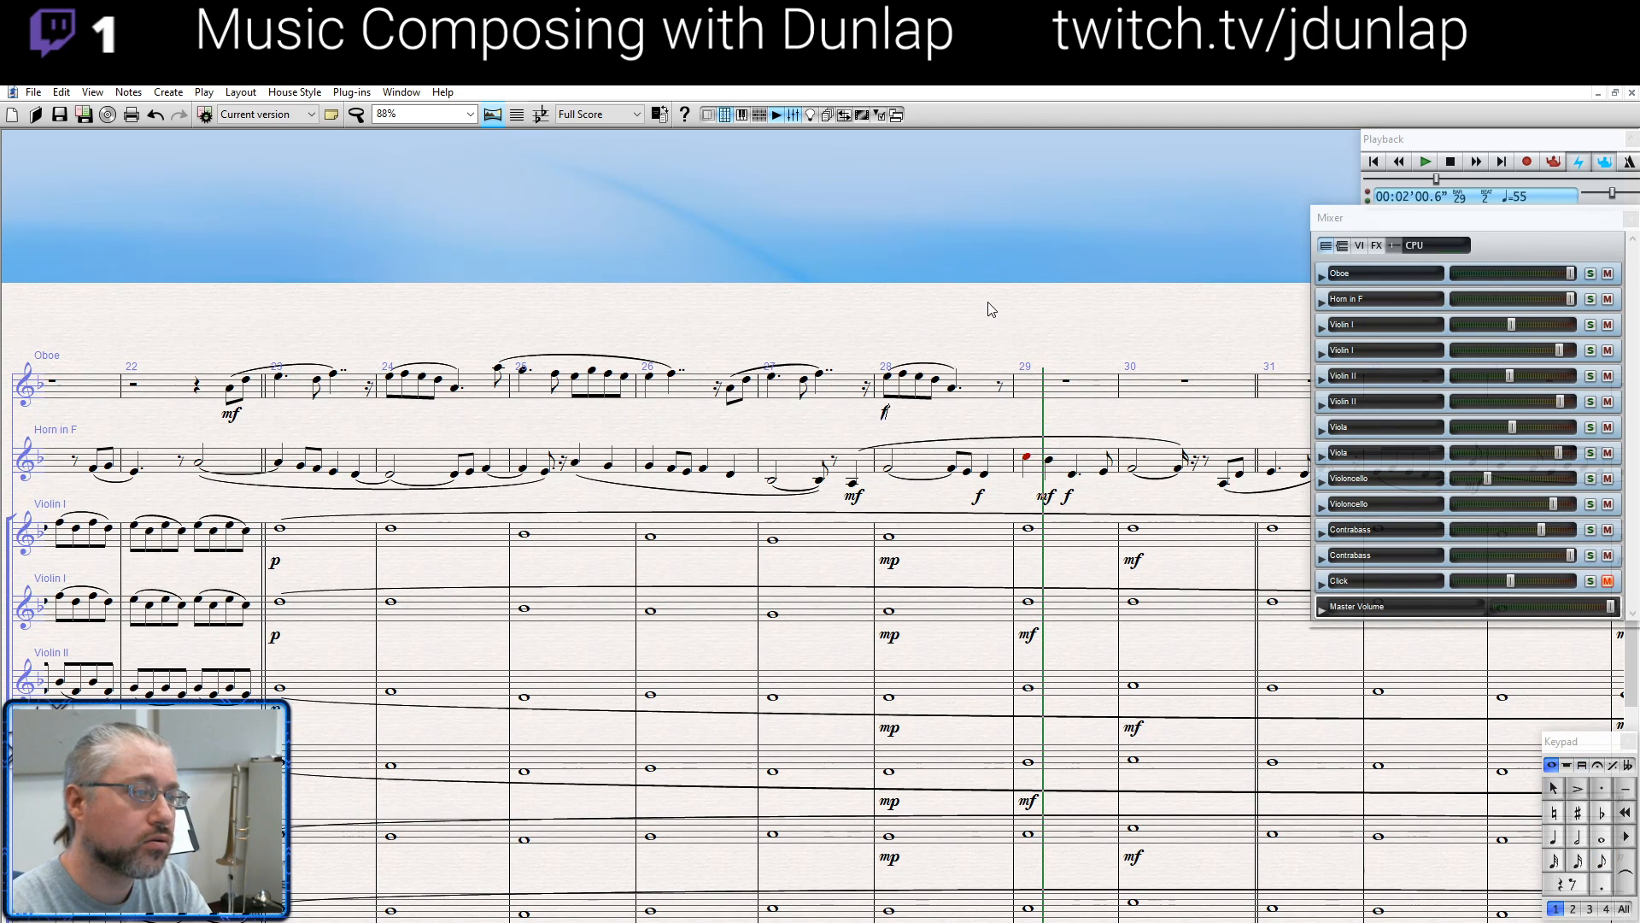
# Lower the mixer's master volume to a little over half and write a new oboe line in bars 29 to 32 and the start of bar 34
pyautogui.scroll(4, 883, 347)
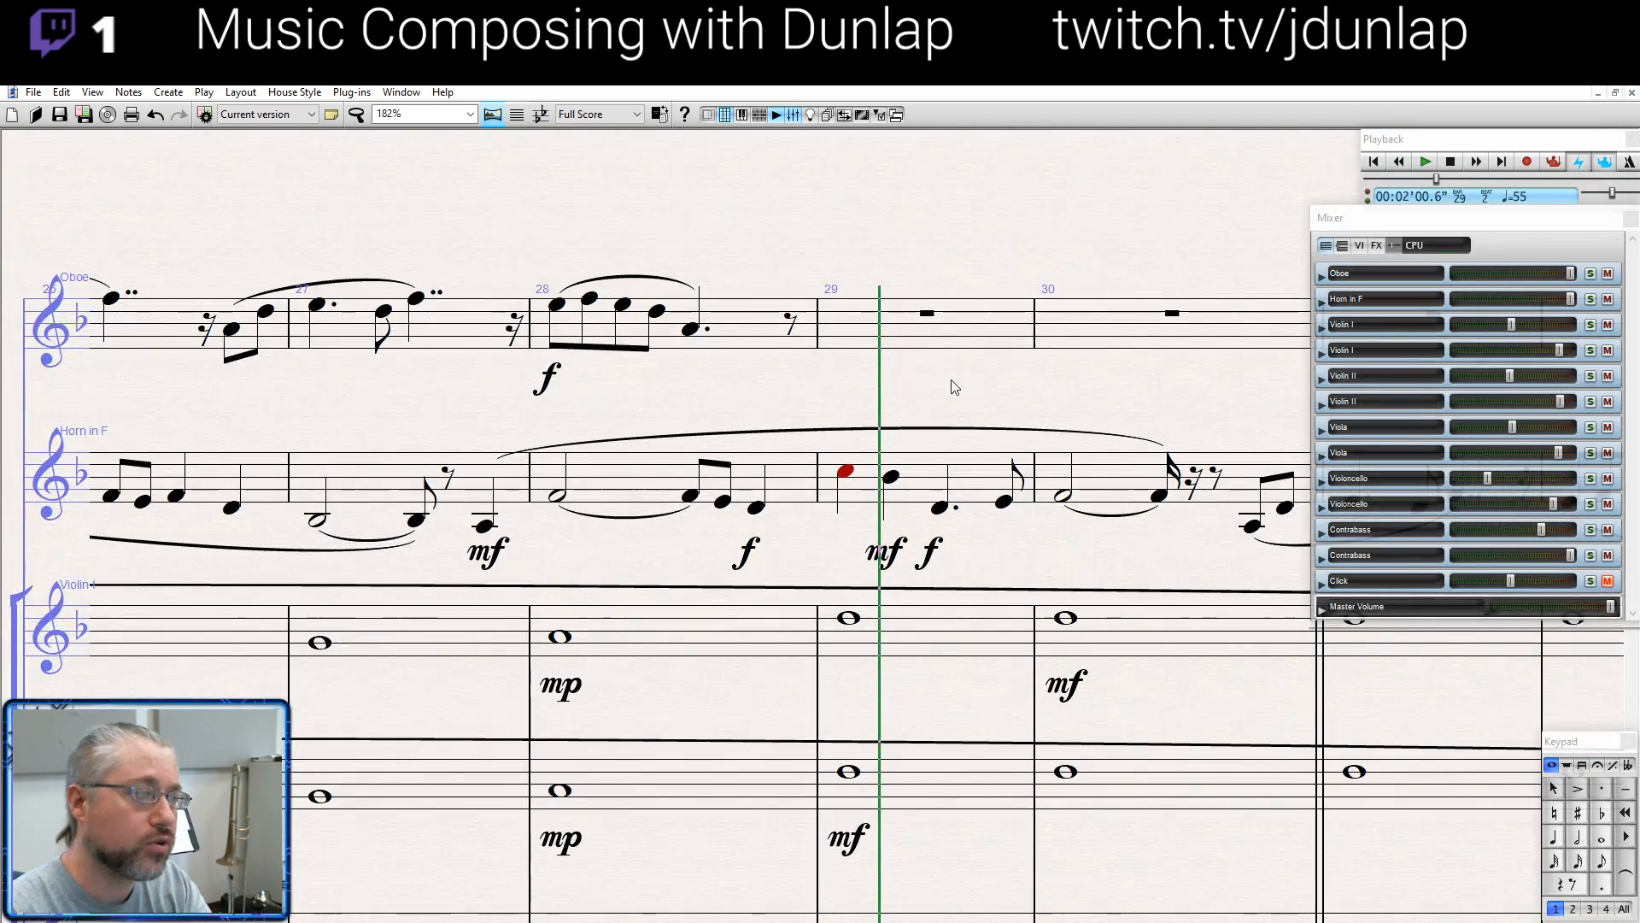
pyautogui.moveTo(954, 387); pyautogui.dragTo(812, 453)
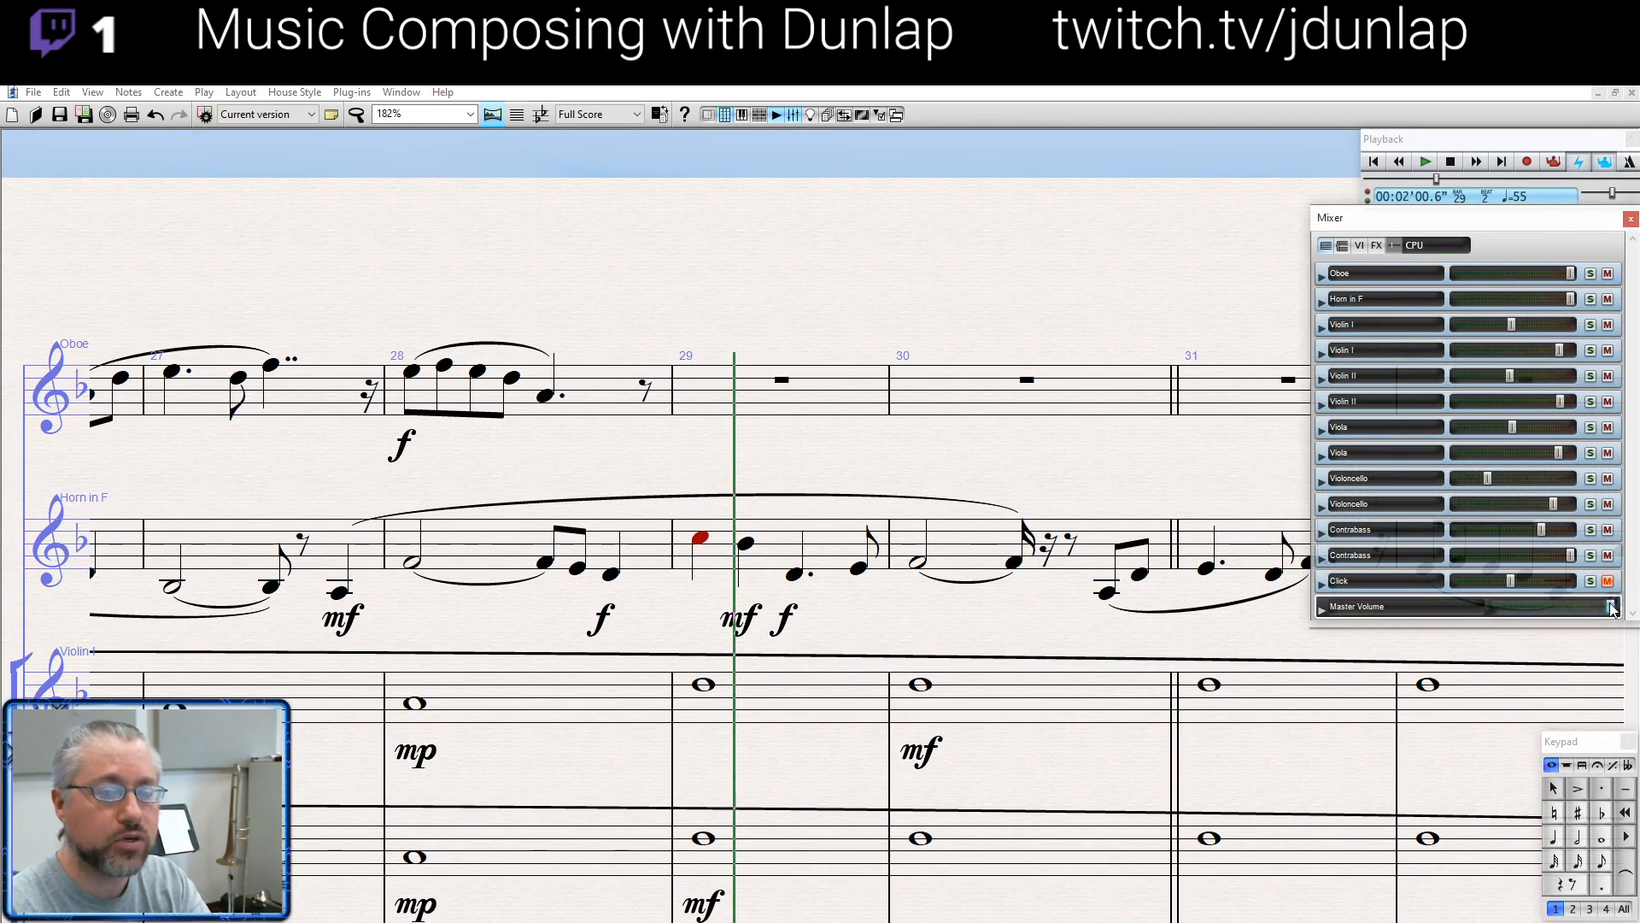
pyautogui.moveTo(1611, 609); pyautogui.dragTo(1496, 608)
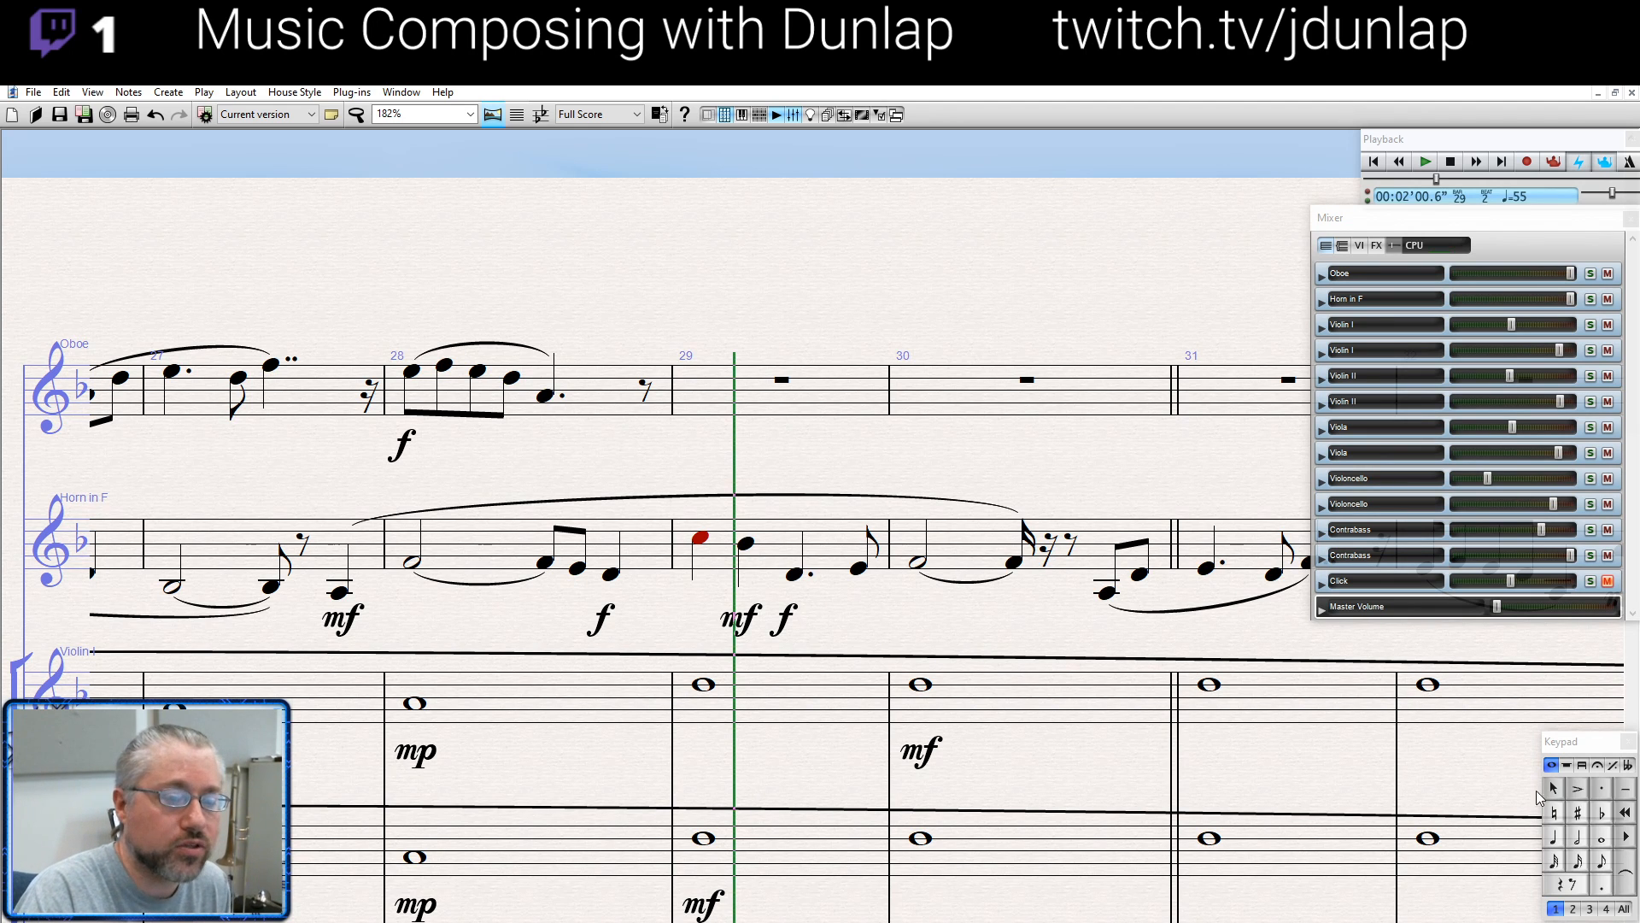
pyautogui.click(1602, 861)
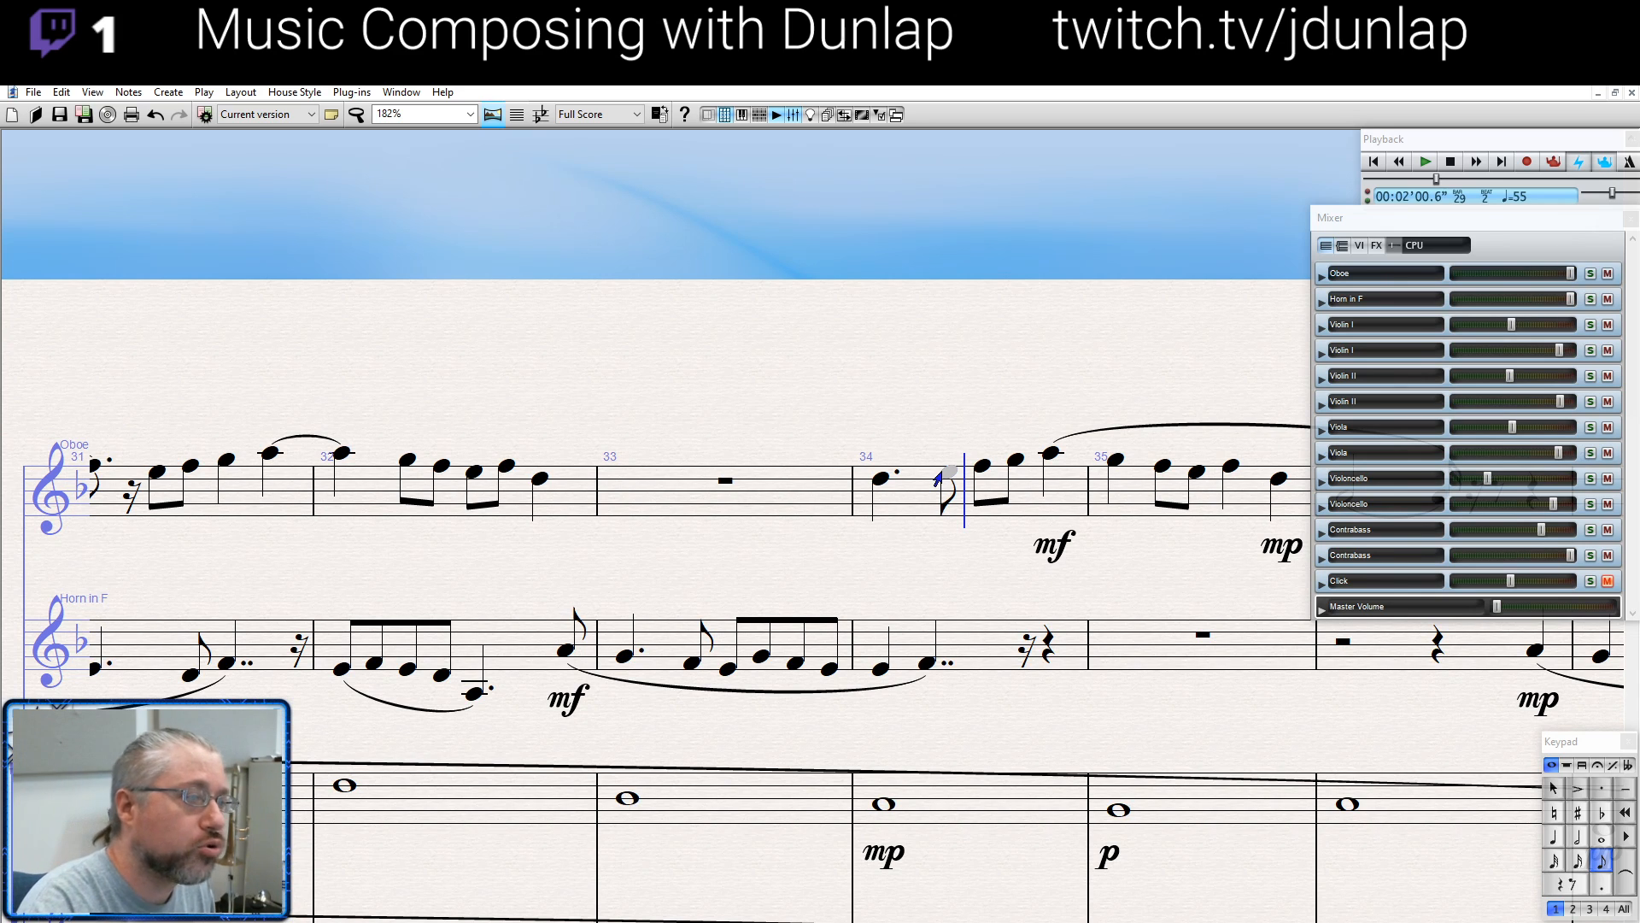
pyautogui.click(938, 473)
pyautogui.press('space')
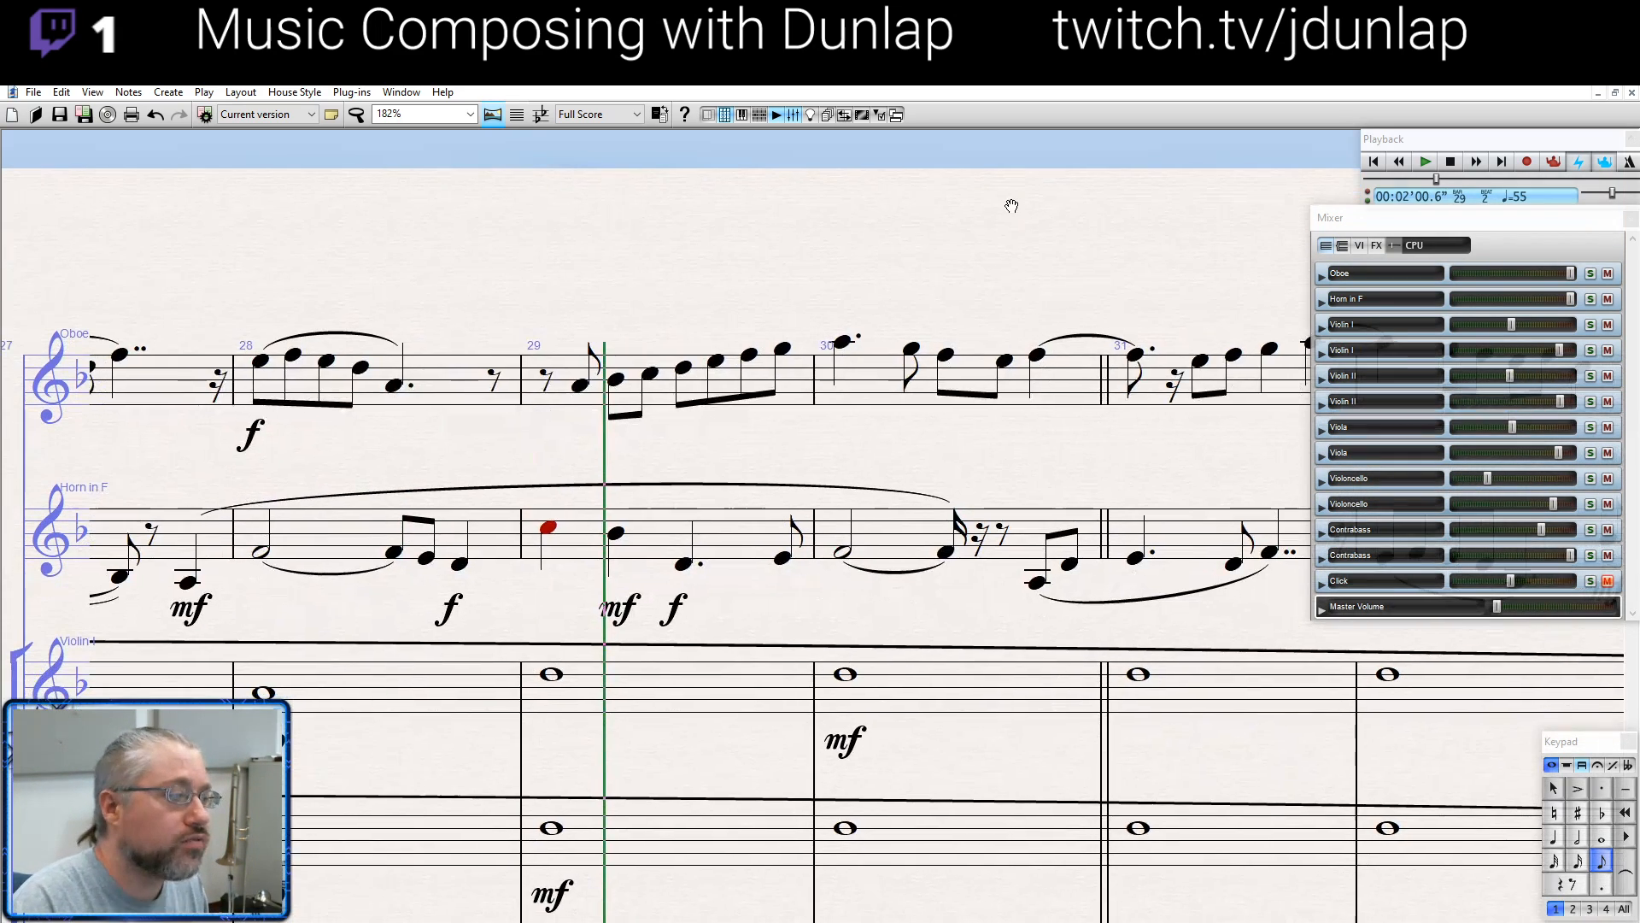
# Play back the score from the horn's quarter note at the end of bar 27
pyautogui.moveTo(371, 469); pyautogui.dragTo(553, 472)
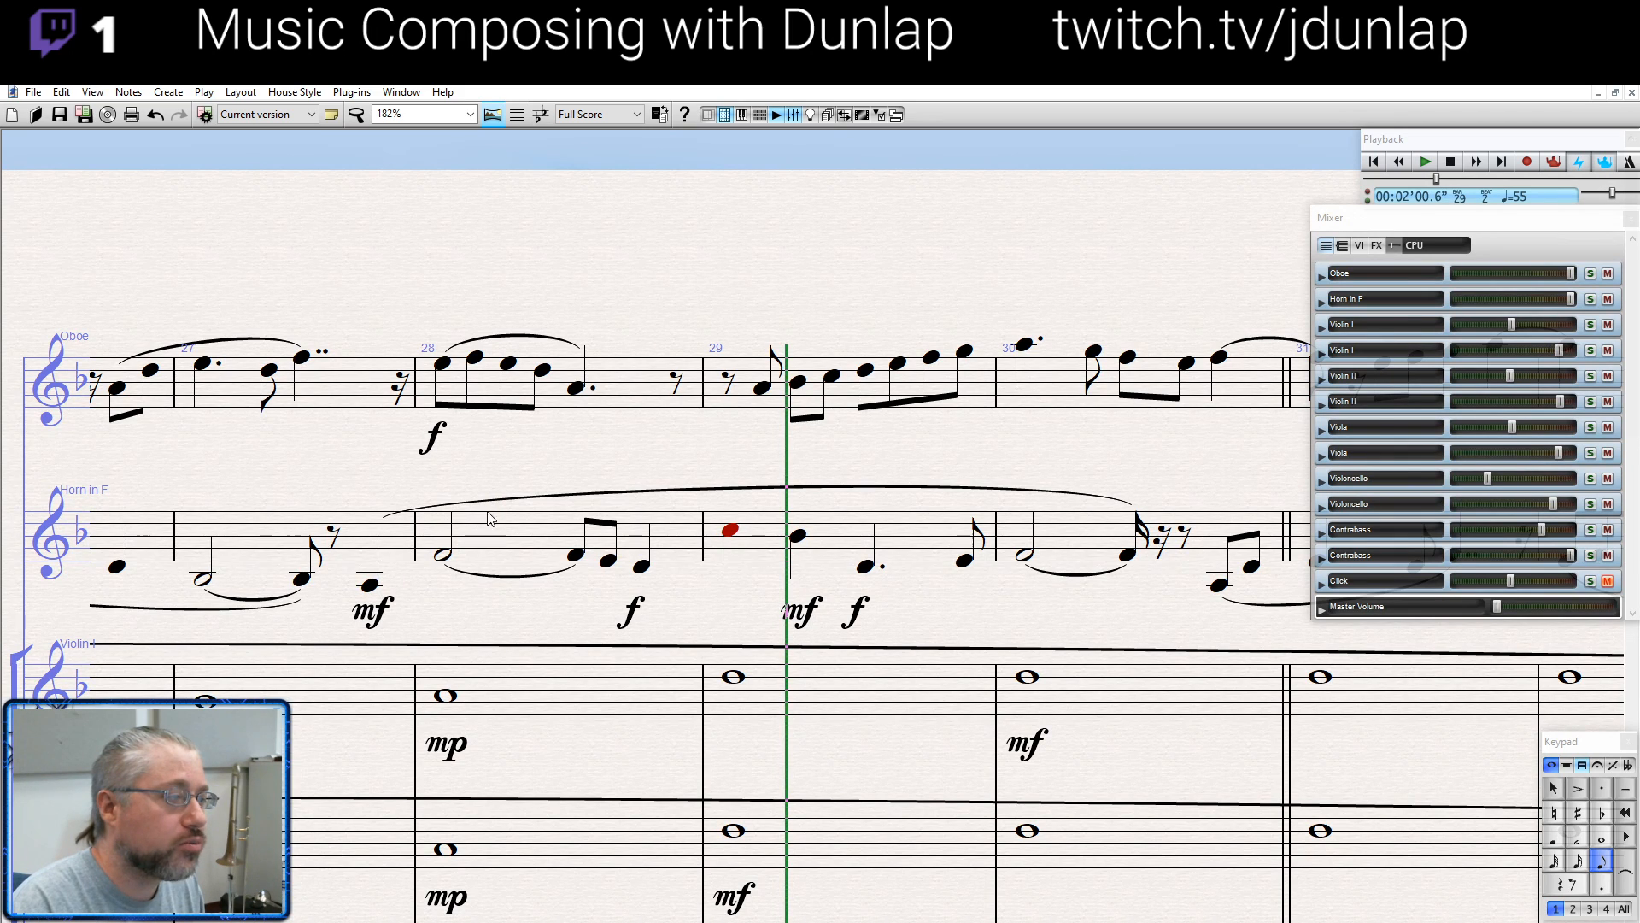
pyautogui.click(371, 586)
pyautogui.press('p')
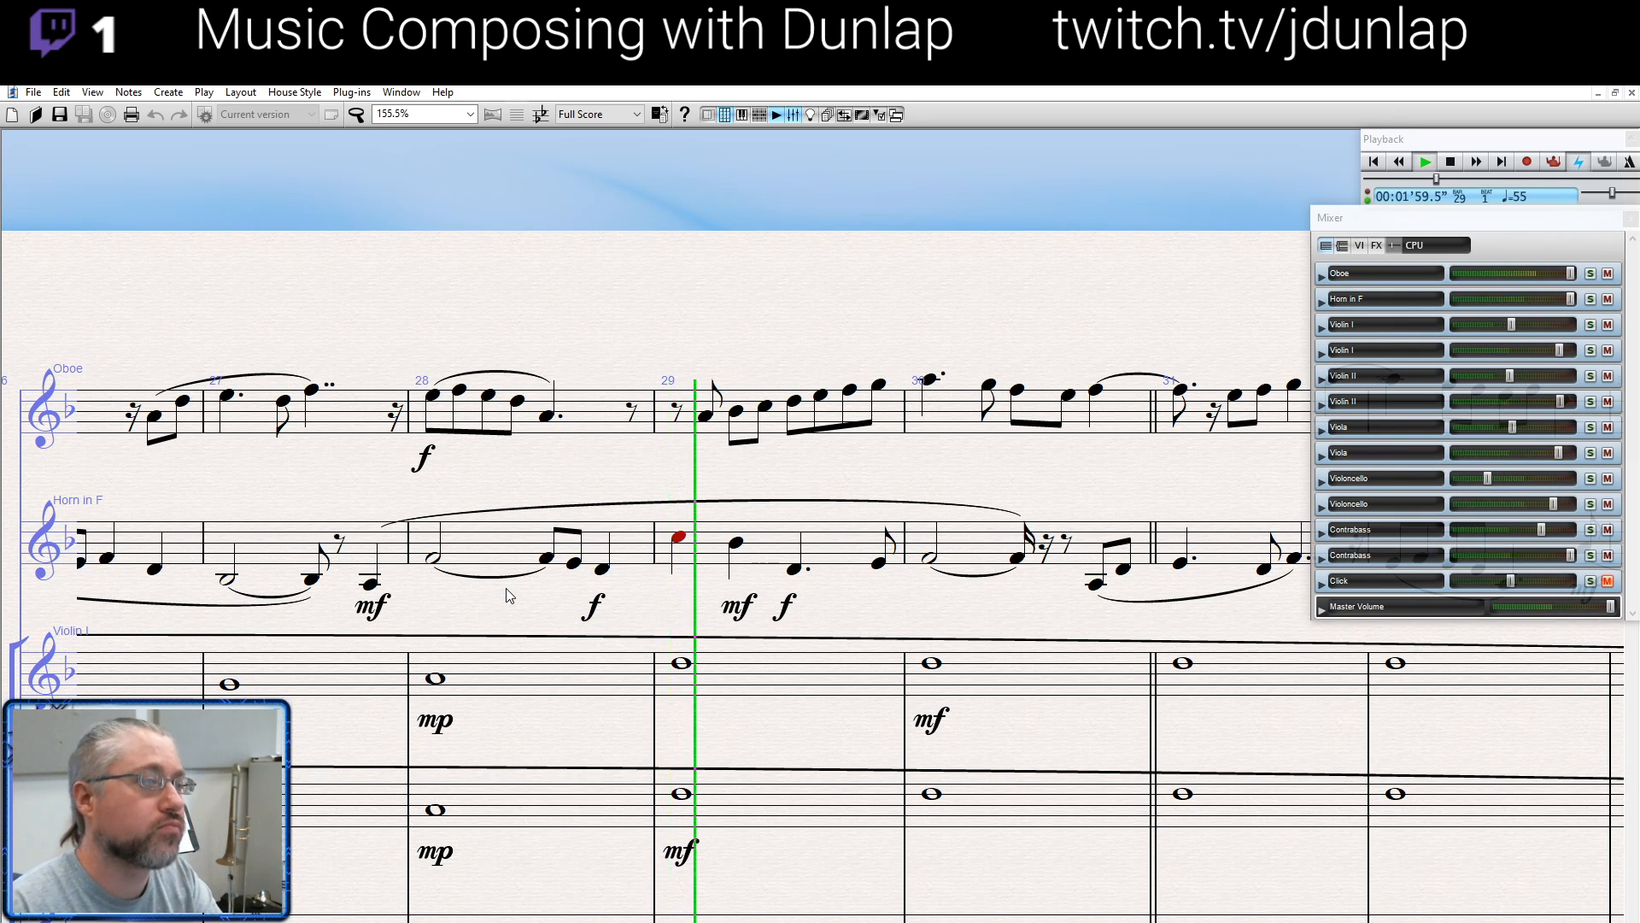
pyautogui.press('Escape')
# Play back the score from the oboe's dotted quarter note at the start of bar 34
pyautogui.moveTo(709, 302); pyautogui.dragTo(491, 317)
pyautogui.moveTo(879, 291)
pyautogui.mouseDown()
pyautogui.moveTo(443, 324)
pyautogui.moveTo(806, 304)
pyautogui.moveTo(498, 309)
pyautogui.mouseUp()
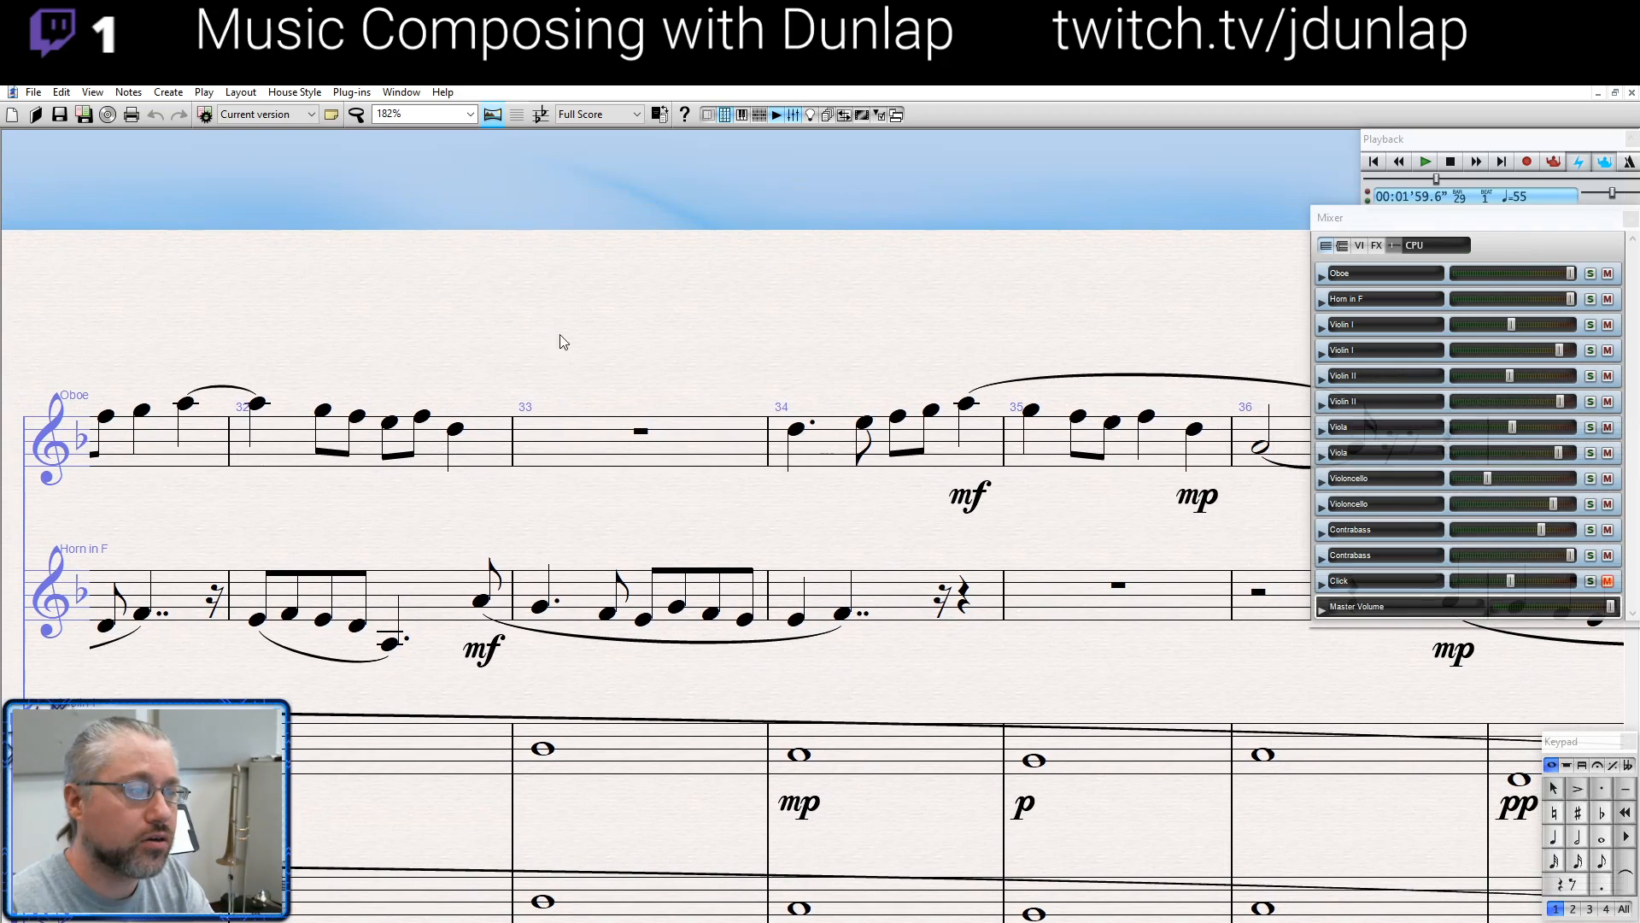
pyautogui.click(799, 429)
pyautogui.press('p')
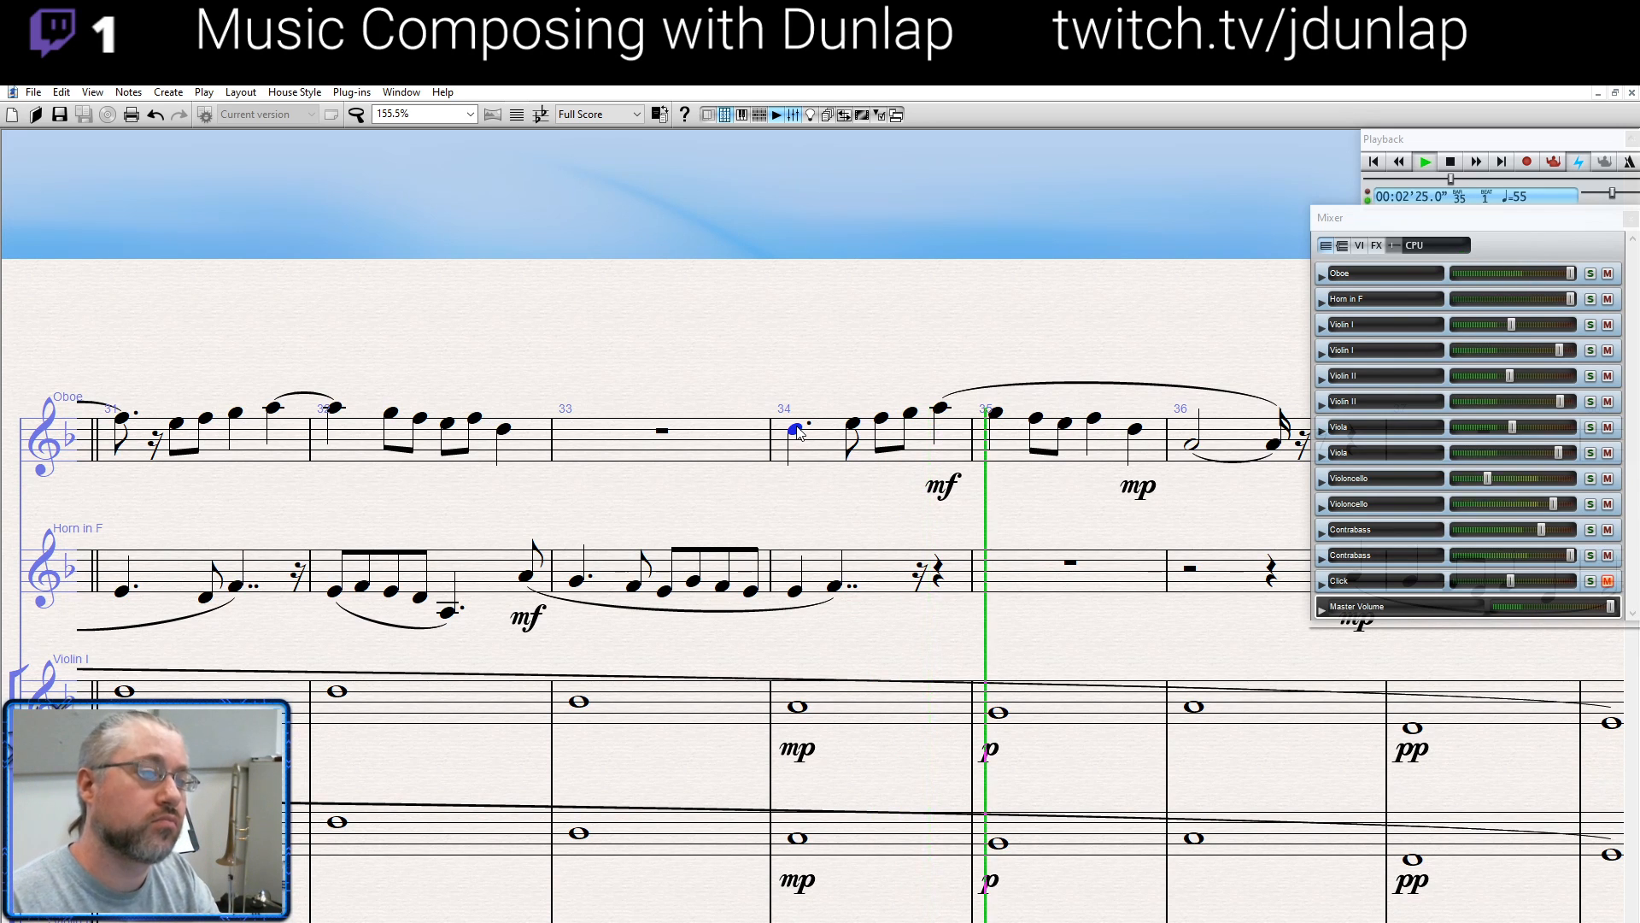
pyautogui.press('space')
# Fill the oboe's bar 33 with a tied dotted eighth note, a sixteenth rest, eighth notes and a quarter note leading into bar 34
pyautogui.moveTo(732, 523); pyautogui.dragTo(915, 495)
pyautogui.click(1102, 499)
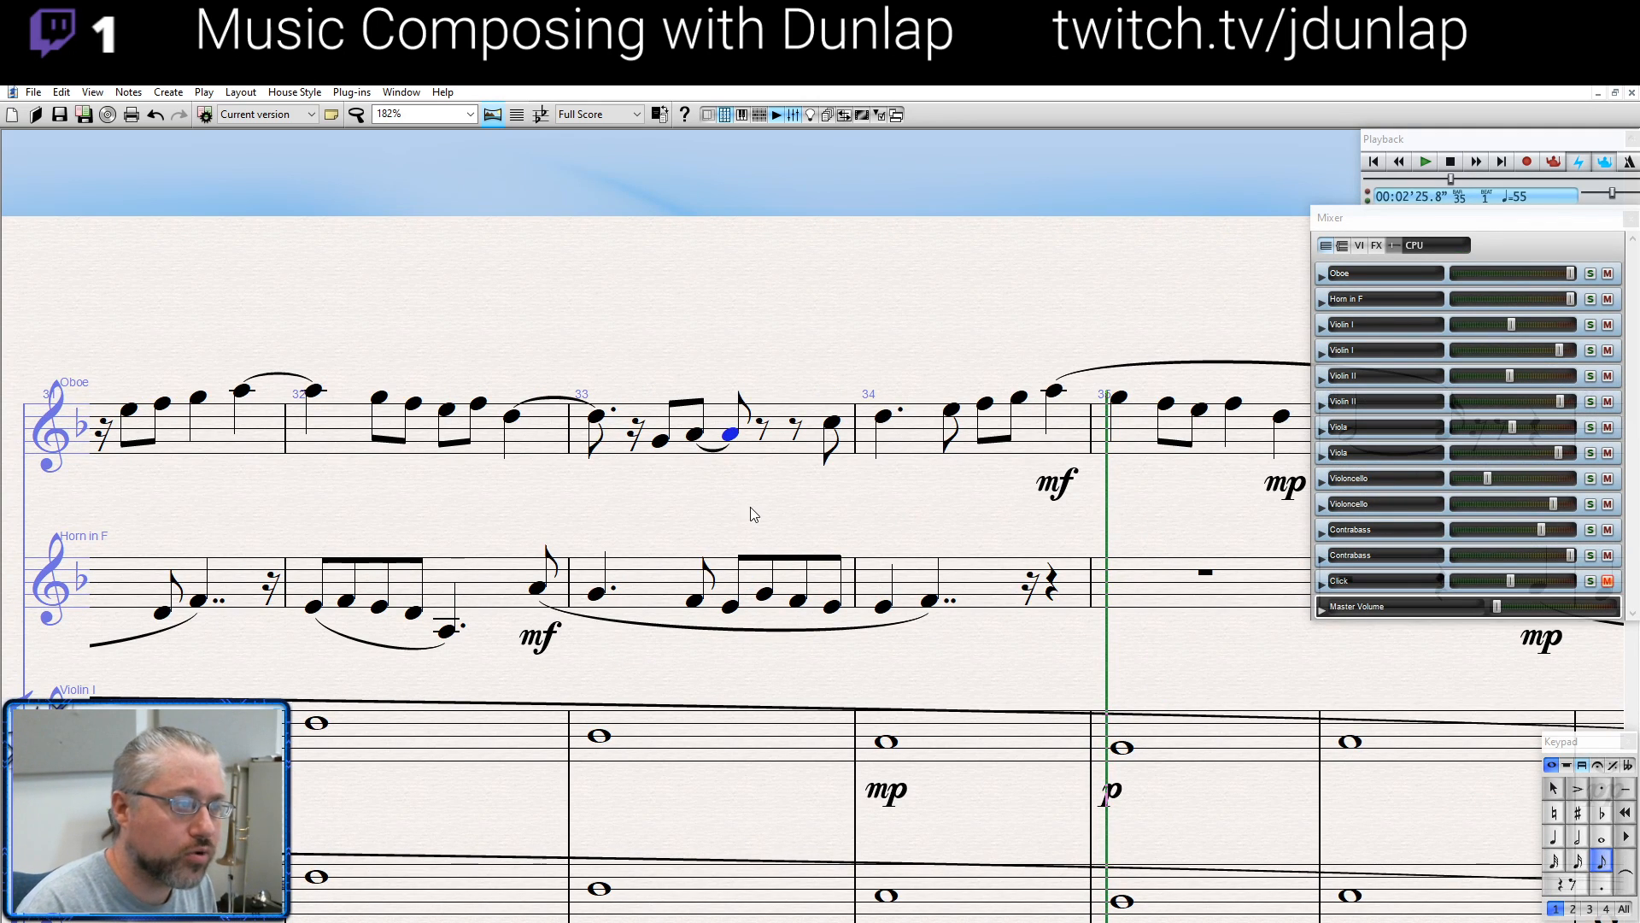
pyautogui.click(752, 513)
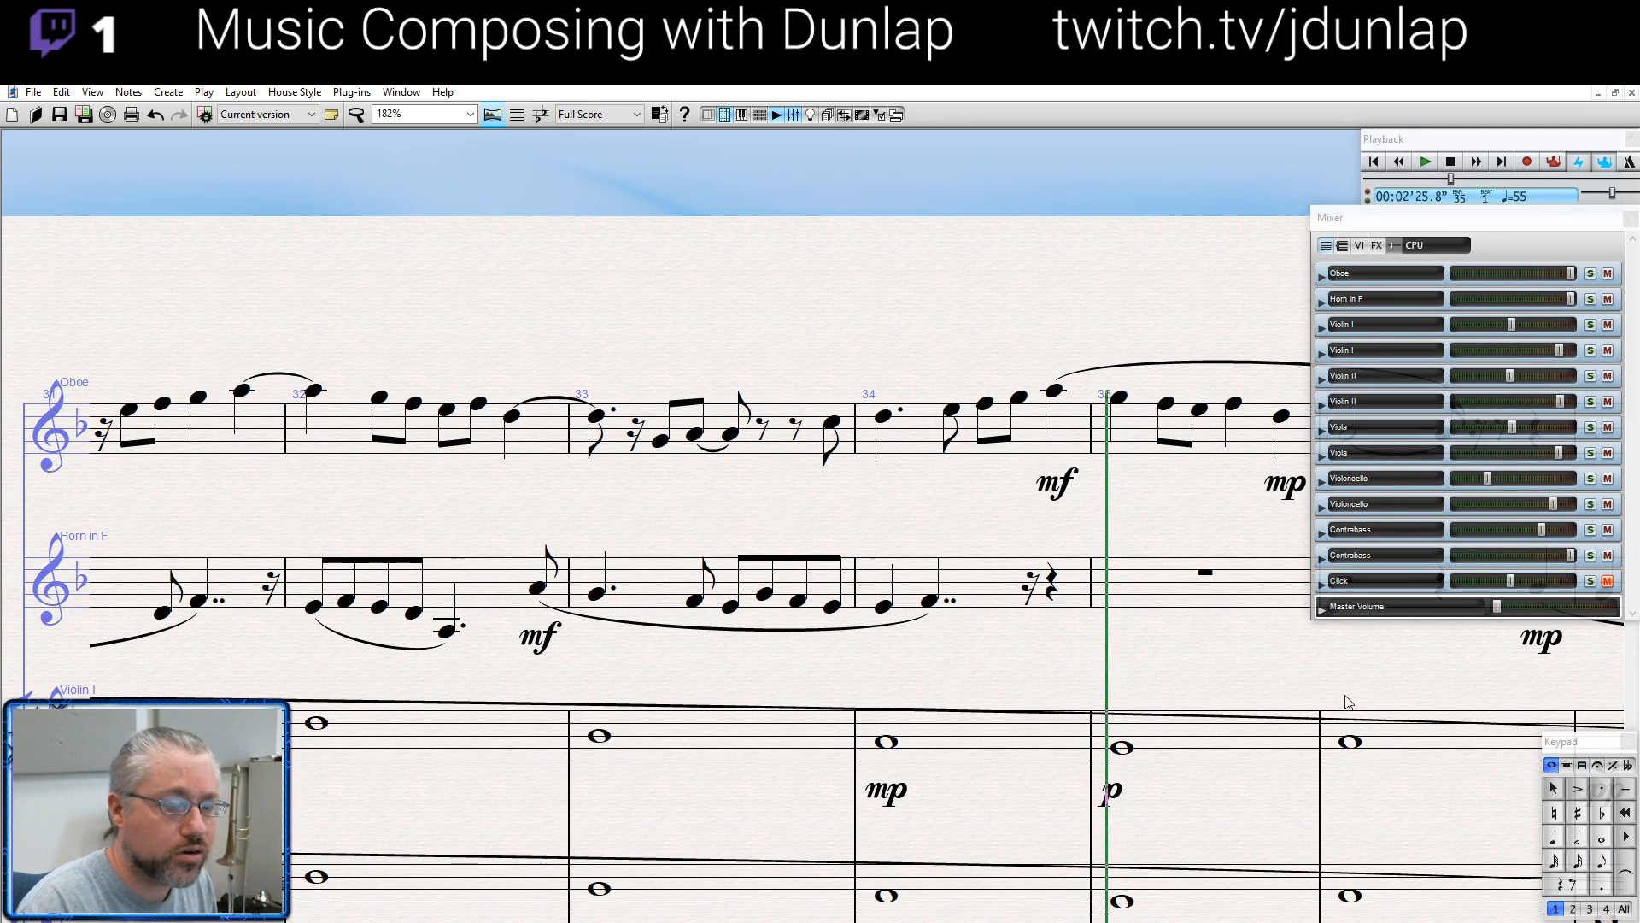
pyautogui.click(1551, 838)
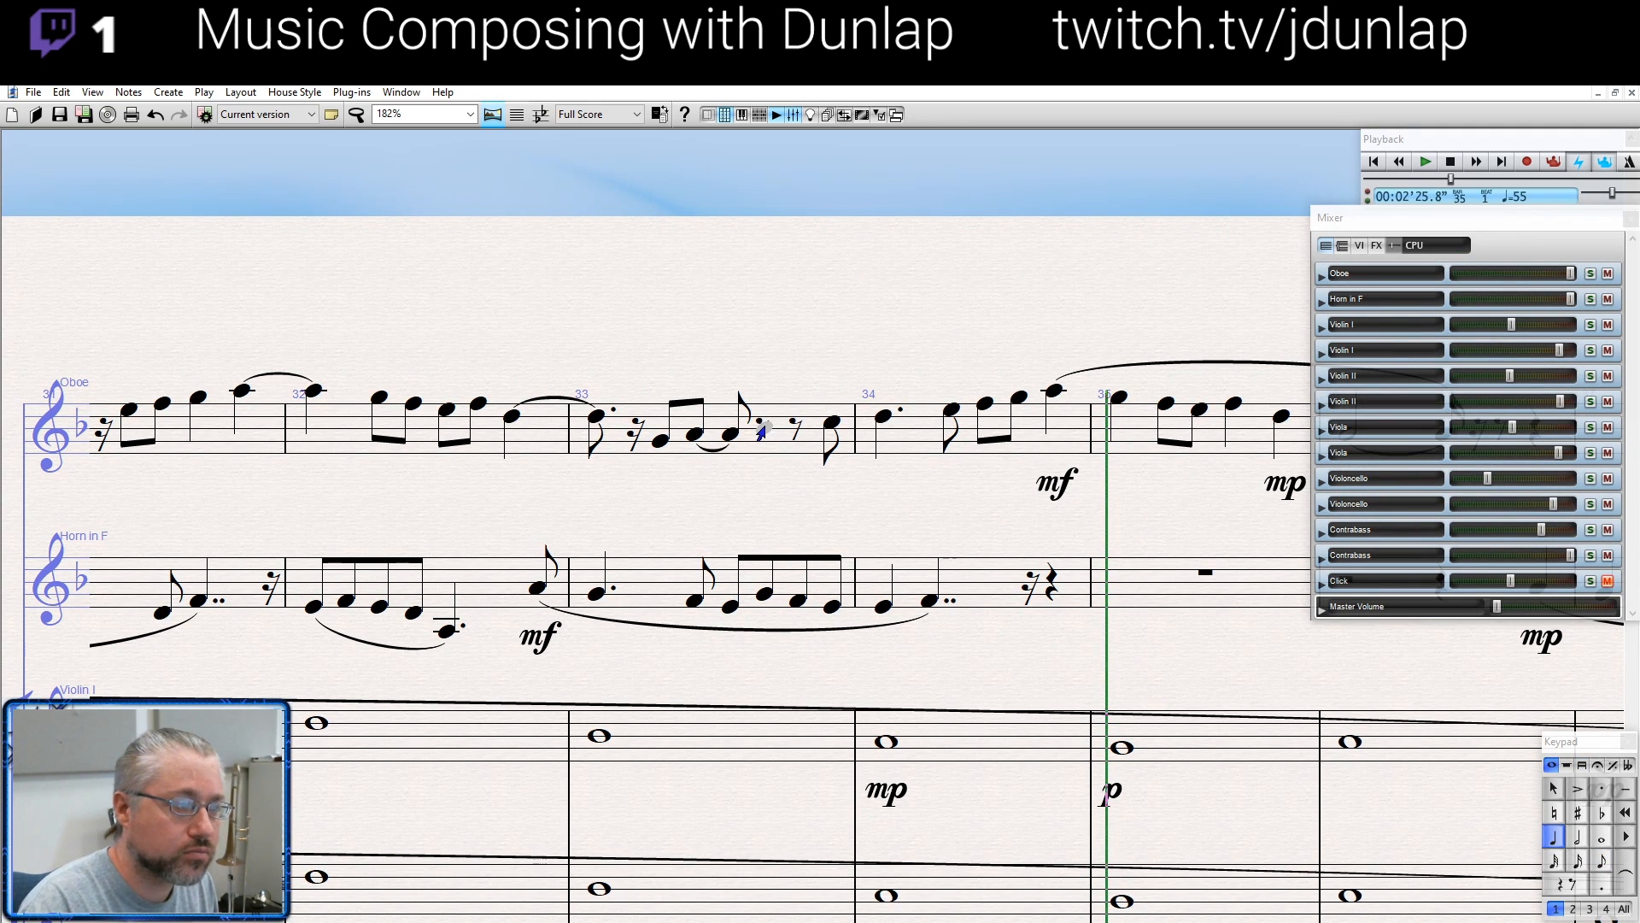
pyautogui.click(765, 430)
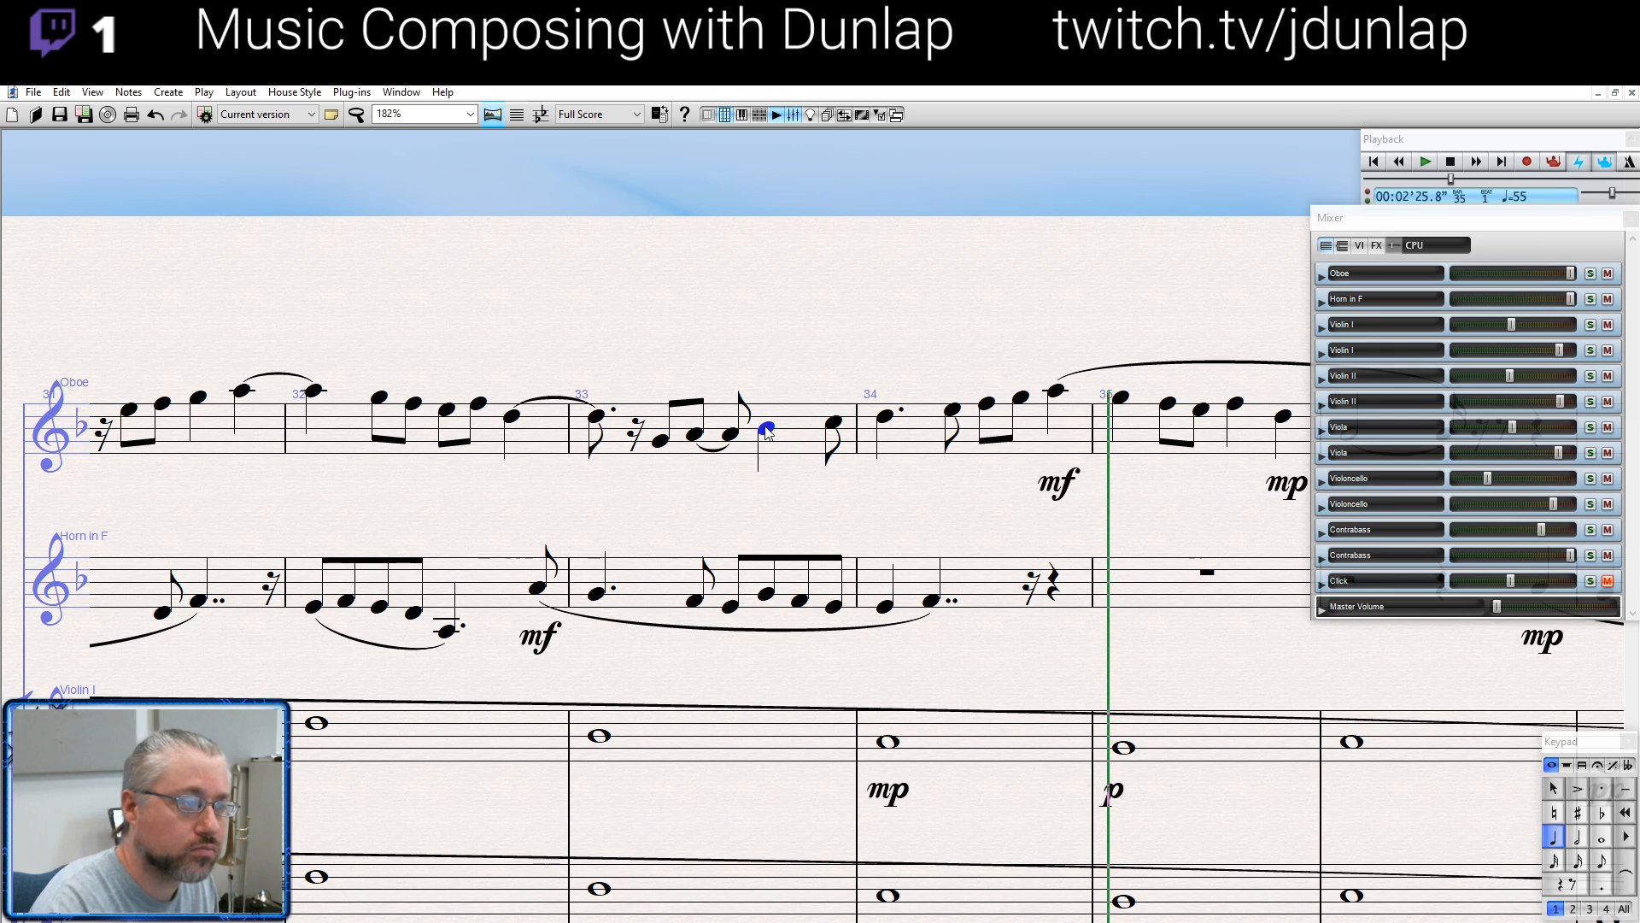
pyautogui.click(833, 491)
# Slur the oboe phrase from its first eighth note in bar 29 to the opening note of bar 31
pyautogui.moveTo(828, 488); pyautogui.dragTo(1234, 518)
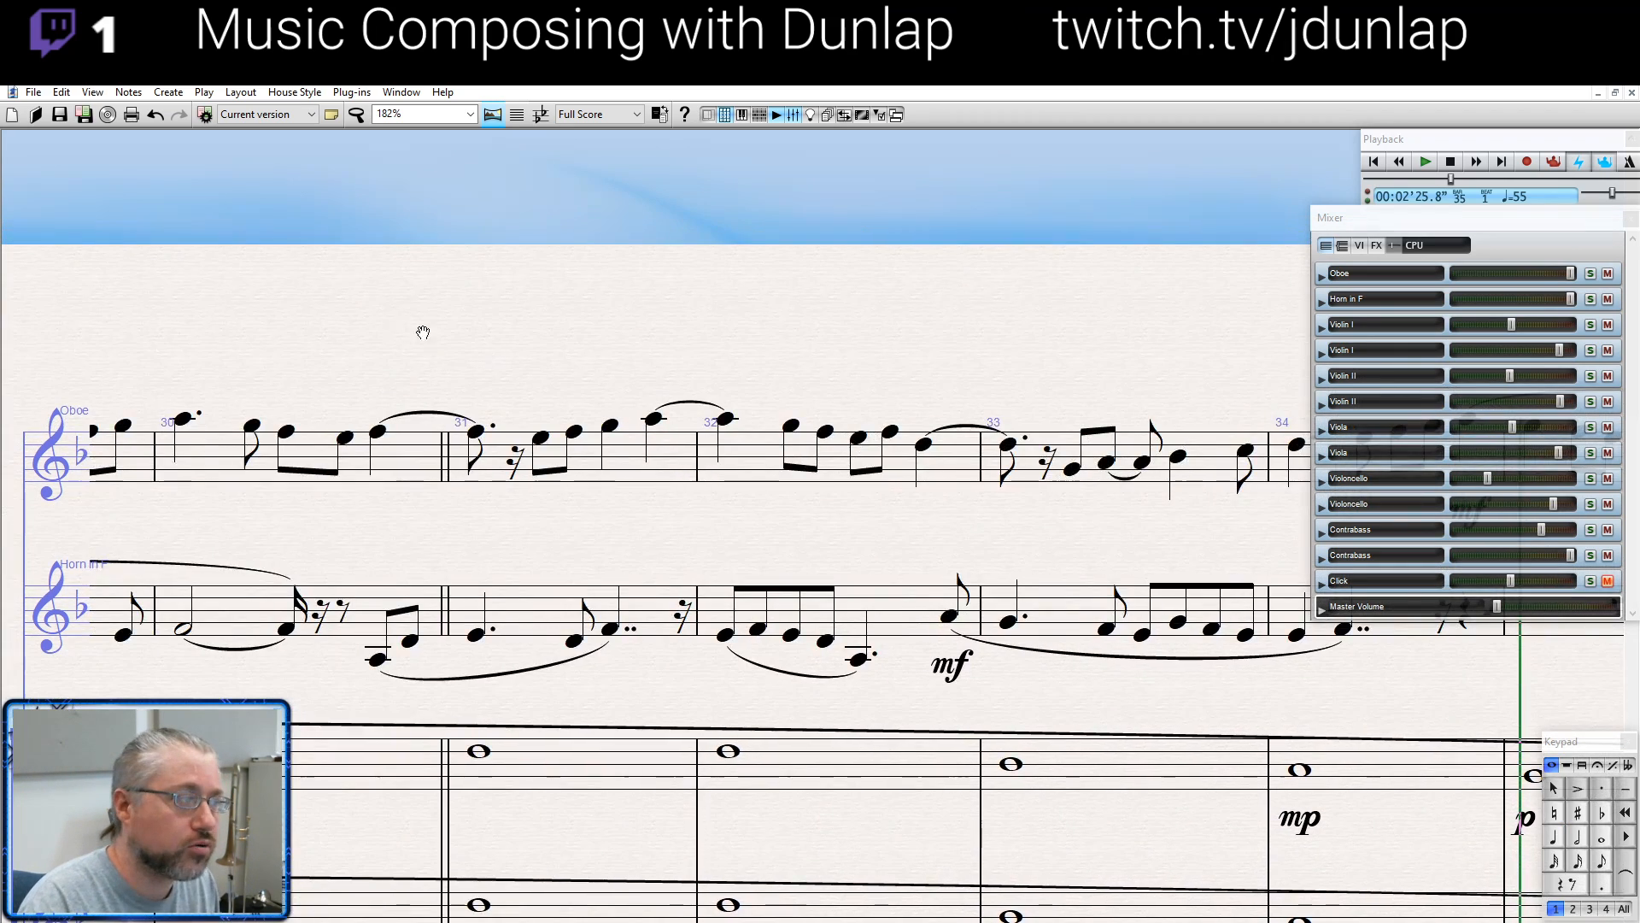
pyautogui.moveTo(423, 333); pyautogui.dragTo(950, 346)
pyautogui.moveTo(381, 306); pyautogui.dragTo(857, 330)
pyautogui.moveTo(524, 322); pyautogui.dragTo(249, 325)
pyautogui.moveTo(662, 319); pyautogui.dragTo(379, 337)
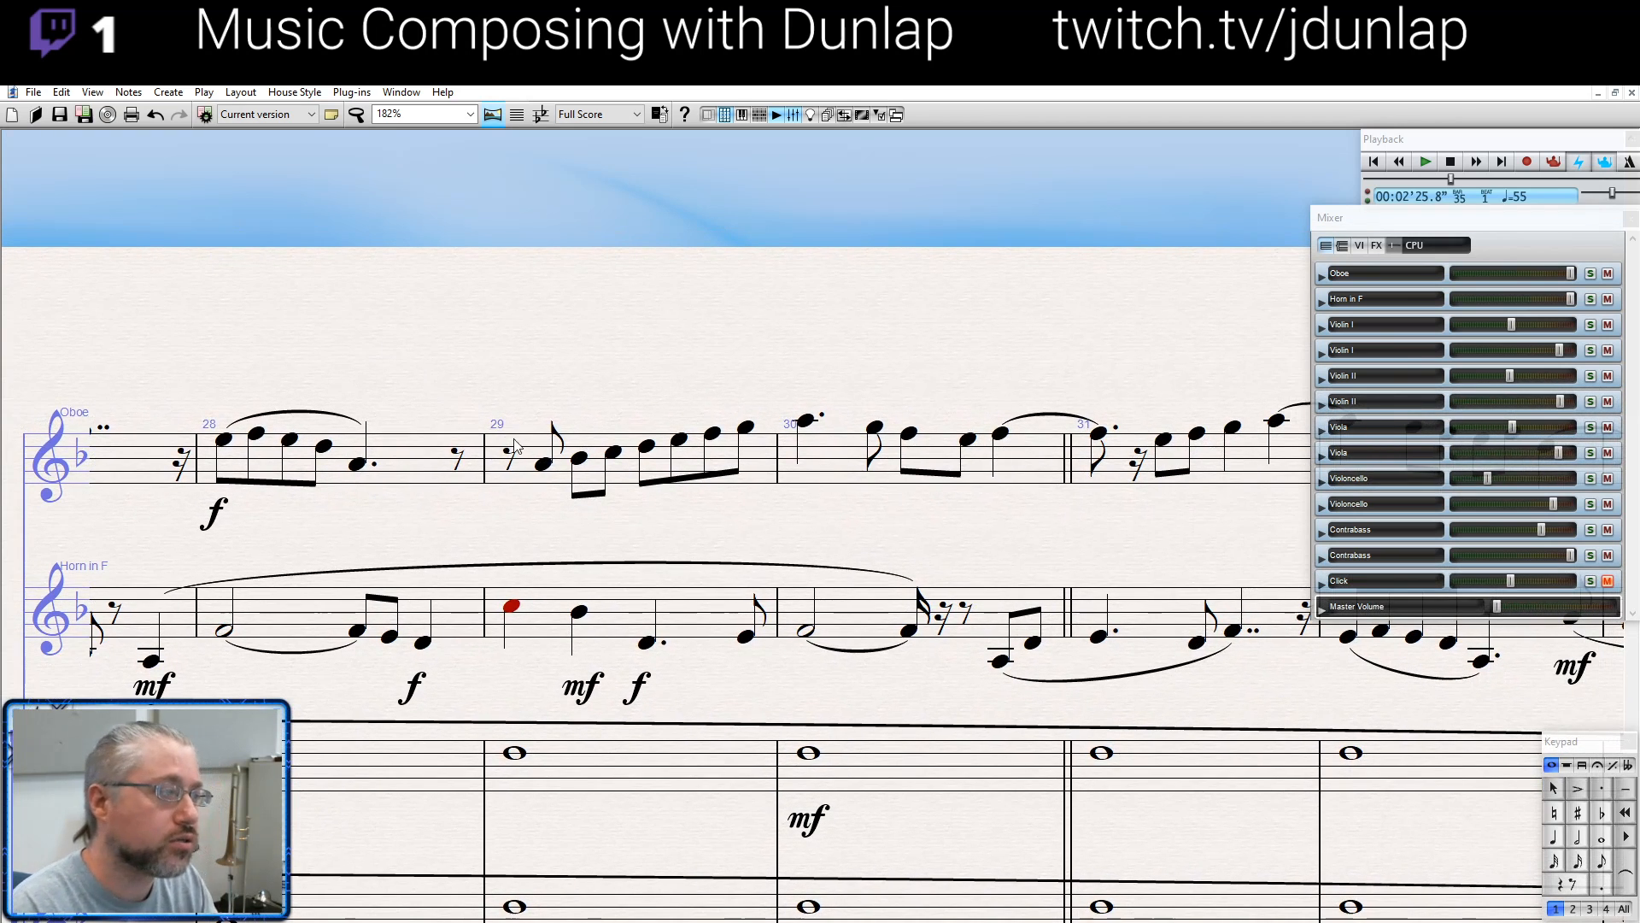
pyautogui.click(547, 473)
pyautogui.press('s')
pyautogui.press('space')
pyautogui.press('space')
pyautogui.press('space')
pyautogui.press('space')
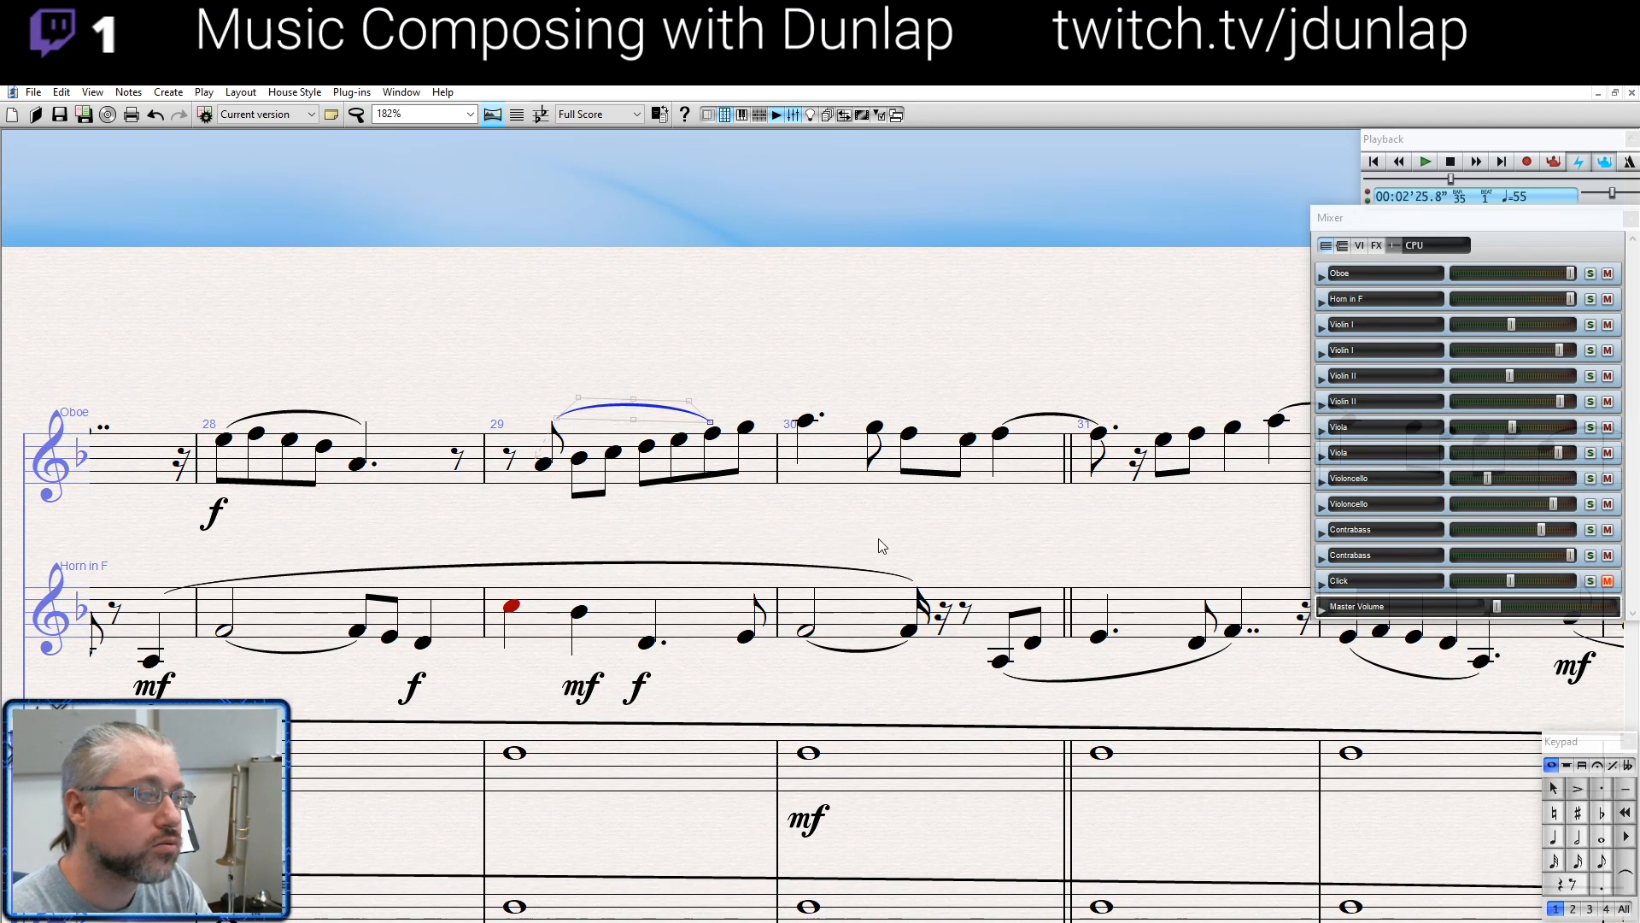
pyautogui.moveTo(883, 547); pyautogui.dragTo(566, 521)
pyautogui.press('space')
pyautogui.press('space')
pyautogui.press('space')
pyautogui.press('space')
pyautogui.press('space')
pyautogui.press('space')
pyautogui.press('space')
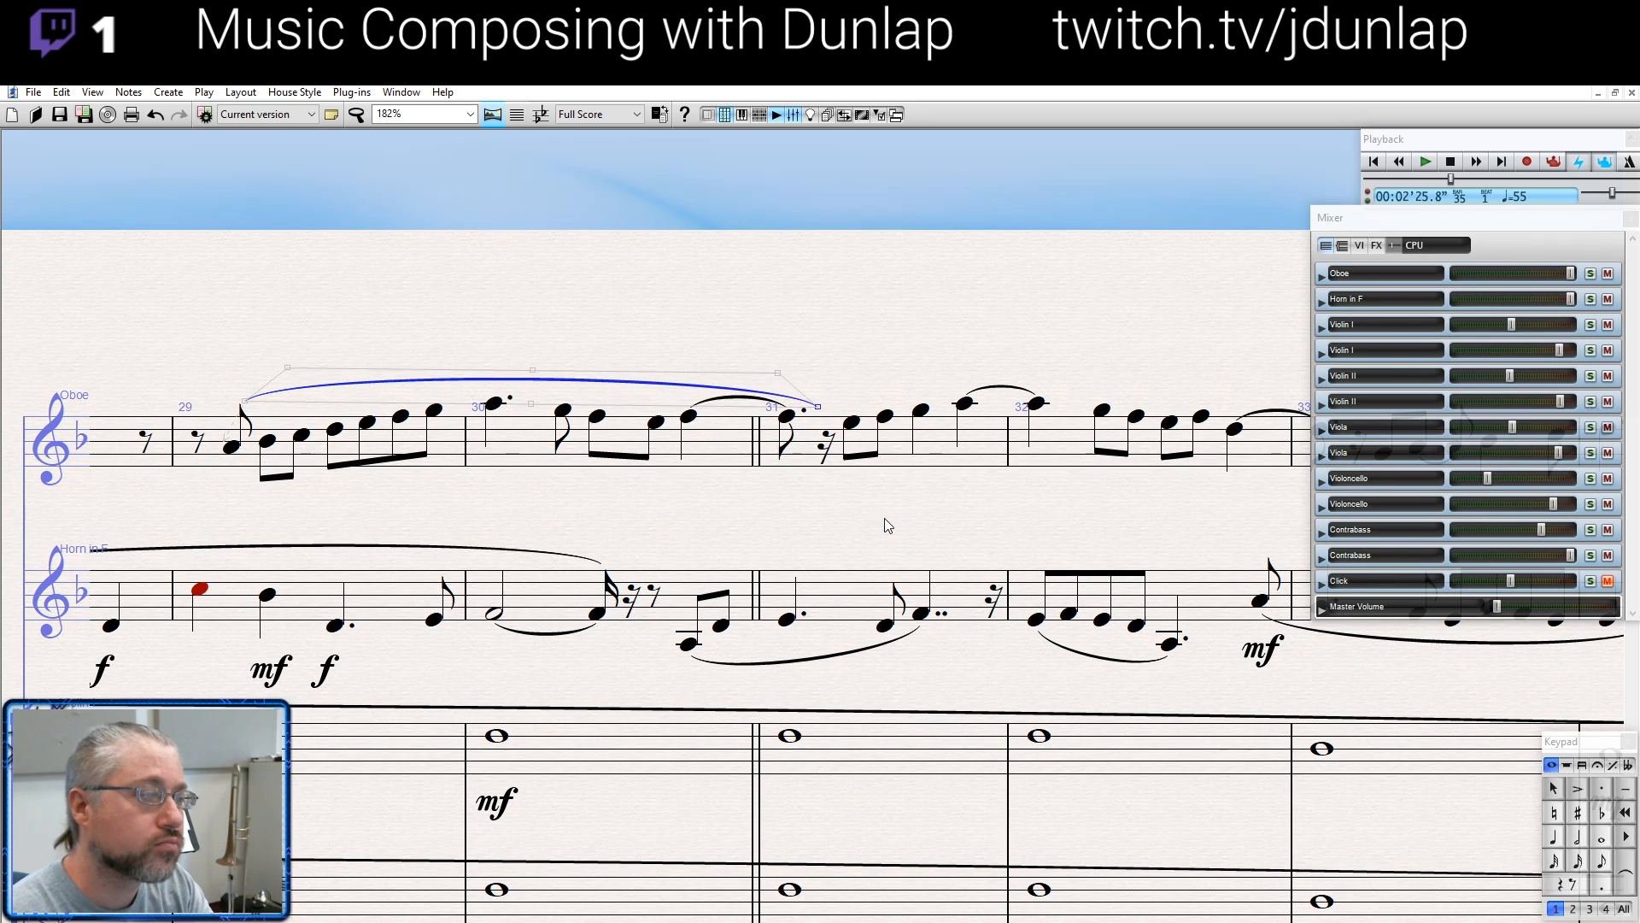
pyautogui.hotkey('shift', 'space')
# Slur the oboe phrase from the first eighth note after the rest in bar 31 to the opening note of bar 33
pyautogui.moveTo(880, 531); pyautogui.dragTo(601, 592)
pyautogui.click(573, 483)
pyautogui.press('s')
pyautogui.press('space')
pyautogui.press('space')
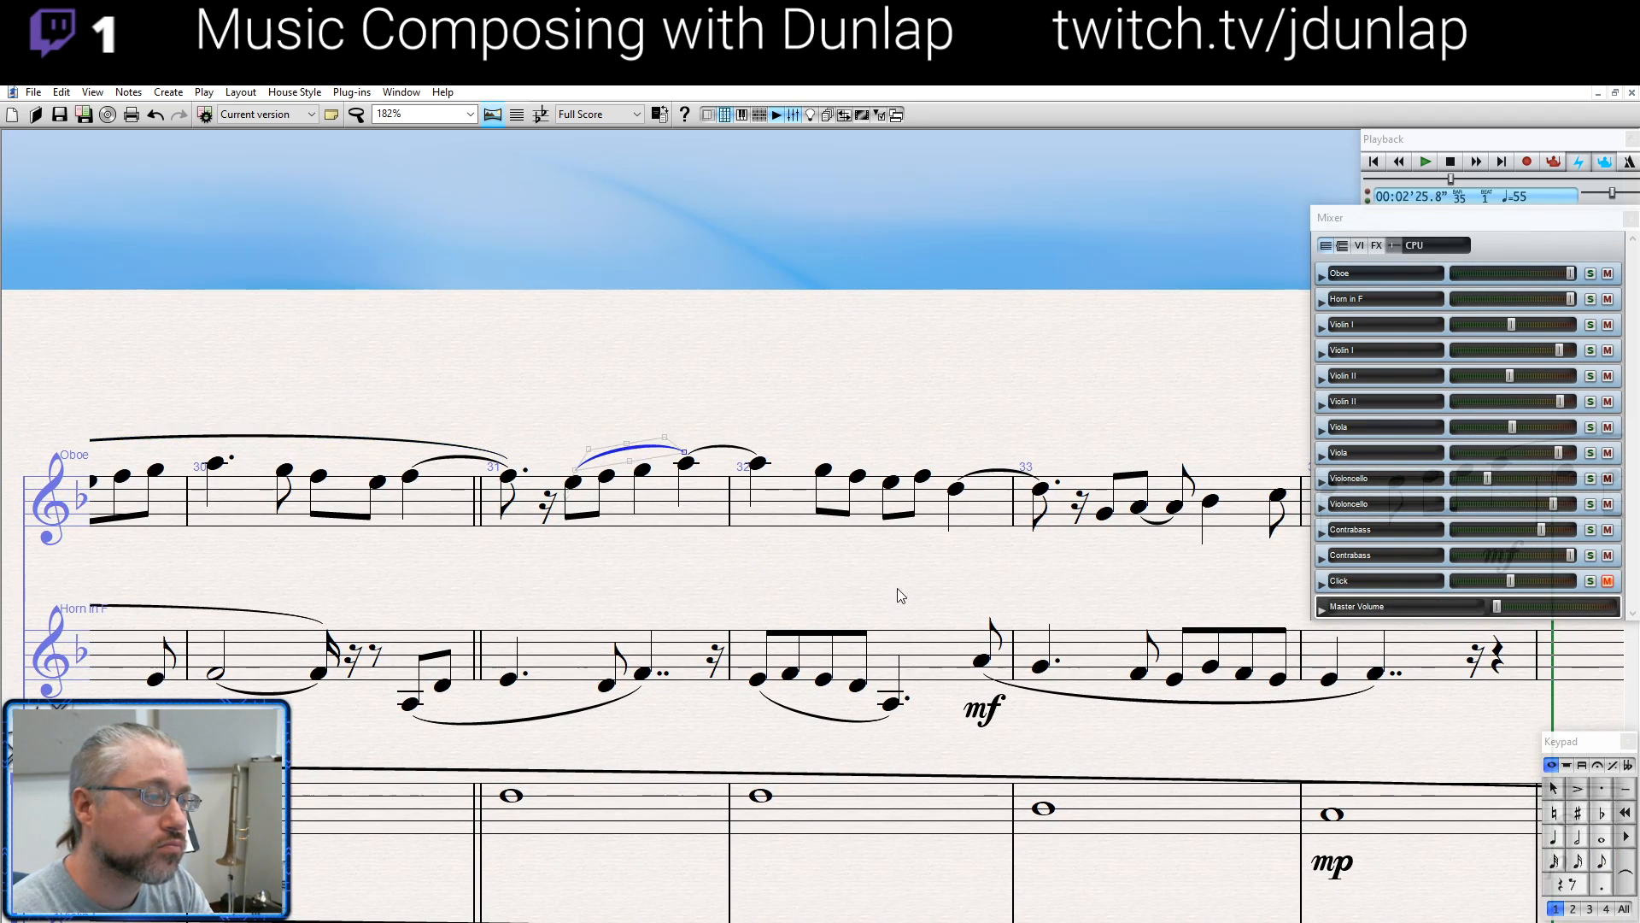
pyautogui.moveTo(897, 594); pyautogui.dragTo(644, 578)
pyautogui.press('space')
pyautogui.press('space')
pyautogui.press('space')
pyautogui.press('space')
pyautogui.press('space')
pyautogui.press('space')
pyautogui.press('space')
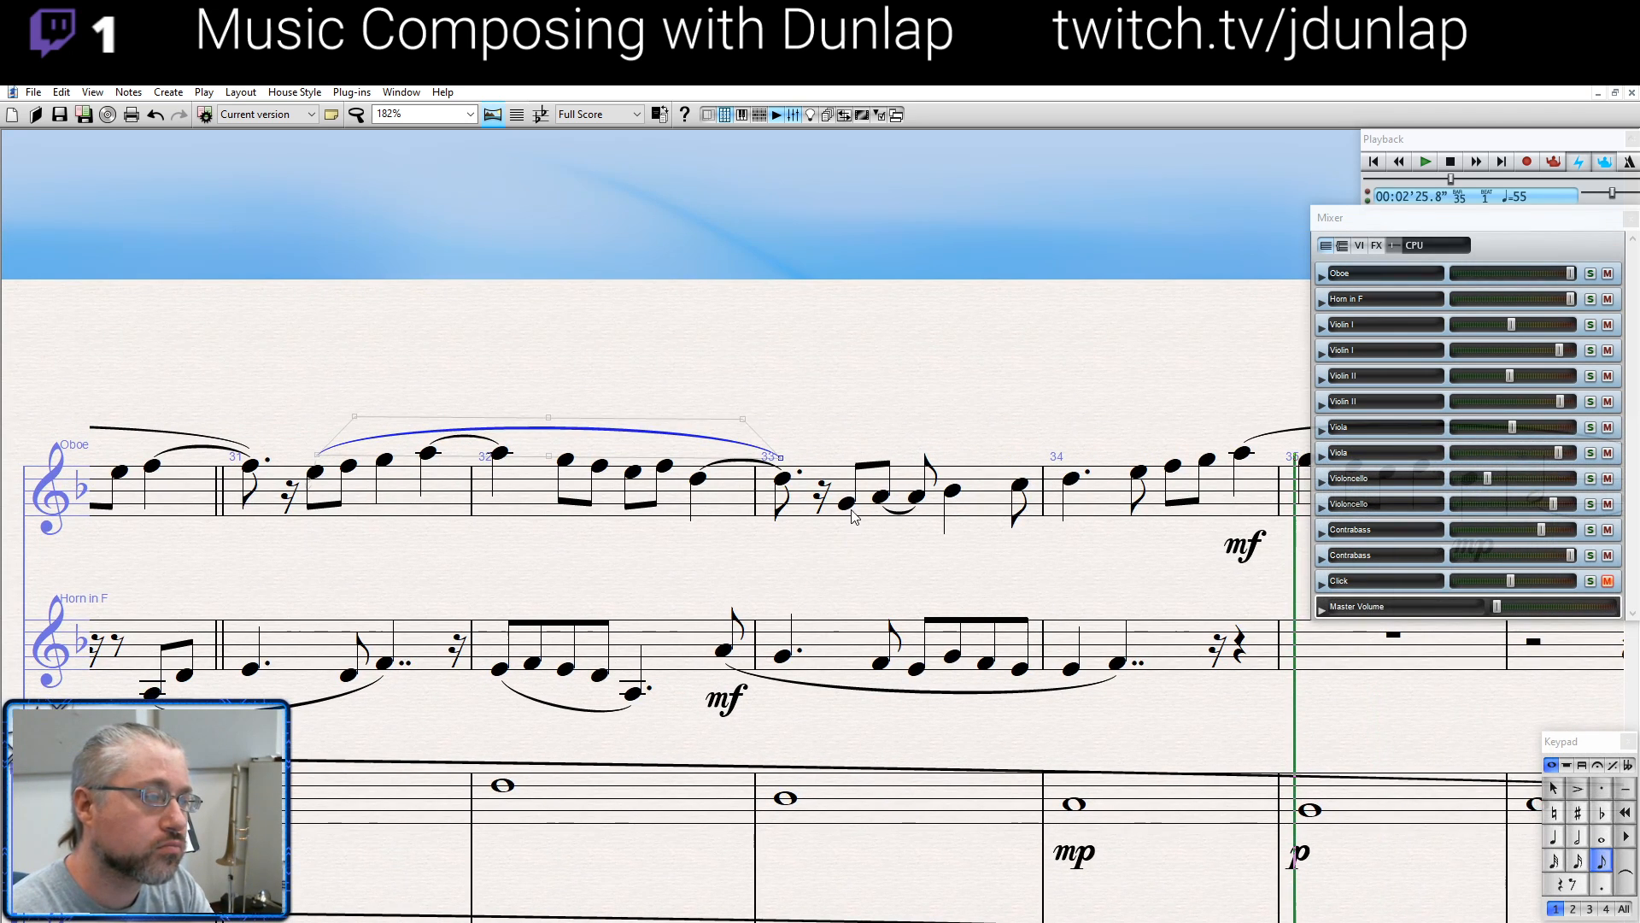
# Try to slur the oboe line from the first eighth note after the rest in bar 33 to the start of bar 34
pyautogui.click(848, 506)
pyautogui.moveTo(886, 551); pyautogui.dragTo(597, 567)
pyautogui.press('s')
pyautogui.press('space')
pyautogui.press('space')
pyautogui.press('space')
pyautogui.press('space')
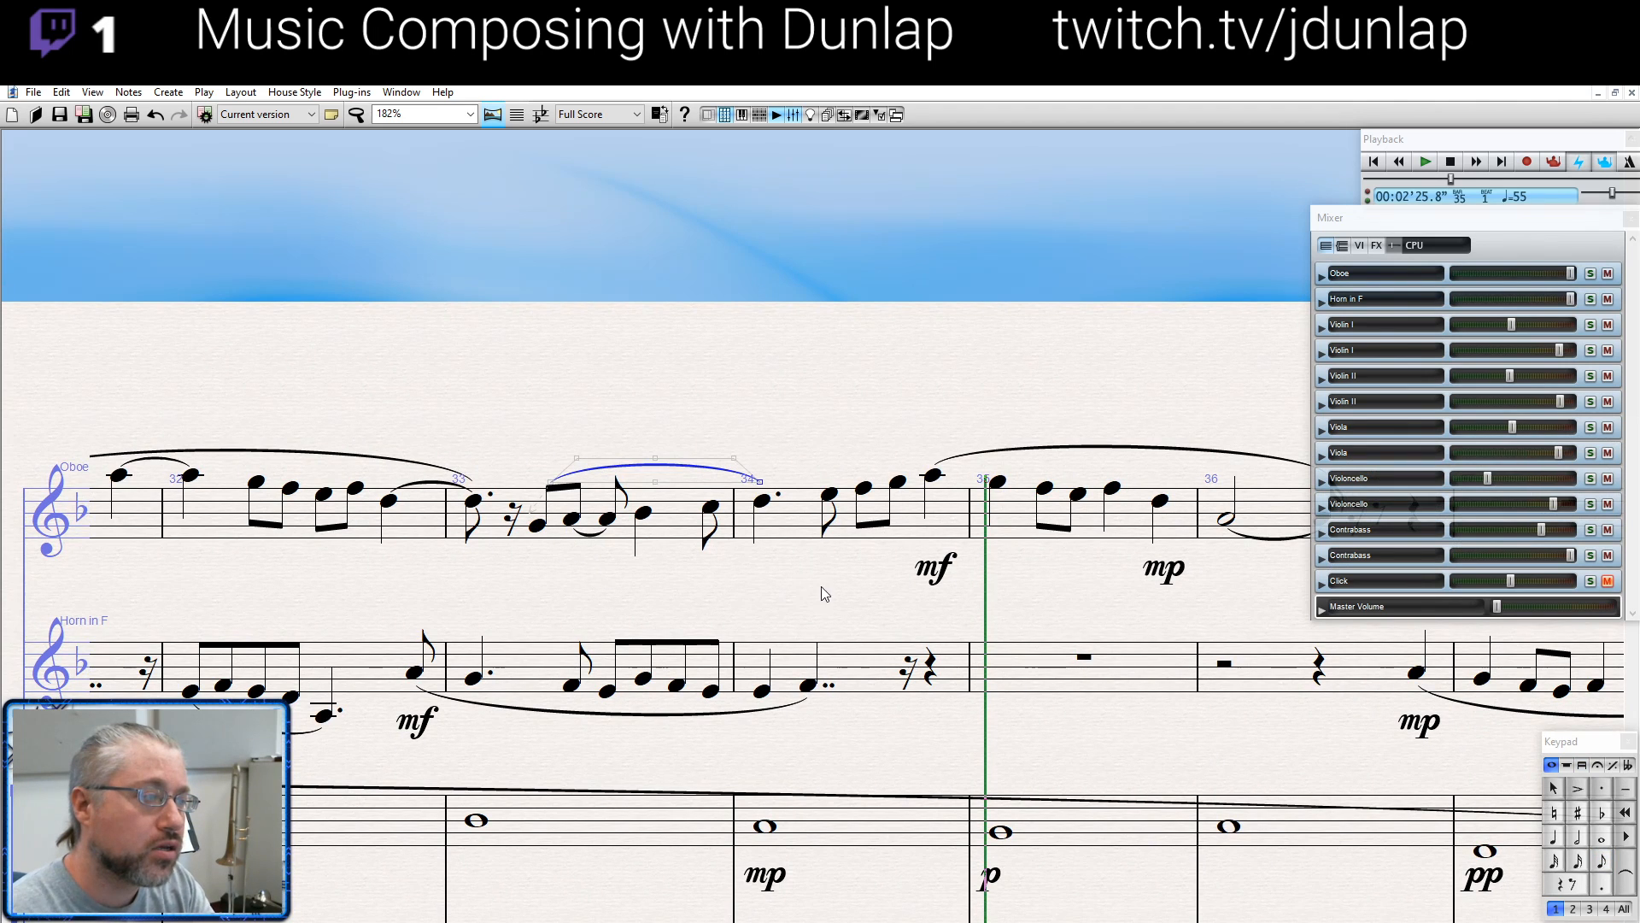
pyautogui.moveTo(821, 586); pyautogui.dragTo(729, 584)
pyautogui.press('Delete')
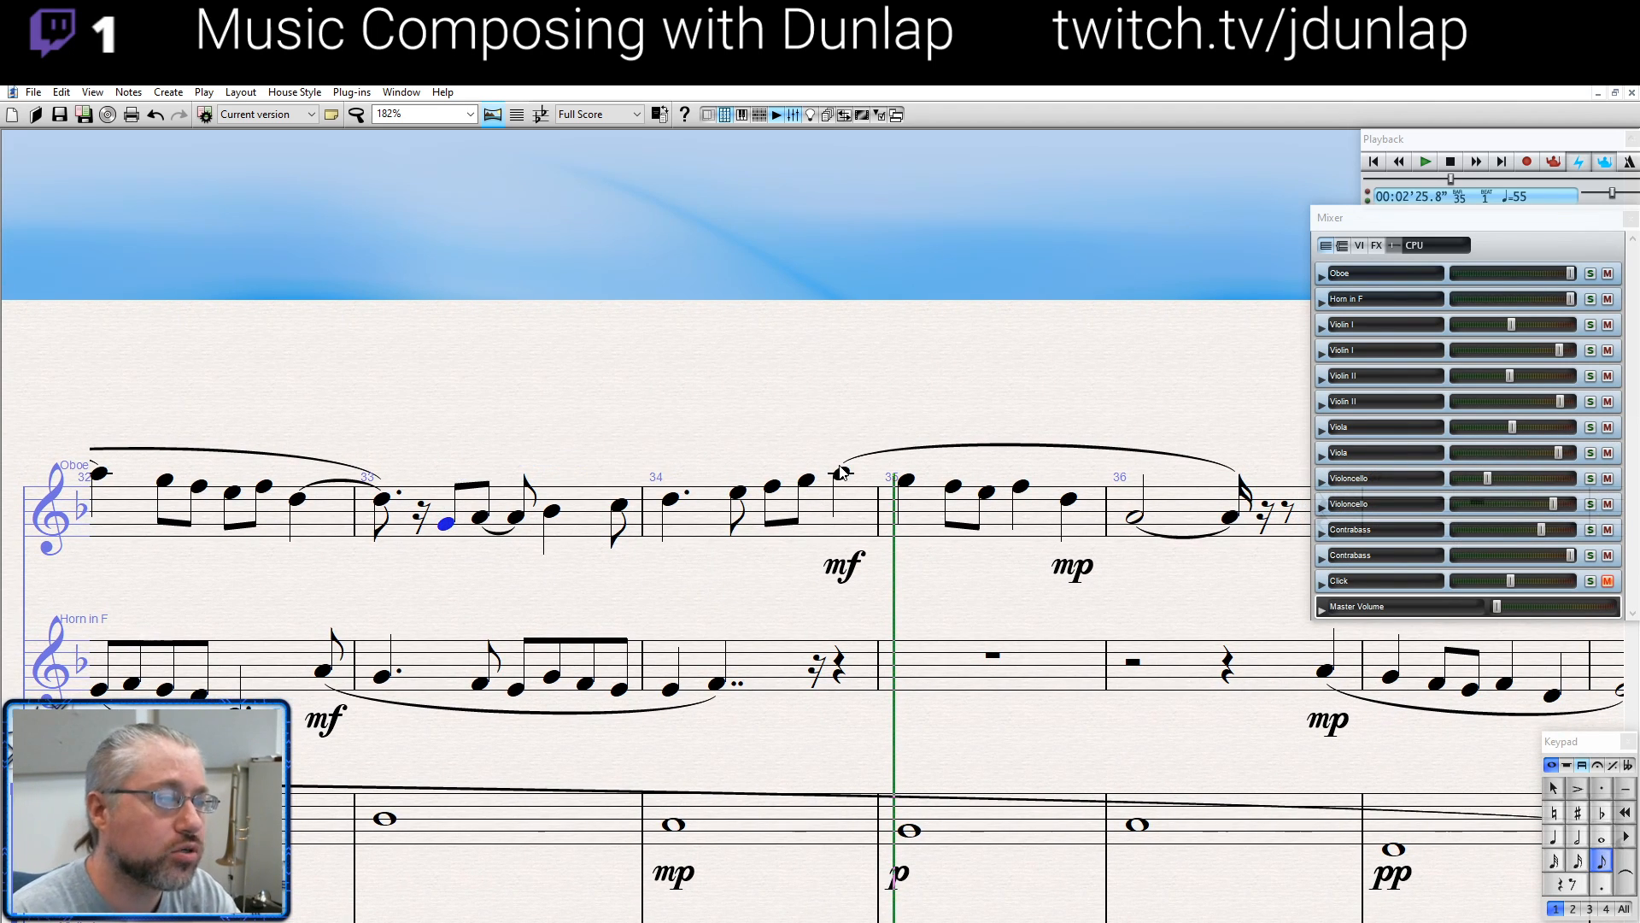
# Extend the start of the oboe slur that runs from bar 34 to bar 36 back into bar 33
pyautogui.click(845, 462)
pyautogui.hotkey('shift', 'space')
pyautogui.hotkey('shift', 'space')
pyautogui.hotkey('shift', 'space')
pyautogui.hotkey('shift', 'space')
pyautogui.hotkey('shift', 'space')
pyautogui.hotkey('shift', 'space')
pyautogui.hotkey('shift', 'space')
pyautogui.hotkey('shift', 'space')
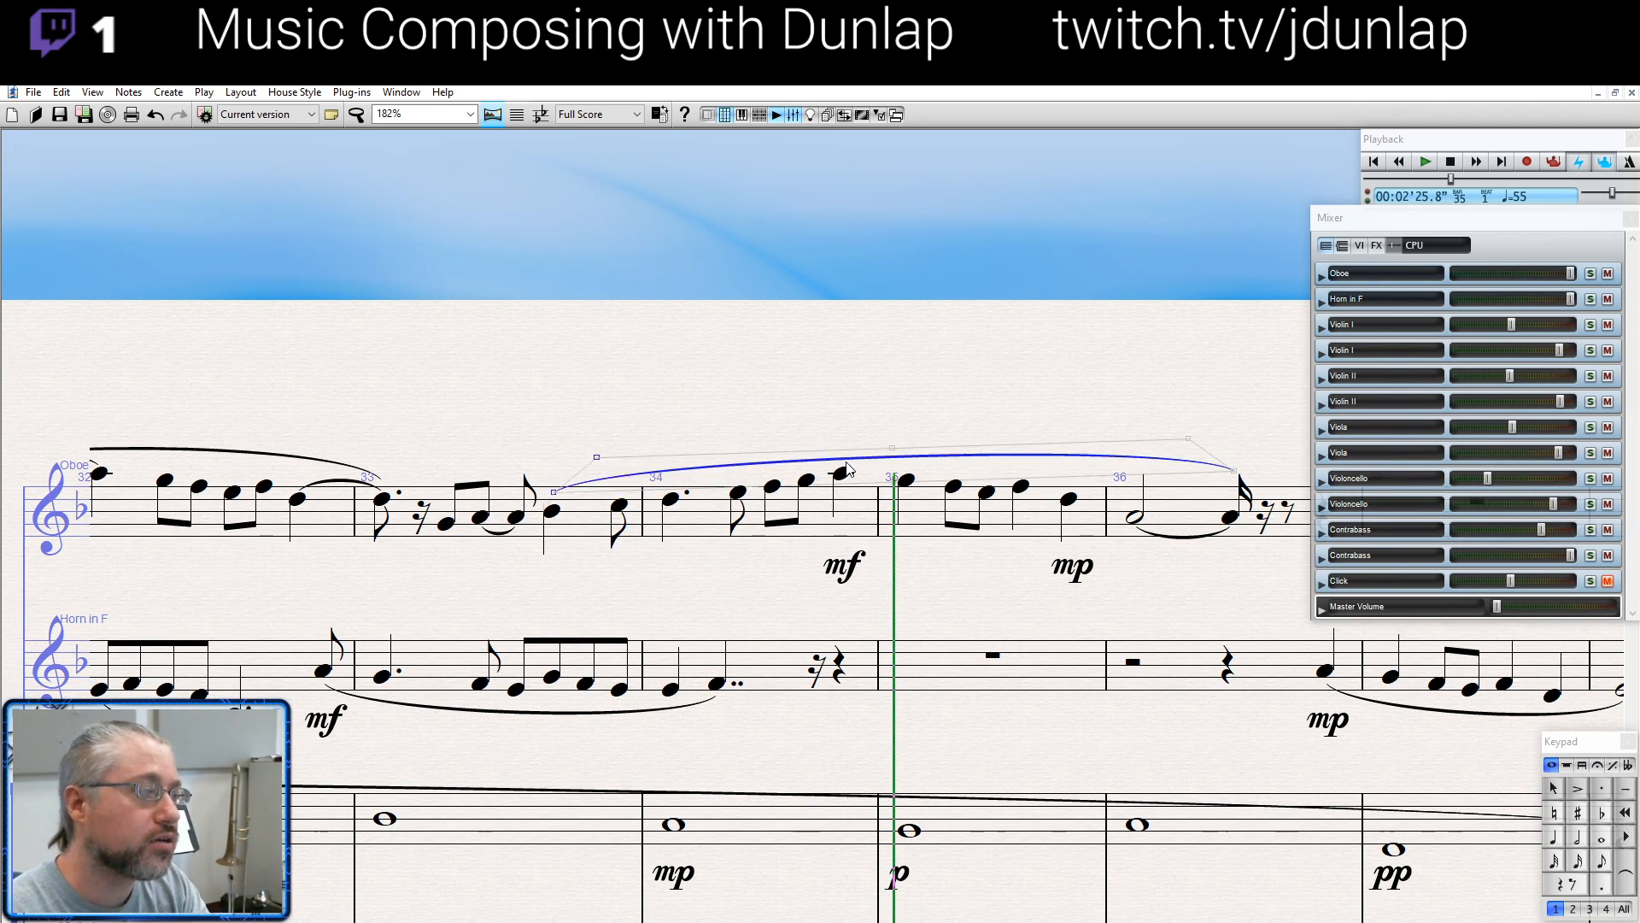
# Play back the passage into bar 27 and replace the horn's third-beat quarter note in bar 26 with two eighth notes
pyautogui.moveTo(434, 486); pyautogui.dragTo(382, 294)
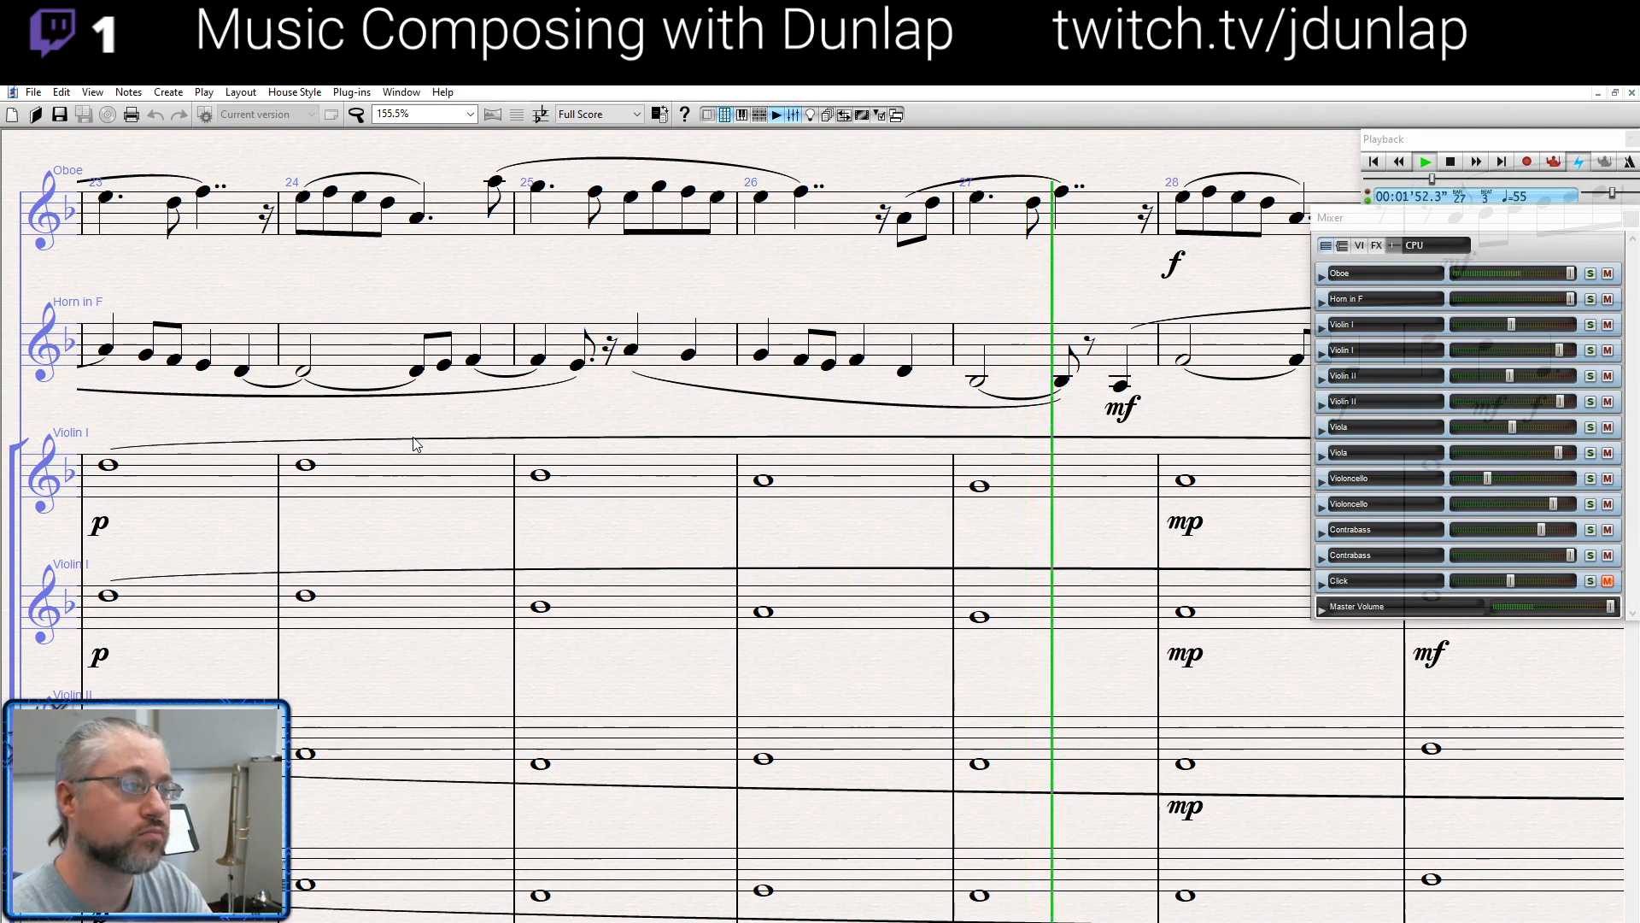
pyautogui.press('space')
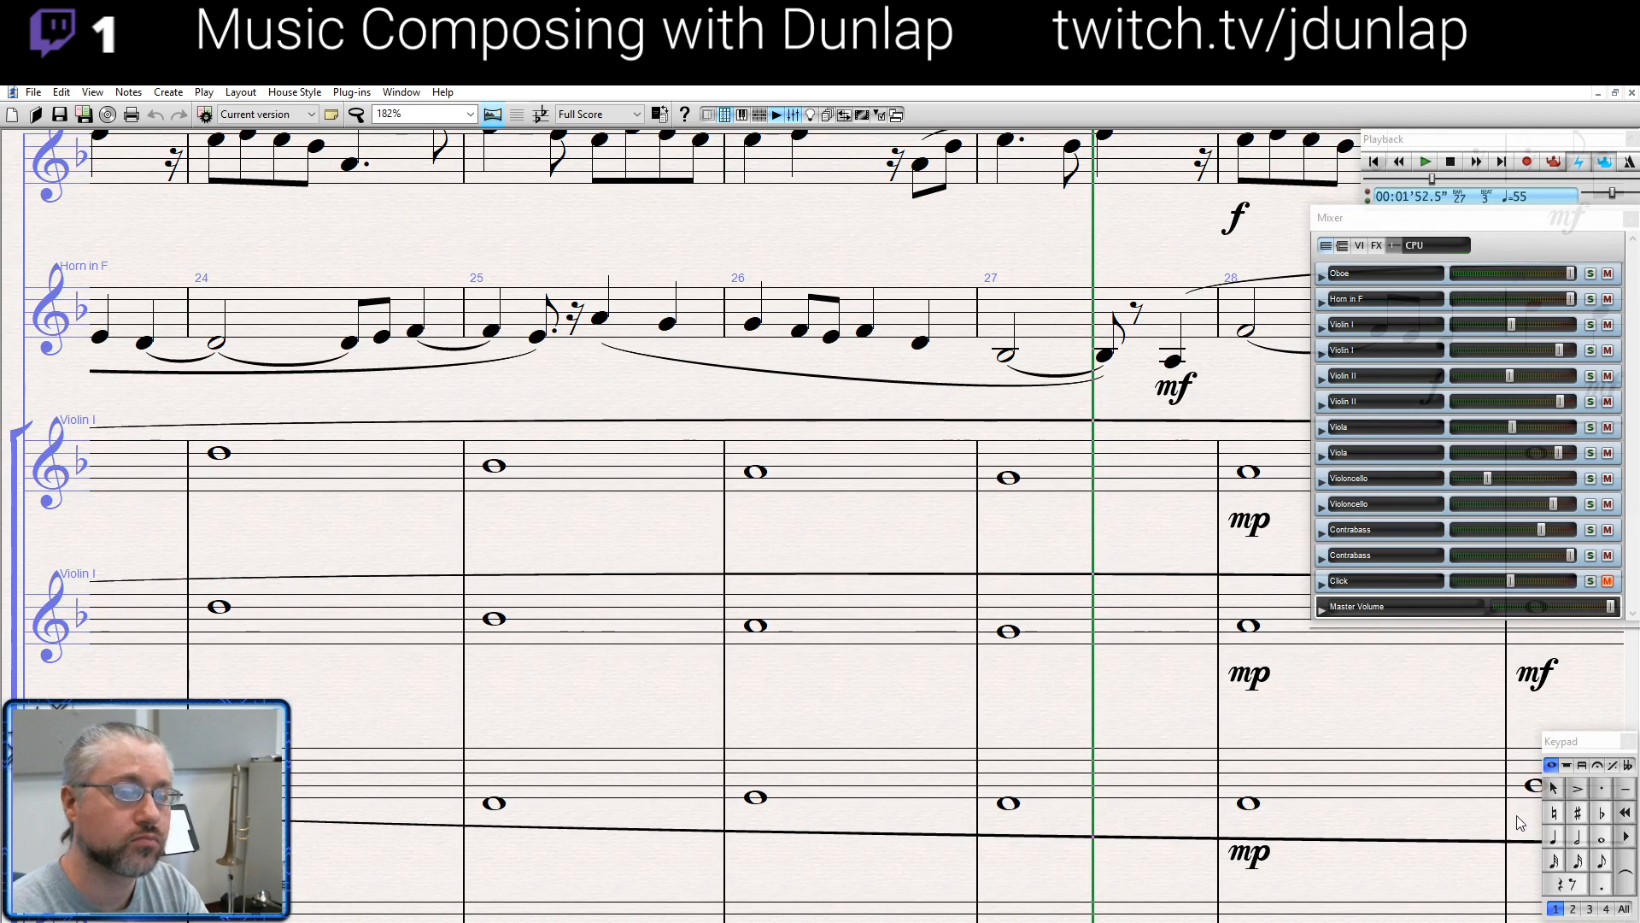
pyautogui.click(1602, 861)
pyautogui.click(864, 327)
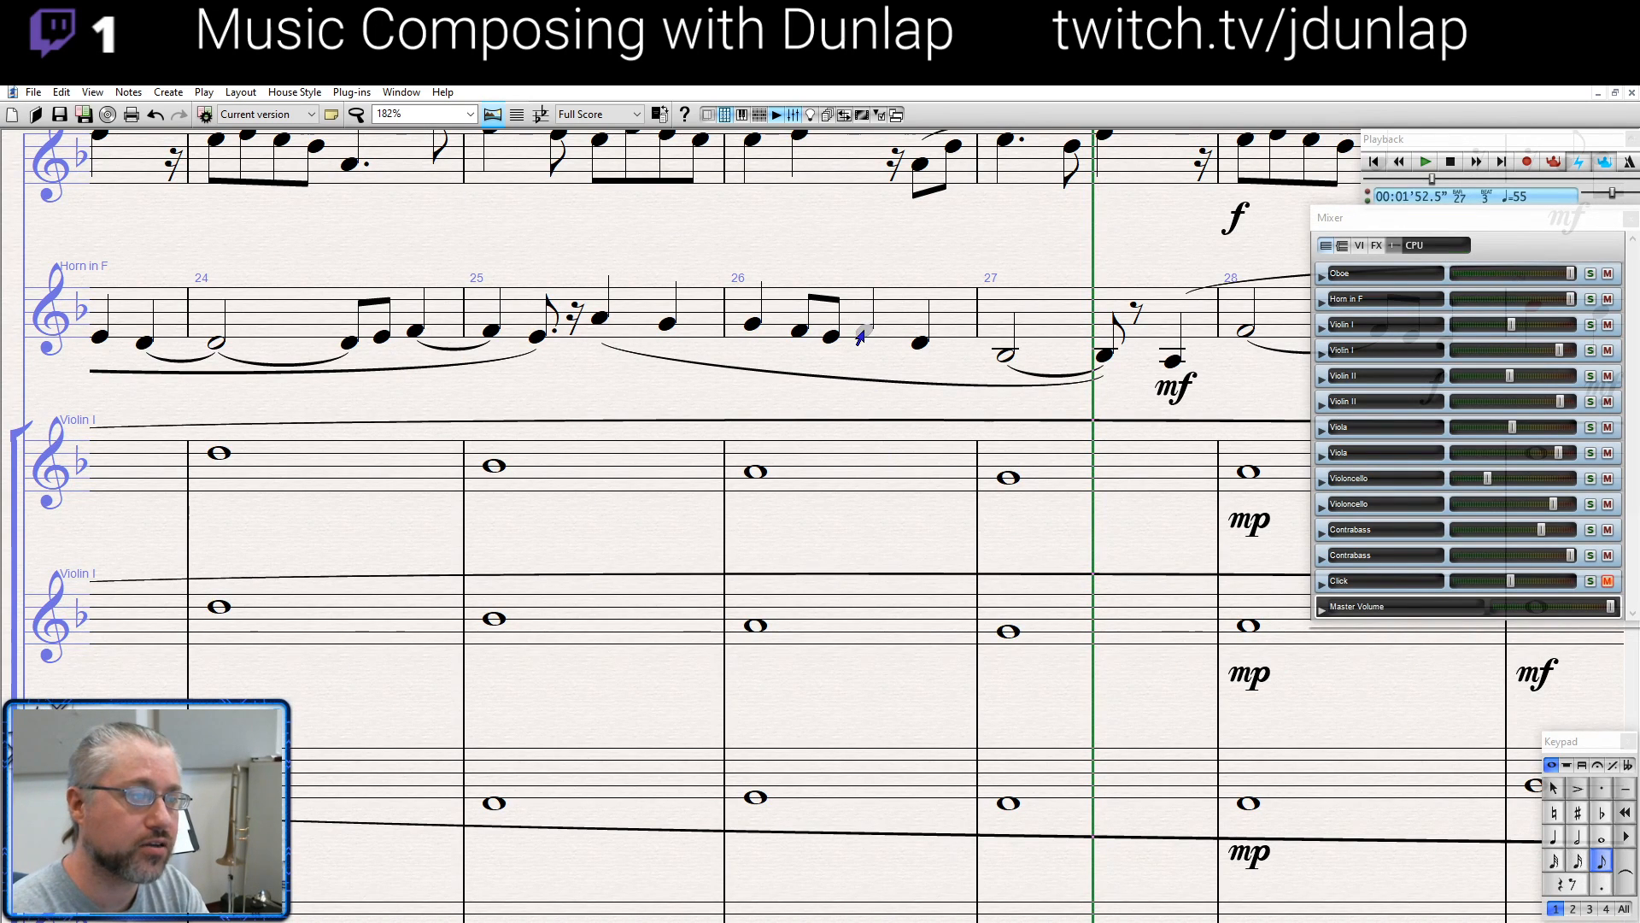
pyautogui.click(897, 337)
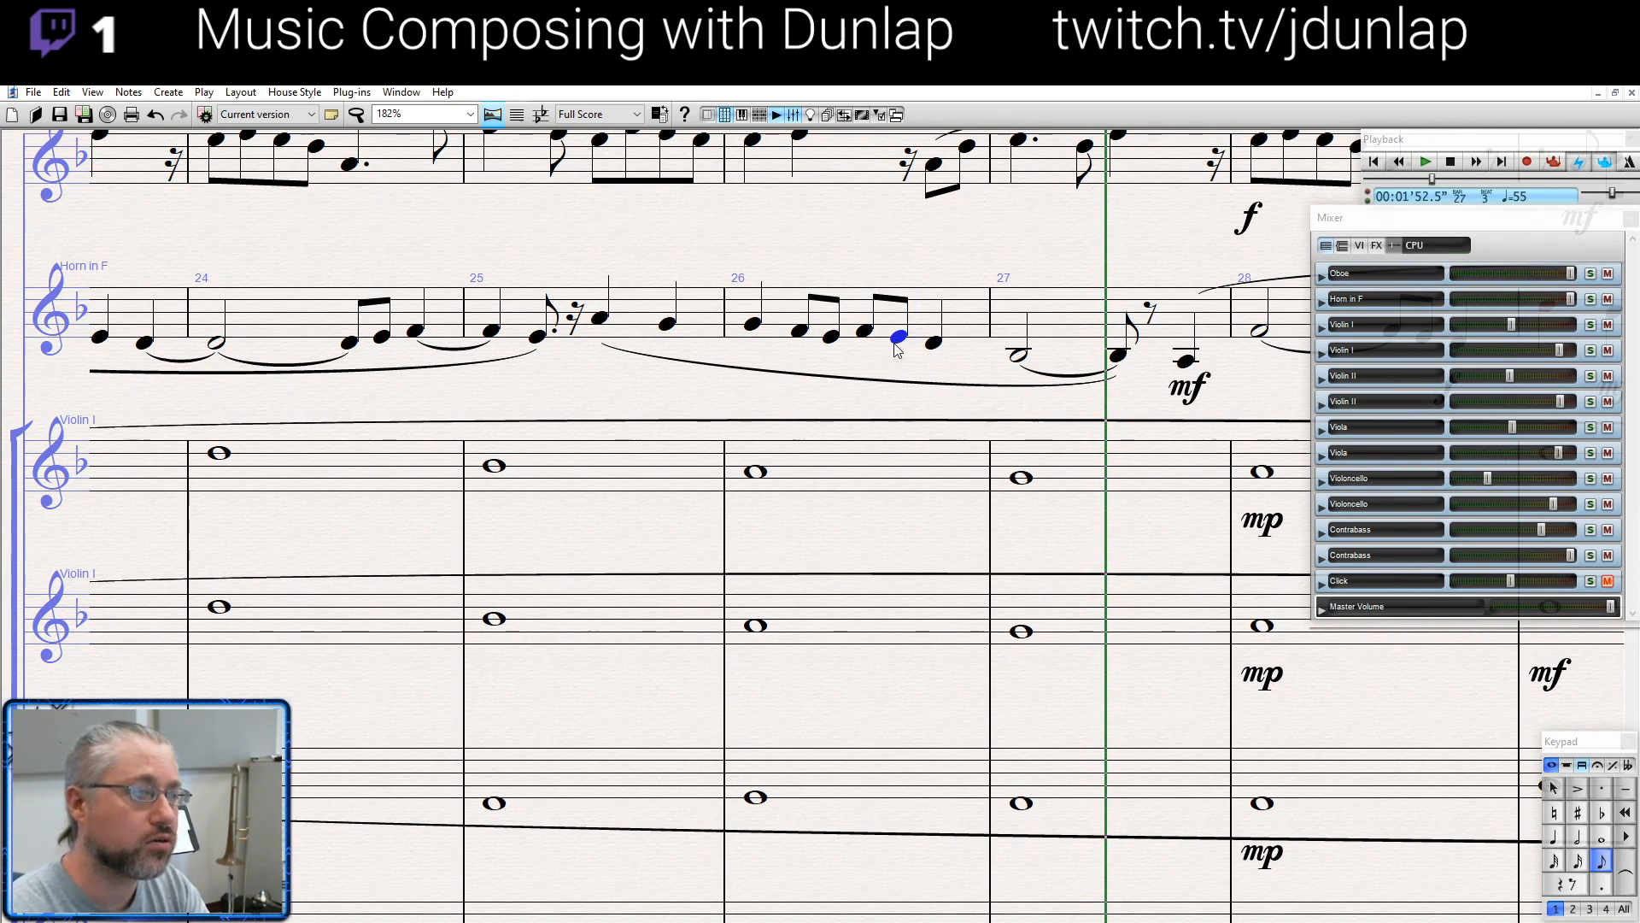
# Play back from bar 25 and try raising the horn's second beat-two eighth note in bar 26 by two staff steps
pyautogui.click(597, 321)
pyautogui.press('p')
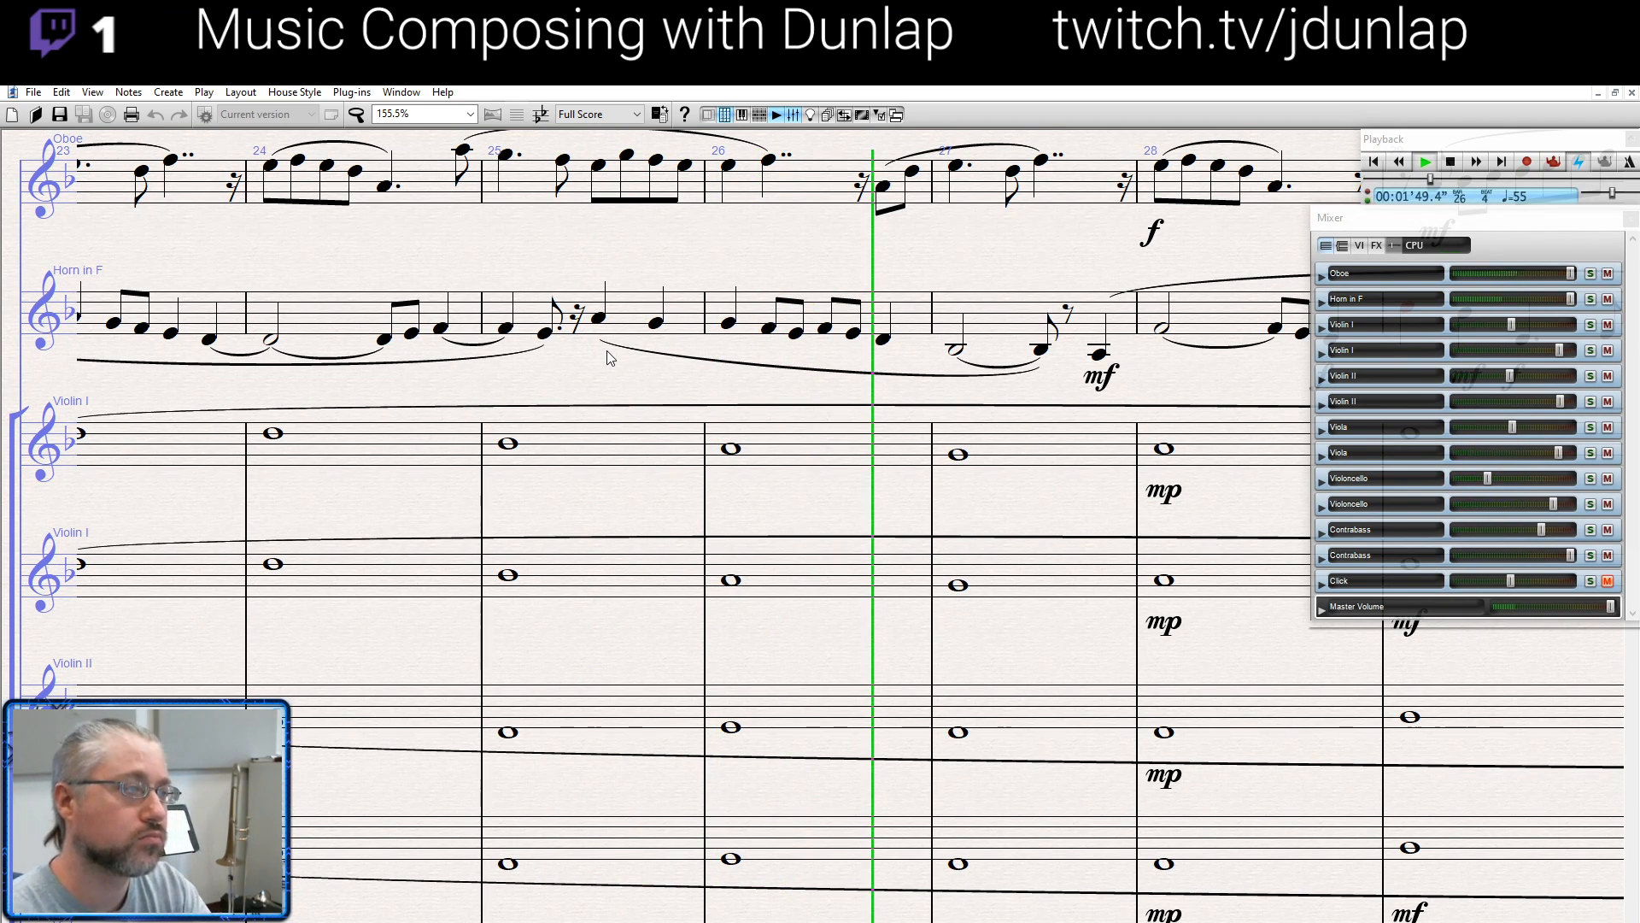
pyautogui.press('space')
pyautogui.click(790, 305)
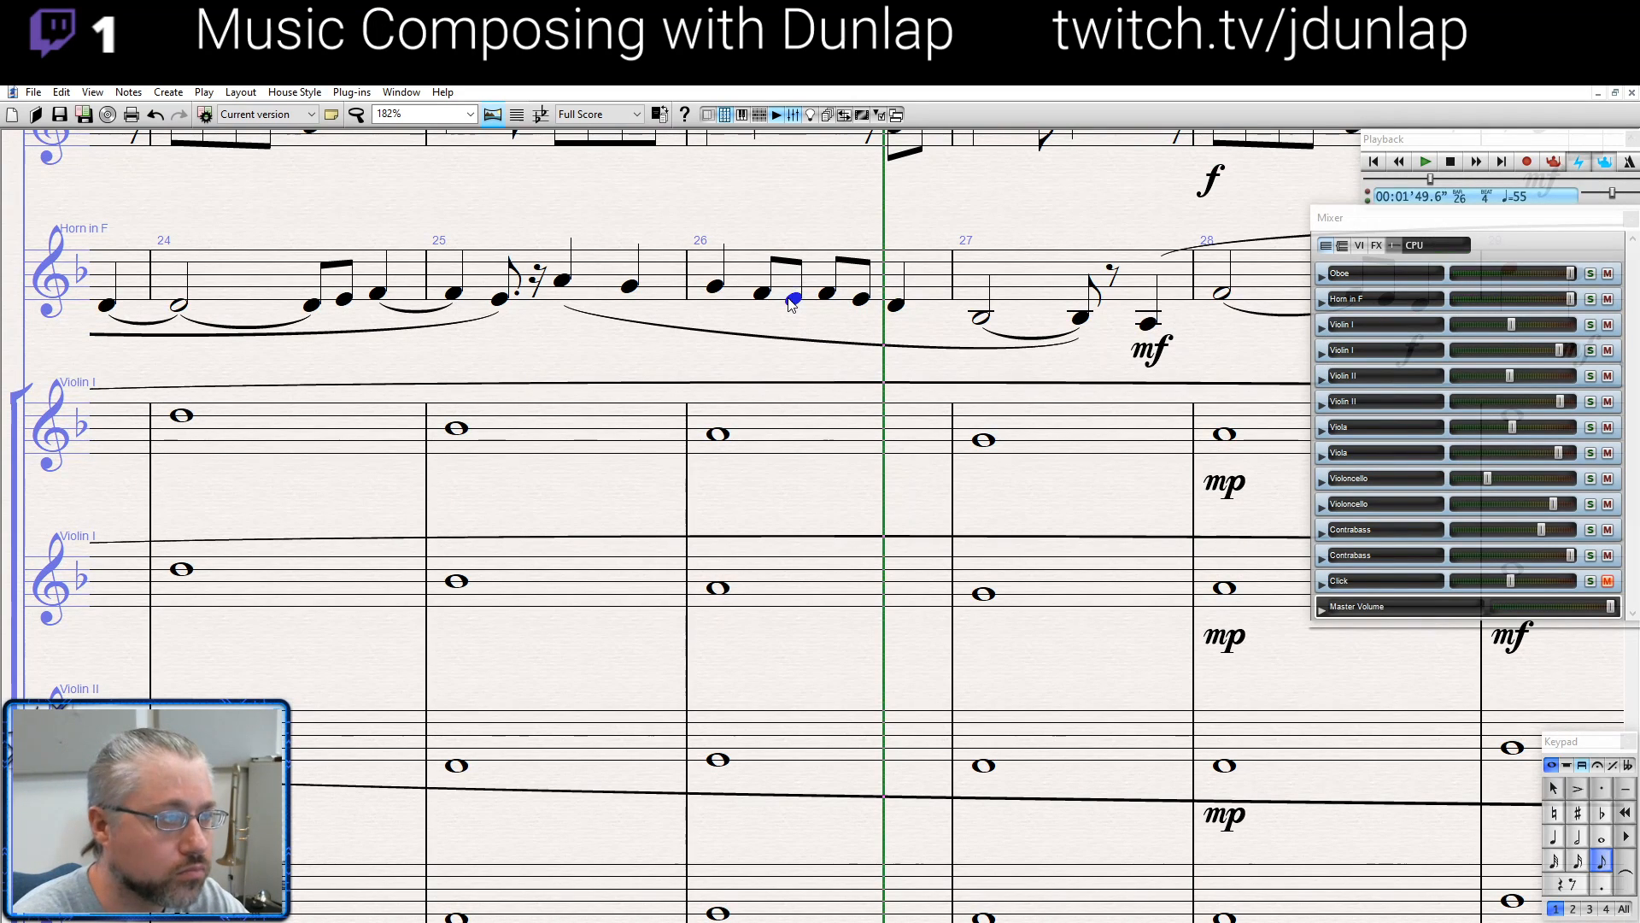
pyautogui.press('Up')
pyautogui.press('Up')
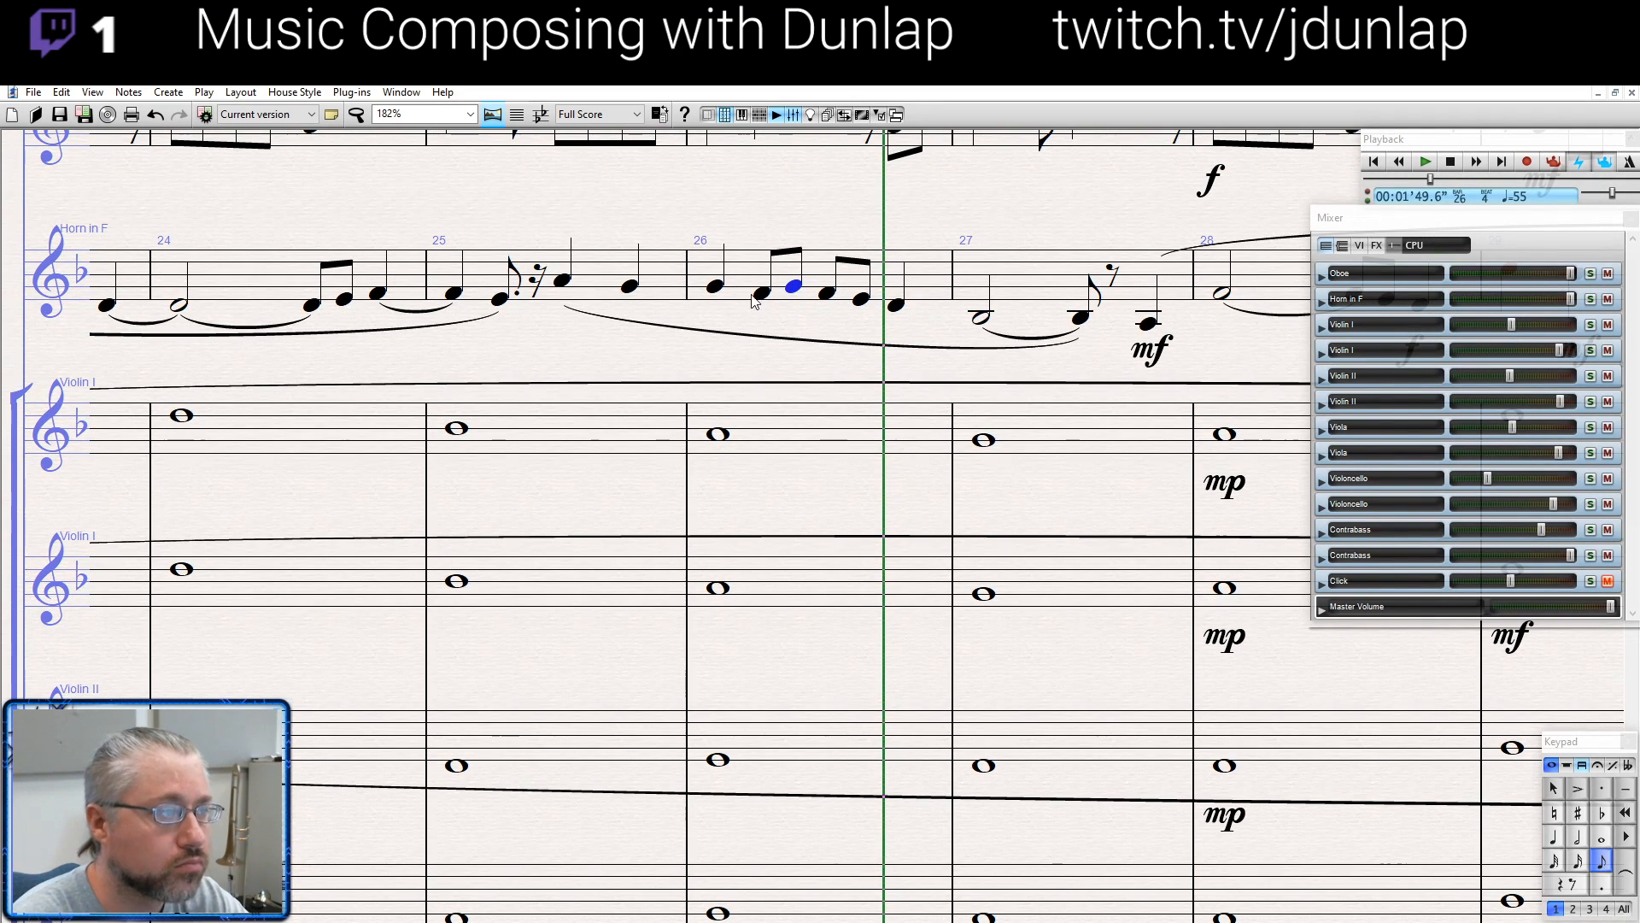
pyautogui.click(377, 294)
pyautogui.press('p')
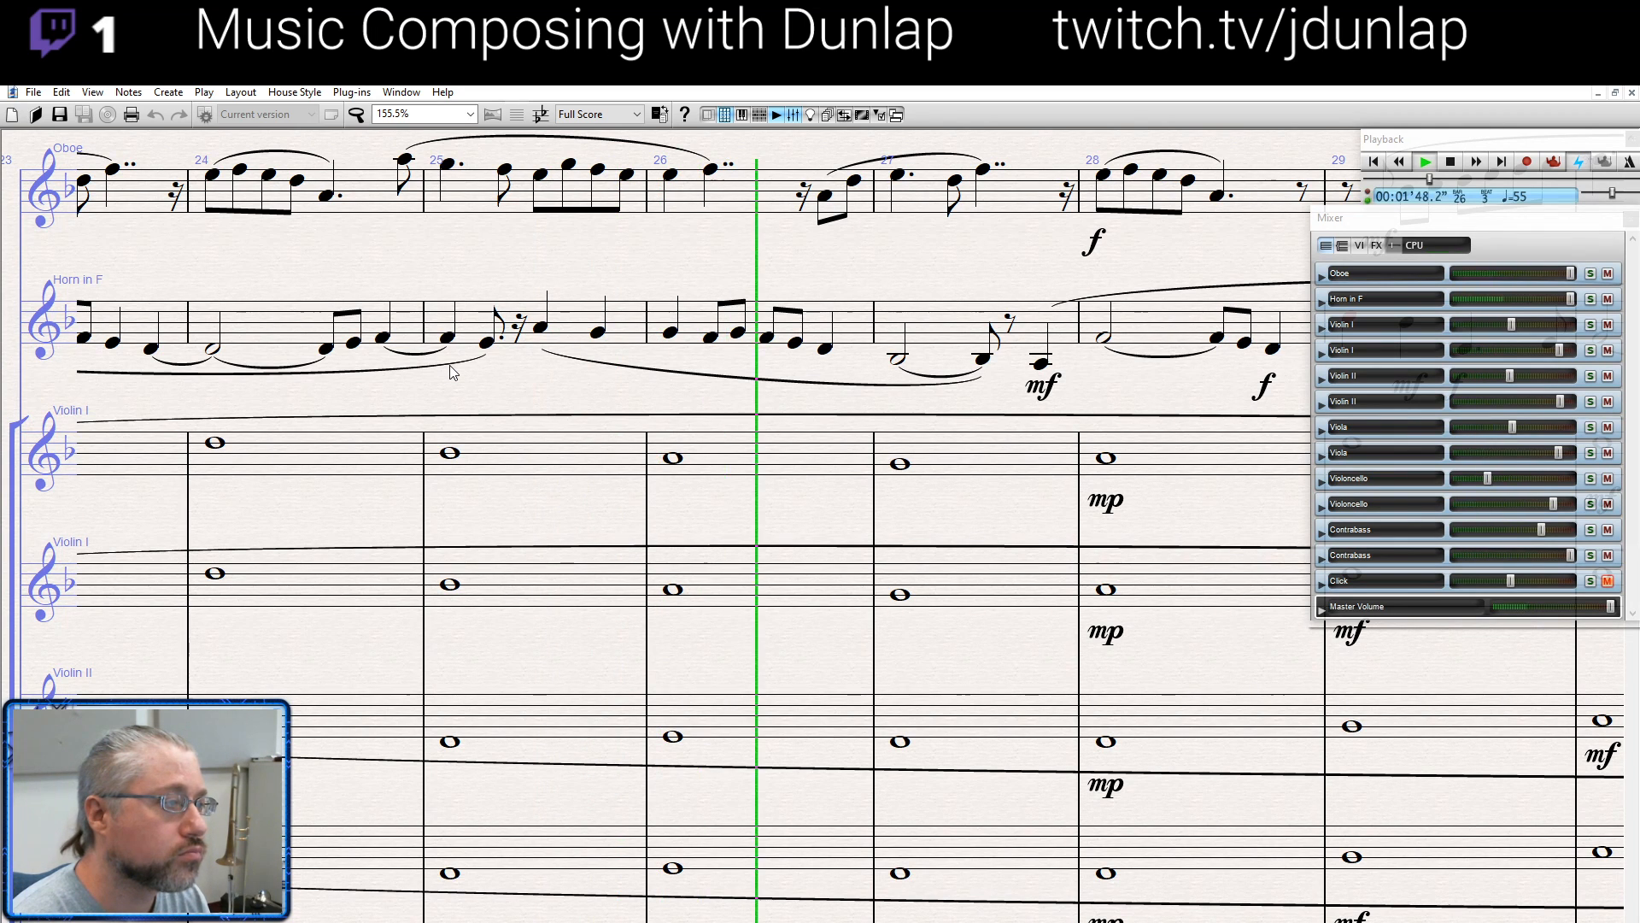
pyautogui.press('space')
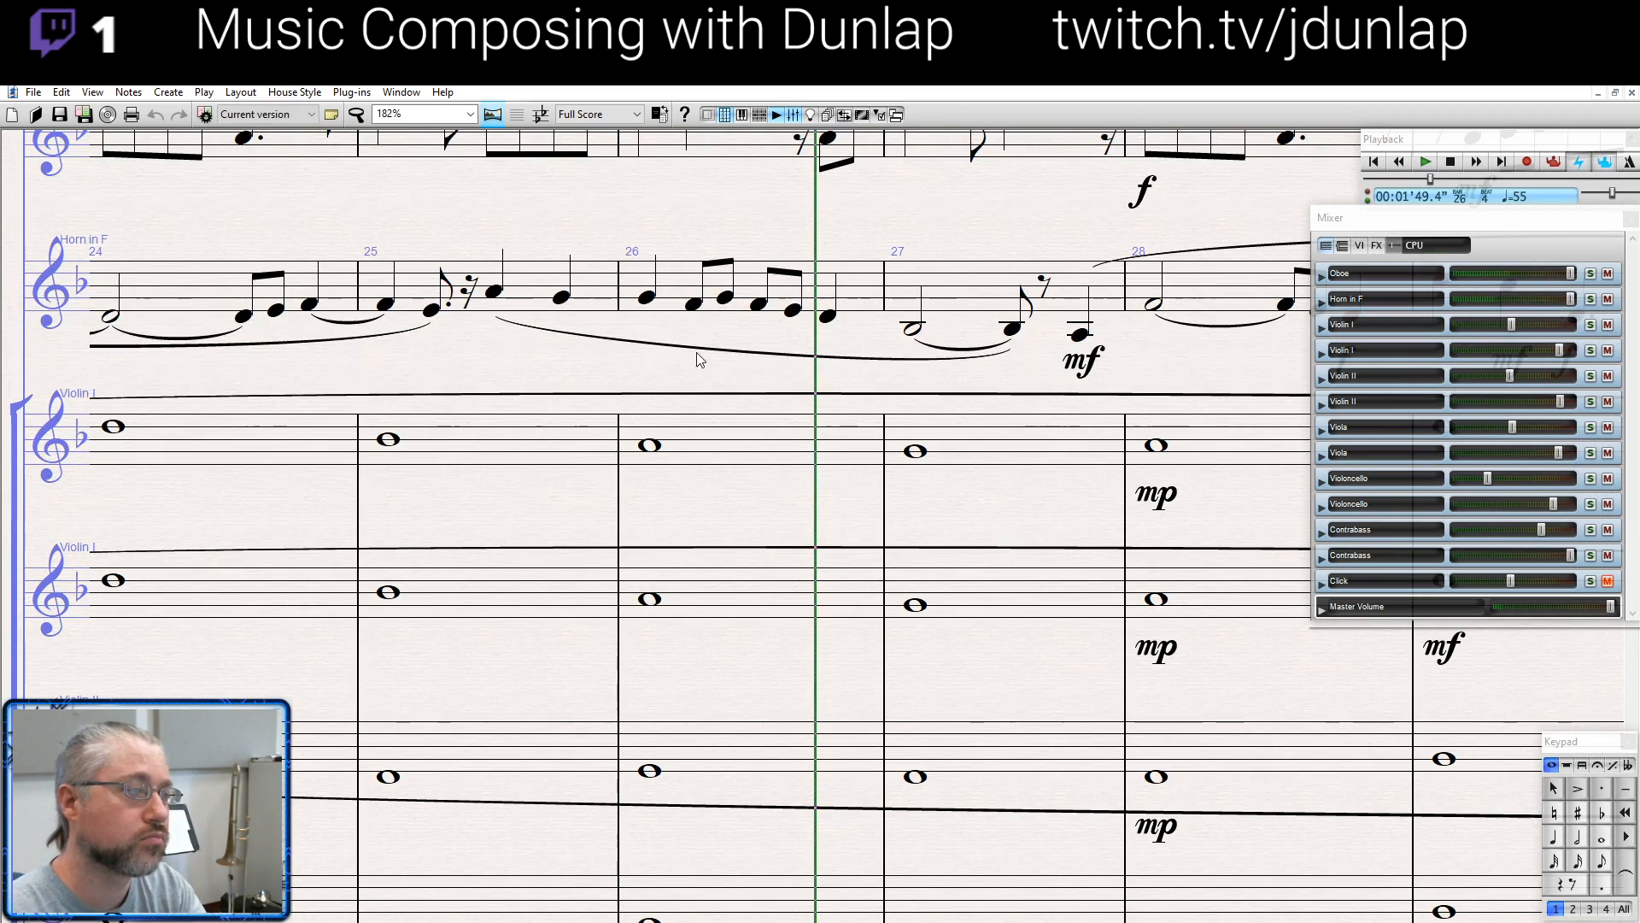
pyautogui.click(725, 299)
pyautogui.press('Down')
pyautogui.press('Down')
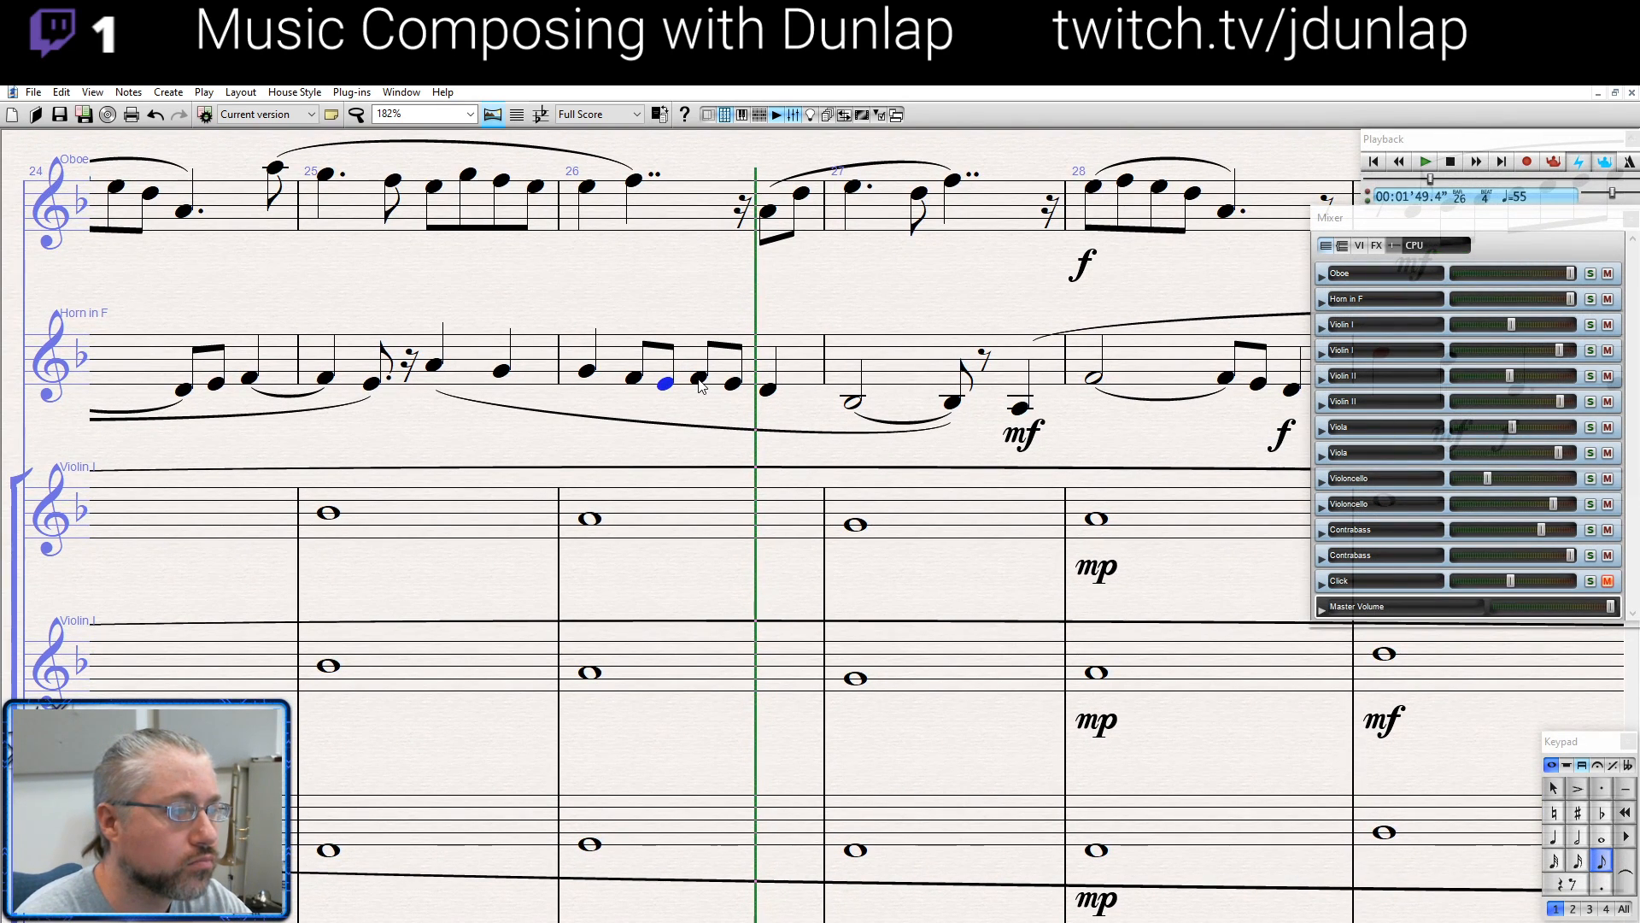
# In horn bar 26, lower the first beat-three eighth note by two staff steps and the beat-four quarter note by one
pyautogui.click(699, 380)
pyautogui.press('Down')
pyautogui.press('Down')
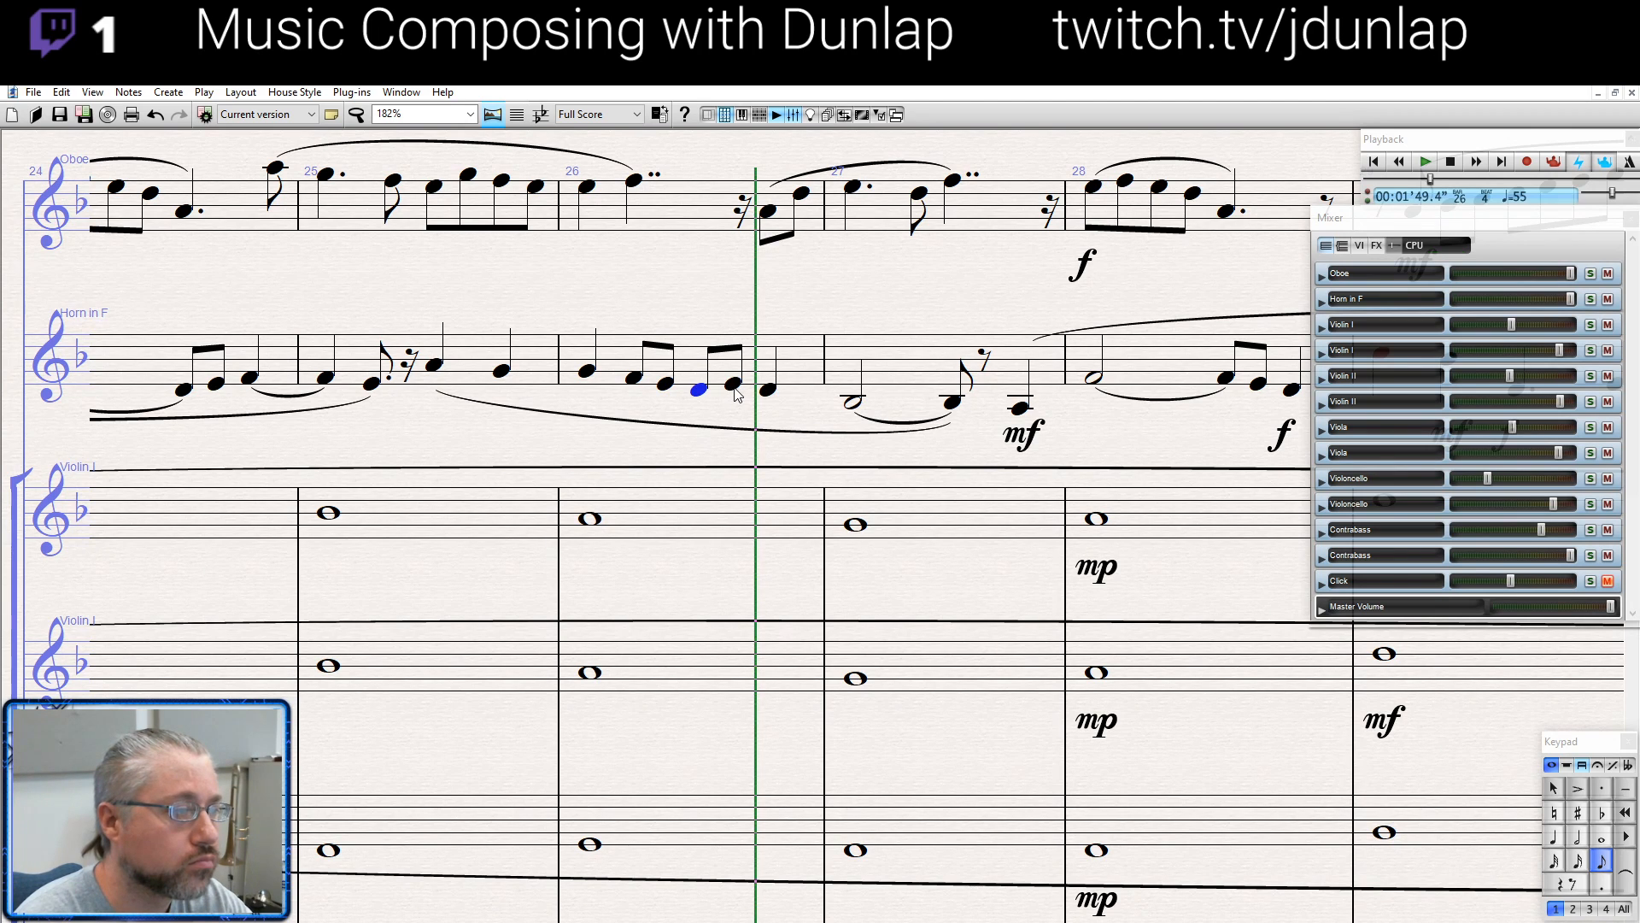
pyautogui.click(768, 390)
pyautogui.press('Down')
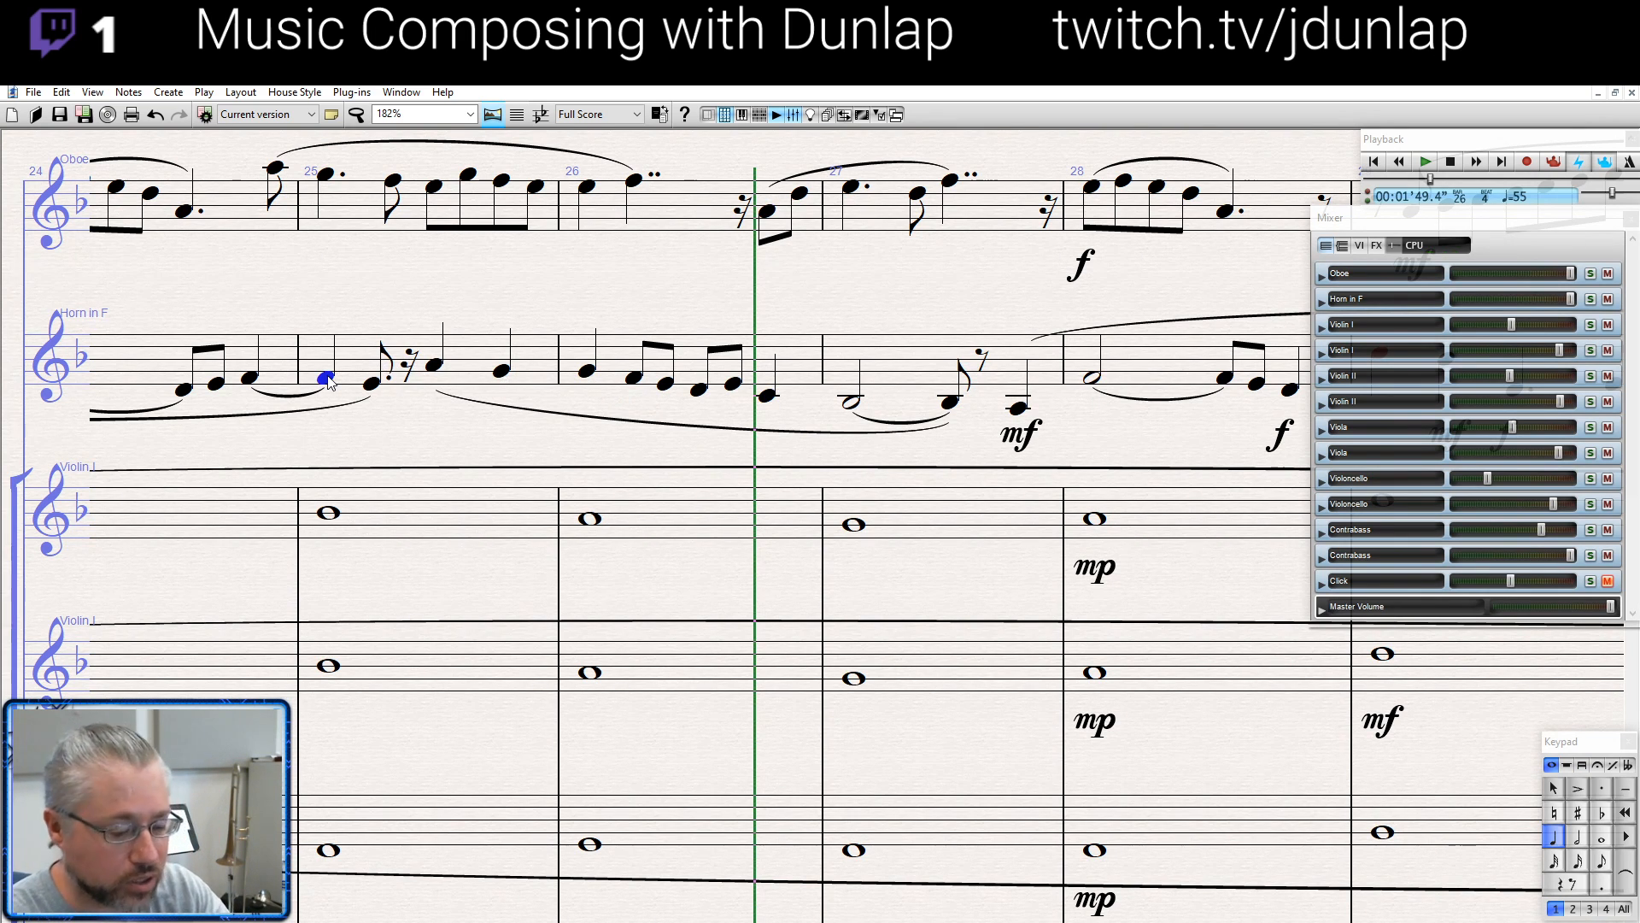
# Play back the revised horn countermelody with the oboe from bar 25 into bar 31
pyautogui.scroll(-1, 330, 382)
pyautogui.press('p')
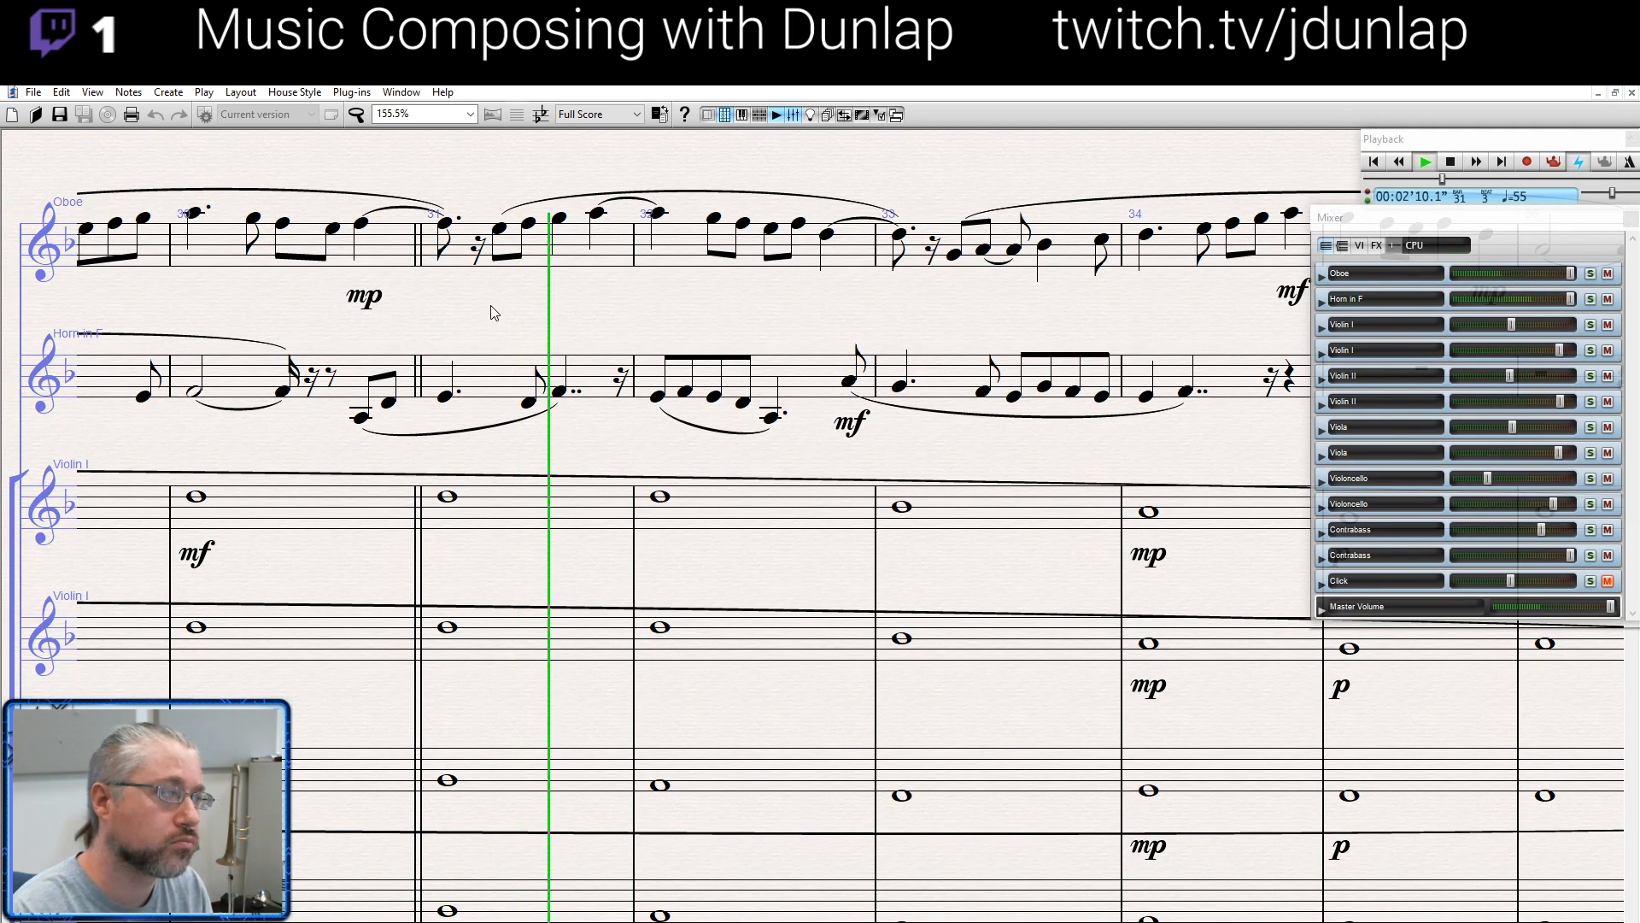
pyautogui.press('space')
# Try adding an mf dynamic under the oboe's first eighth note after the rest in bar 31
pyautogui.click(443, 179)
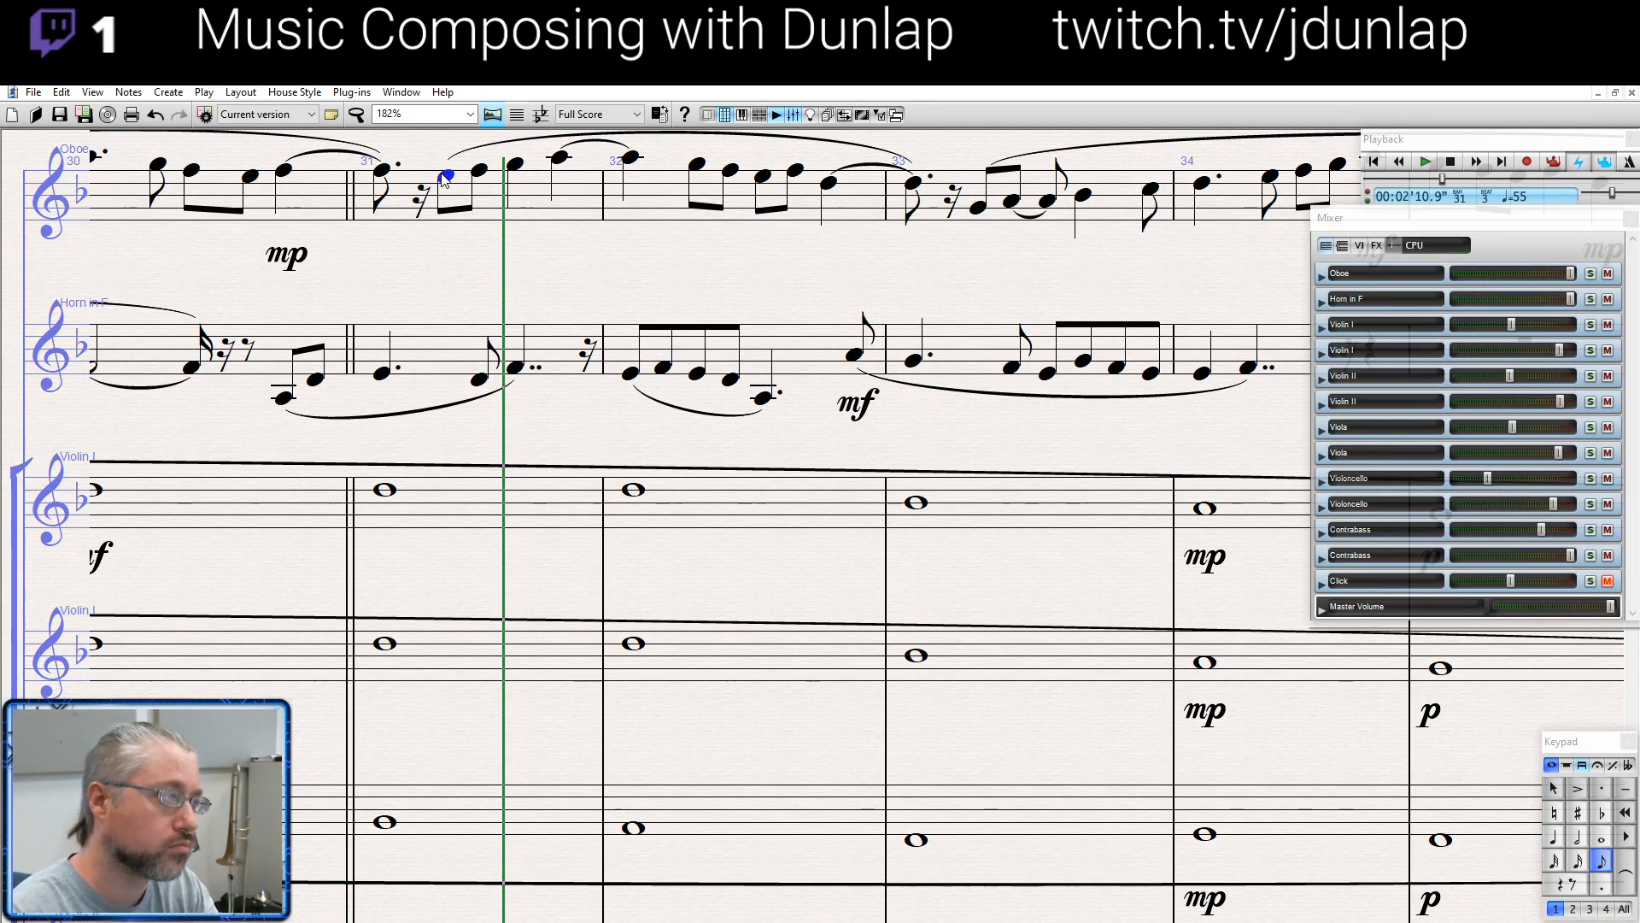
pyautogui.hotkey('ctrl', 'e')
pyautogui.write('mf')
pyautogui.press('Escape')
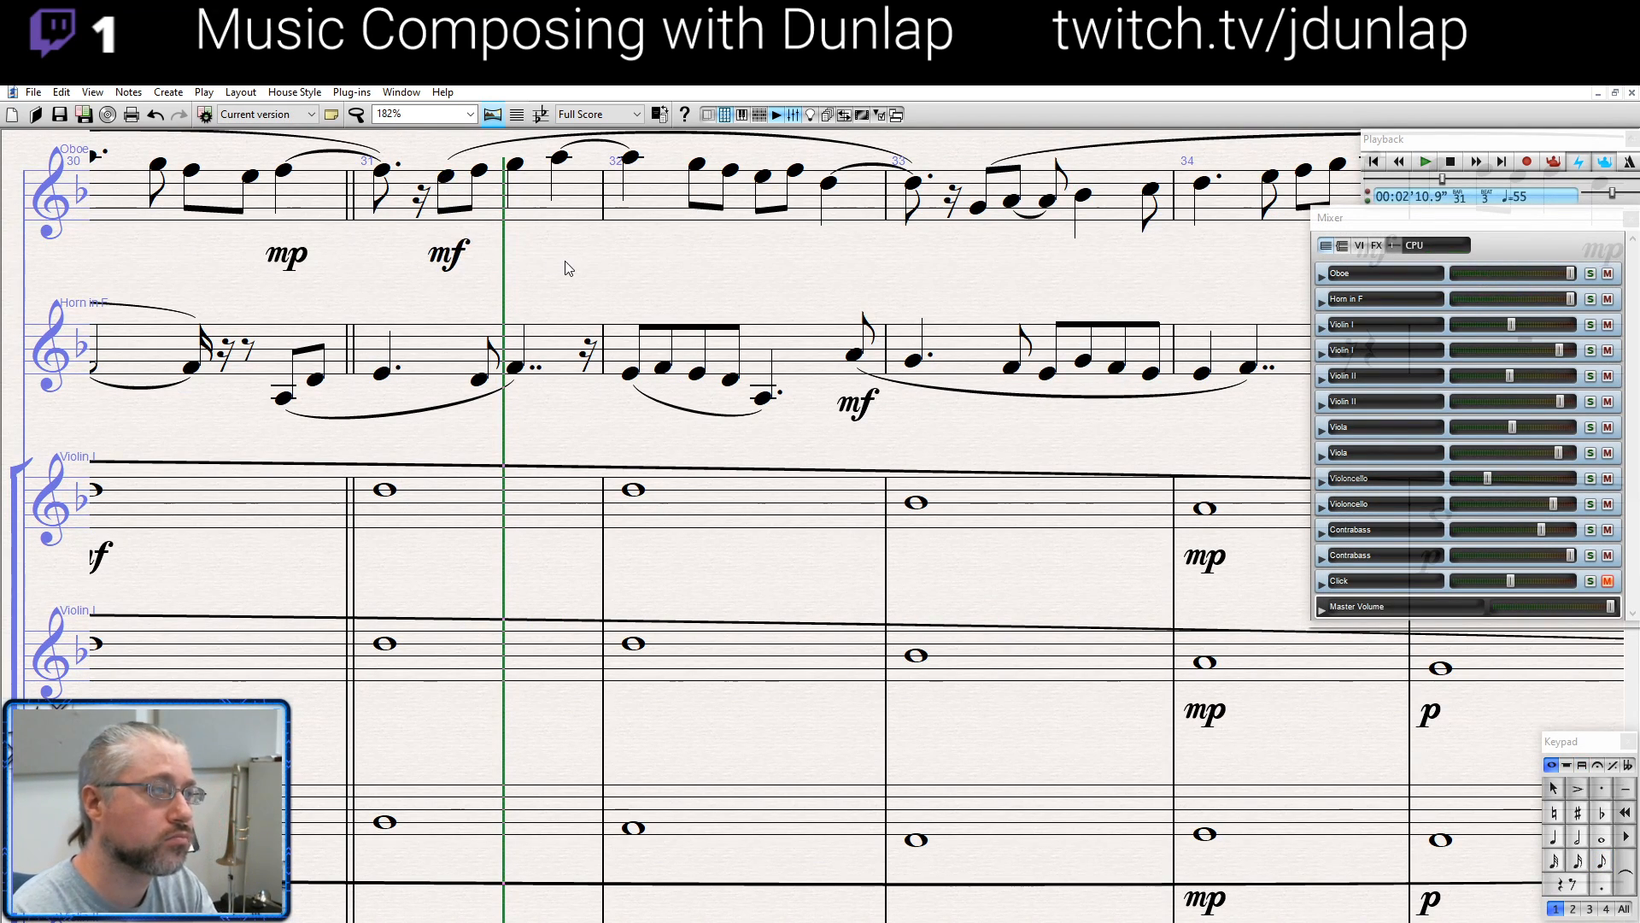
# Play back the passage into bar 30 and remove the oboe's dynamics from bars 30 and 31
pyautogui.press('space')
pyautogui.moveTo(522, 397); pyautogui.dragTo(443, 309)
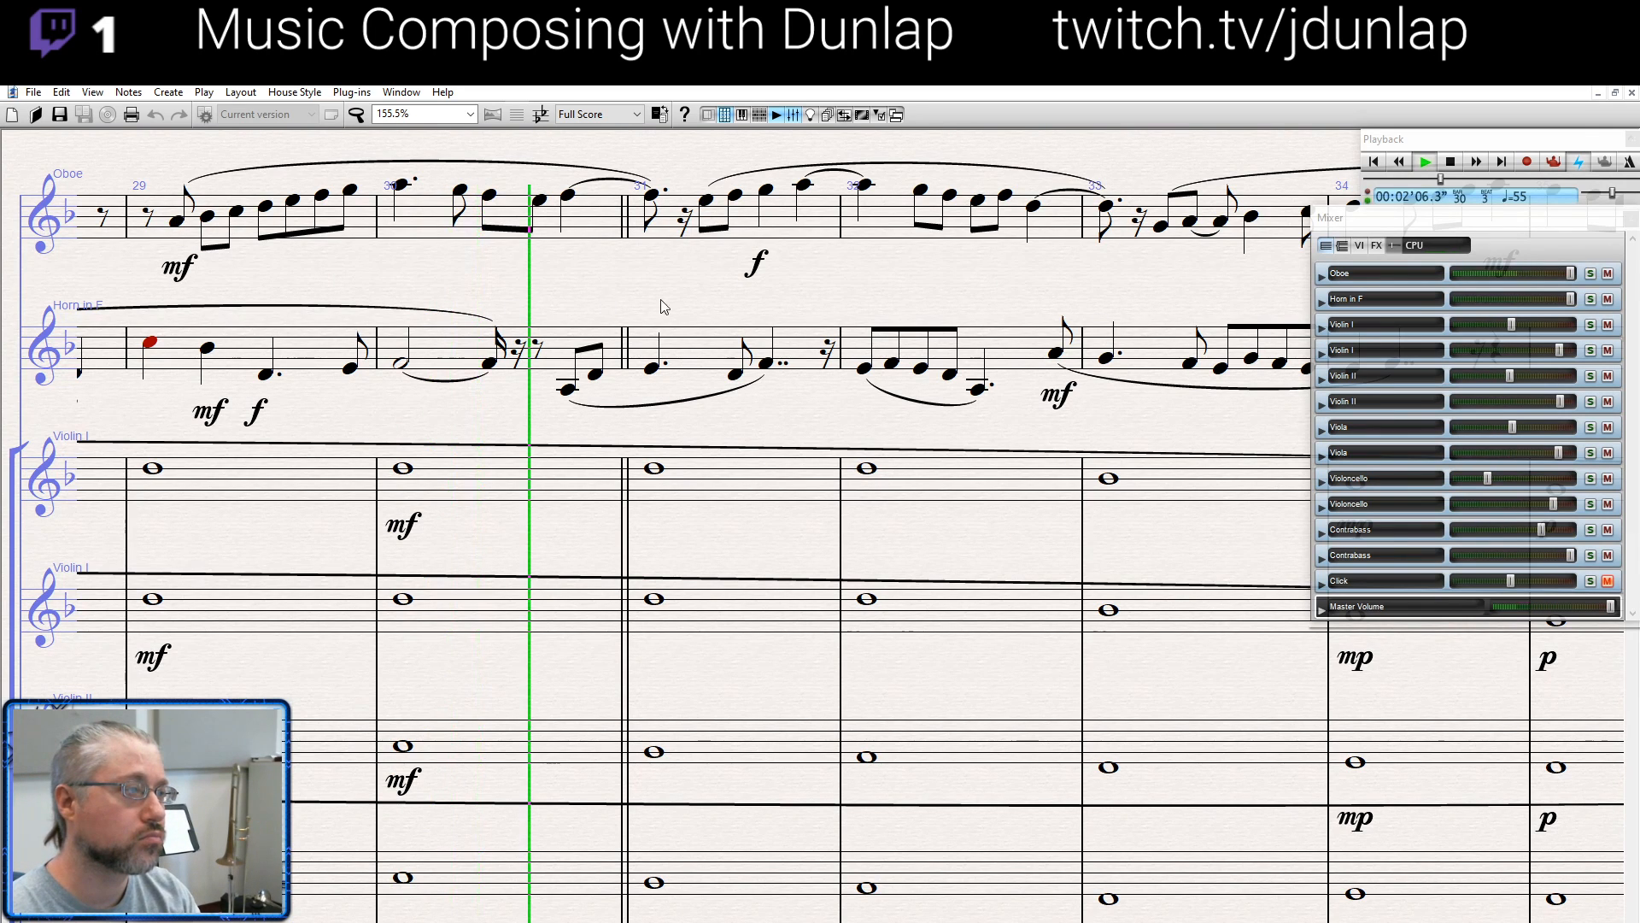
pyautogui.press('space')
pyautogui.moveTo(656, 243); pyautogui.dragTo(796, 346)
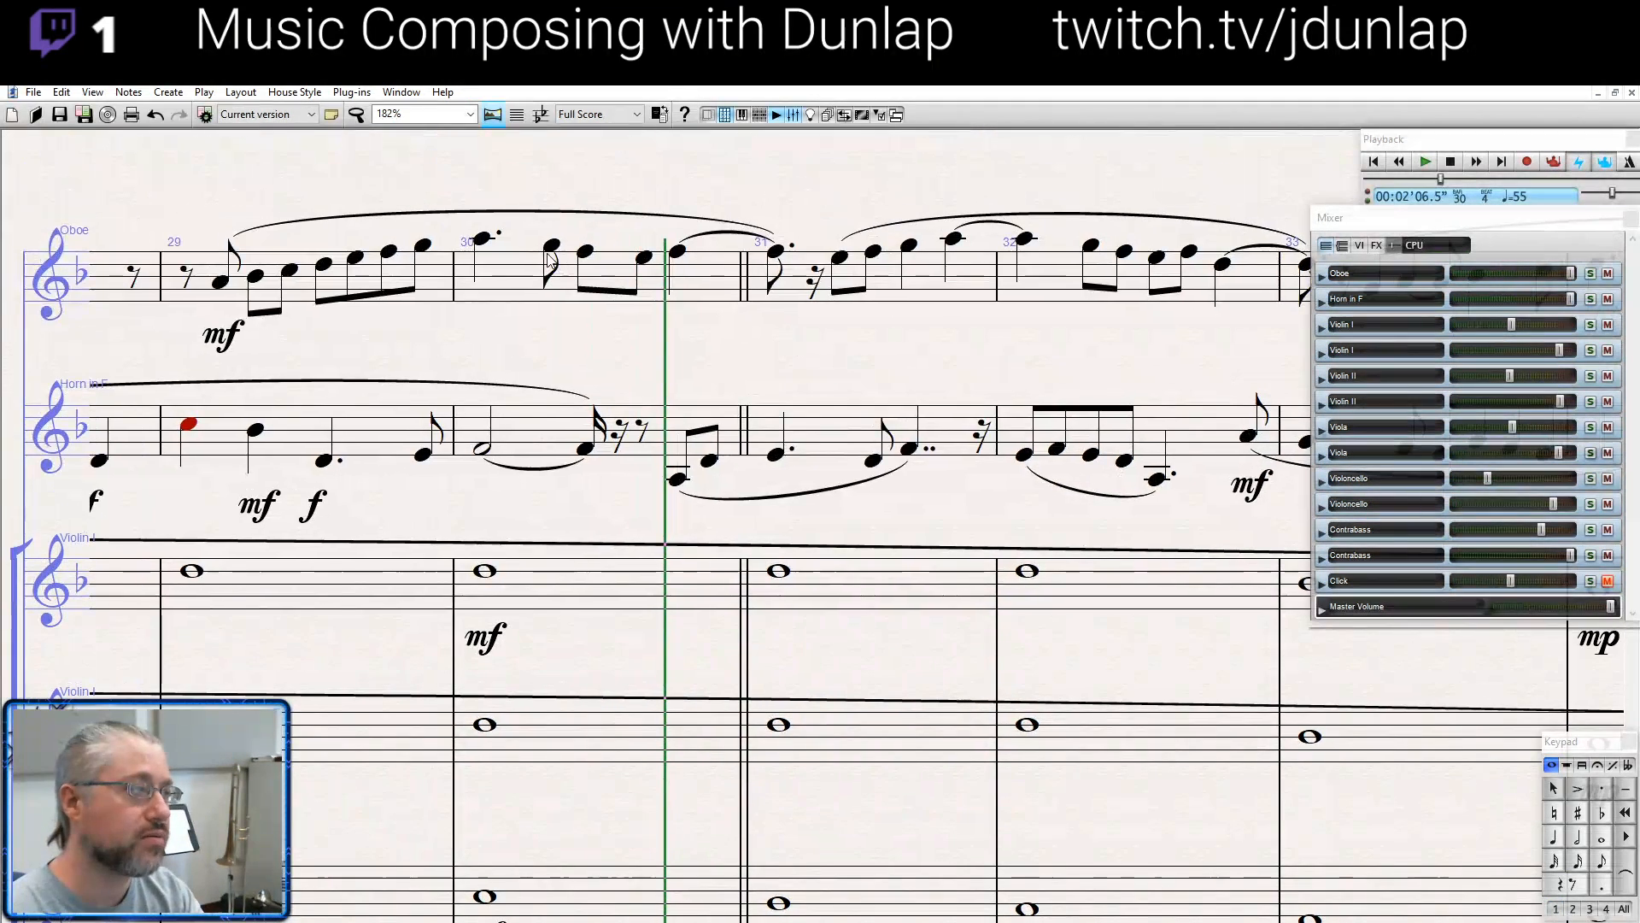
# Add an f dynamic to the oboe's last eighth note in bar 29 and play back from the start of that bar
pyautogui.click(480, 239)
pyautogui.click(425, 247)
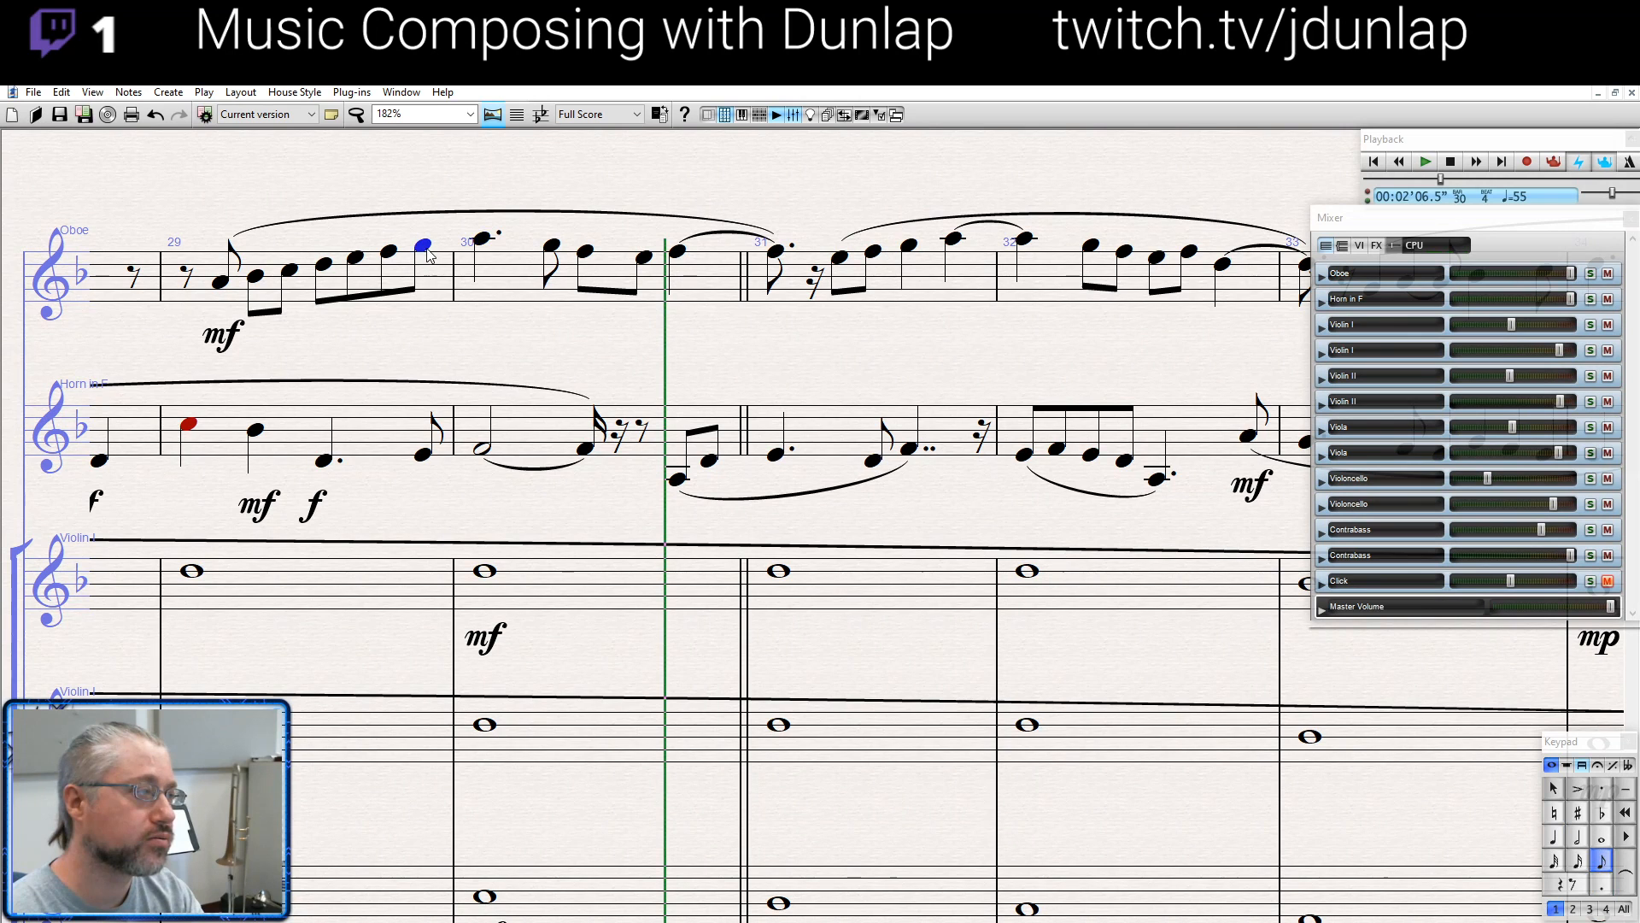
pyautogui.hotkey('ctrl', 'e')
pyautogui.hotkey('ctrl', 'f')
pyautogui.click(182, 280)
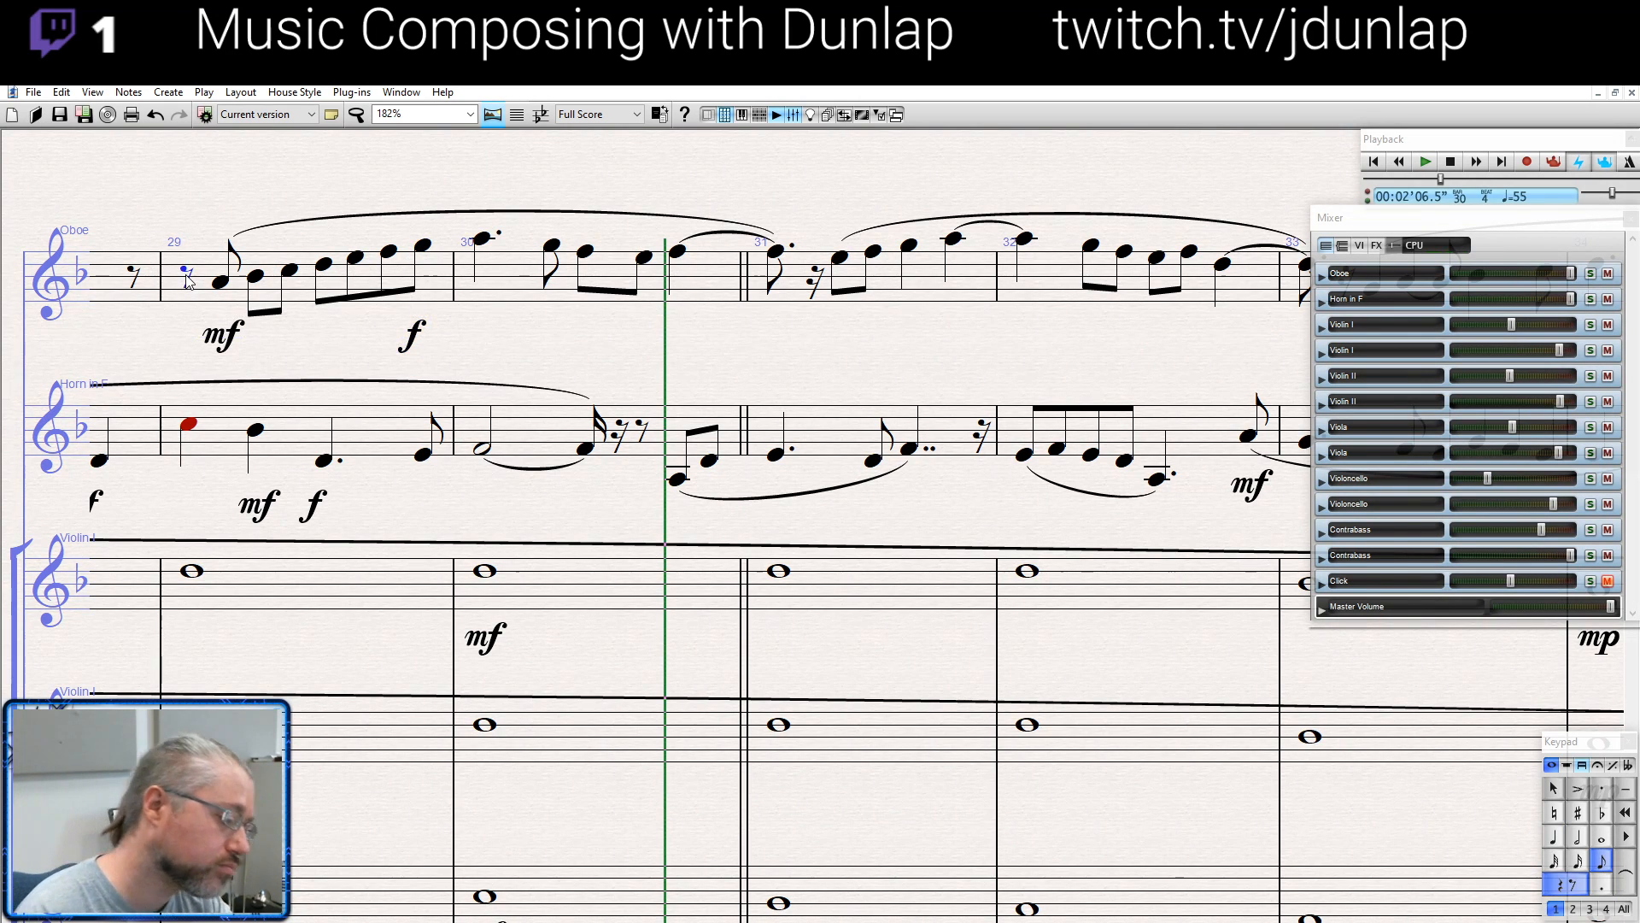
pyautogui.press('p')
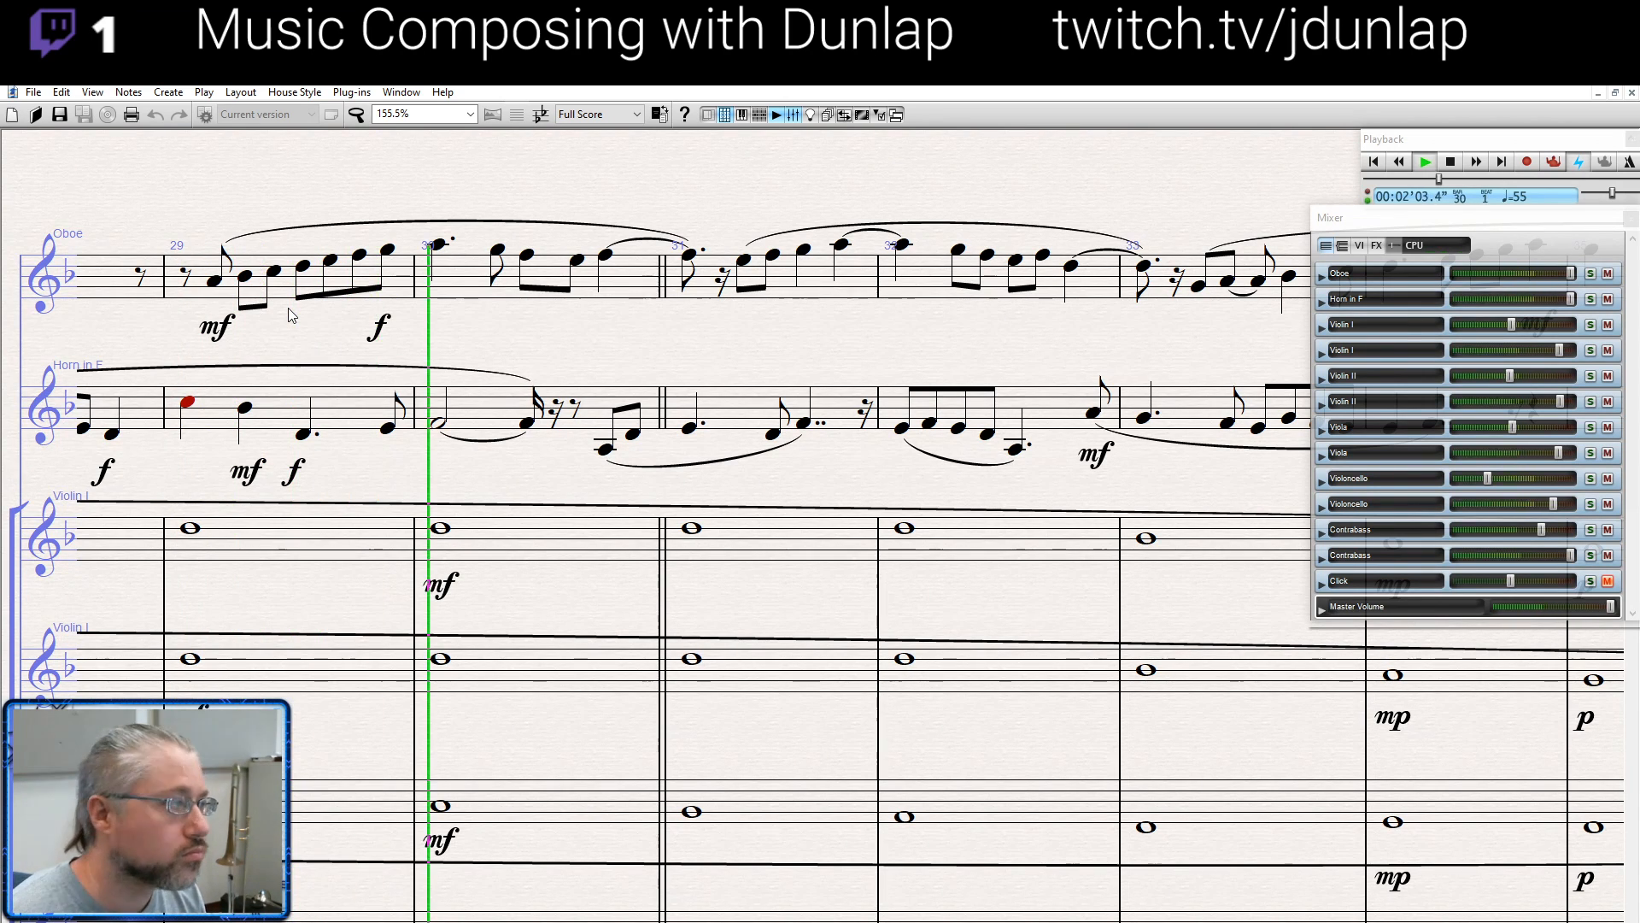
pyautogui.press('space')
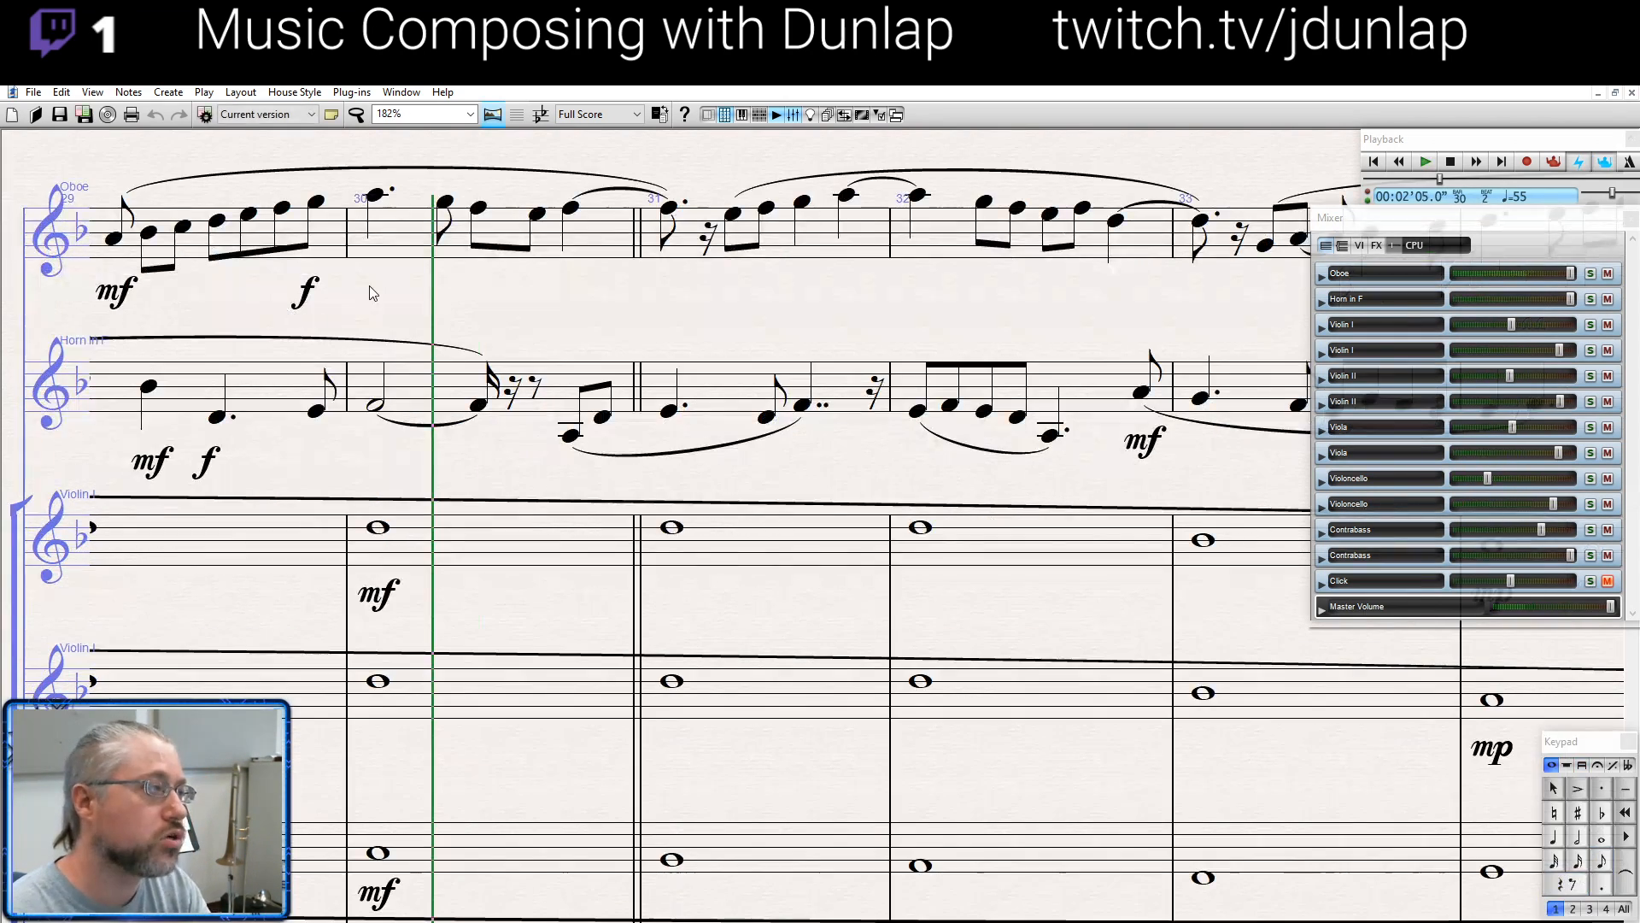
# Move the oboe's f from bar 29 to the eighth note after the dotted quarter in bar 30 and start playback from bar 29
pyautogui.moveTo(305, 292); pyautogui.dragTo(436, 292)
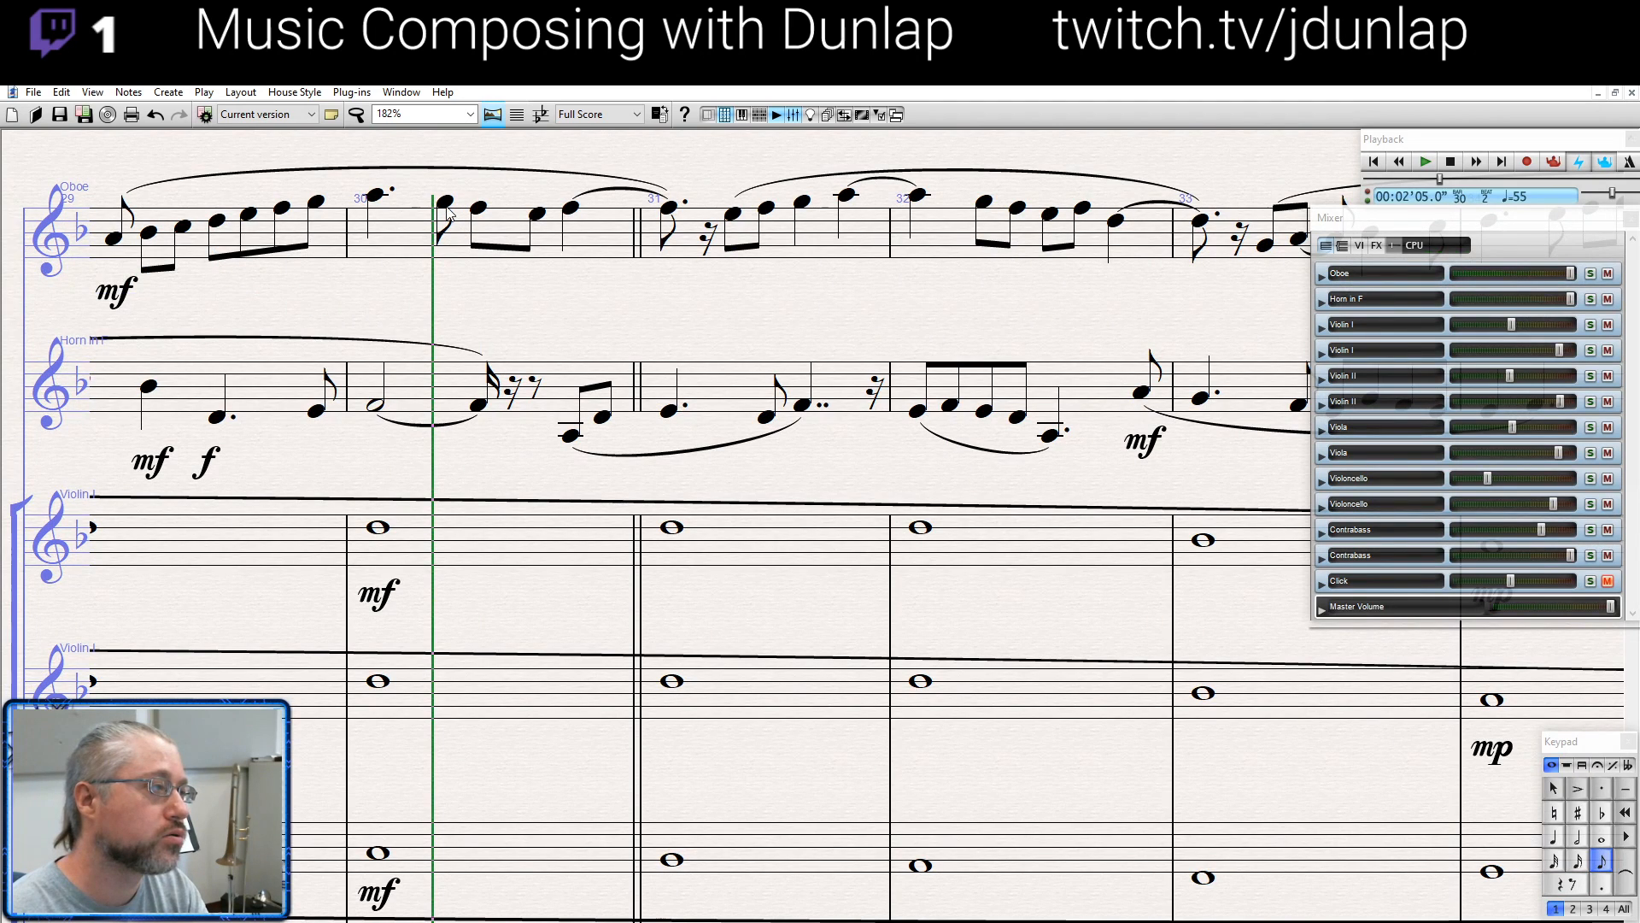
pyautogui.click(116, 240)
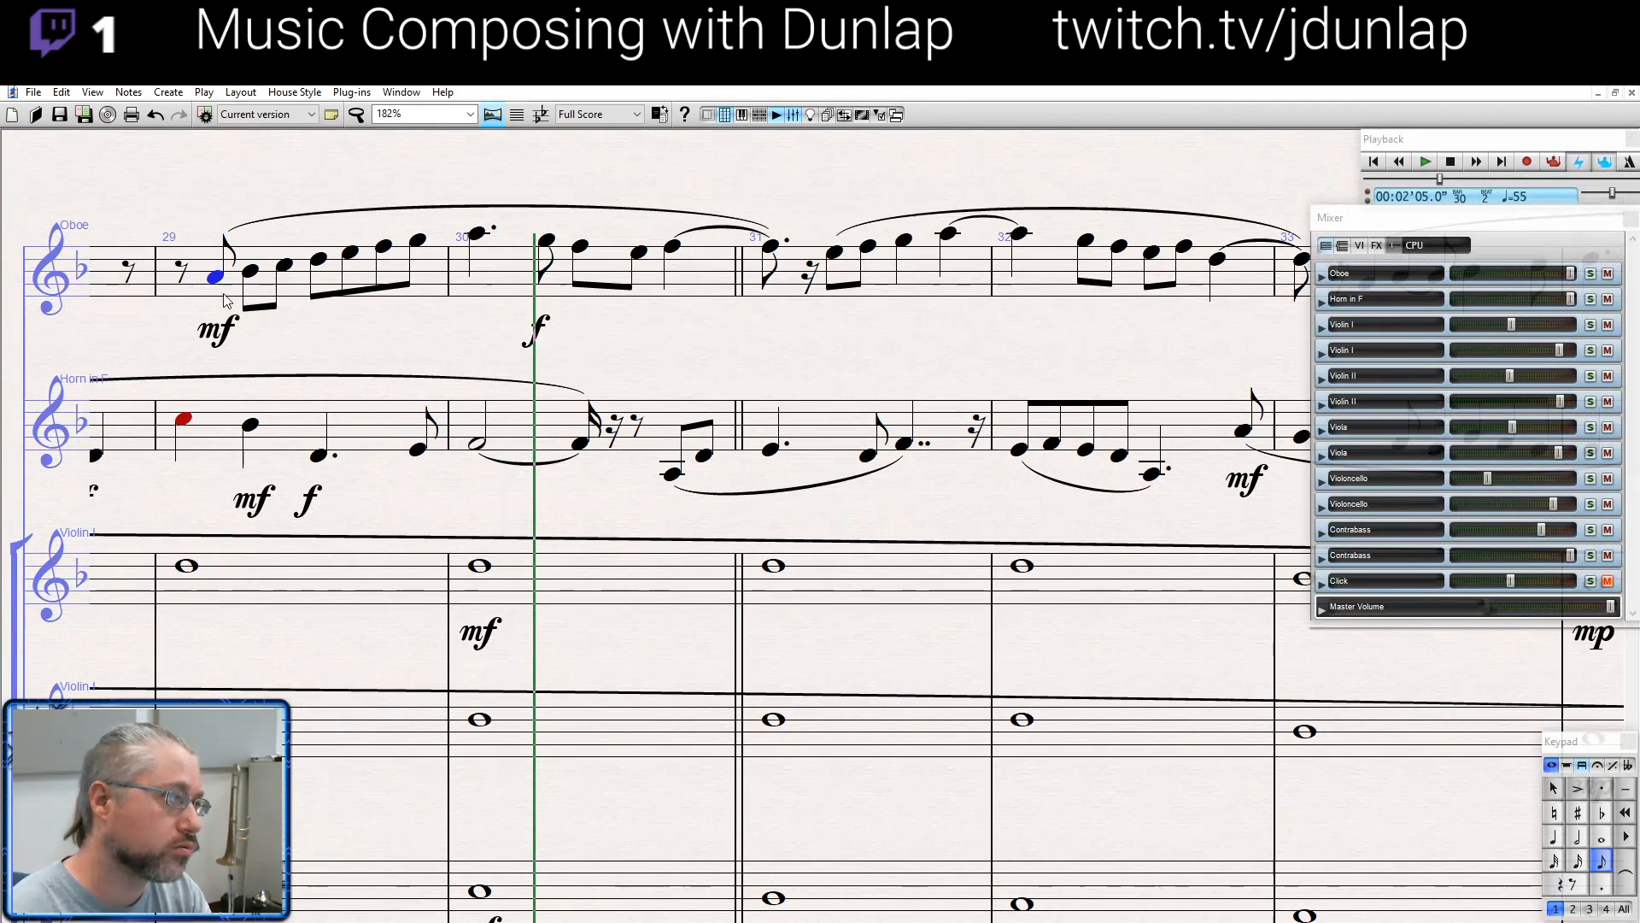
pyautogui.press('space')
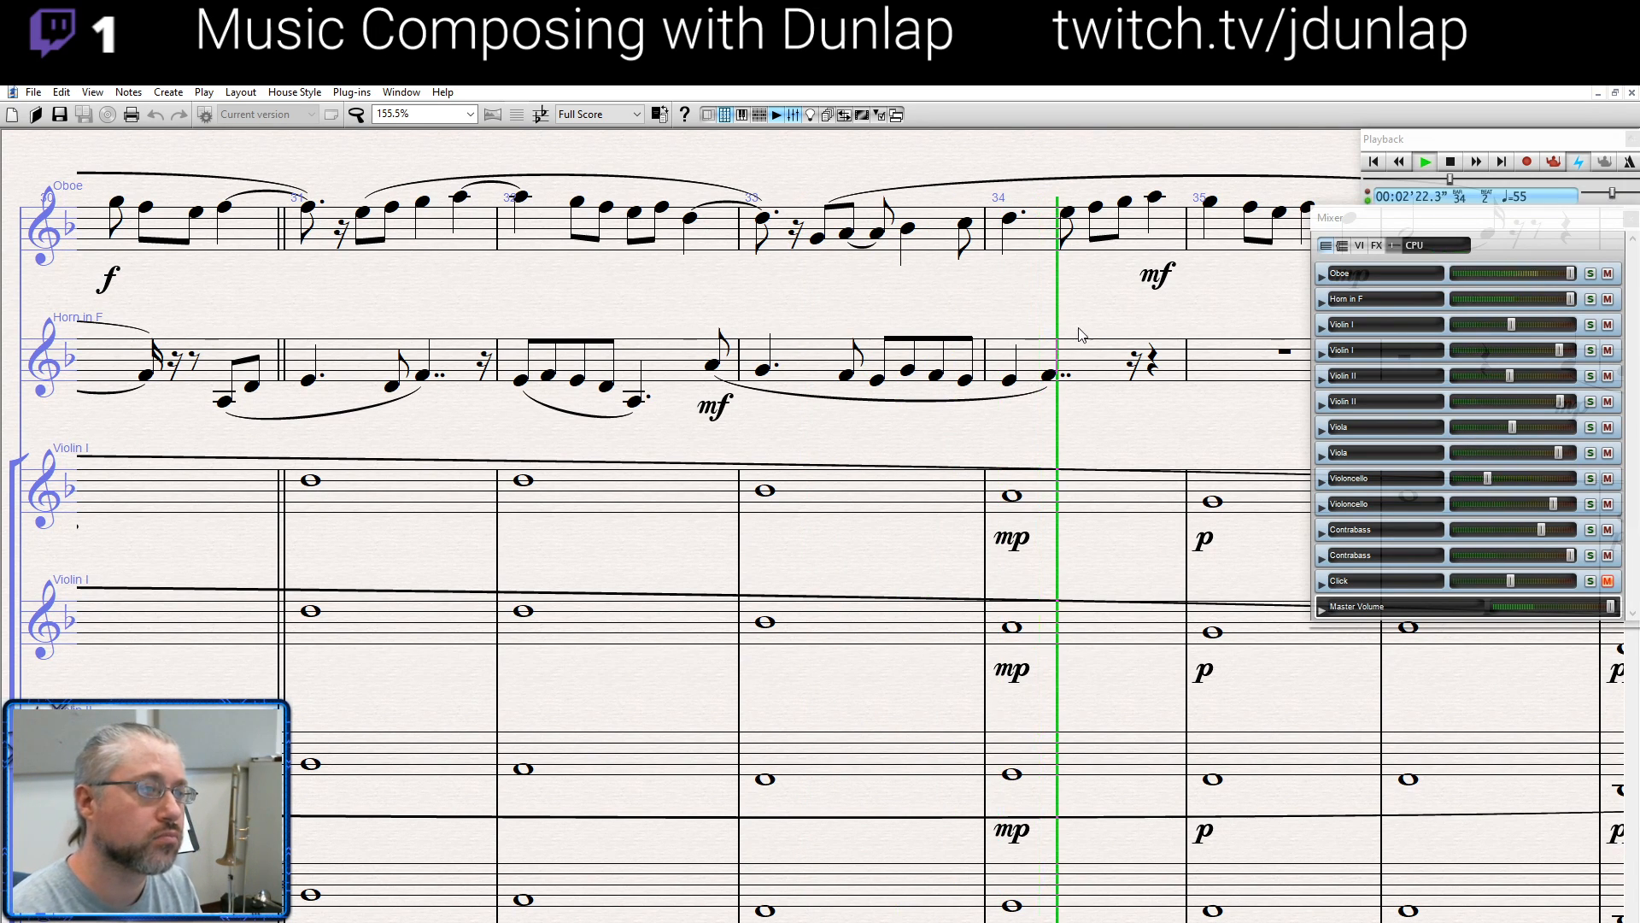
# Listen to the oboe and horn passage from bar 31 to the start of bar 36, following the playback line
pyautogui.scroll(2, 1073, 336)
pyautogui.moveTo(870, 350); pyautogui.dragTo(756, 431)
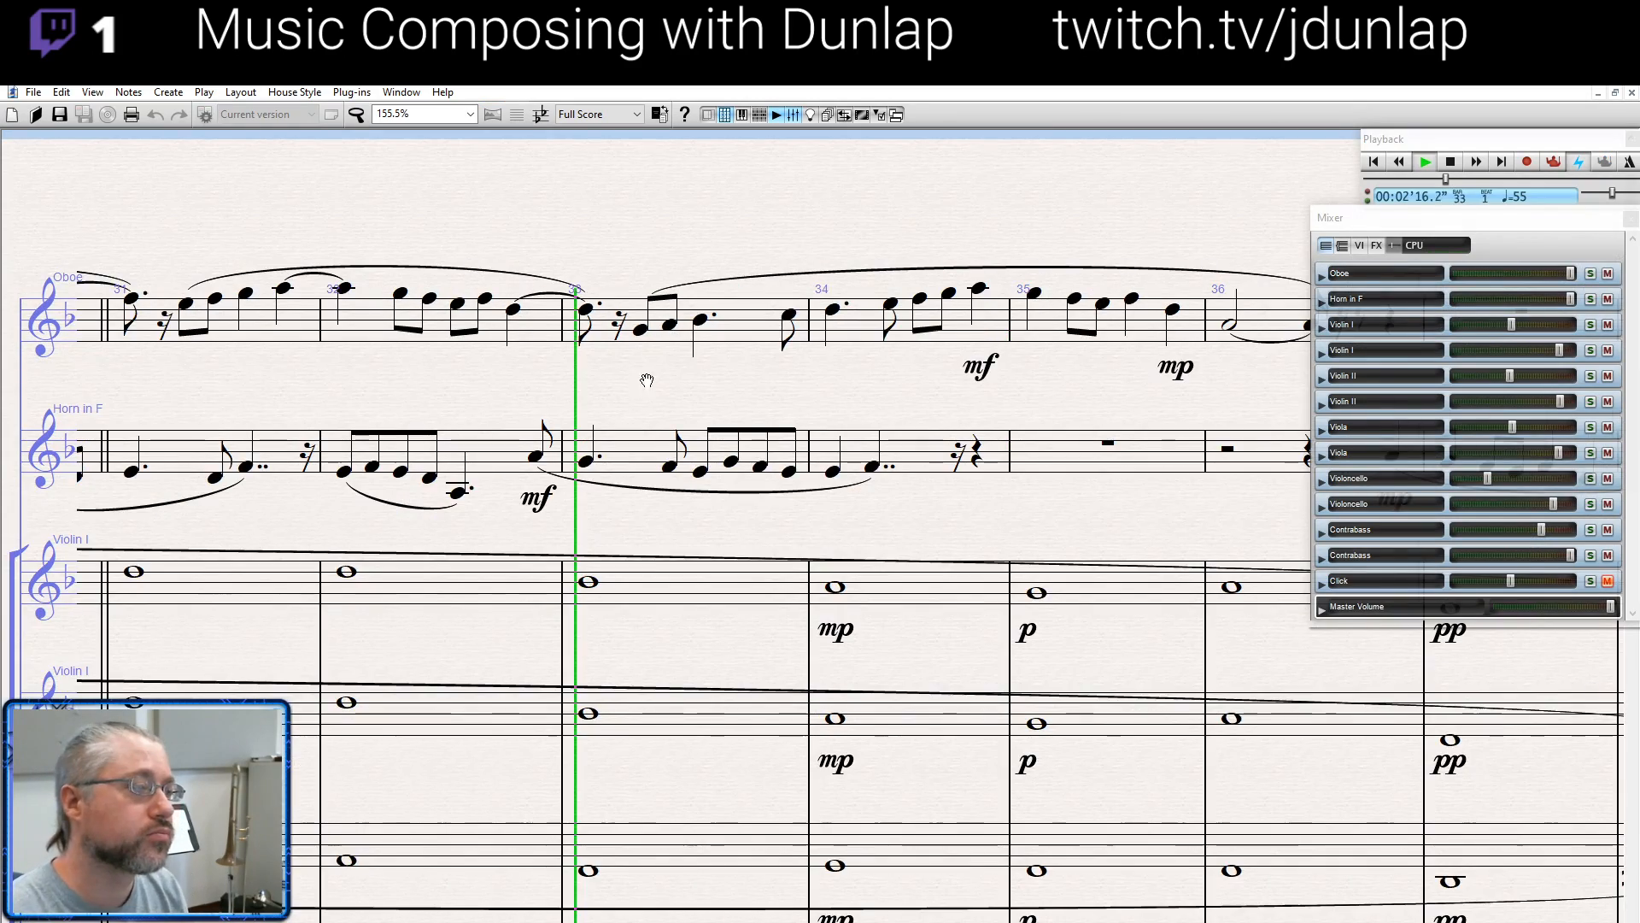
pyautogui.moveTo(647, 380); pyautogui.dragTo(421, 282)
pyautogui.moveTo(647, 322); pyautogui.dragTo(557, 333)
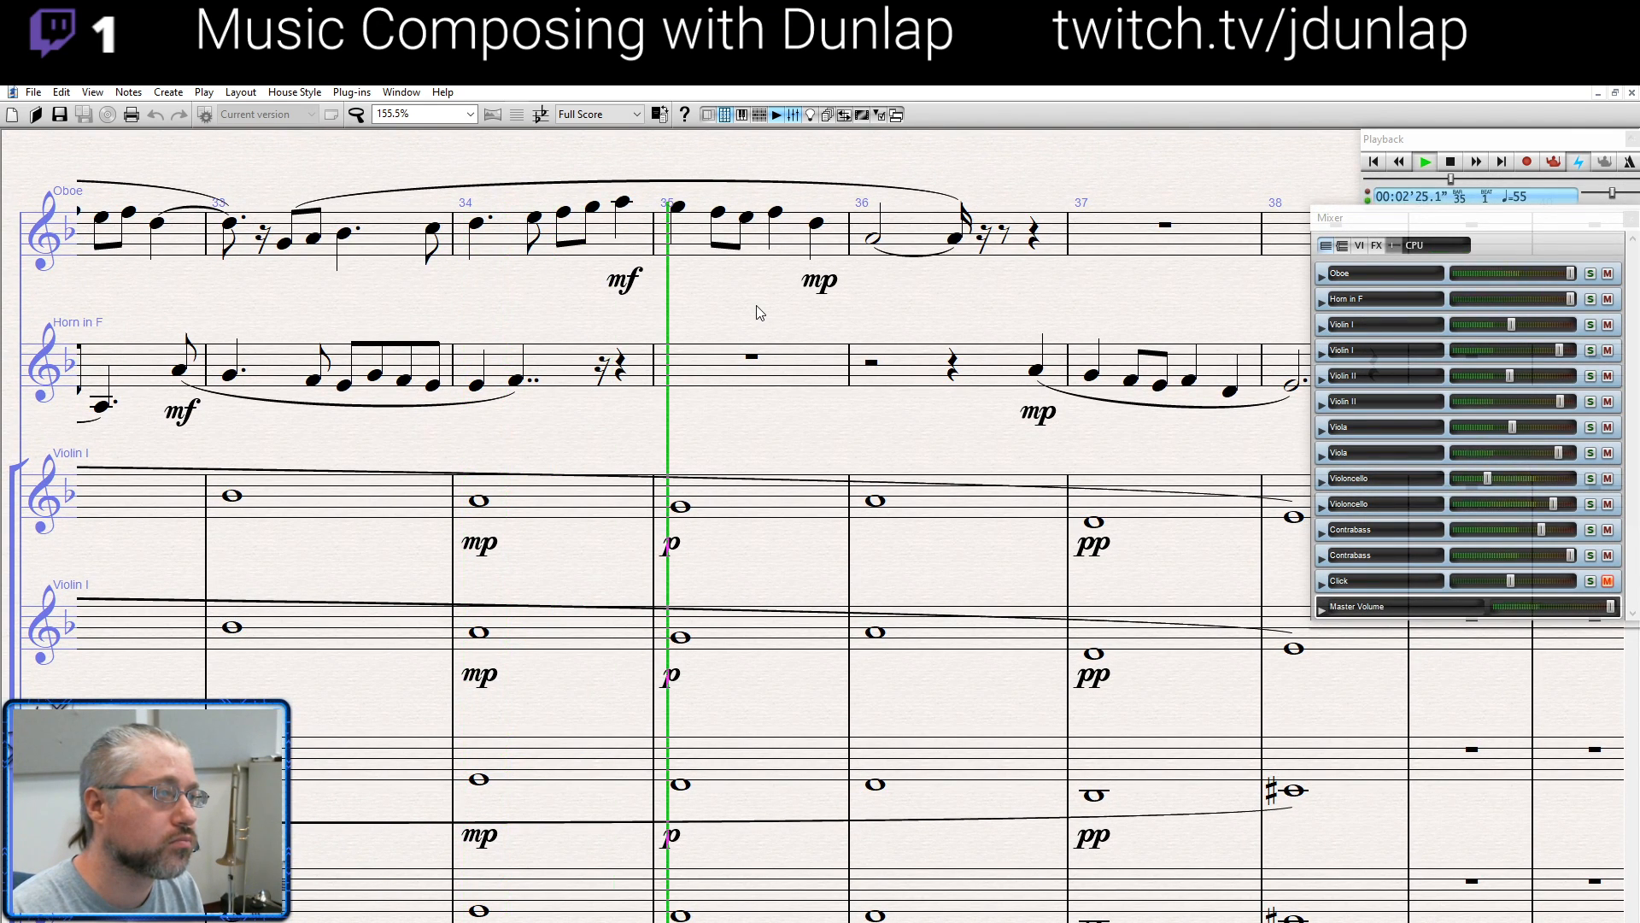
pyautogui.moveTo(776, 310); pyautogui.dragTo(560, 299)
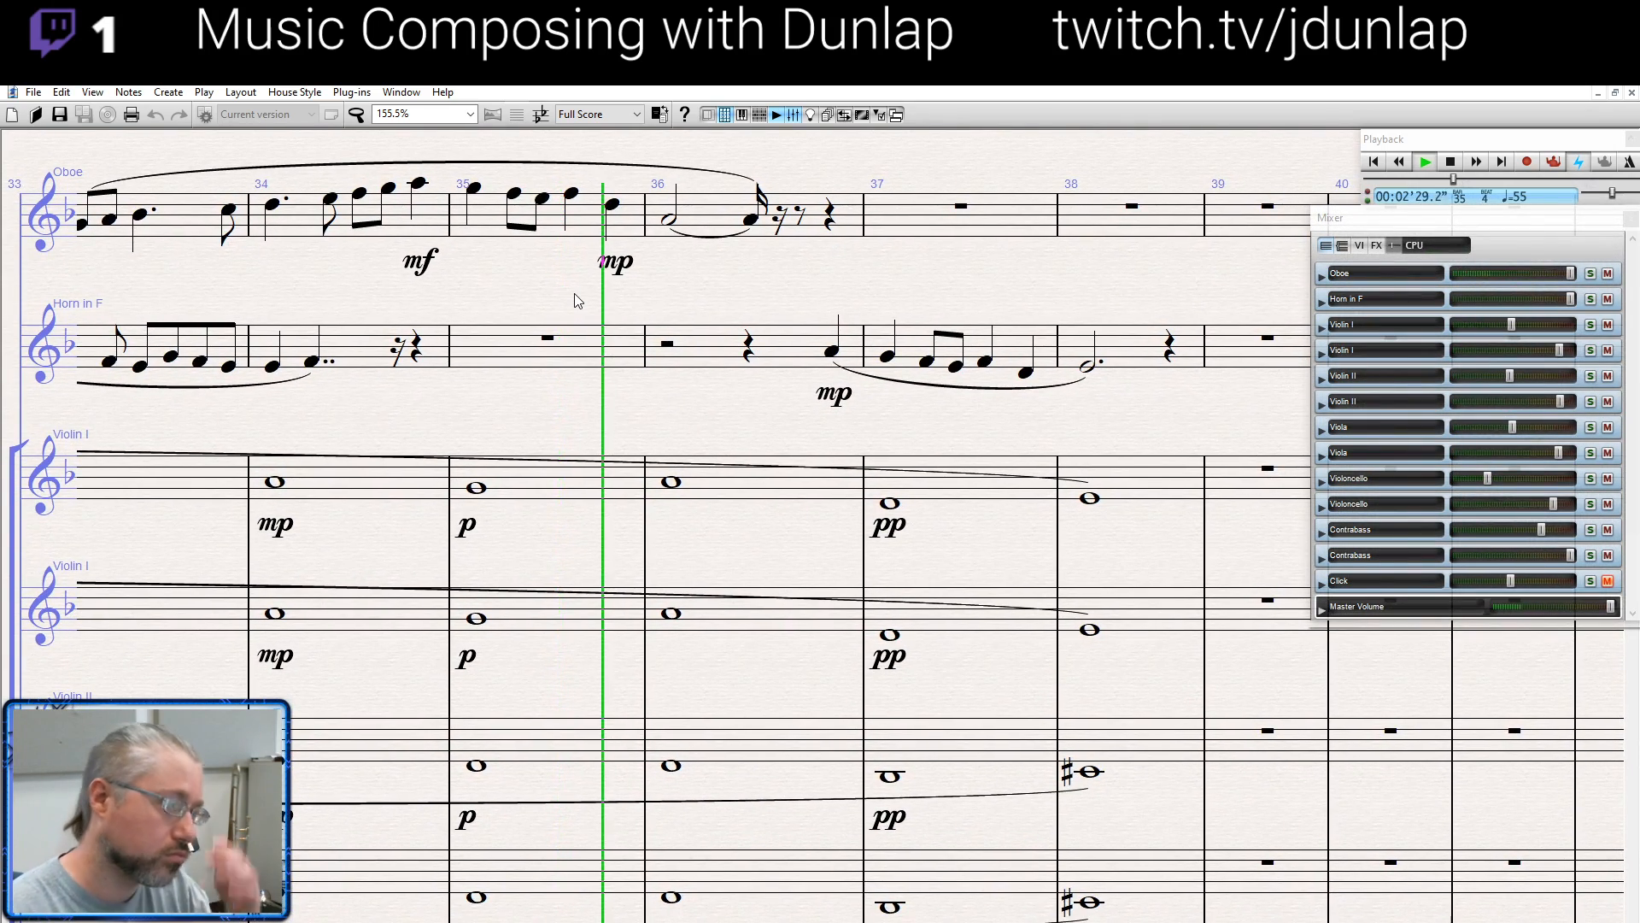
pyautogui.press('space')
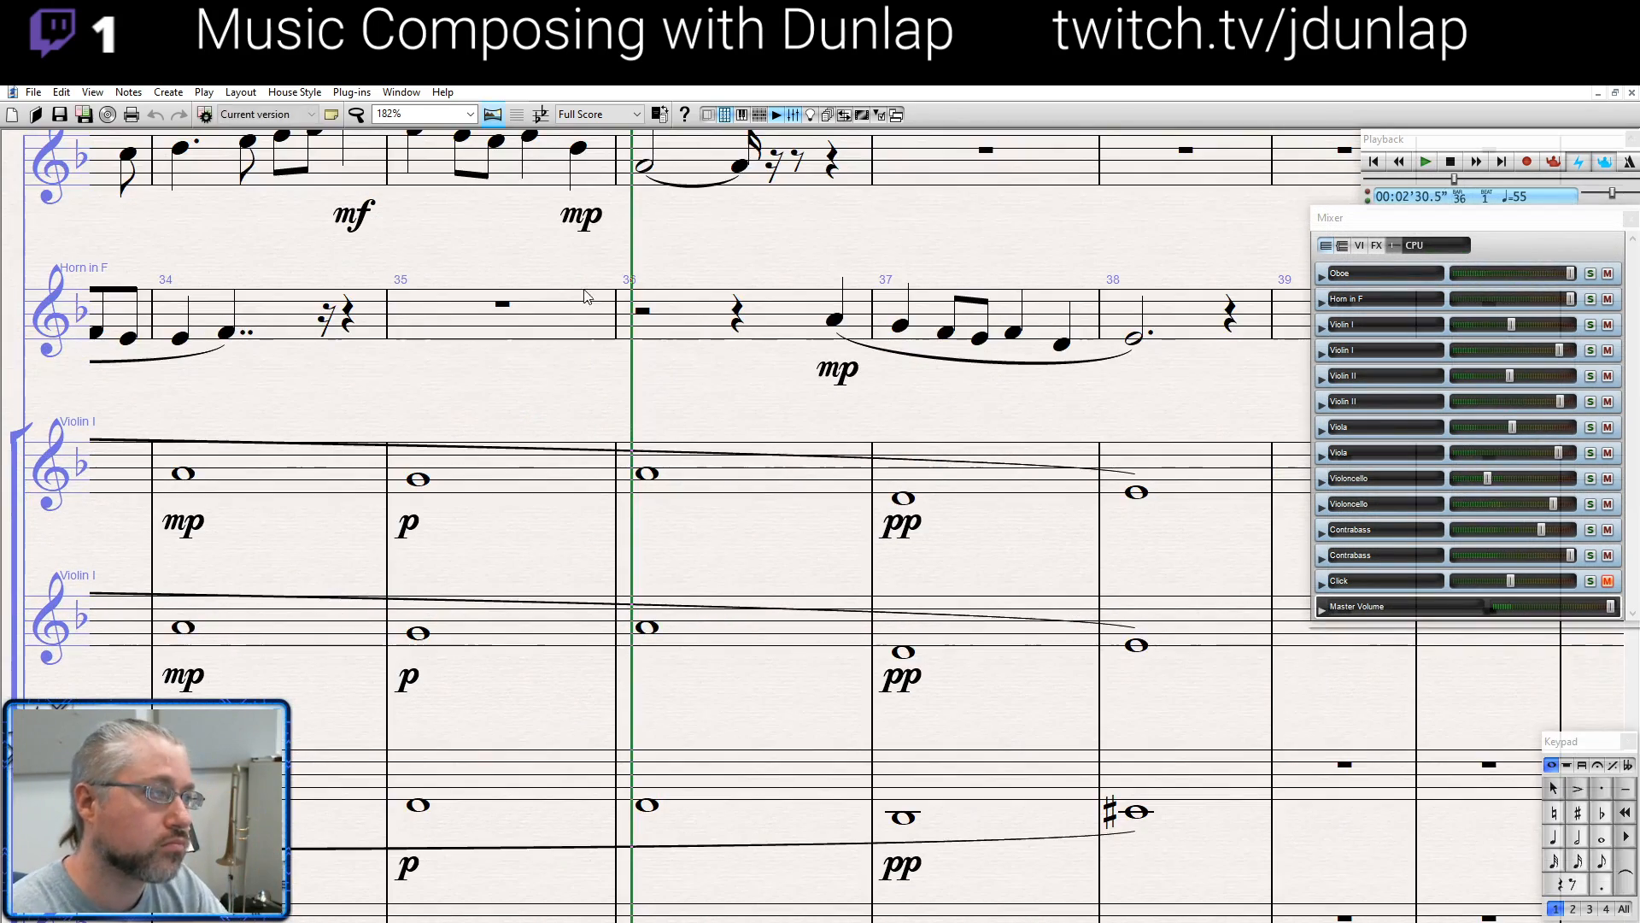
# Delete the oboe's mp dynamic at the end of bar 35 and play back from bar 33 into bar 36
pyautogui.click(573, 217)
pyautogui.press('Delete')
pyautogui.moveTo(525, 232); pyautogui.dragTo(743, 351)
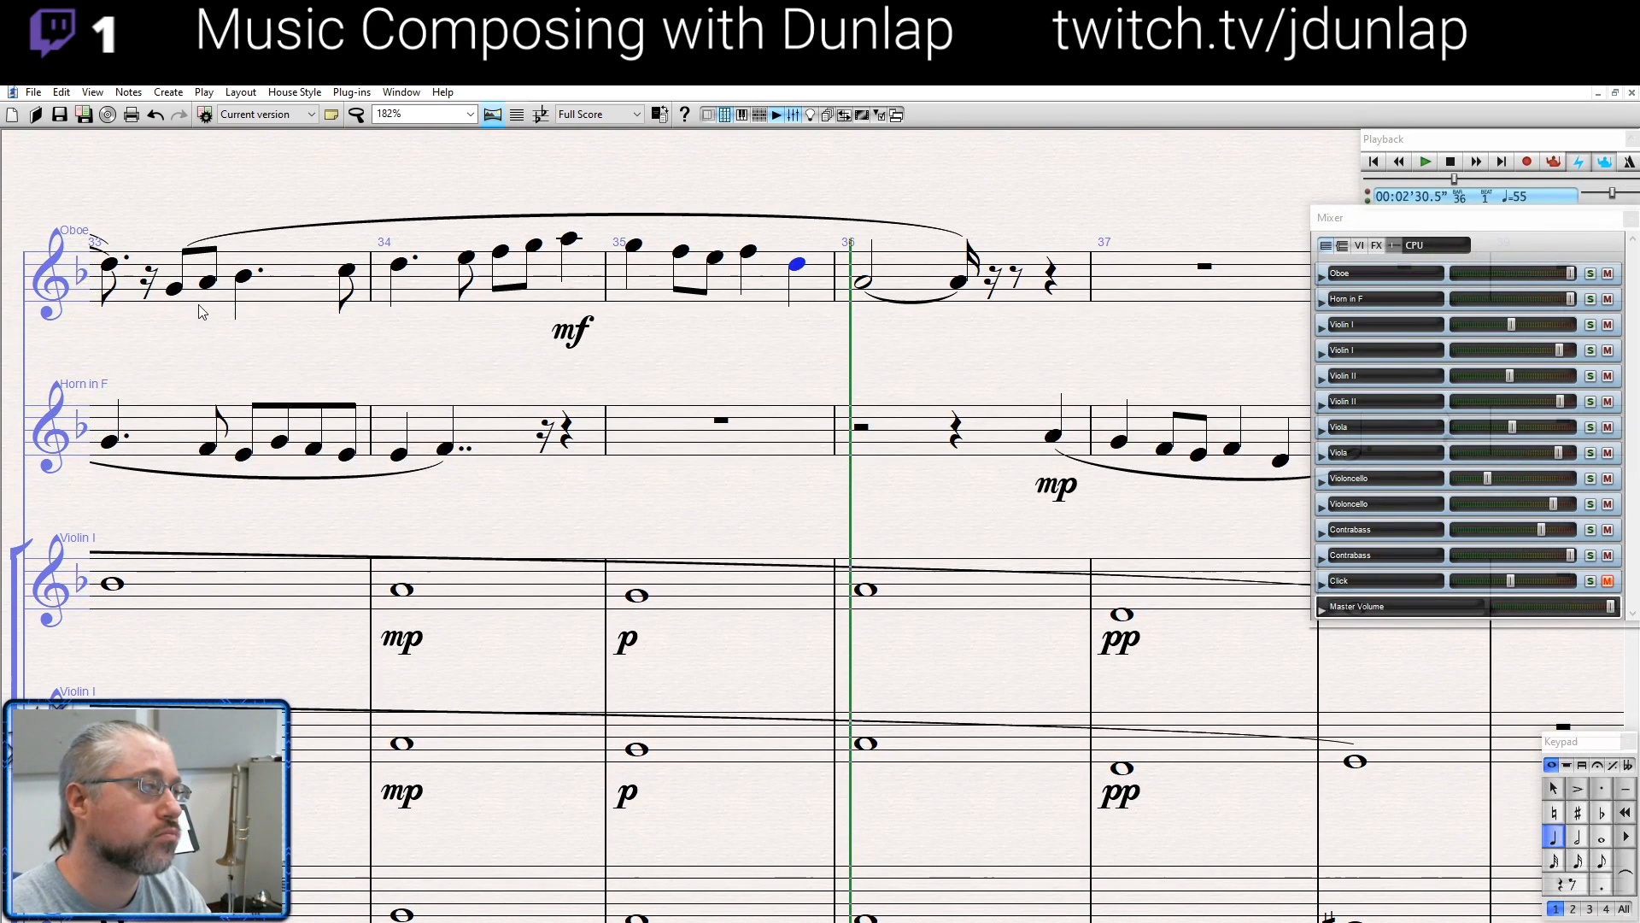
pyautogui.click(174, 287)
pyautogui.press('space')
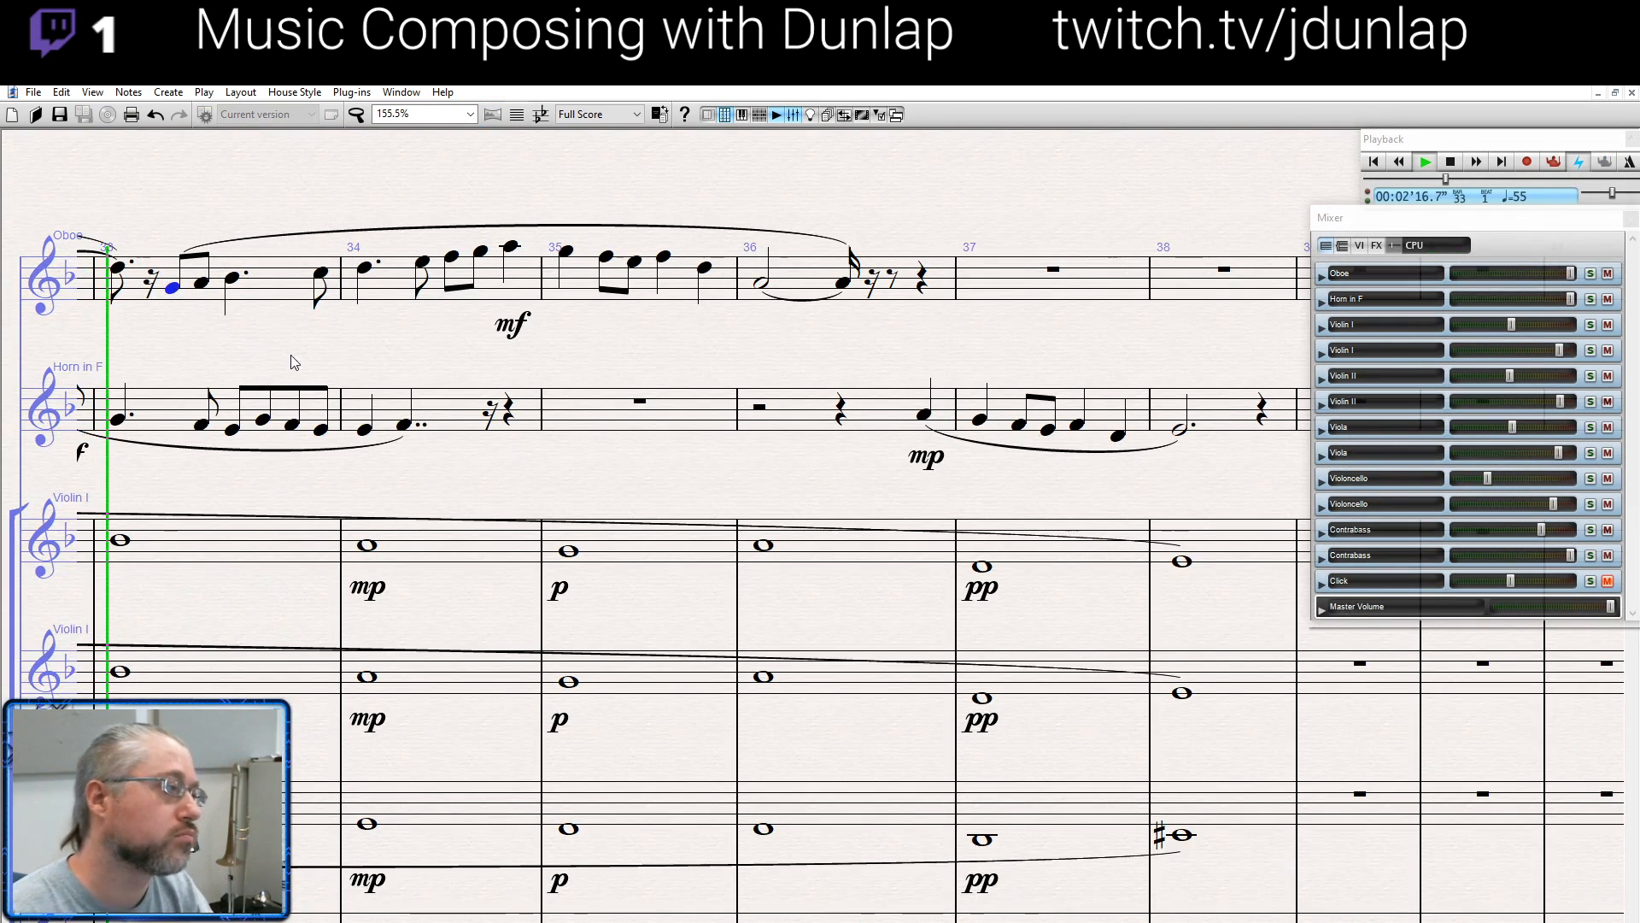
pyautogui.moveTo(294, 362); pyautogui.dragTo(302, 321)
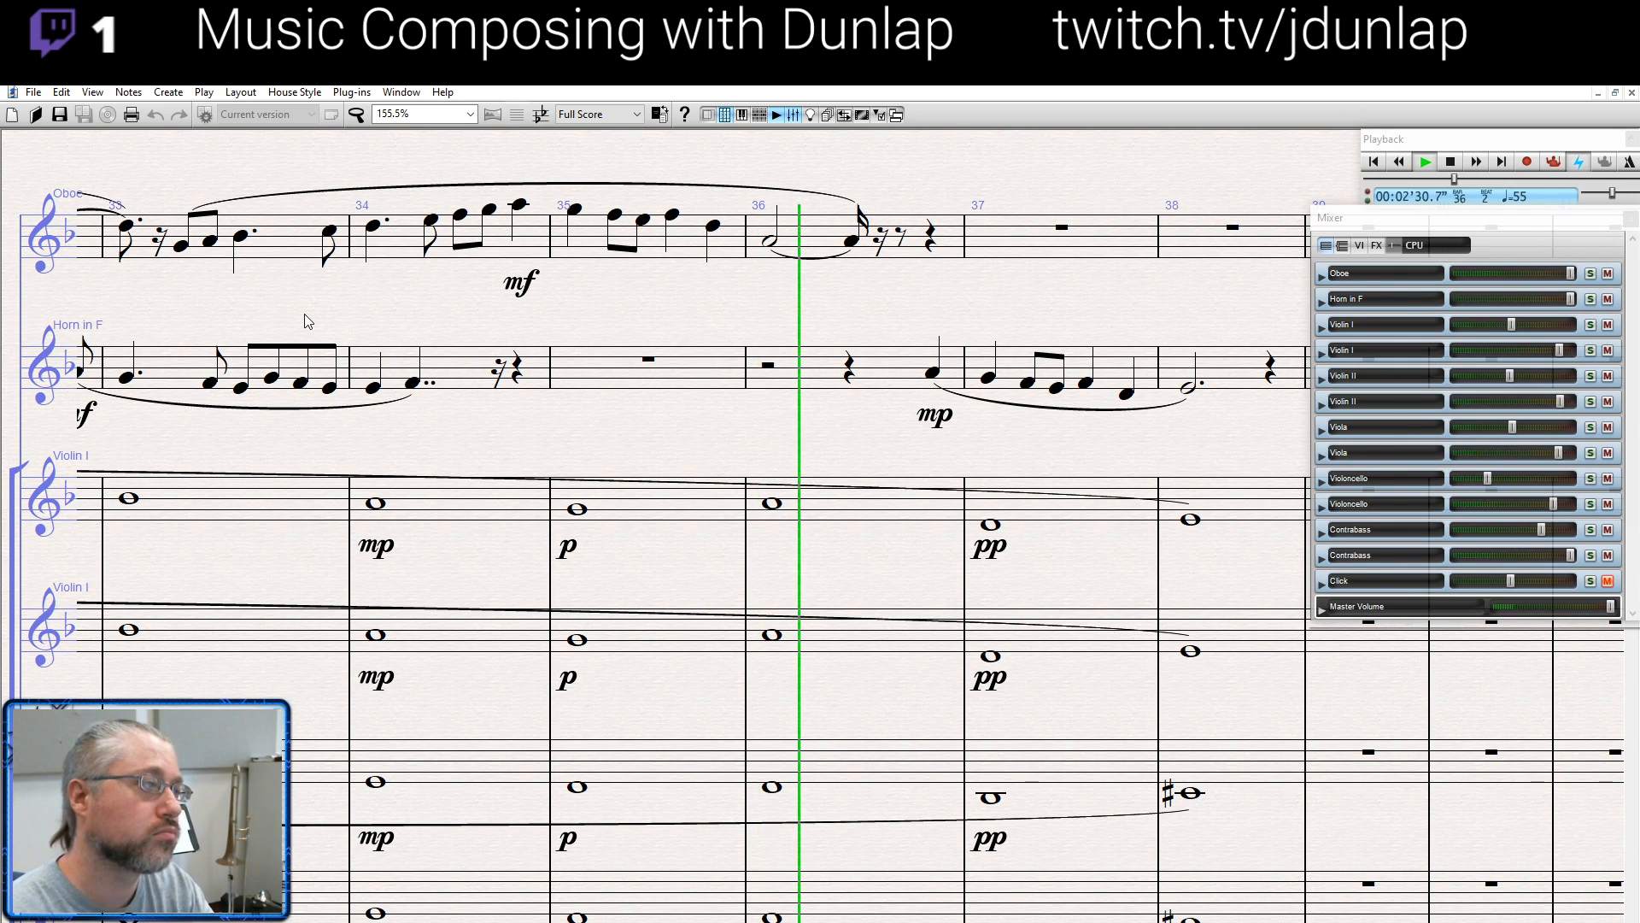
pyautogui.press('space')
# Move the oboe's mf dynamic from the end of bar 34 to the first eighth note after the rest in bar 33
pyautogui.moveTo(562, 304); pyautogui.dragTo(963, 428)
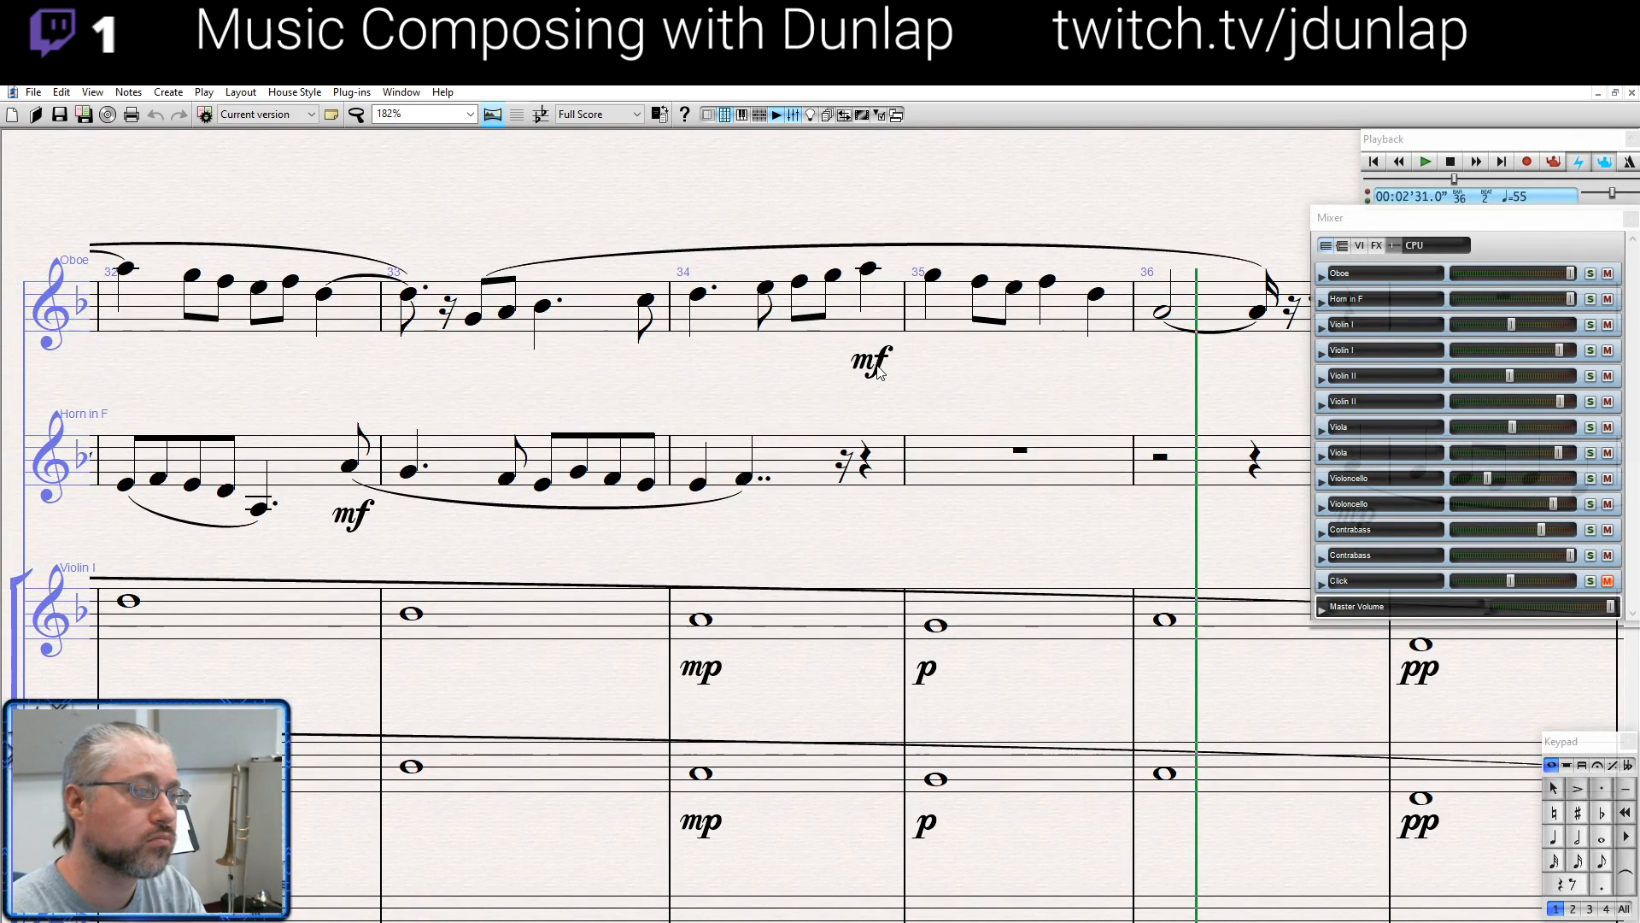
pyautogui.click(876, 367)
pyautogui.press('Delete')
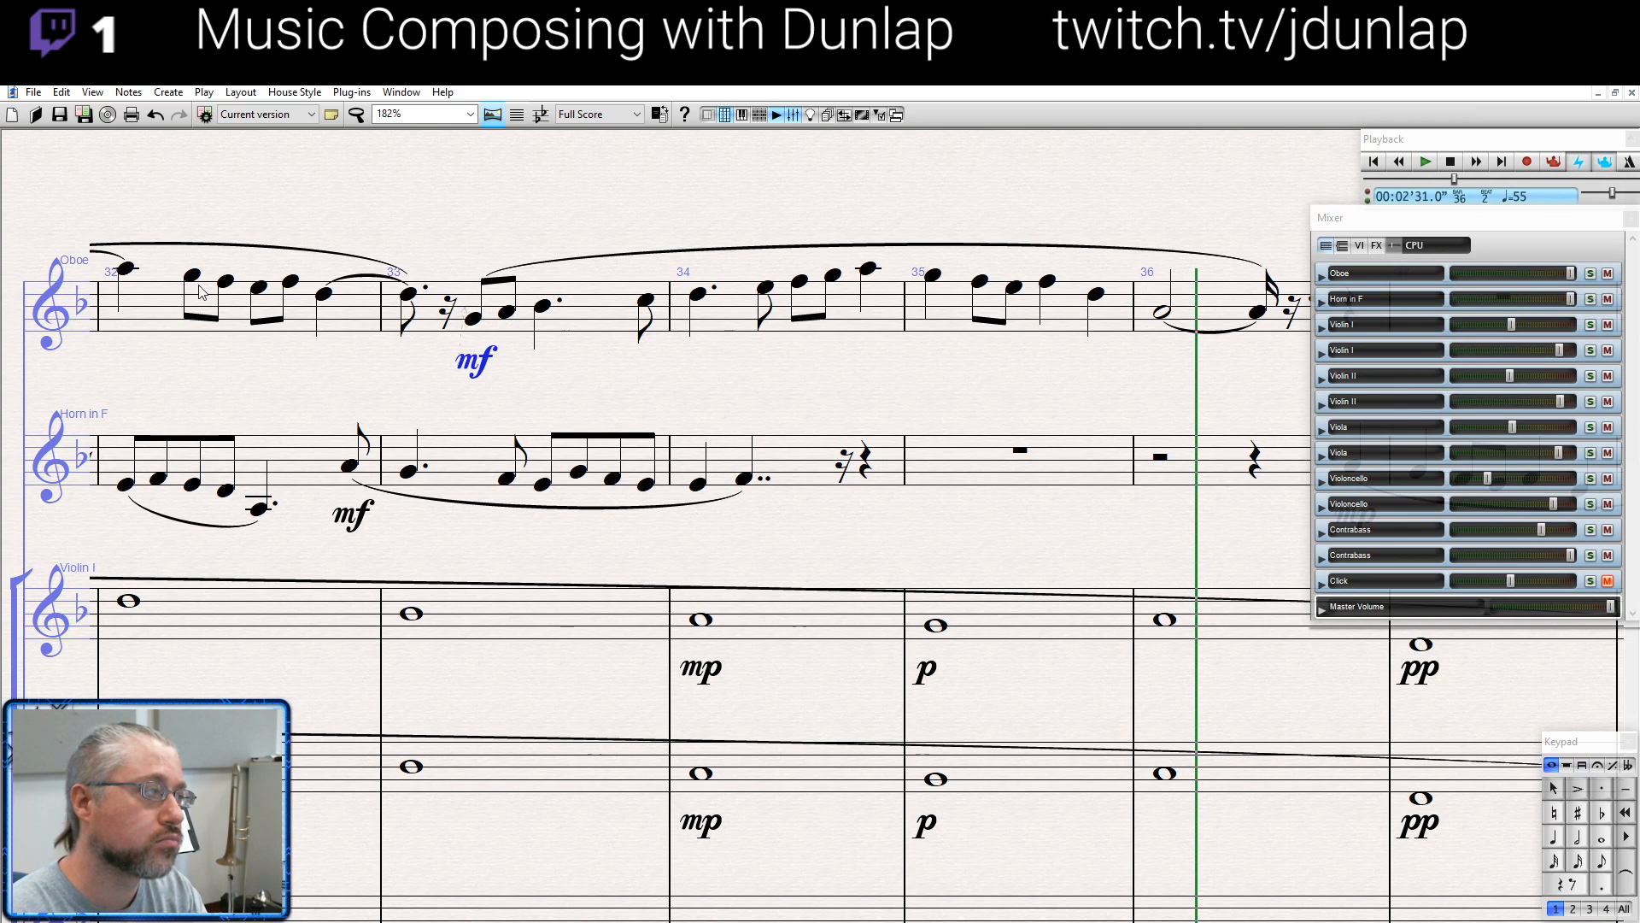
# Play back the closing passage from bar 32 to the end of bar 38
pyautogui.click(125, 271)
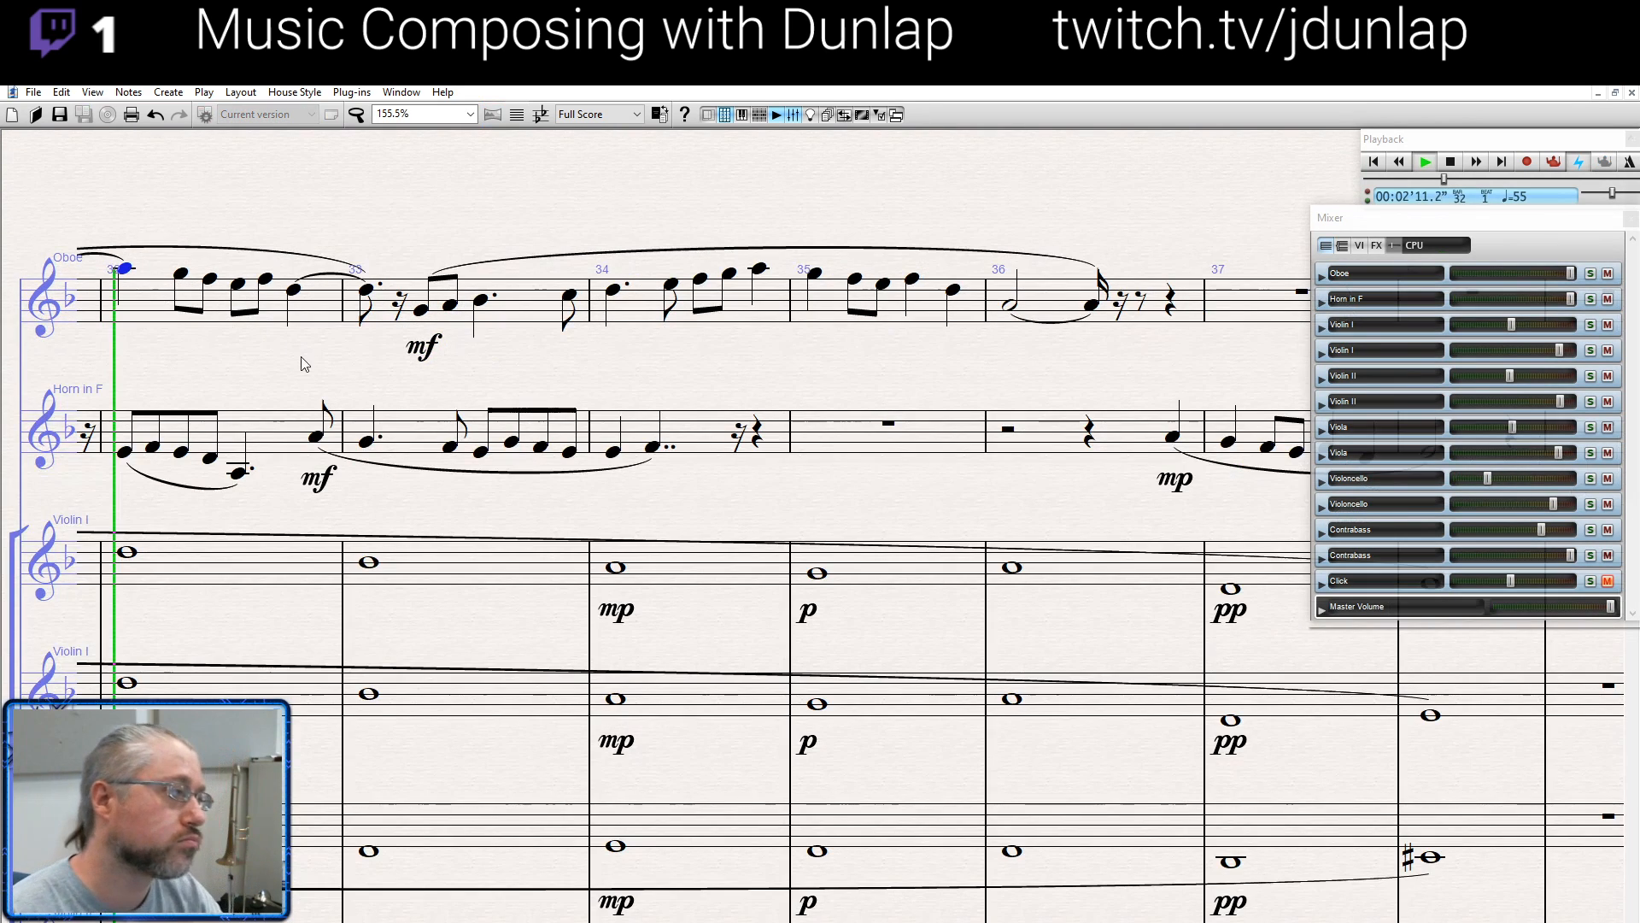
pyautogui.moveTo(338, 373); pyautogui.dragTo(364, 291)
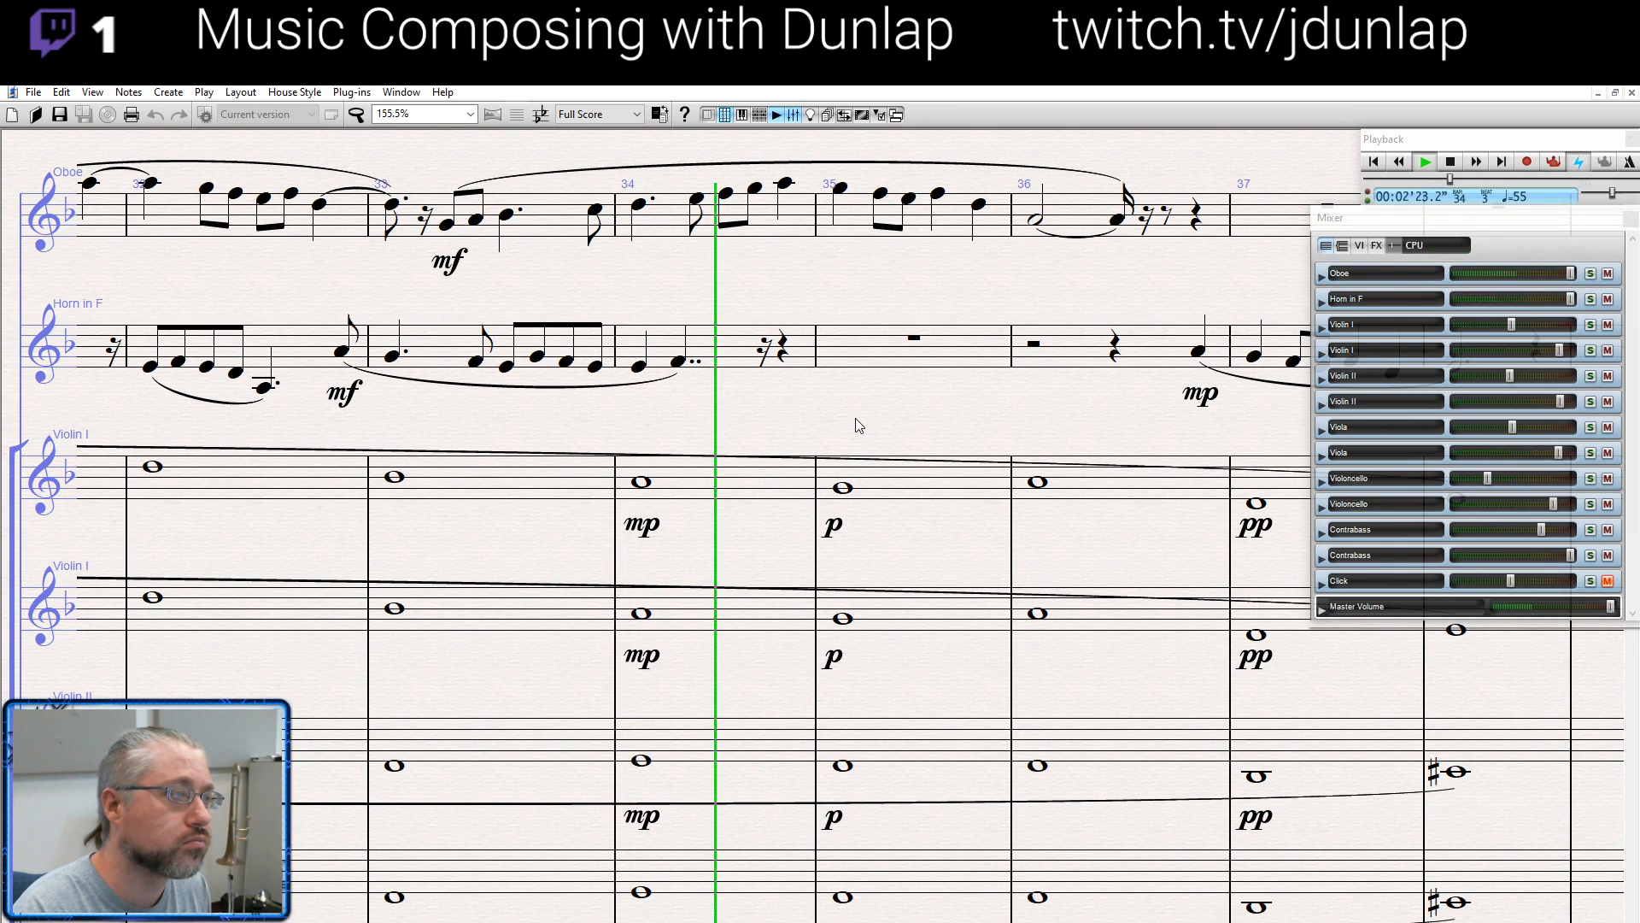
pyautogui.moveTo(856, 419); pyautogui.dragTo(479, 416)
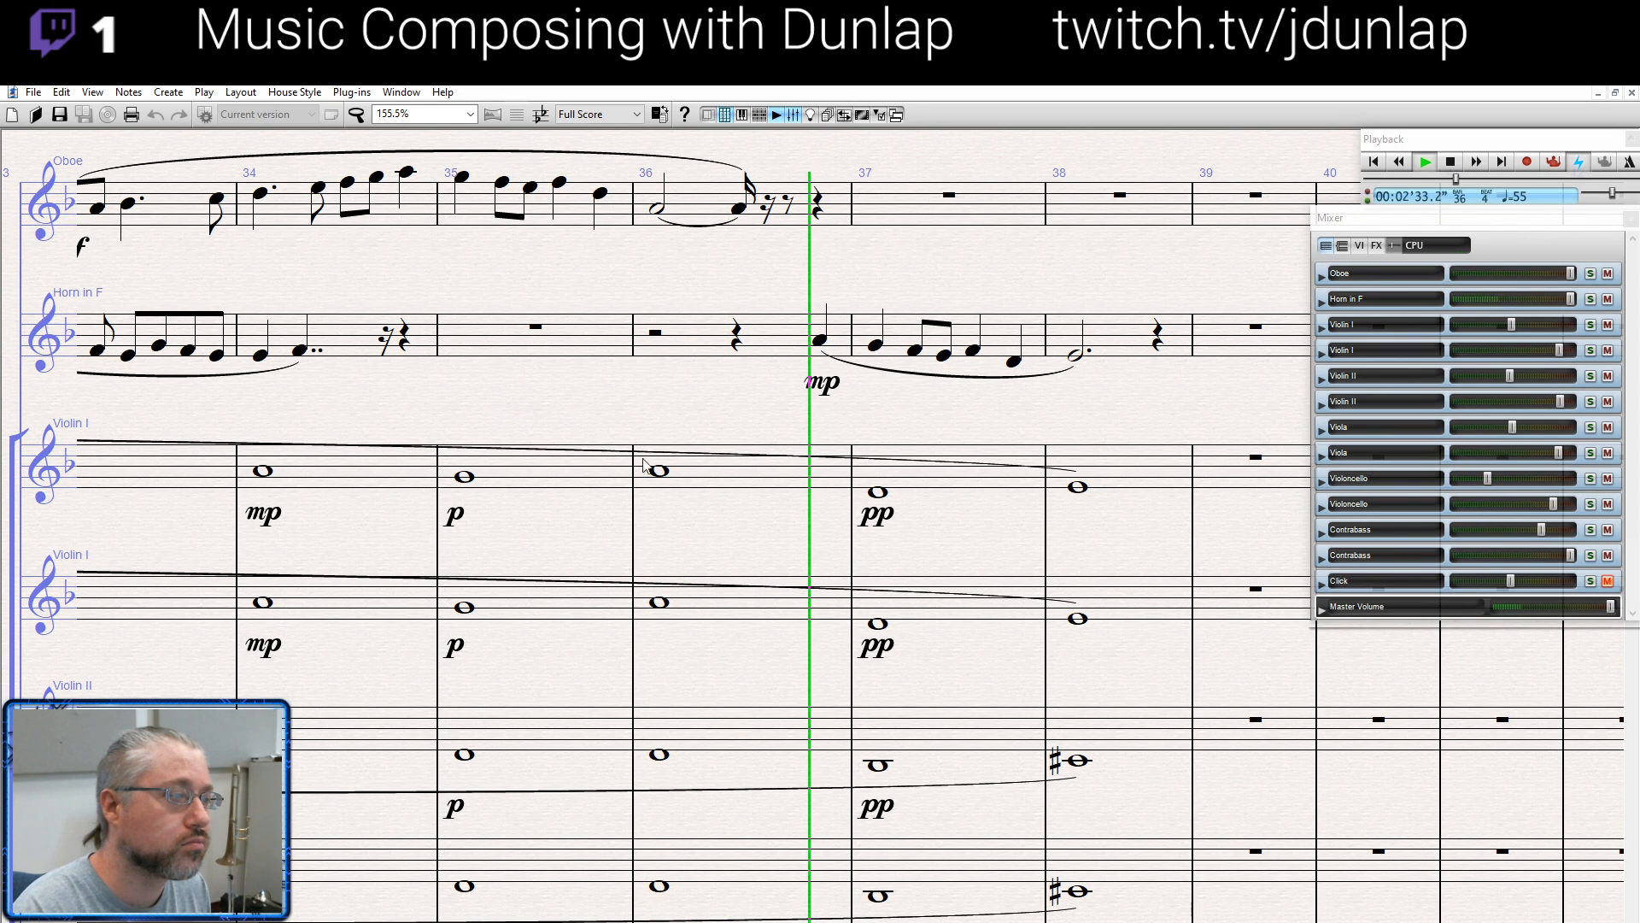
pyautogui.moveTo(776, 523); pyautogui.dragTo(562, 496)
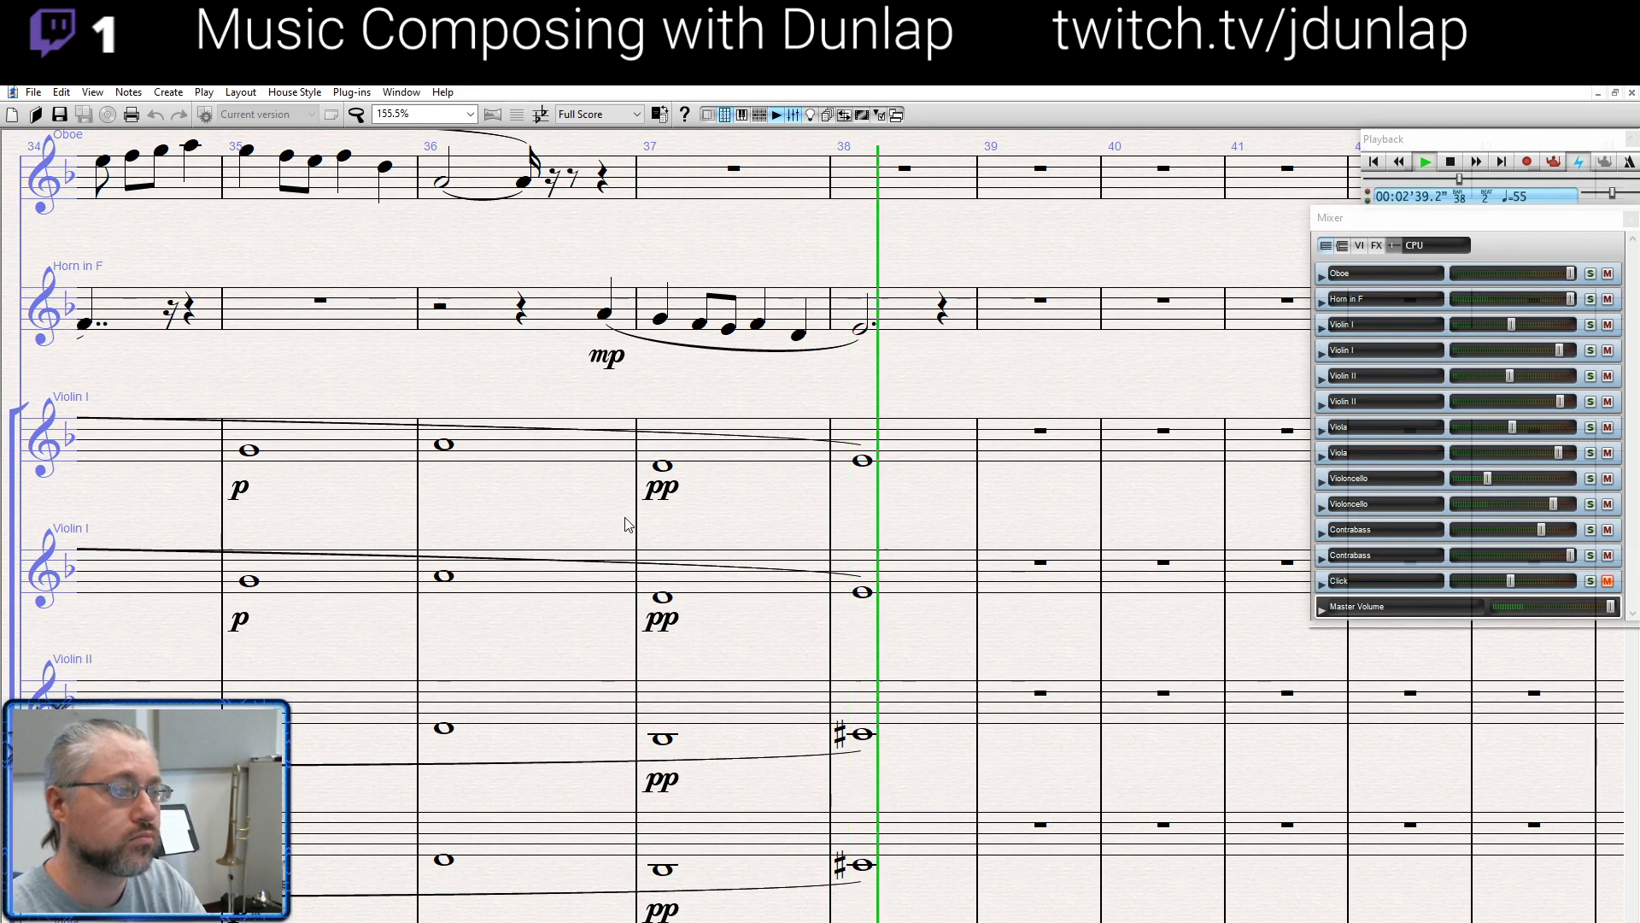
pyautogui.scroll(-3, 623, 516)
pyautogui.moveTo(832, 445); pyautogui.dragTo(792, 344)
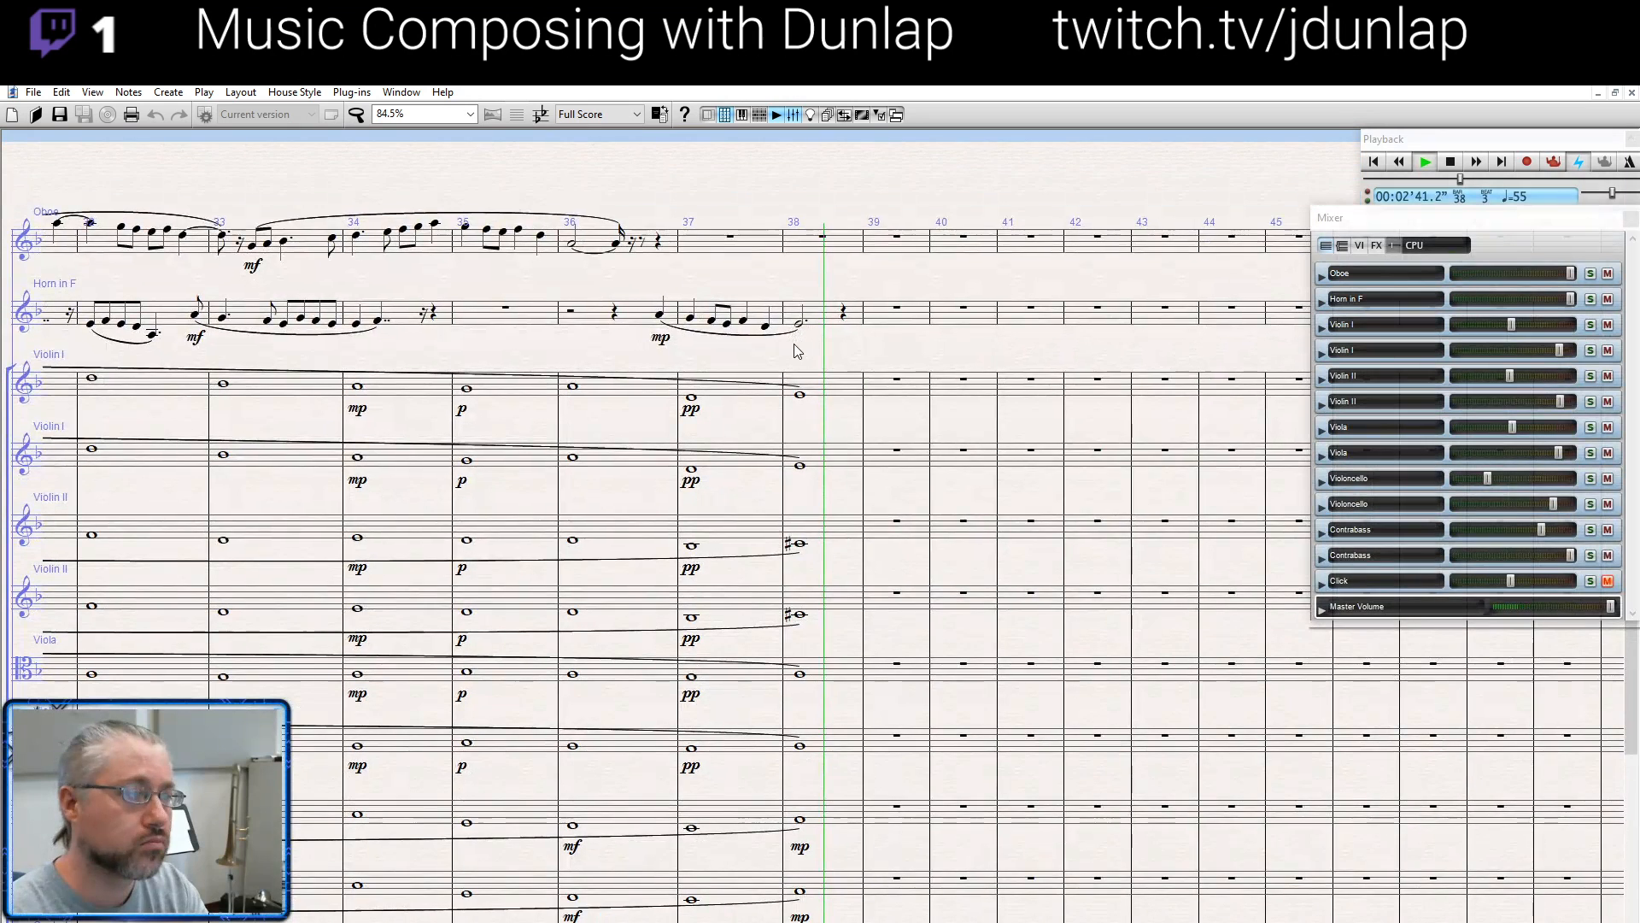
pyautogui.press('space')
# Add a double barline at the end of bar 38
pyautogui.scroll(5, 866, 349)
pyautogui.rightClick(879, 301)
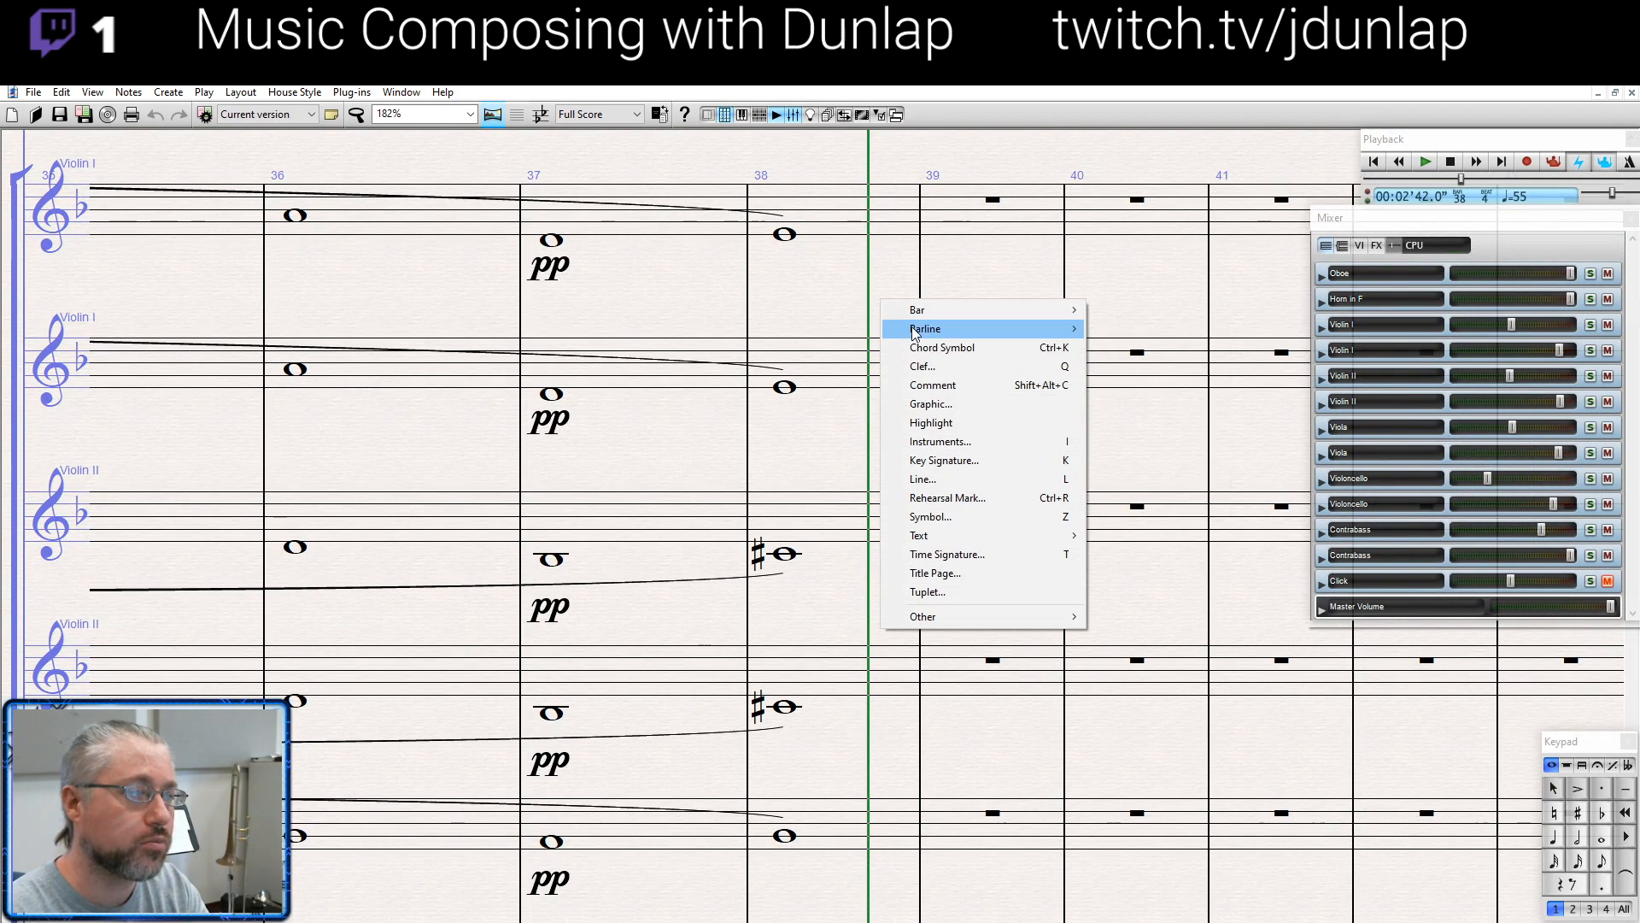
pyautogui.moveTo(982, 322)
pyautogui.click(1128, 366)
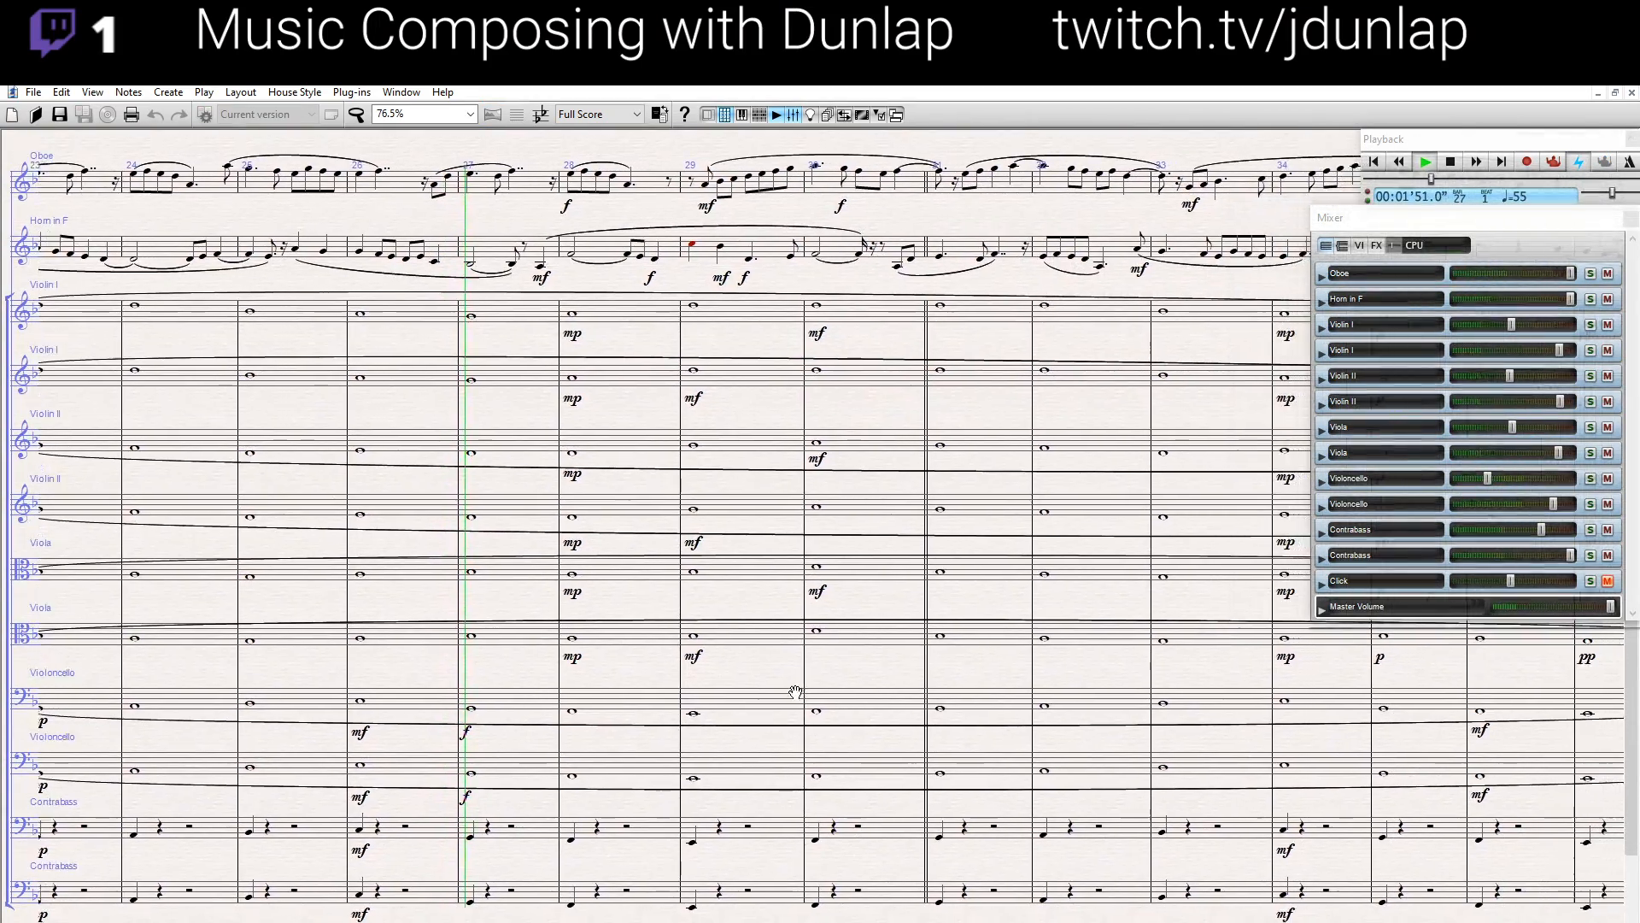
# Stop playback, add a p dynamic to the horn's first note in bar 27 and play back from bar 26
pyautogui.moveTo(795, 692); pyautogui.dragTo(672, 681)
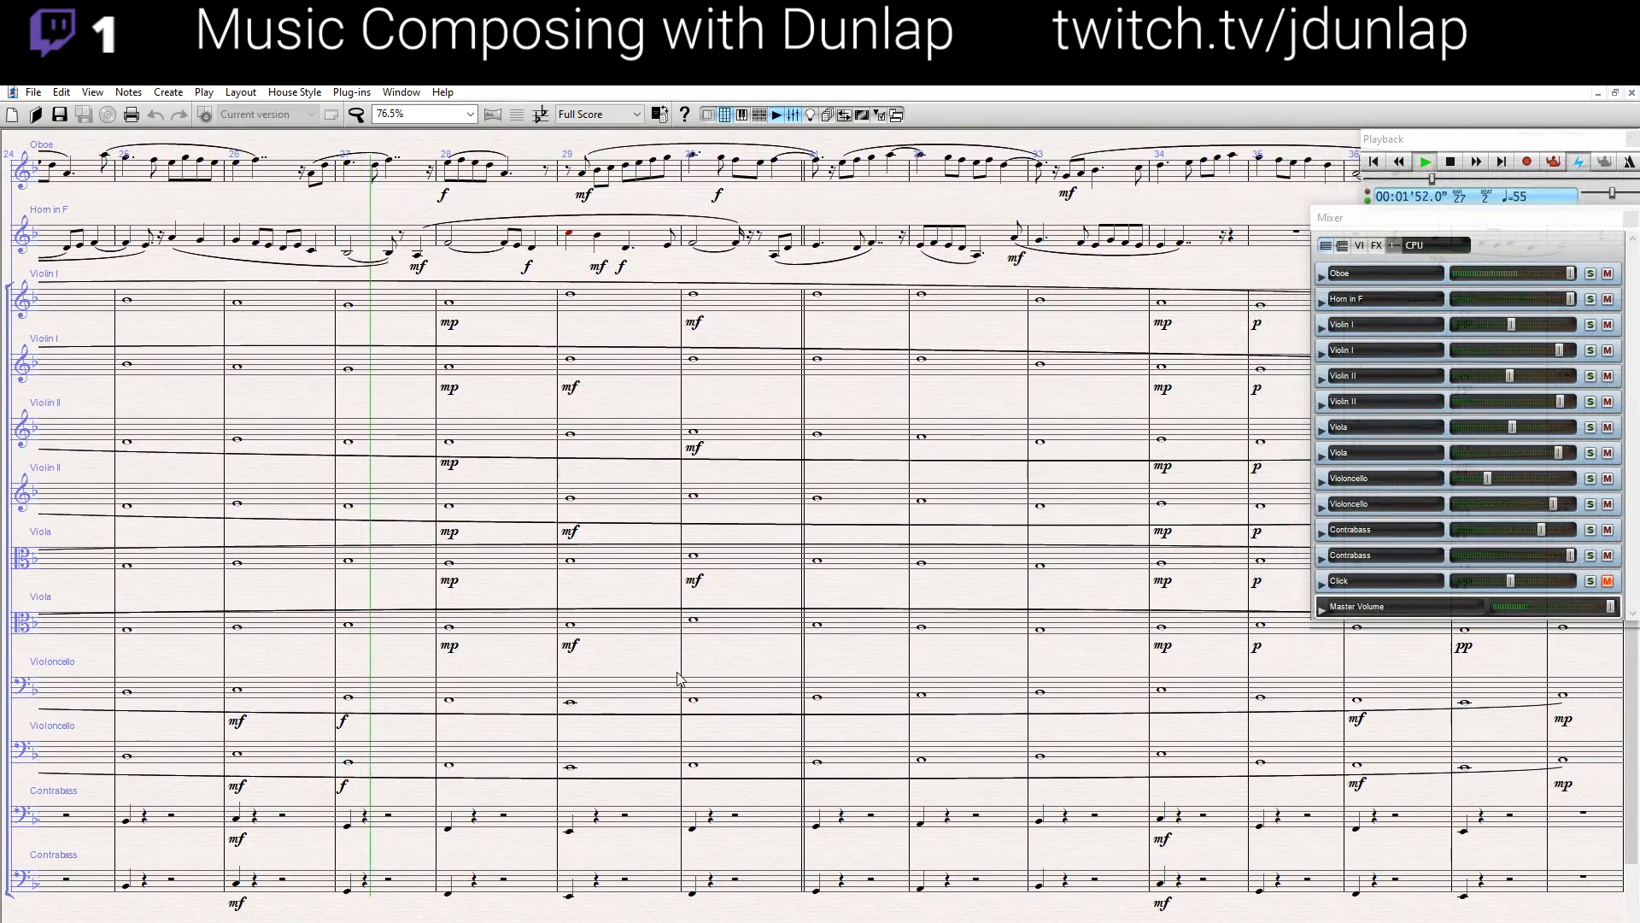
pyautogui.press('space')
pyautogui.moveTo(463, 278); pyautogui.dragTo(841, 368)
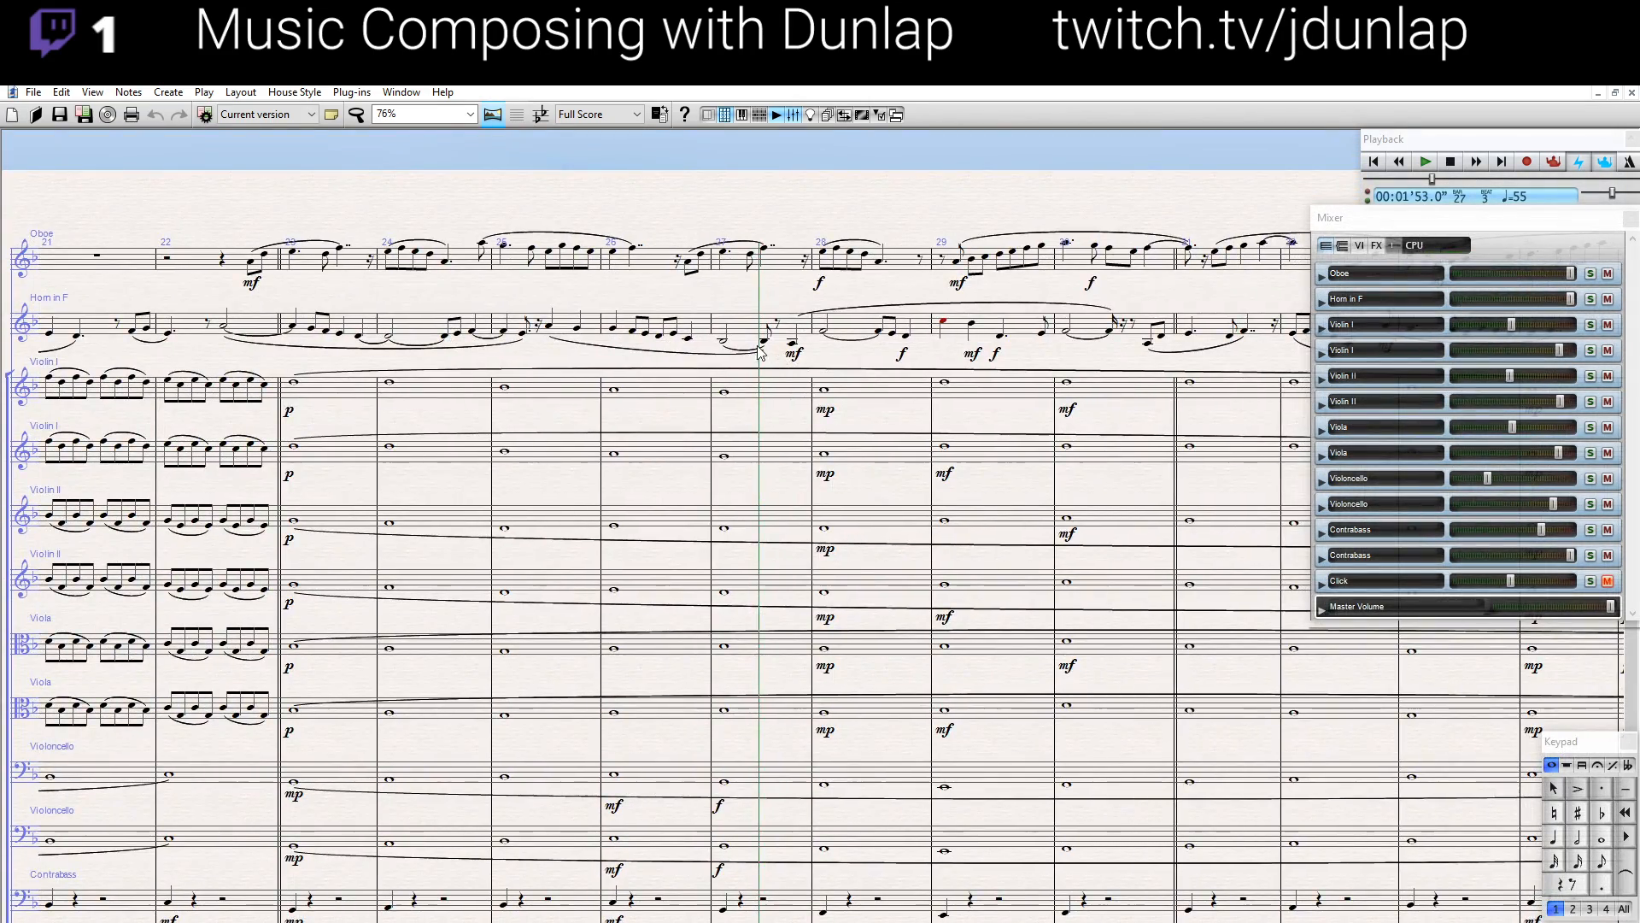
pyautogui.click(724, 345)
pyautogui.scroll(-2, 724, 345)
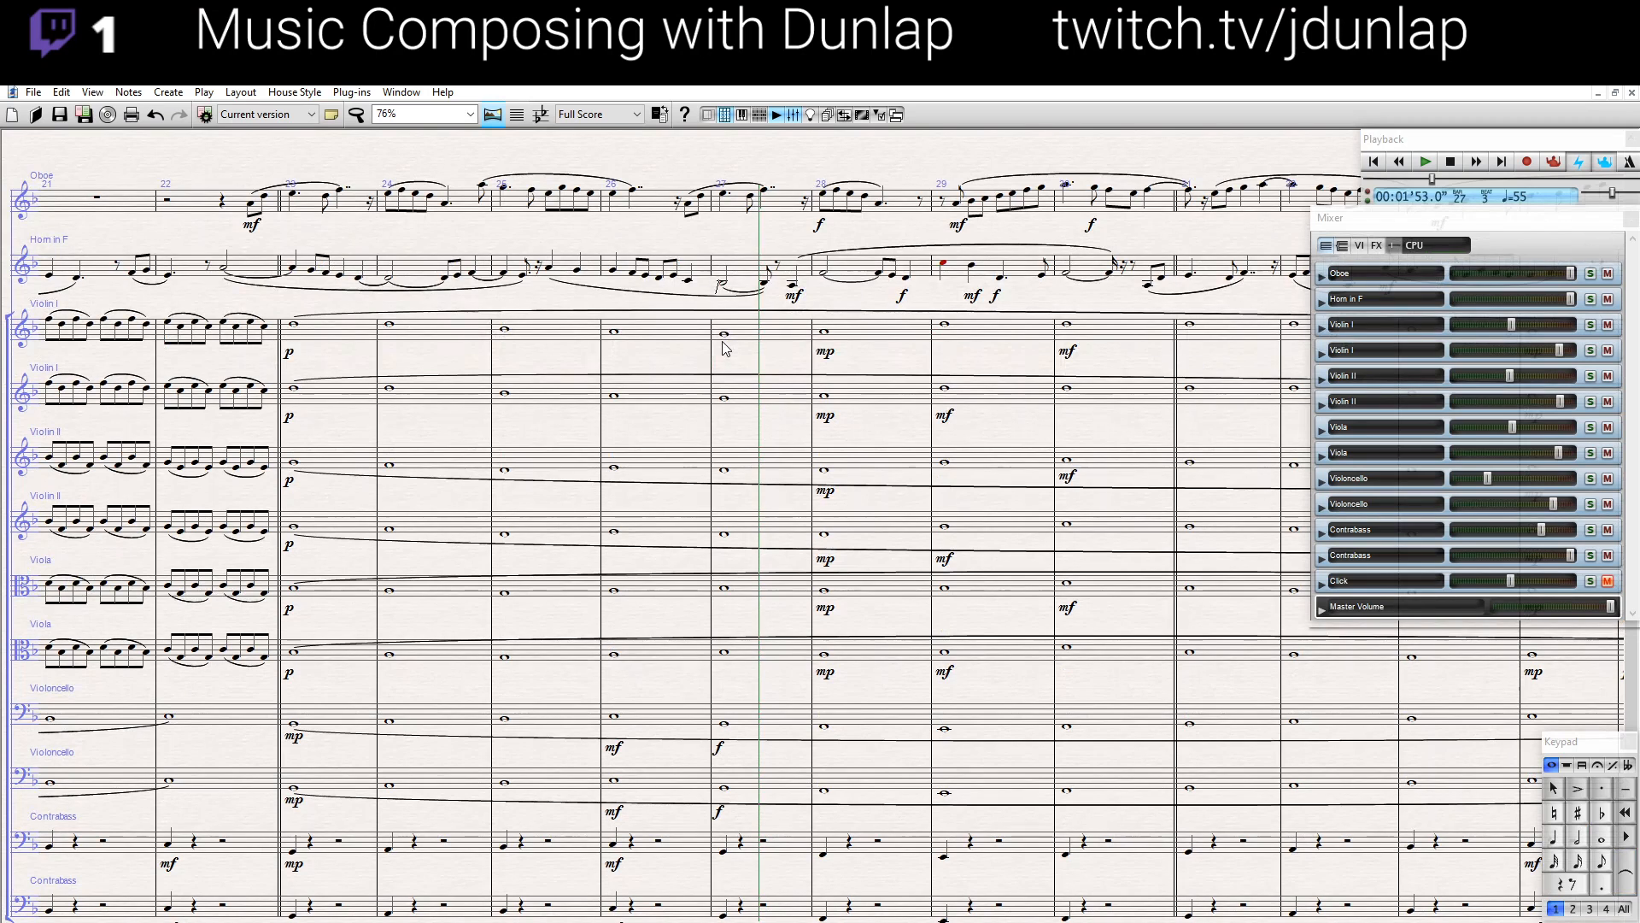
pyautogui.click(615, 272)
pyautogui.press('p')
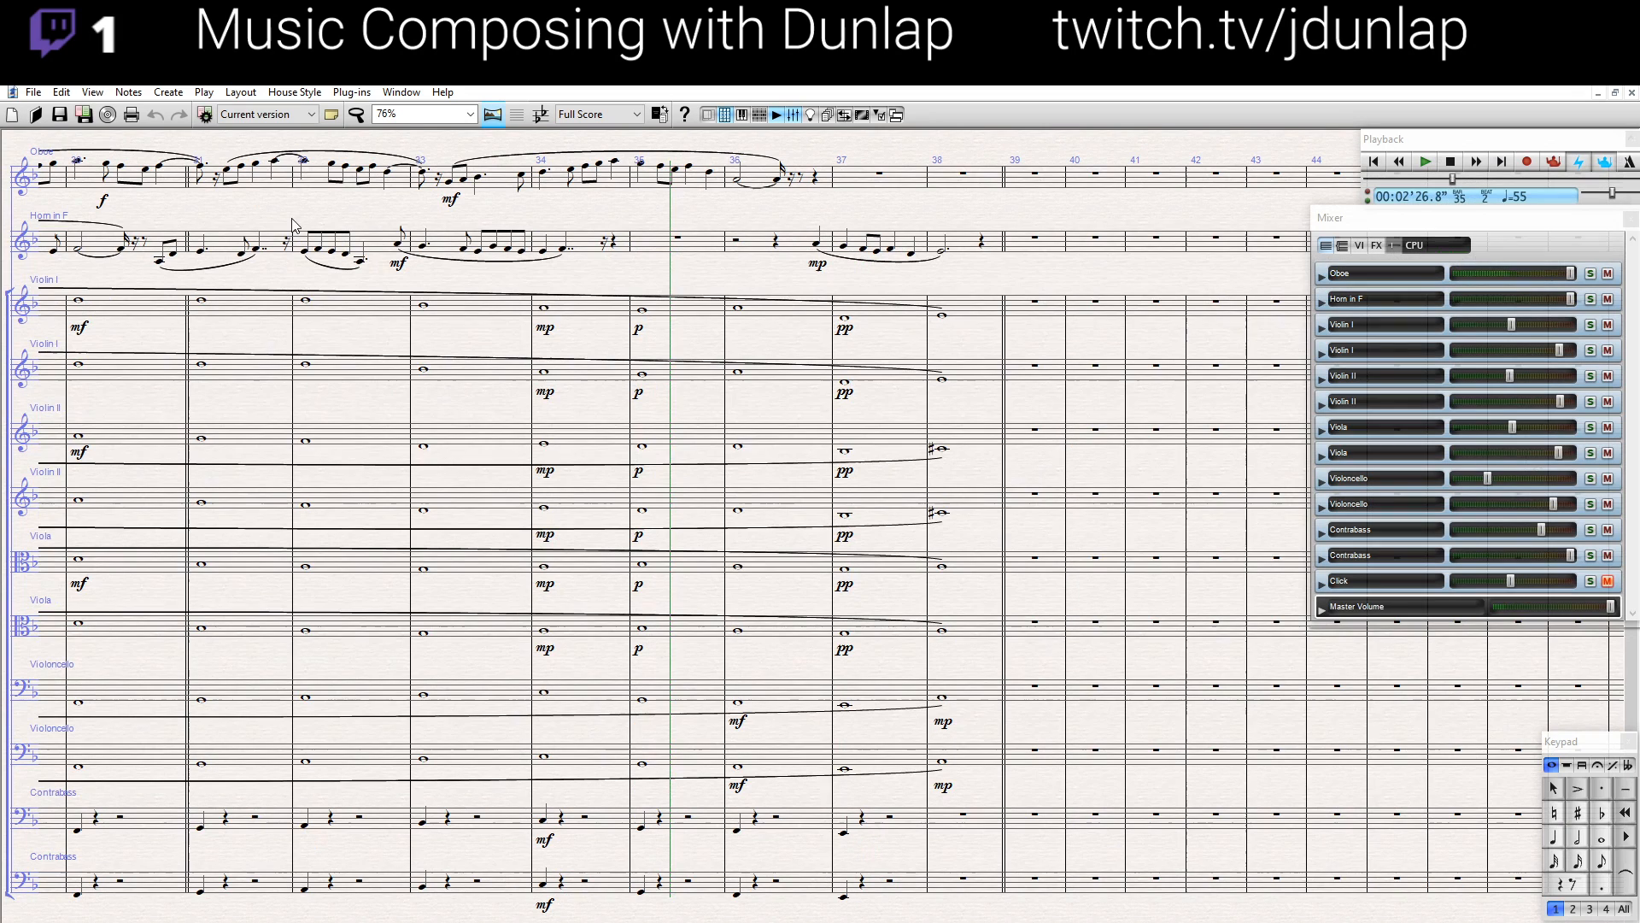
# Delete the oboe's f dynamic in bar 30 and its mf dynamic in bar 33
pyautogui.moveTo(153, 211); pyautogui.dragTo(533, 311)
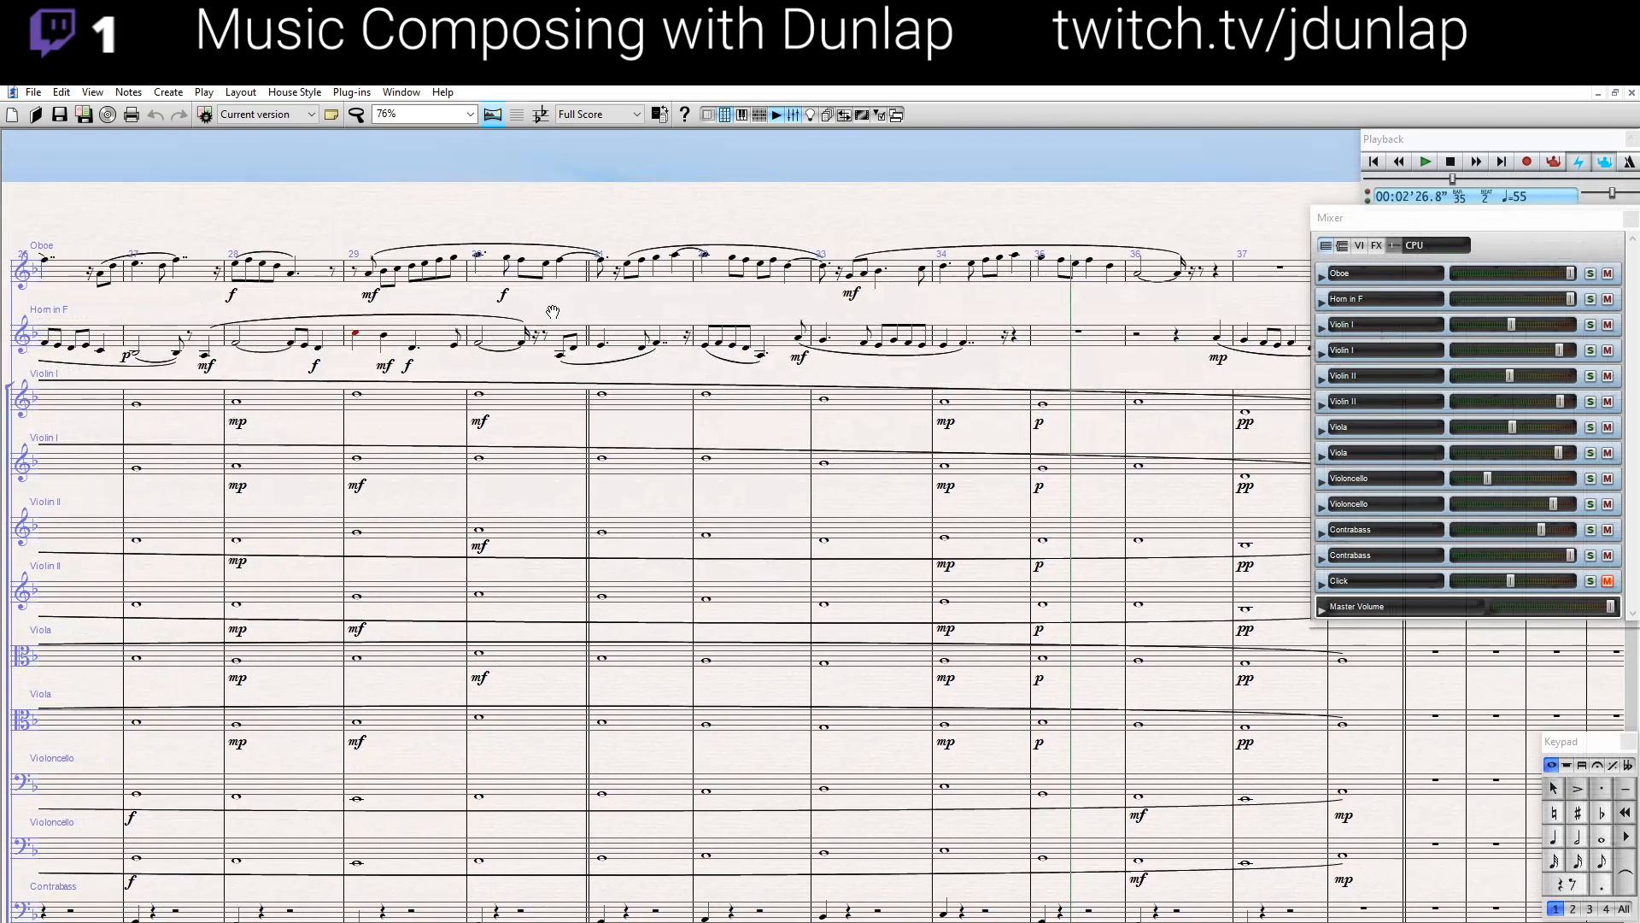
pyautogui.click(506, 294)
pyautogui.press('Delete')
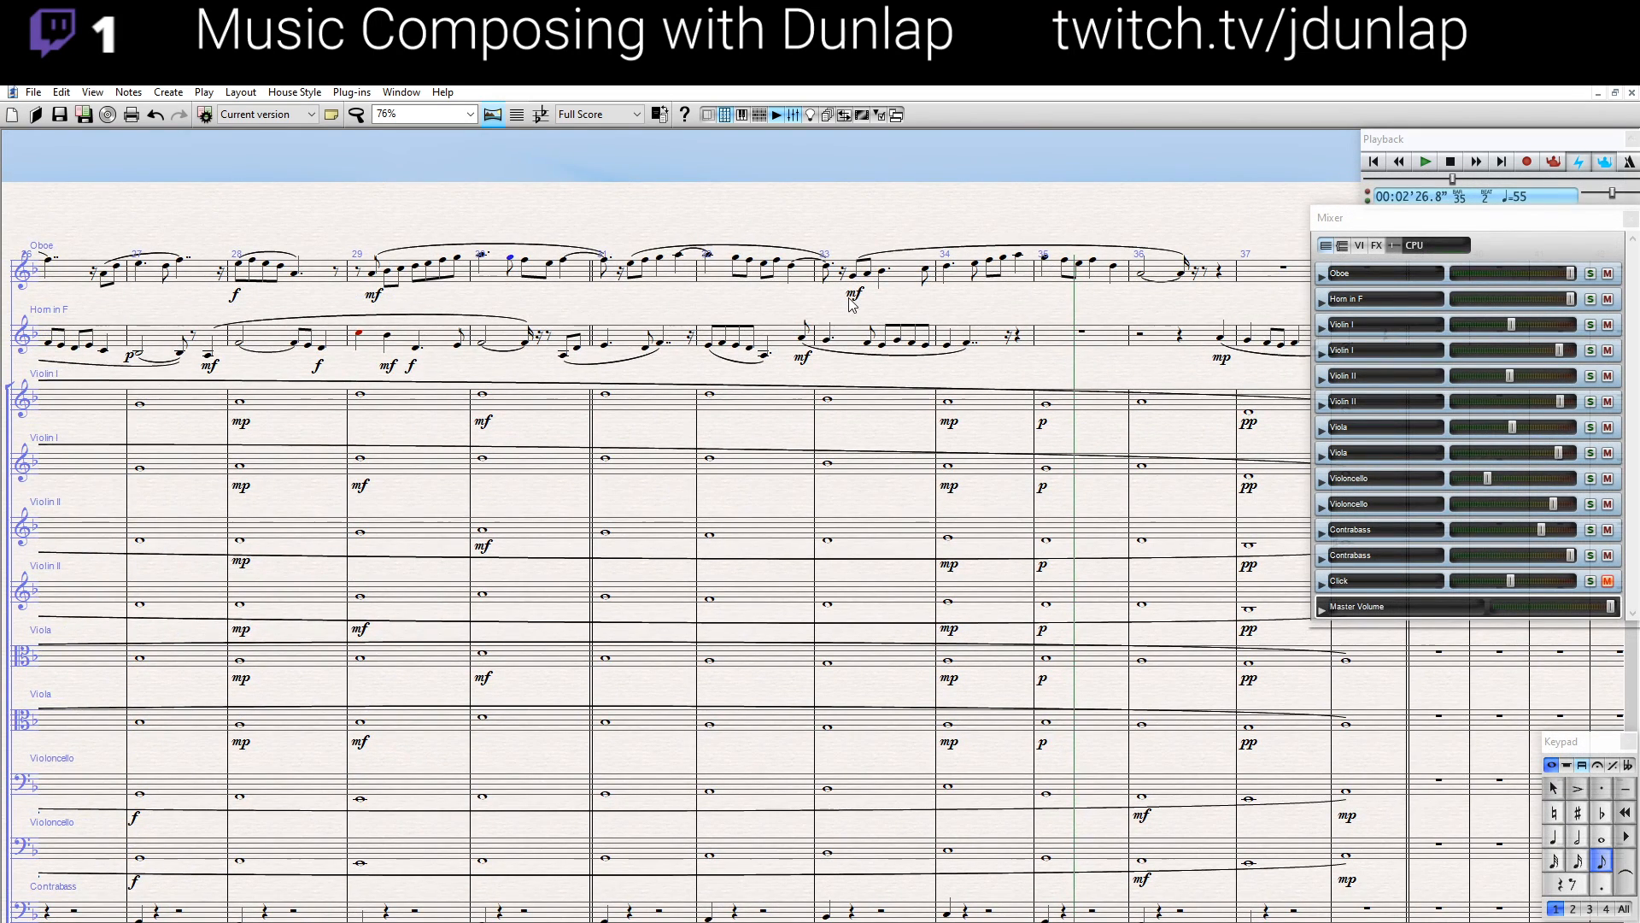
pyautogui.press('Delete')
# Play back the score from bar 29 to the end of bar 36
pyautogui.click(359, 274)
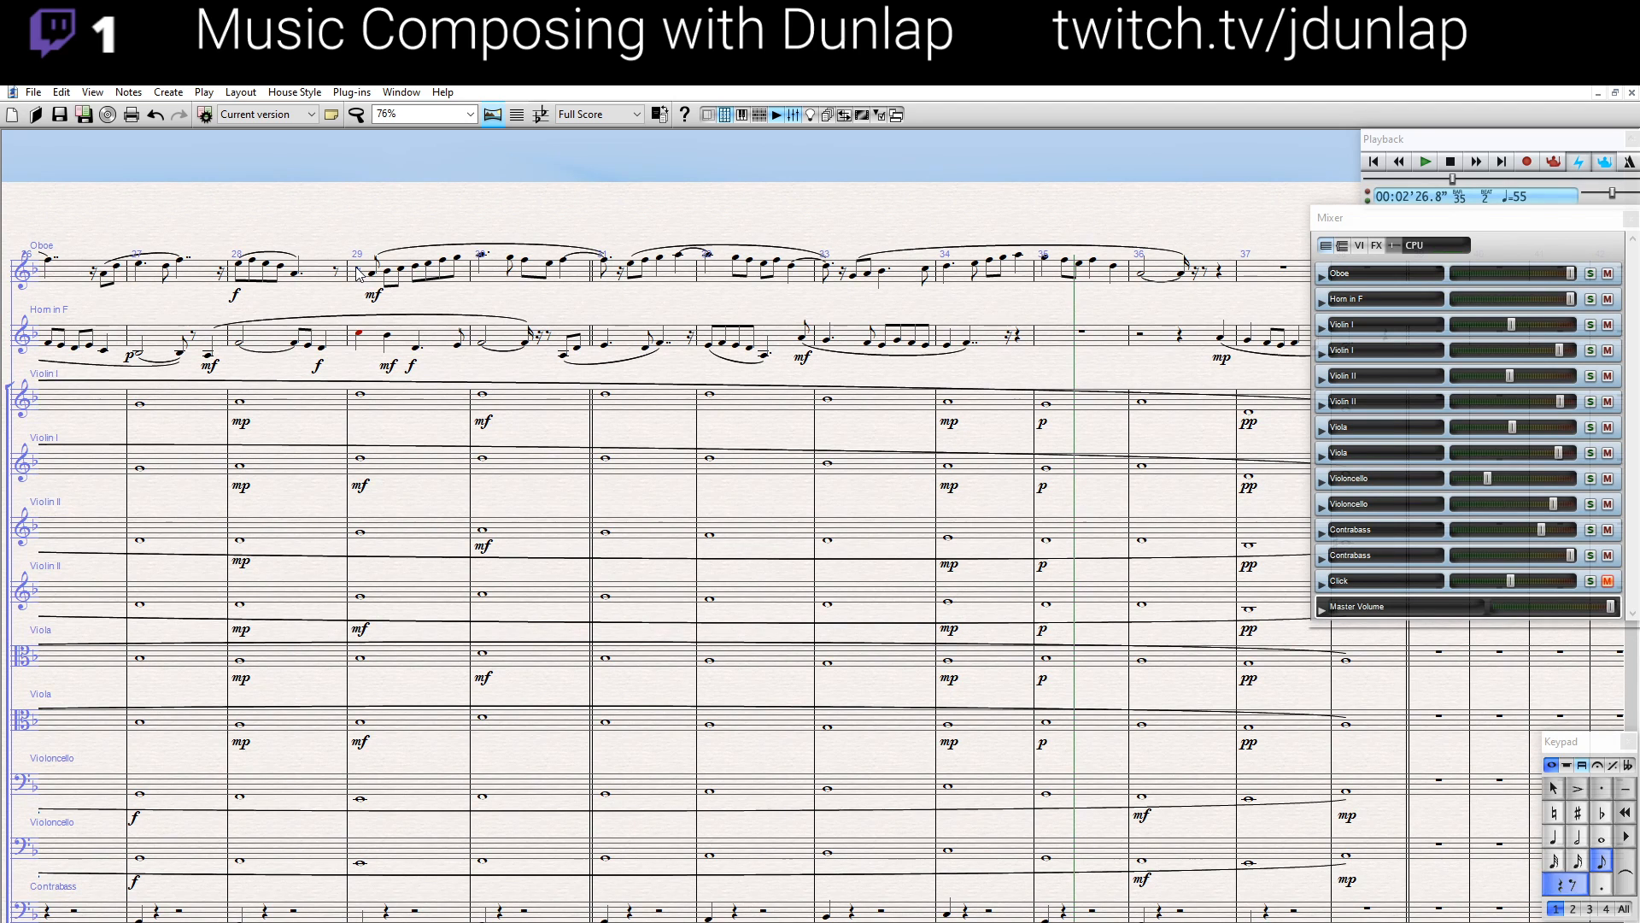
pyautogui.press('p')
pyautogui.moveTo(564, 417); pyautogui.dragTo(400, 390)
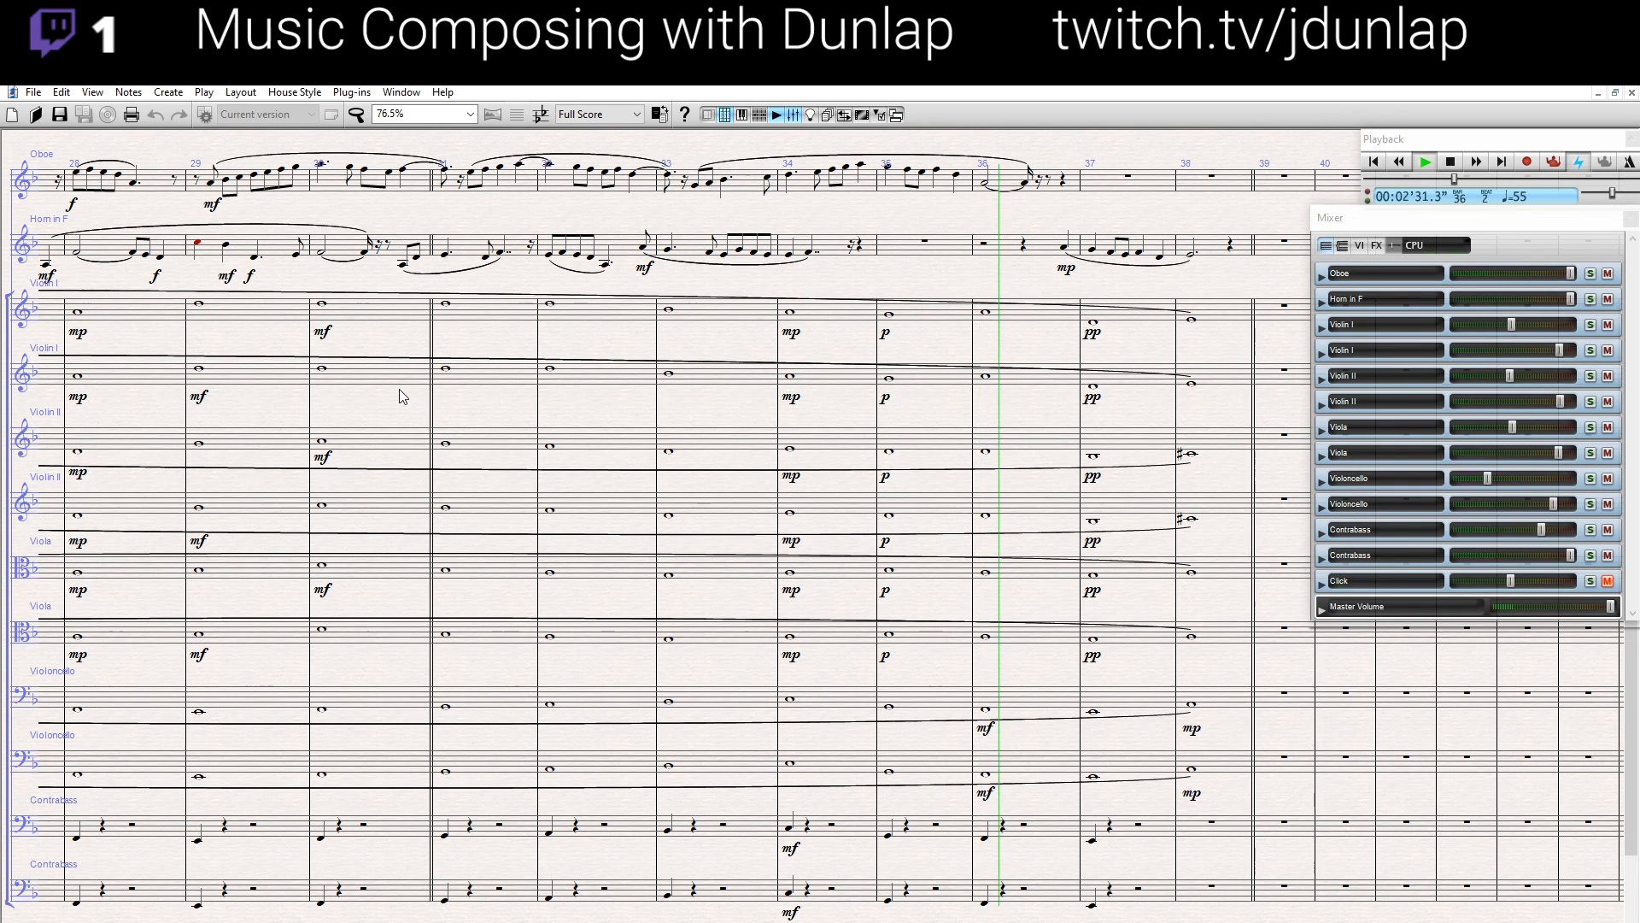
pyautogui.press('space')
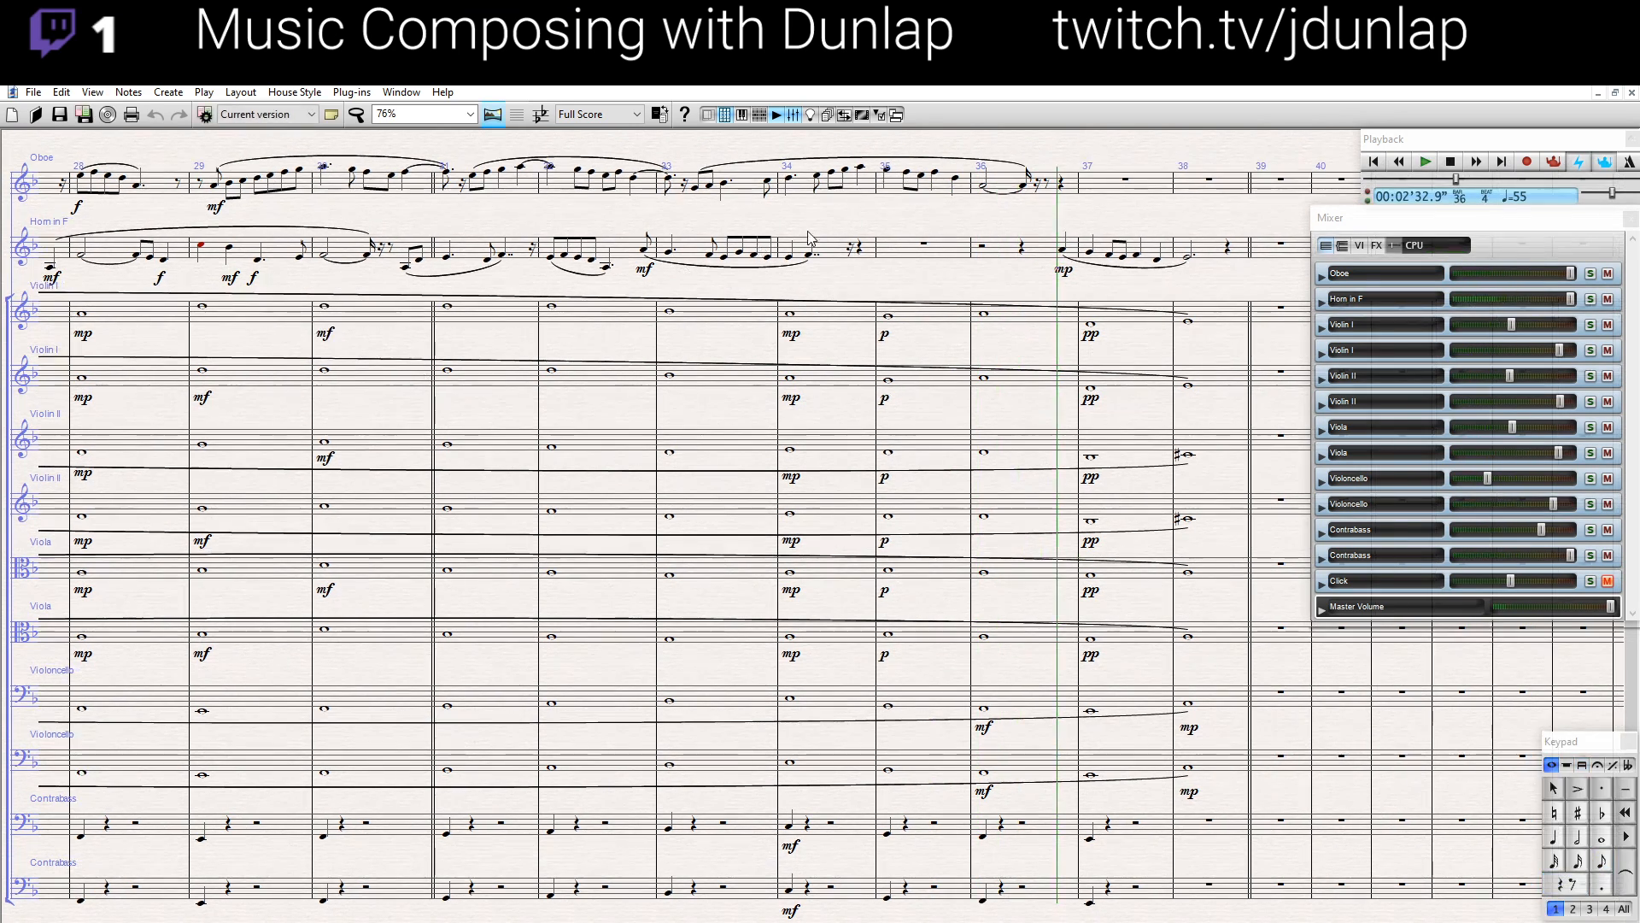
# Add an mp dynamic under the oboe's last note of bar 35 and play back from bar 34 through bar 38
pyautogui.click(957, 186)
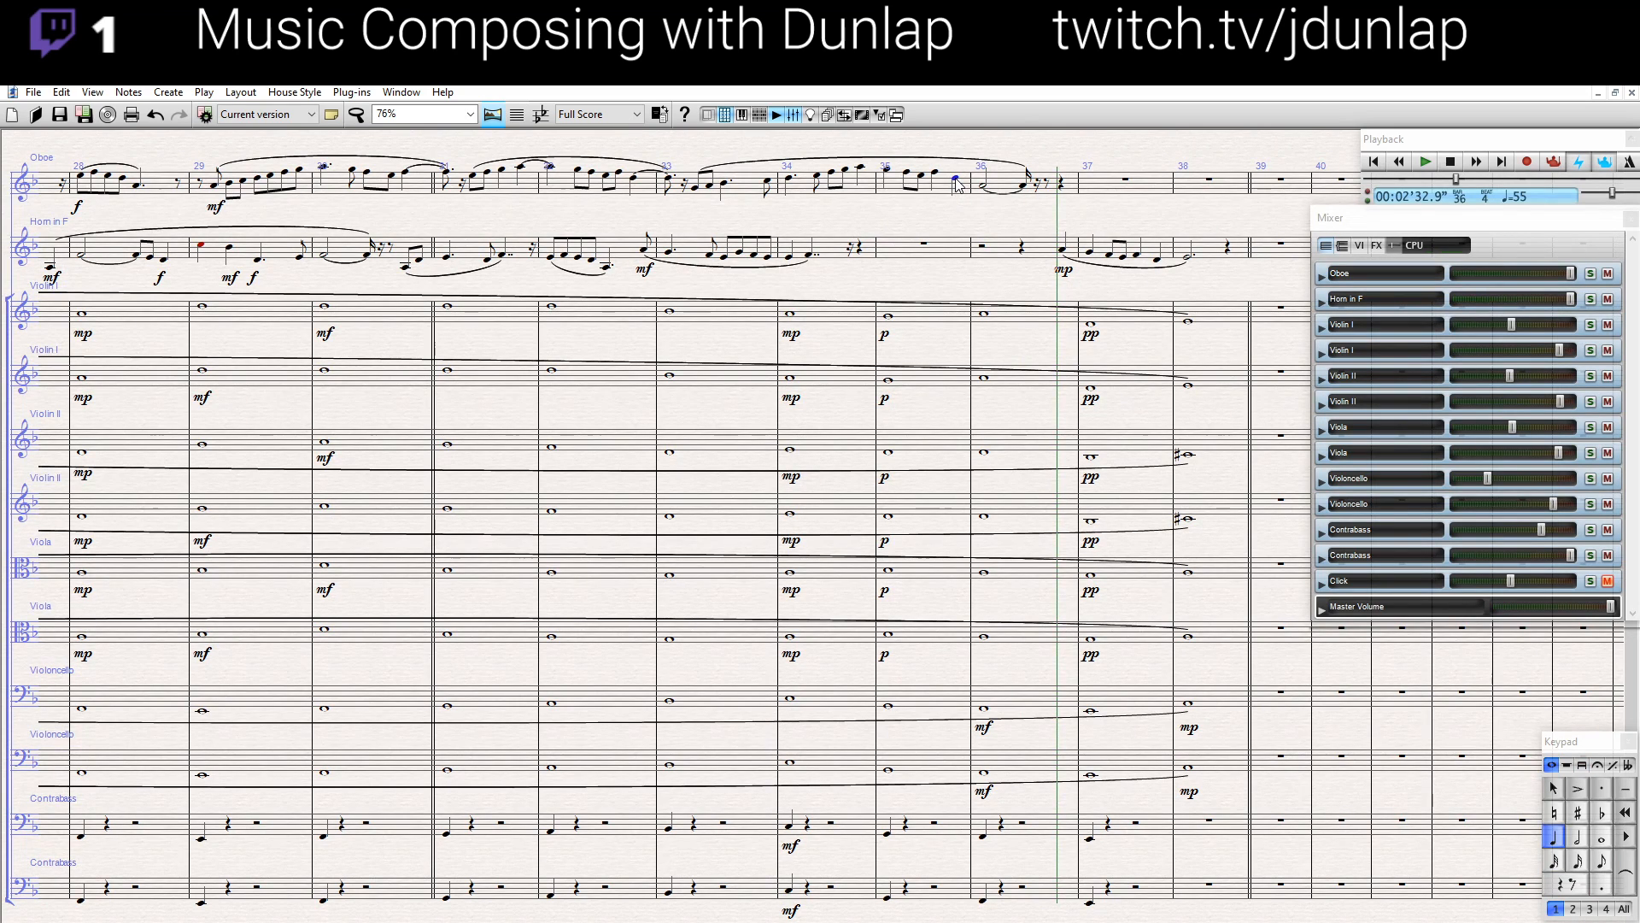
pyautogui.press('Escape')
pyautogui.click(794, 182)
pyautogui.press('p')
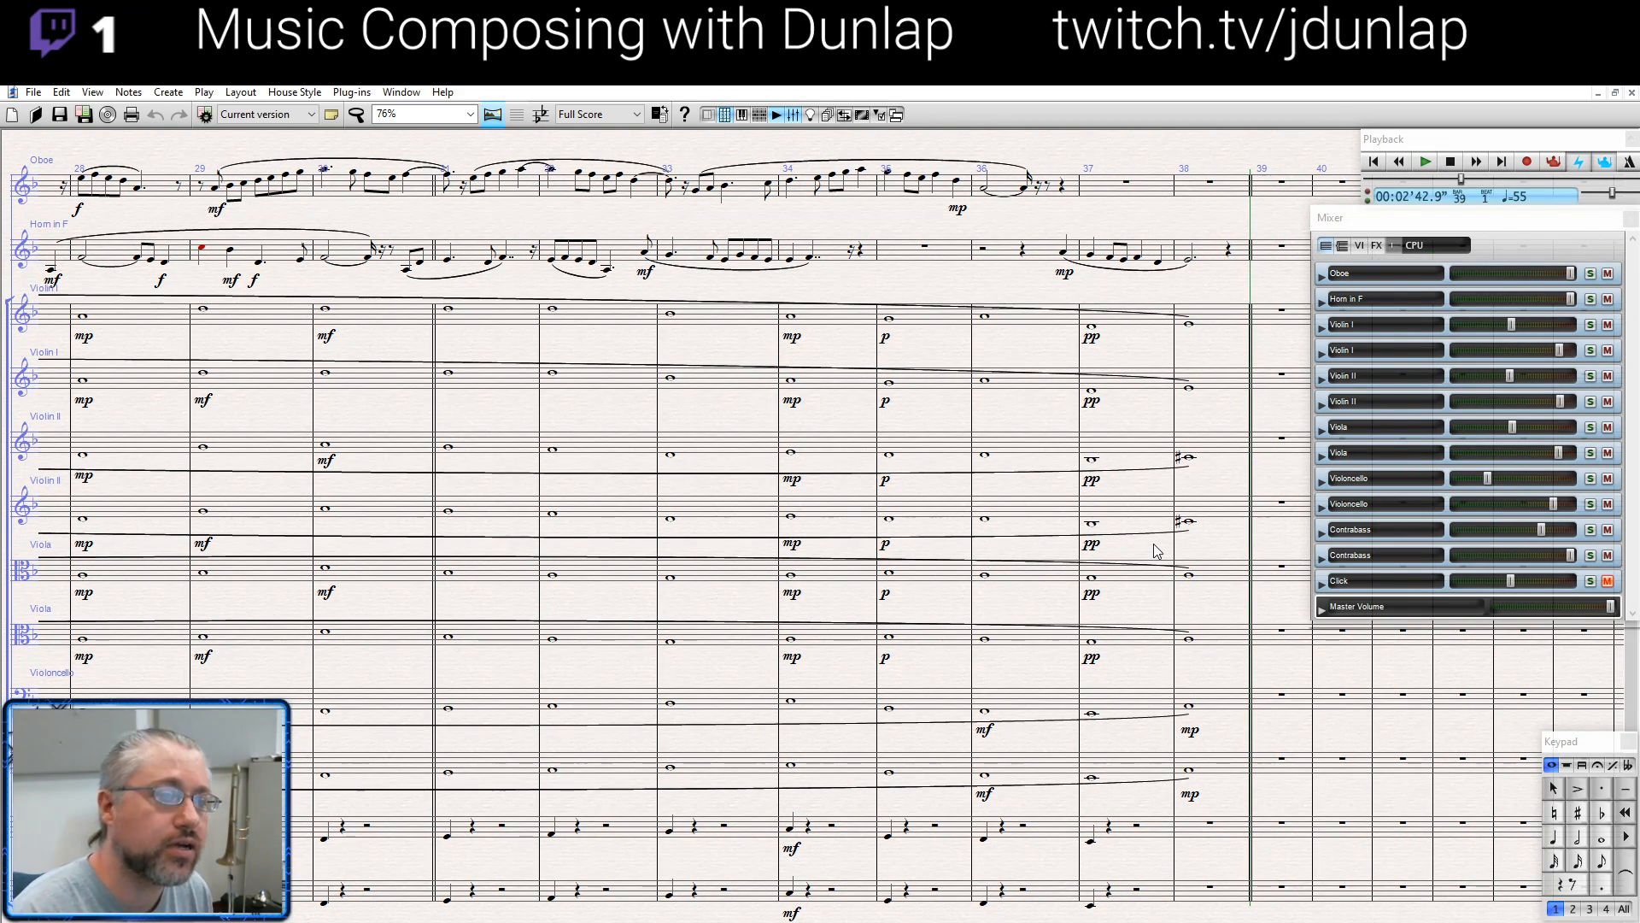
# Add the Choir instrument from the orchestral Singers family to the score and let the page size adjust to fit
pyautogui.moveTo(1169, 554); pyautogui.dragTo(430, 554)
pyautogui.moveTo(611, 545); pyautogui.dragTo(490, 548)
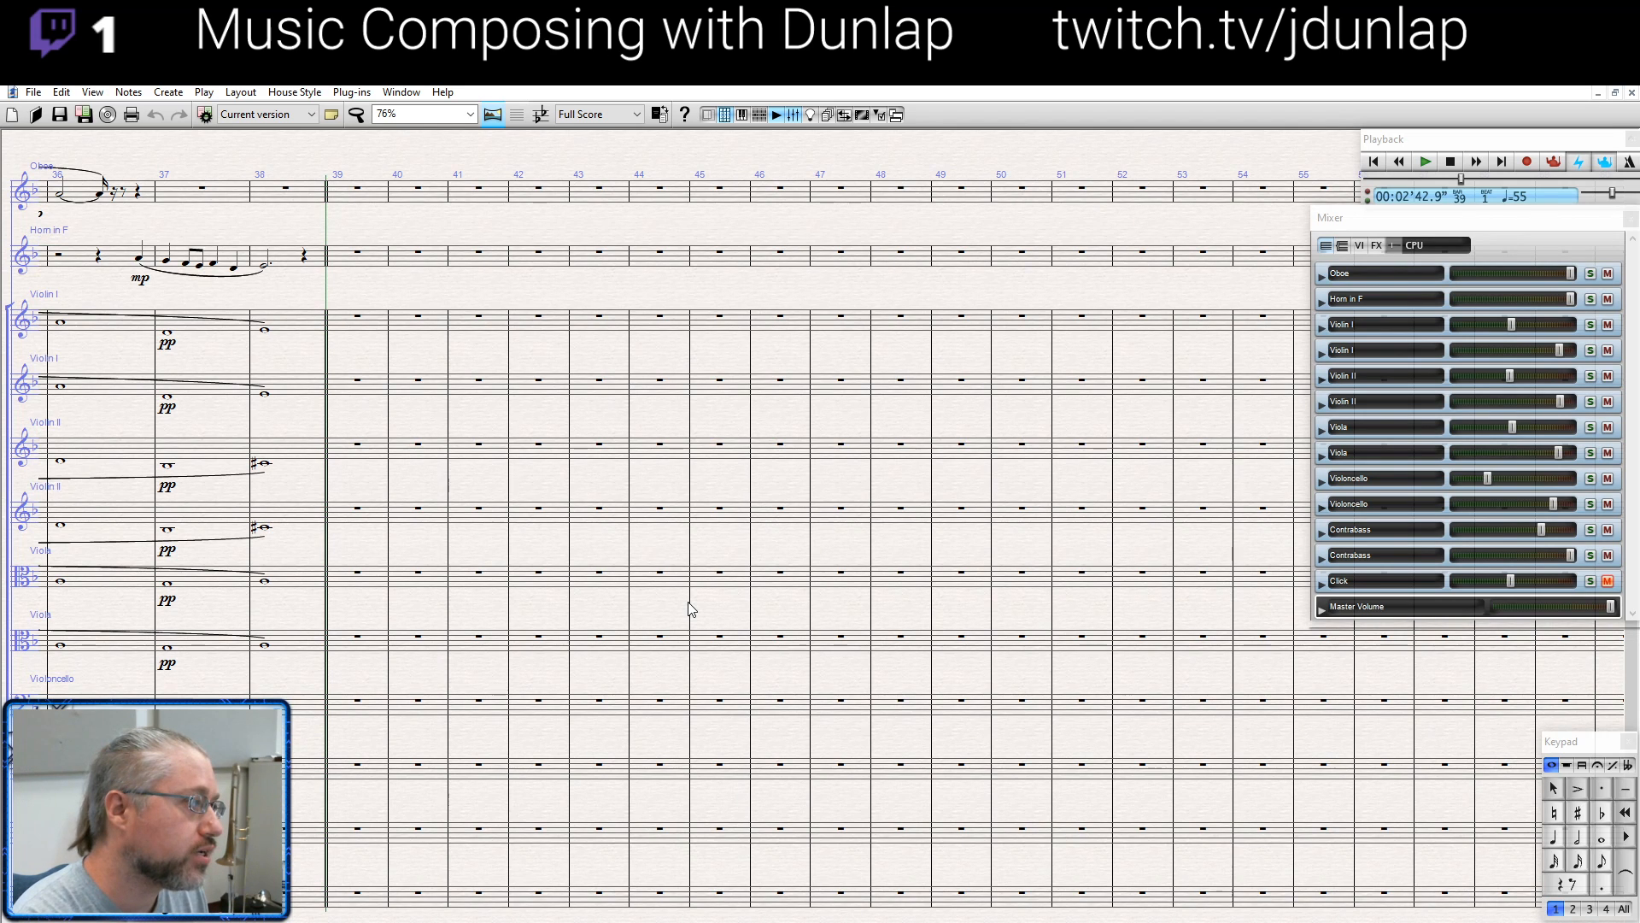
pyautogui.click(170, 92)
pyautogui.click(204, 243)
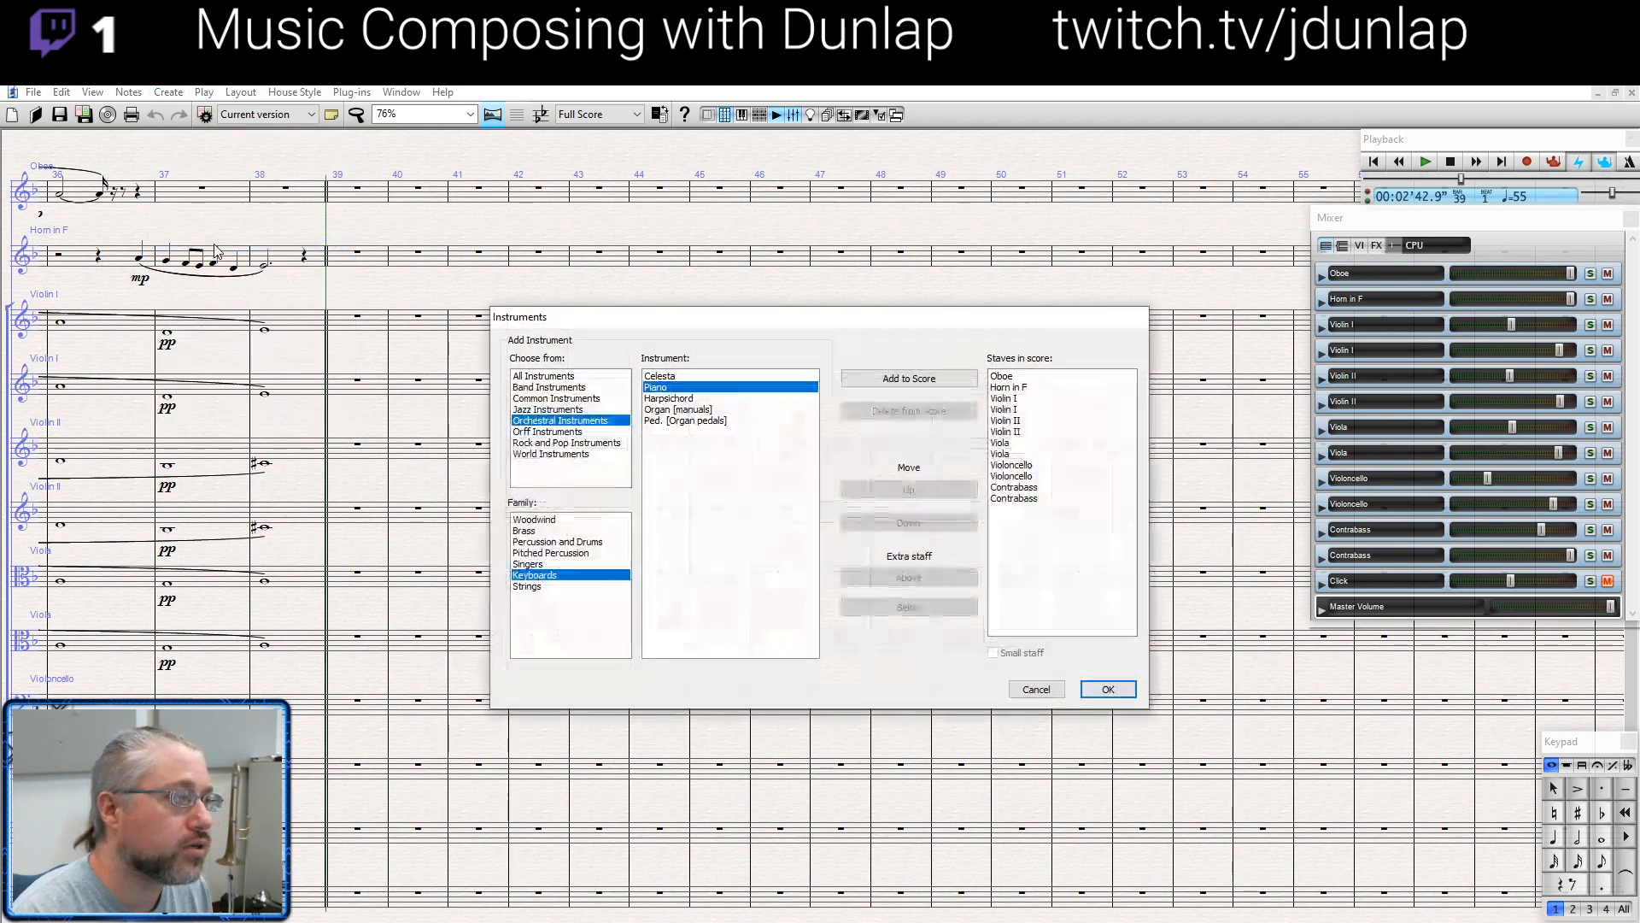
pyautogui.click(551, 566)
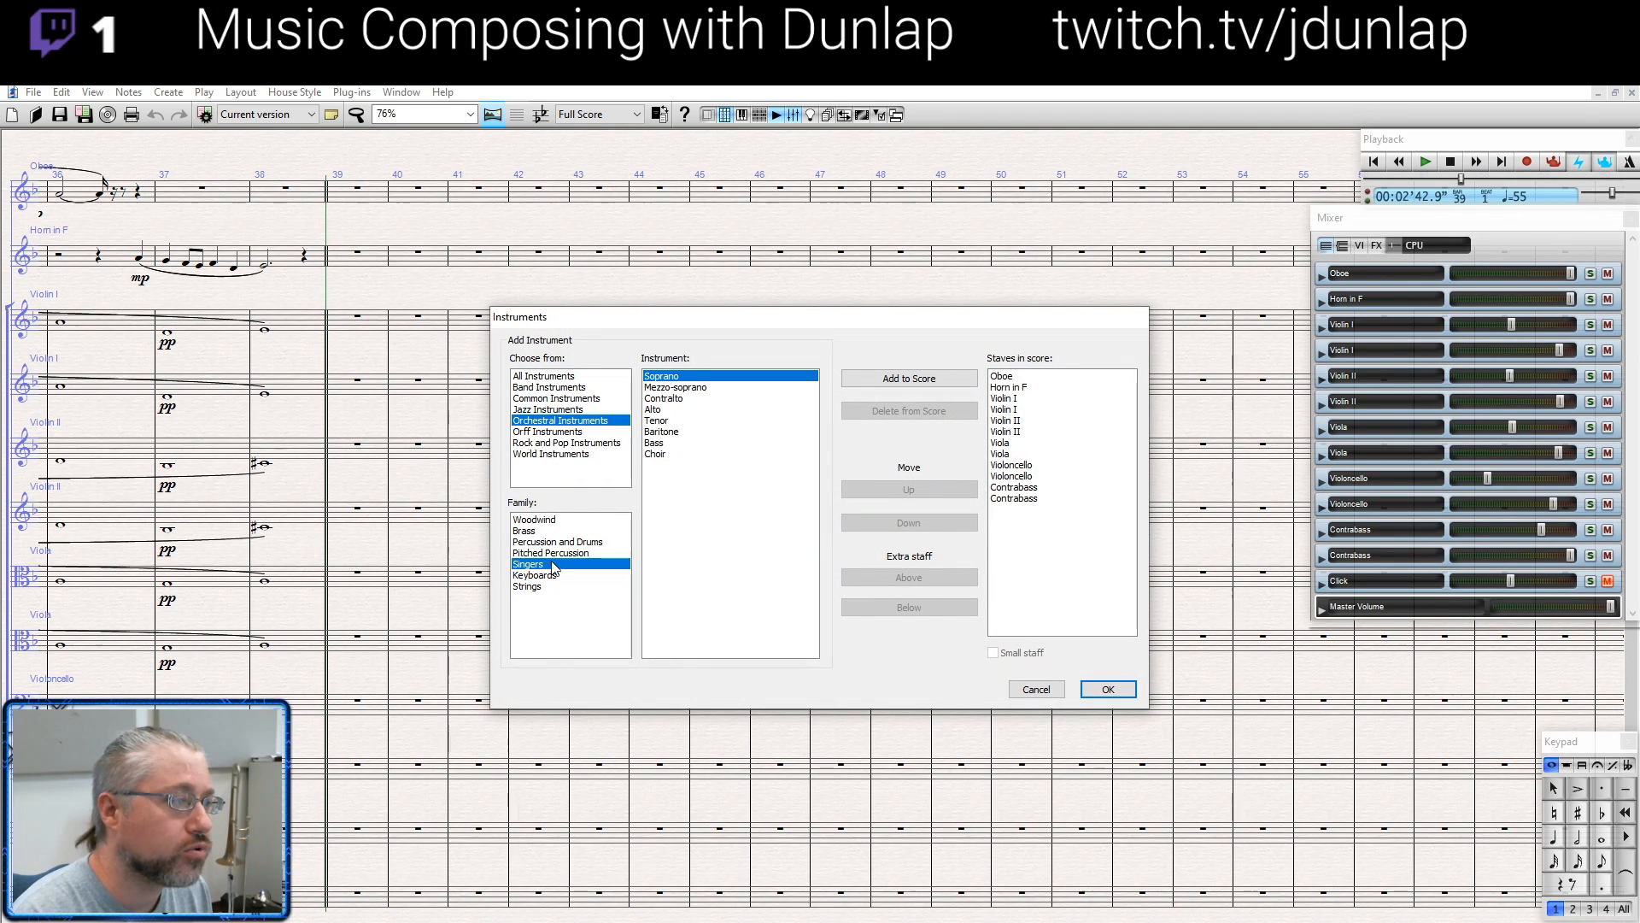
pyautogui.doubleClick(671, 455)
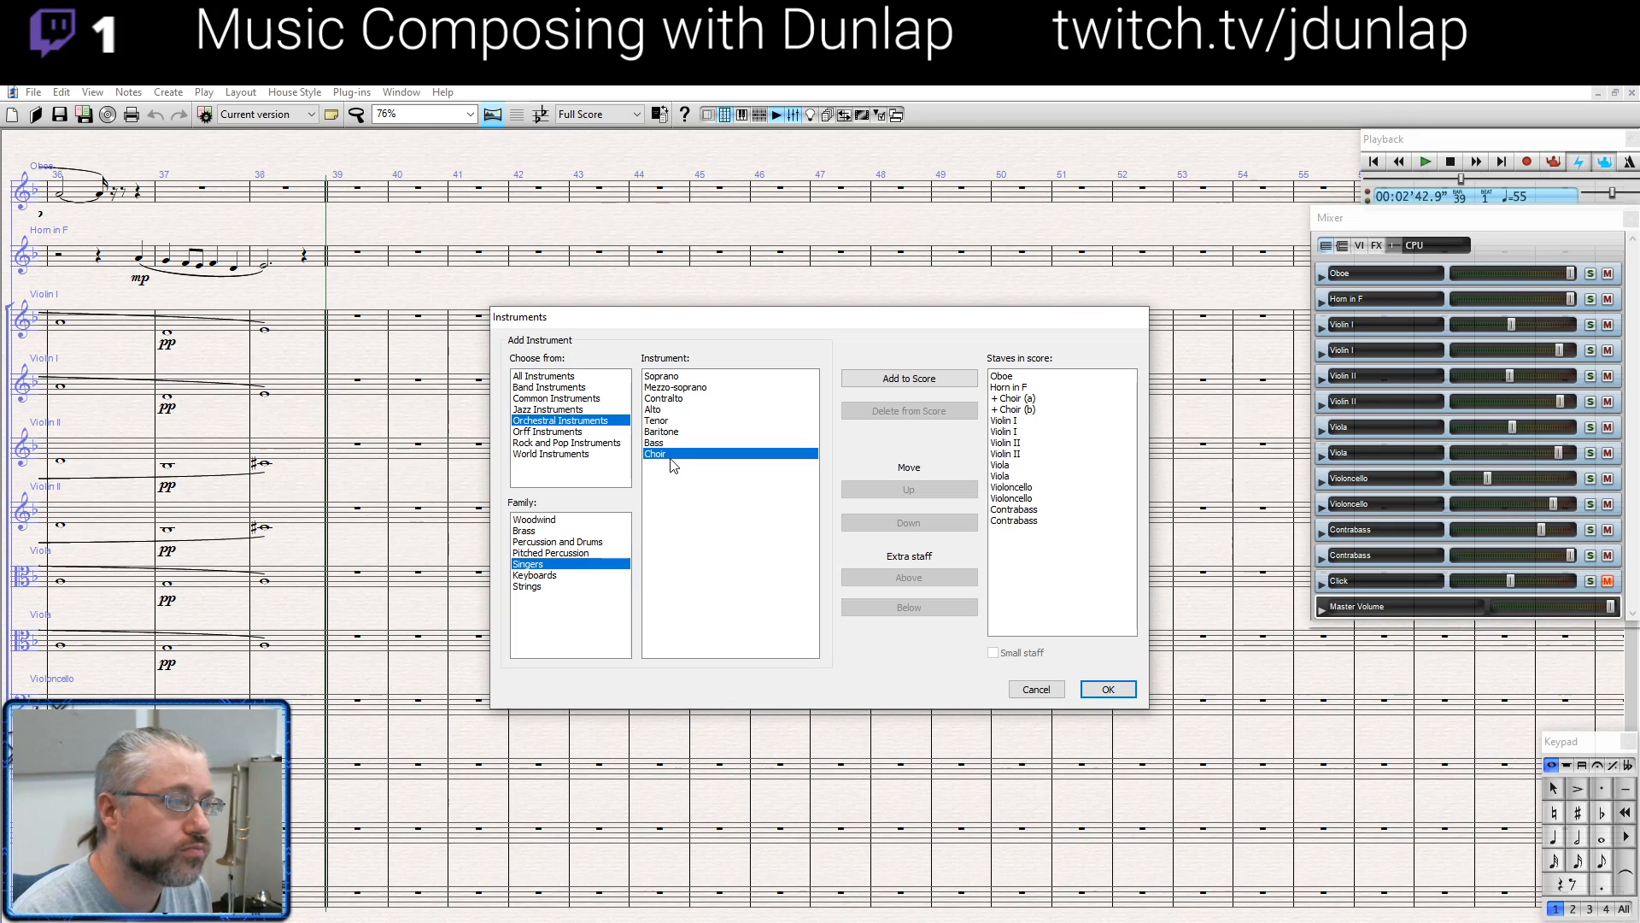
pyautogui.click(1114, 686)
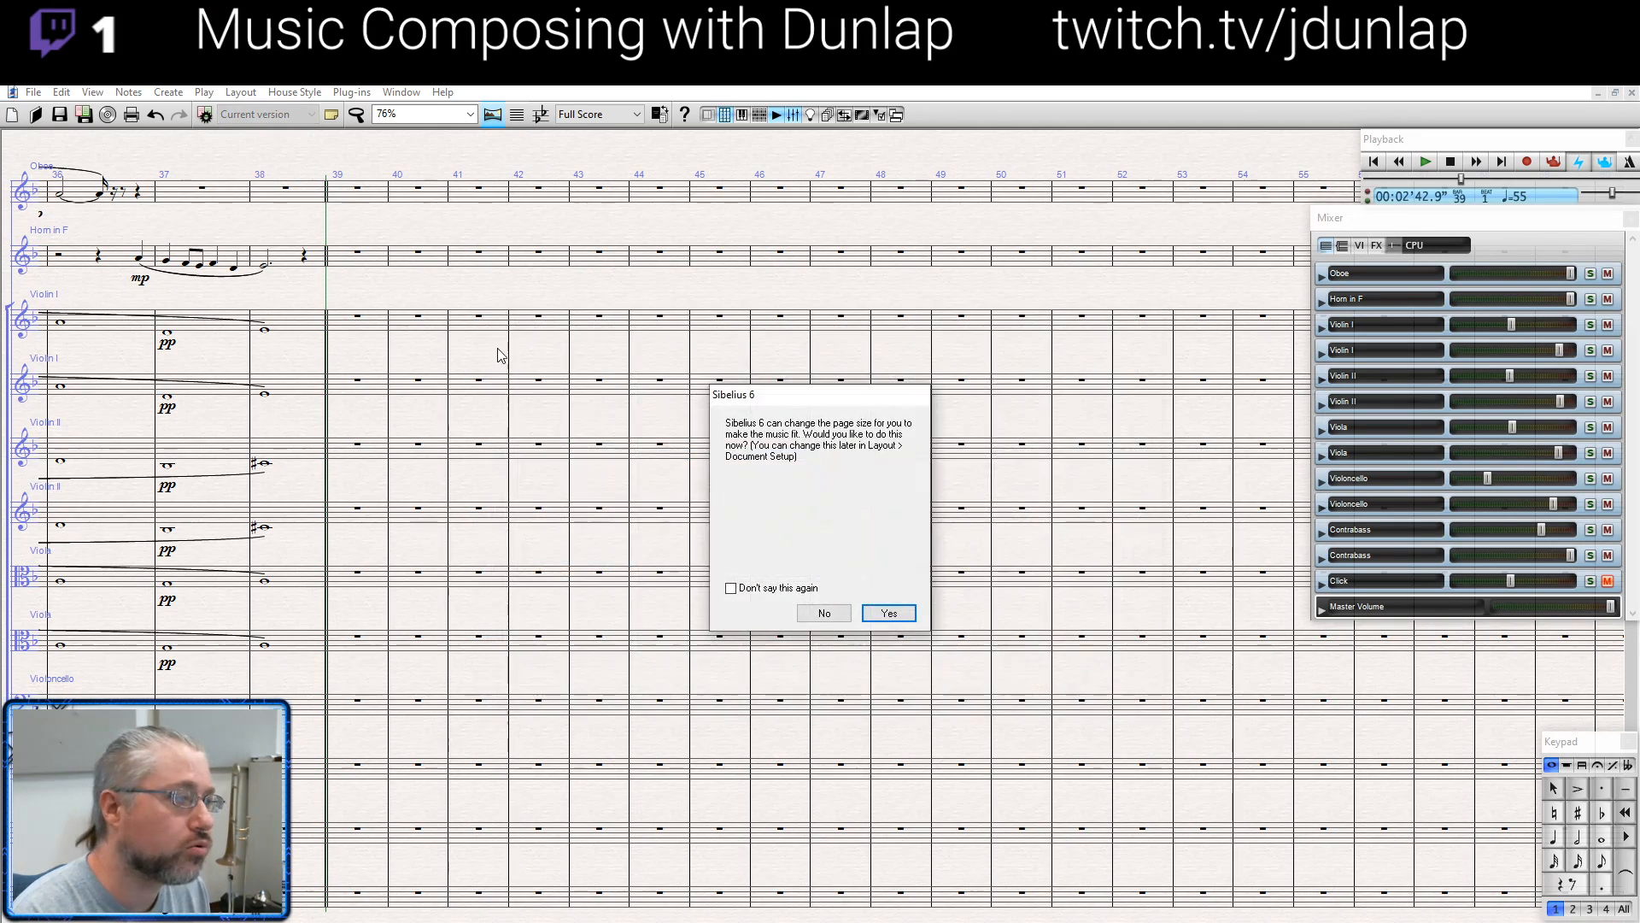
pyautogui.click(889, 612)
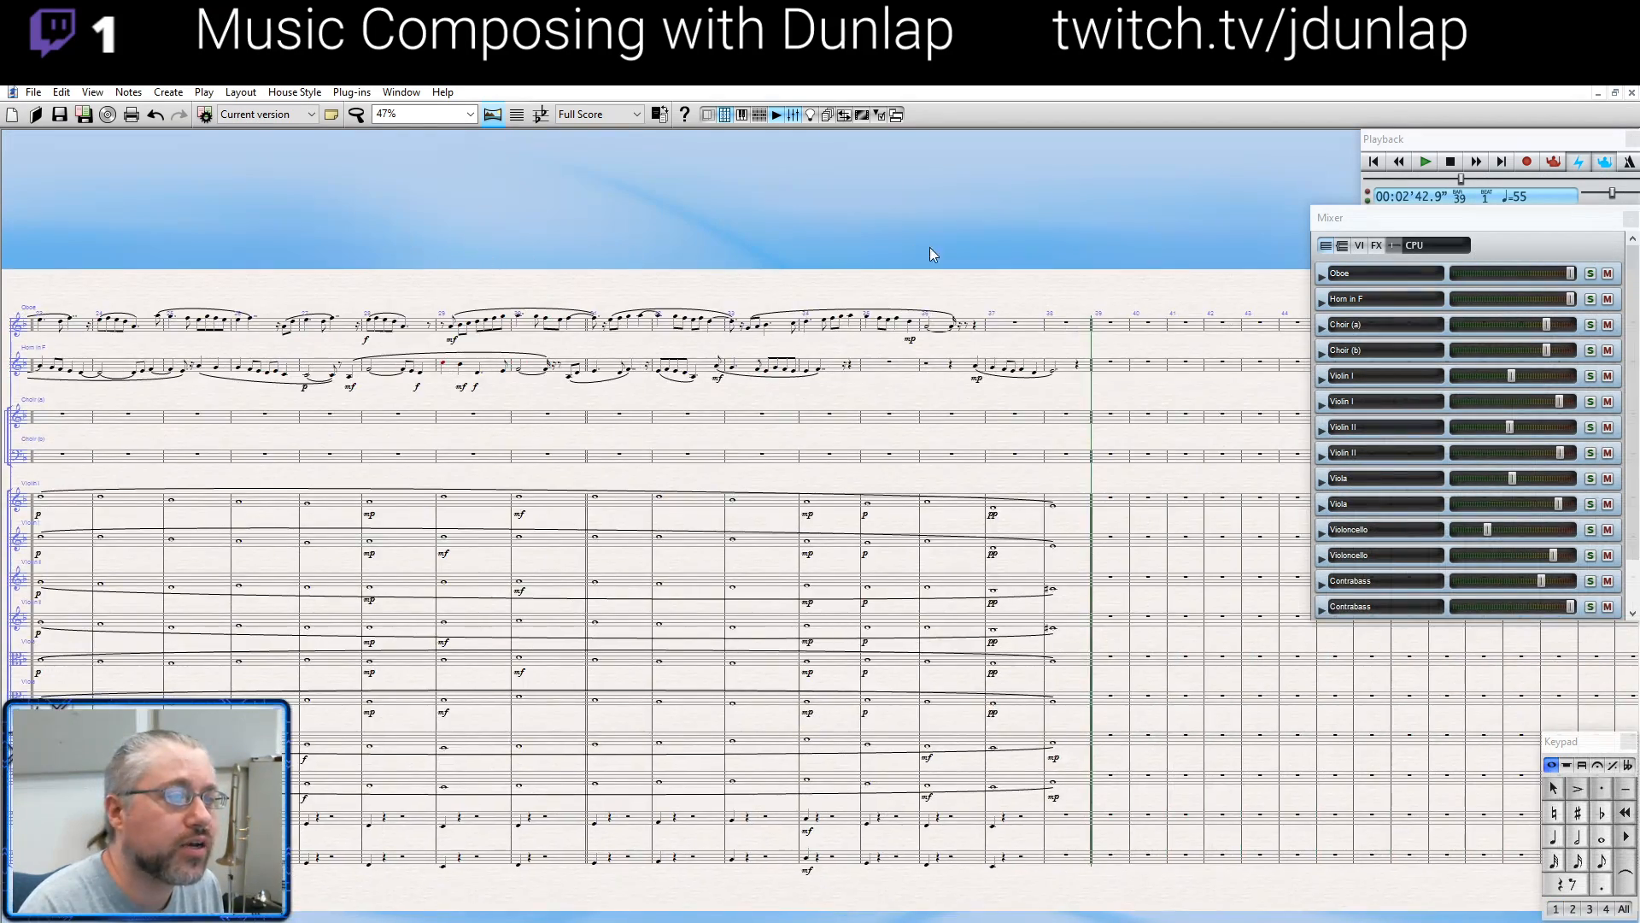
# Enter a half-note chord in the second half of bar 38 on the Choir (a) staff, with a sharp on its lowest note
pyautogui.moveTo(929, 248); pyautogui.dragTo(560, 253)
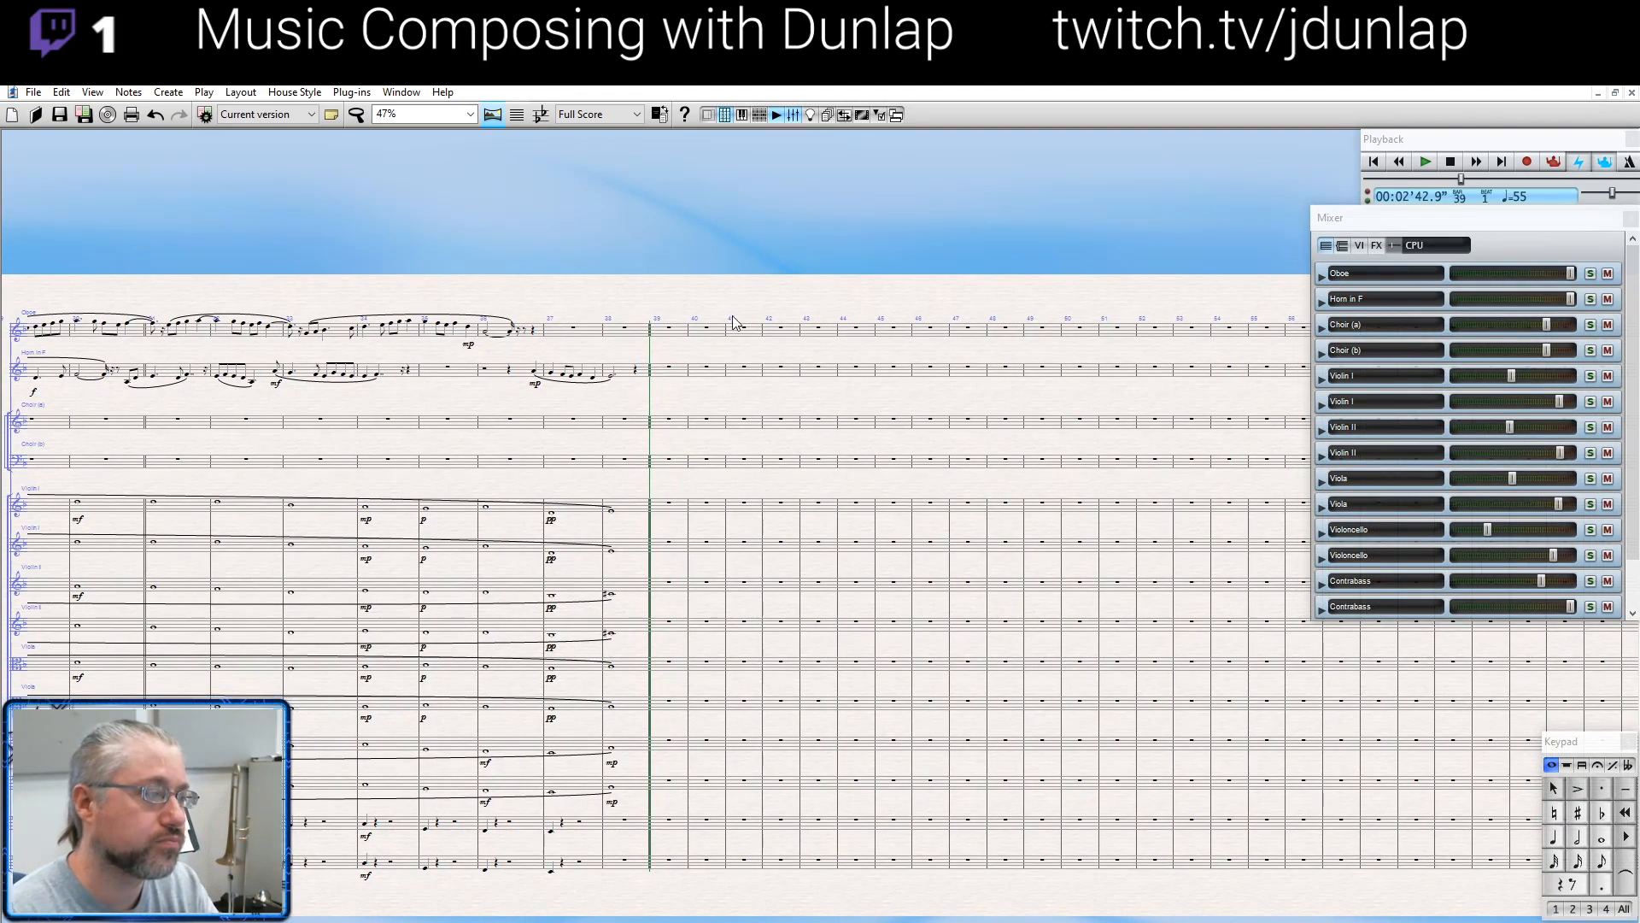
pyautogui.scroll(1, 626, 532)
pyautogui.scroll(2, 622, 533)
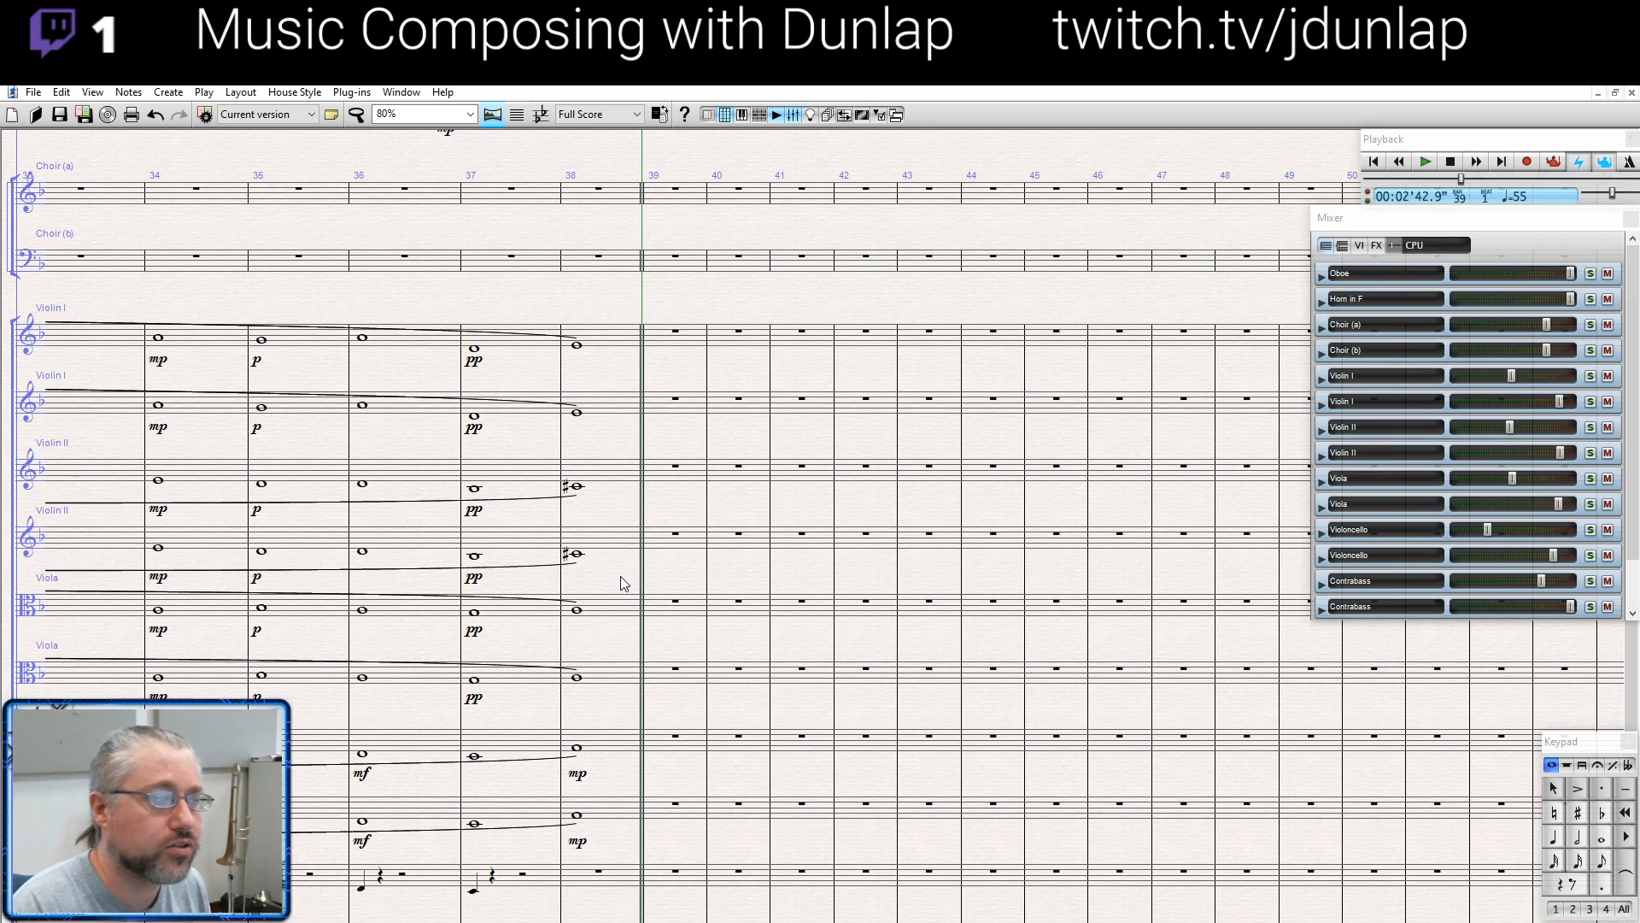
pyautogui.moveTo(629, 580); pyautogui.dragTo(648, 702)
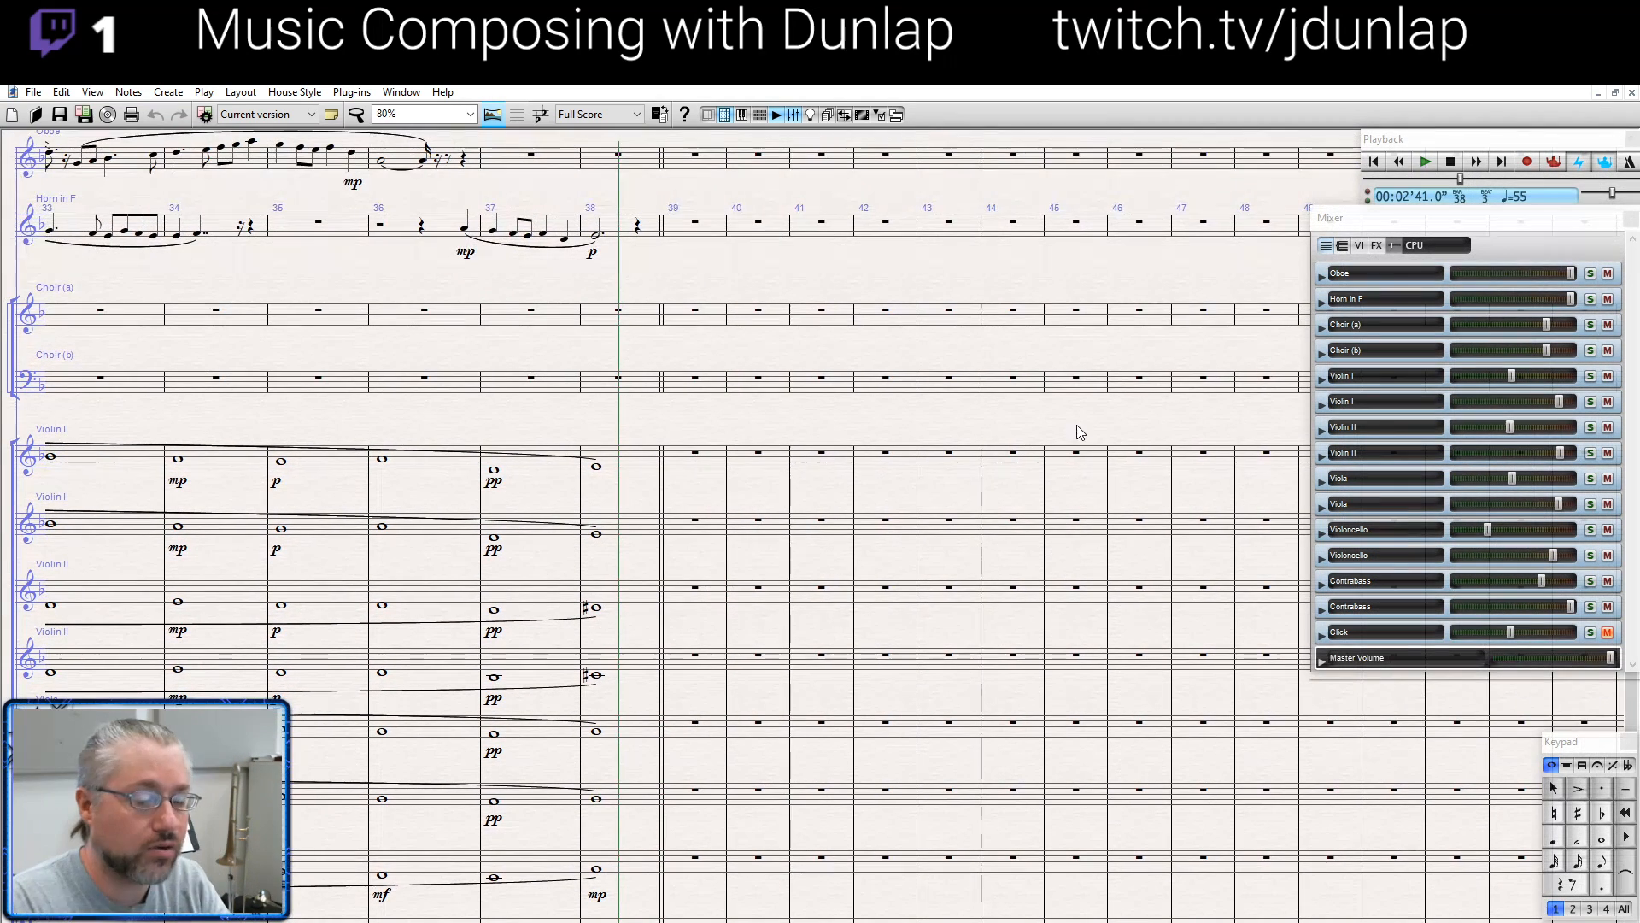
pyautogui.click(1577, 839)
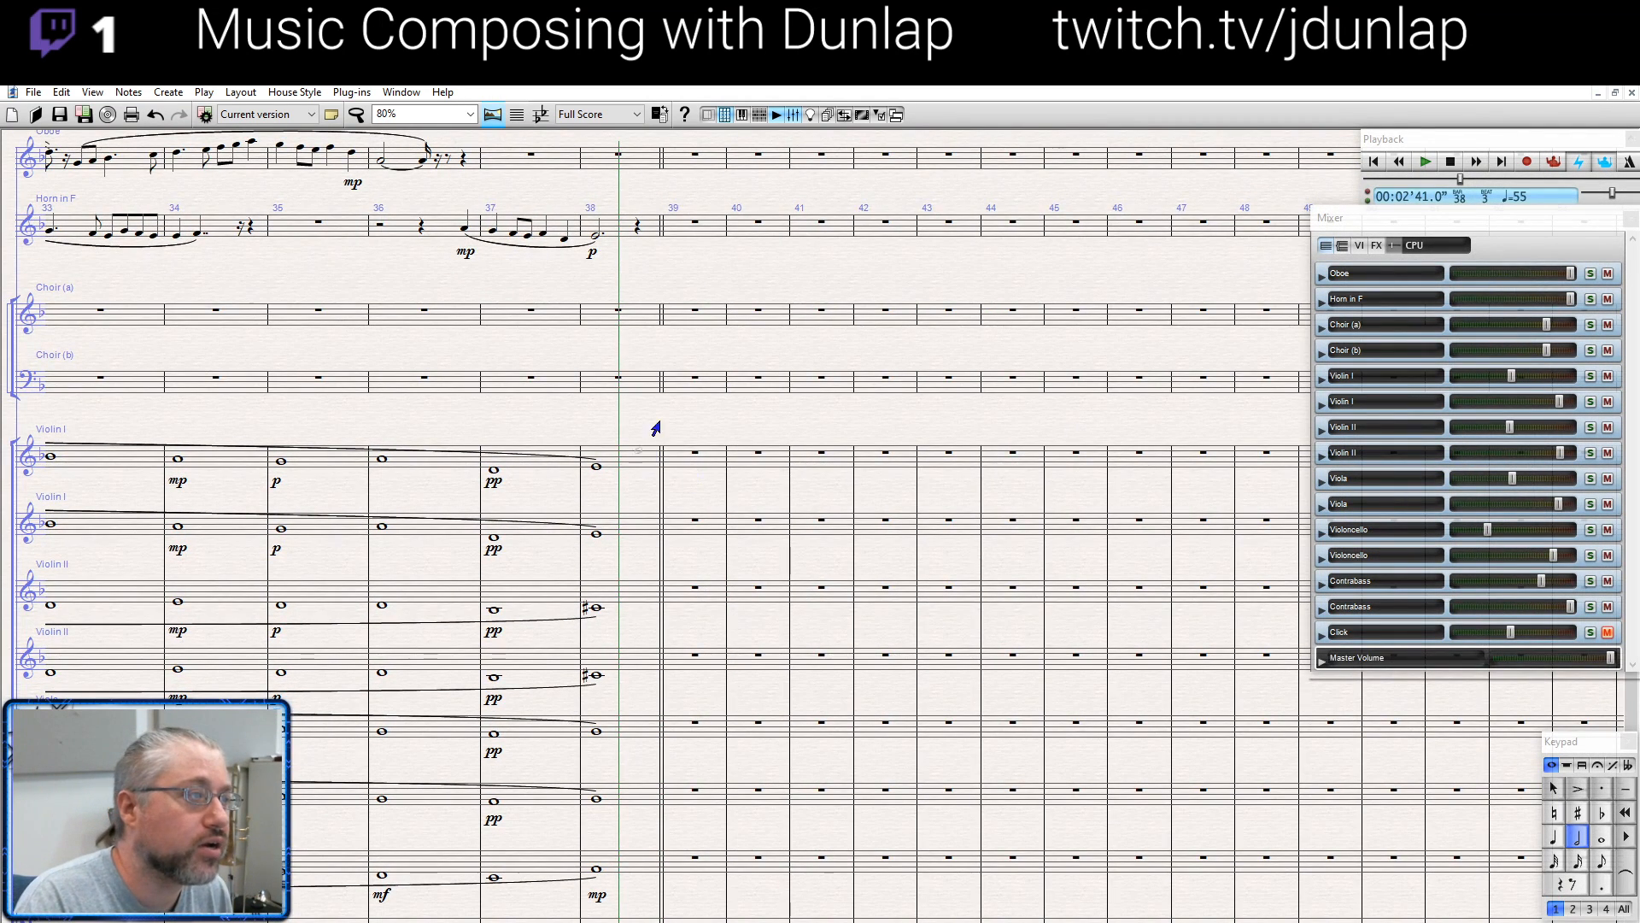
pyautogui.click(625, 316)
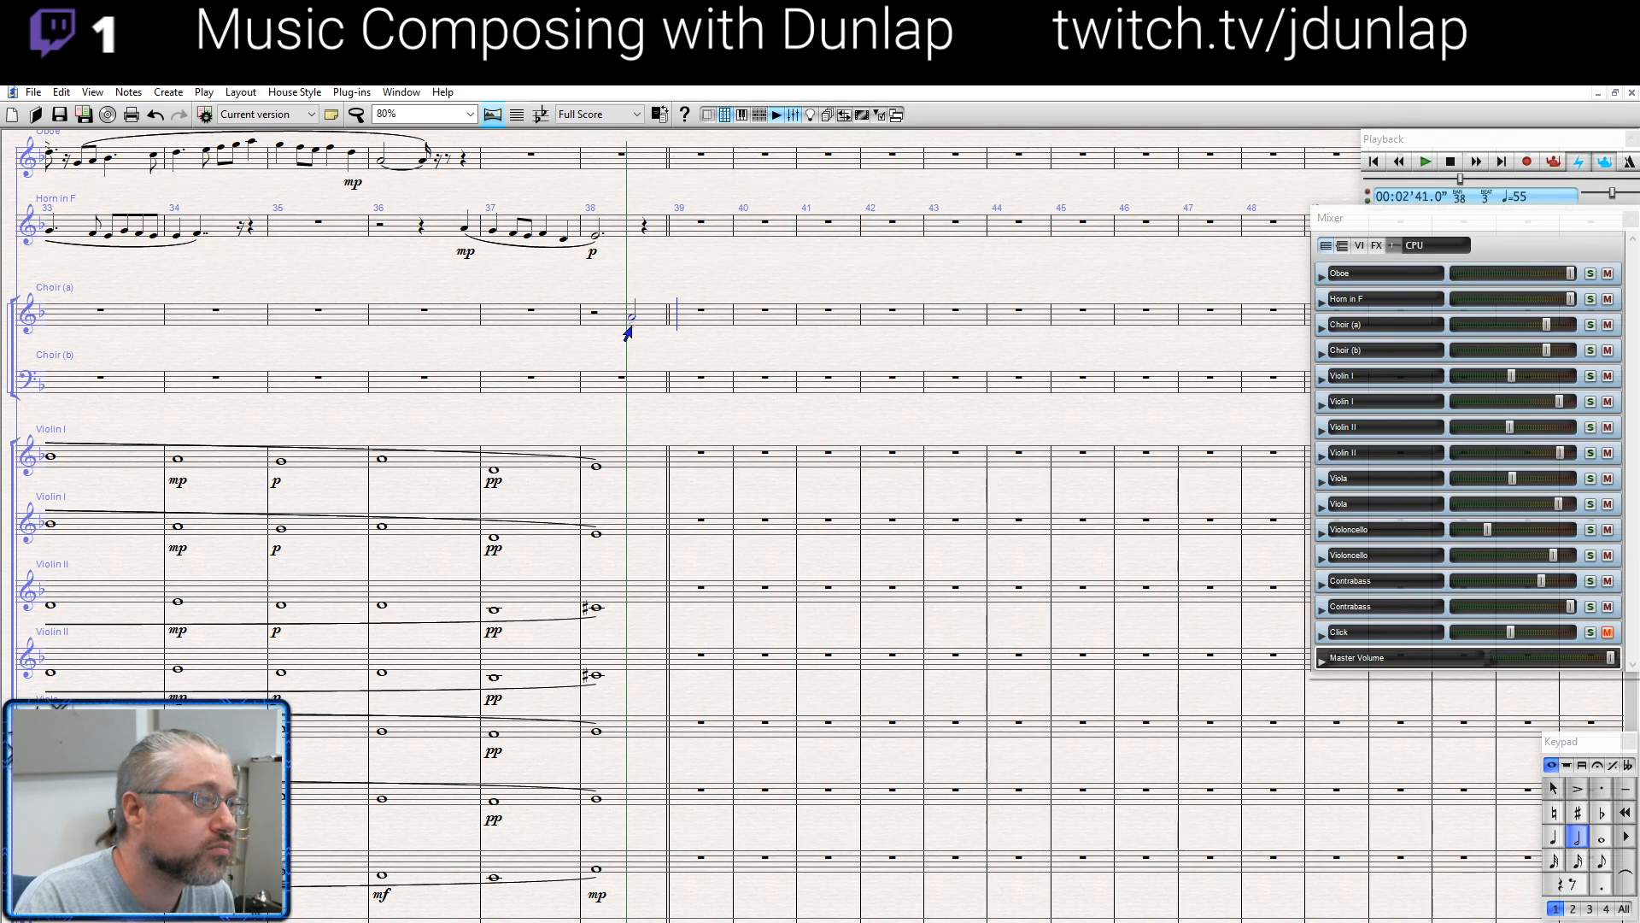
pyautogui.click(632, 326)
pyautogui.click(1574, 816)
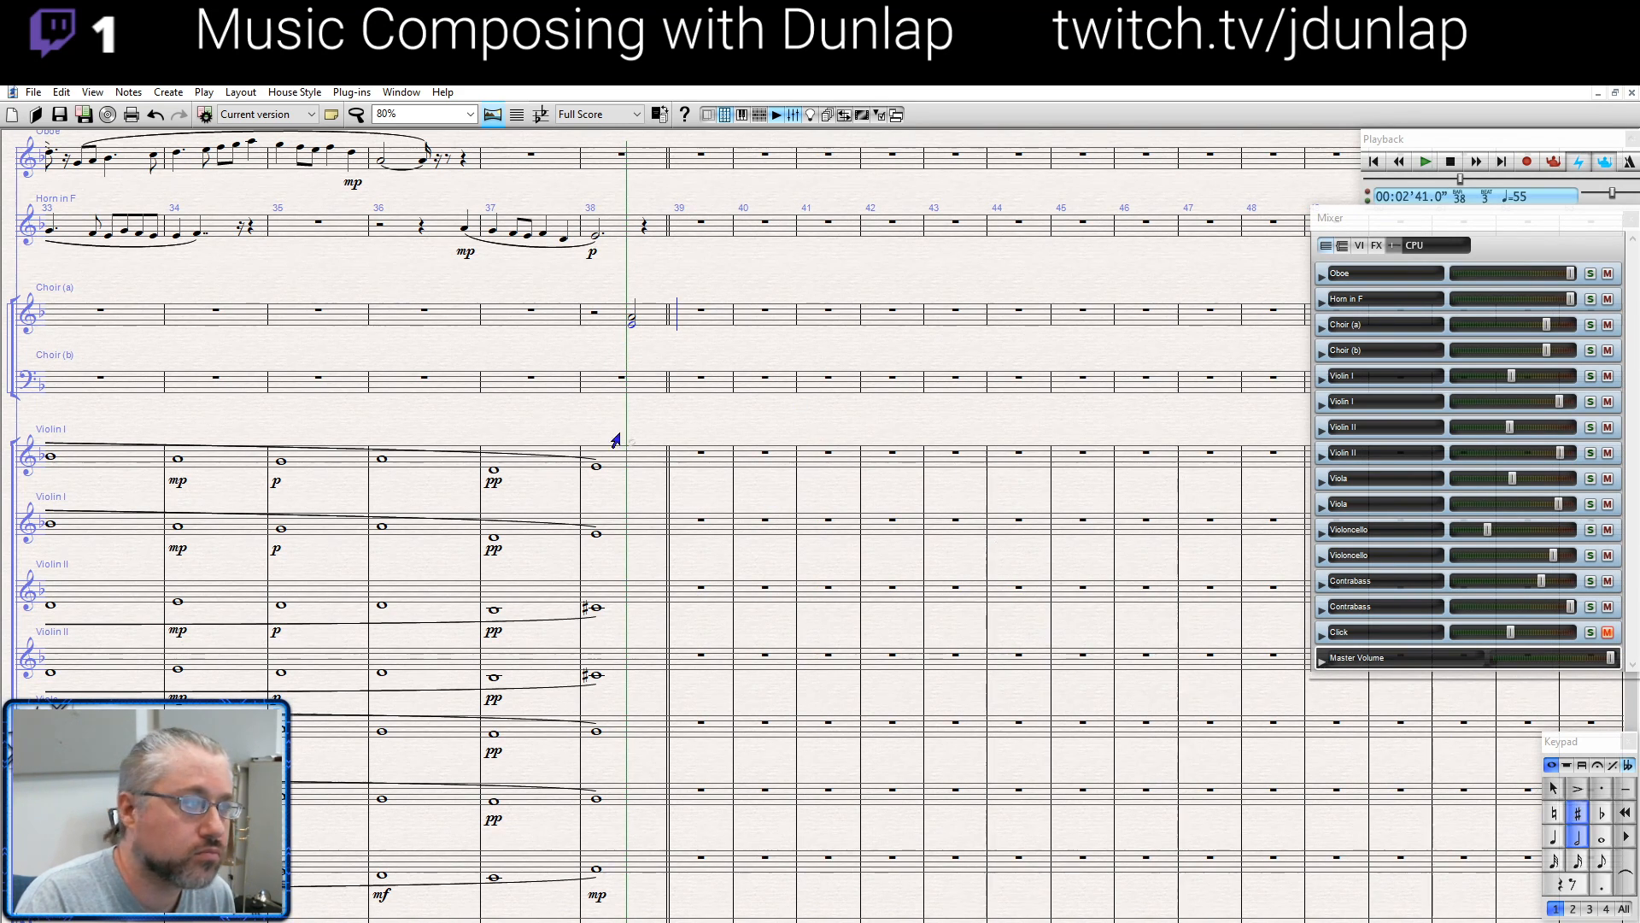
pyautogui.click(626, 333)
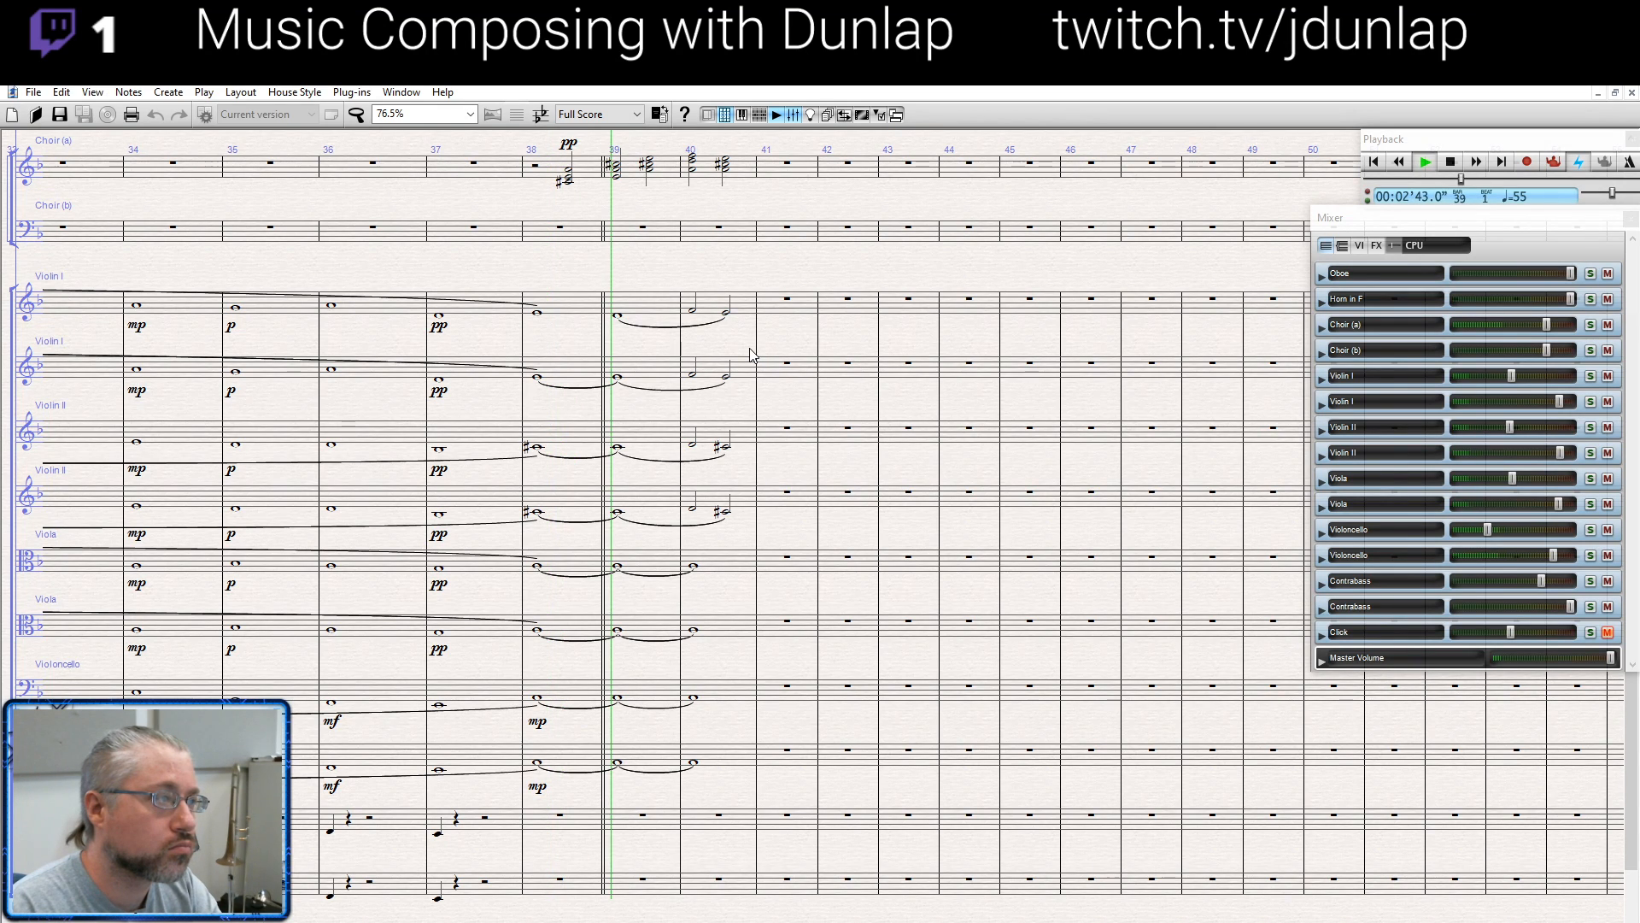
# Raise the upper Violin I staff's whole note in bar 39 by one step and play back from bar 37 into bar 40
pyautogui.press('space')
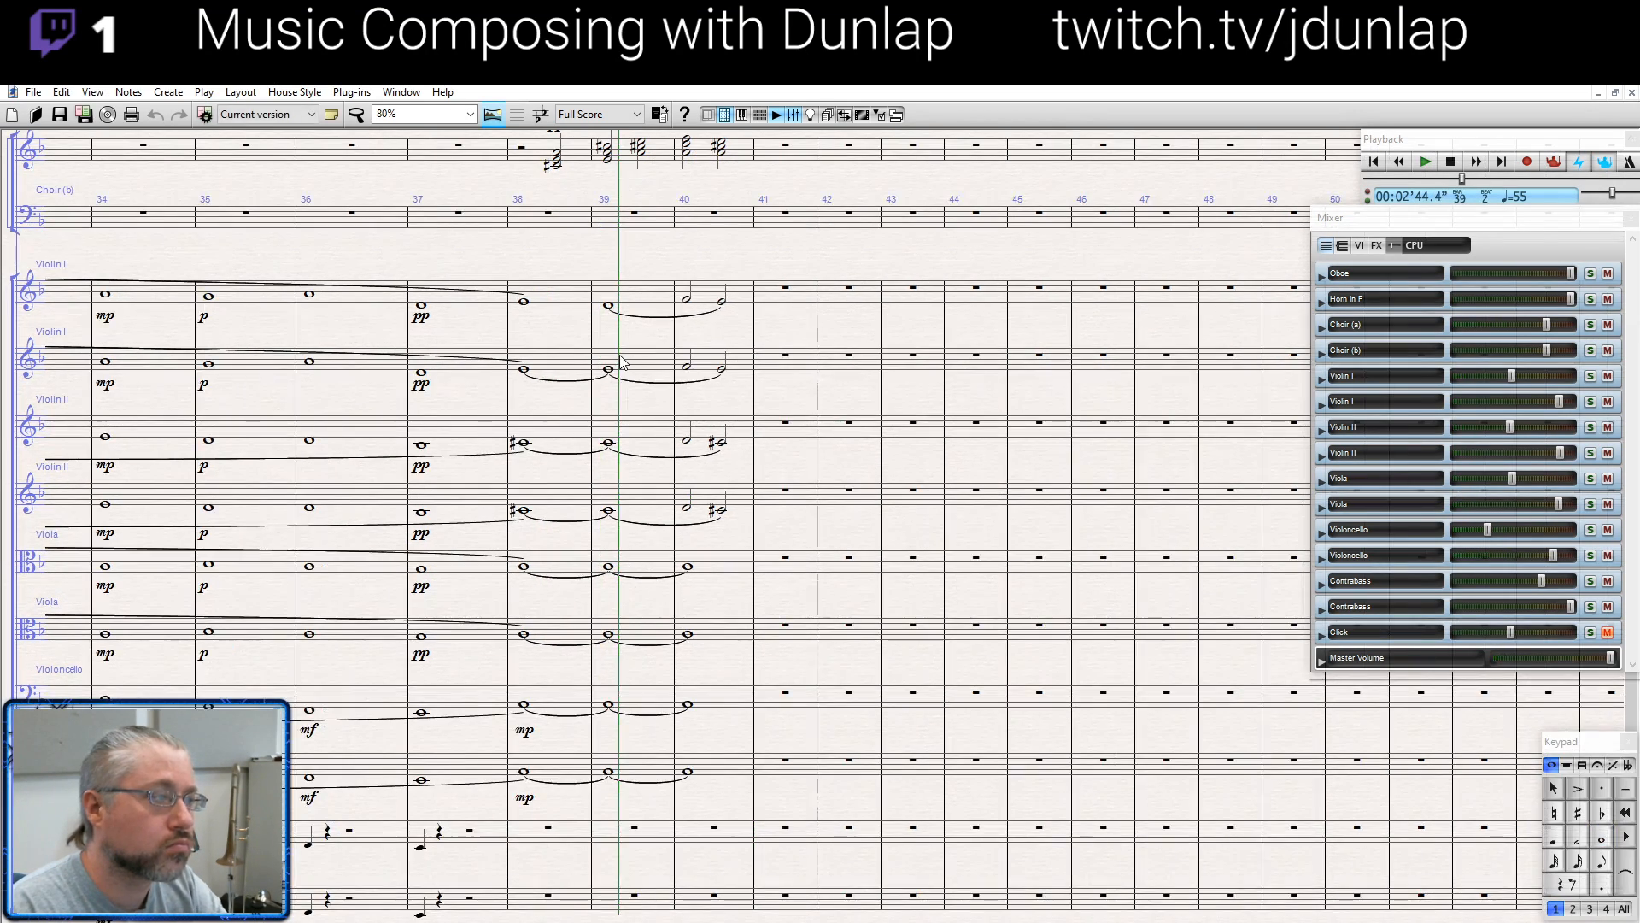
pyautogui.click(609, 306)
pyautogui.press('Up')
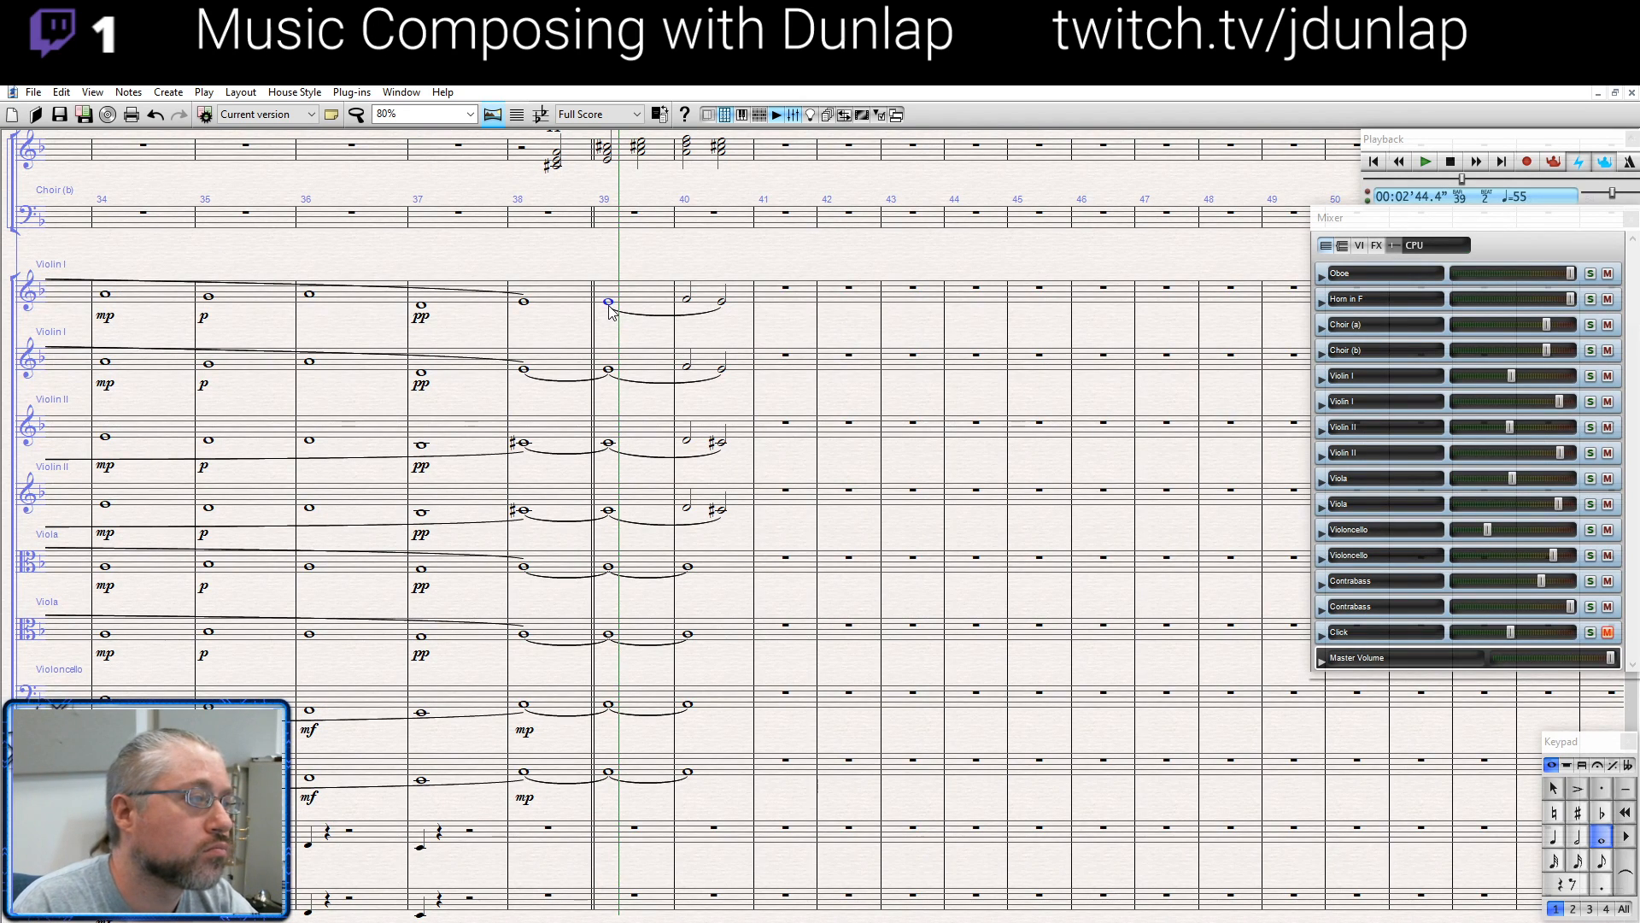
pyautogui.click(423, 306)
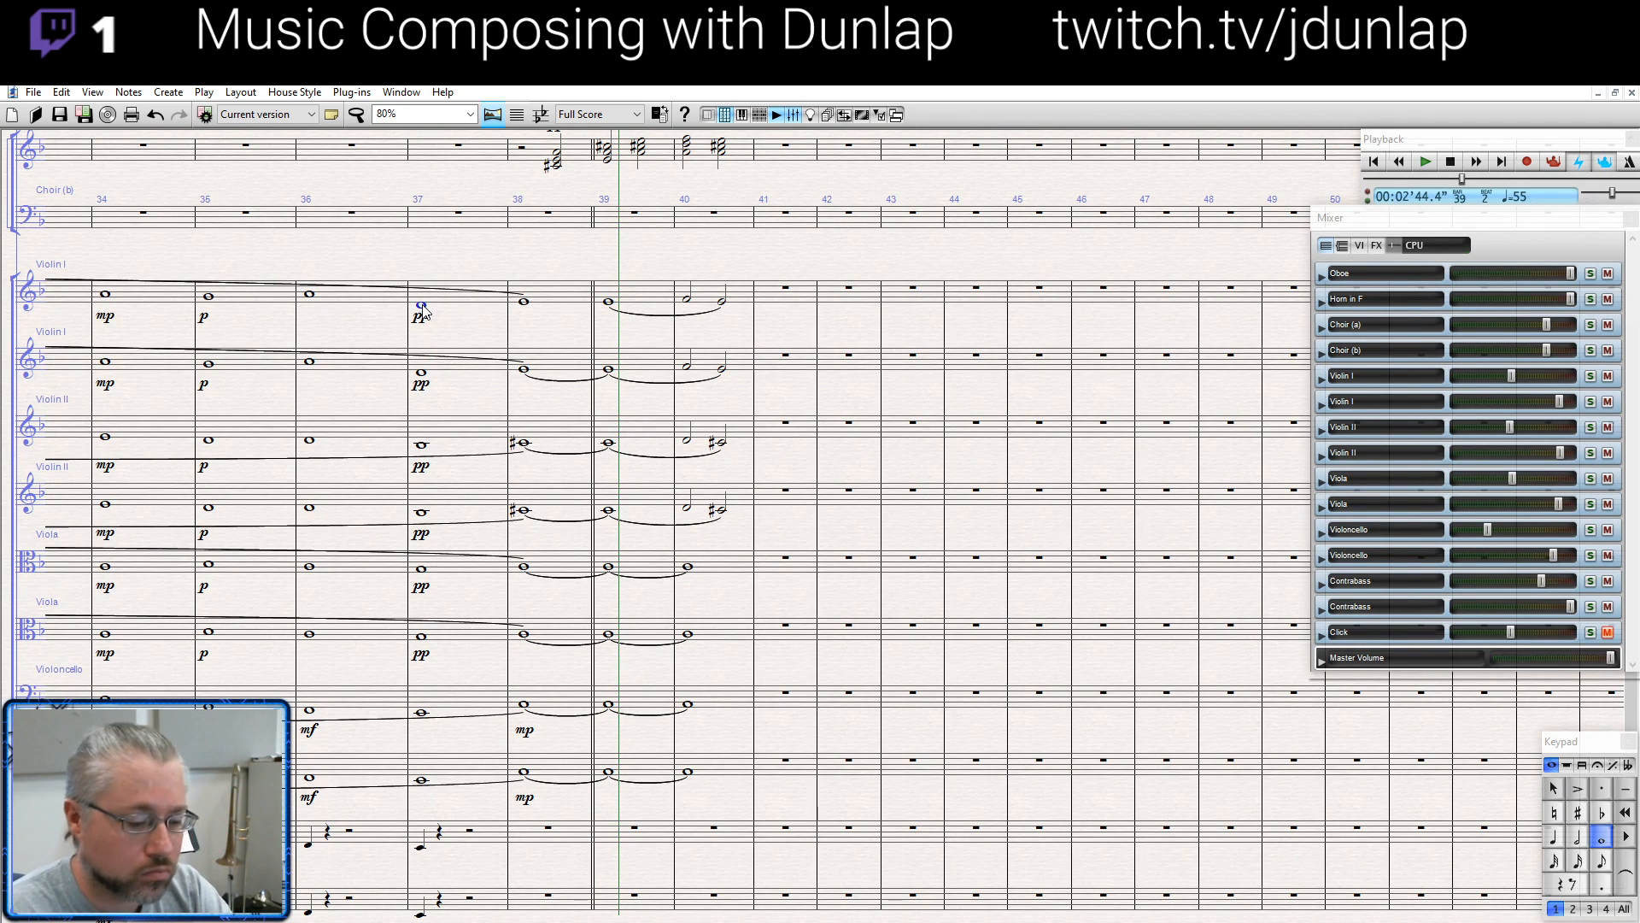
pyautogui.press('p')
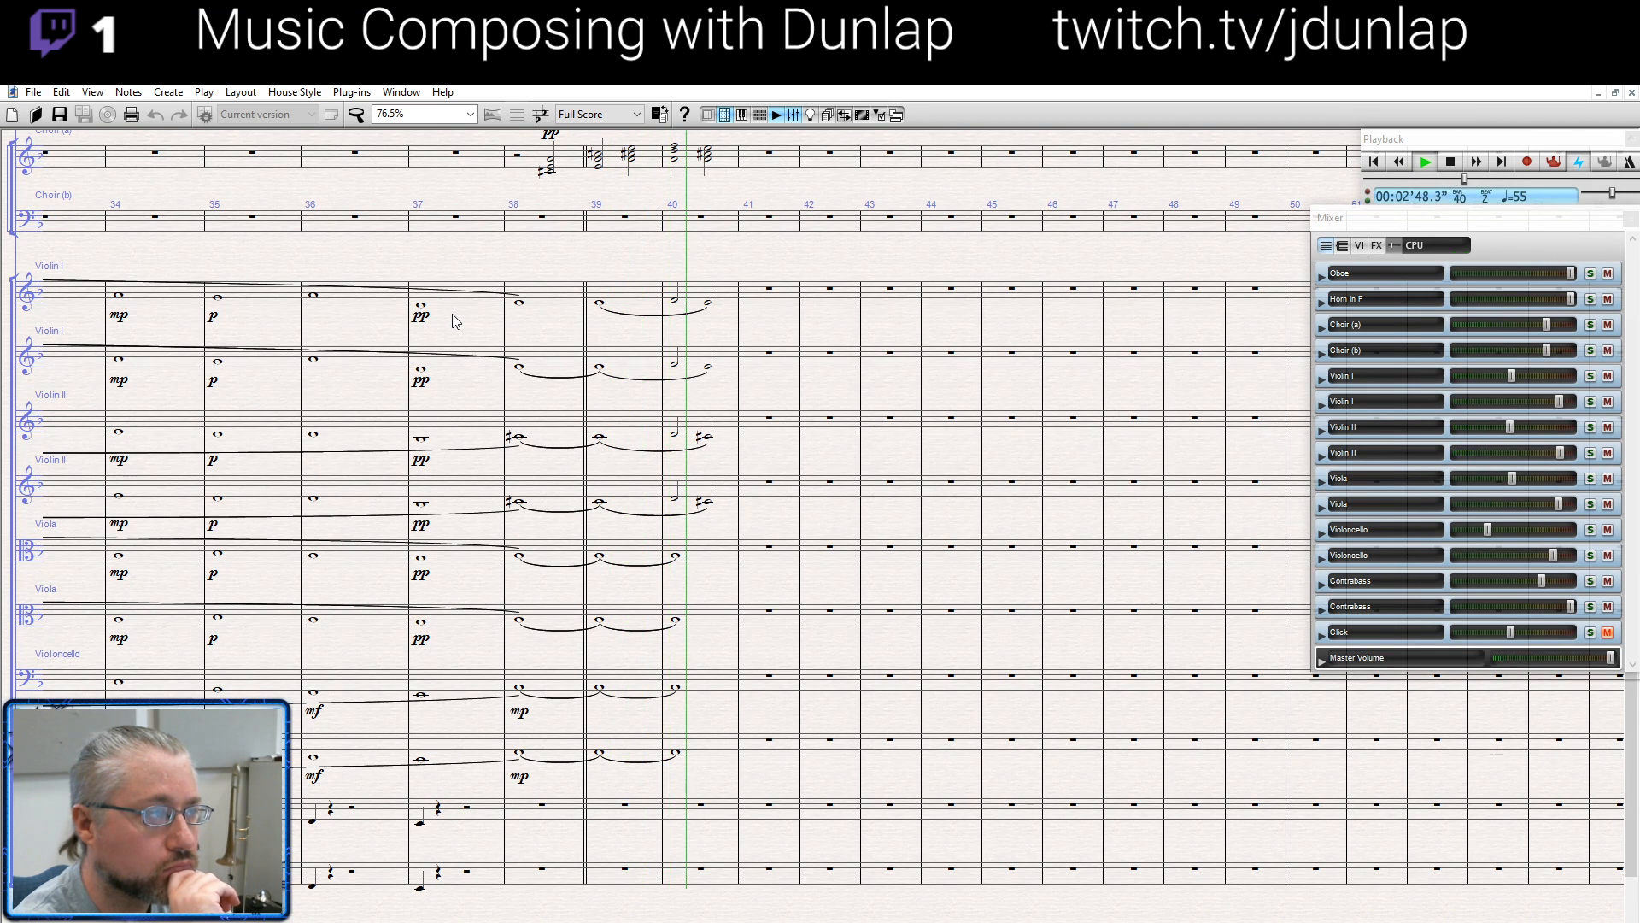
pyautogui.press('Escape')
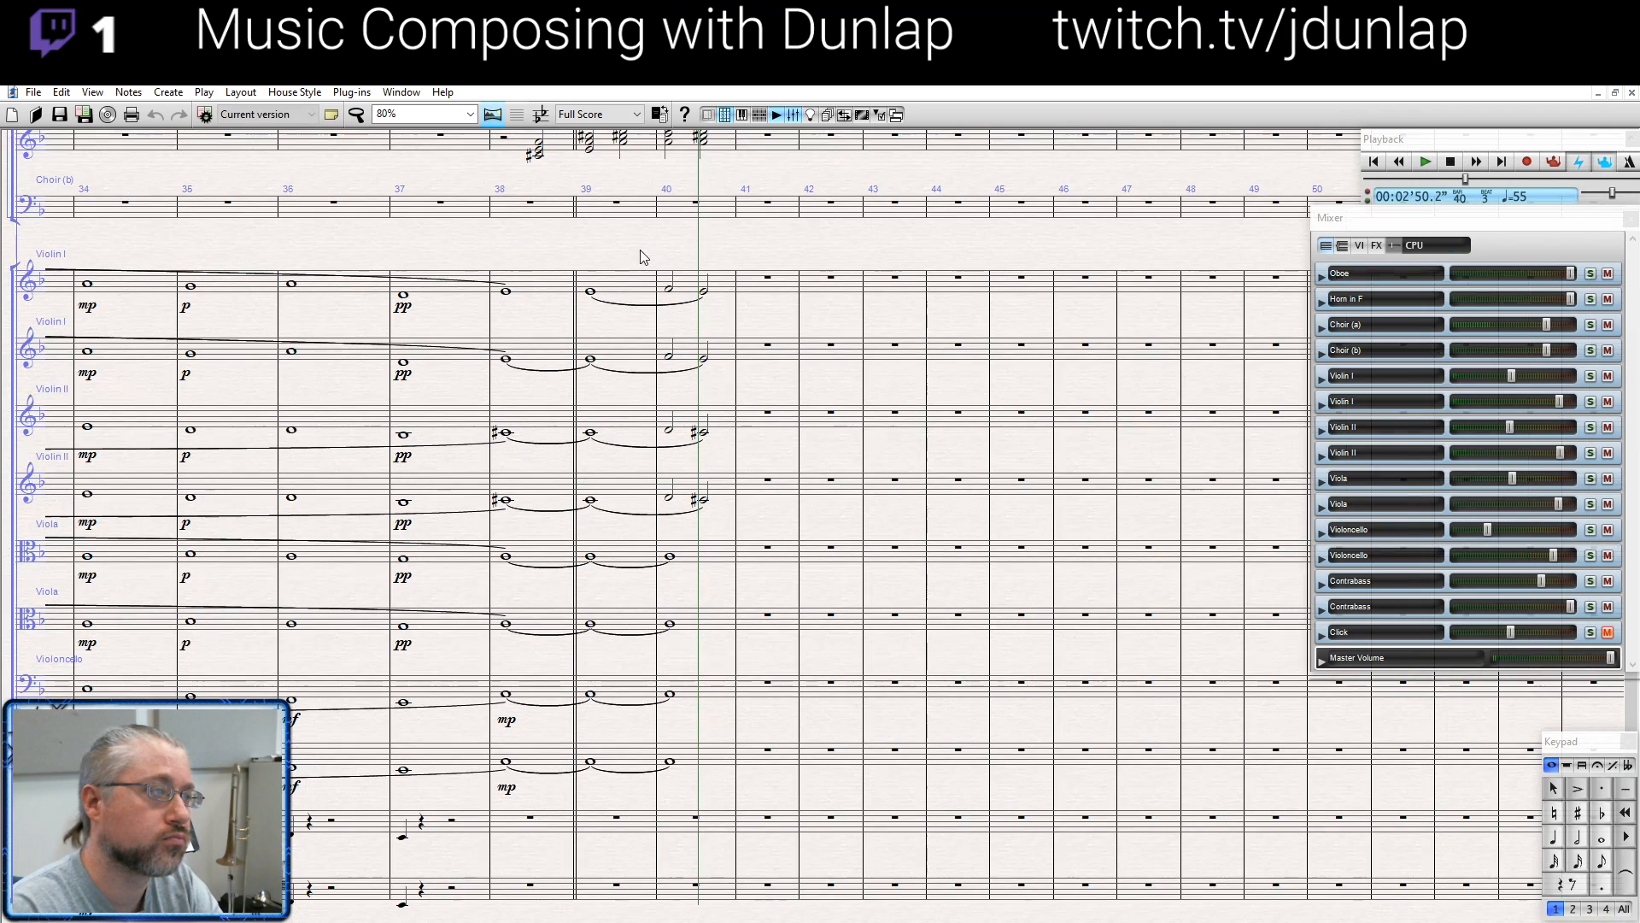
# Add a p dynamic to the first Choir (a) chord in bar 39 and play back from bar 38
pyautogui.click(599, 217)
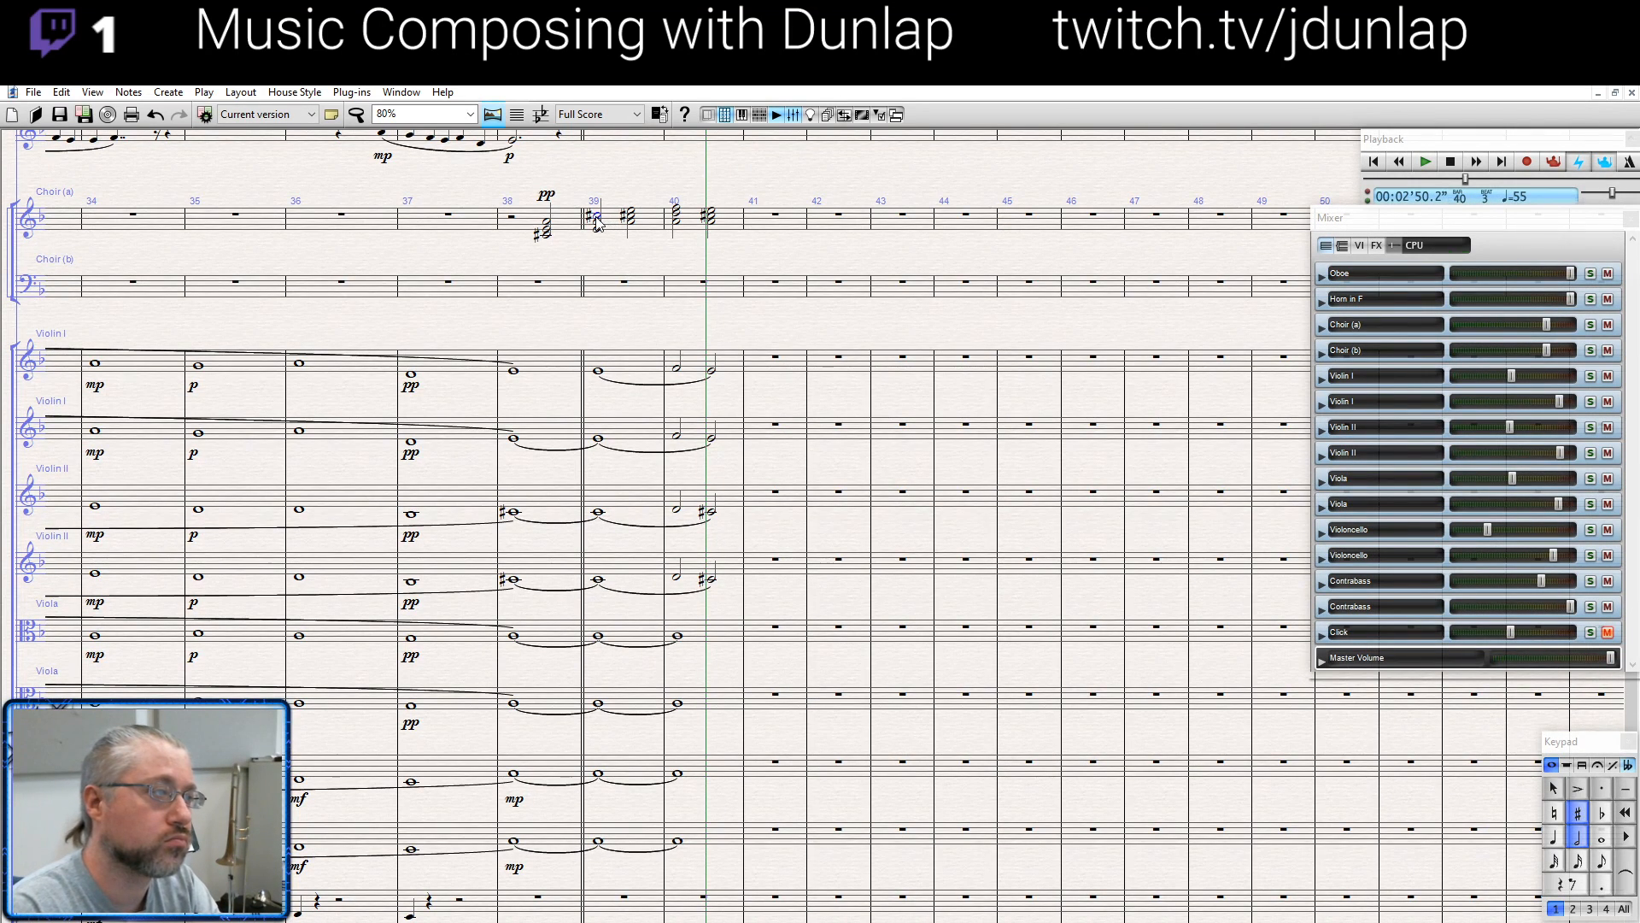
pyautogui.hotkey('ctrl', 'e')
pyautogui.write('p')
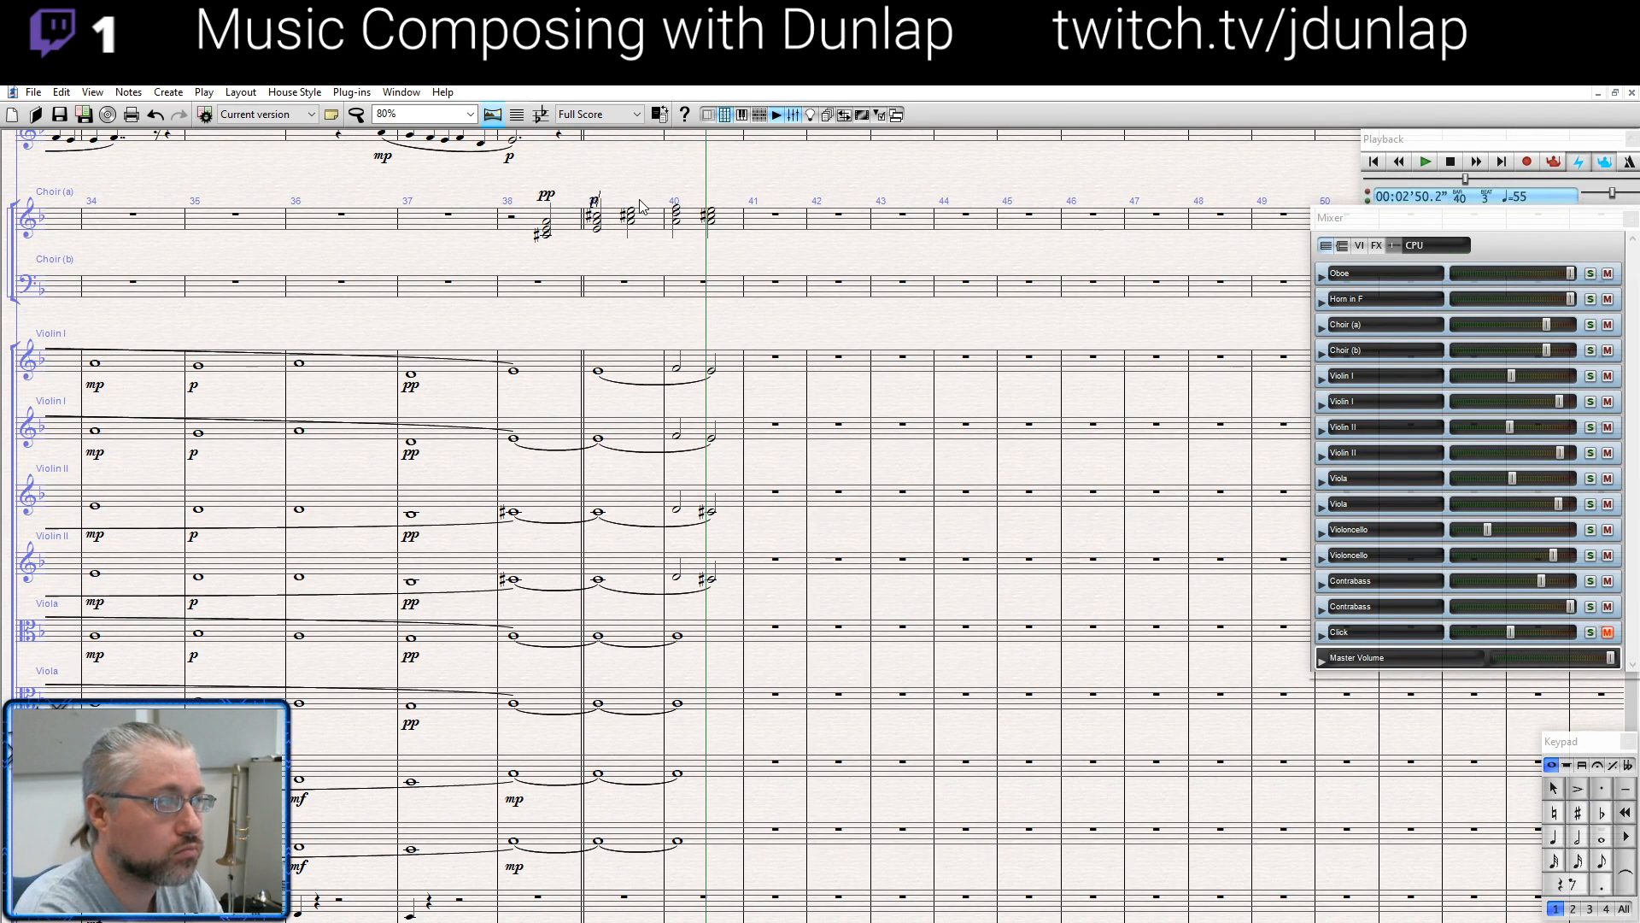
pyautogui.click(513, 220)
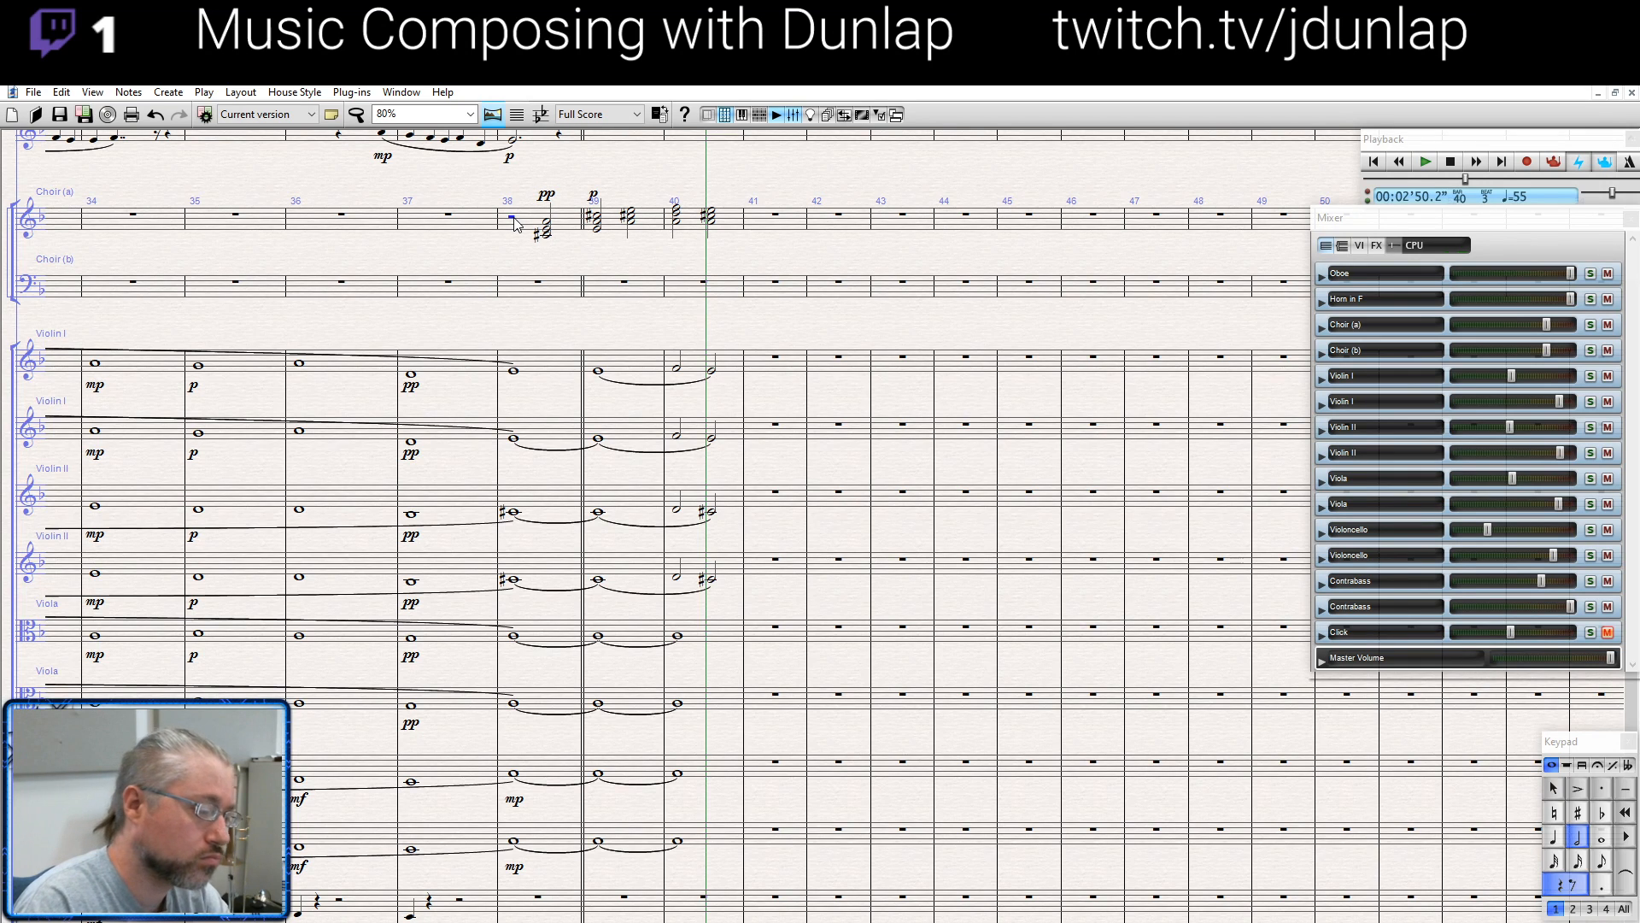
pyautogui.press('p')
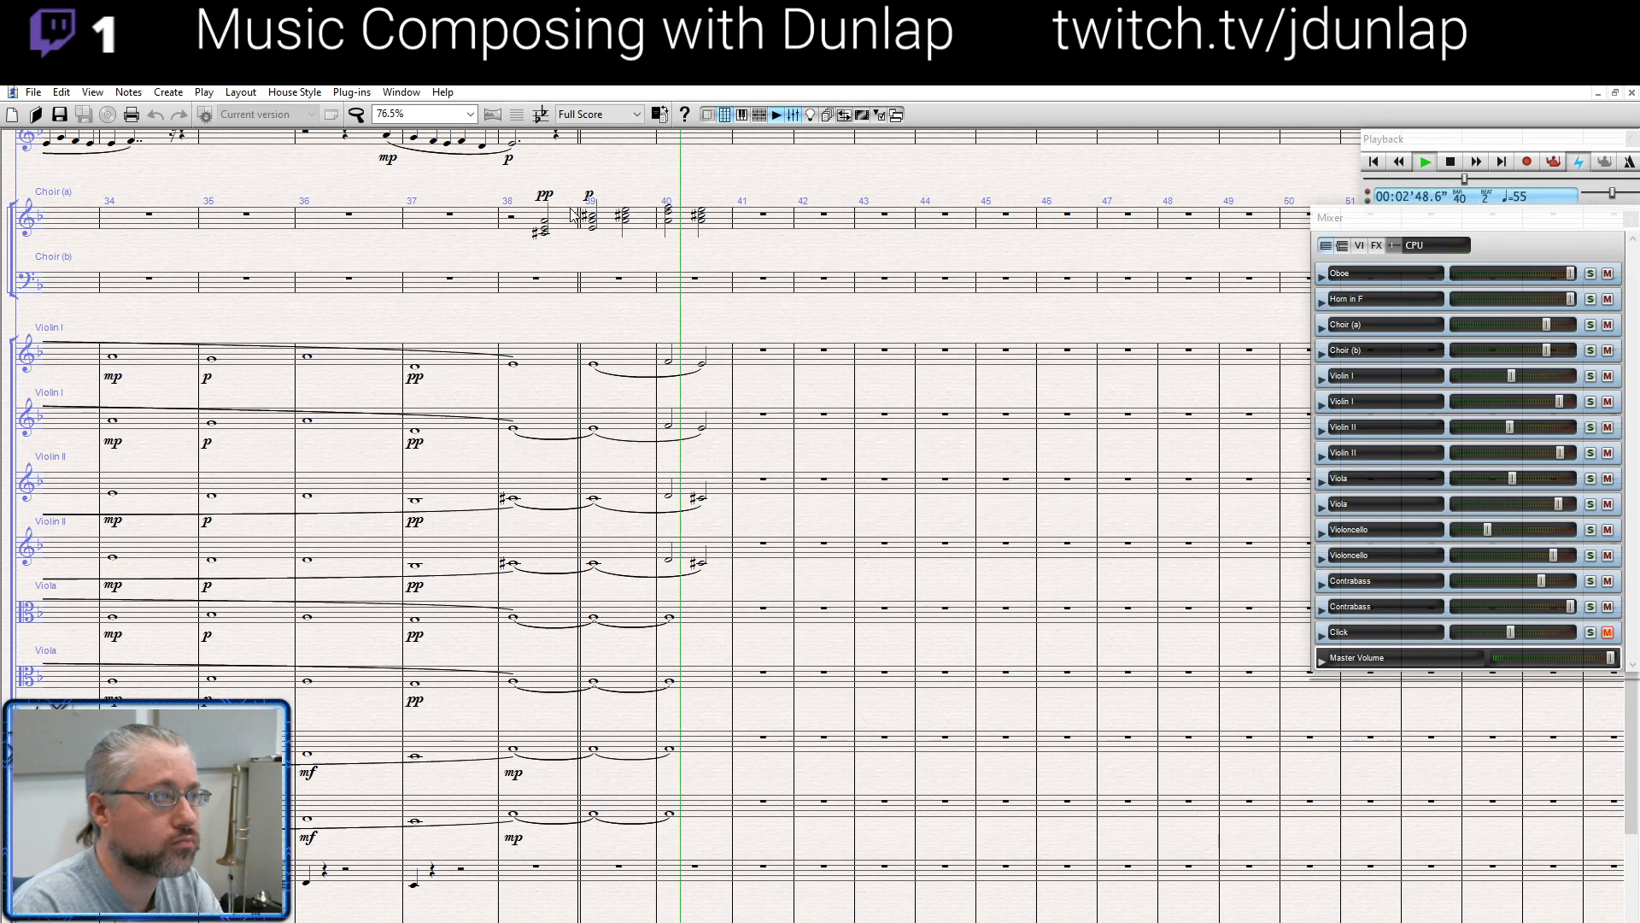
# Move the Choir (a) p dynamic in bar 39 from the first chord to the second and play back from bar 38
pyautogui.press('space')
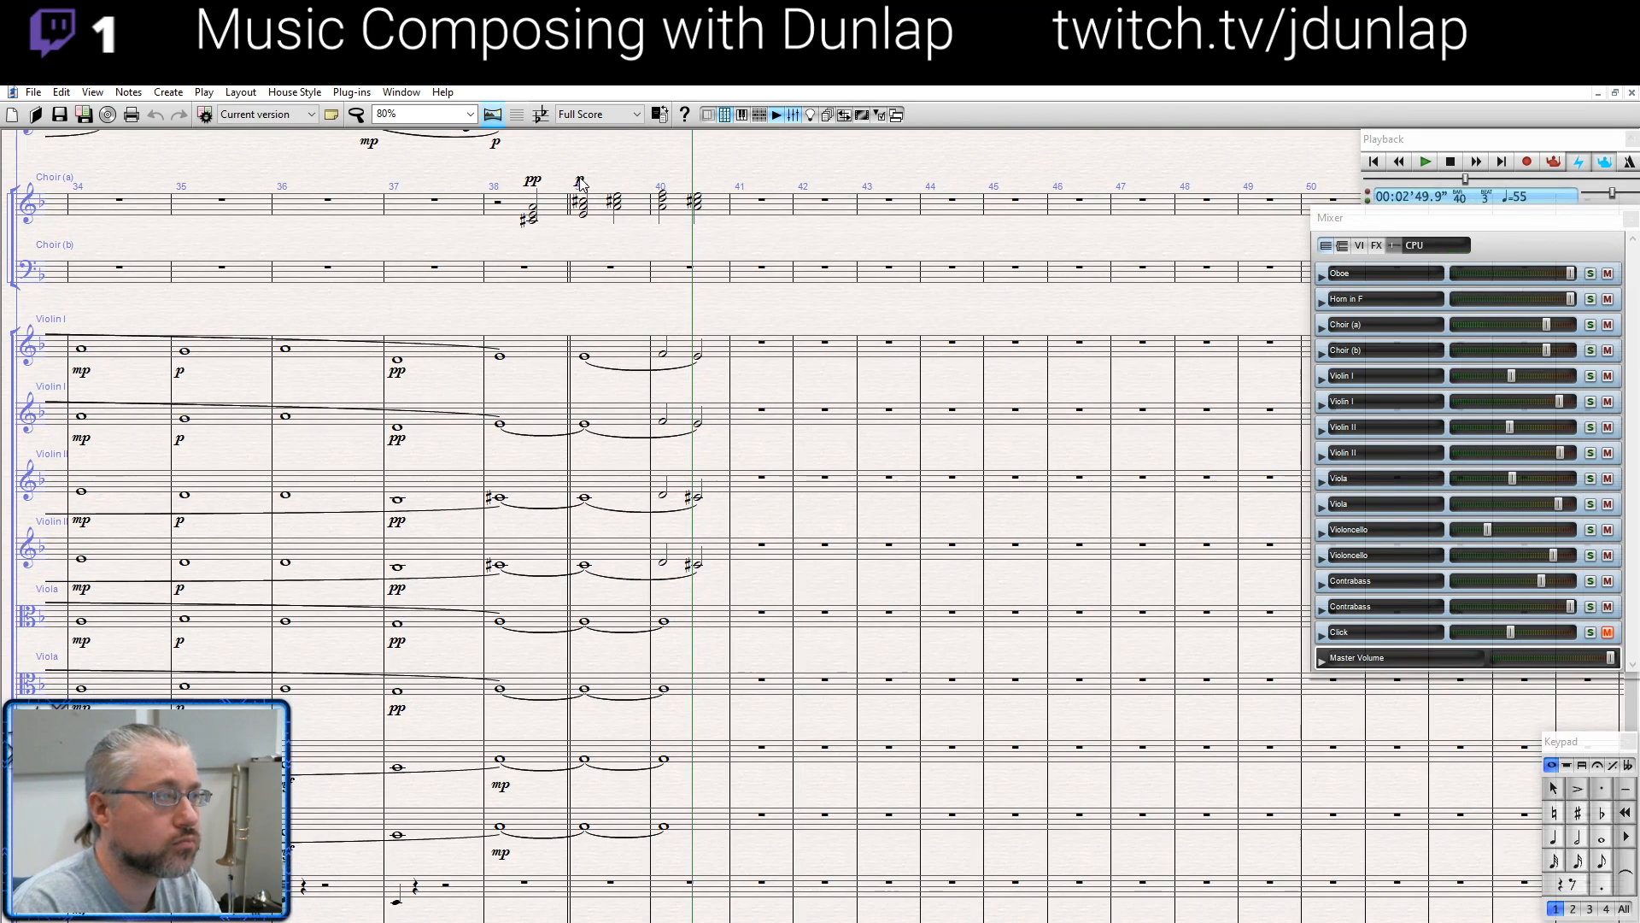
pyautogui.click(583, 181)
pyautogui.press('Delete')
pyautogui.click(616, 196)
pyautogui.write('p')
pyautogui.click(630, 164)
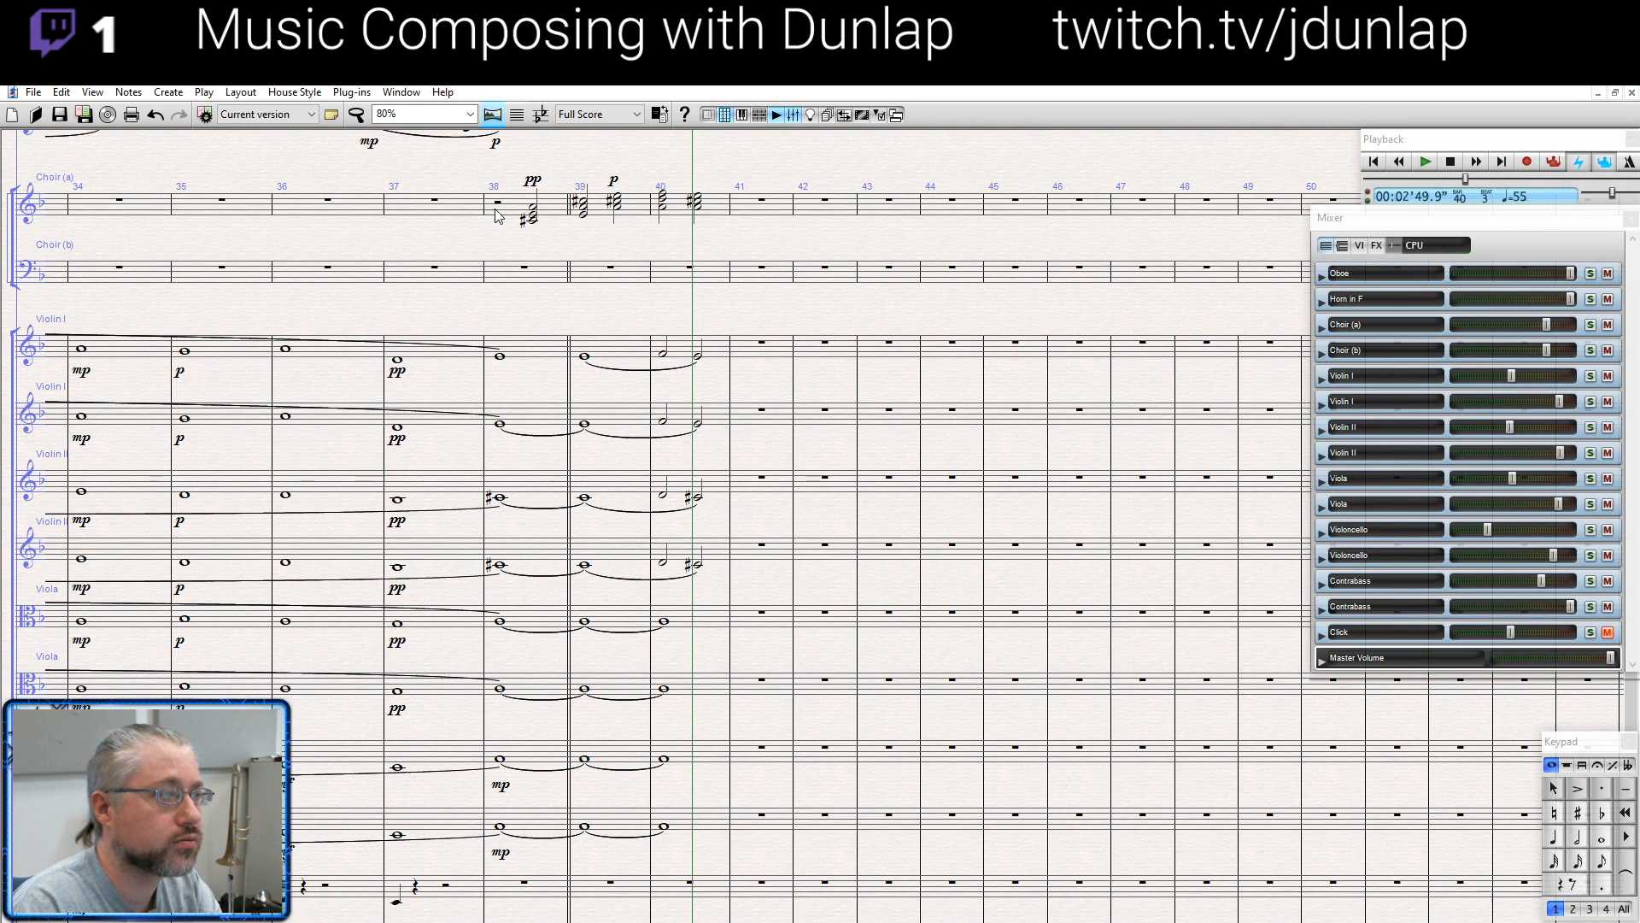
pyautogui.click(498, 203)
pyautogui.press('p')
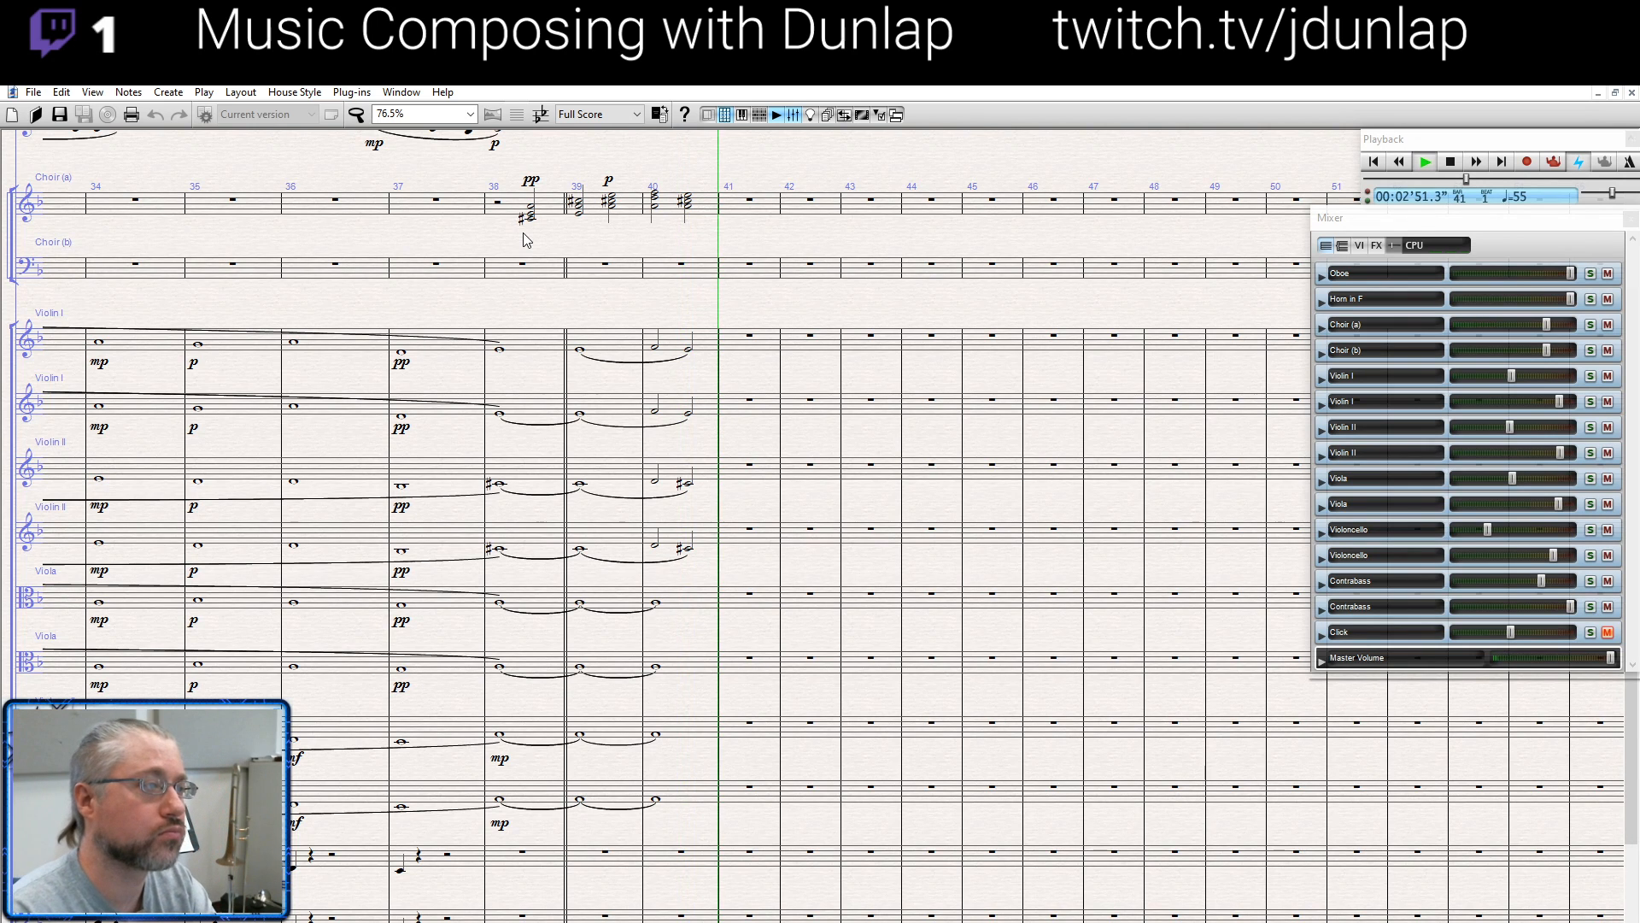
pyautogui.press('space')
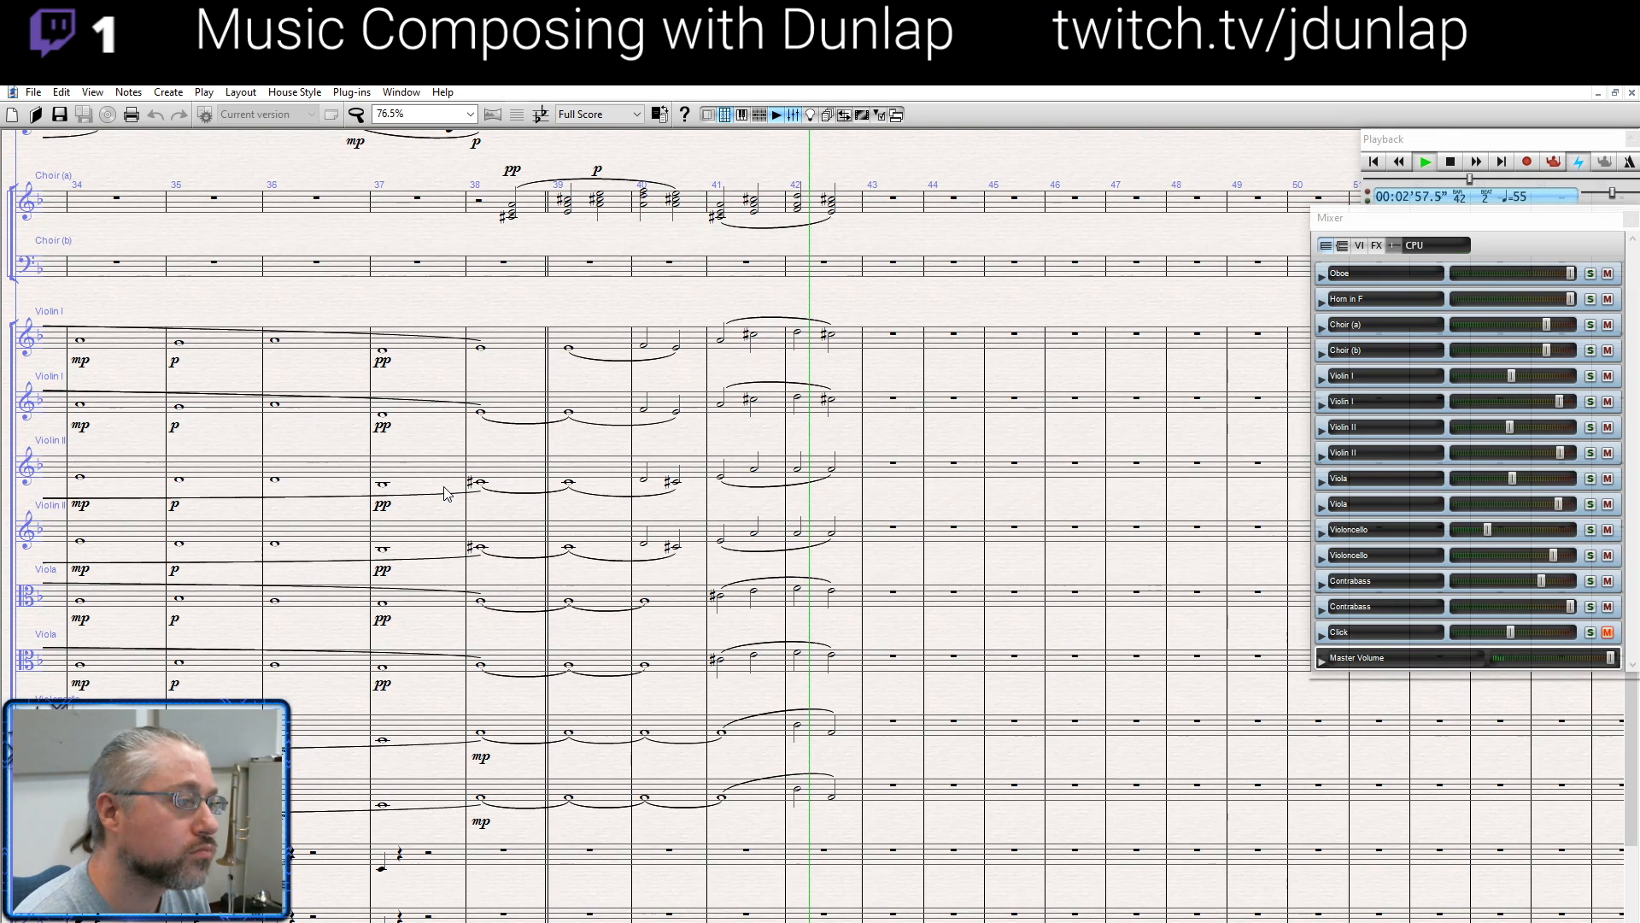
# Raise the bar 41 whole note an octave on both Violoncello staves, slurred through bar 42, and play back from bar 39
pyautogui.press('space')
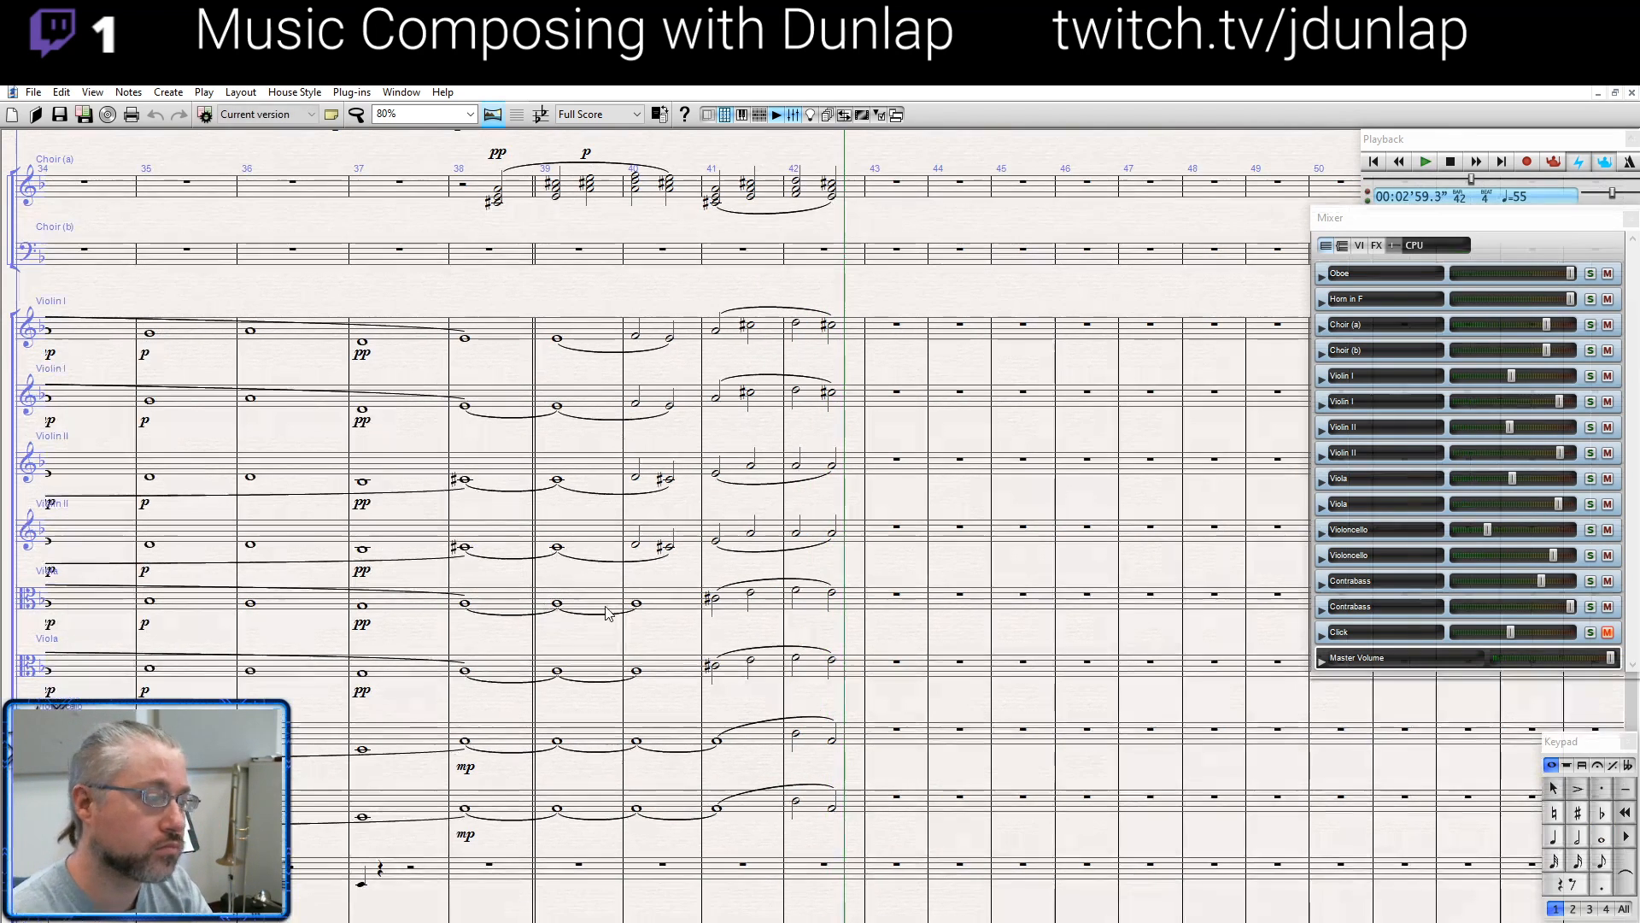
pyautogui.hotkey('ctrl', 'z')
pyautogui.press('s')
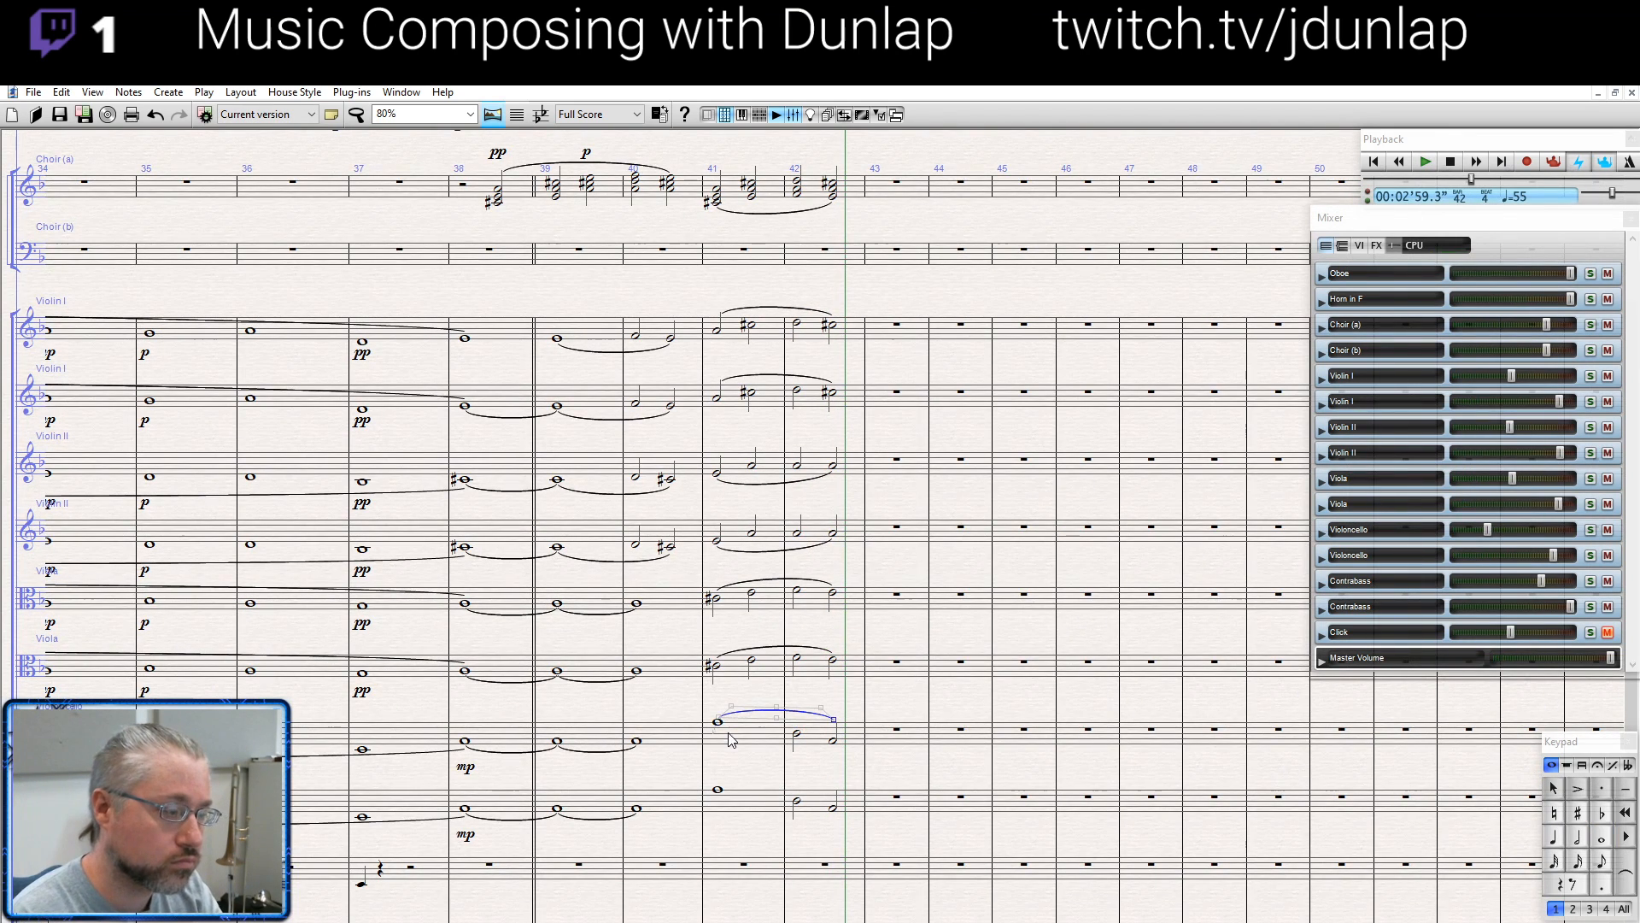
pyautogui.click(718, 788)
pyautogui.press('s')
pyautogui.click(556, 808)
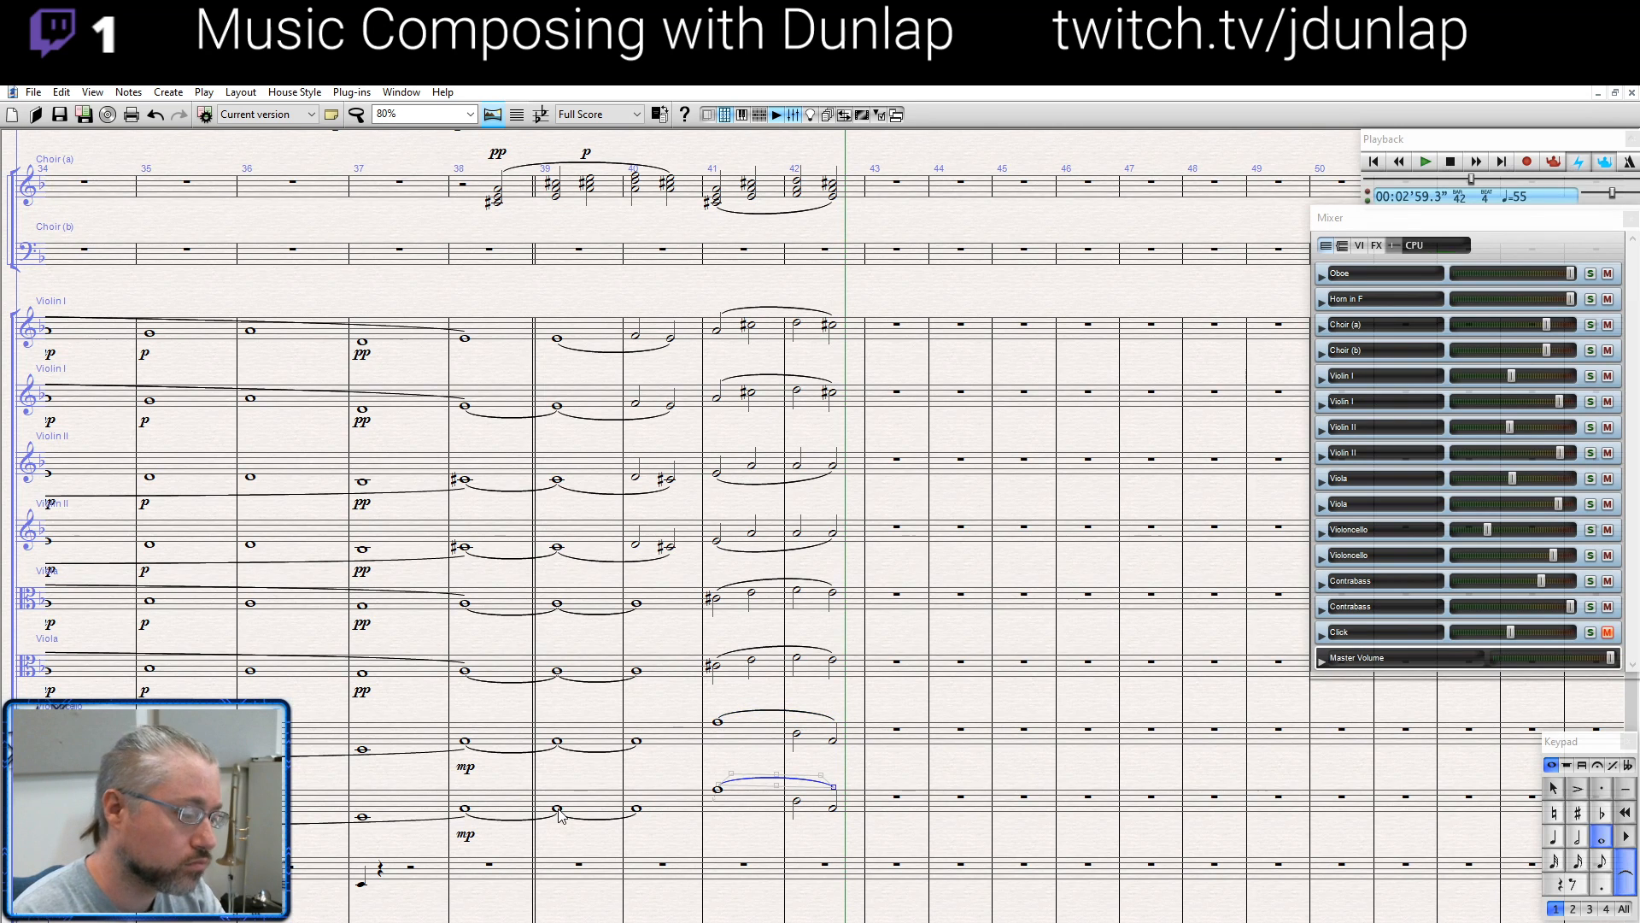
pyautogui.press('space')
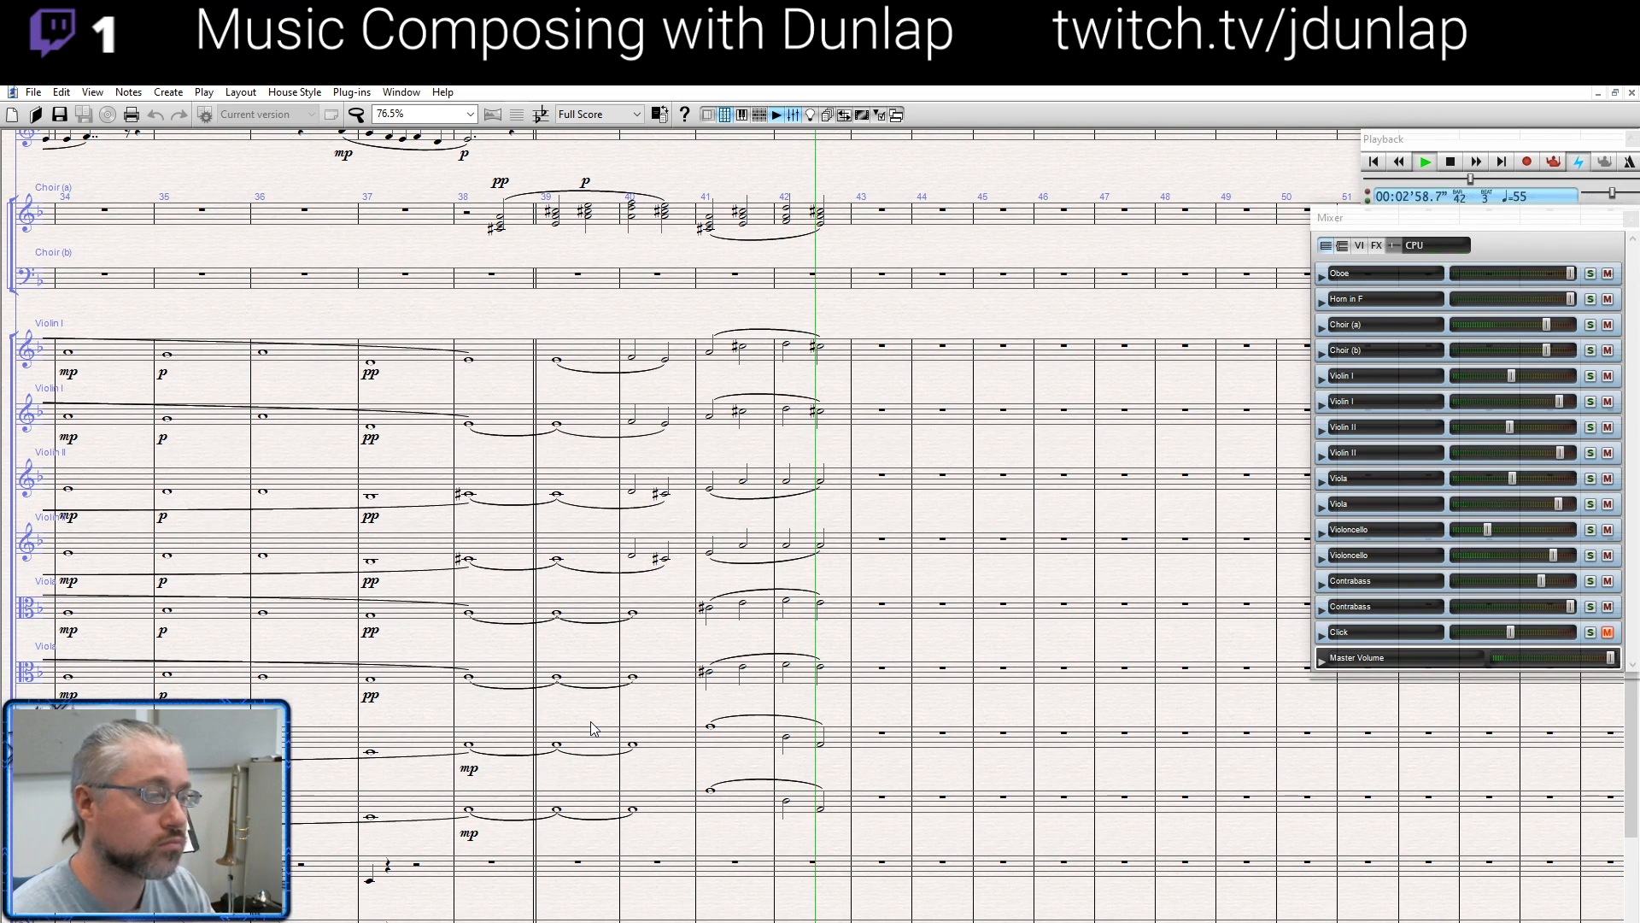
pyautogui.press('space')
# Raise the two half notes in bar 42 by an octave on both Violoncello staves and play back from bar 41
pyautogui.click(784, 814)
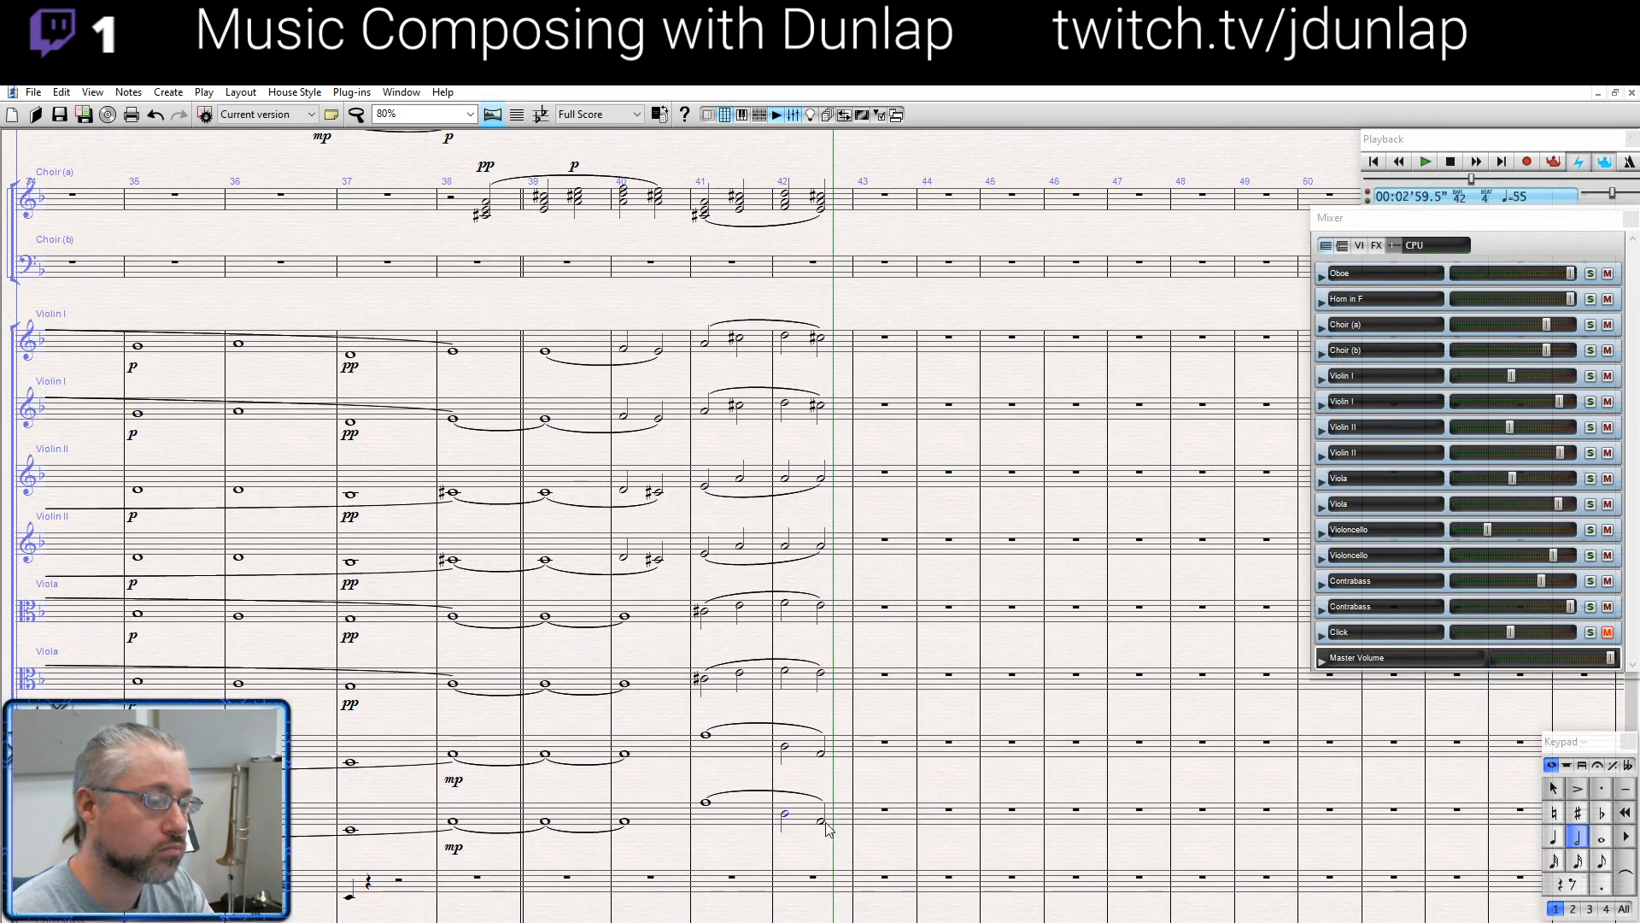
pyautogui.keyDown('ctrl'); pyautogui.click(822, 822); pyautogui.keyUp('ctrl')
pyautogui.click(809, 752)
pyautogui.keyDown('shift'); pyautogui.click(813, 814); pyautogui.keyUp('shift')
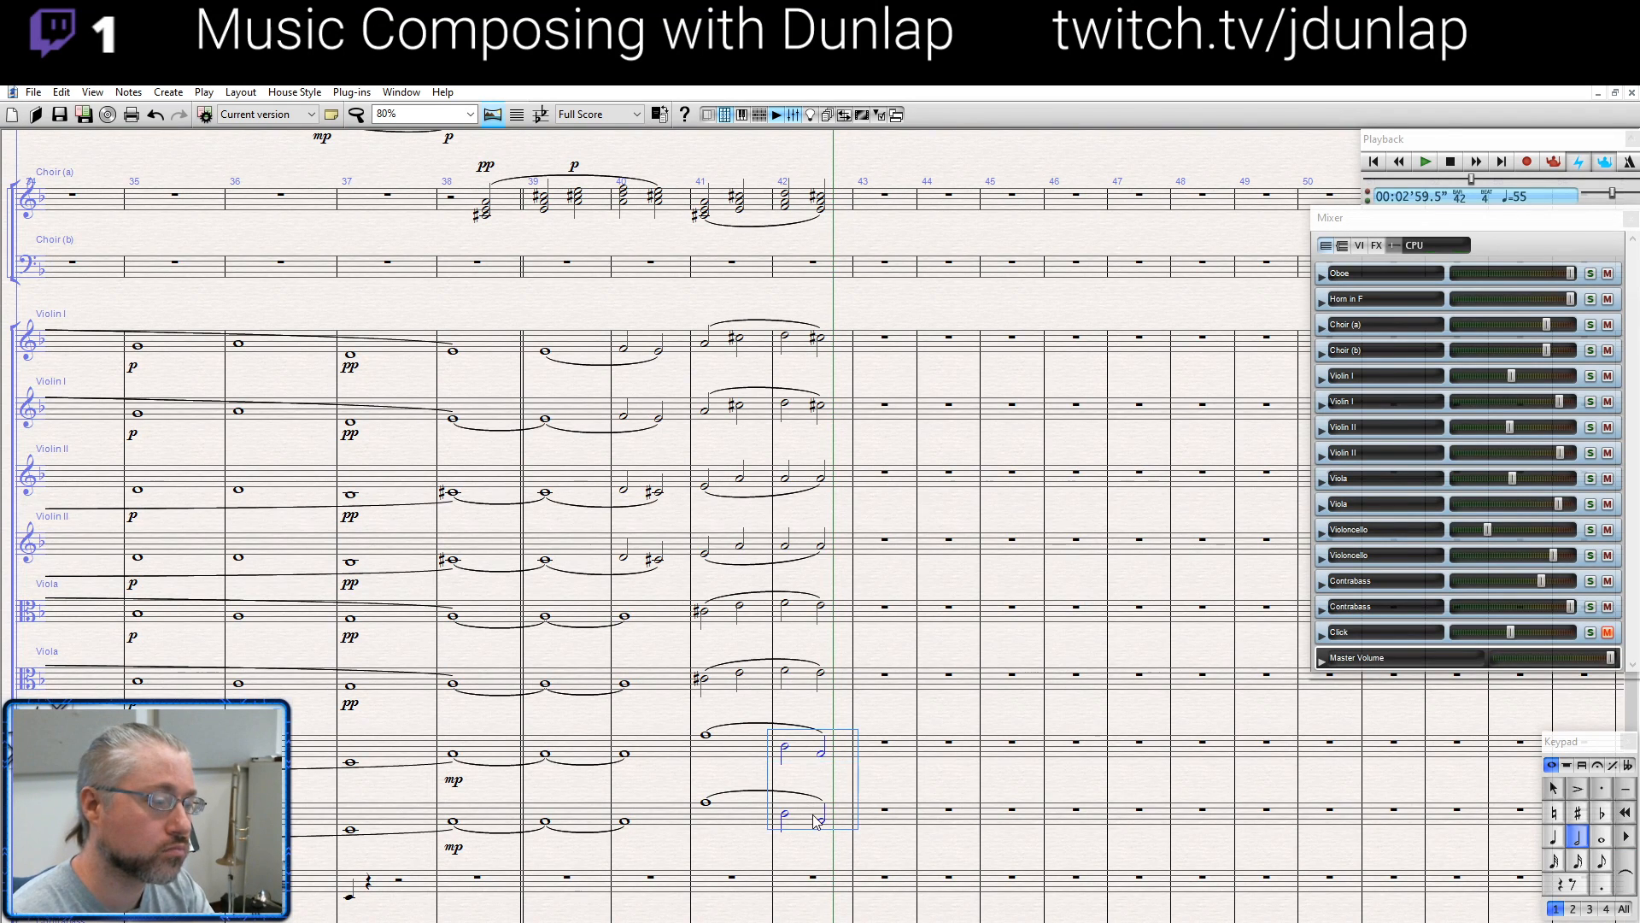
pyautogui.hotkey('ctrl', 'Up')
pyautogui.click(705, 735)
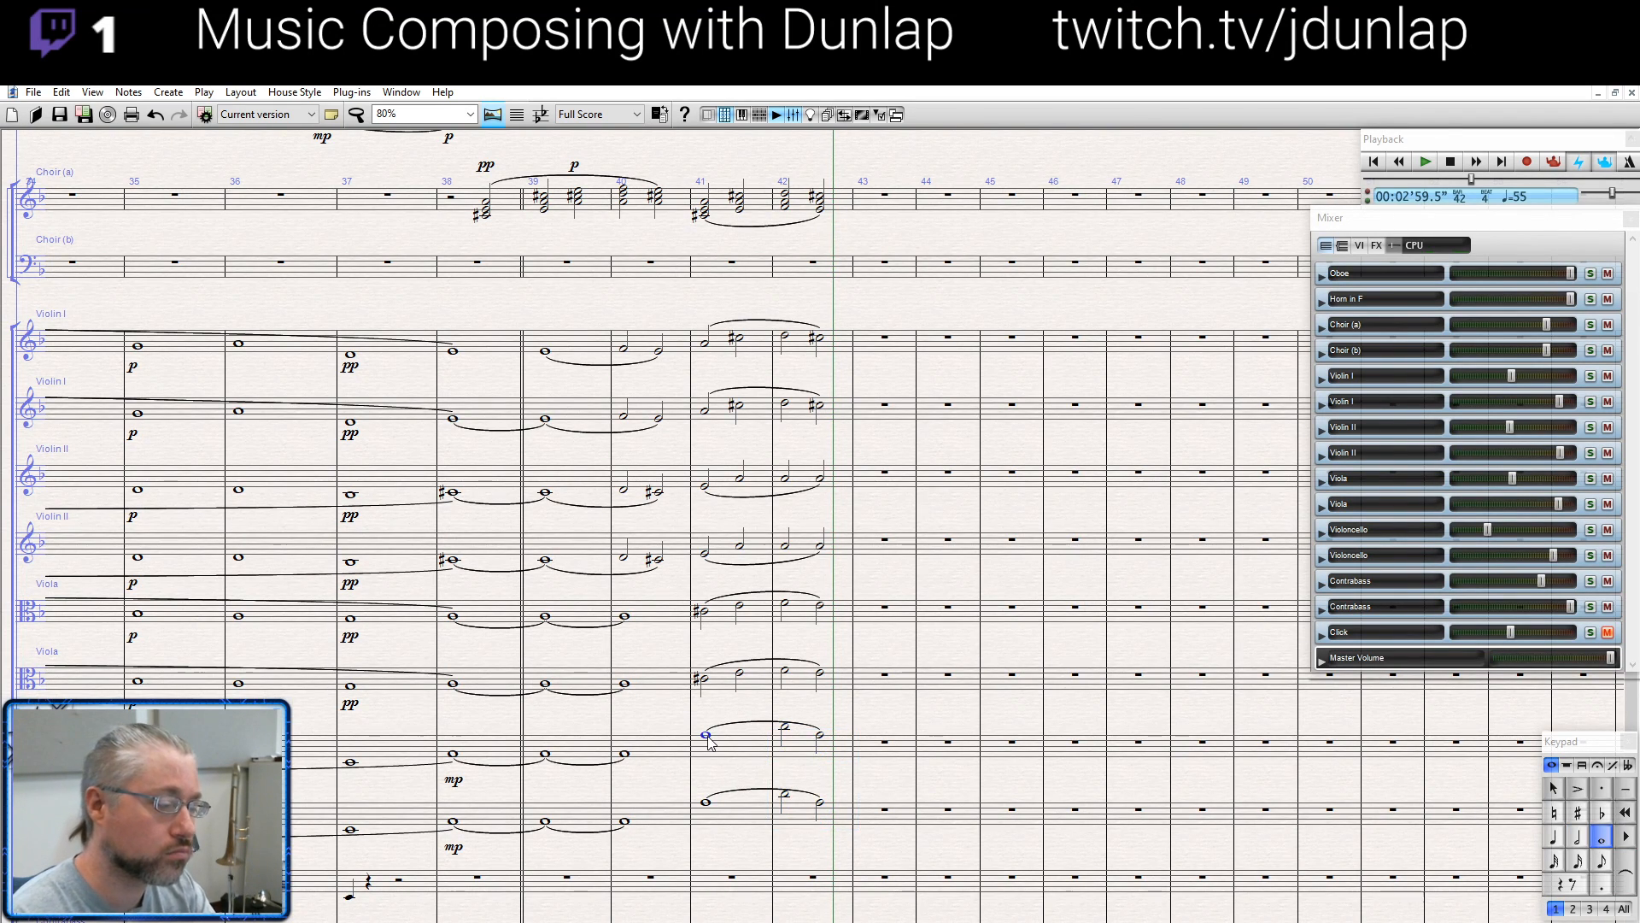
pyautogui.press('p')
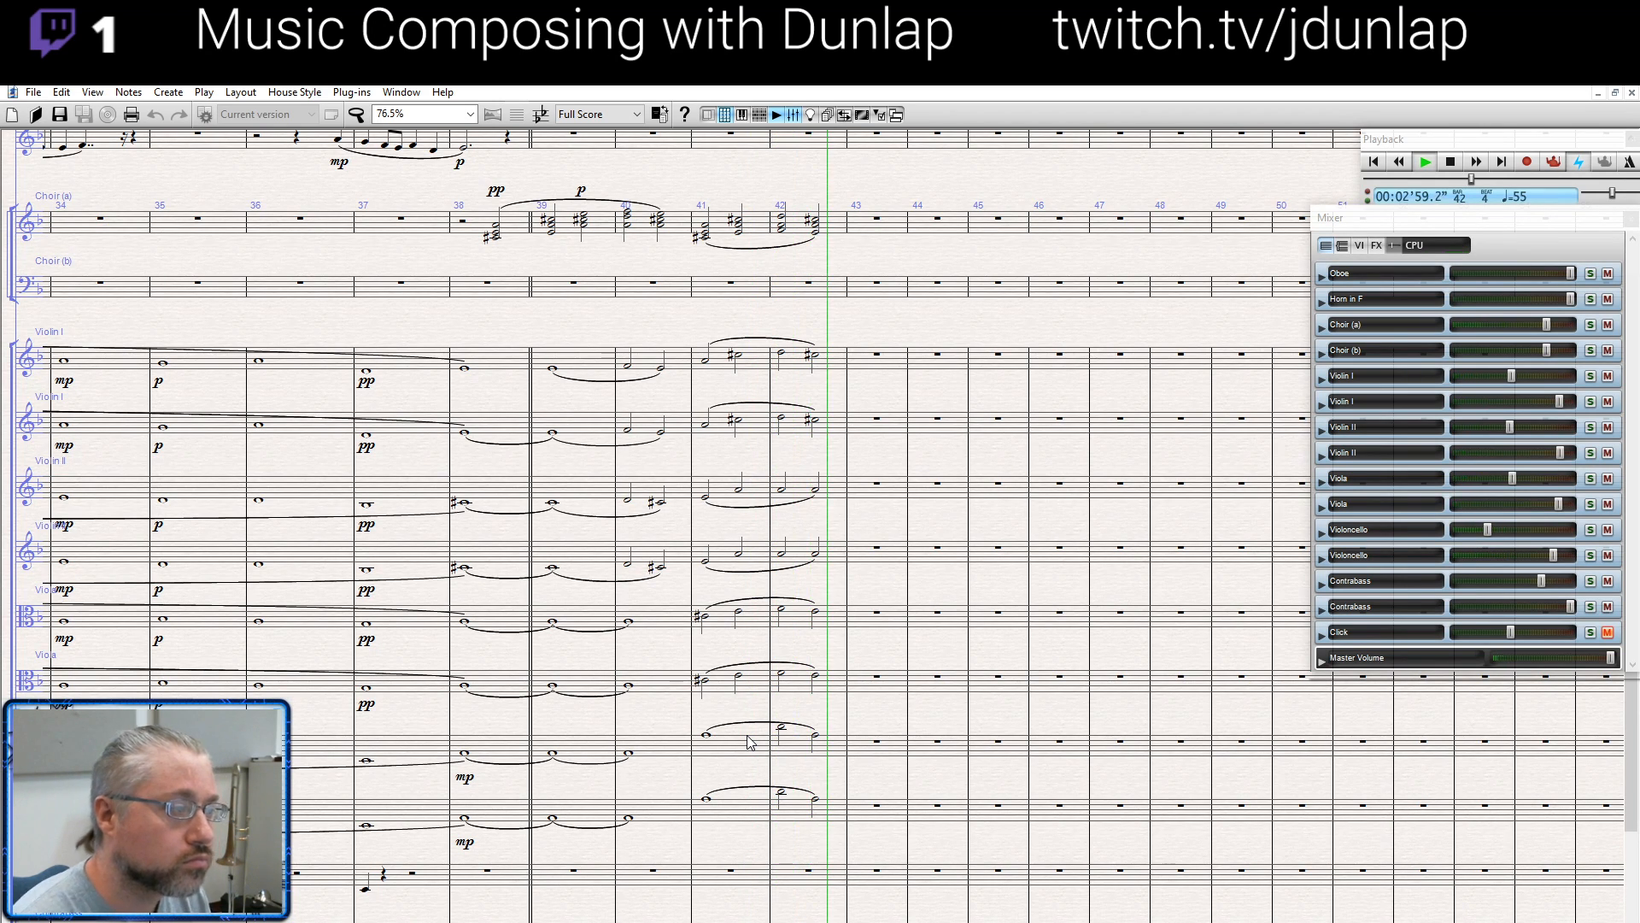
pyautogui.press('space')
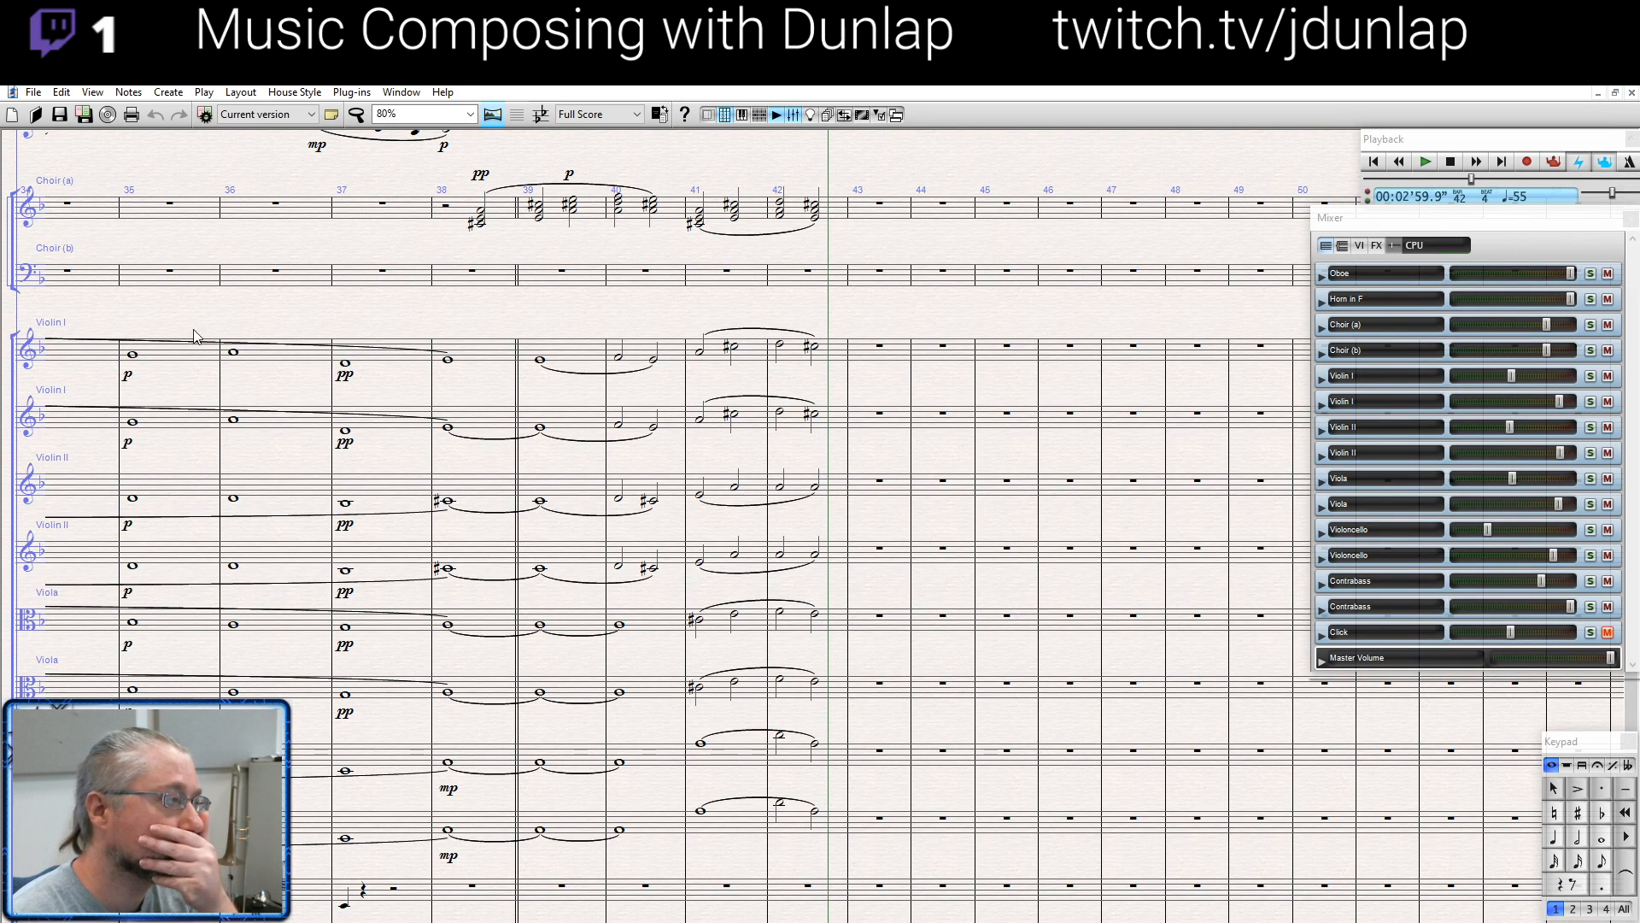
# Play back the score from bar 35 and again from bar 37 to check the choir entry
pyautogui.click(133, 355)
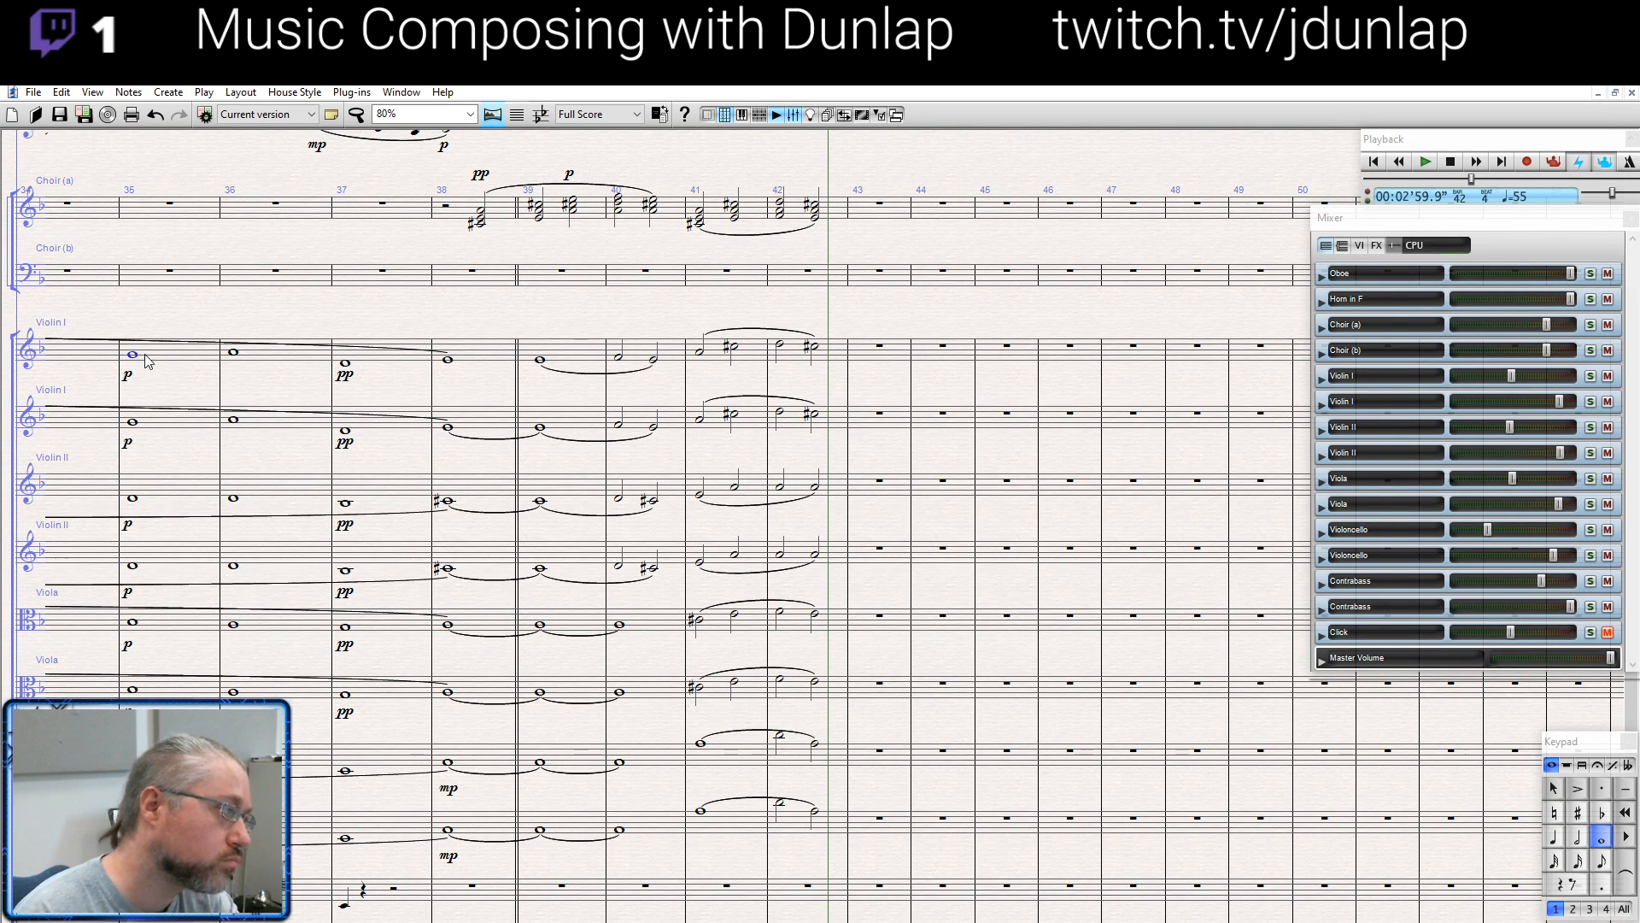
pyautogui.press('space')
pyautogui.moveTo(193, 398); pyautogui.dragTo(200, 363)
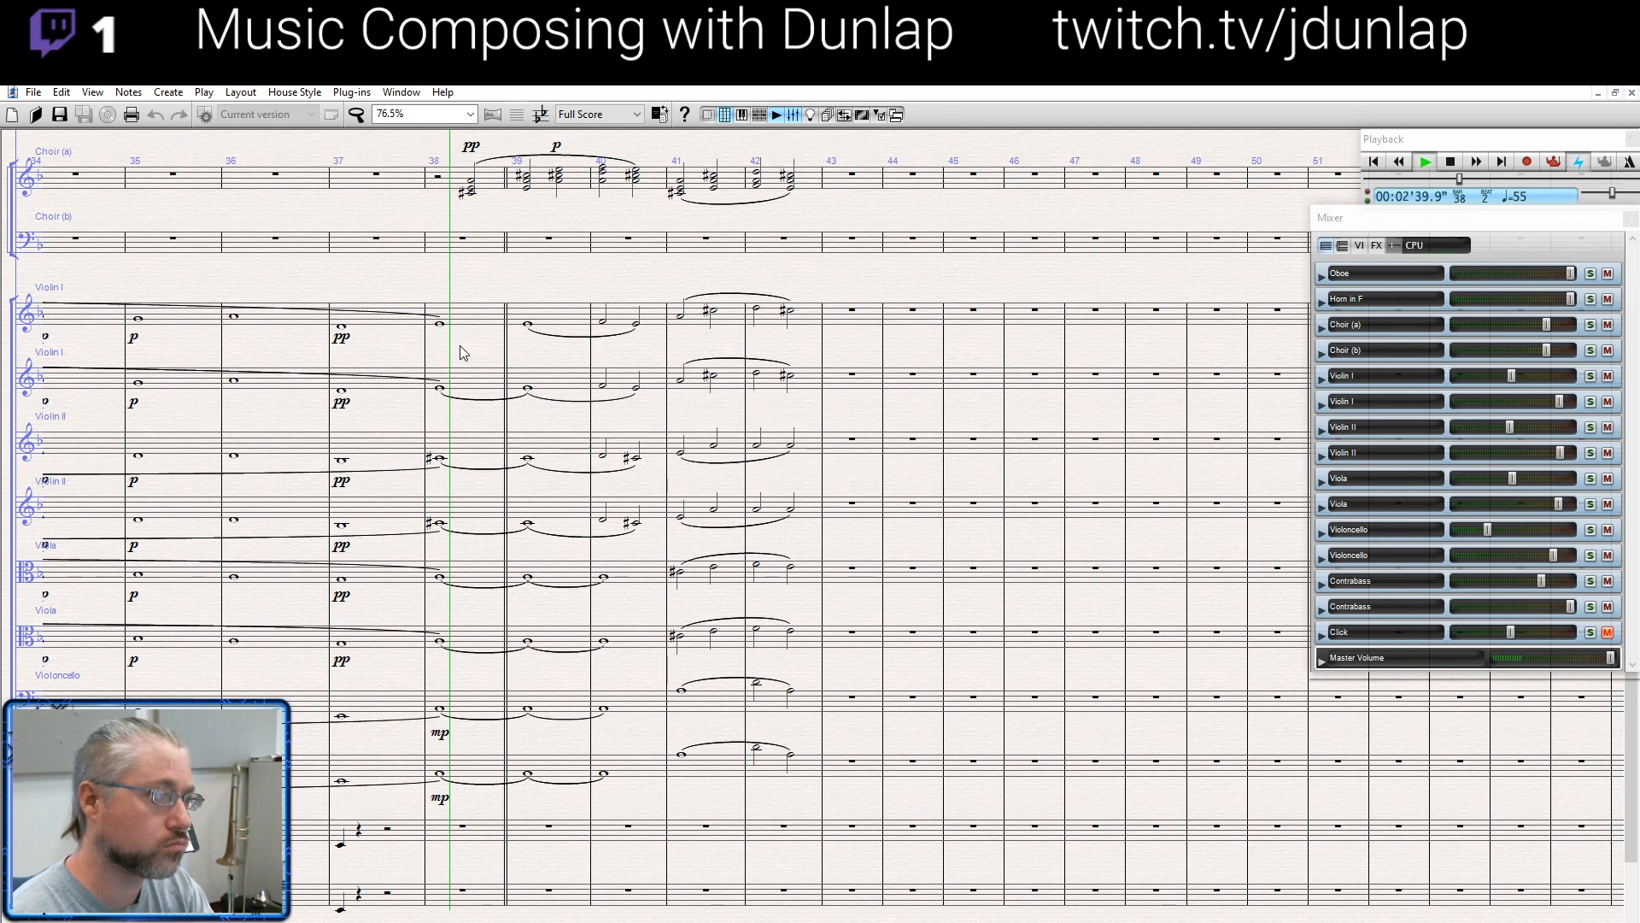
pyautogui.press('space')
pyautogui.click(423, 316)
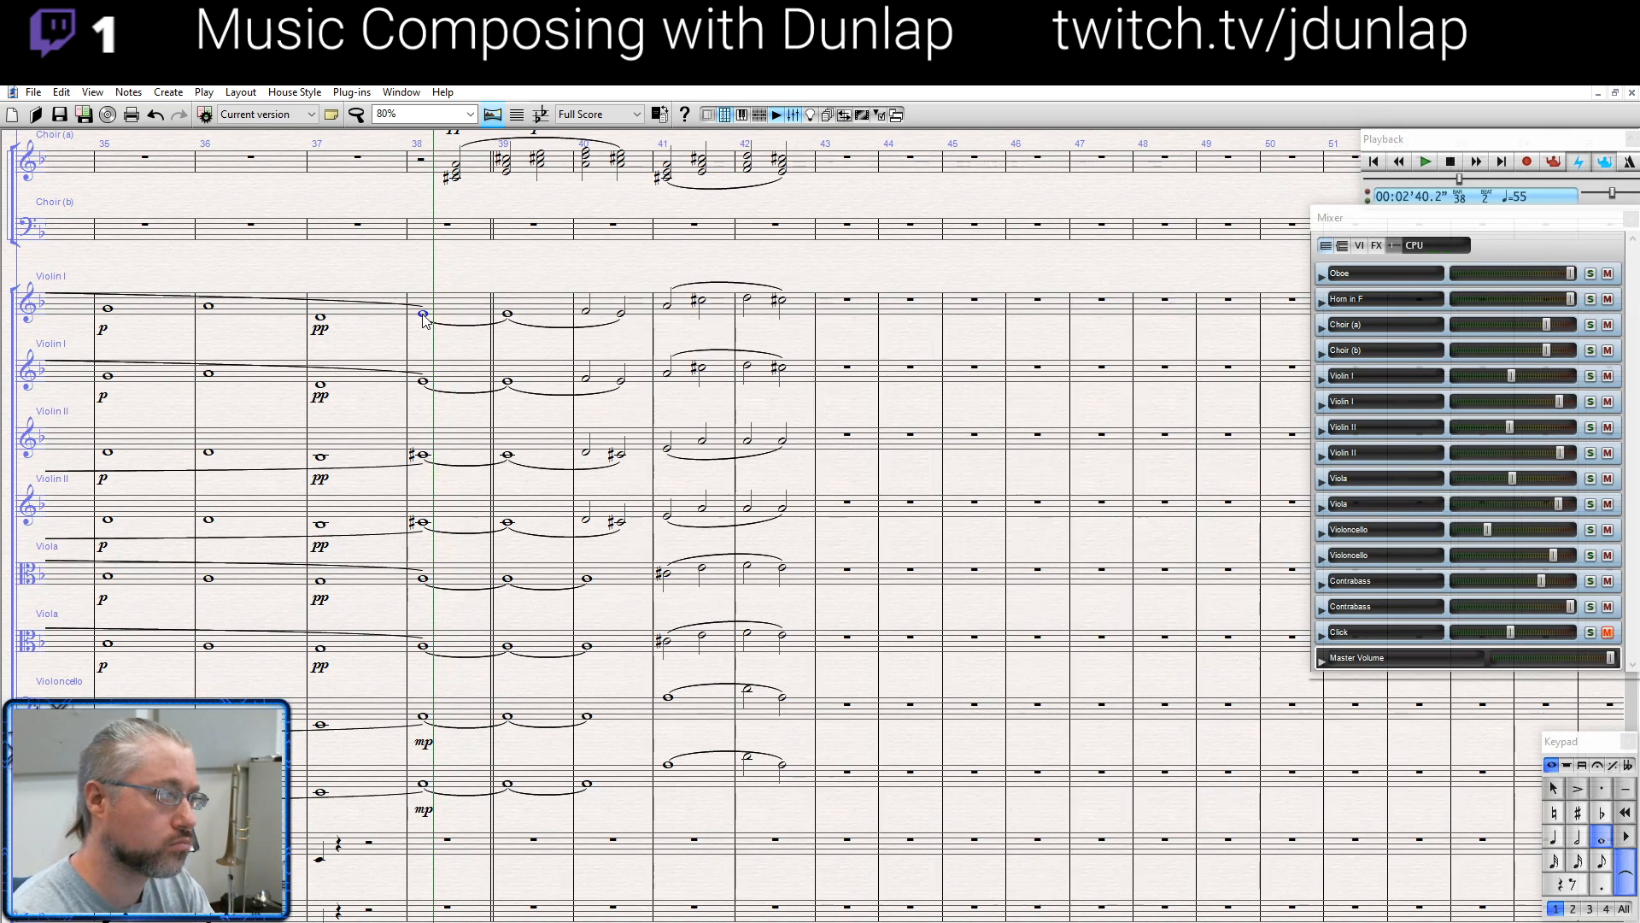
pyautogui.click(322, 318)
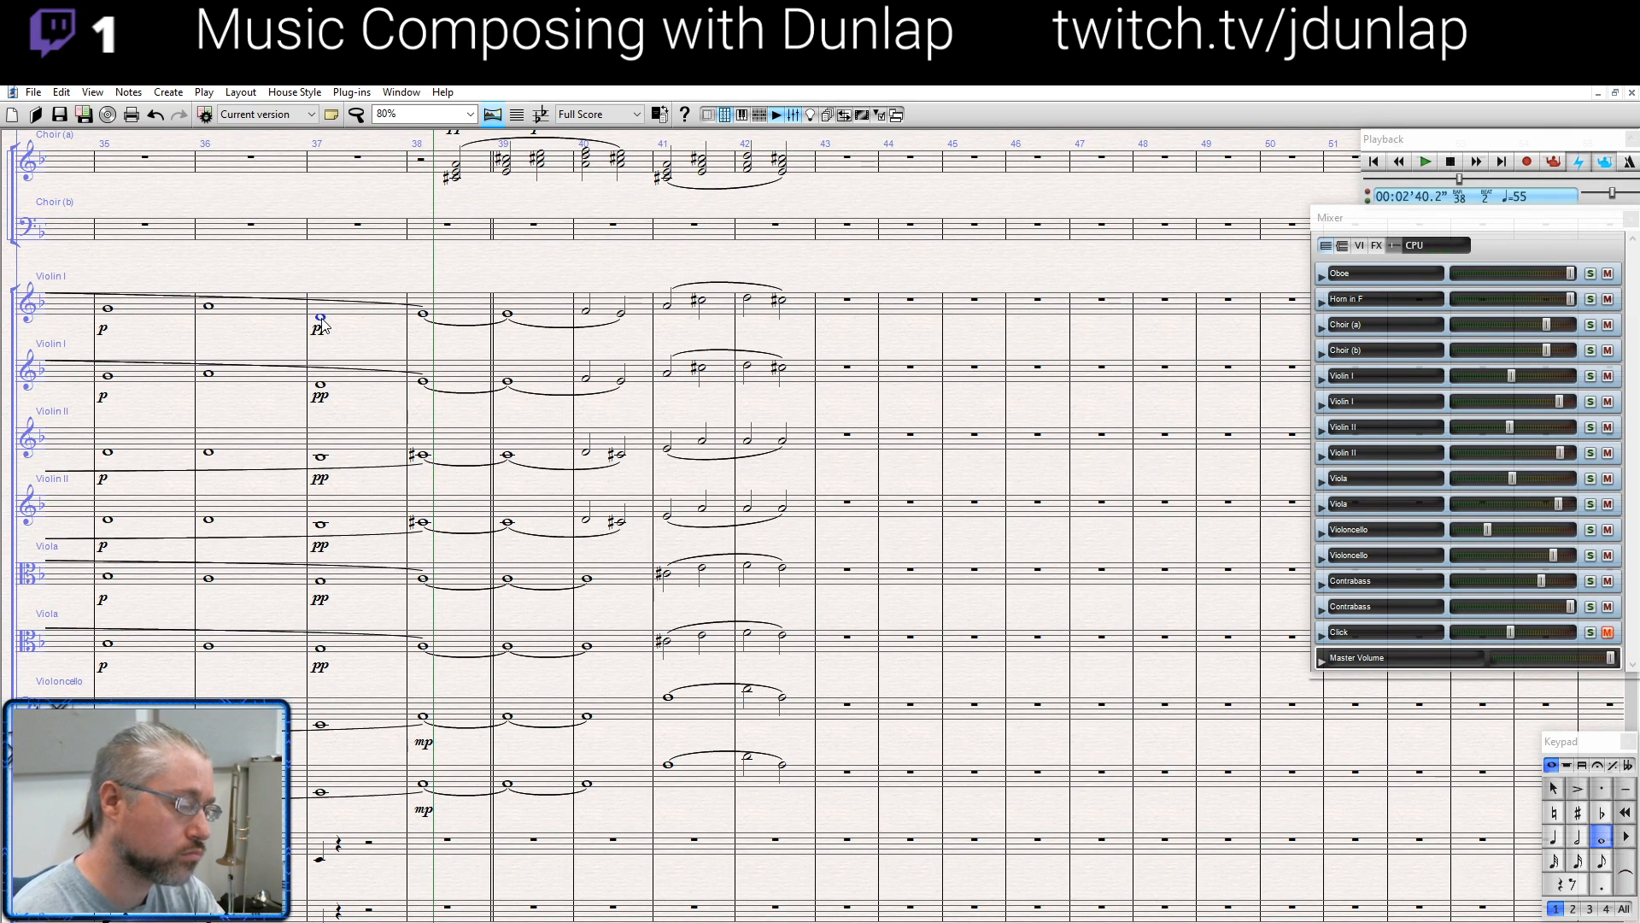
pyautogui.press('space')
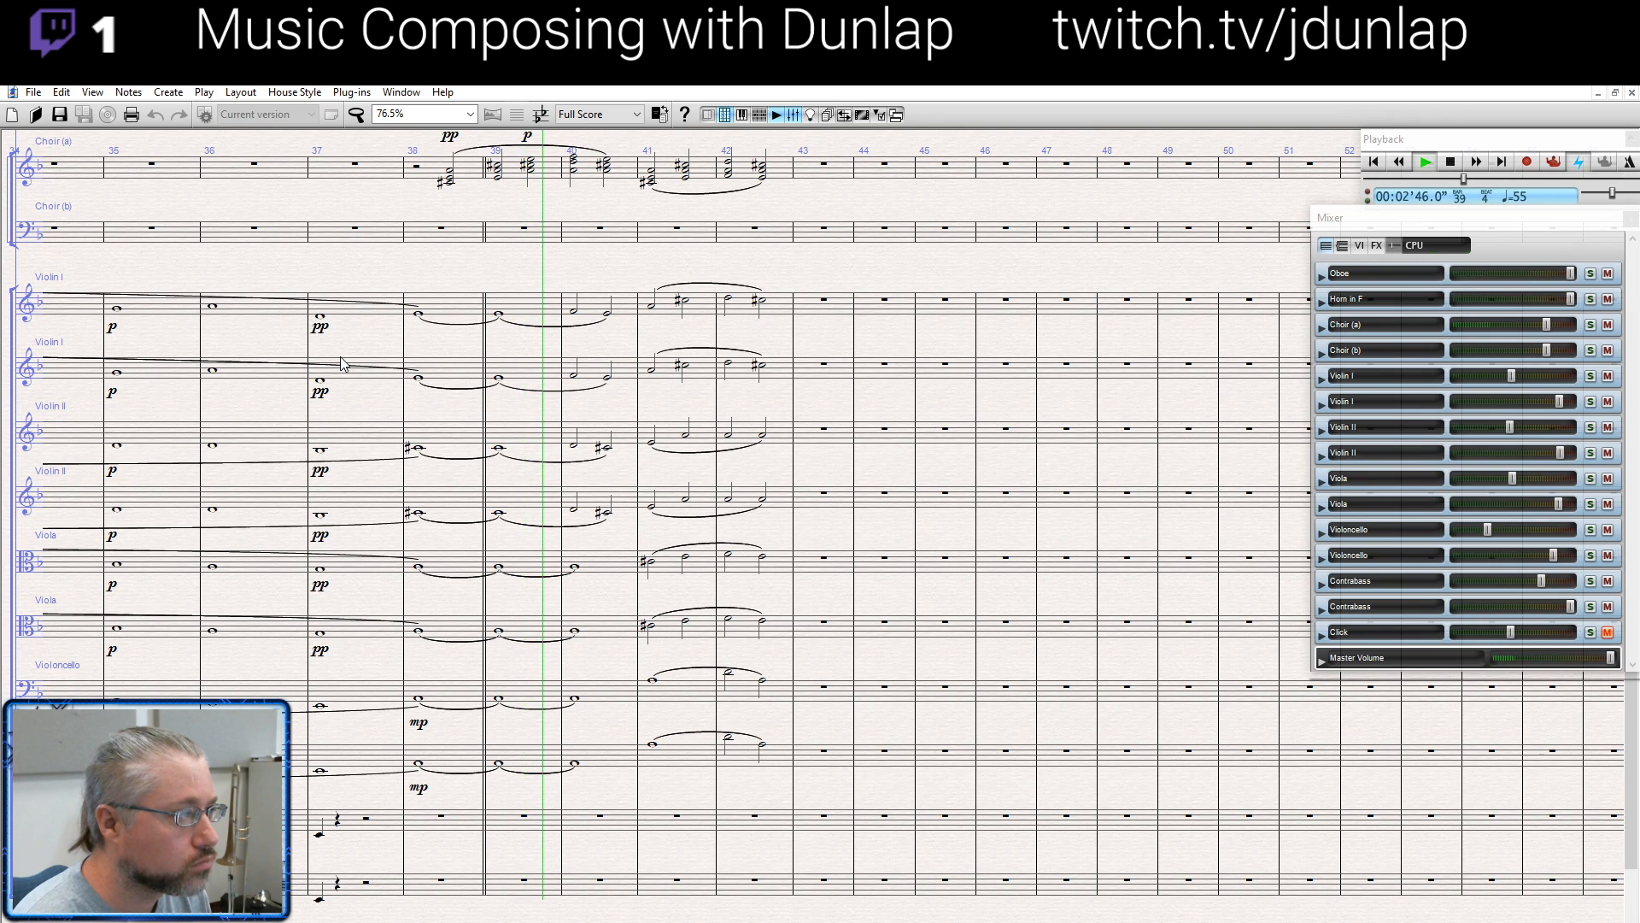
pyautogui.press('space')
# Replace the pp on the Choir (a) chord in bar 38 with the p from bar 39 and play back through bar 42
pyautogui.moveTo(504, 261); pyautogui.dragTo(520, 352)
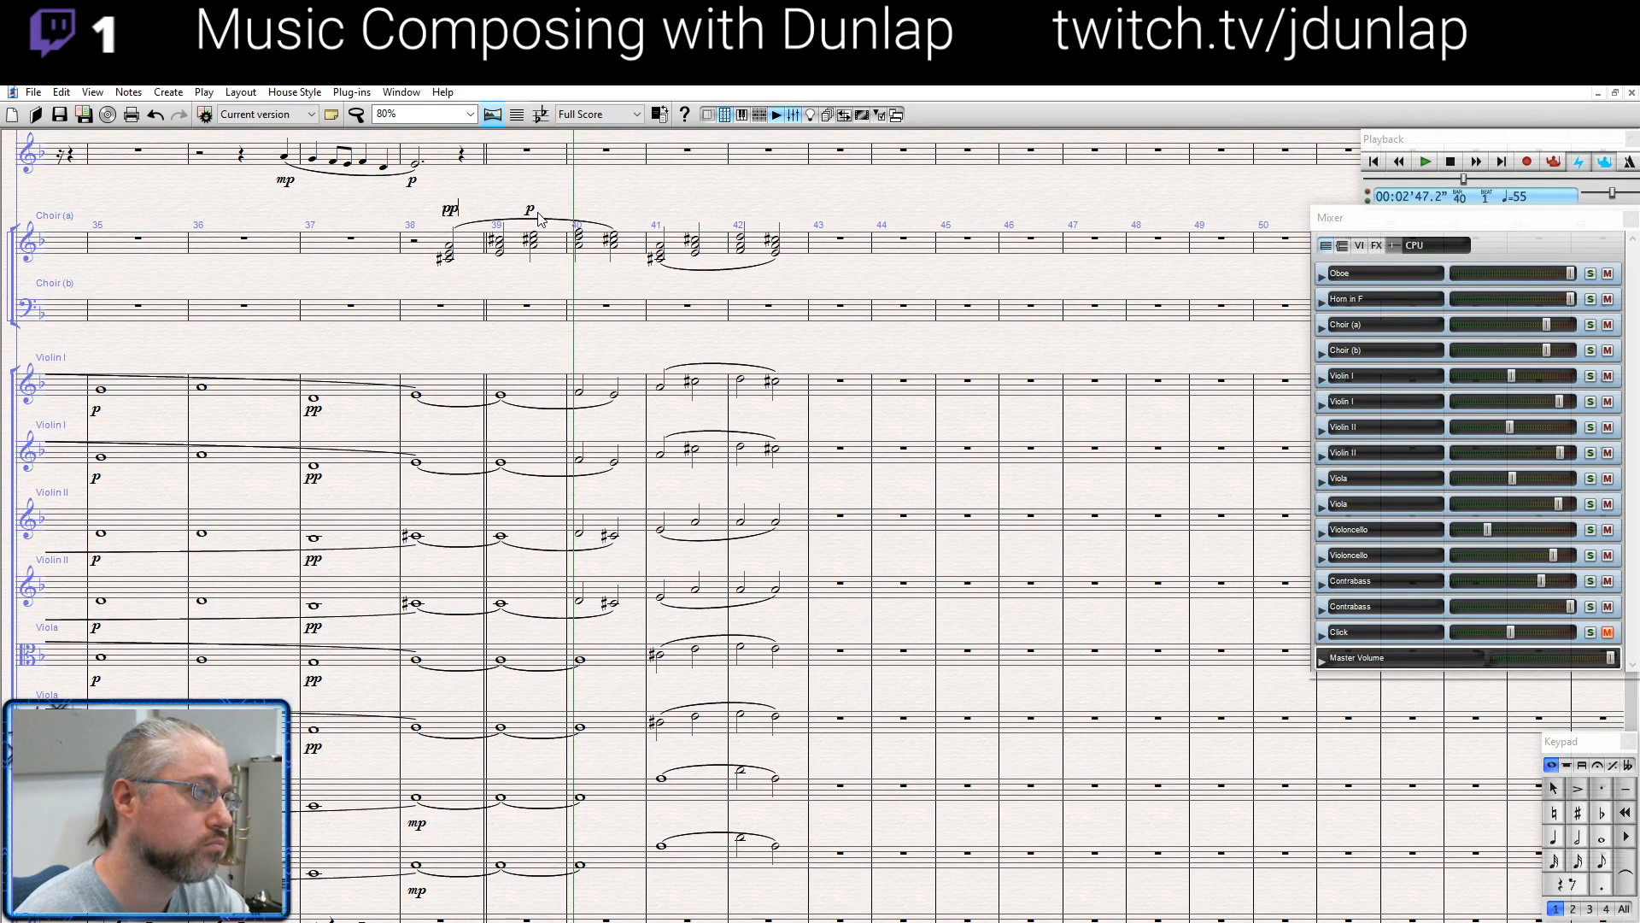
pyautogui.moveTo(529, 211); pyautogui.dragTo(444, 224)
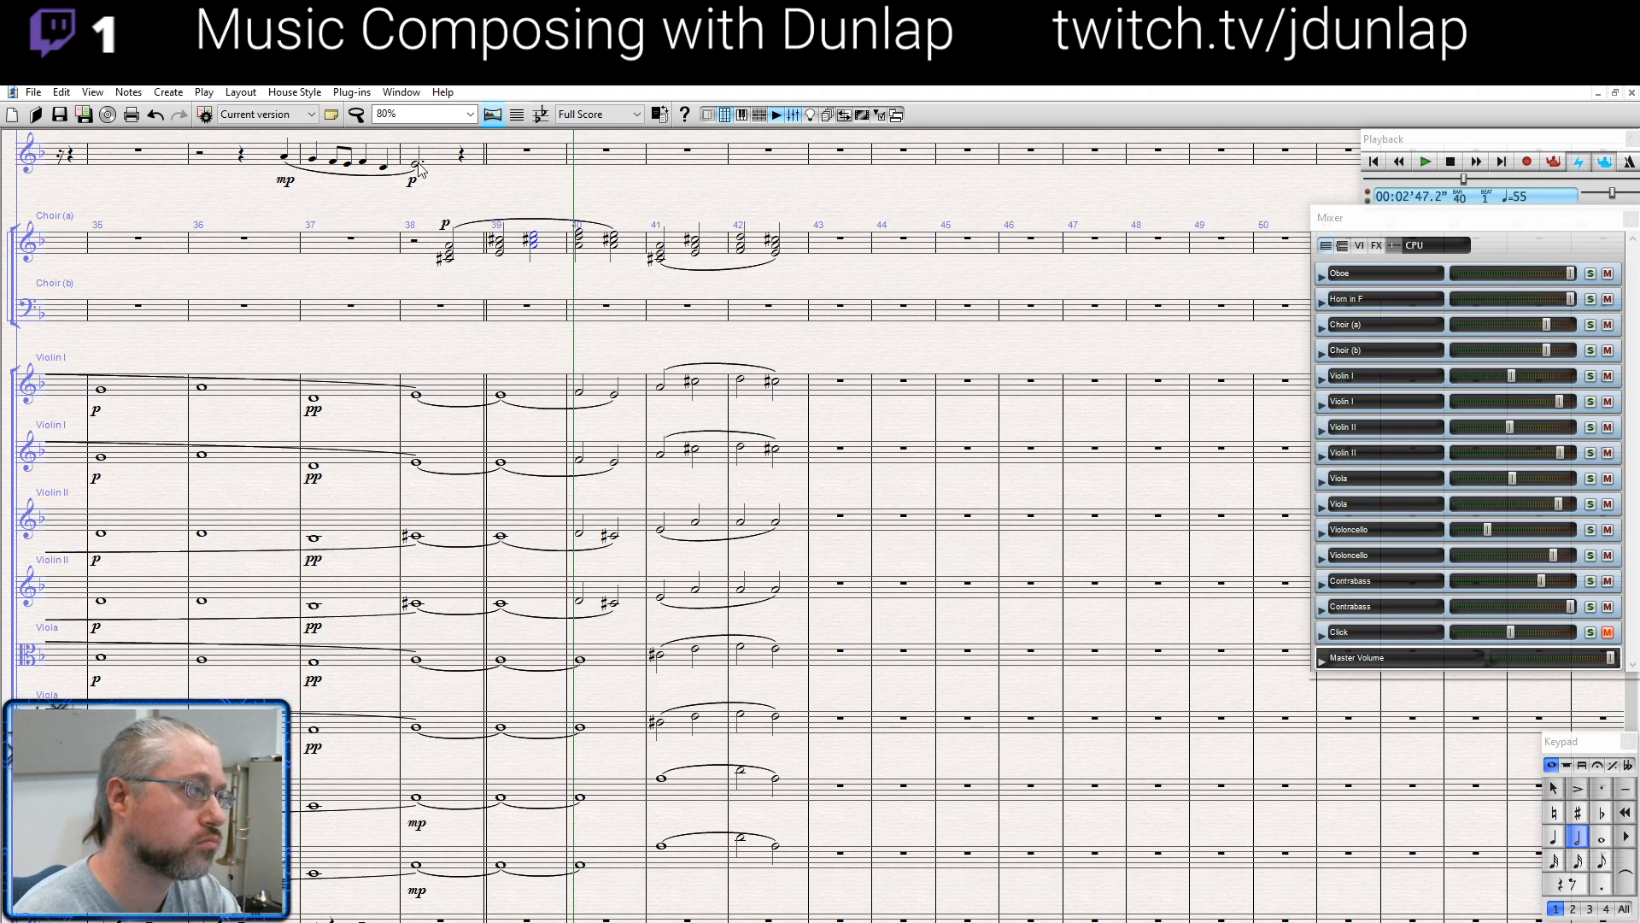
pyautogui.scroll(-1, 430, 192)
pyautogui.press('p')
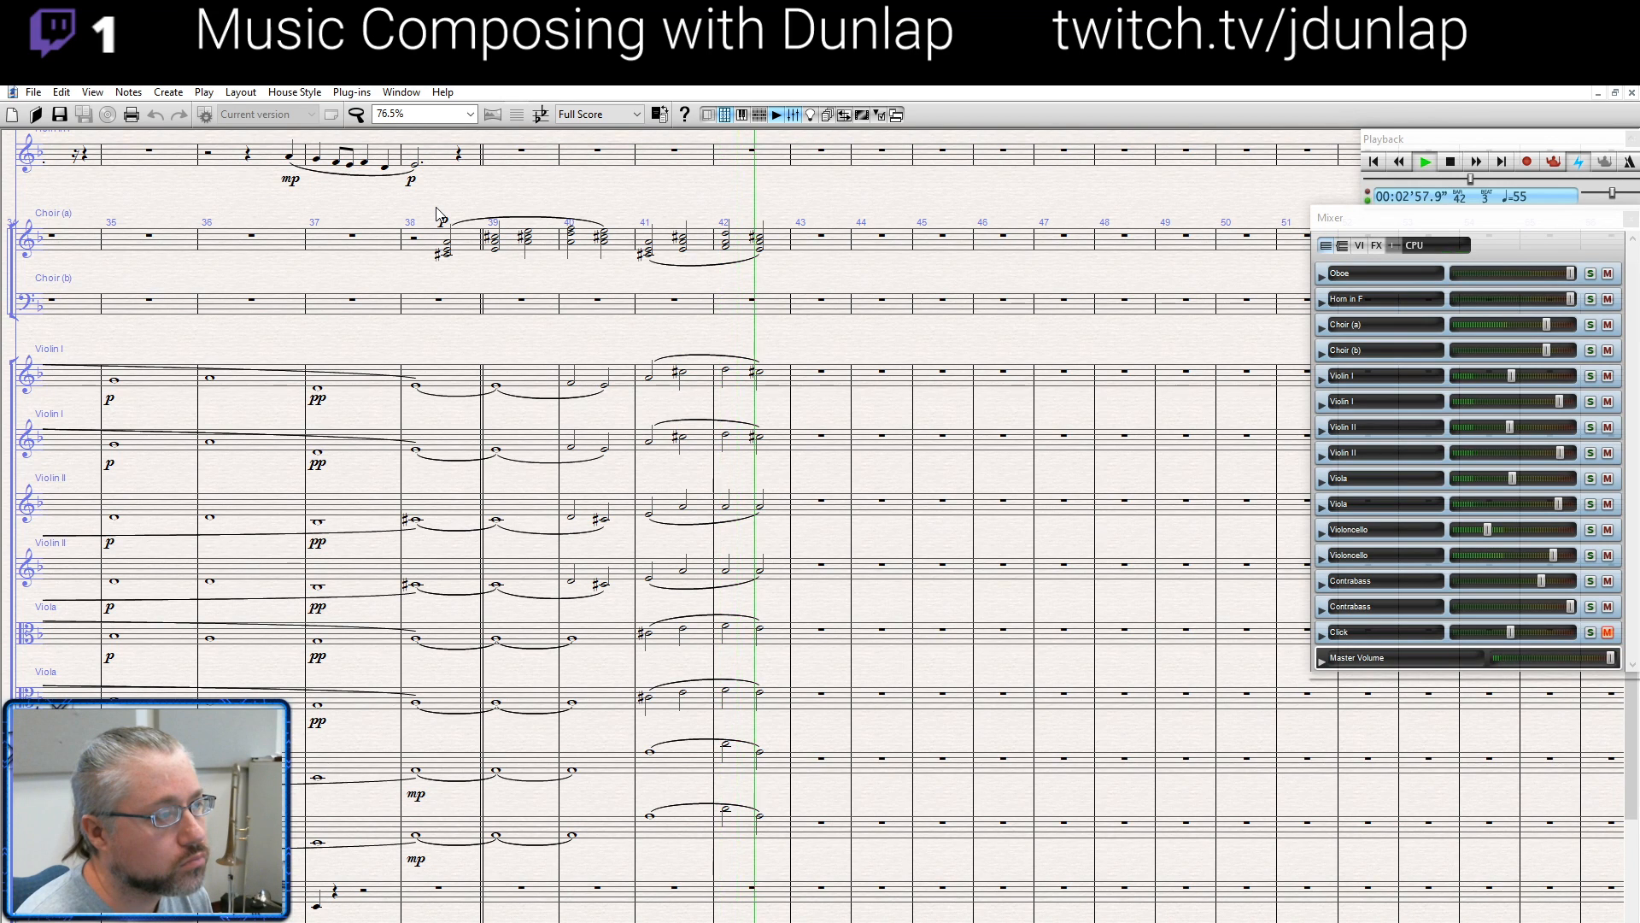
pyautogui.press('space')
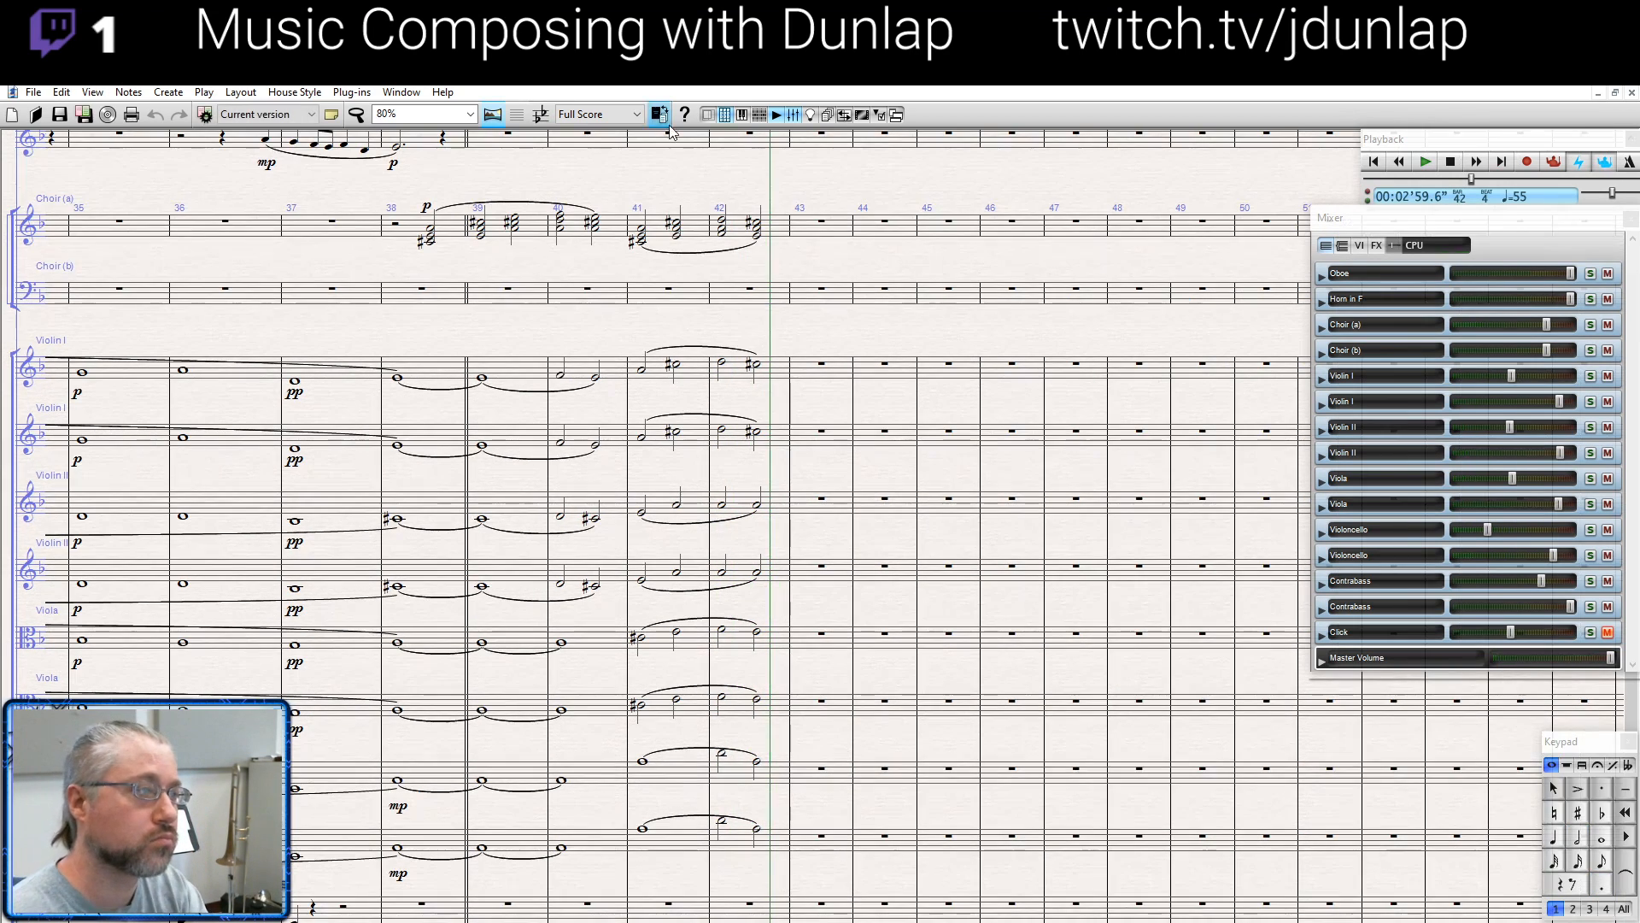
# Add a pp dynamic to the last half note of bar 42 on the Choir (a) and upper Violin I staves
pyautogui.hotkey('ctrl', 'e')
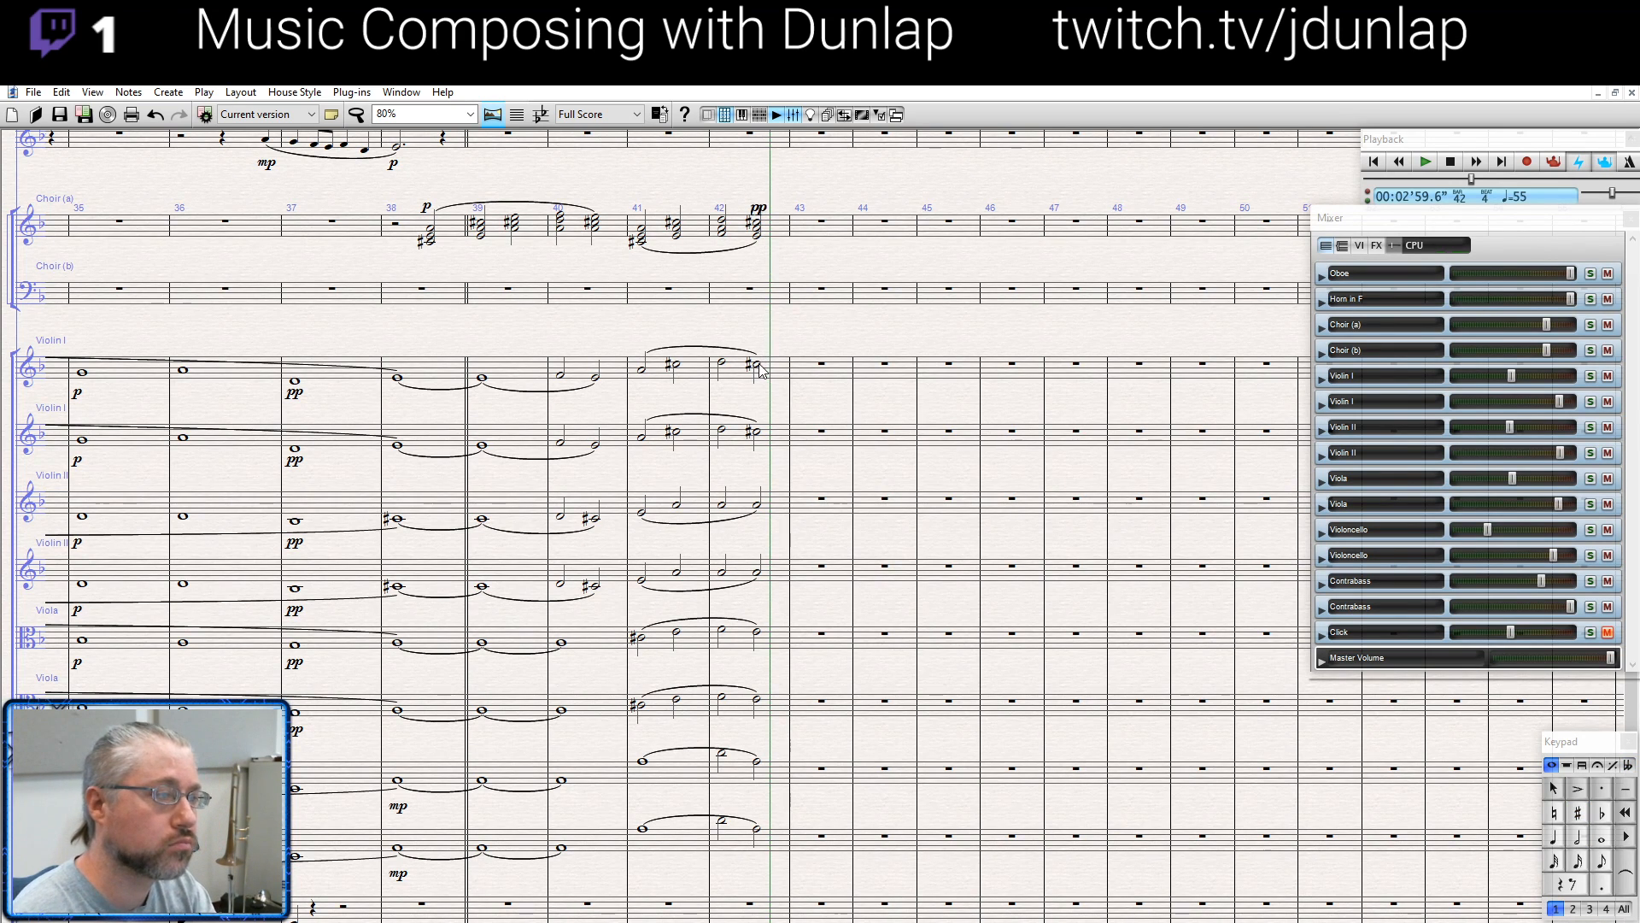
pyautogui.press('Escape')
pyautogui.press('Escape')
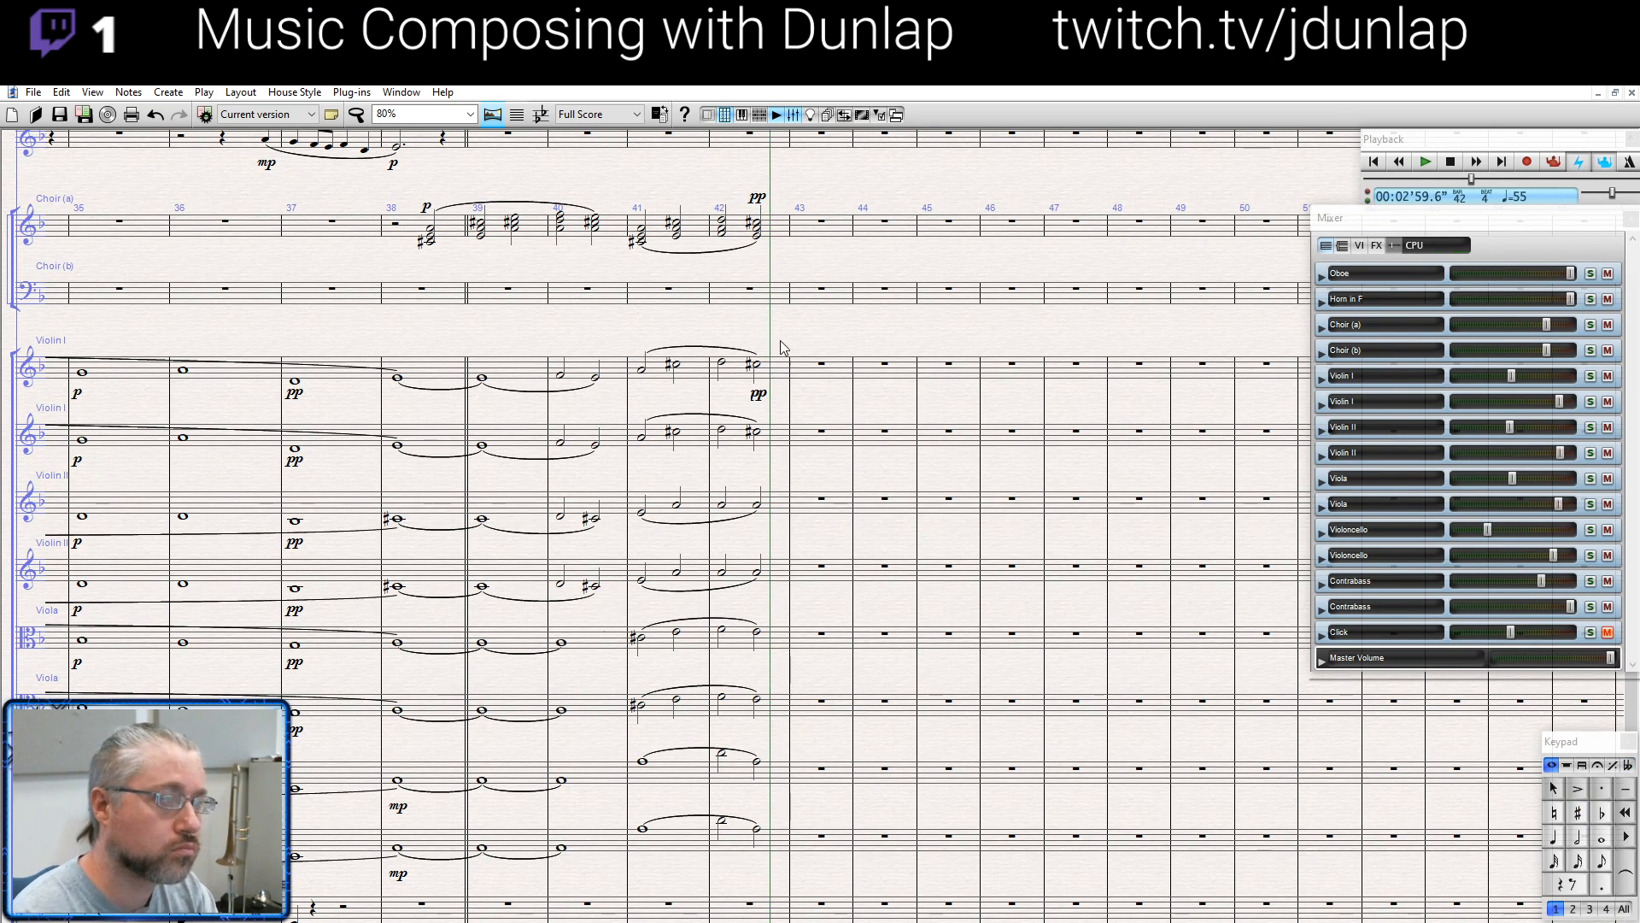
# Copy the pp dynamic to the last half note of bar 42 on the lower Violin I, Violin II, Viola and Violoncello staves
pyautogui.click(758, 394)
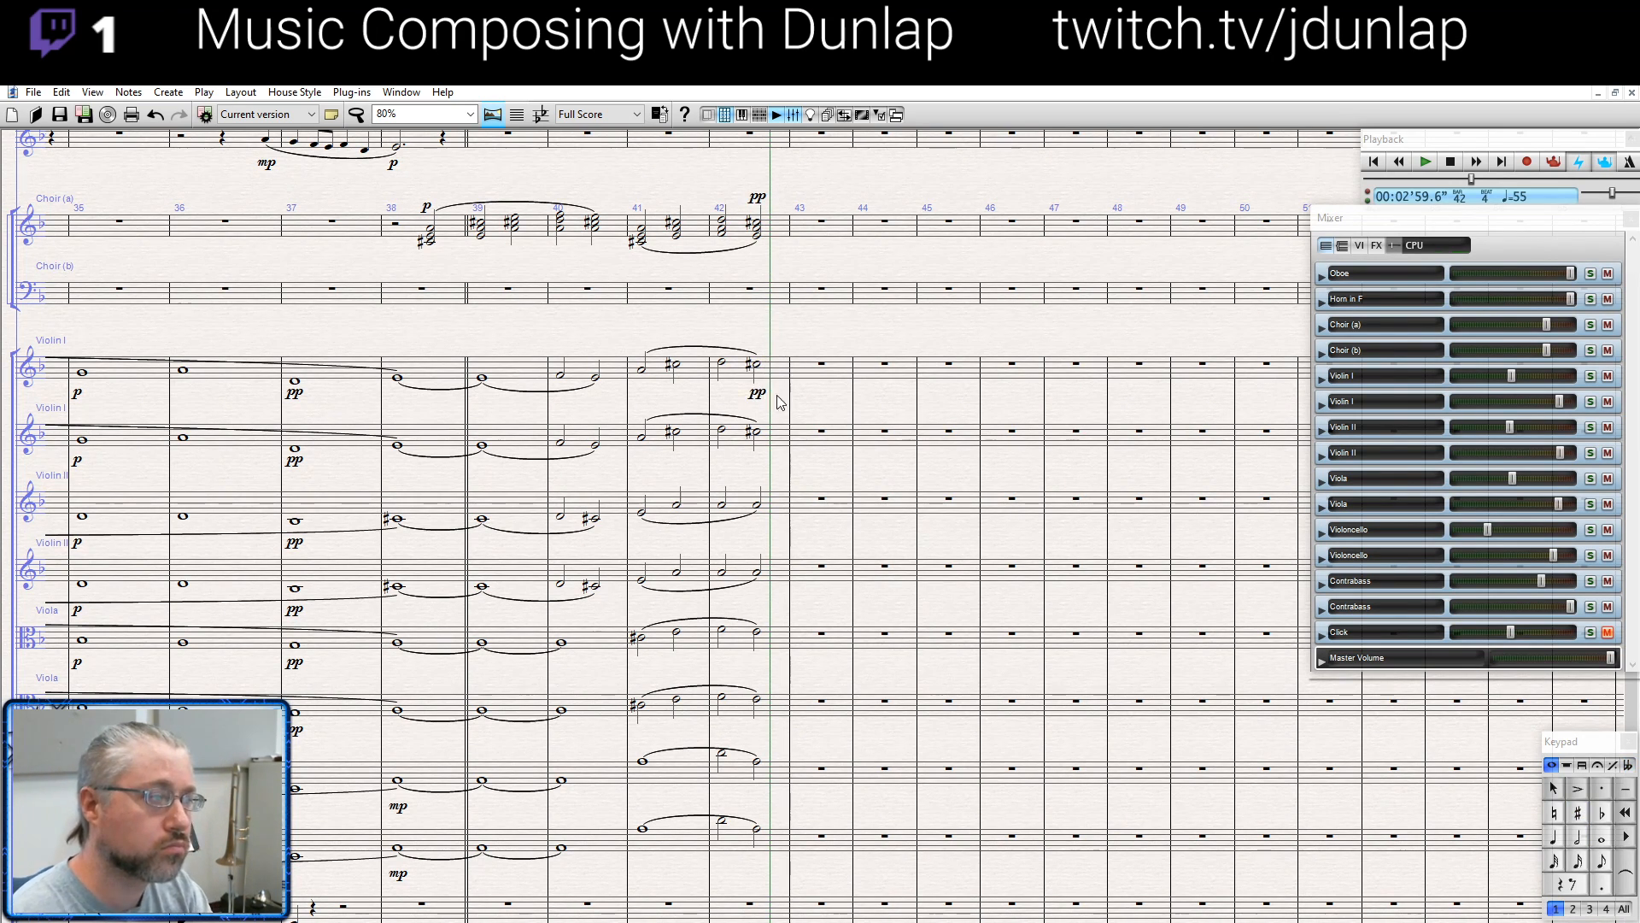
pyautogui.keyDown('alt'); pyautogui.click(758, 436); pyautogui.keyUp('alt')
pyautogui.keyDown('alt'); pyautogui.click(758, 510); pyautogui.keyUp('alt')
pyautogui.keyDown('alt'); pyautogui.click(759, 573); pyautogui.keyUp('alt')
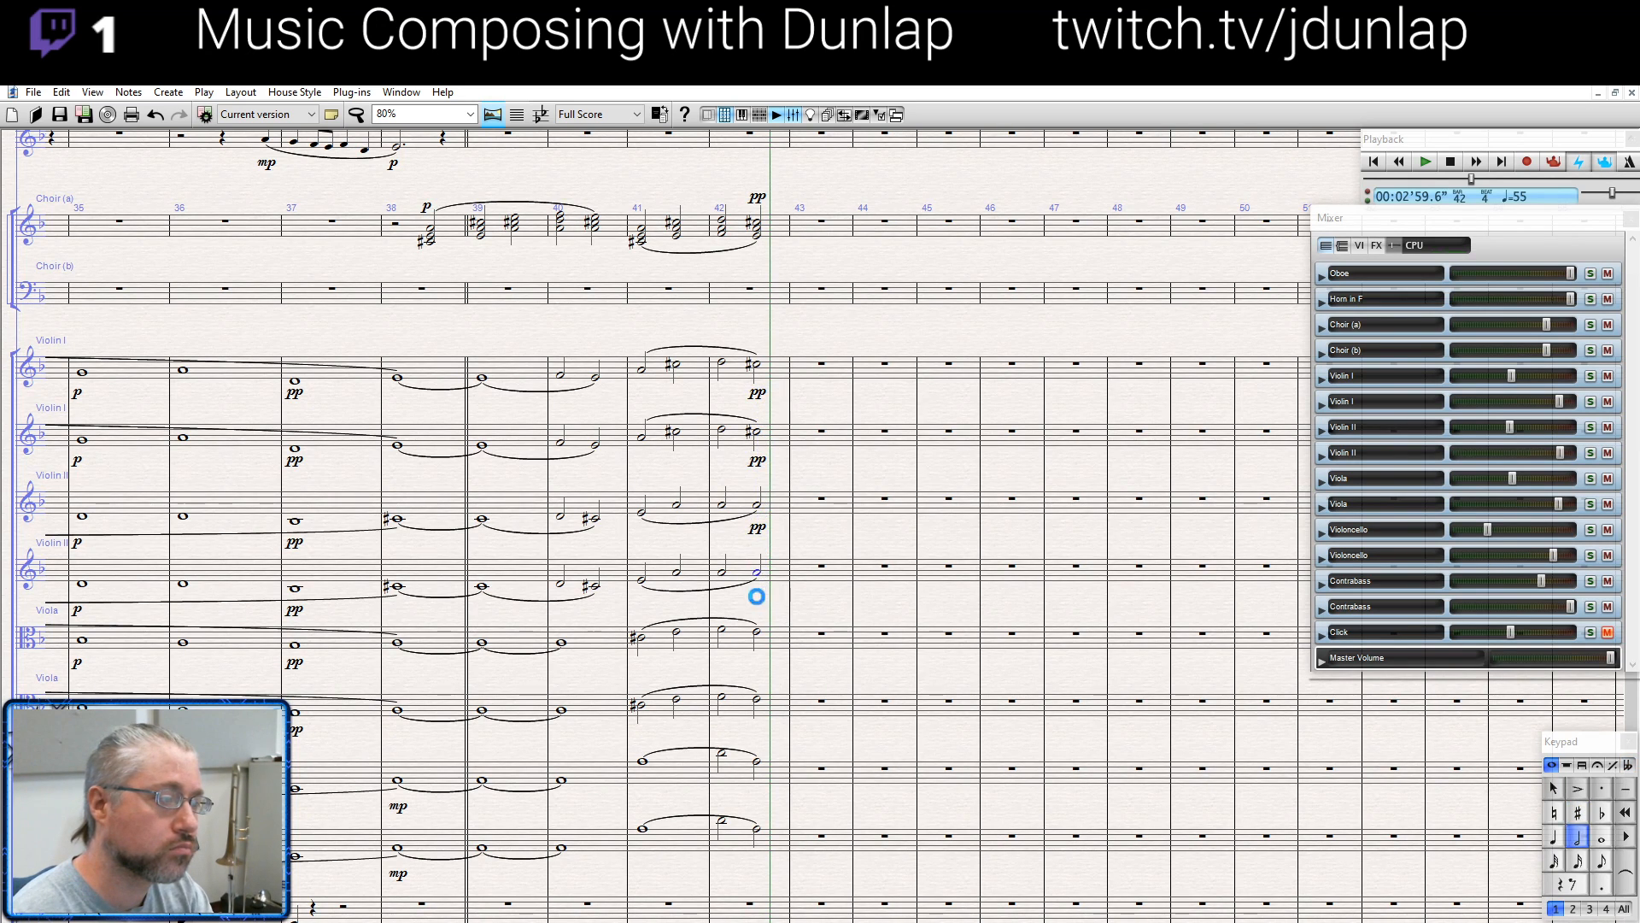
pyautogui.click(758, 635)
pyautogui.keyDown('alt'); pyautogui.click(758, 637); pyautogui.keyUp('alt')
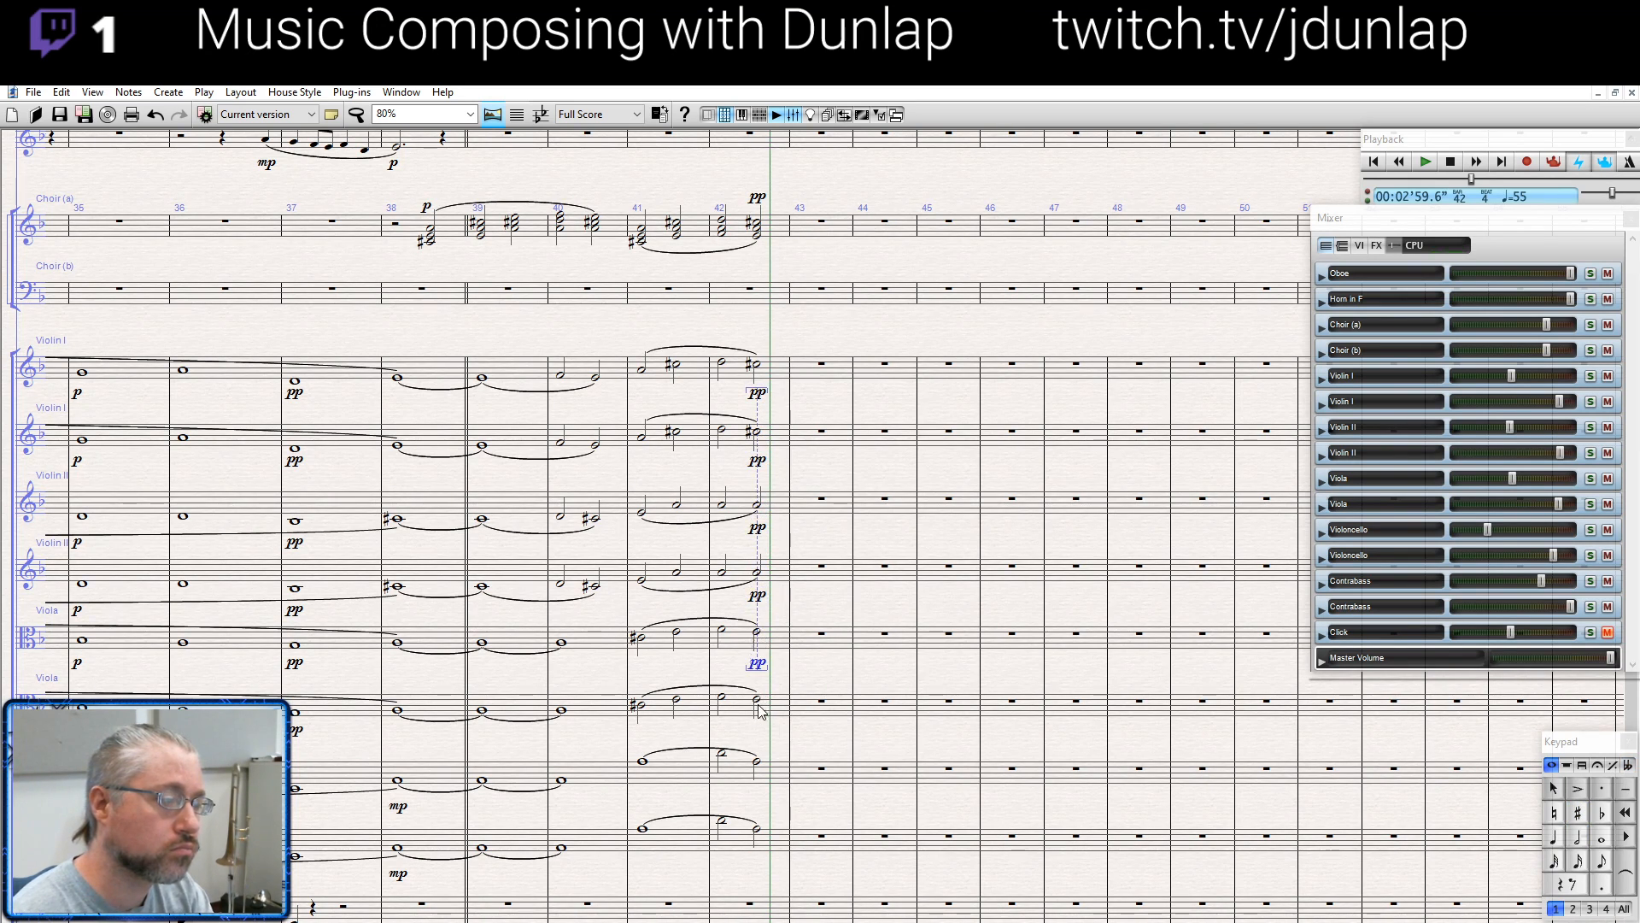
pyautogui.click(758, 703)
pyautogui.keyDown('alt'); pyautogui.click(758, 702); pyautogui.keyUp('alt')
pyautogui.click(758, 762)
pyautogui.keyDown('alt'); pyautogui.click(759, 762); pyautogui.keyUp('alt')
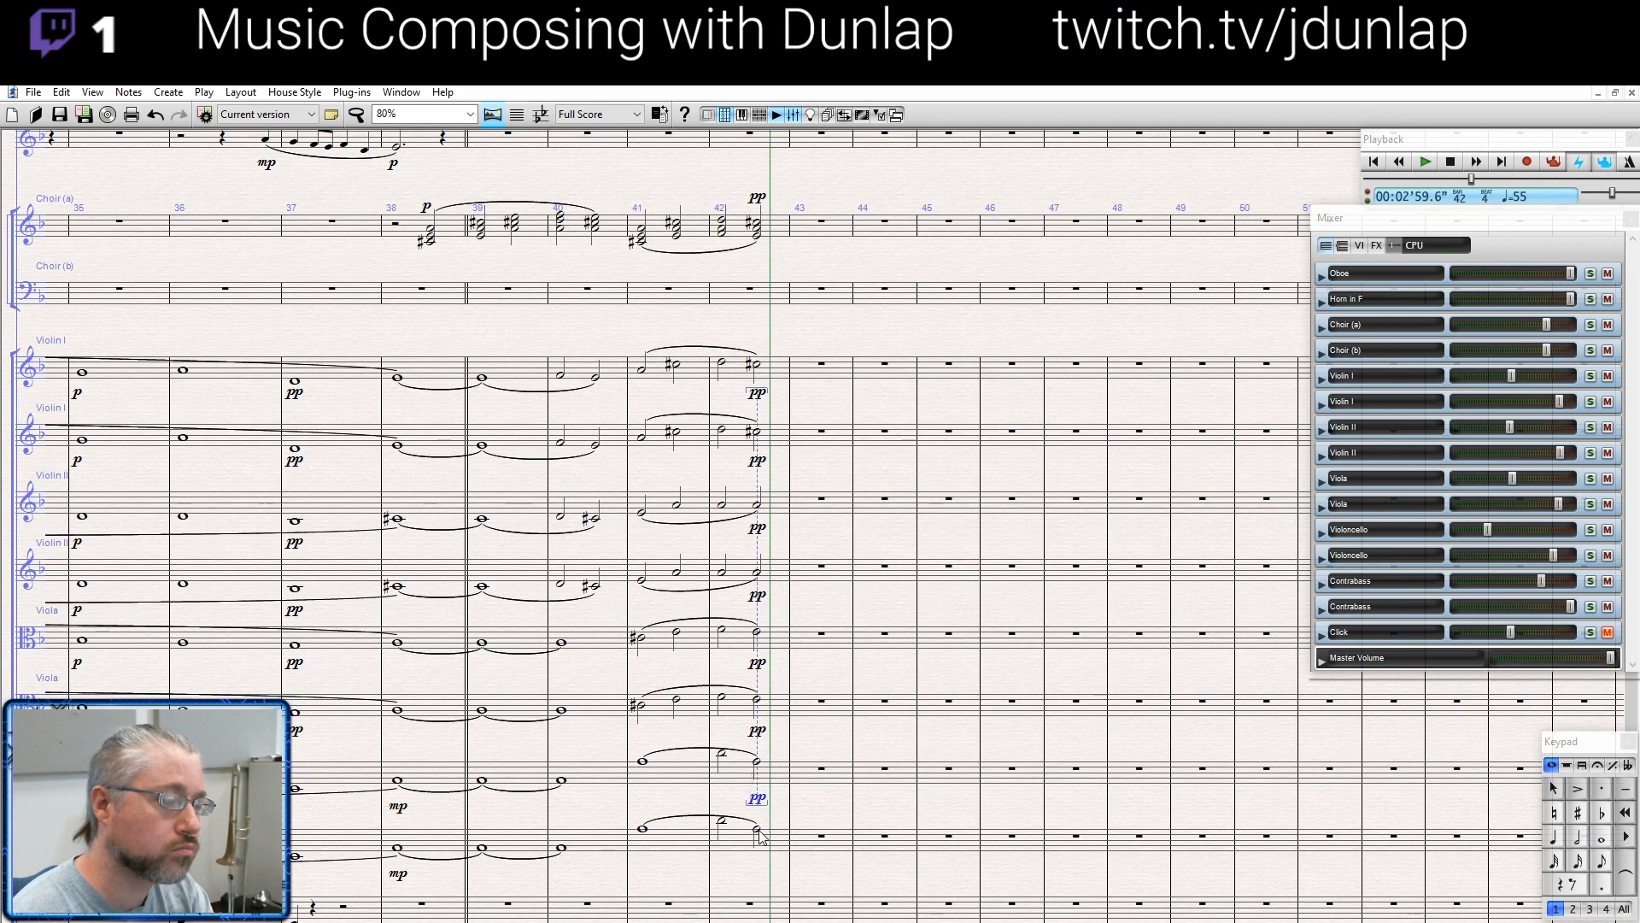
pyautogui.click(758, 833)
pyautogui.keyDown('alt'); pyautogui.click(758, 833); pyautogui.keyUp('alt')
pyautogui.press('Escape')
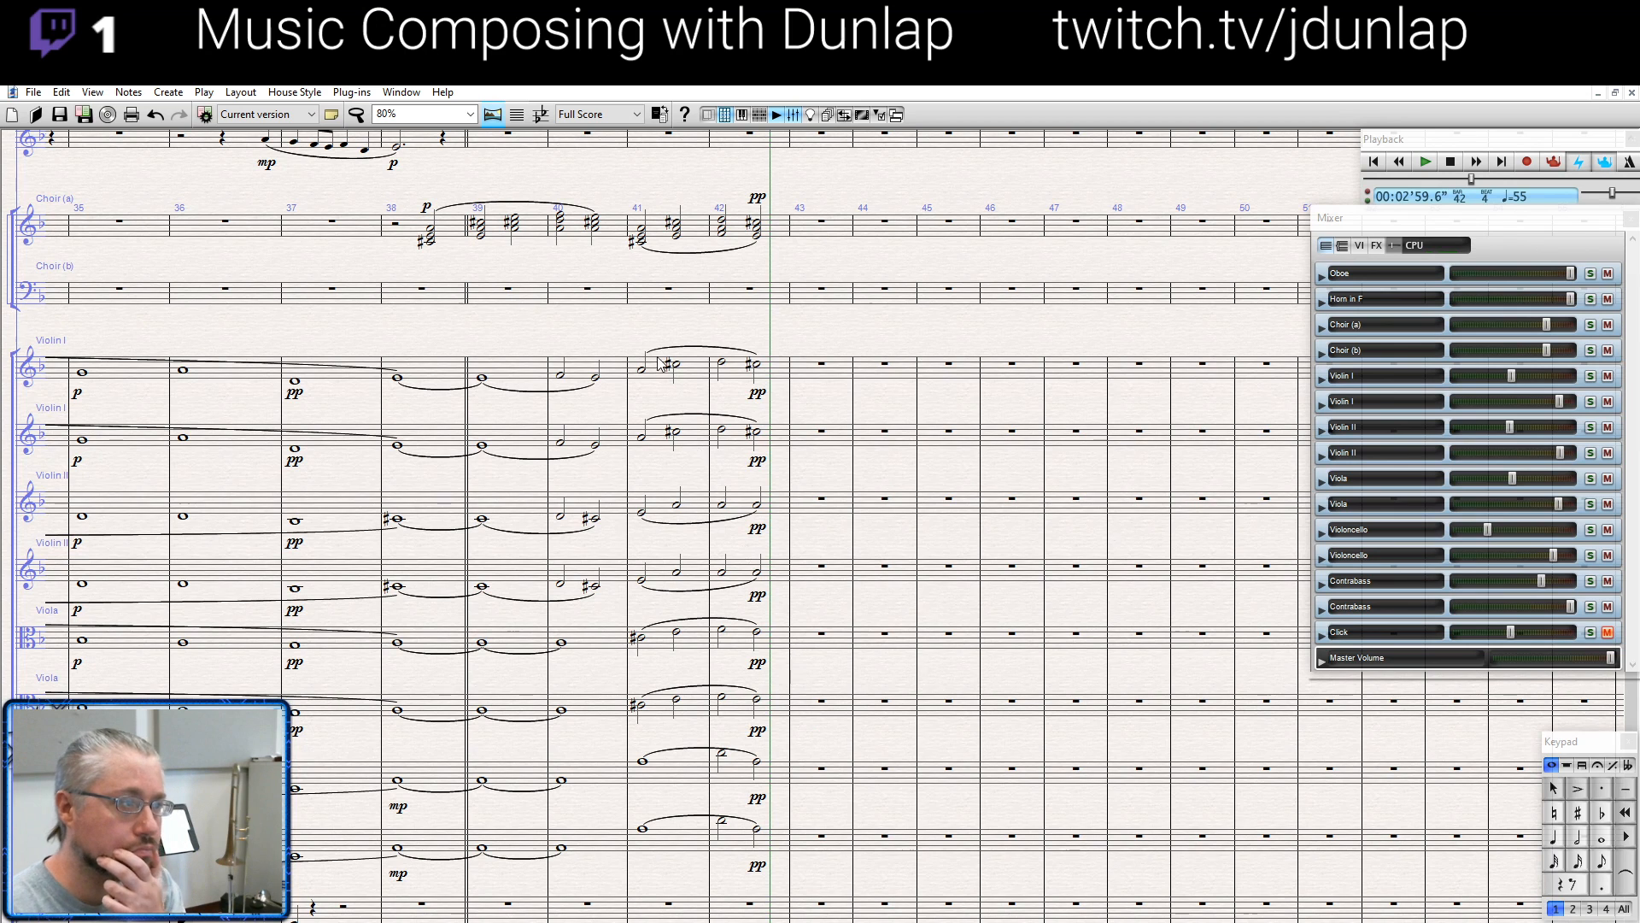
# Play back from the first Choir (a) chord of bar 41 through the sustained chords up to bar 45
pyautogui.click(643, 239)
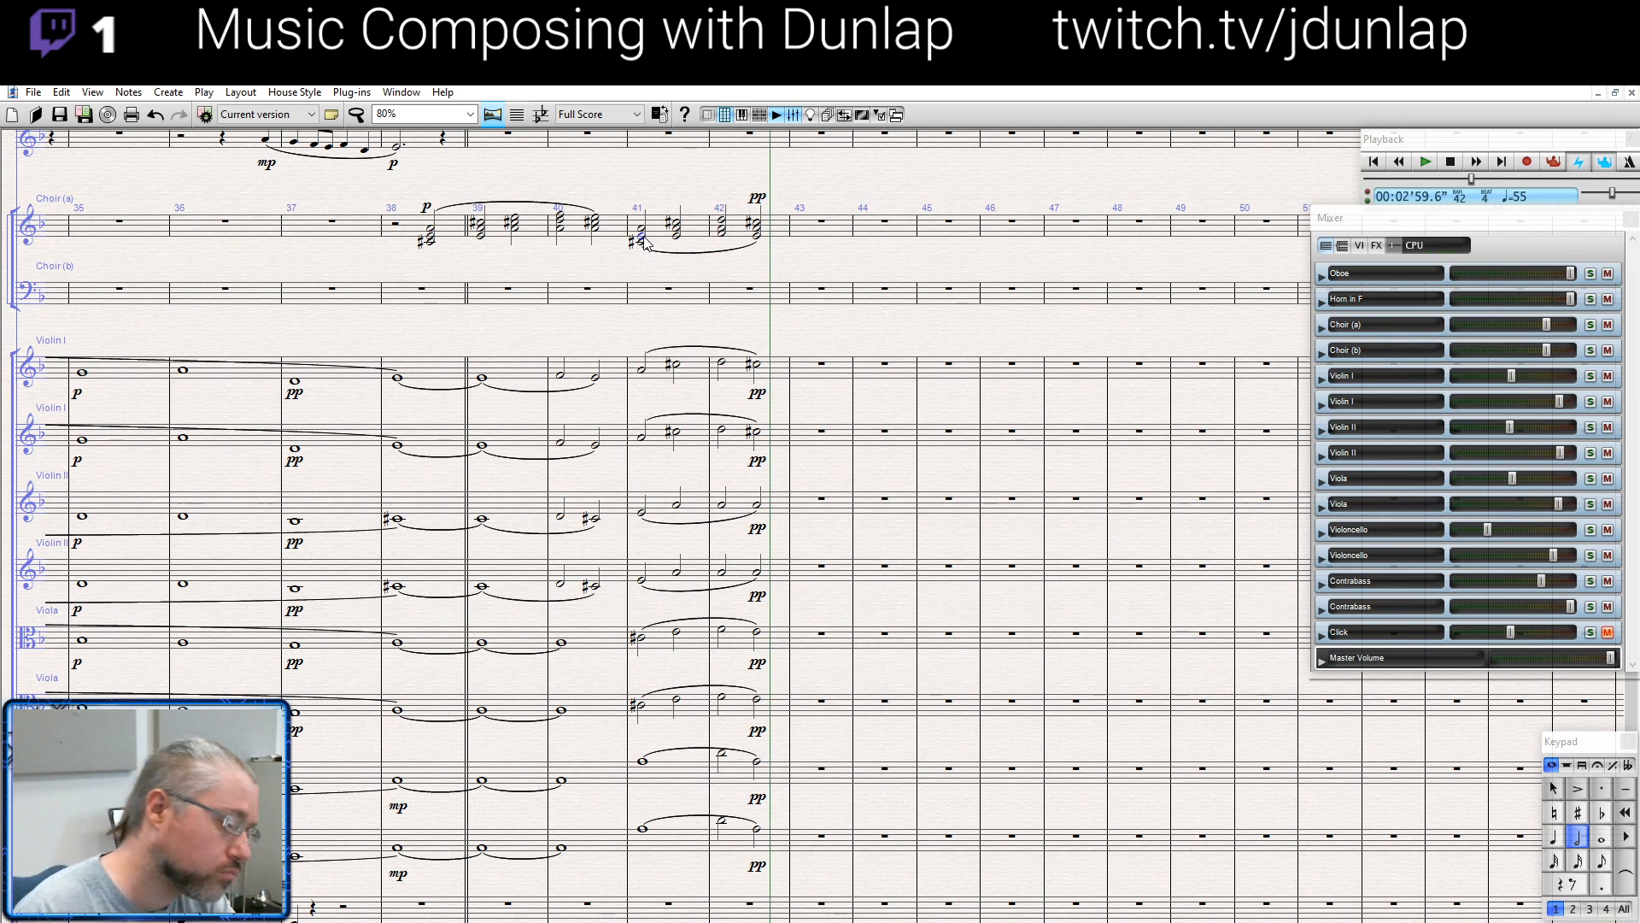
pyautogui.press('p')
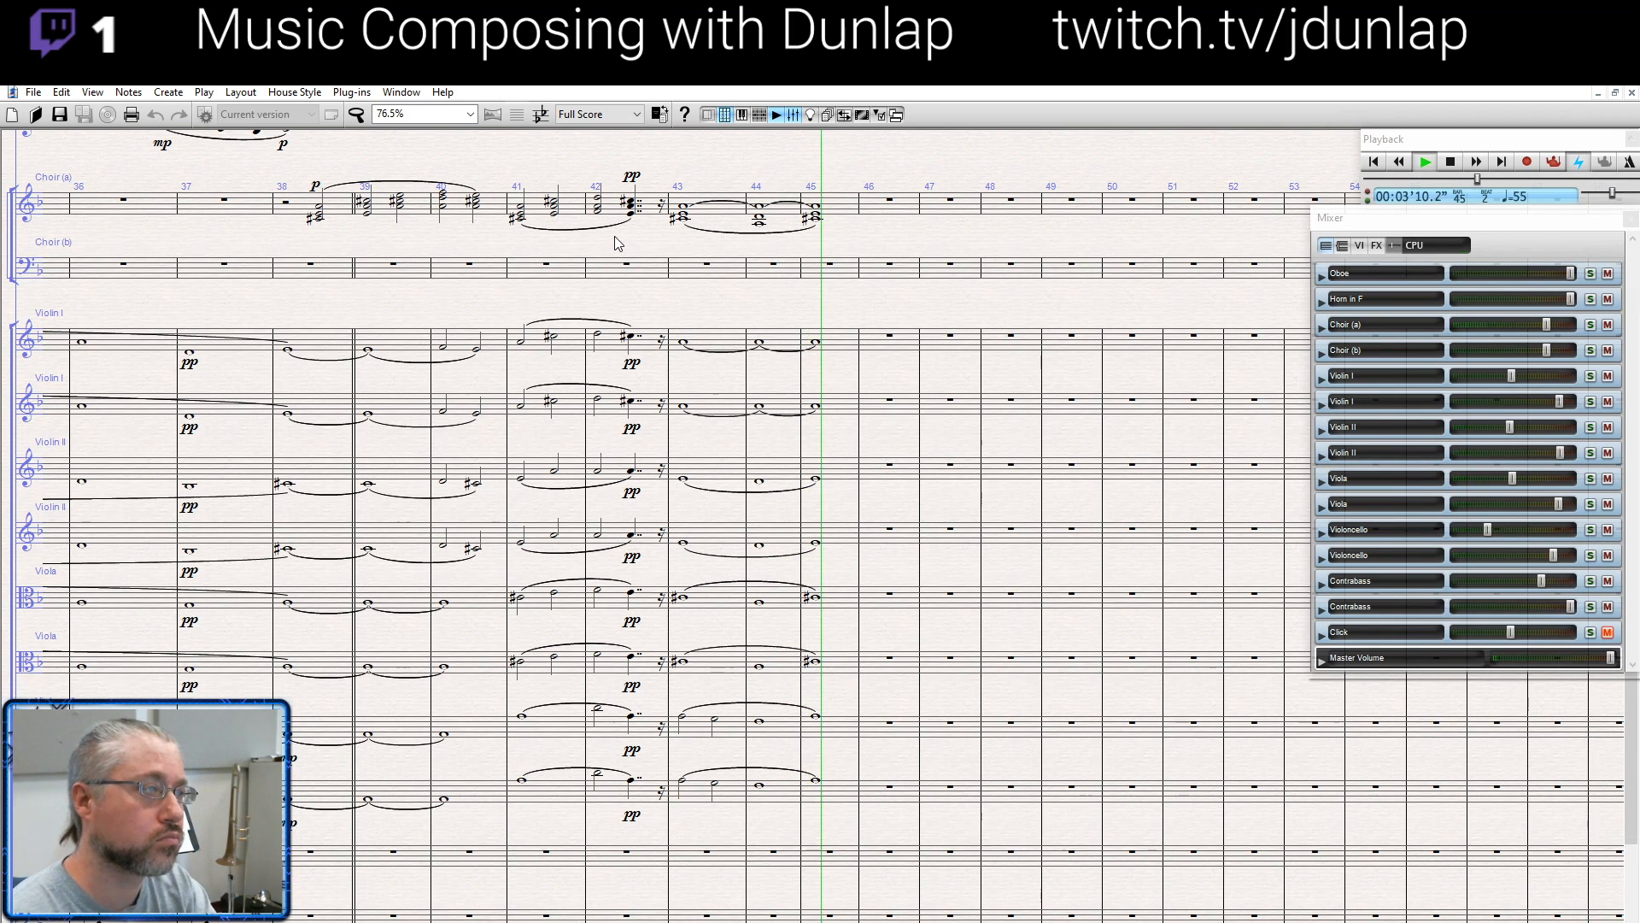
pyautogui.press('space')
# Insert a 3/4 time signature at the start of bar 45, rewriting the following music across all staves
pyautogui.moveTo(795, 293); pyautogui.dragTo(708, 336)
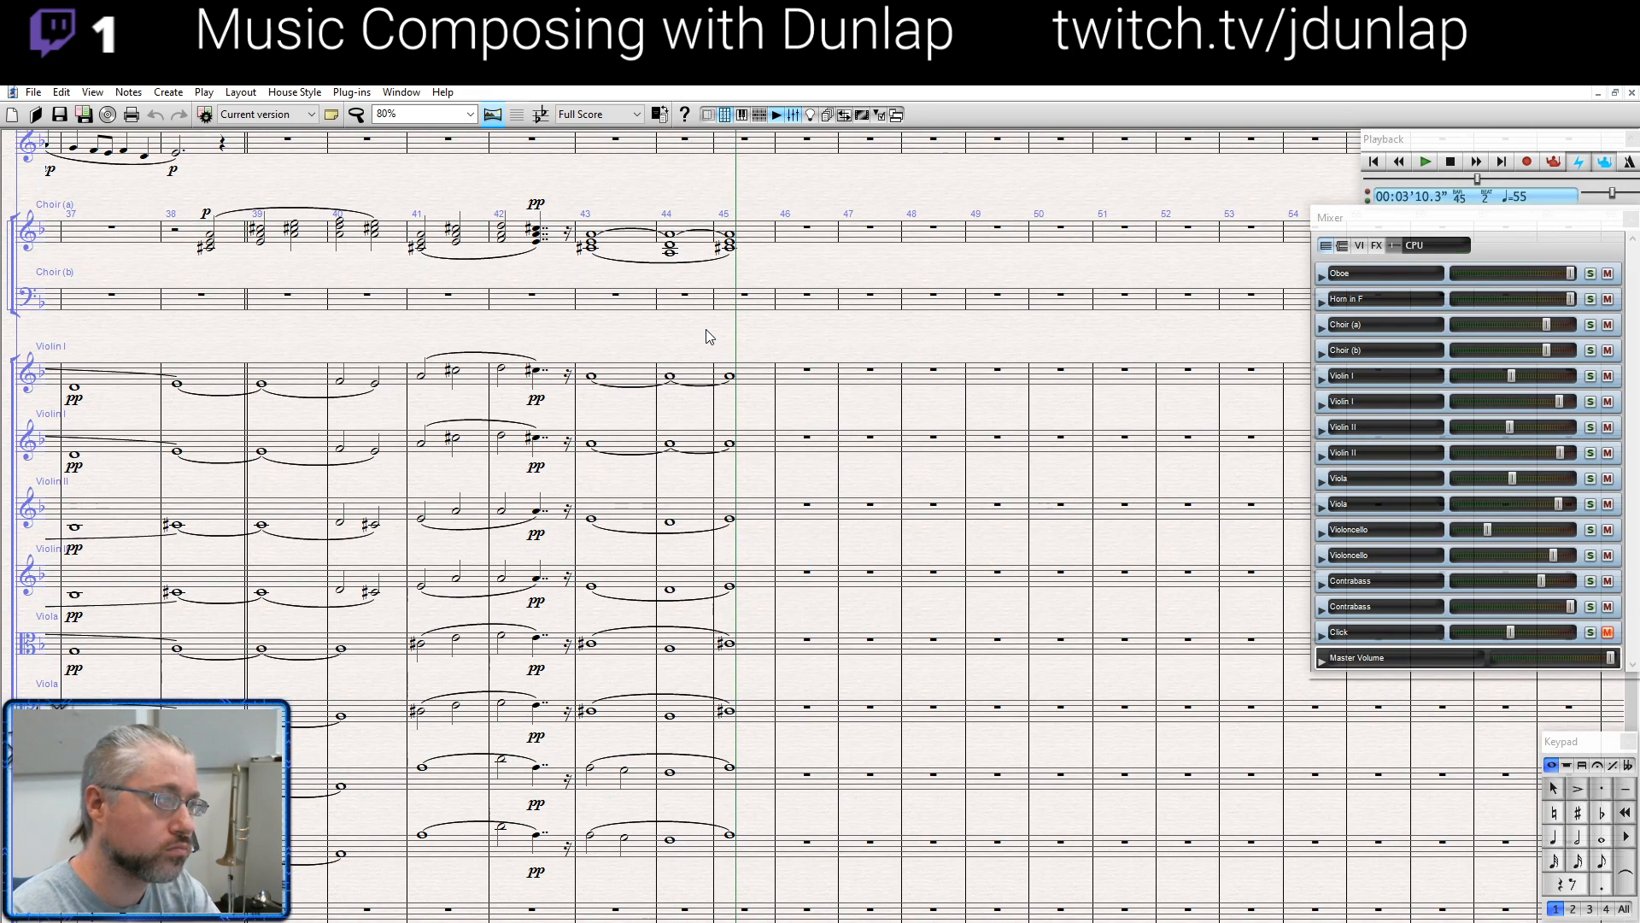
pyautogui.press('t')
pyautogui.click(930, 571)
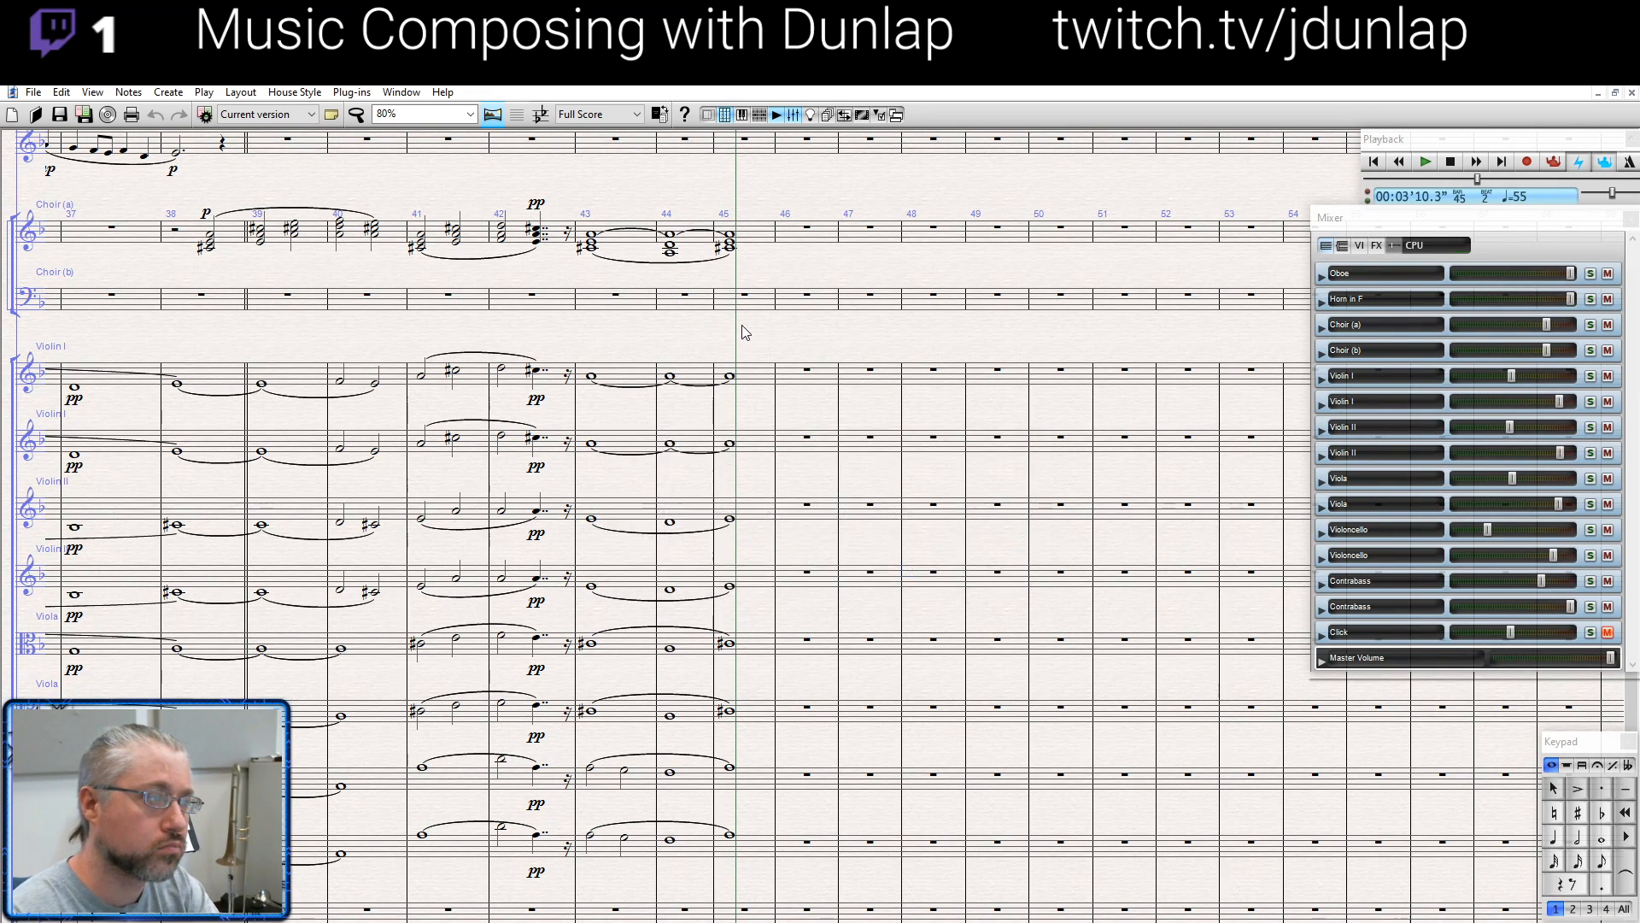
pyautogui.press('t')
pyautogui.press('Return')
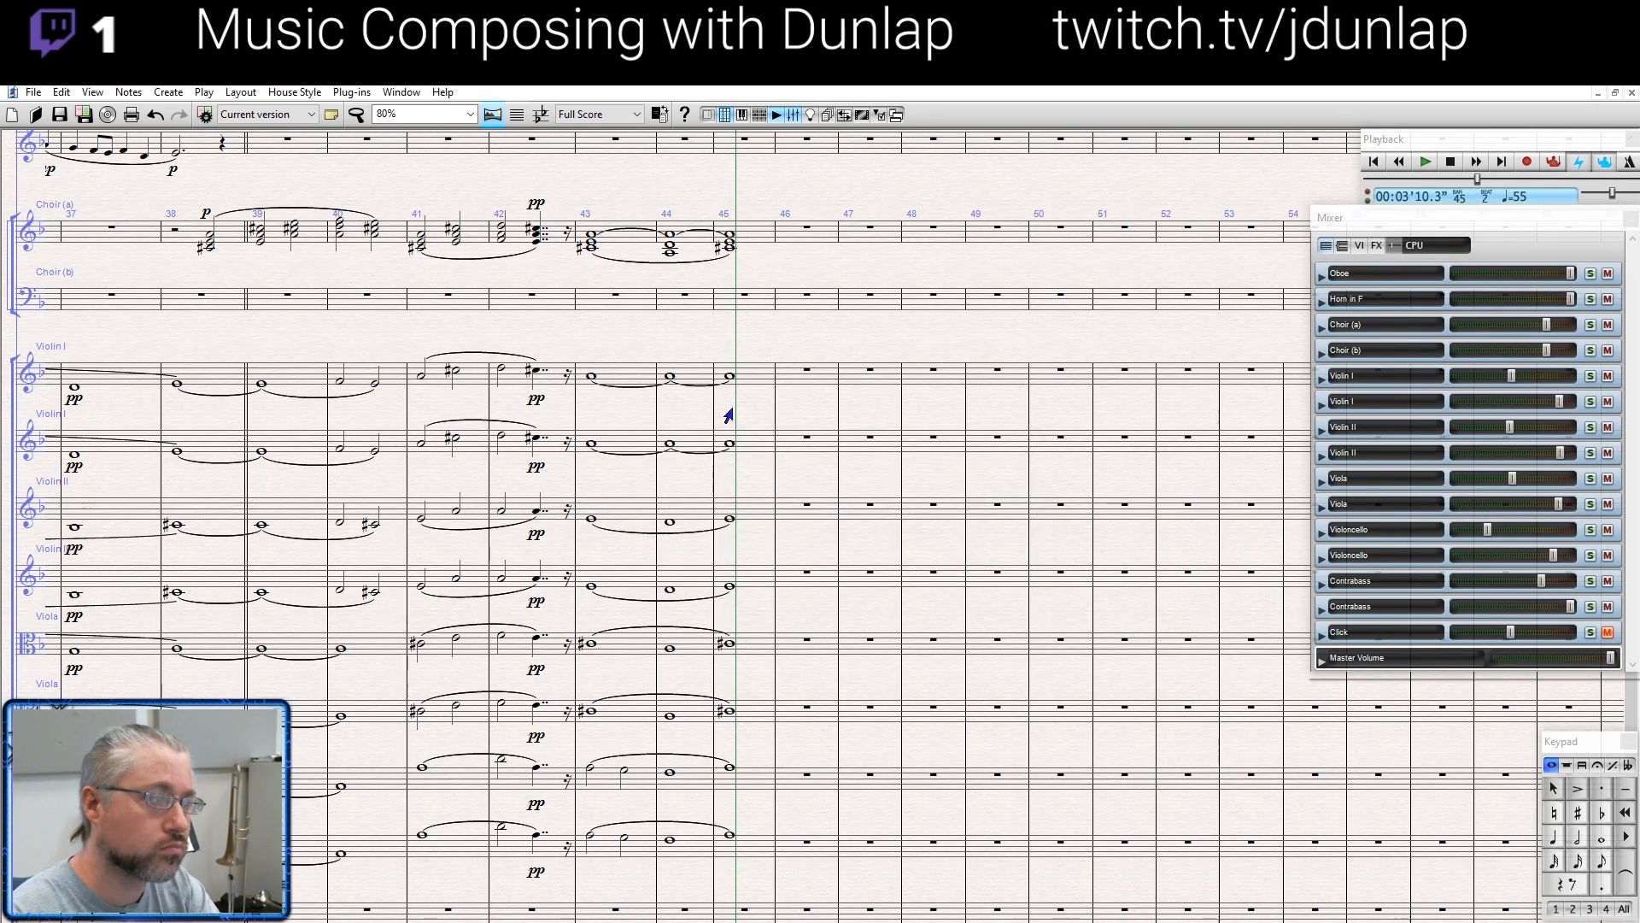
pyautogui.click(721, 300)
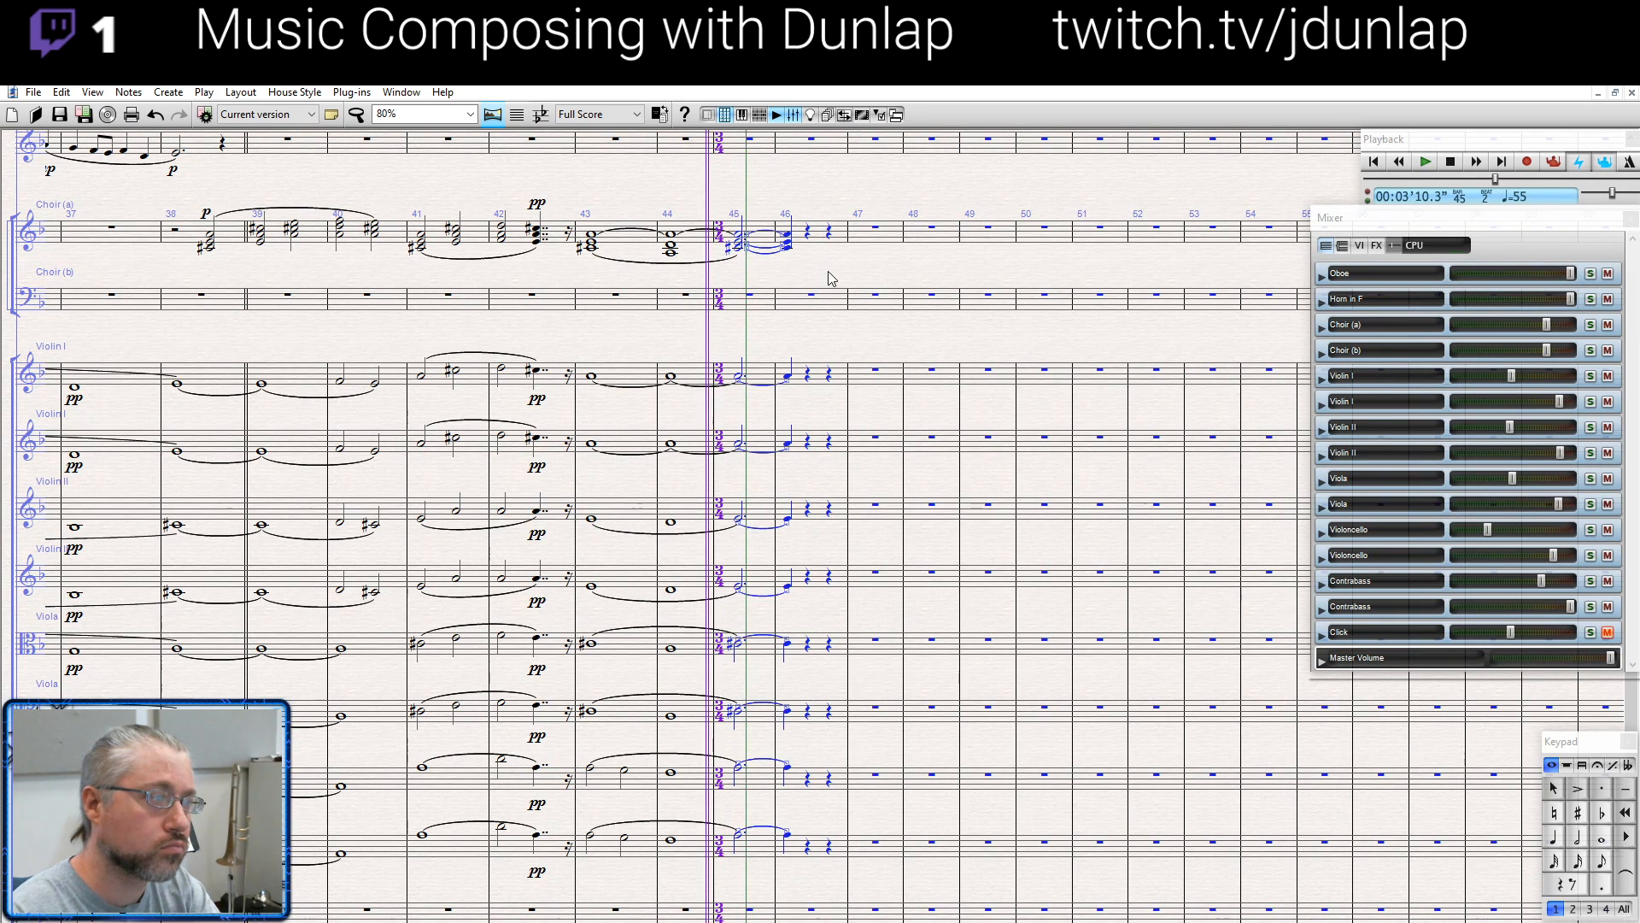
# Insert a 3/4 time signature at the start of bar 44 and play back the sustained choir and string chords through bar 45
pyautogui.press('Escape')
pyautogui.click(764, 245)
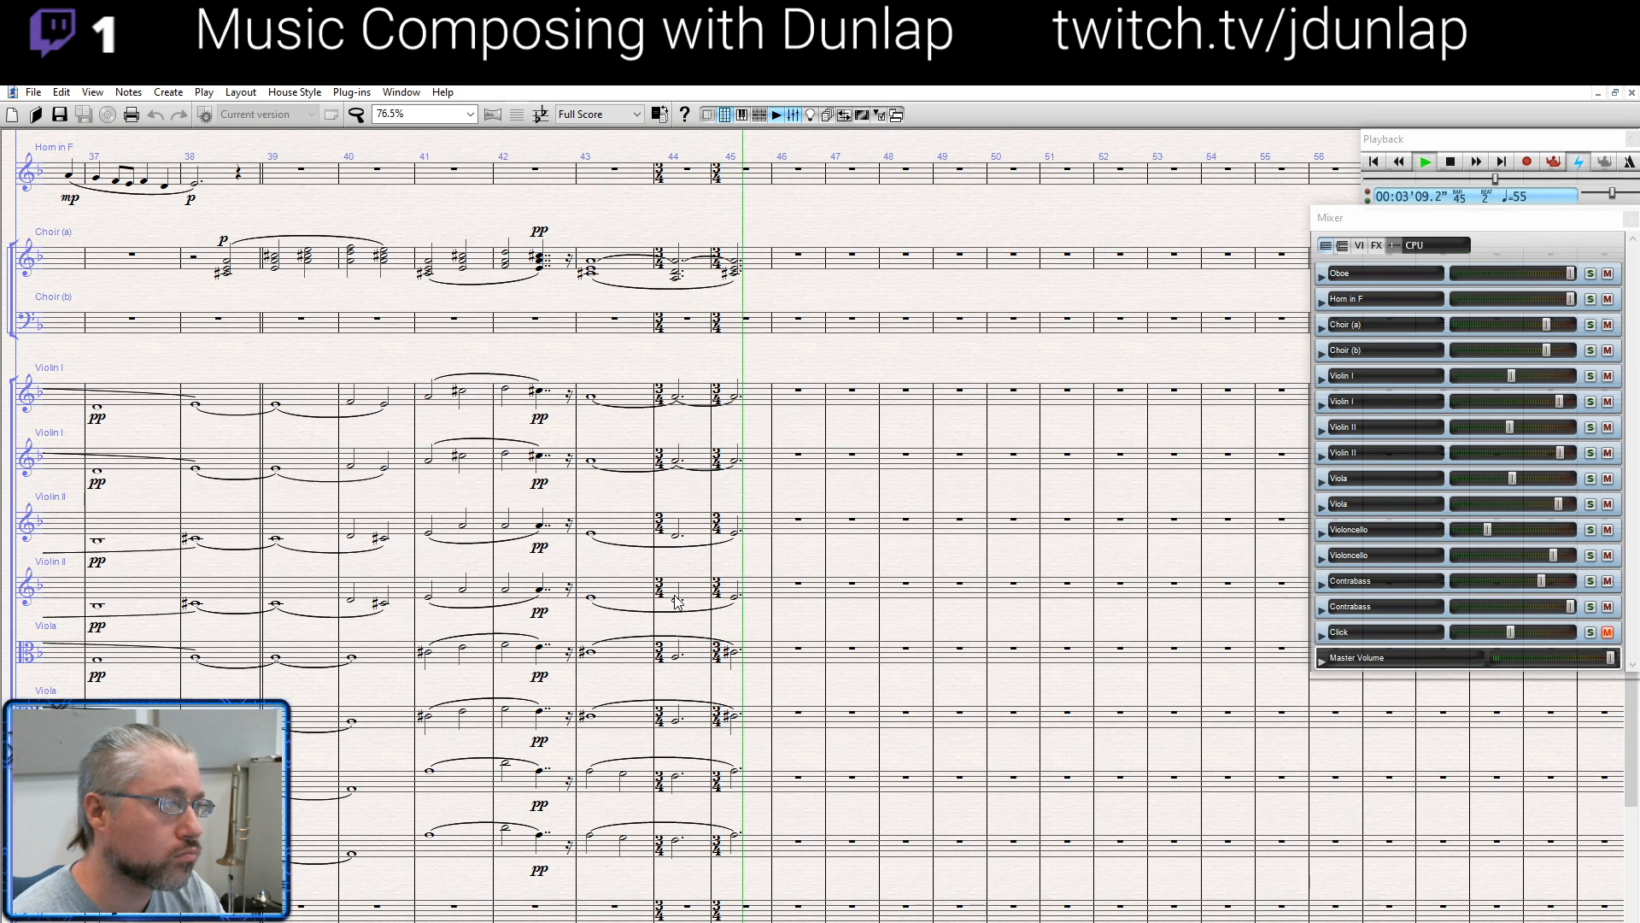
pyautogui.press('space')
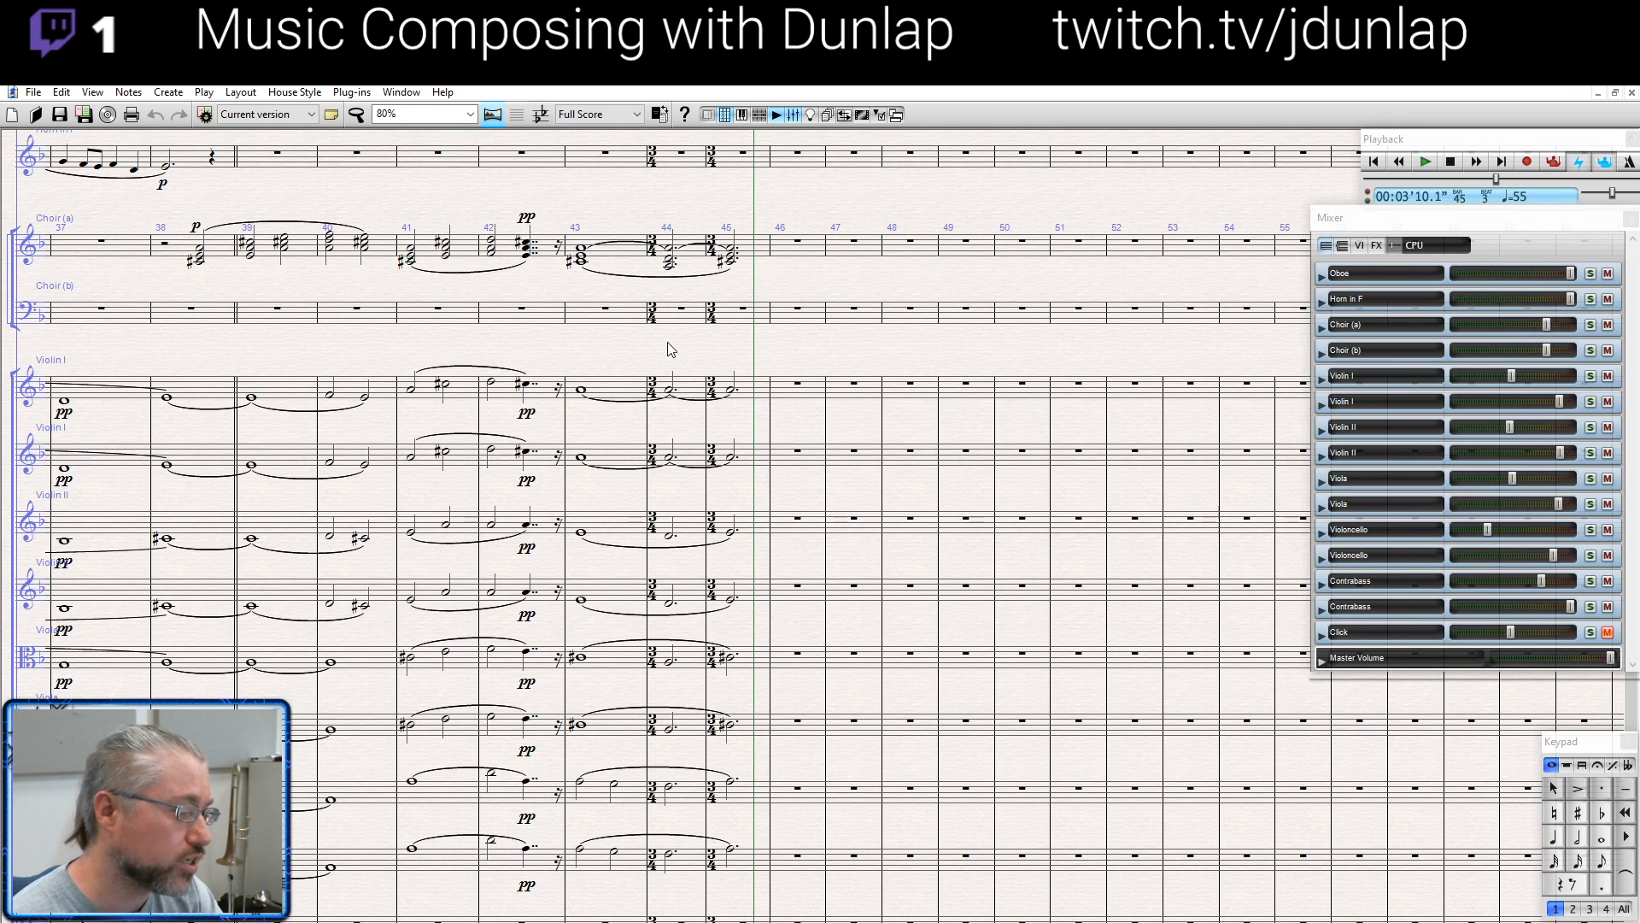
# Insert a 3/4 time signature at the start of bar 43, rewriting the music across all staves, and play it back through bar 45
pyautogui.press('t')
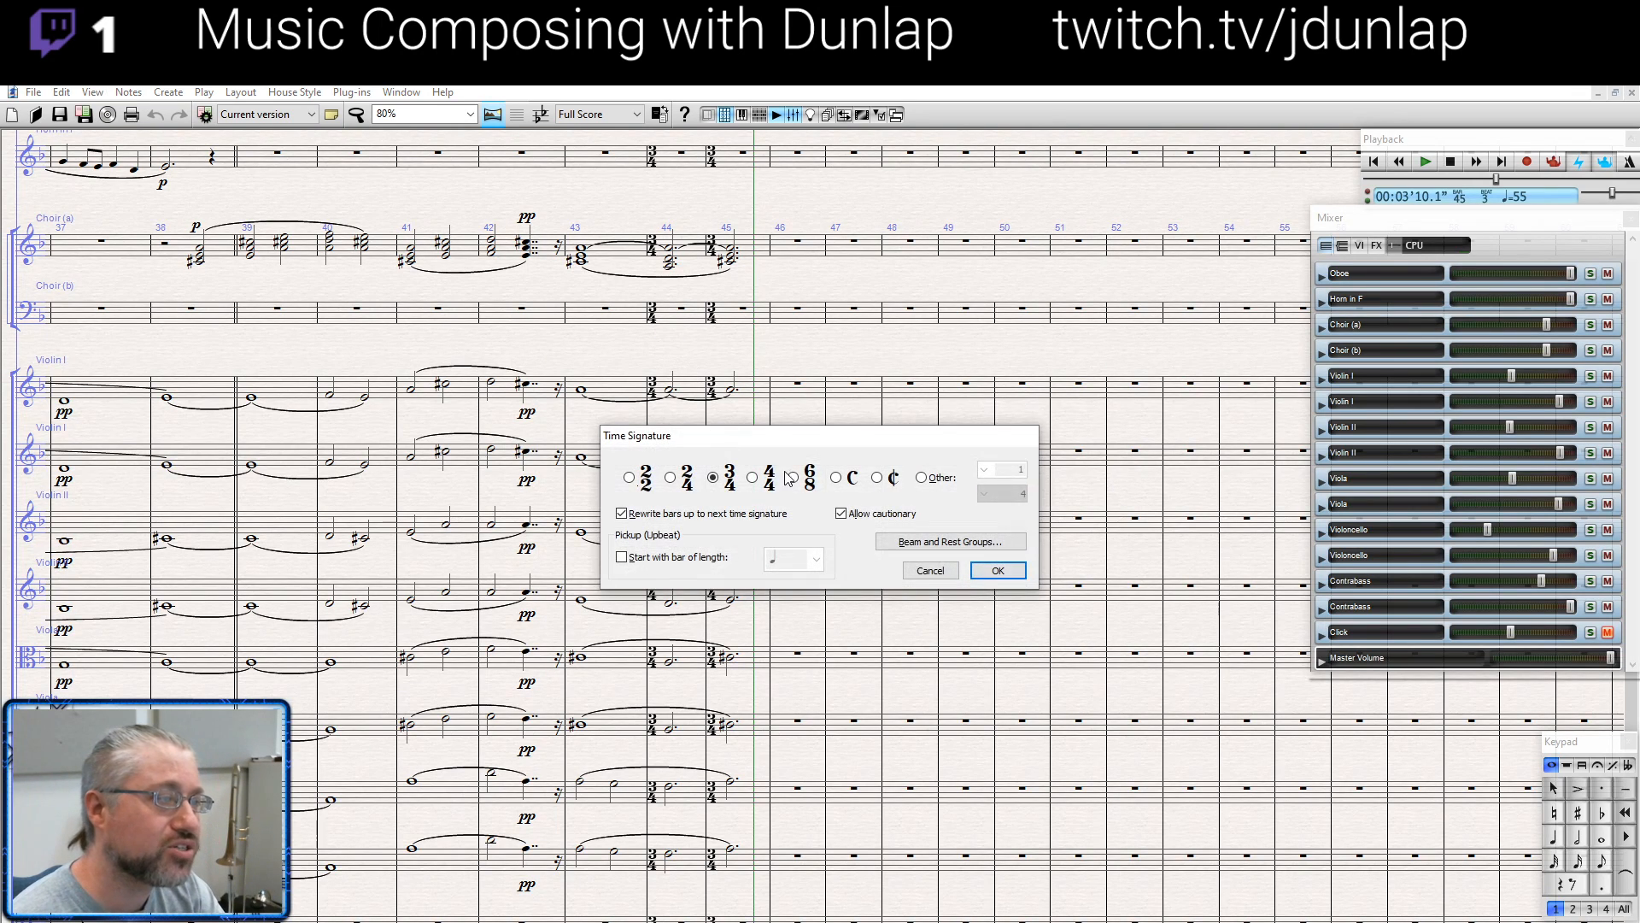
pyautogui.click(997, 570)
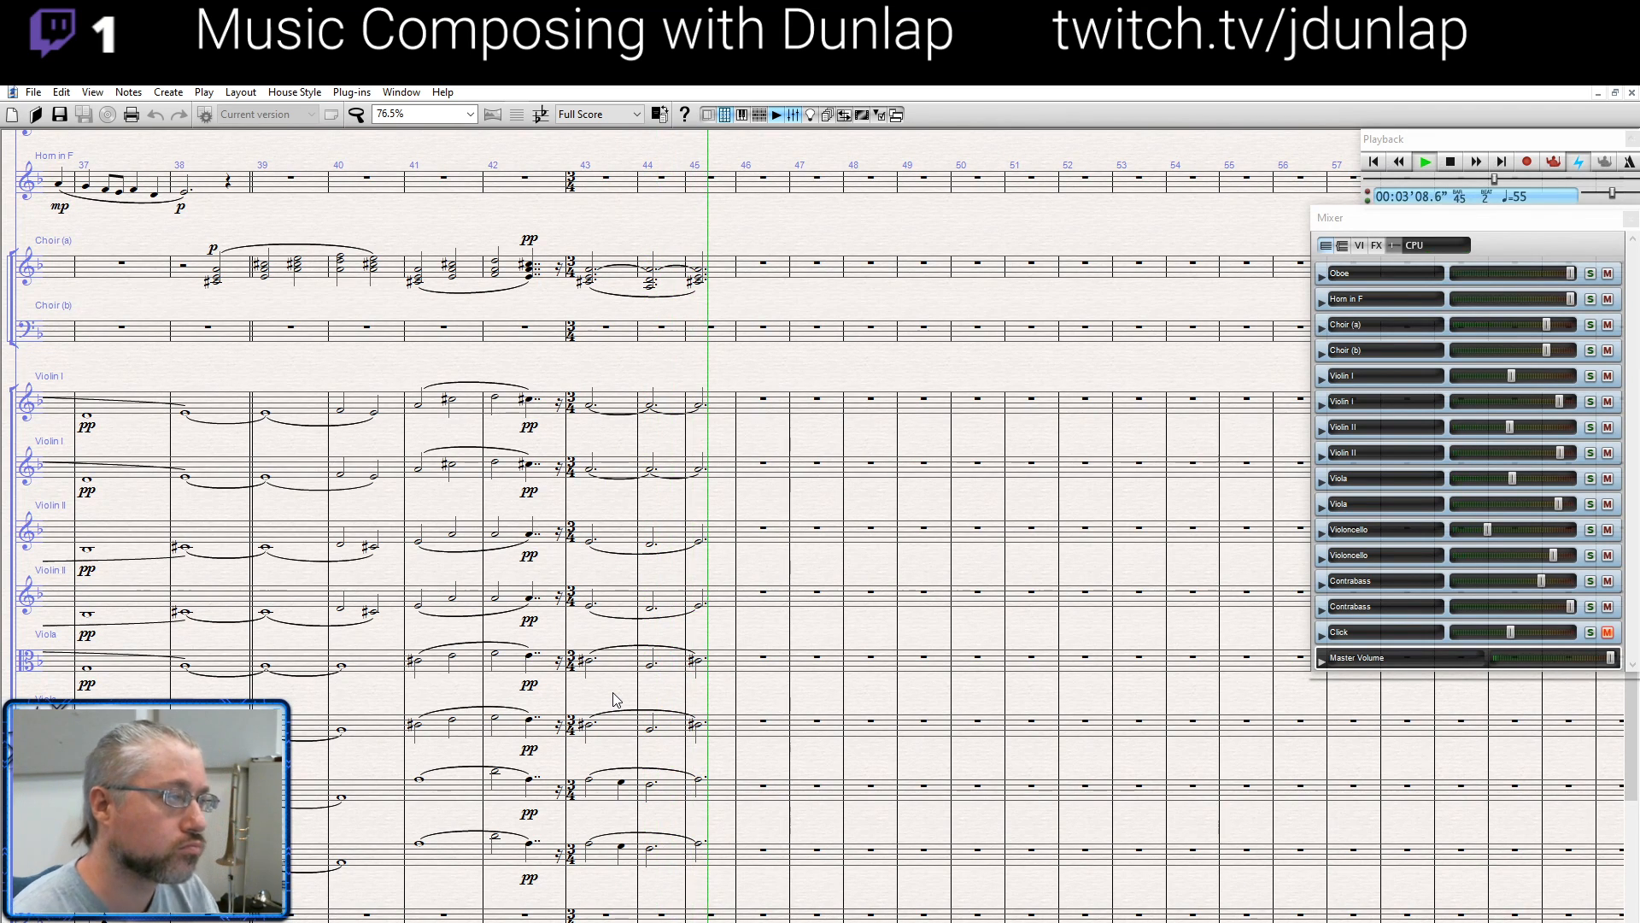
pyautogui.press('space')
pyautogui.press('p')
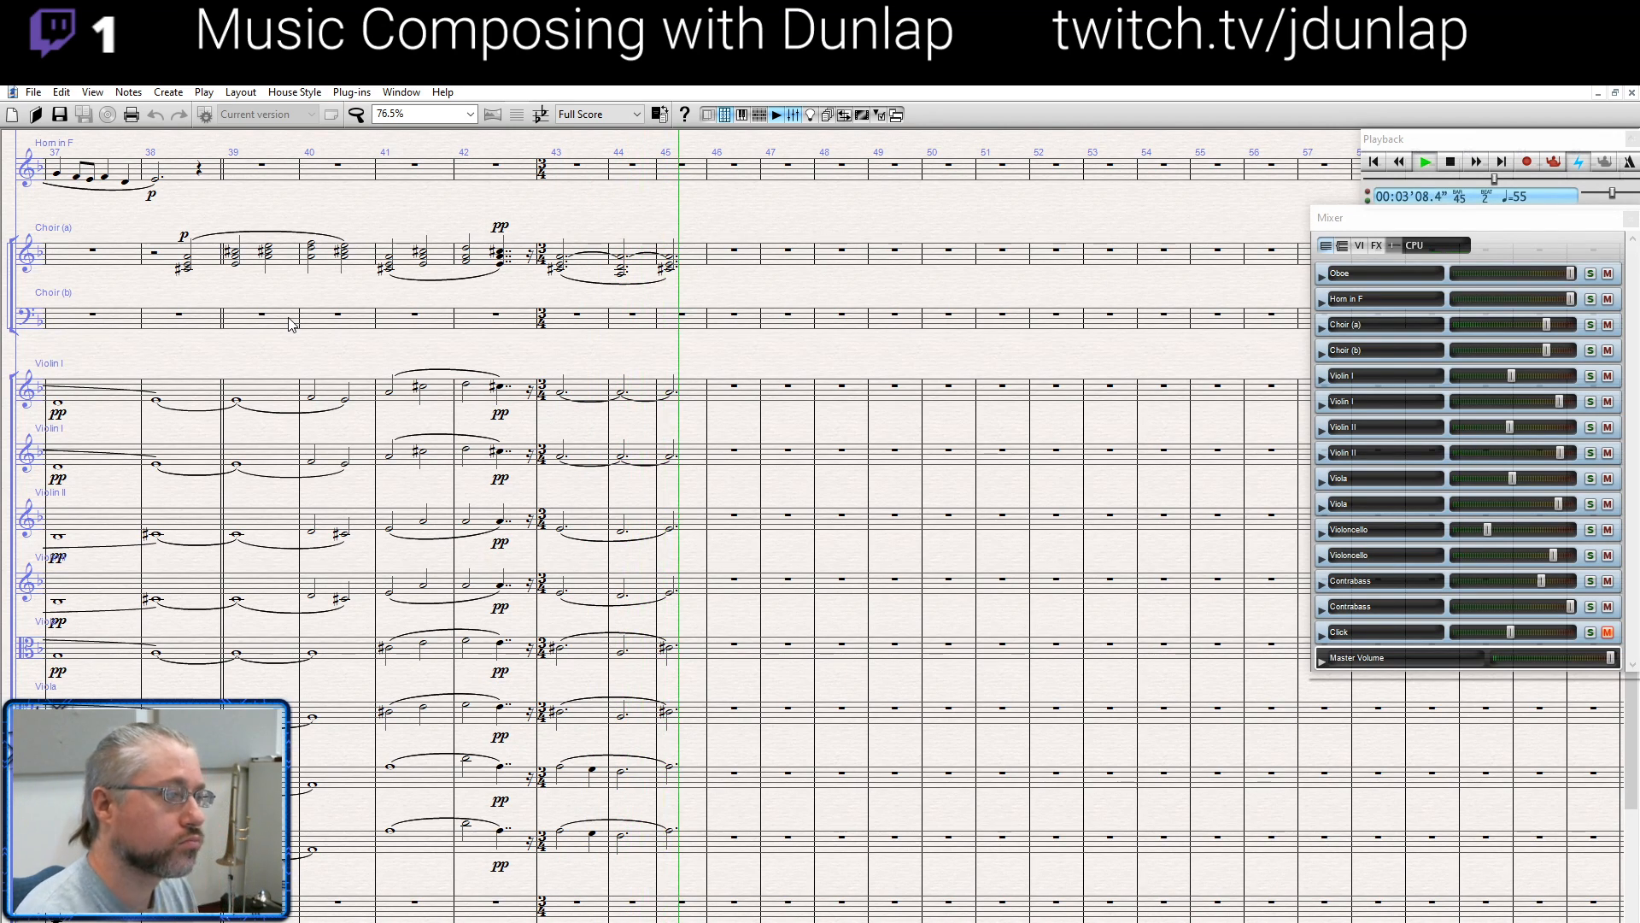
pyautogui.press('space')
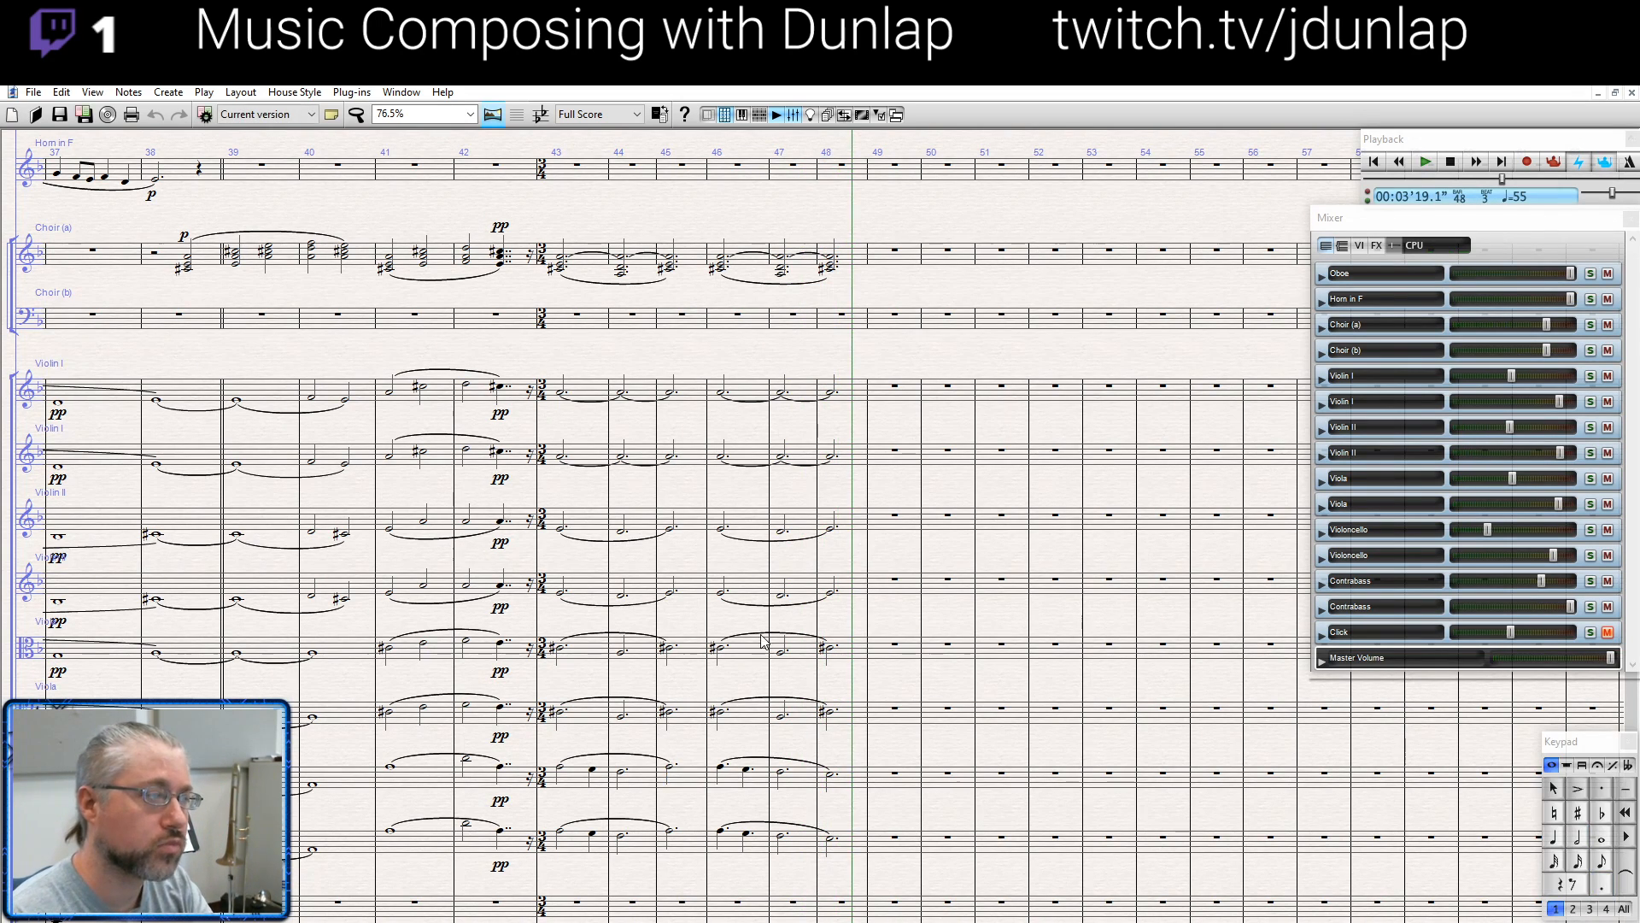
# Play back the choir and string phrases from bar 43 up to bar 54
pyautogui.click(580, 392)
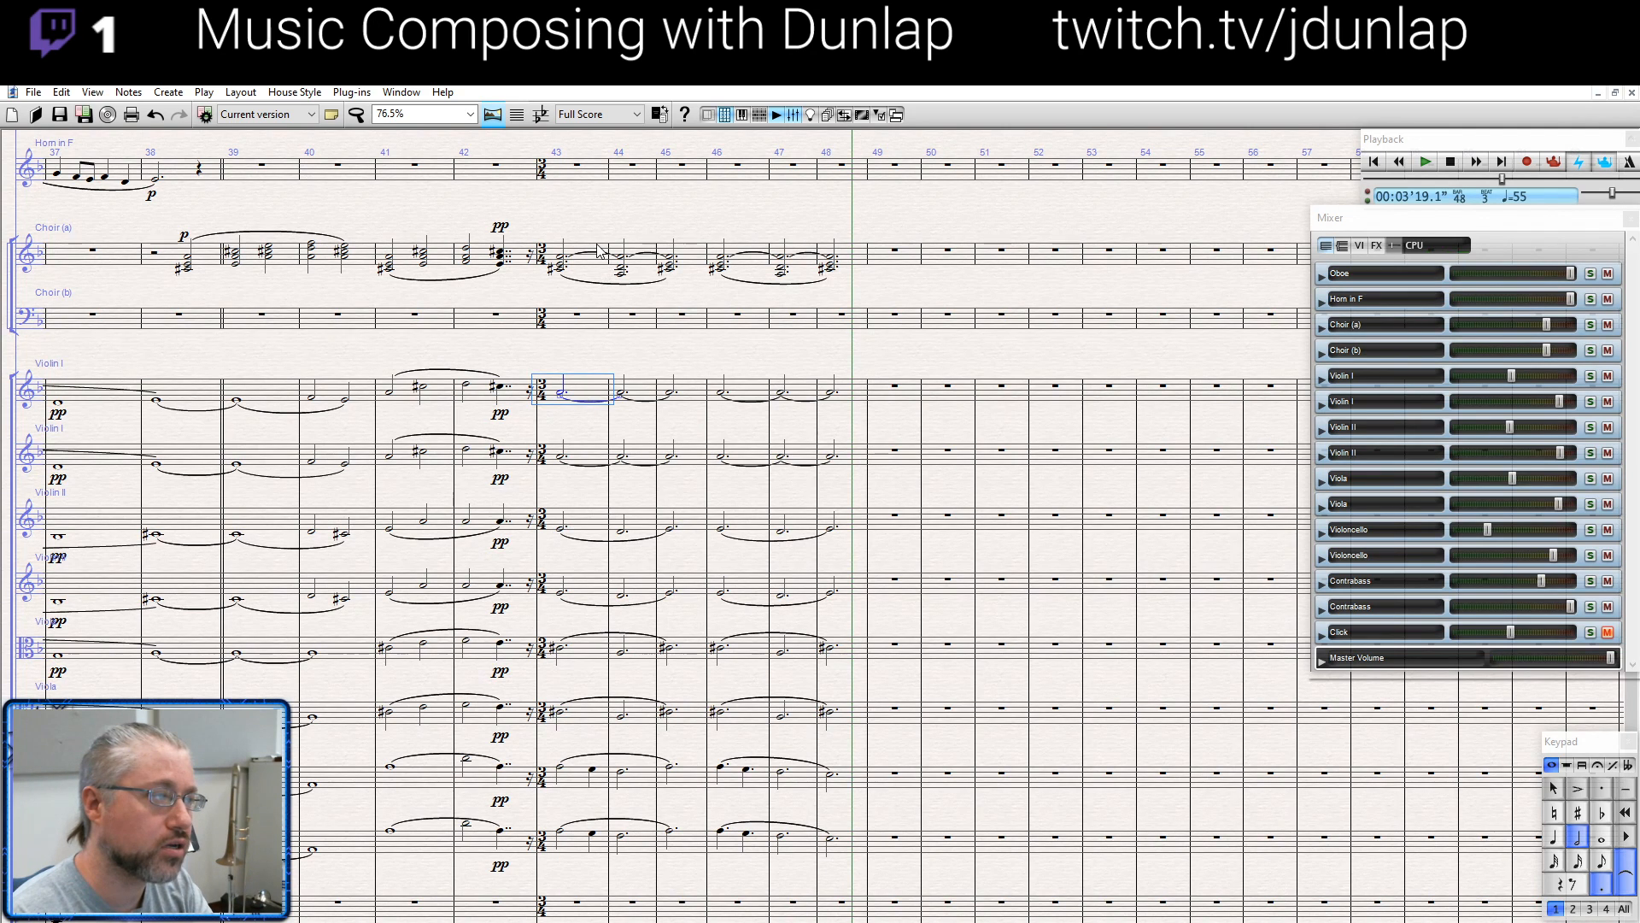
pyautogui.click(591, 246)
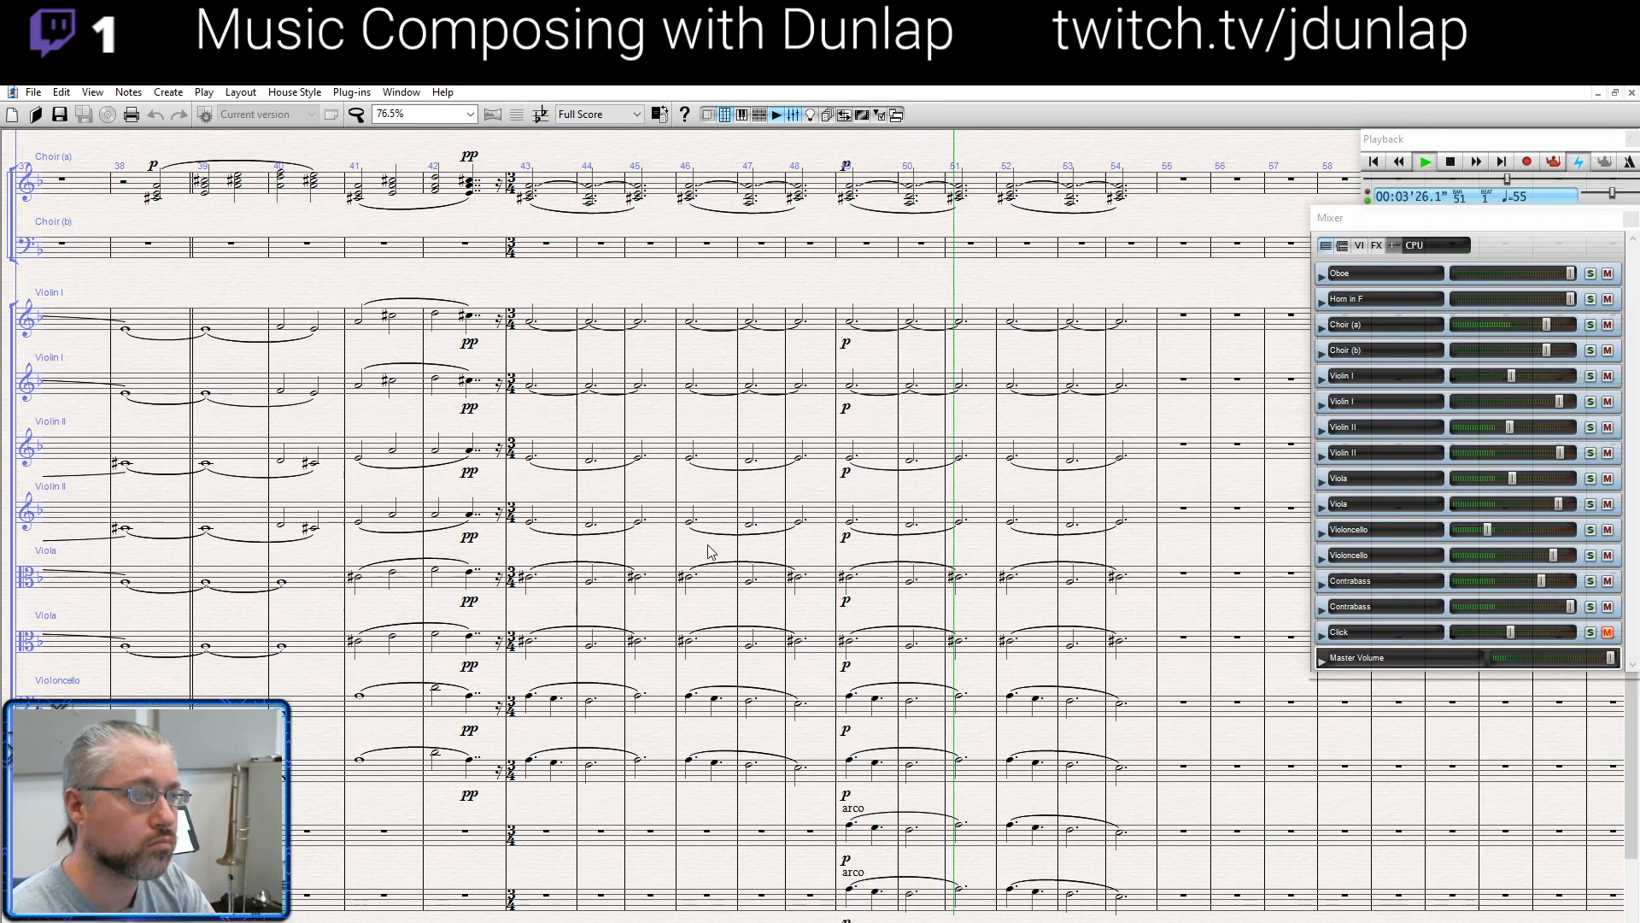
pyautogui.press('space')
pyautogui.moveTo(971, 297); pyautogui.dragTo(710, 319)
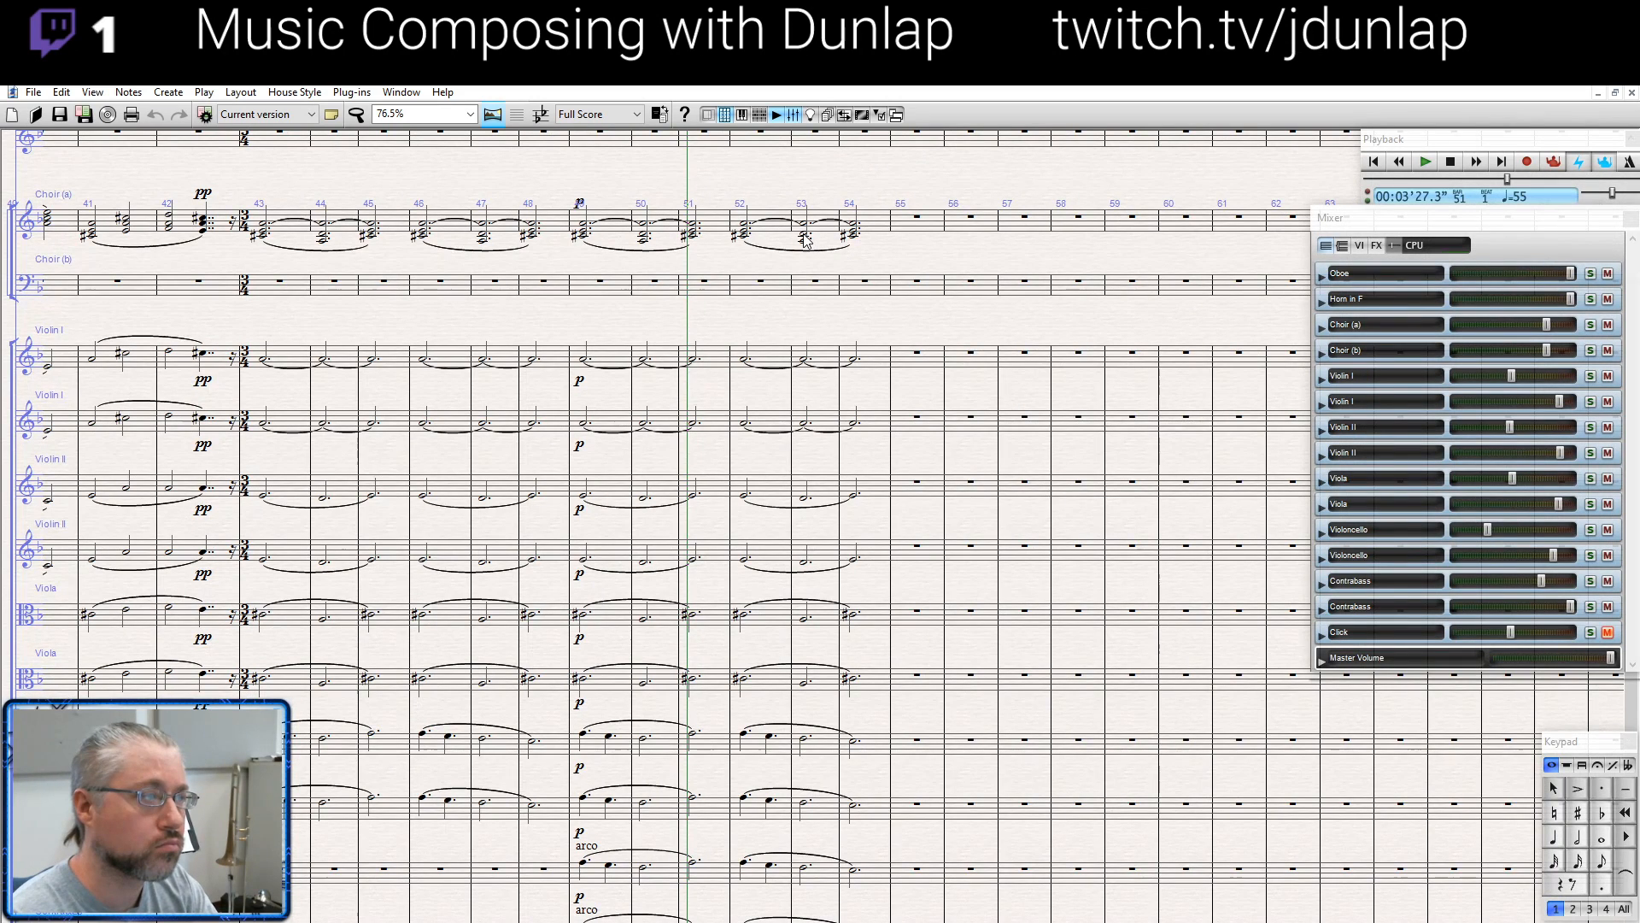
pyautogui.press('space')
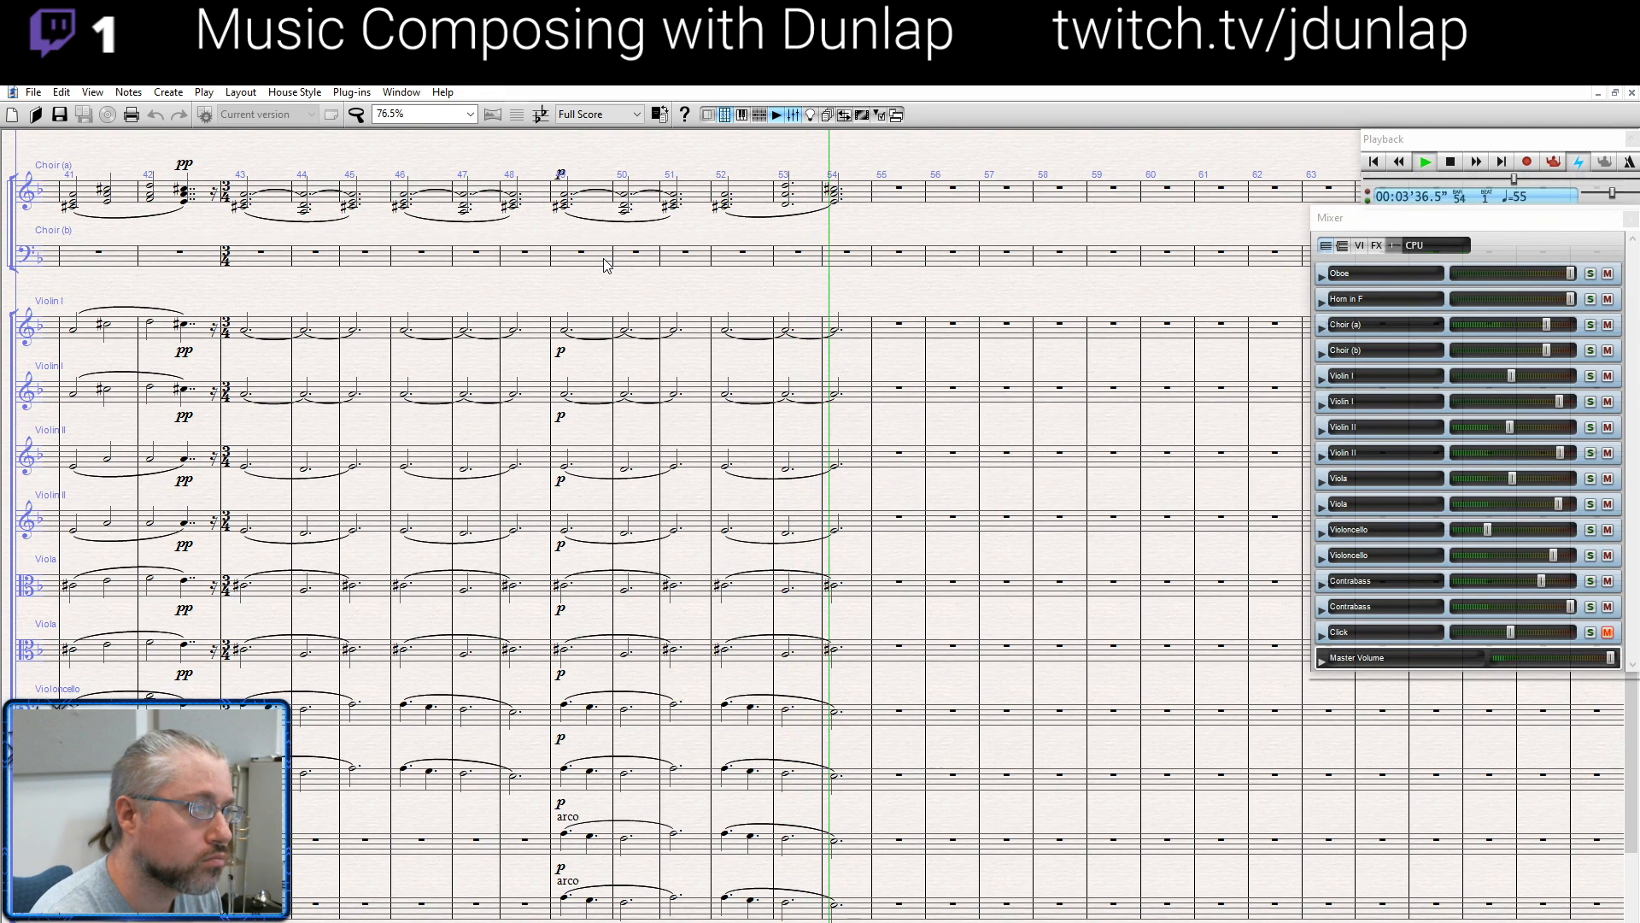
pyautogui.press('space')
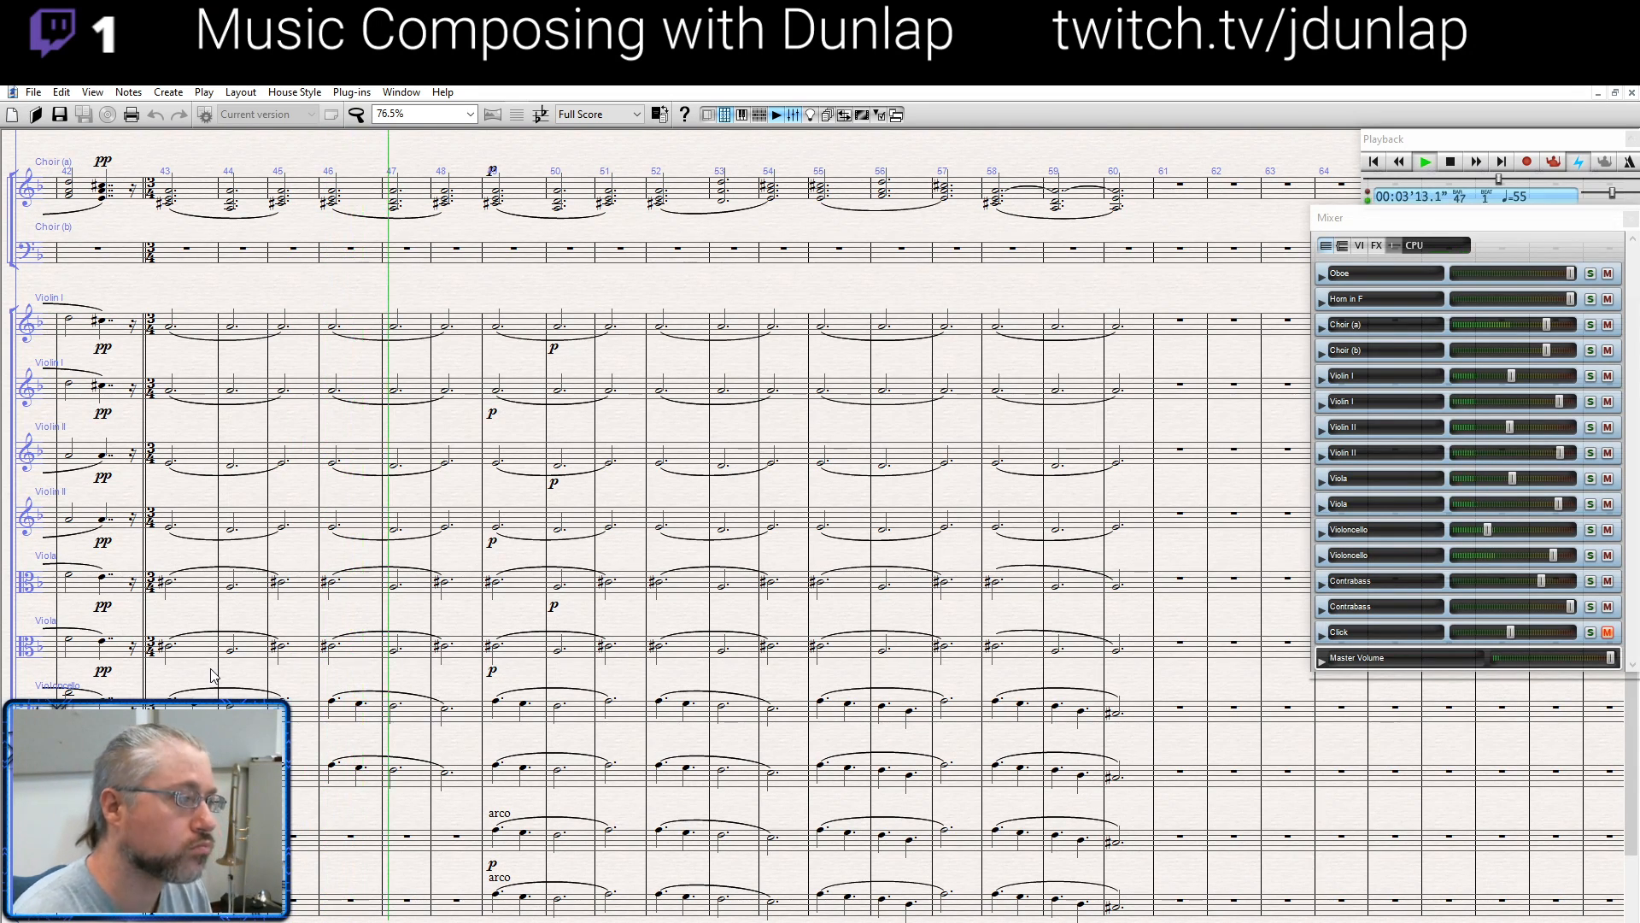
pyautogui.rightClick(611, 544)
pyautogui.moveTo(655, 574)
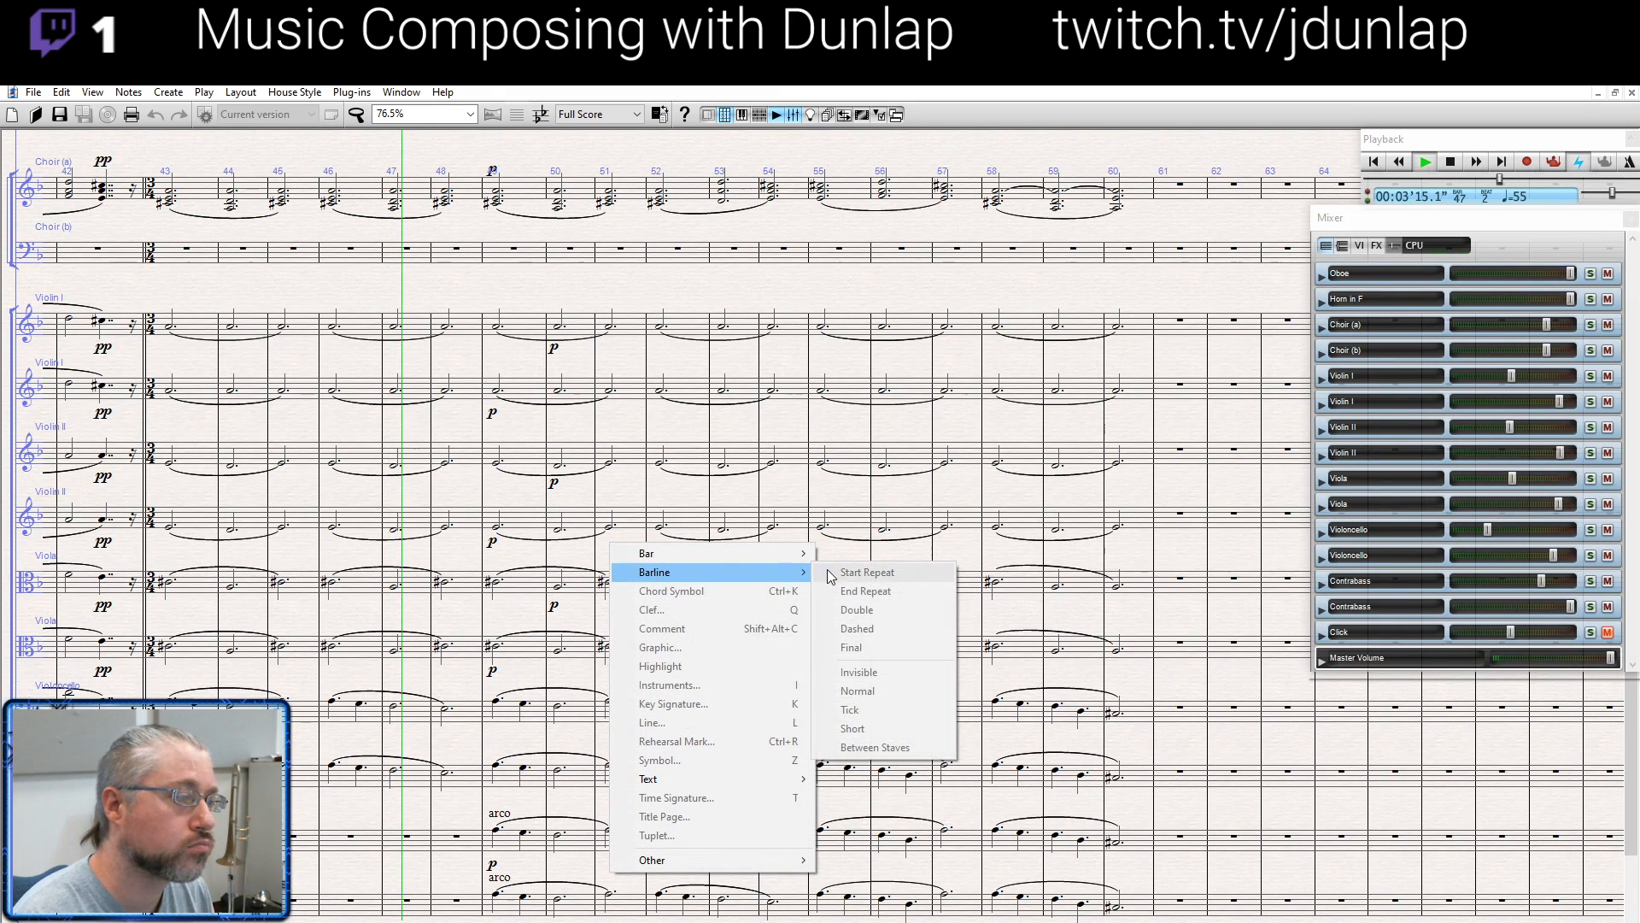
pyautogui.click(781, 486)
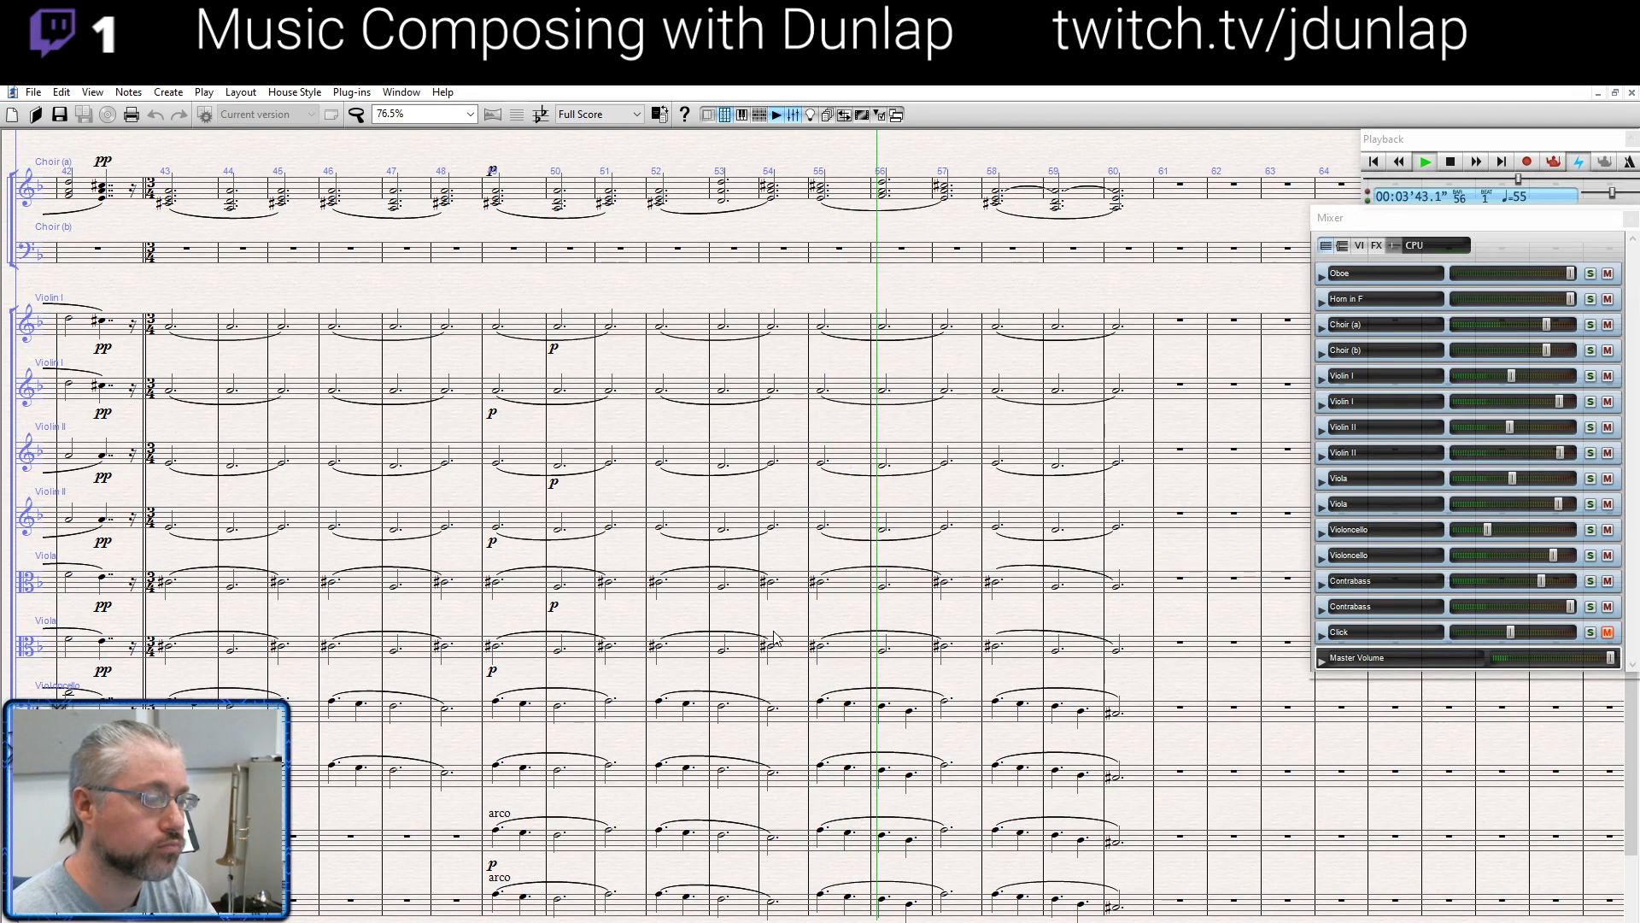
# Add an mp dynamic to the first note of bar 55 on the lower Violin I staff
pyautogui.click(821, 325)
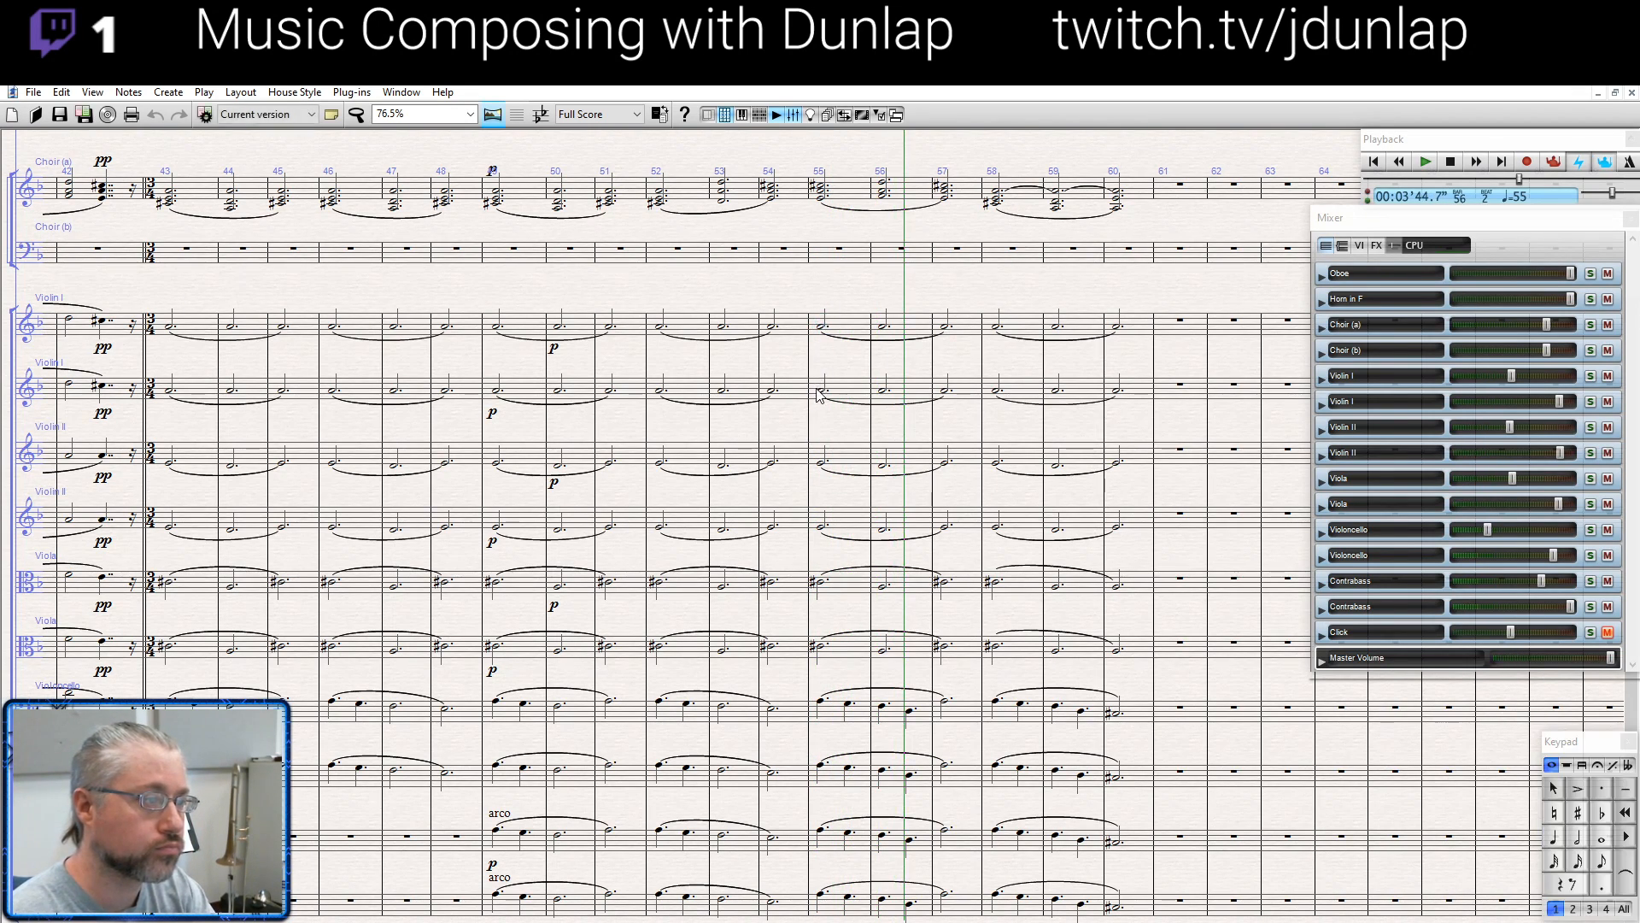
pyautogui.hotkey('ctrl', 'e')
pyautogui.write('mp')
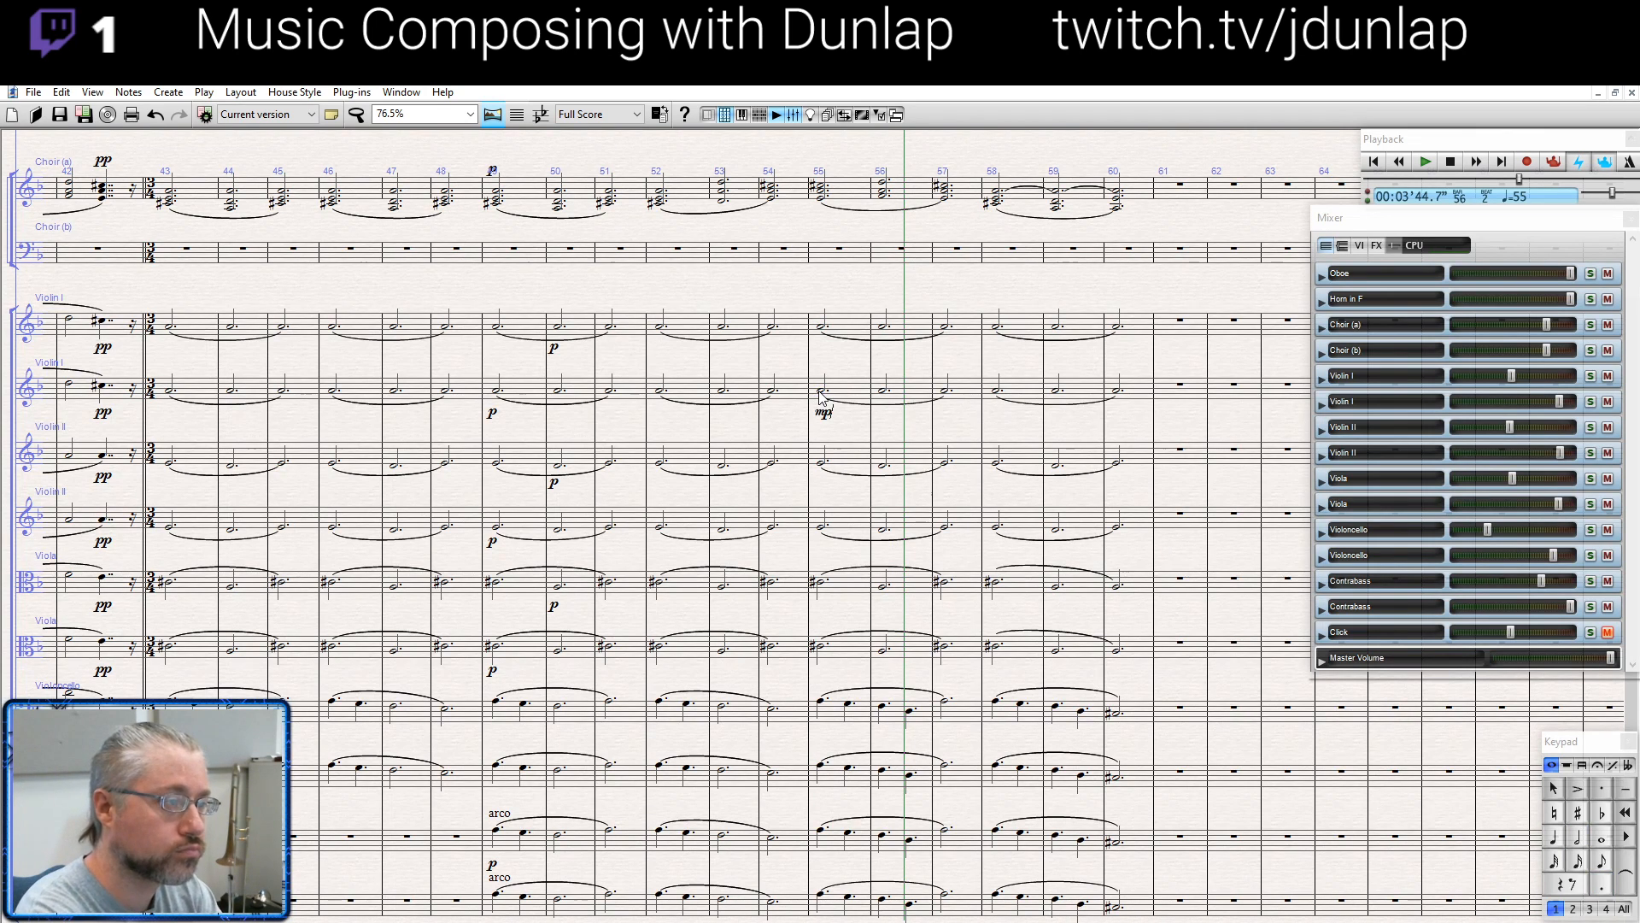
pyautogui.press('Escape')
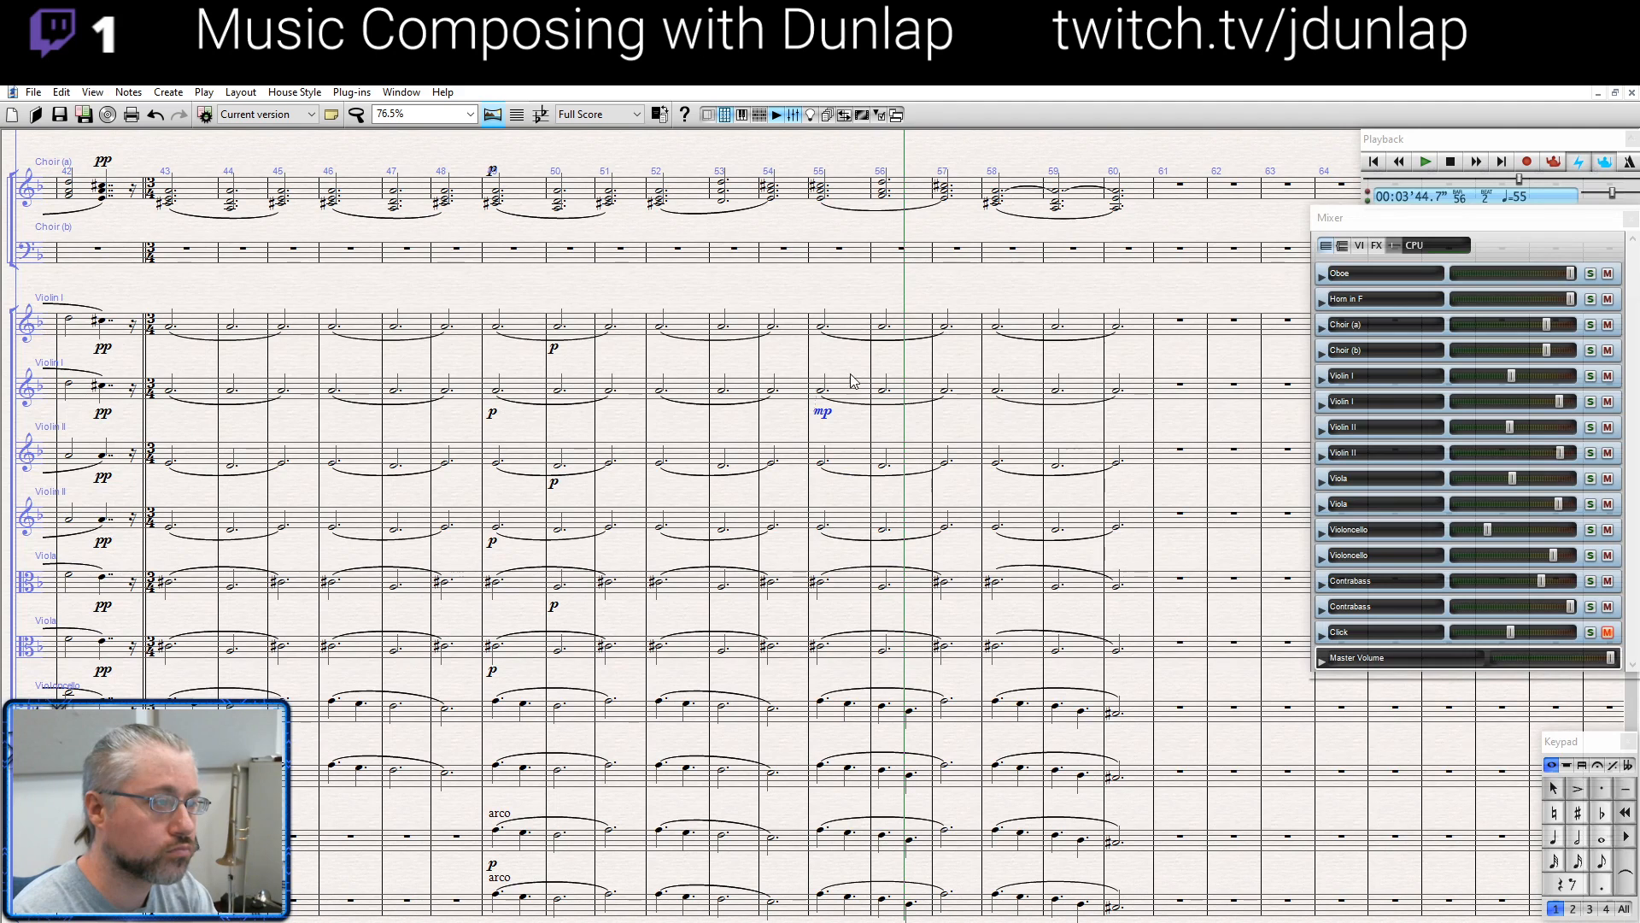
# Copy the mp dynamic to bar 56 on the upper Violin I, Violin II and Viola staves, and bar 55 on Choir (a), lower Violin II and lower Viola
pyautogui.keyDown('alt'); pyautogui.click(884, 342); pyautogui.keyUp('alt')
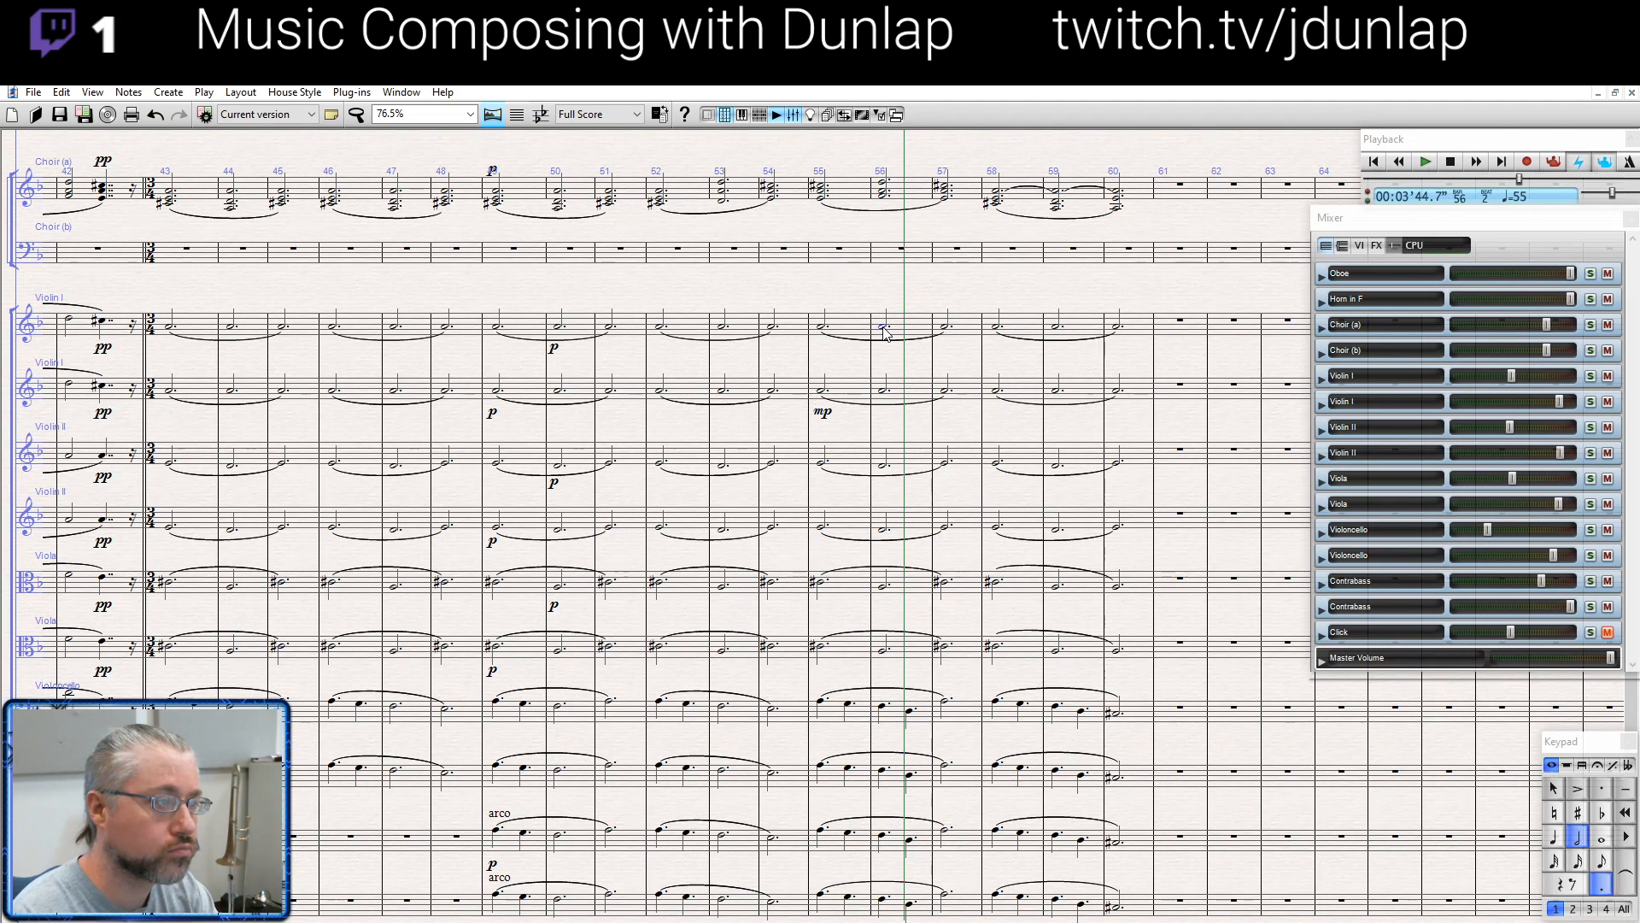
pyautogui.keyDown('alt'); pyautogui.click(823, 193); pyautogui.keyUp('alt')
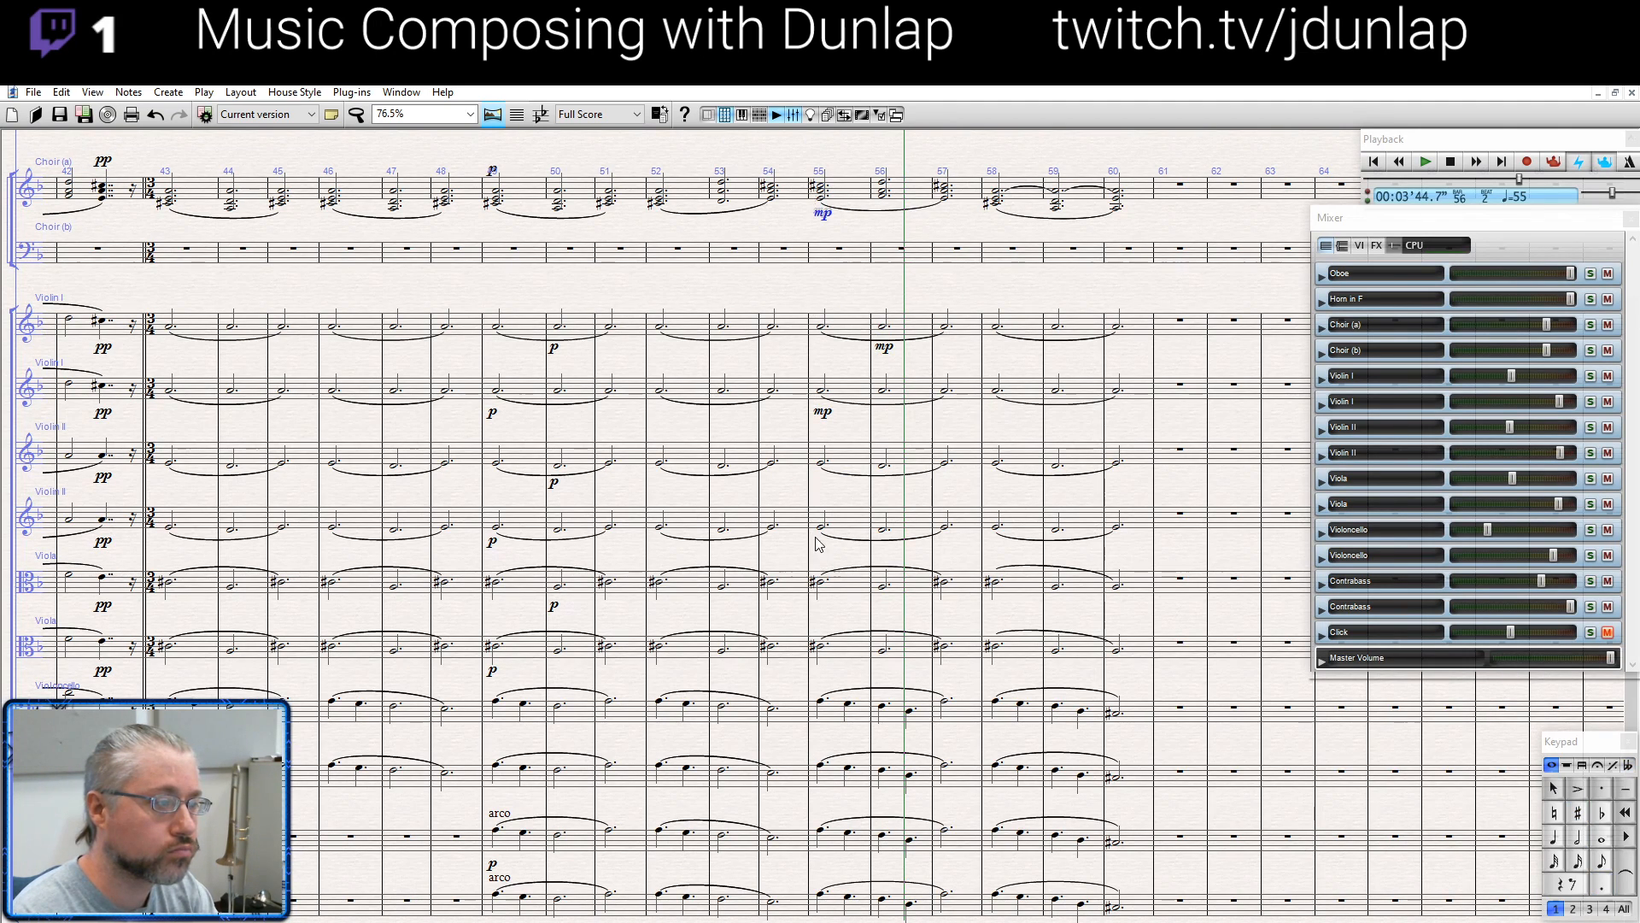
pyautogui.keyDown('alt'); pyautogui.click(884, 477); pyautogui.keyUp('alt')
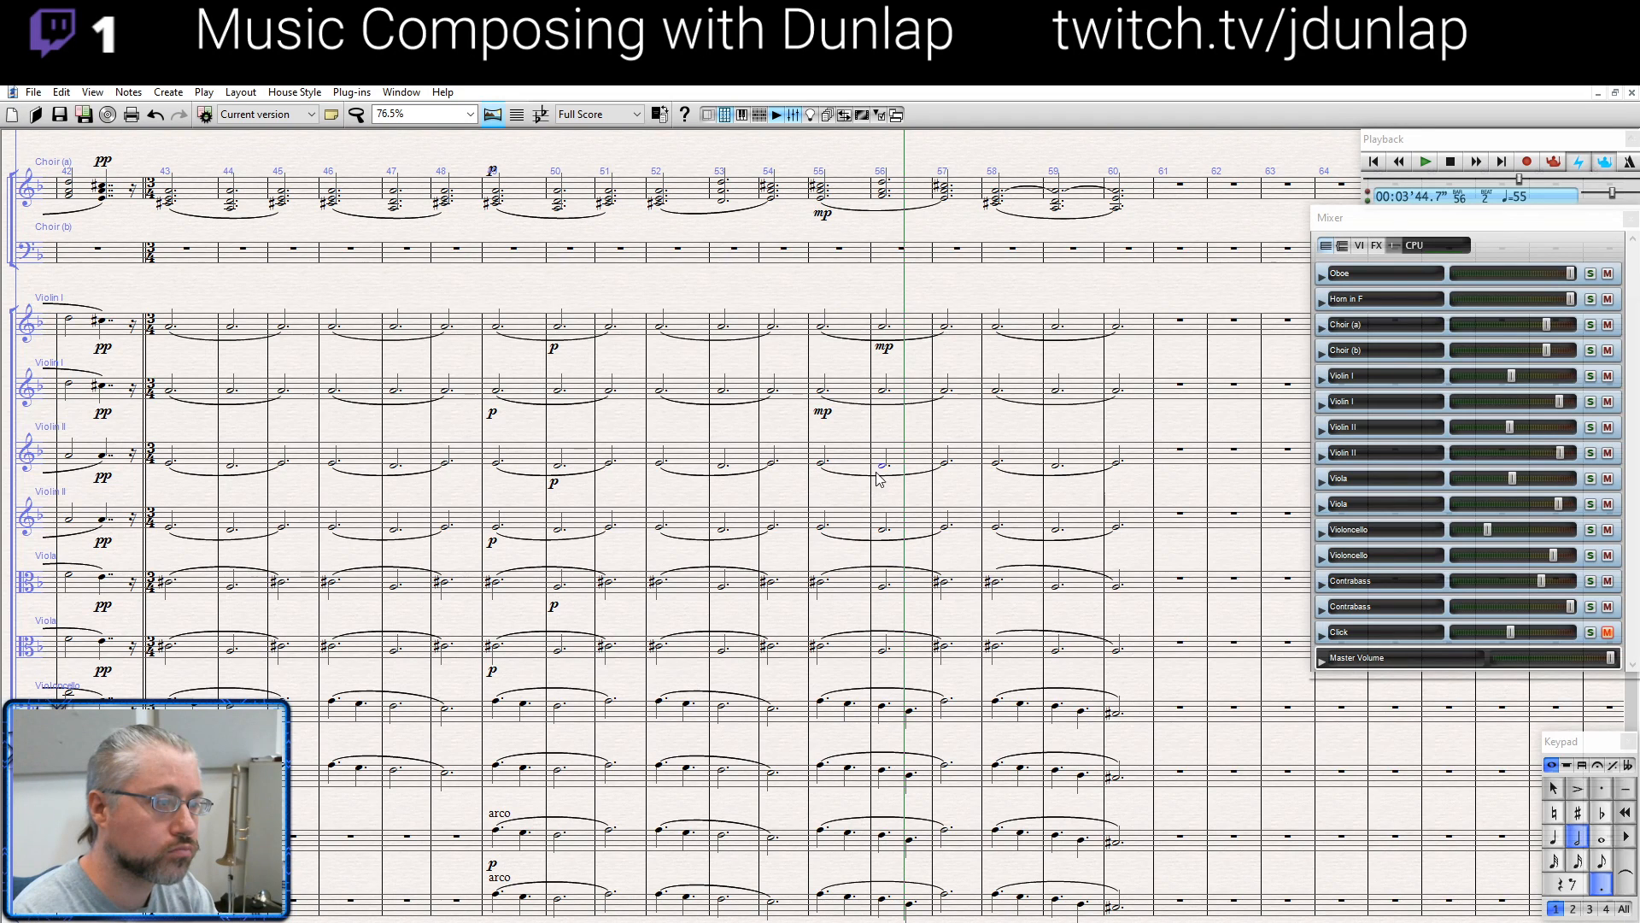
pyautogui.keyDown('alt'); pyautogui.click(823, 527); pyautogui.keyUp('alt')
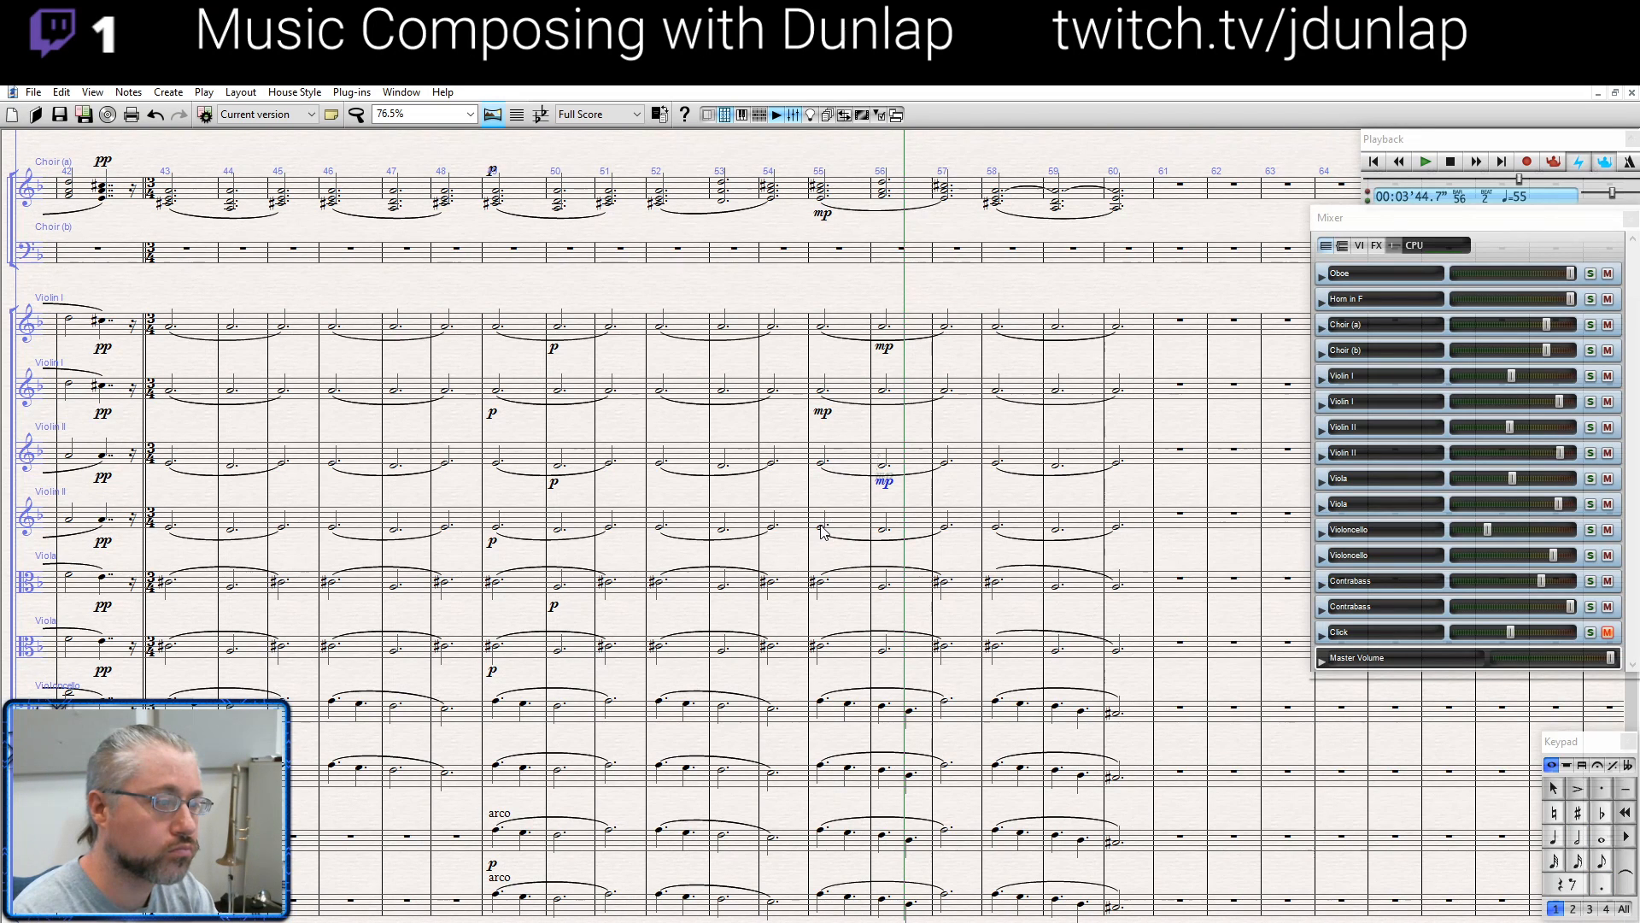
pyautogui.keyDown('alt'); pyautogui.click(884, 589); pyautogui.keyUp('alt')
pyautogui.keyDown('alt'); pyautogui.click(822, 653); pyautogui.keyUp('alt')
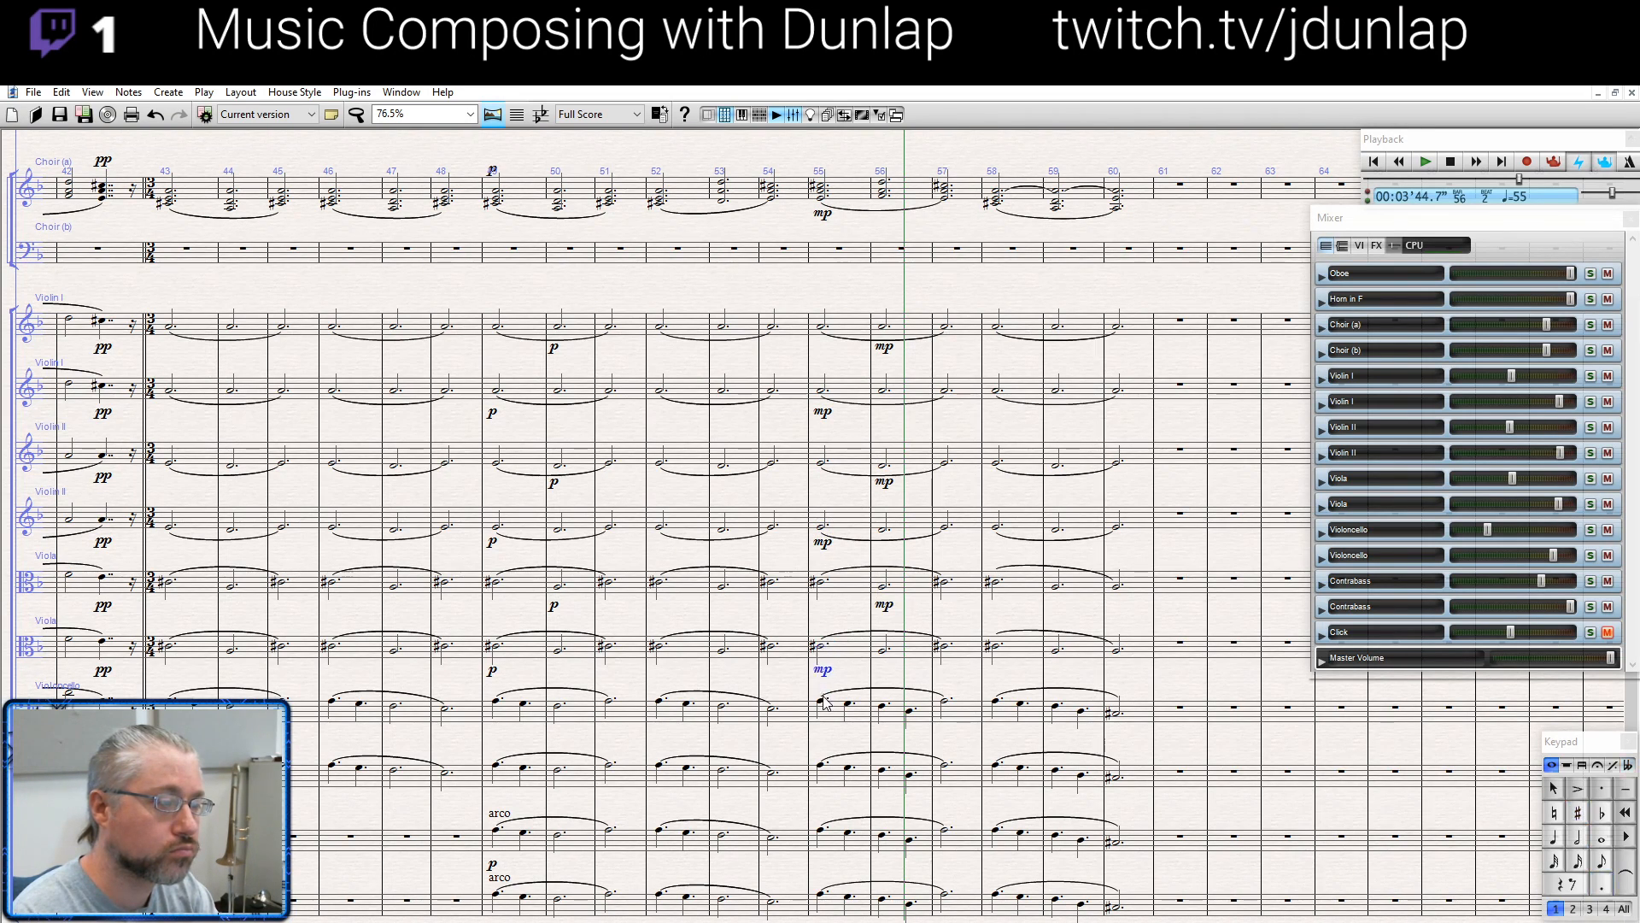
# Copy the mp dynamic to the first note of bar 55 on the Violoncello and Contrabass staves
pyautogui.keyDown('alt'); pyautogui.click(820, 766); pyautogui.keyUp('alt')
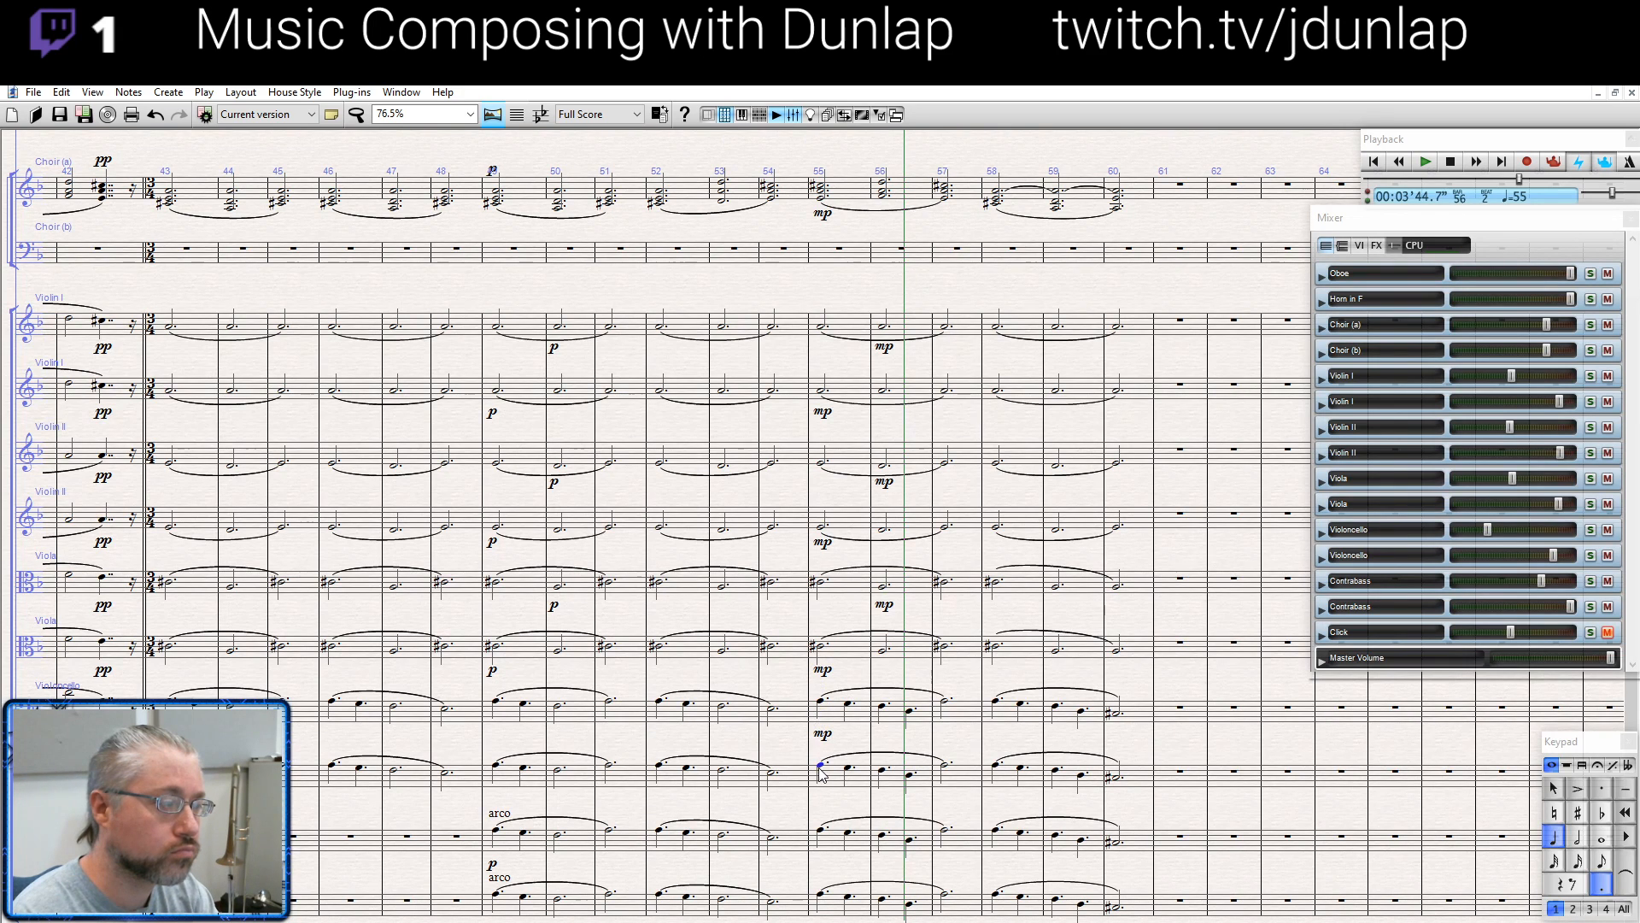
pyautogui.keyDown('alt'); pyautogui.click(820, 829); pyautogui.keyUp('alt')
pyautogui.keyDown('alt'); pyautogui.click(822, 895); pyautogui.keyUp('alt')
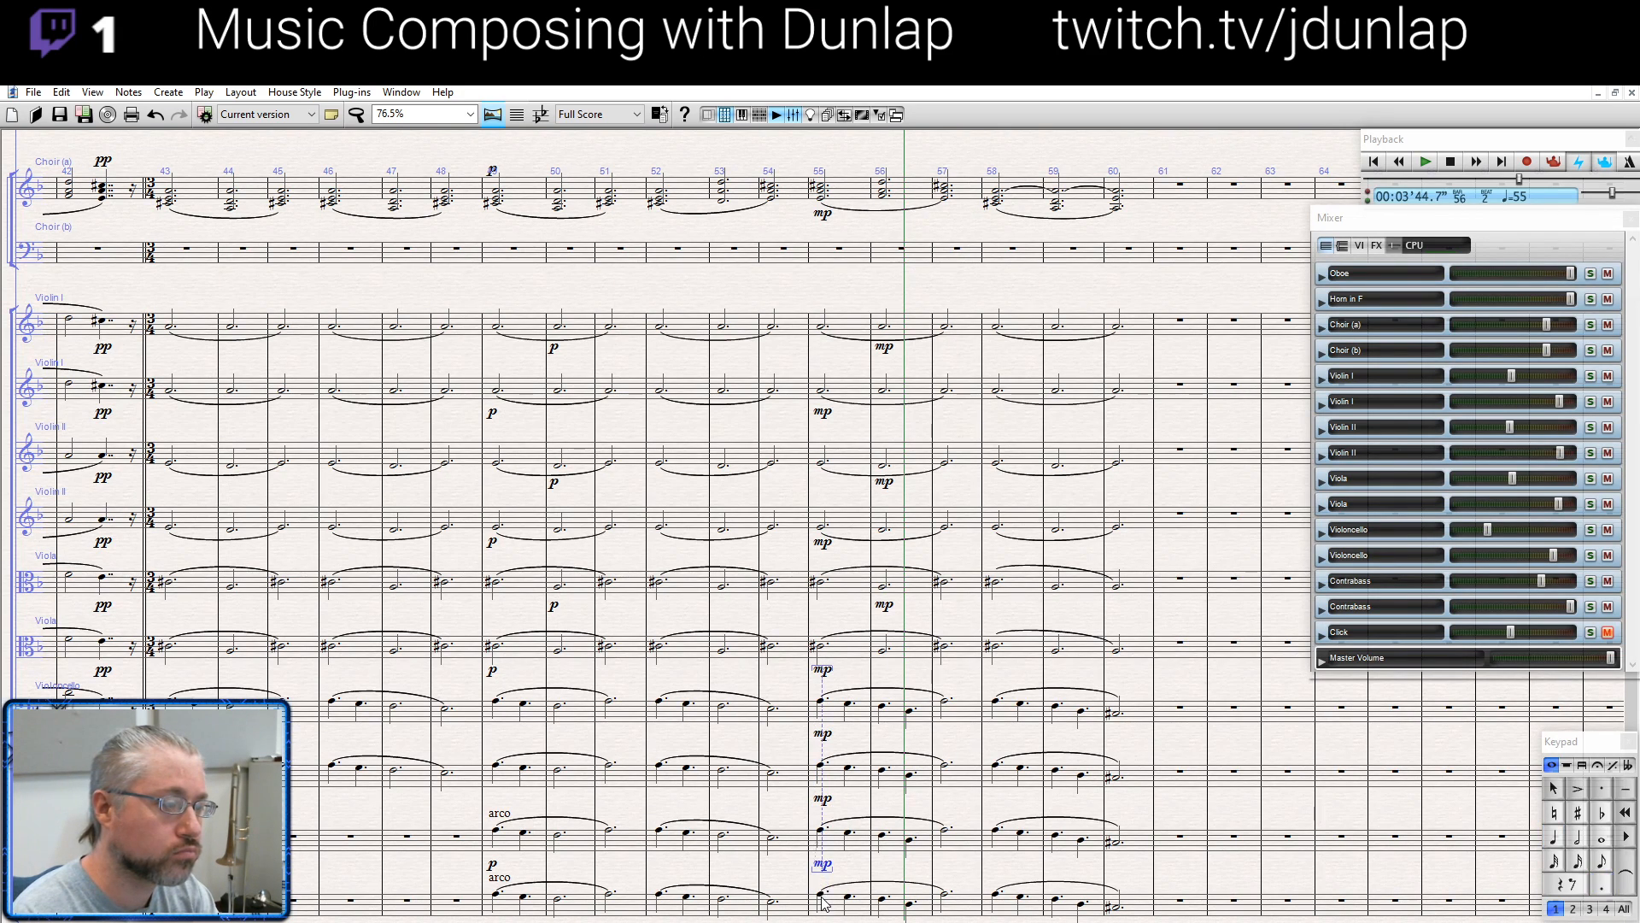
# Play back from the Contrabass note at the start of bar 52 through bar 57
pyautogui.click(660, 895)
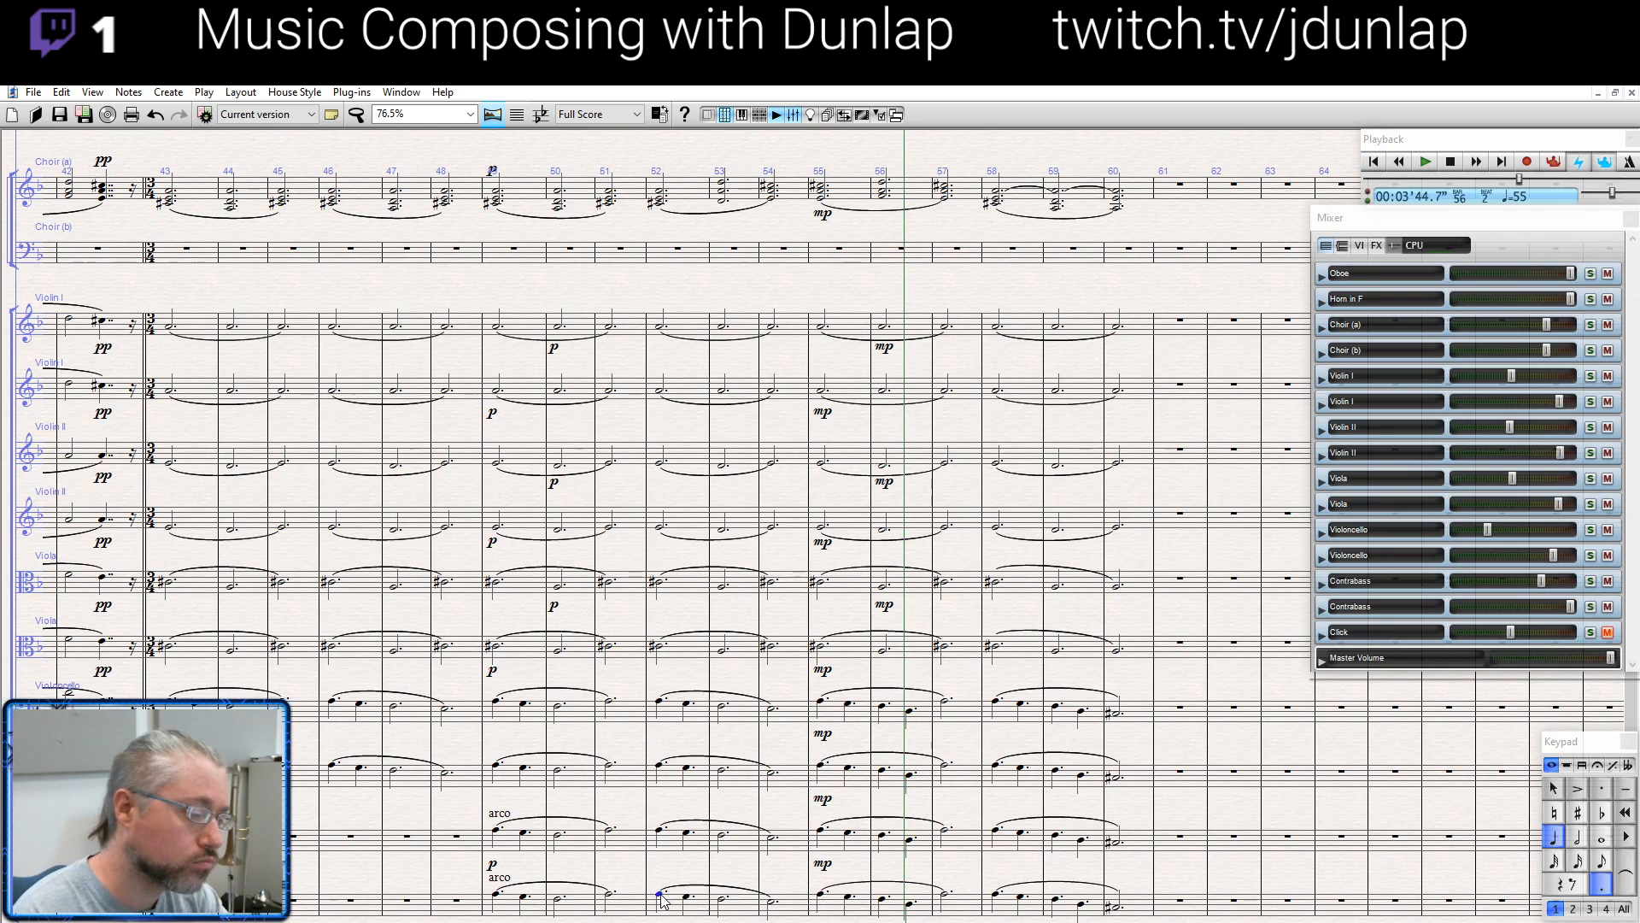
pyautogui.press('p')
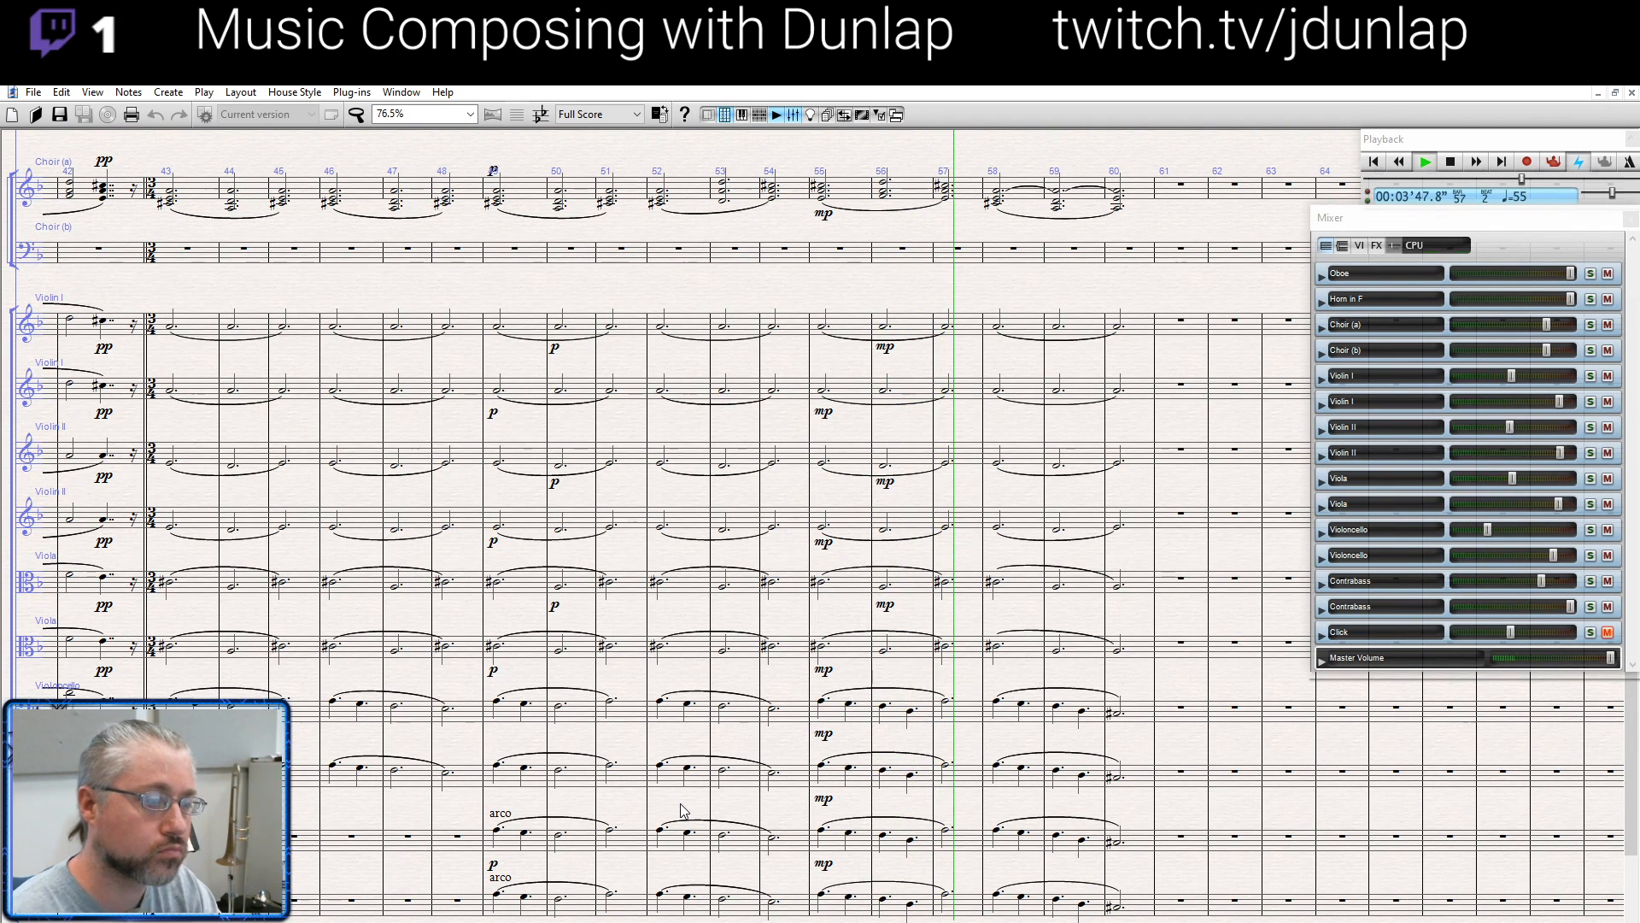
pyautogui.press('space')
# Move the dotted half notes of bar 57 down an octave on all Violoncello and Contrabass staves
pyautogui.click(948, 716)
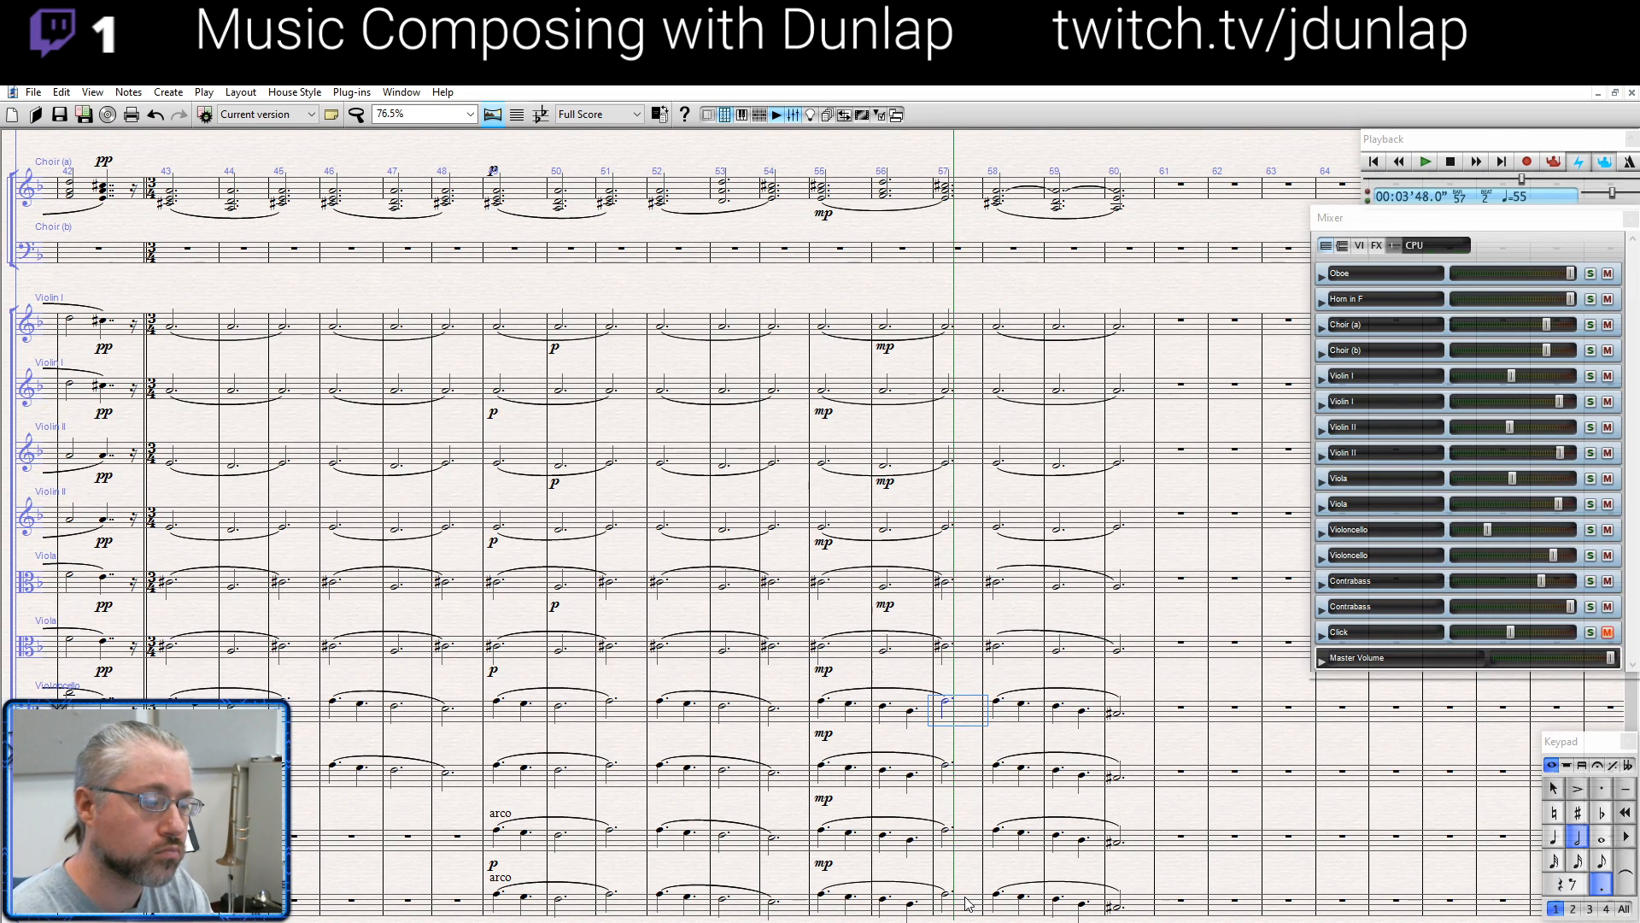
pyautogui.keyDown('shift'); pyautogui.click(968, 904); pyautogui.keyUp('shift')
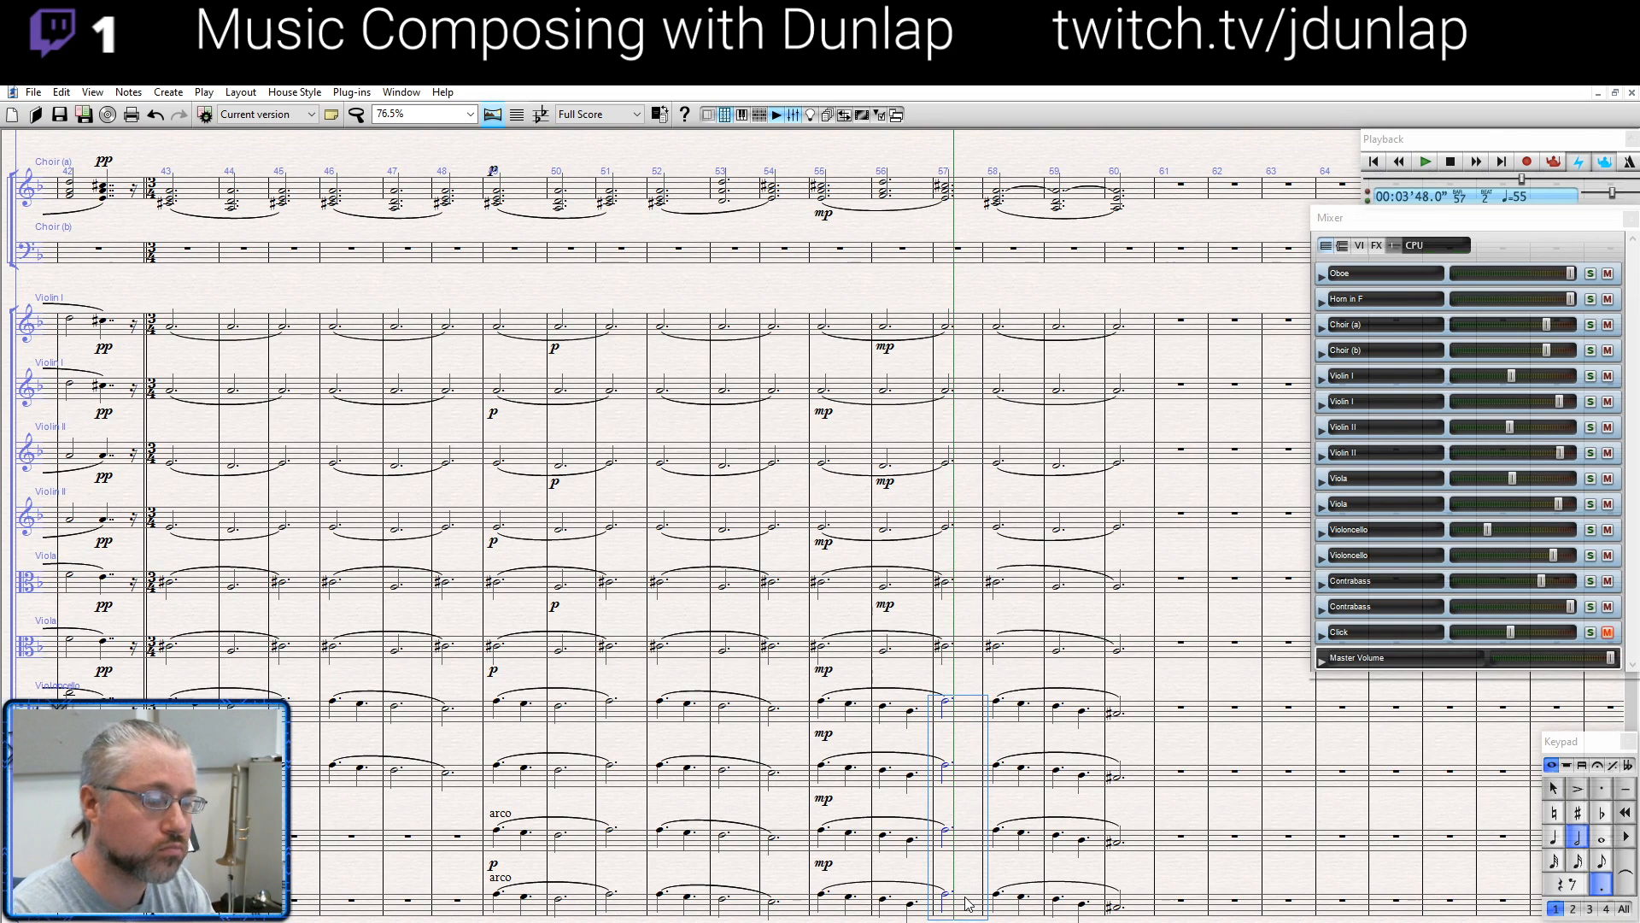
# Play back from the lower Contrabass note in bar 56 into bar 58
pyautogui.click(885, 901)
pyautogui.press('p')
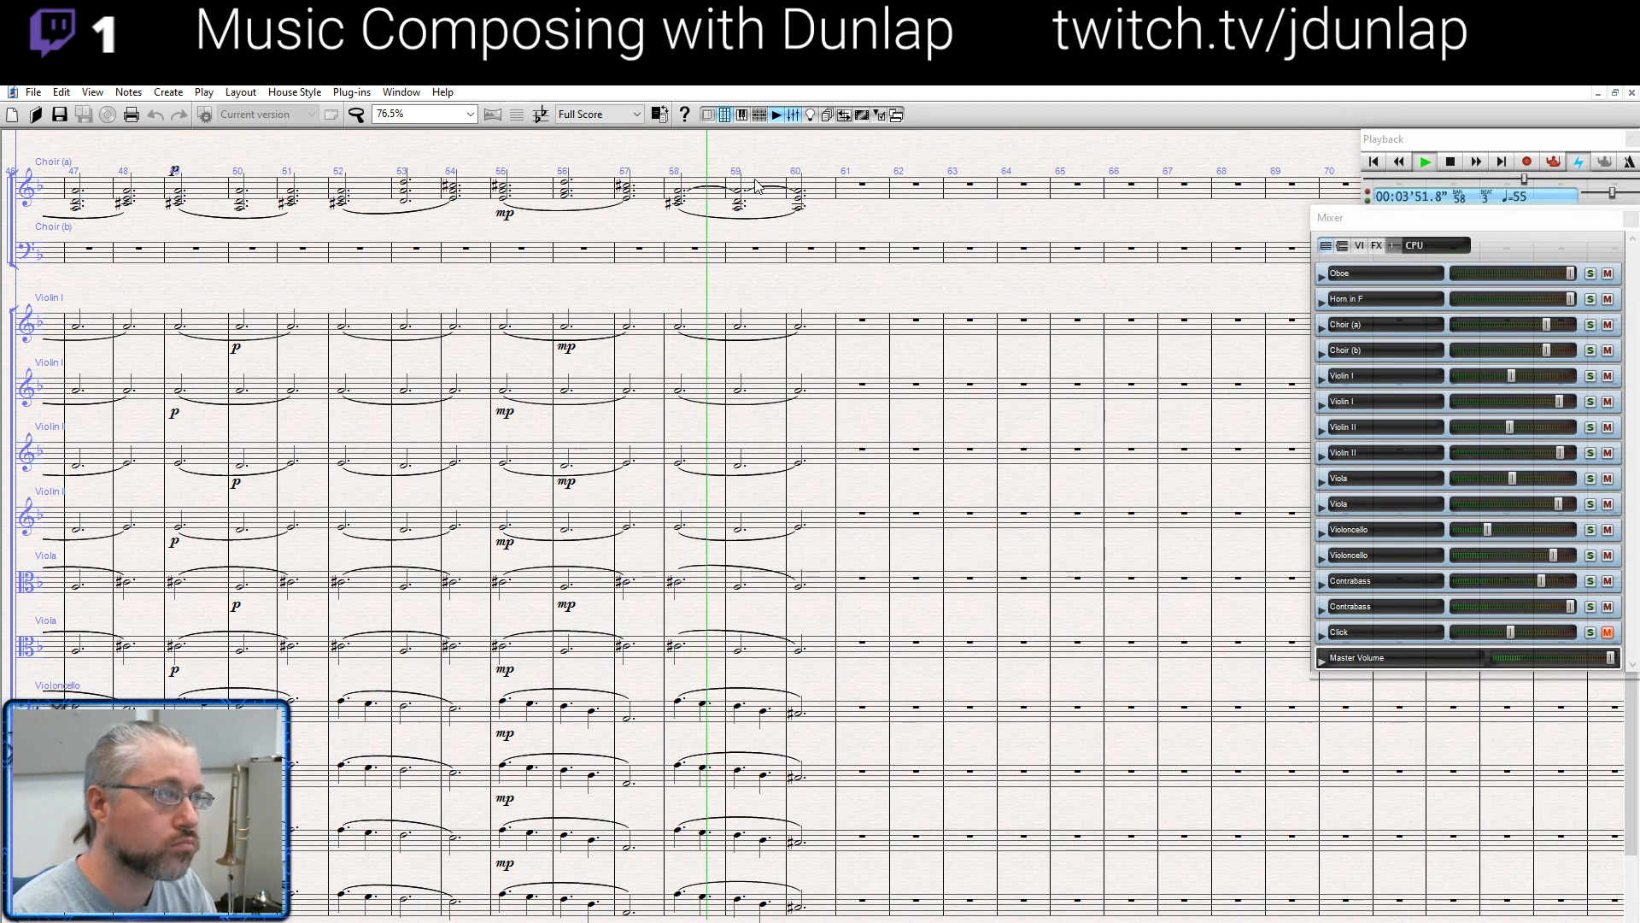
pyautogui.press('space')
# Remove the ties from the Choir (a) chords in bars 58 and 59
pyautogui.click(679, 198)
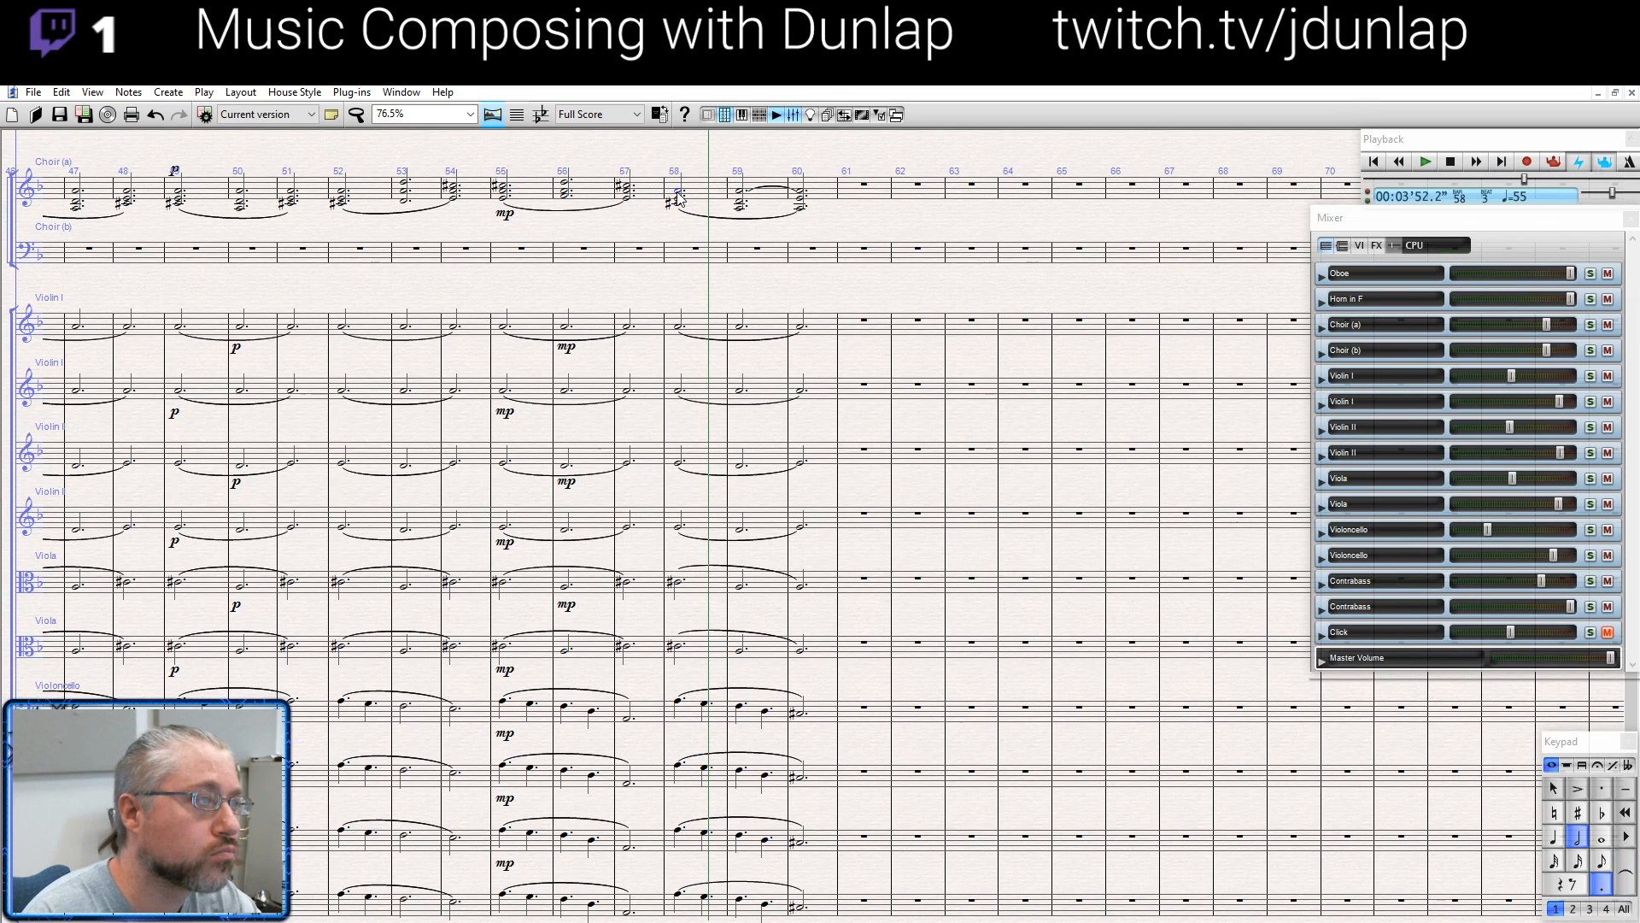
pyautogui.press('Right')
pyautogui.press('KP_Enter')
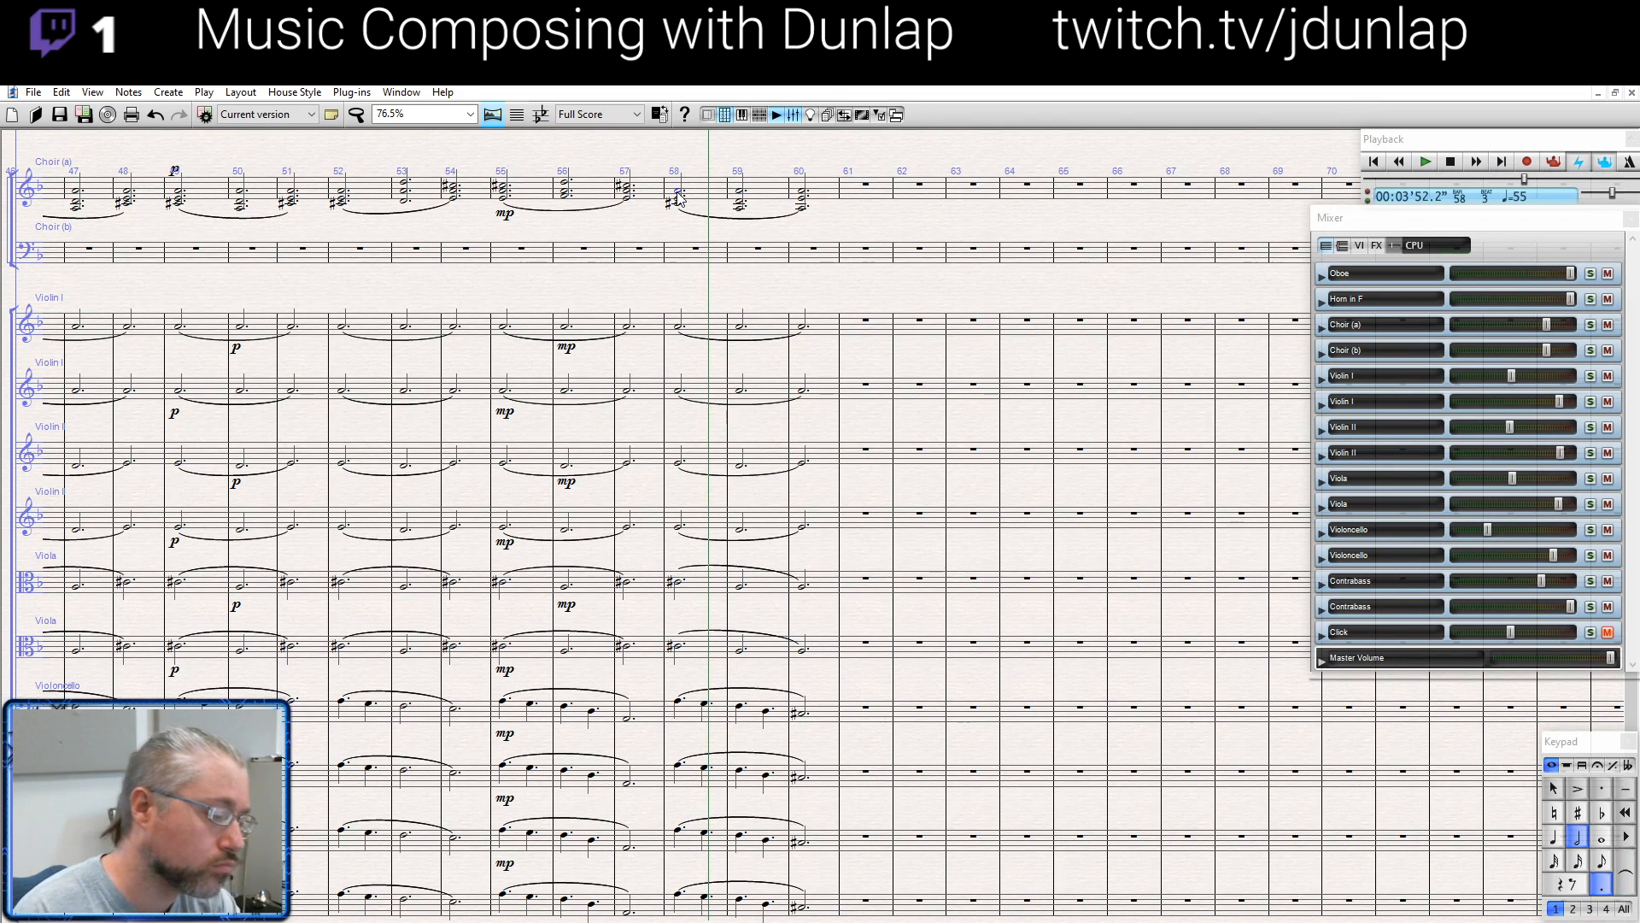
# Play back through the closing chord of bar 60 and add a double barline after that bar
pyautogui.press('space')
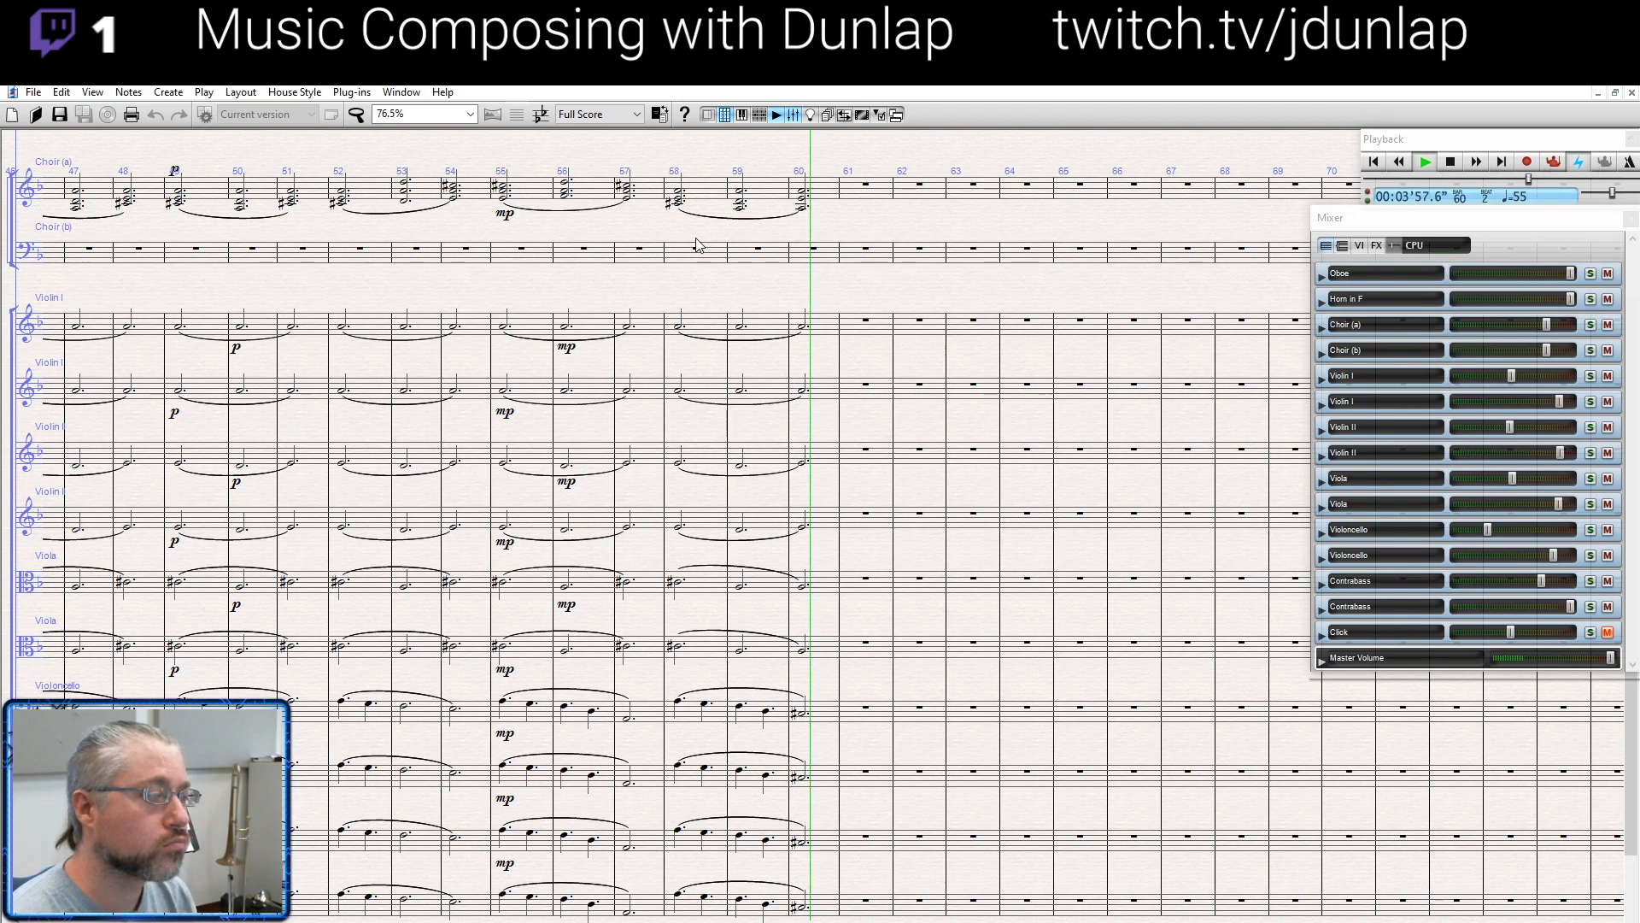
pyautogui.press('space')
pyautogui.moveTo(926, 691); pyautogui.dragTo(786, 682)
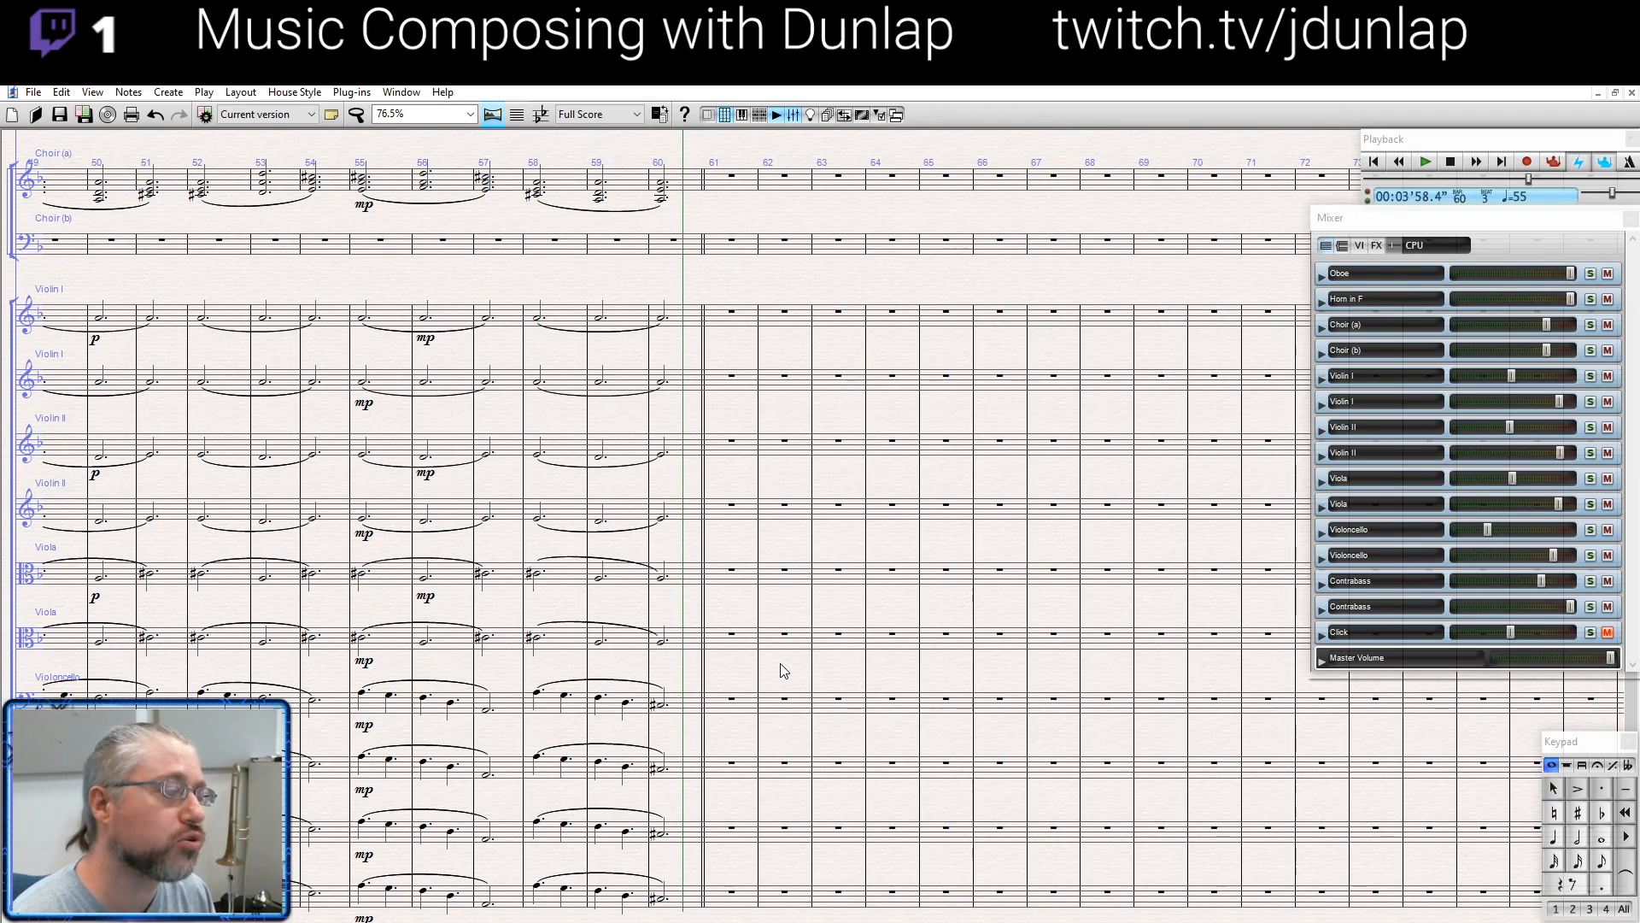
# Check where the three-bar slurs end on both Violin II staves between bars 43 and 54
pyautogui.moveTo(780, 663); pyautogui.dragTo(1320, 679)
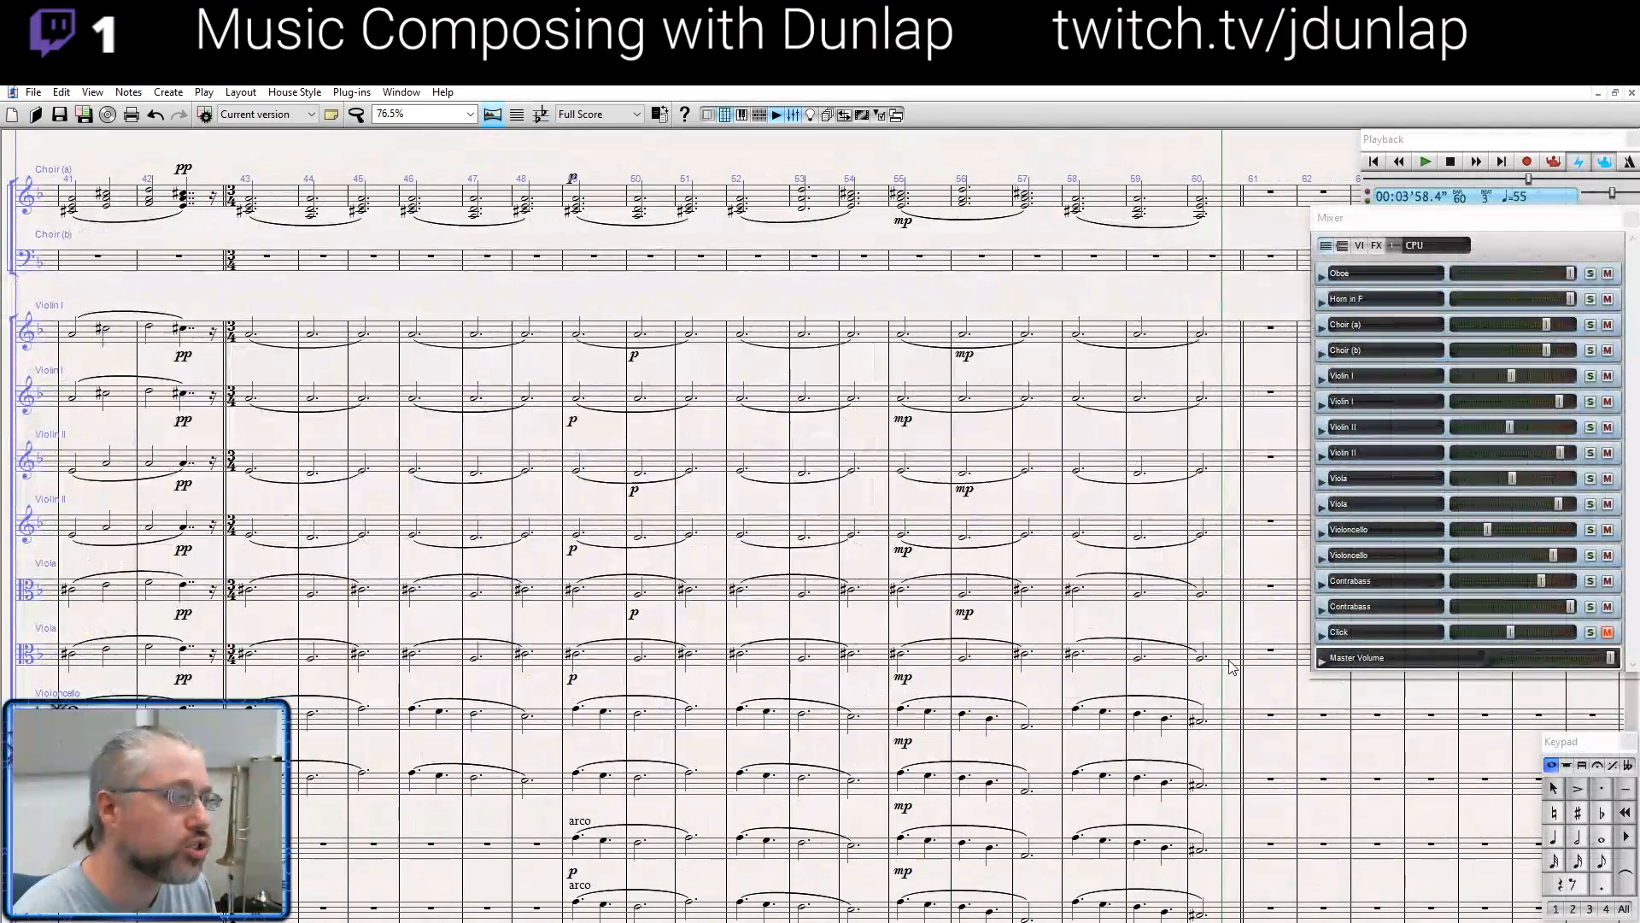
pyautogui.click(524, 475)
pyautogui.click(526, 537)
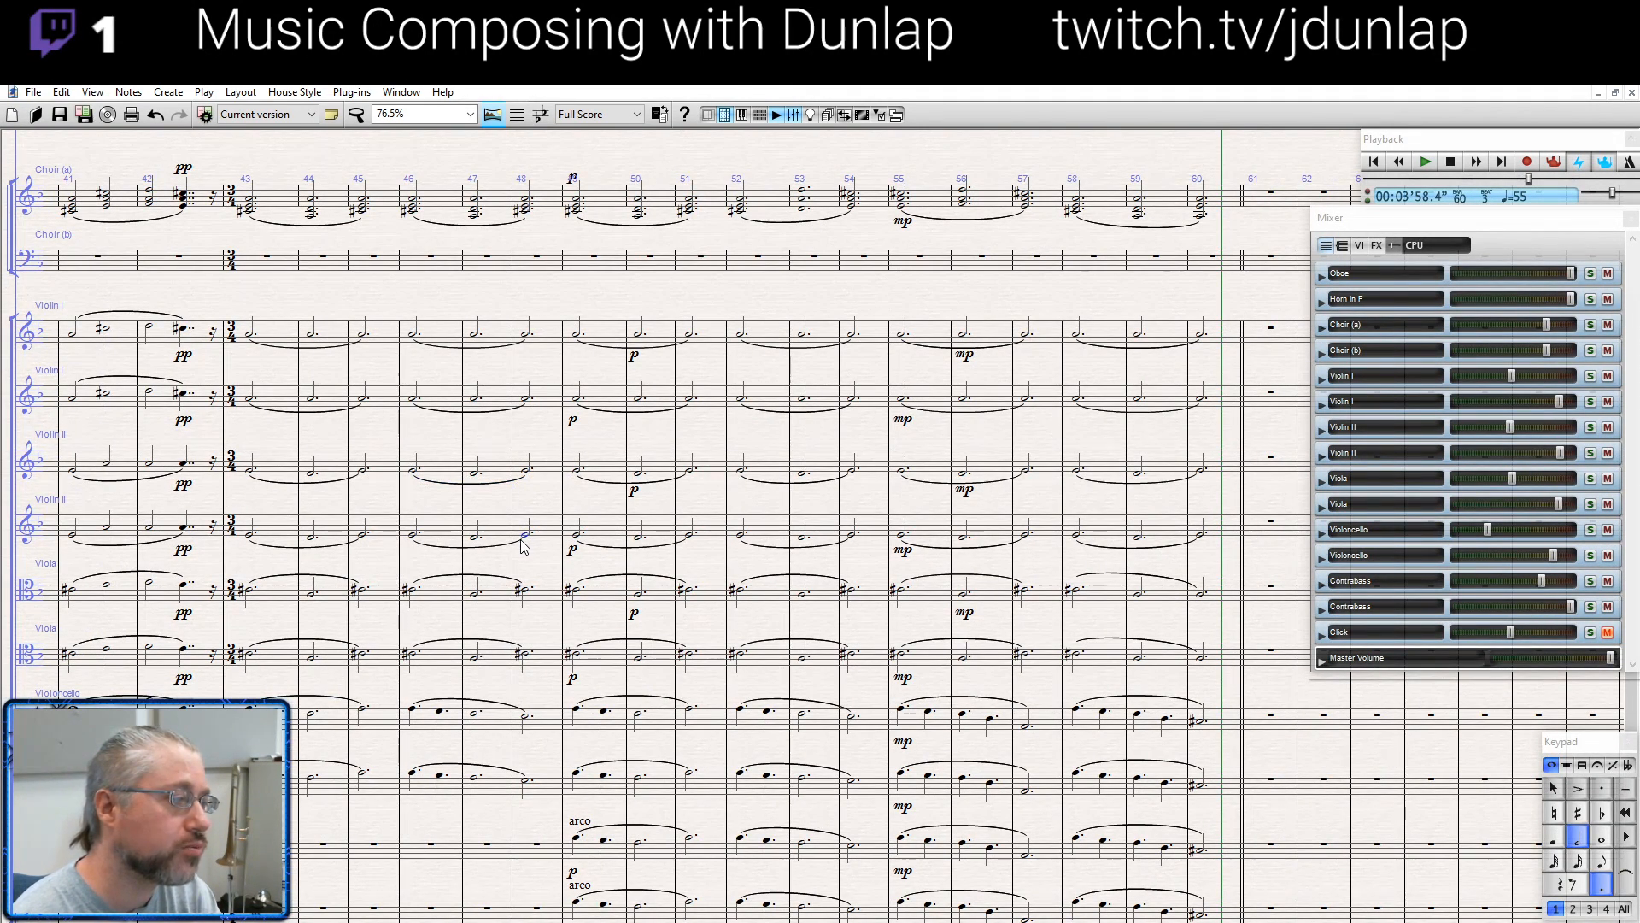
pyautogui.click(516, 548)
pyautogui.click(363, 544)
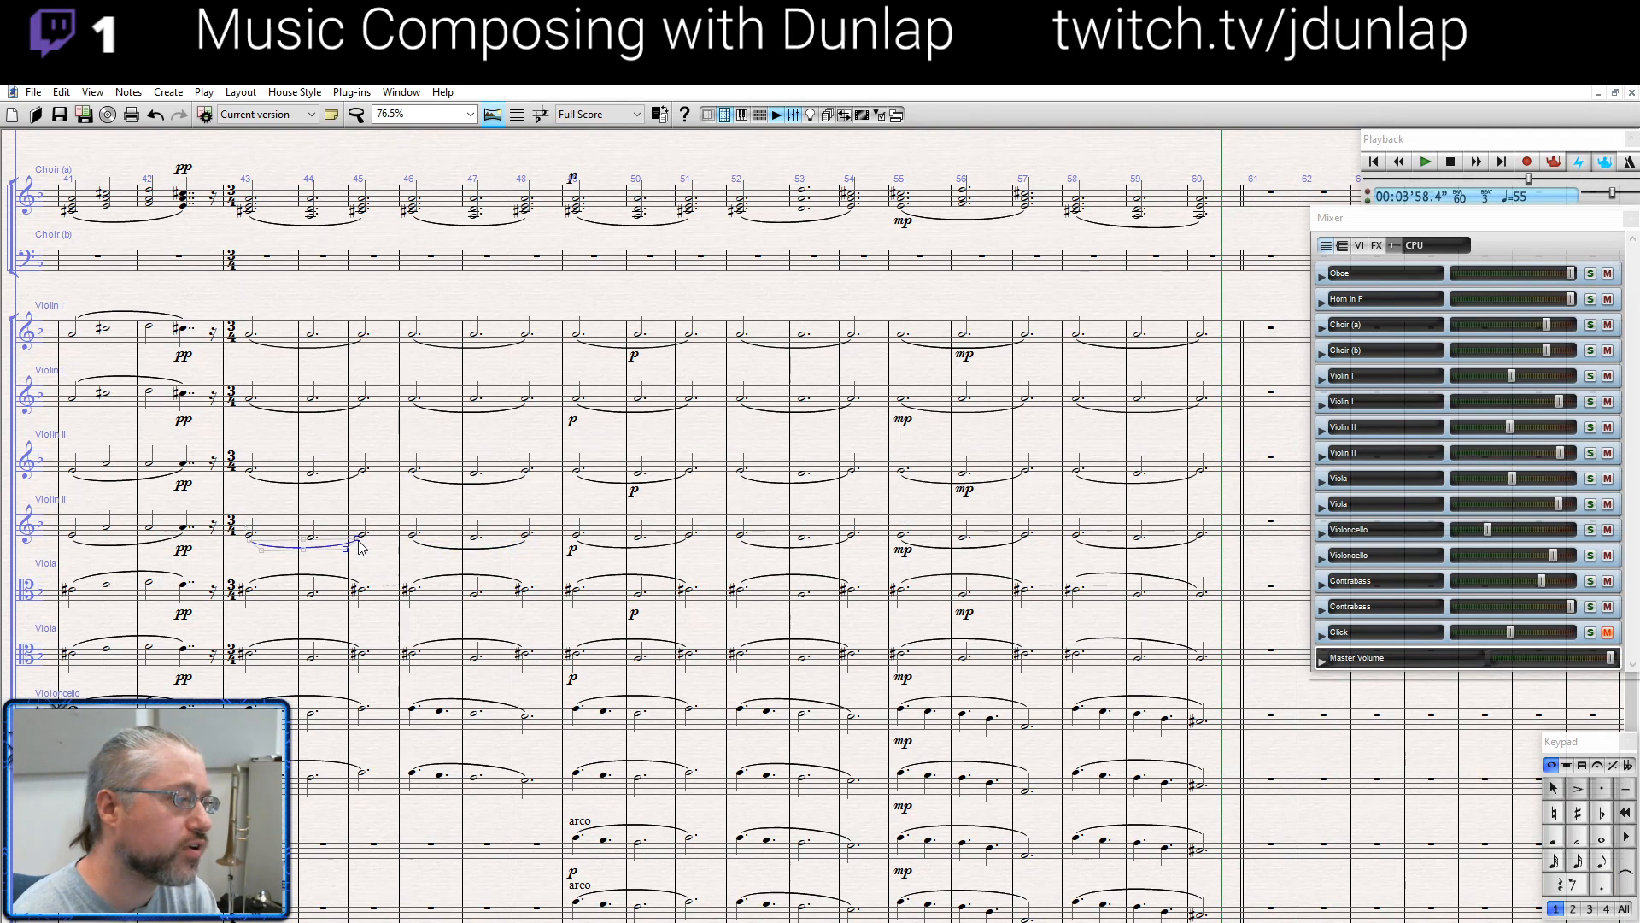
pyautogui.click(360, 475)
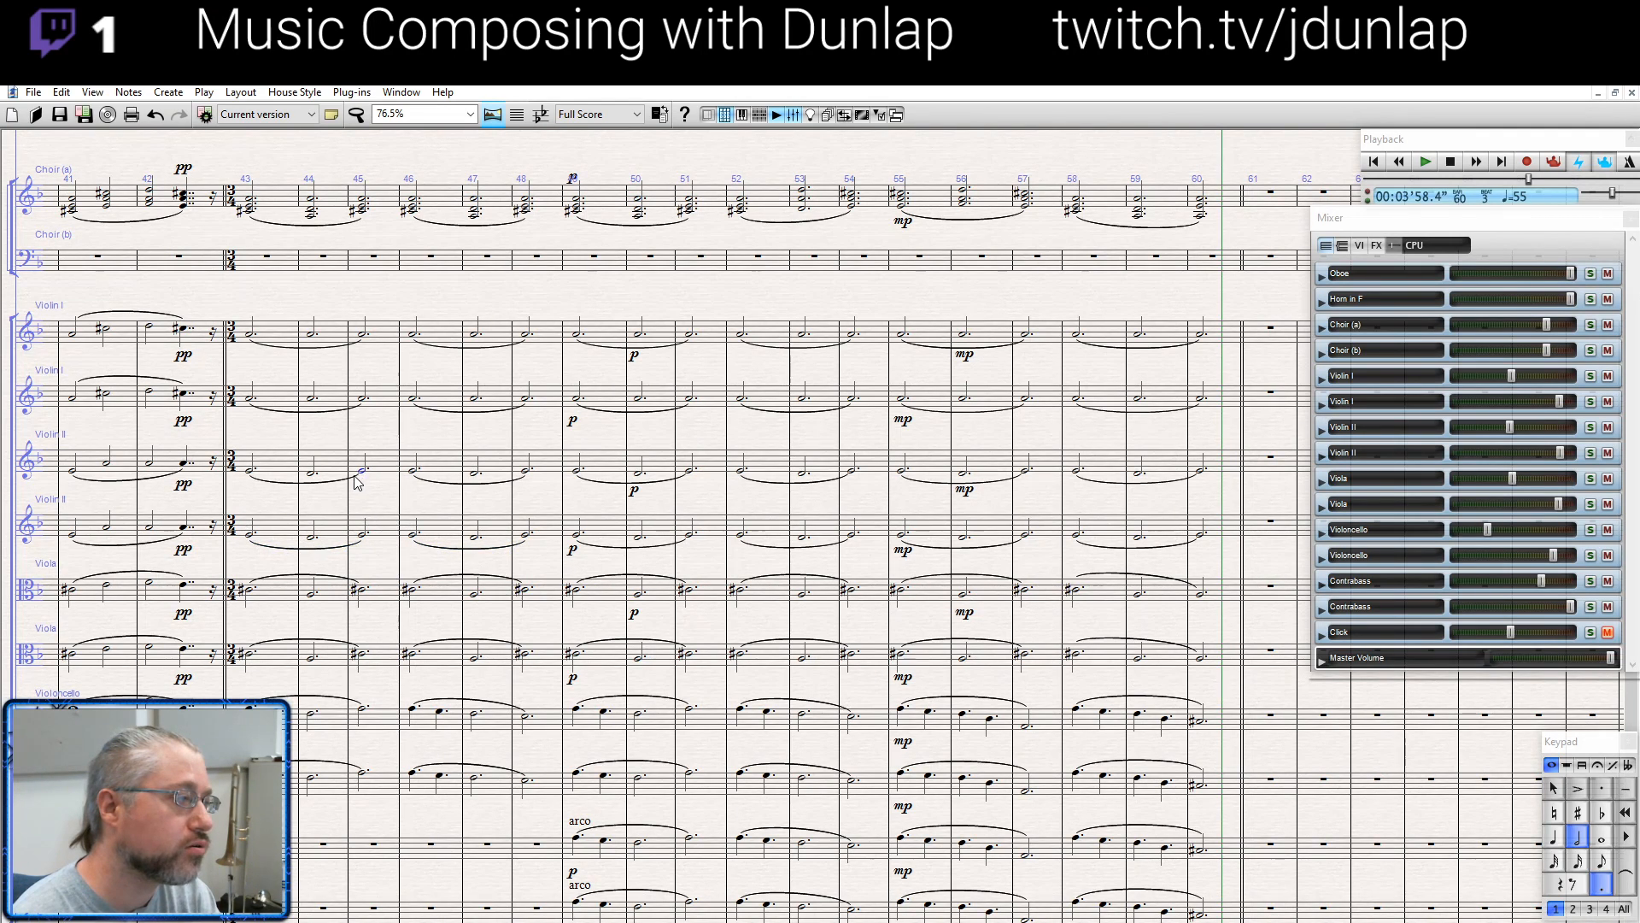
pyautogui.click(357, 475)
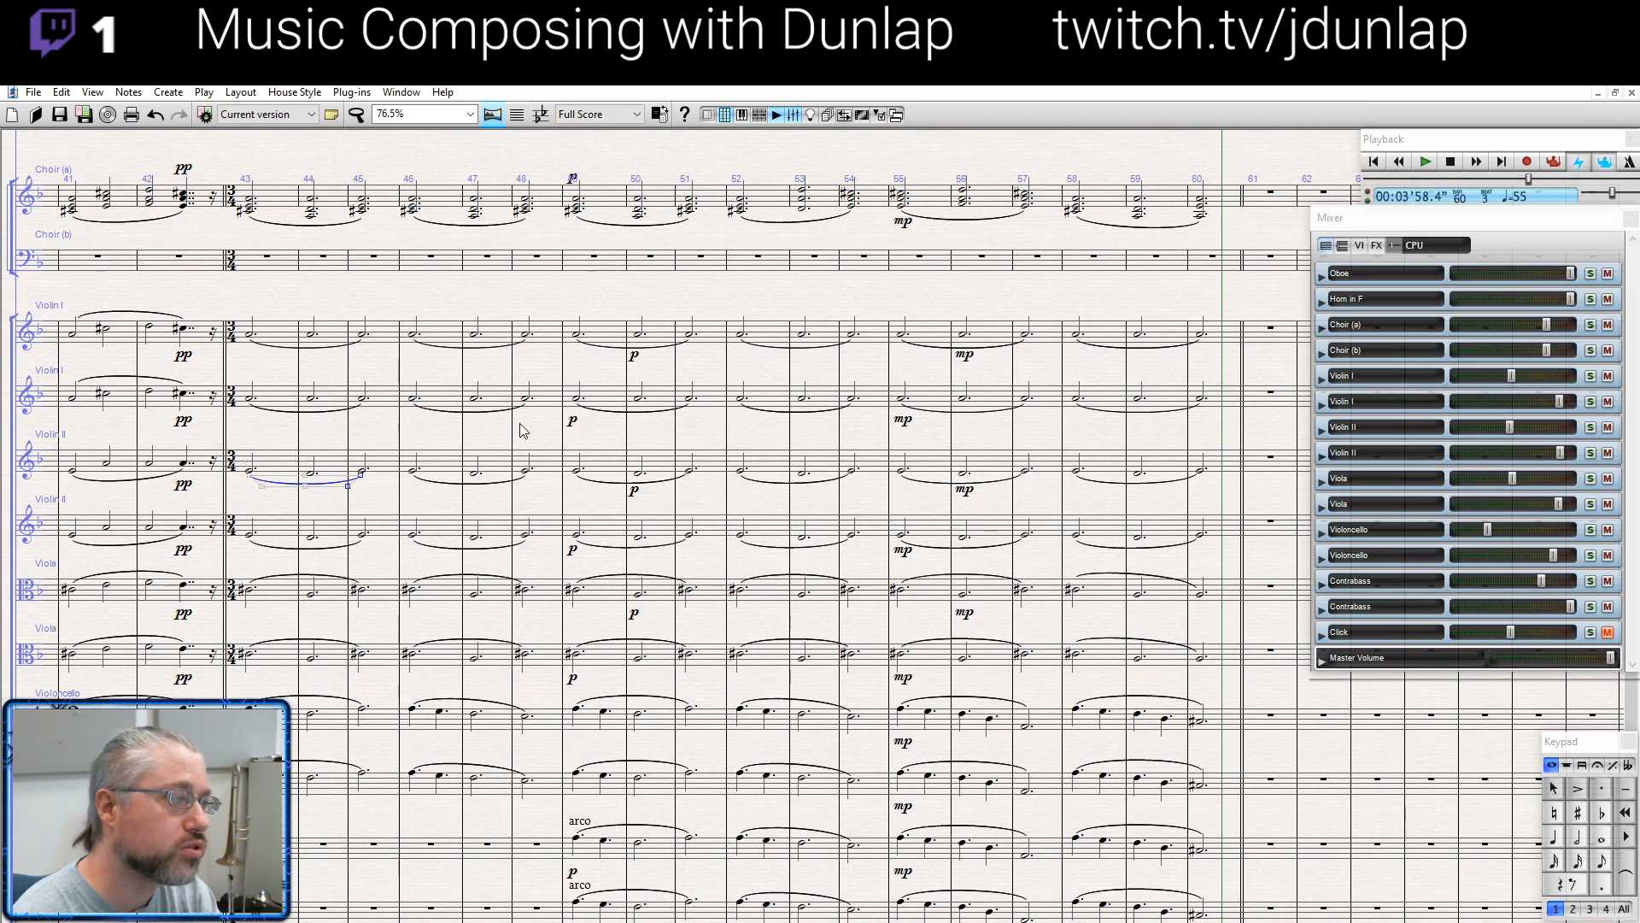
pyautogui.click(687, 474)
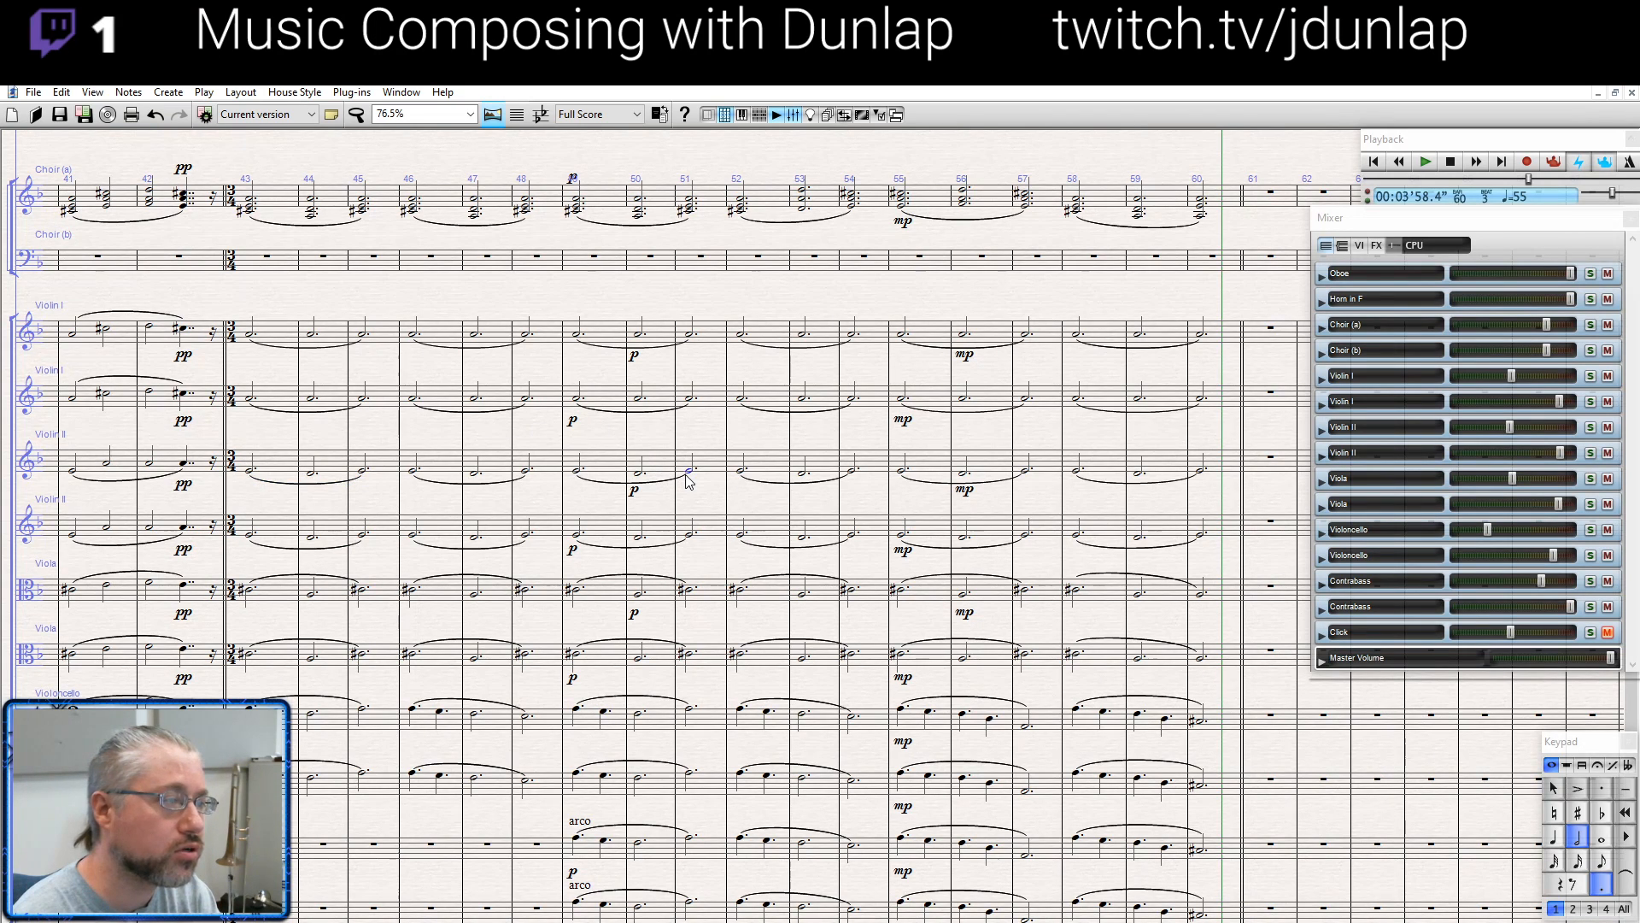
pyautogui.click(688, 480)
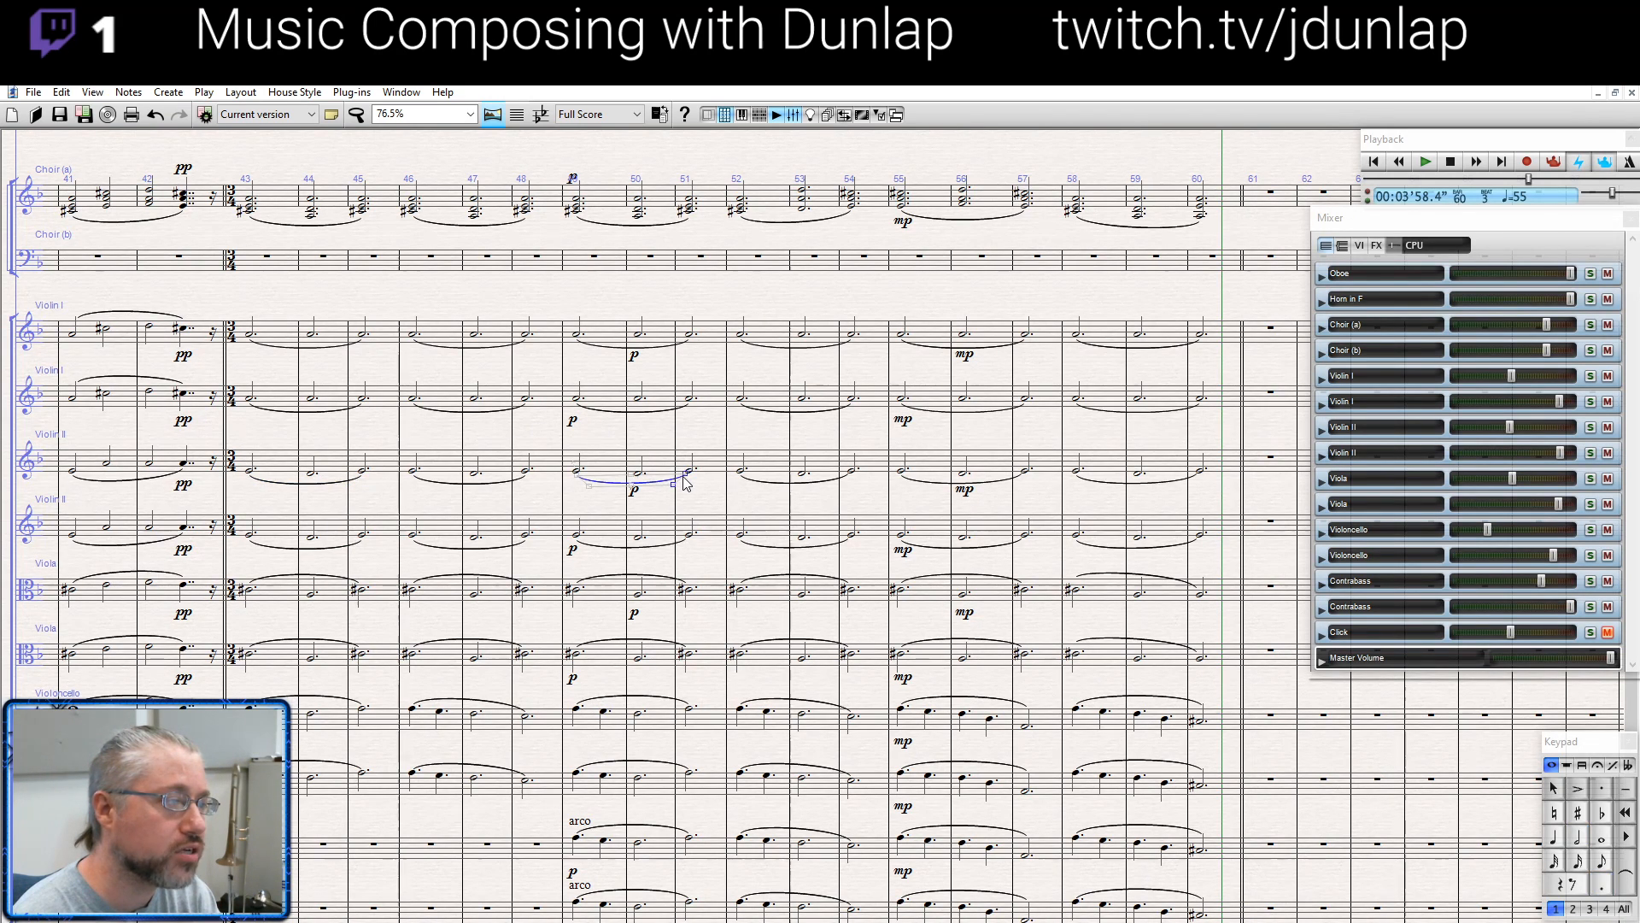
pyautogui.click(848, 480)
pyautogui.press('space')
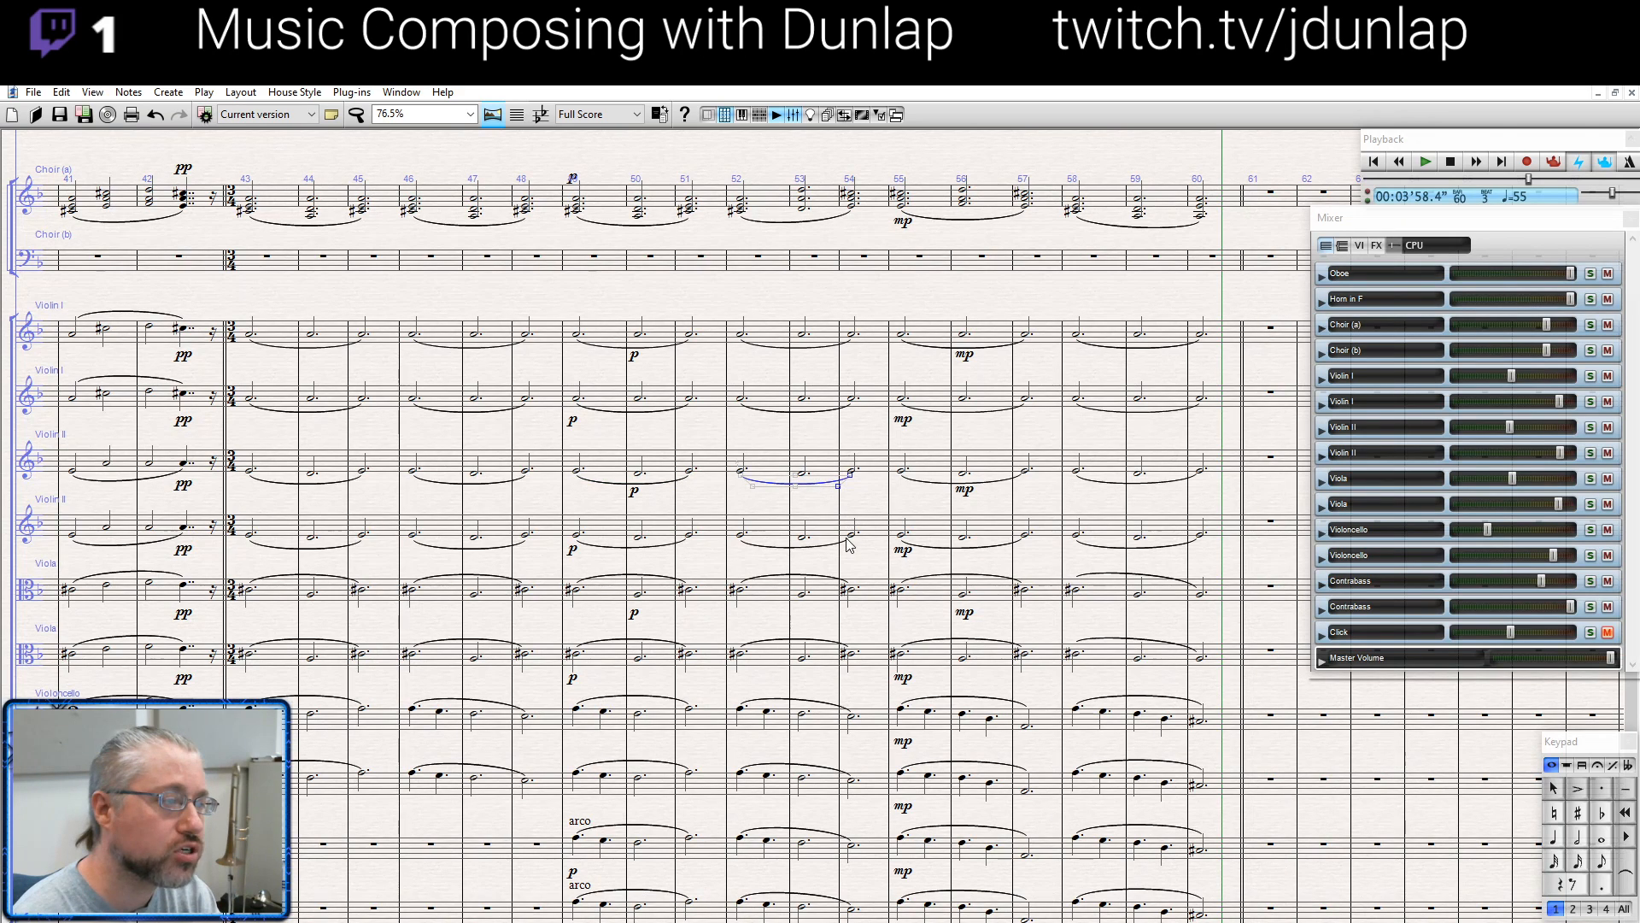
pyautogui.click(848, 545)
pyautogui.click(689, 544)
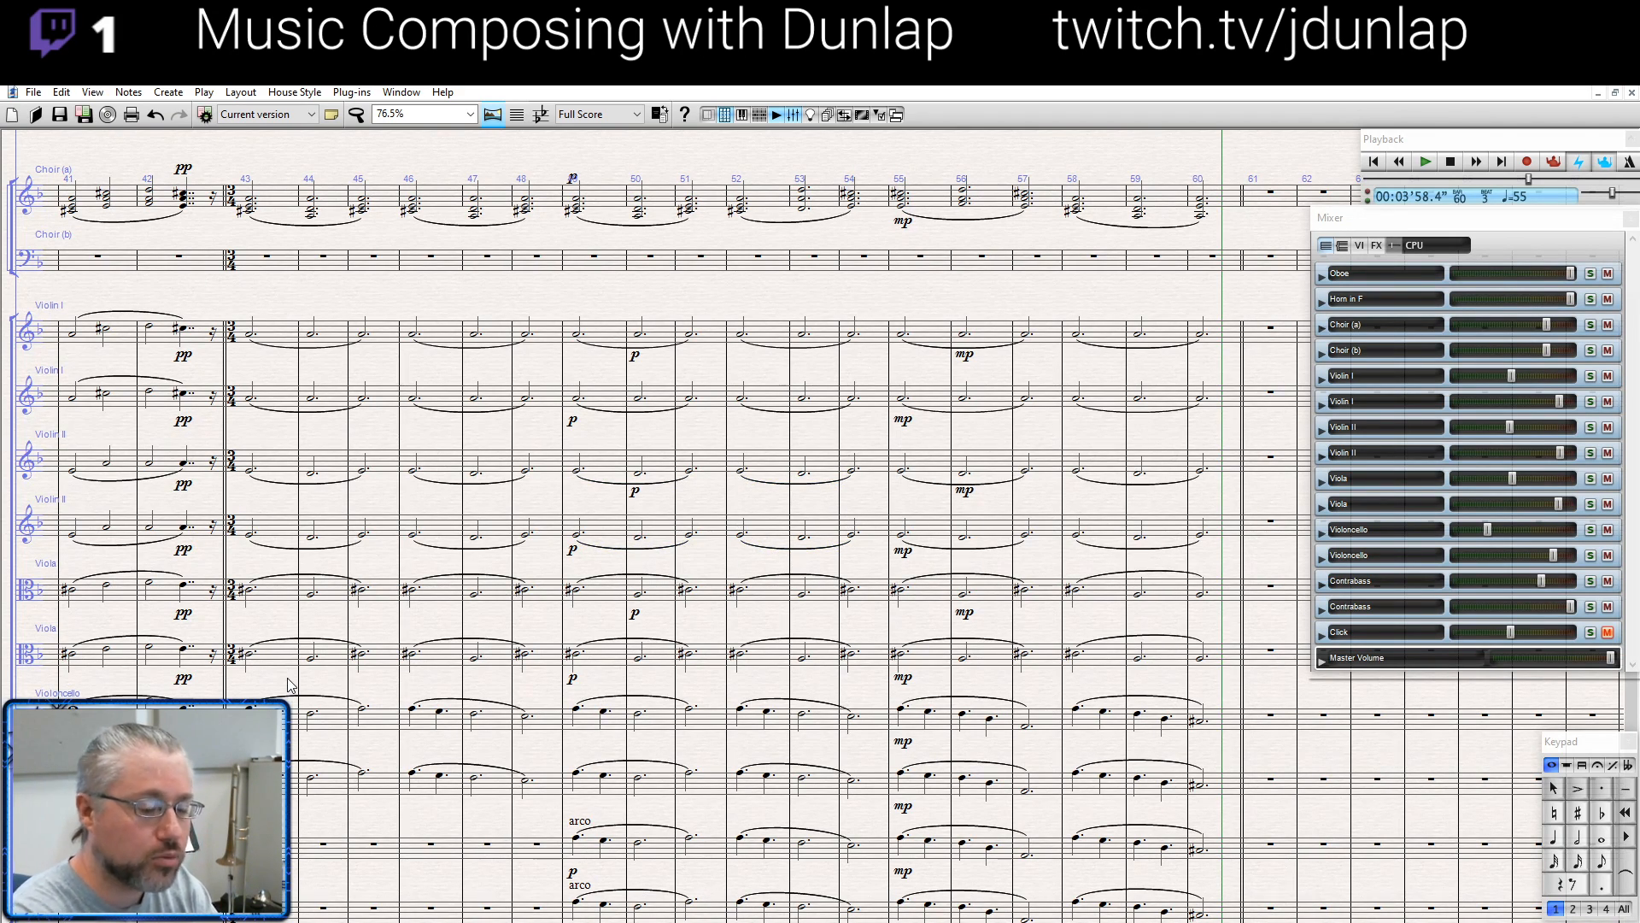
# Return to the start of the score, set the zoom to 63.5%, and hide the Mixer
pyautogui.hotkey('ctrl', 'Home')
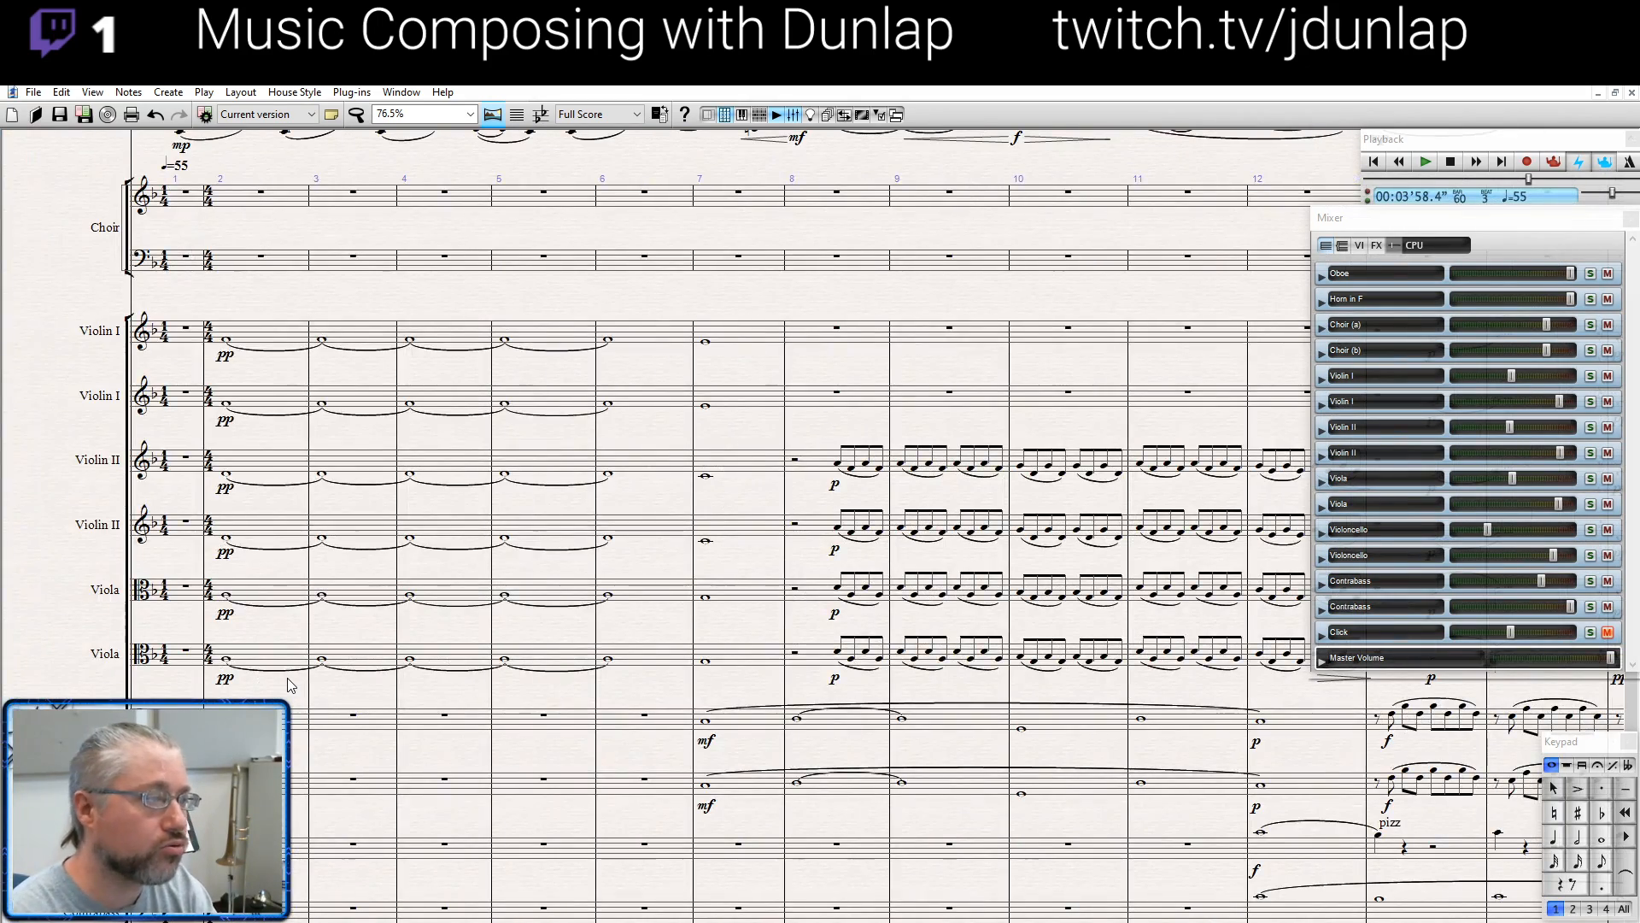
pyautogui.hotkey('ctrl', '-')
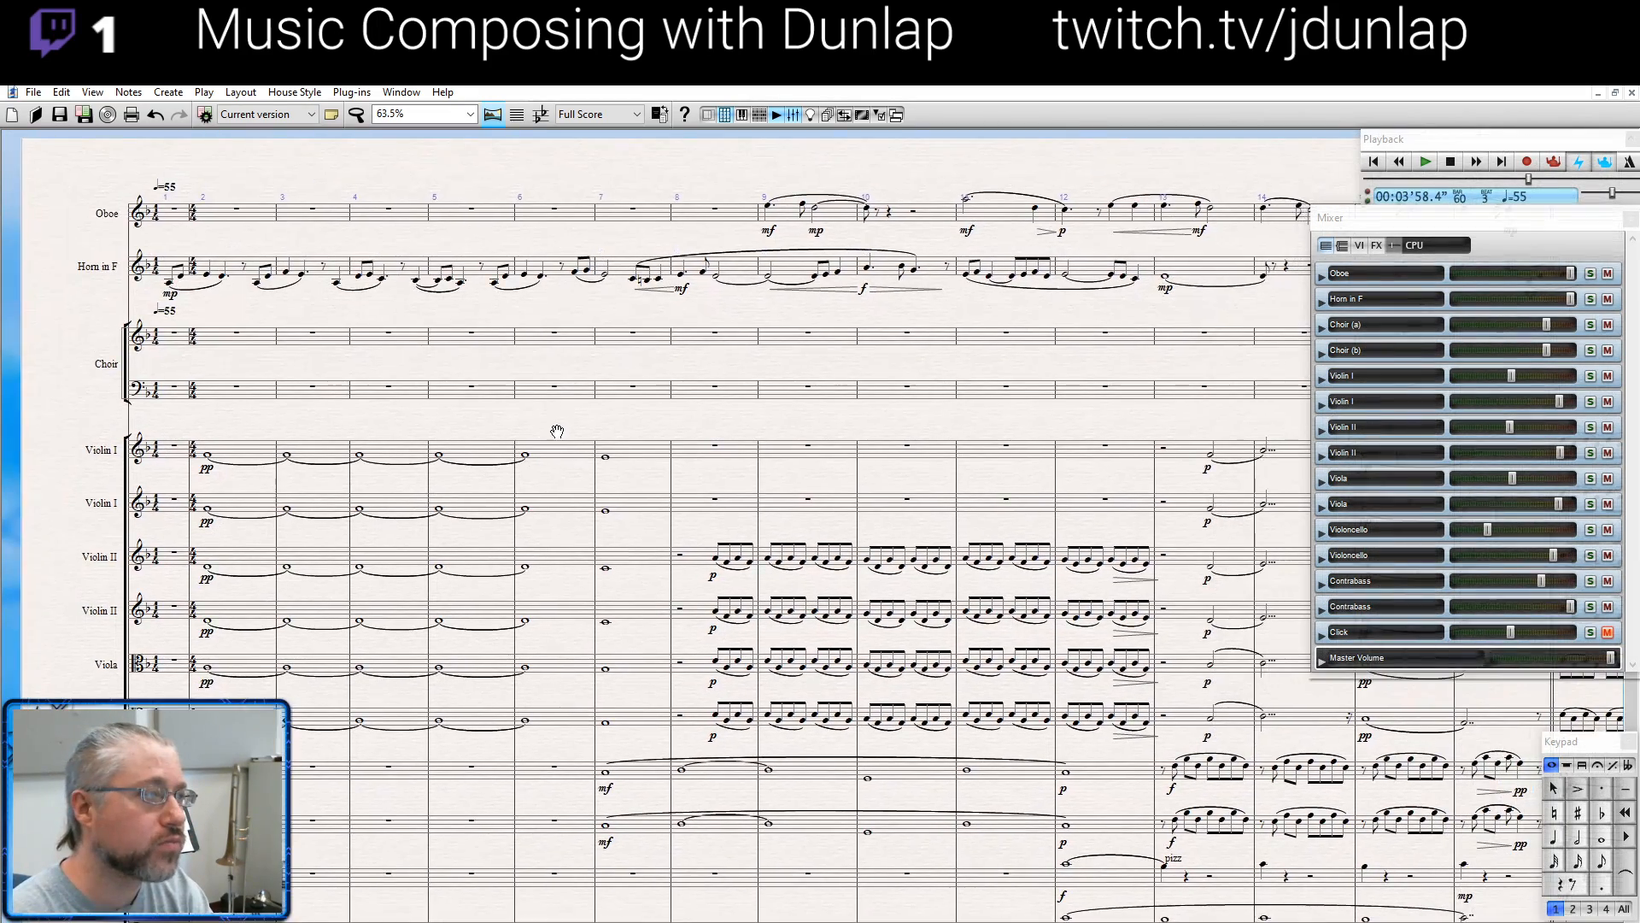
pyautogui.click(1623, 219)
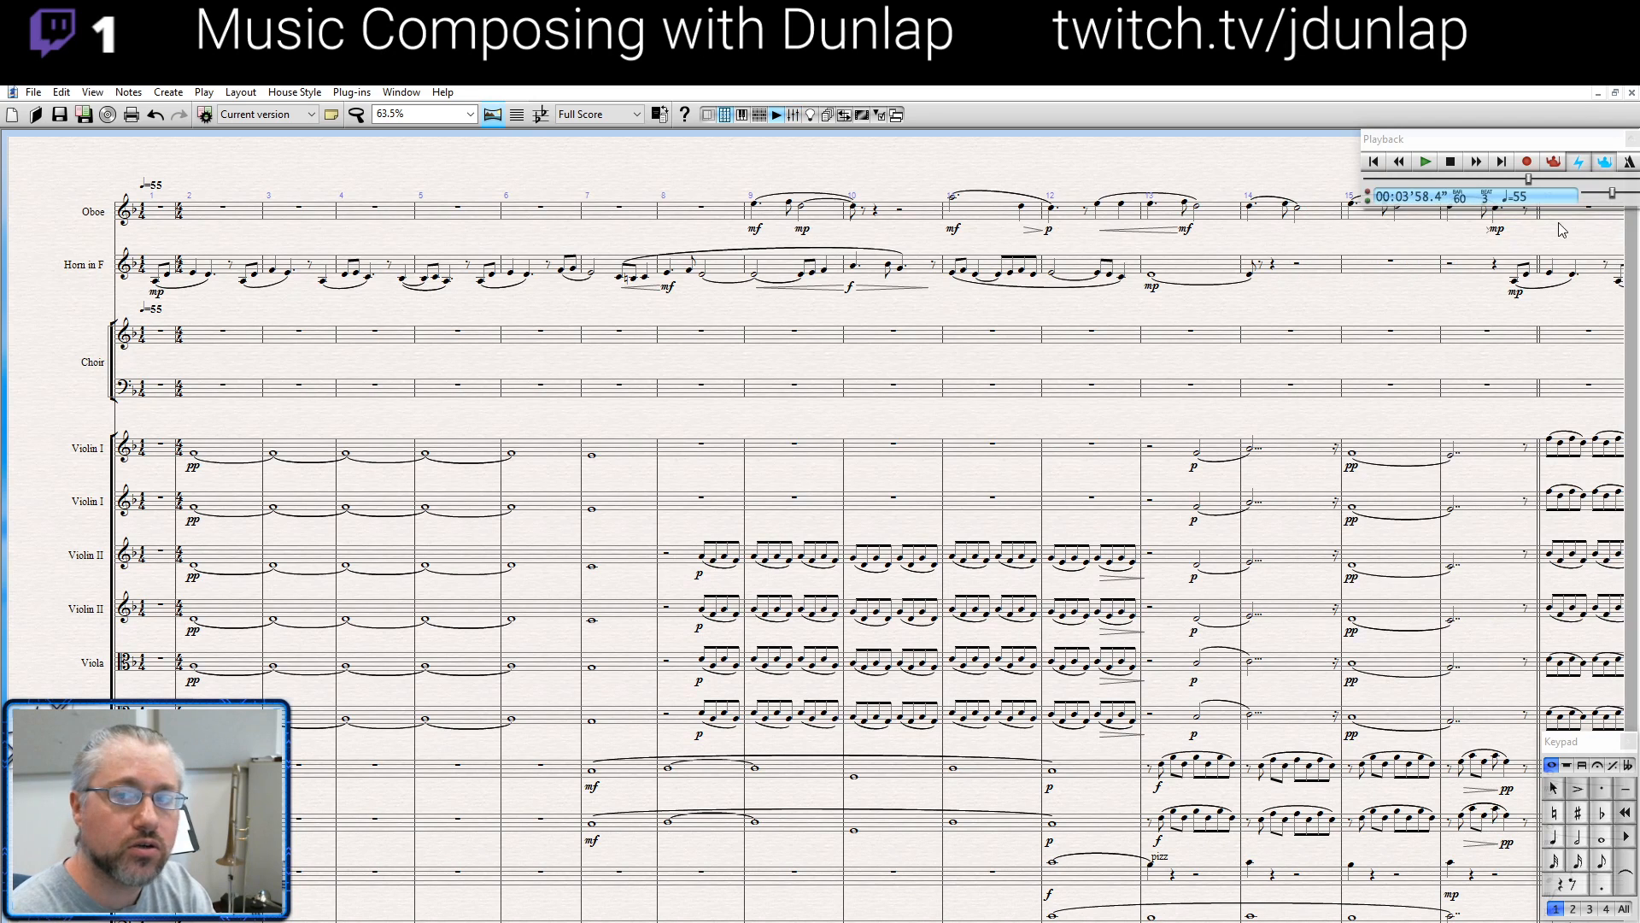
pyautogui.moveTo(926, 308); pyautogui.dragTo(878, 277)
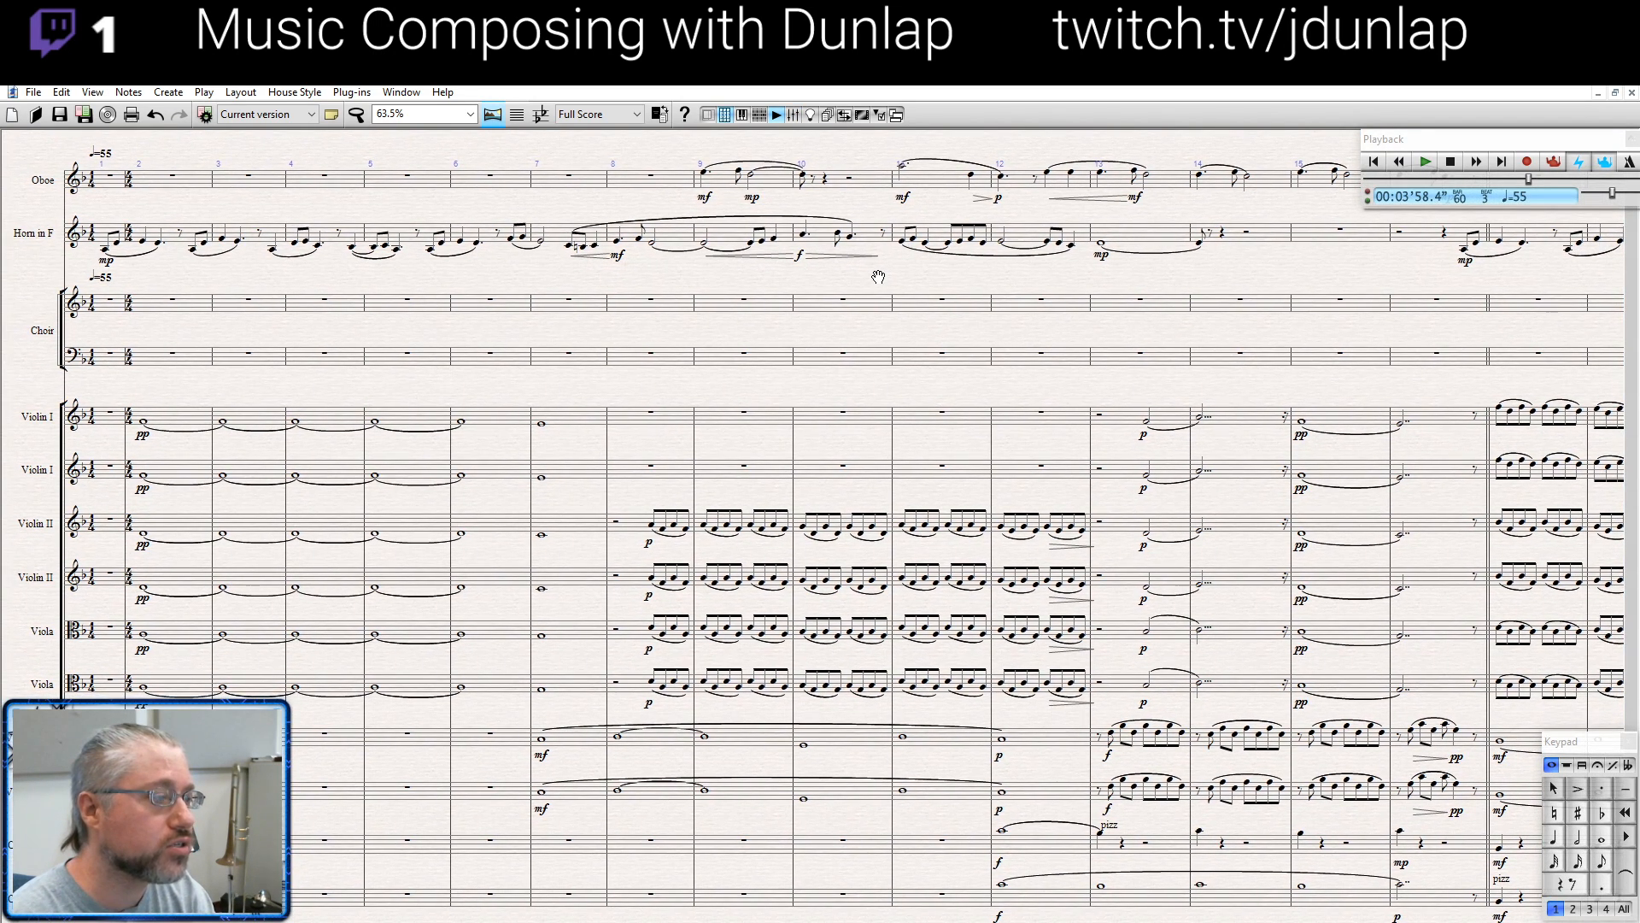
pyautogui.scroll(2, 875, 276)
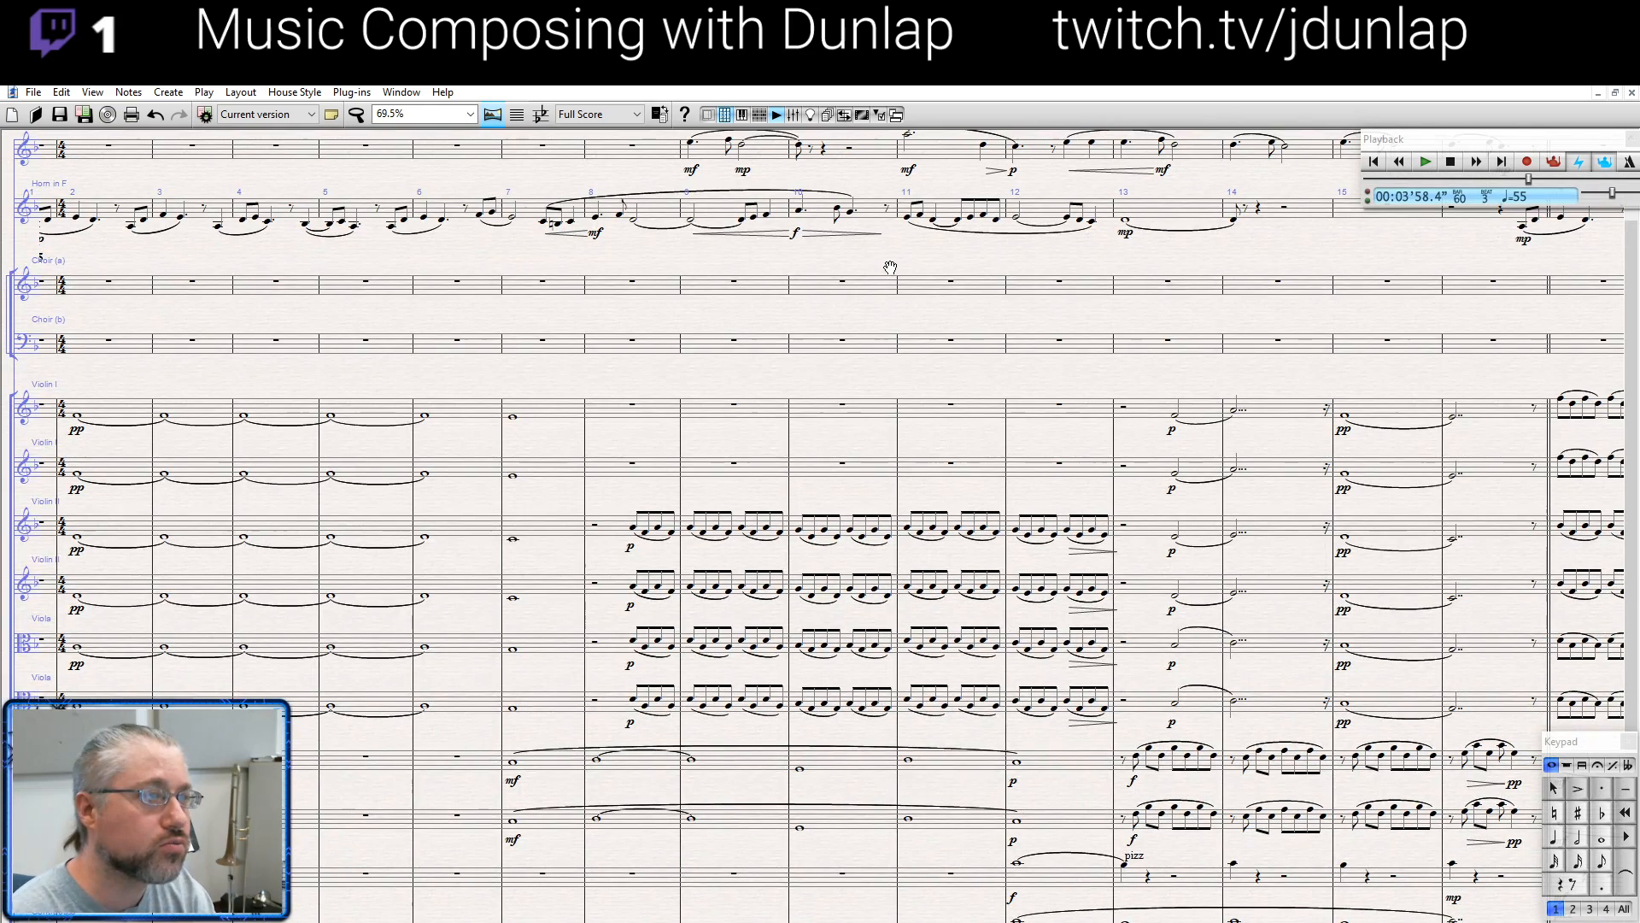
pyautogui.scroll(-2, 883, 259)
pyautogui.moveTo(878, 267); pyautogui.dragTo(903, 278)
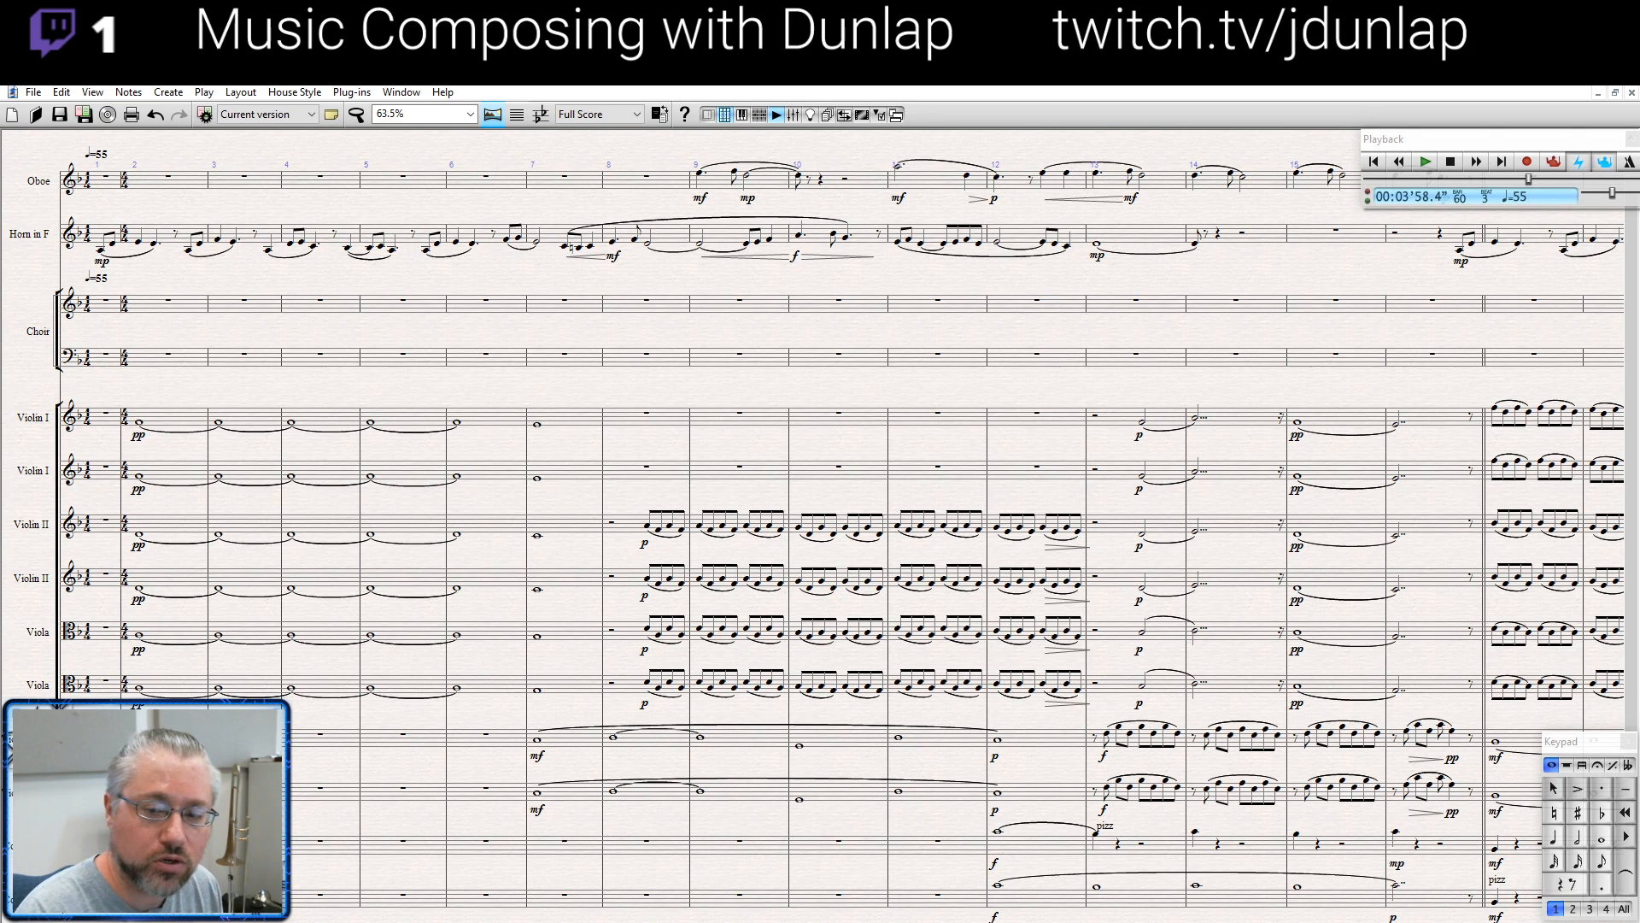
# Play back the full score from bar 1 and hide the floating Playback and Keypad windows
pyautogui.press('space')
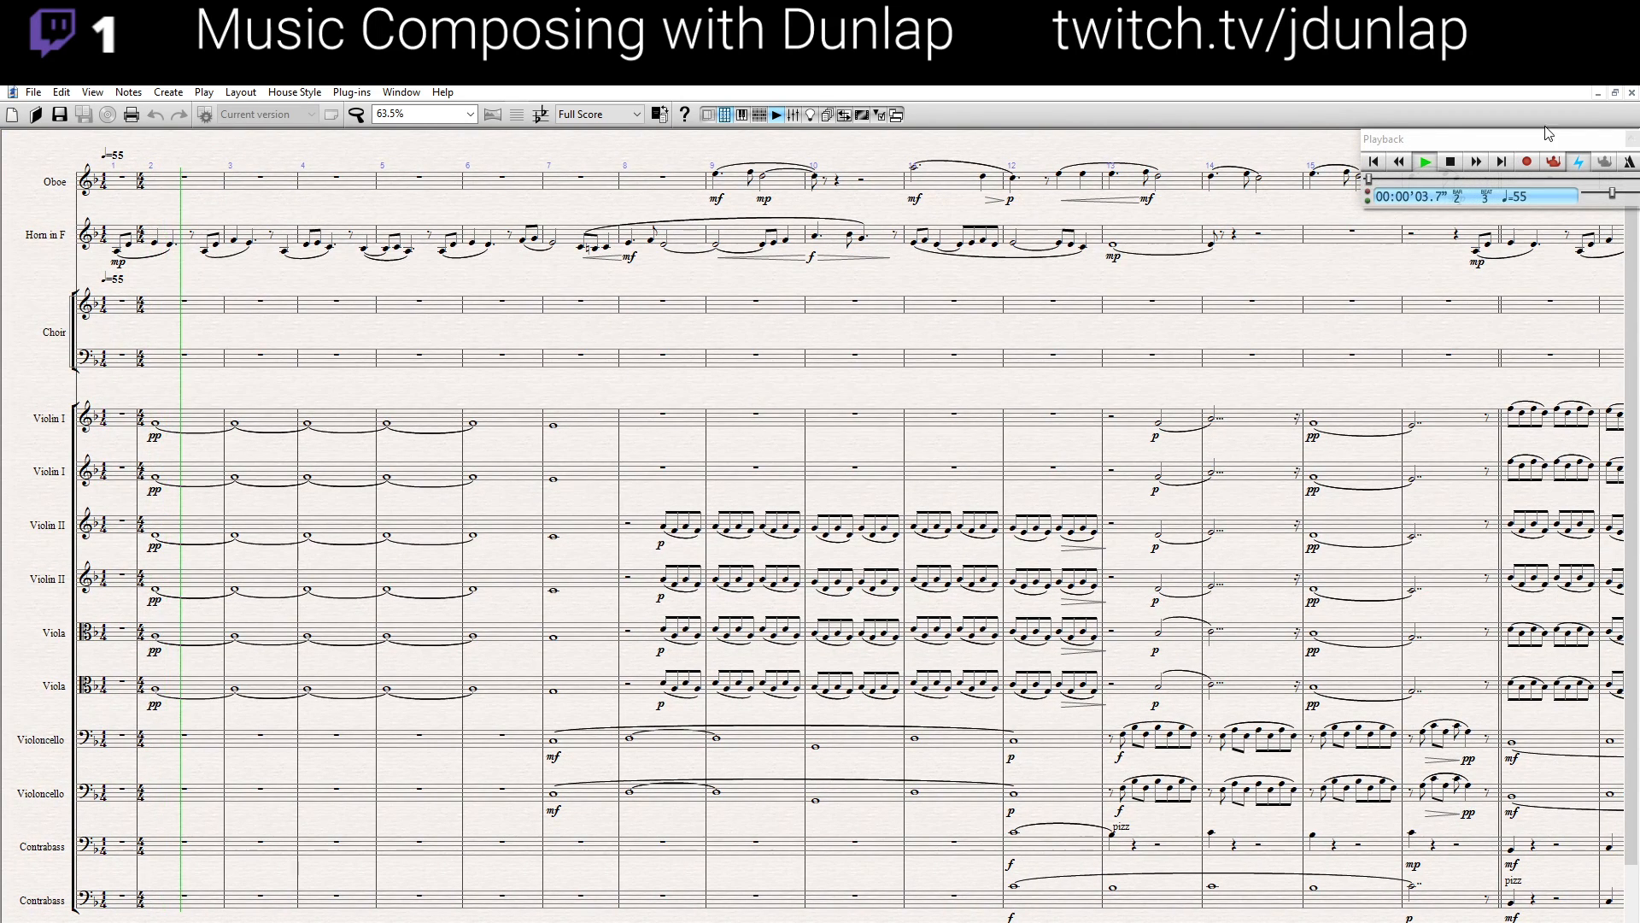
pyautogui.click(1631, 139)
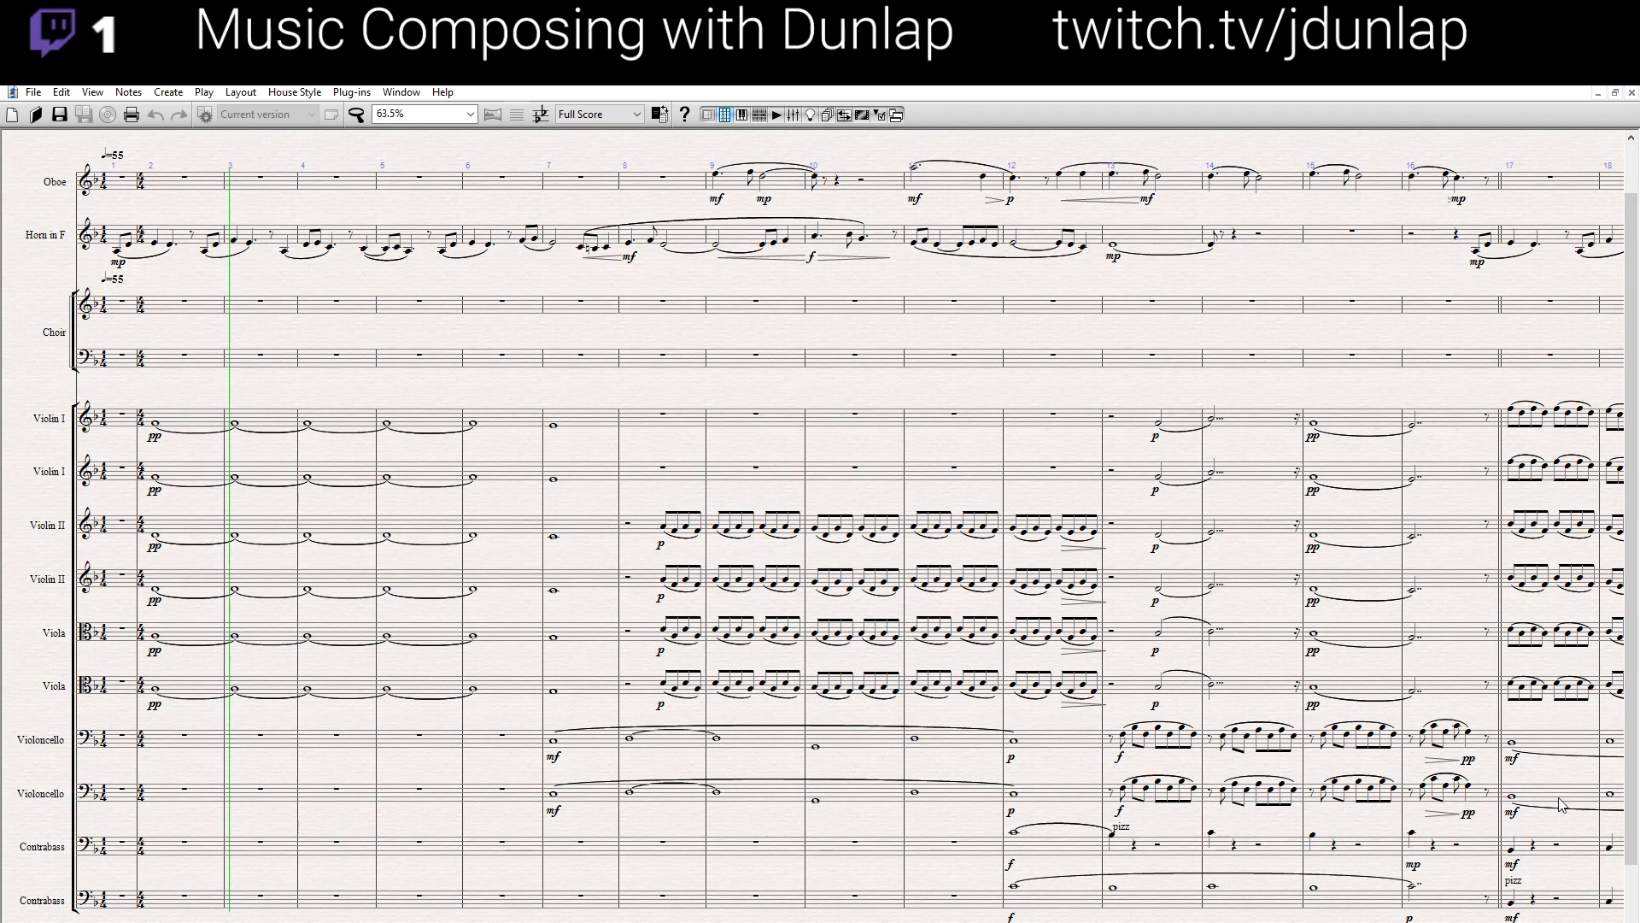